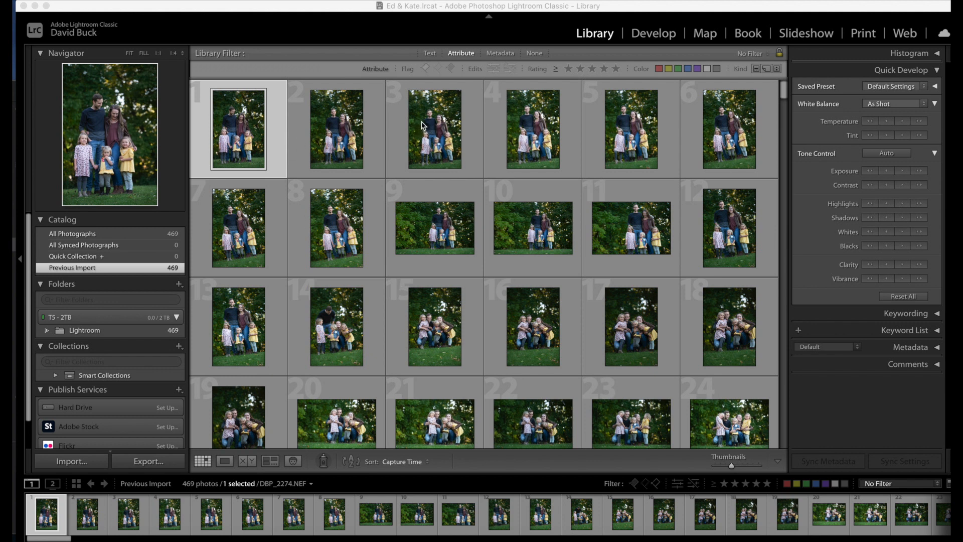
- Show the metadata filter columns, try filtering the photos to the NIKON D850, and restore the filter to all cameras
scroll(548, 196, "down", 10)
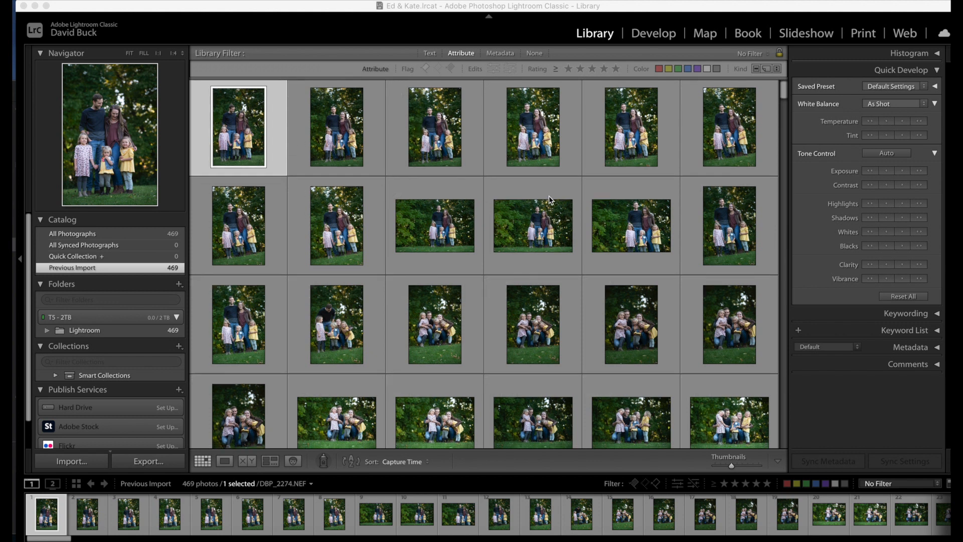
scroll(479, 150, "up", 10)
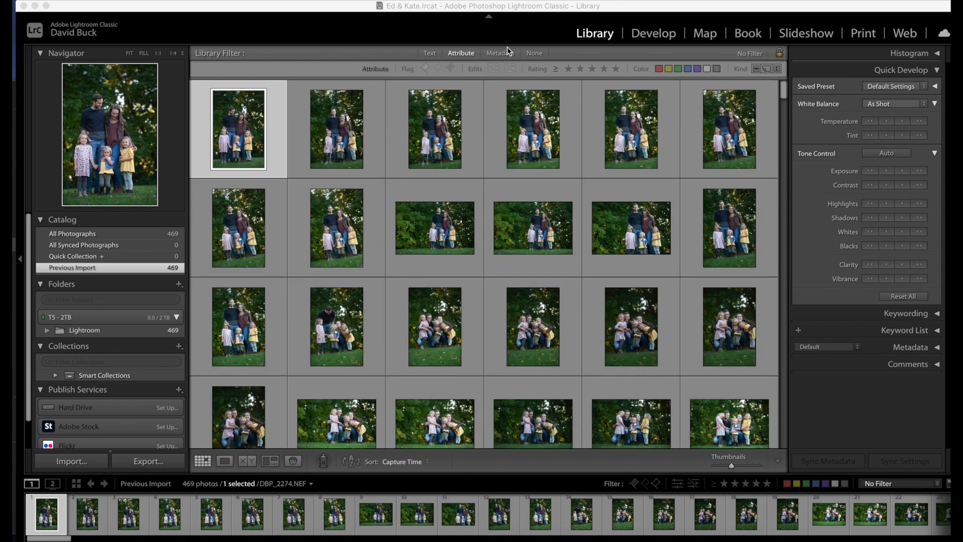
left_click(500, 52)
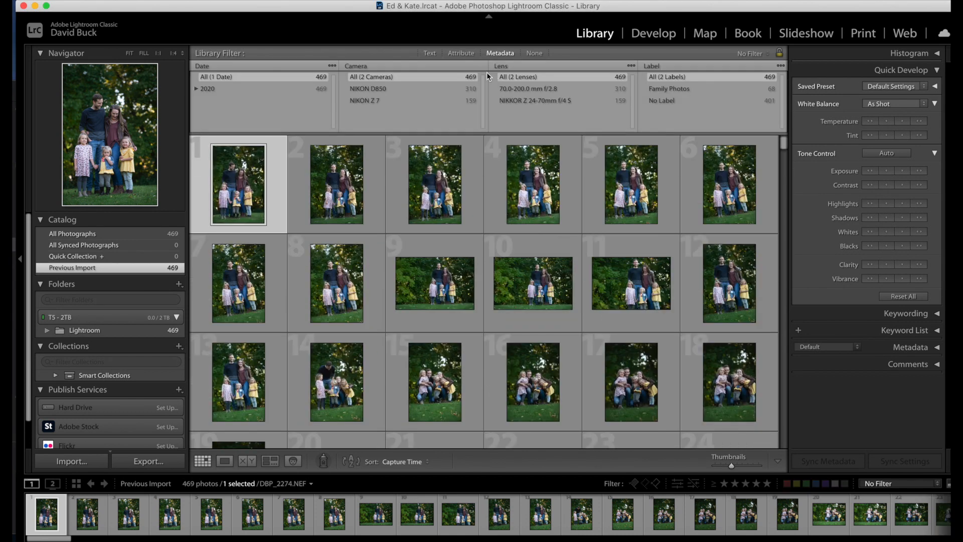
left_click(383, 91)
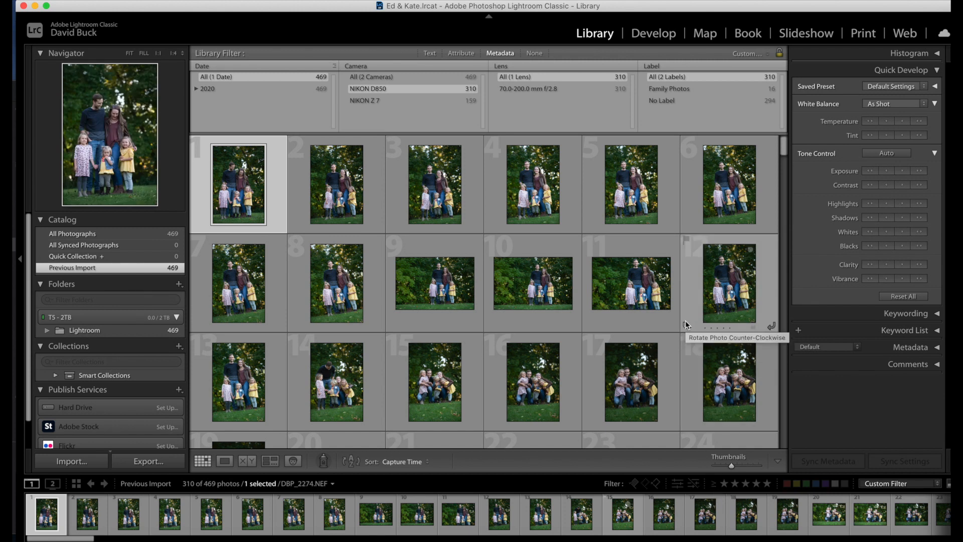
left_click(377, 76)
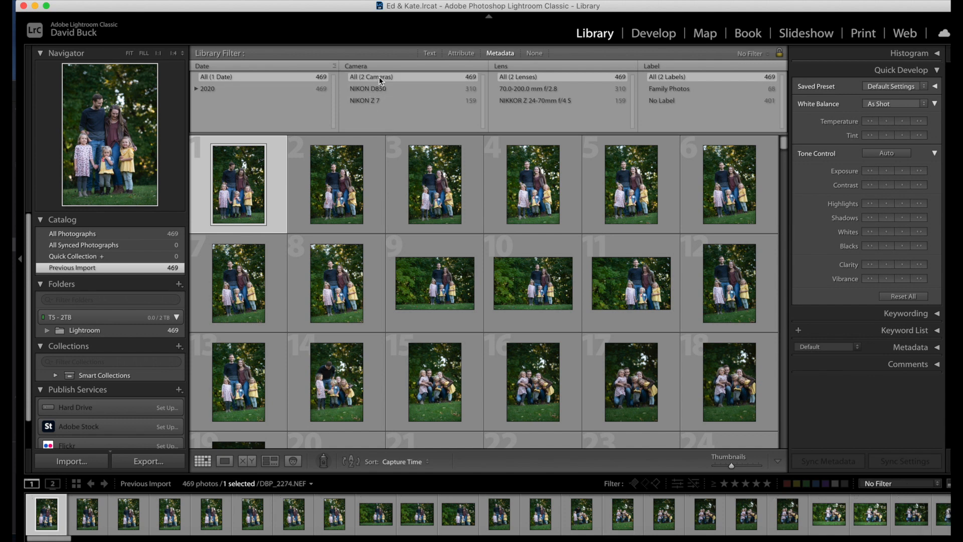
- Change the Camera filter column to Camera Serial Number and show only photos from serial number 5002016
left_click(377, 64)
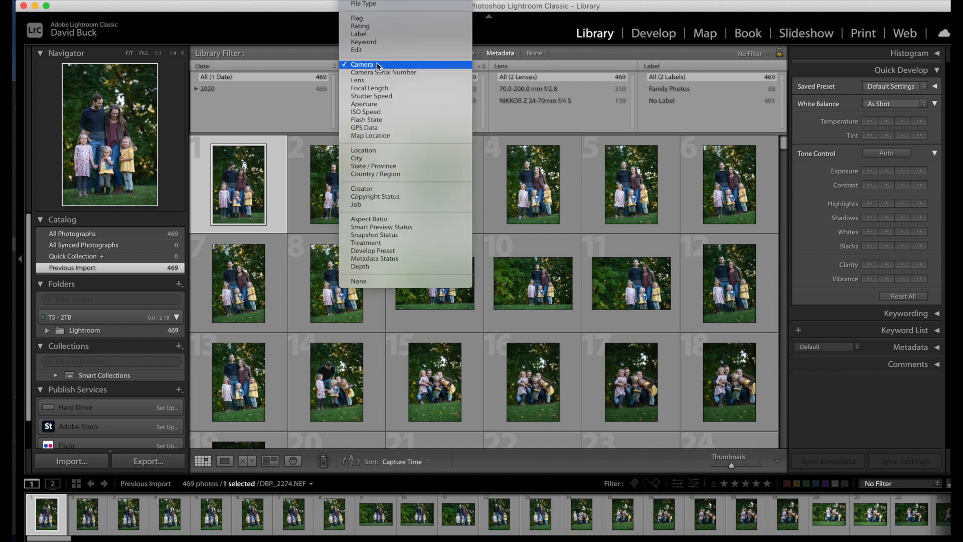
left_click(377, 72)
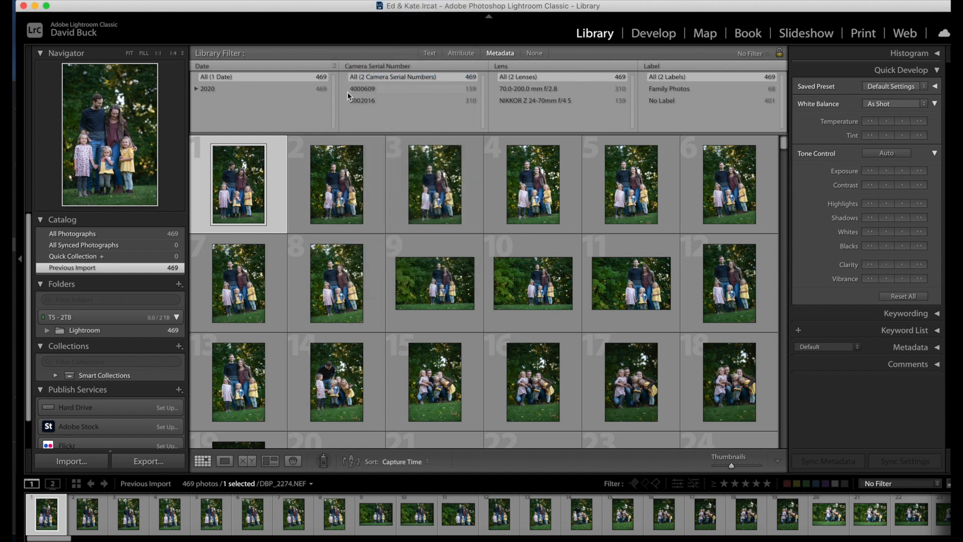
left_click(368, 89)
left_click(363, 100)
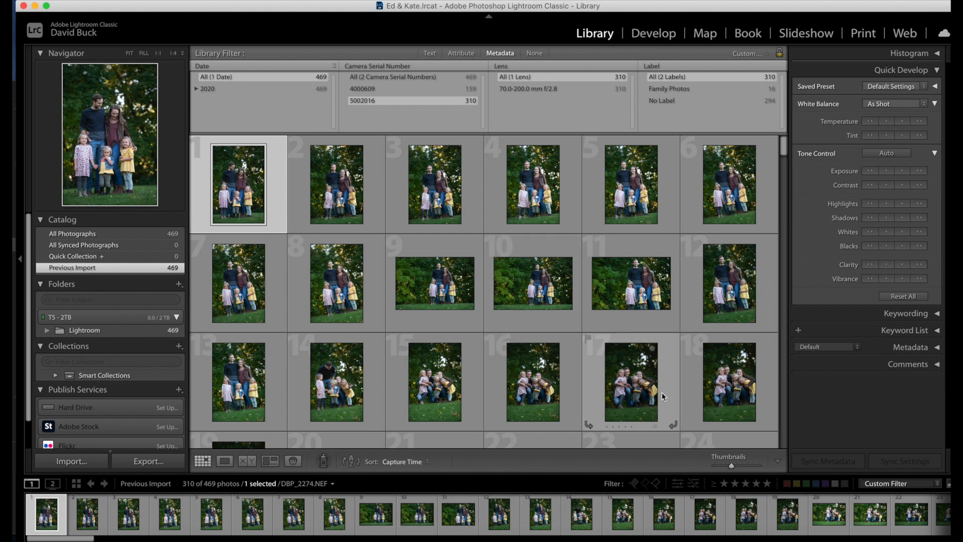
- Filter for a rating equal to 0 stars and show only photos without a color label
left_click(713, 484)
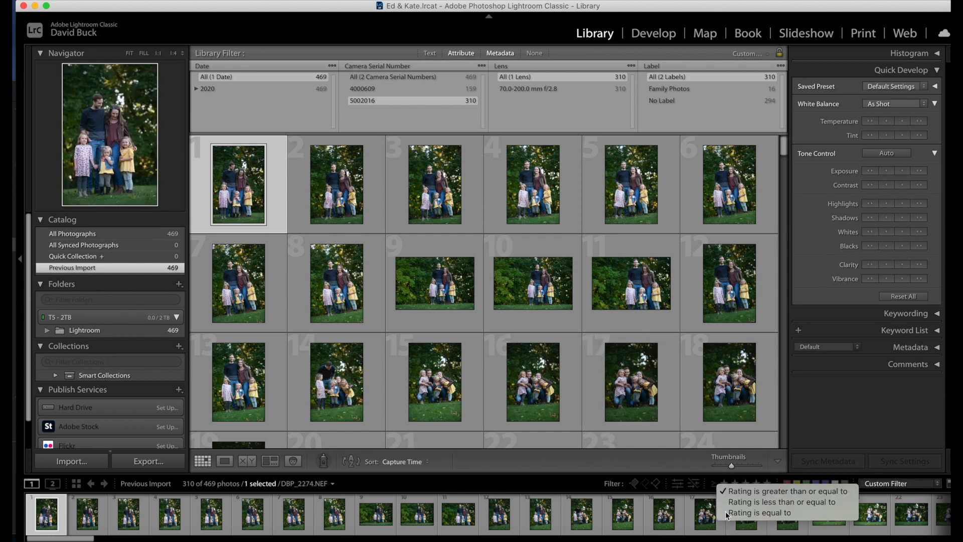
left_click(724, 509)
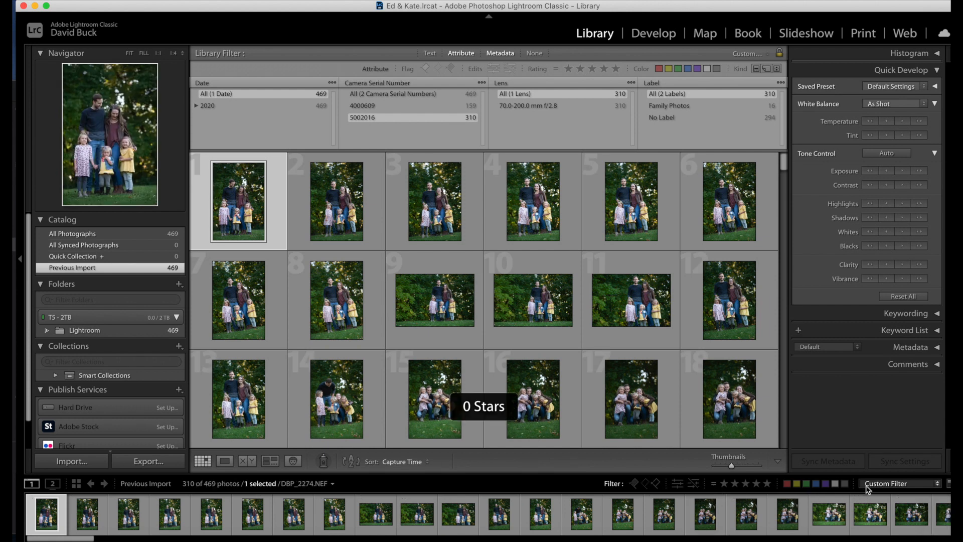
left_click(844, 483)
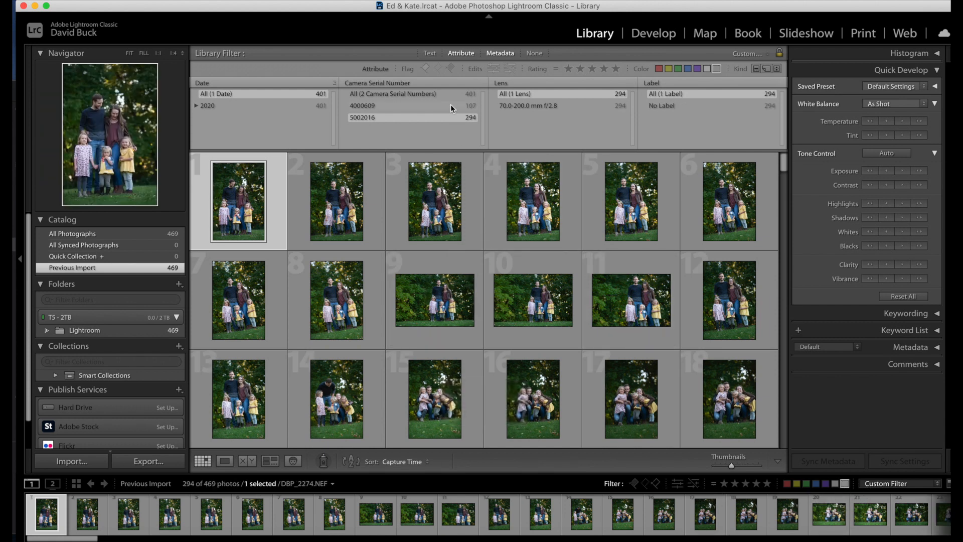
- Select the first 110 filtered photos, ending with the upright family pose on the lawn, and rate them 2 stars
scroll(625, 368, "down", 5)
scroll(625, 367, "down", 6)
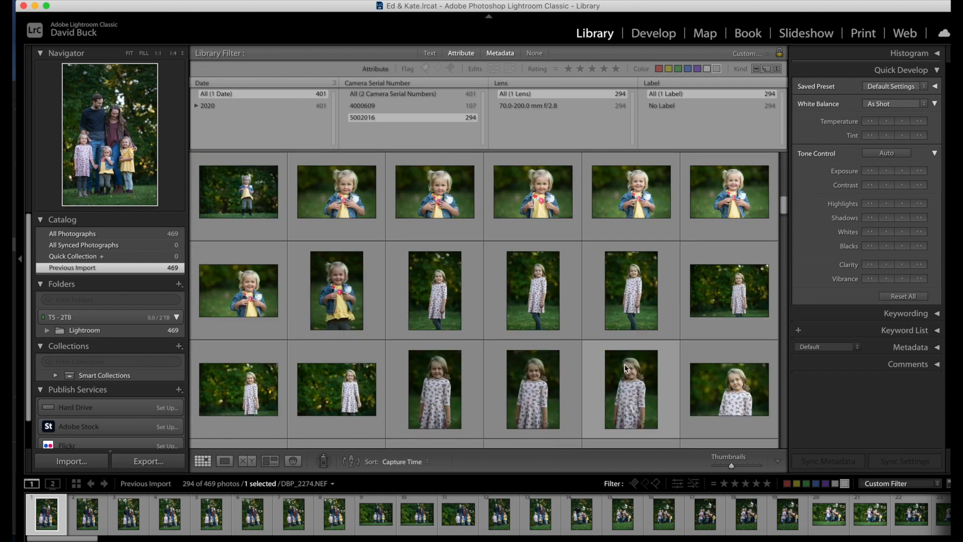
scroll(625, 368, "down", 8)
scroll(625, 367, "down", 6)
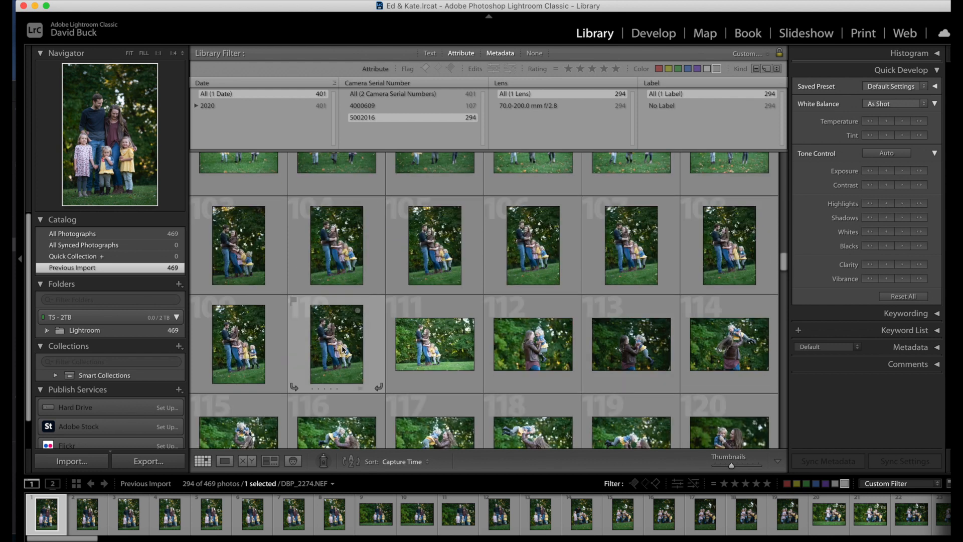
left_click(340, 347, "shift")
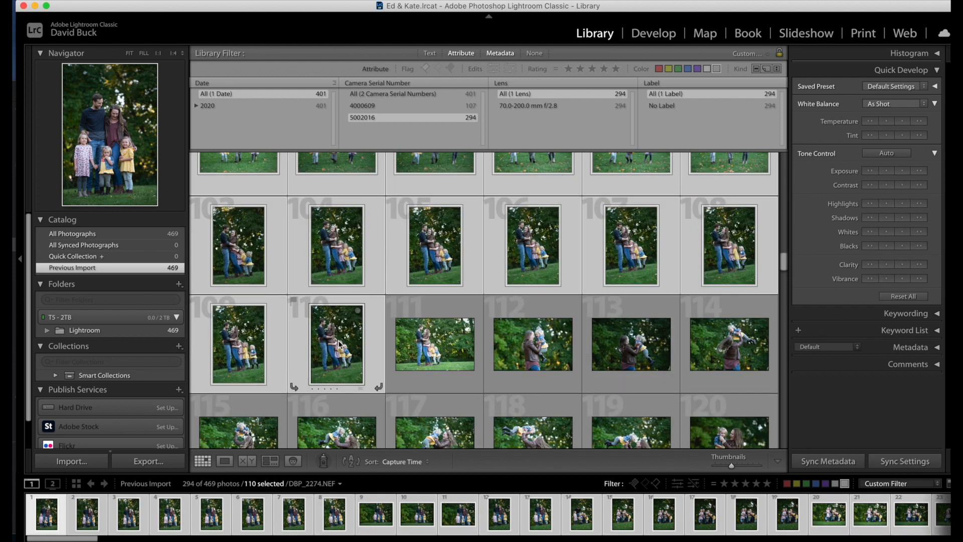
key("2")
- Select the next 122 photos, up to the last one before the orange-foliage couple shots, and rate them 2 stars
scroll(566, 290, "down", 1)
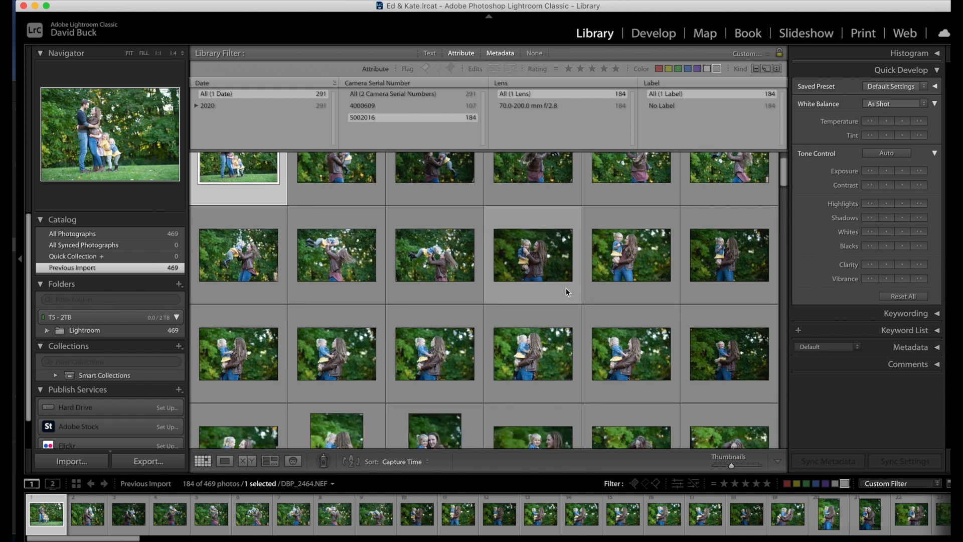
scroll(566, 285, "down", 5)
scroll(559, 288, "down", 6)
scroll(547, 294, "down", 5)
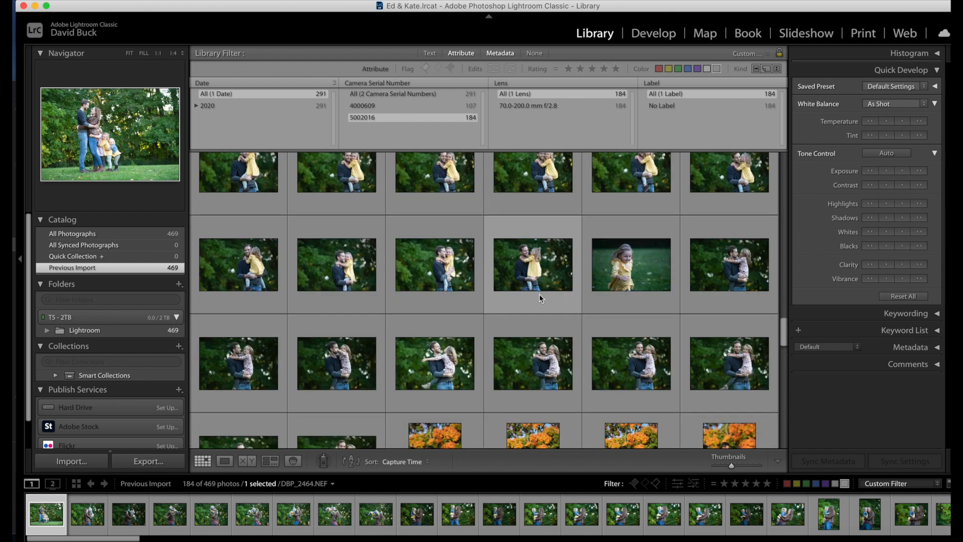
scroll(539, 294, "down", 3)
left_click(333, 304, "shift")
key("2")
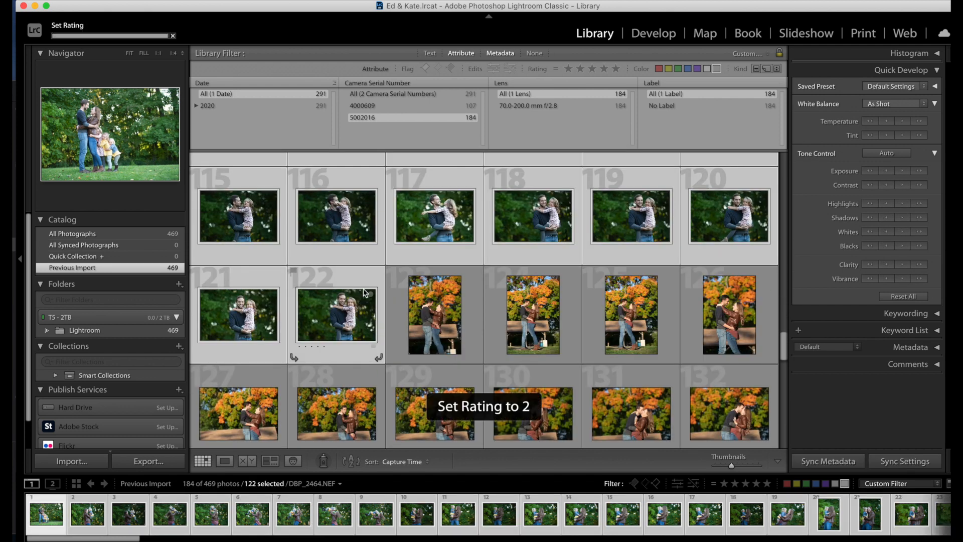
- Give 3 stars to the 18 couple photos with orange foliage and to the first 31 family leaf-throwing photos
left_click(740, 201, "shift")
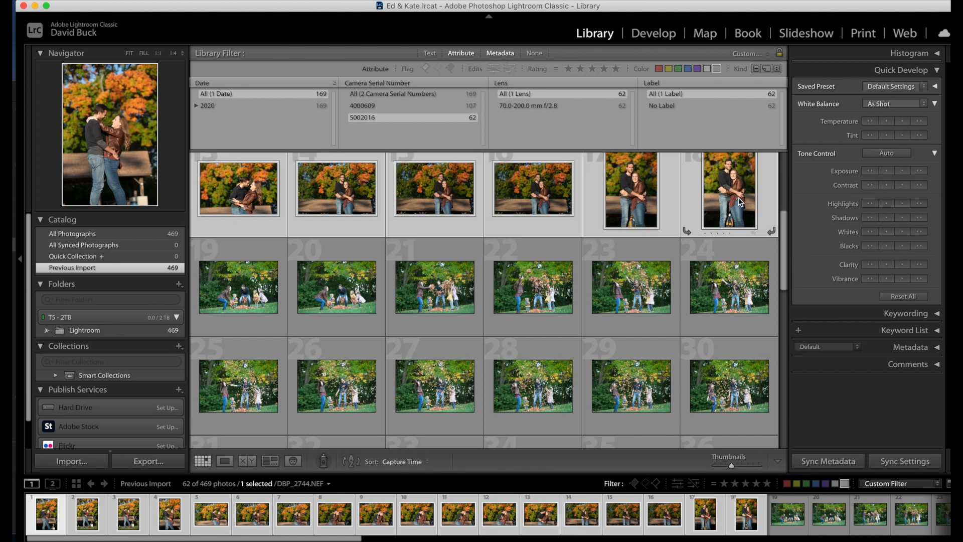
key("3")
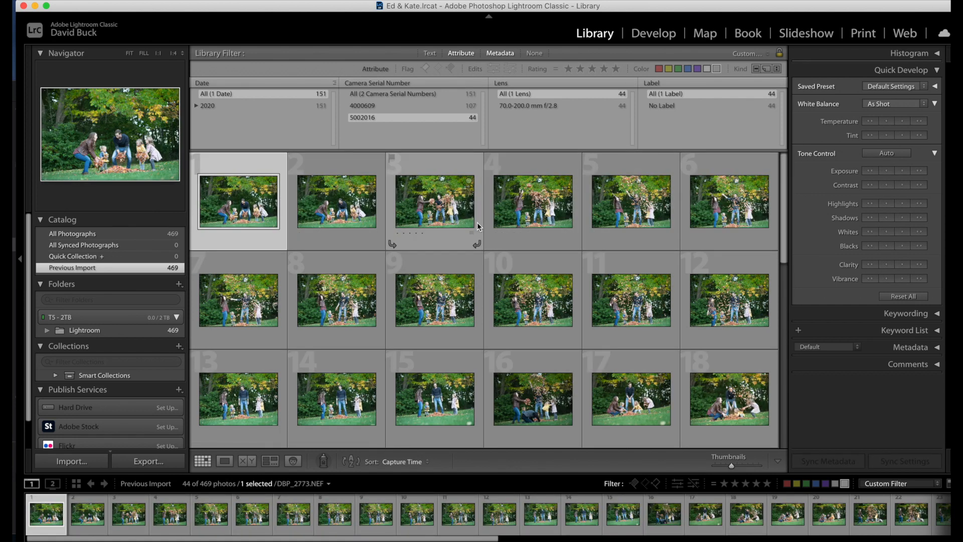
scroll(485, 234, "down", 5)
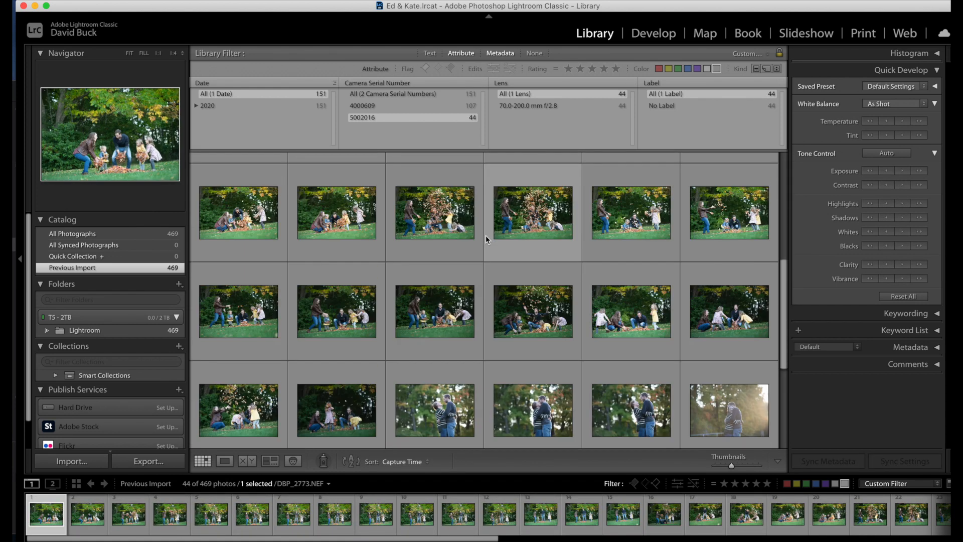
scroll(485, 236, "down", 2)
left_click(254, 321, "shift")
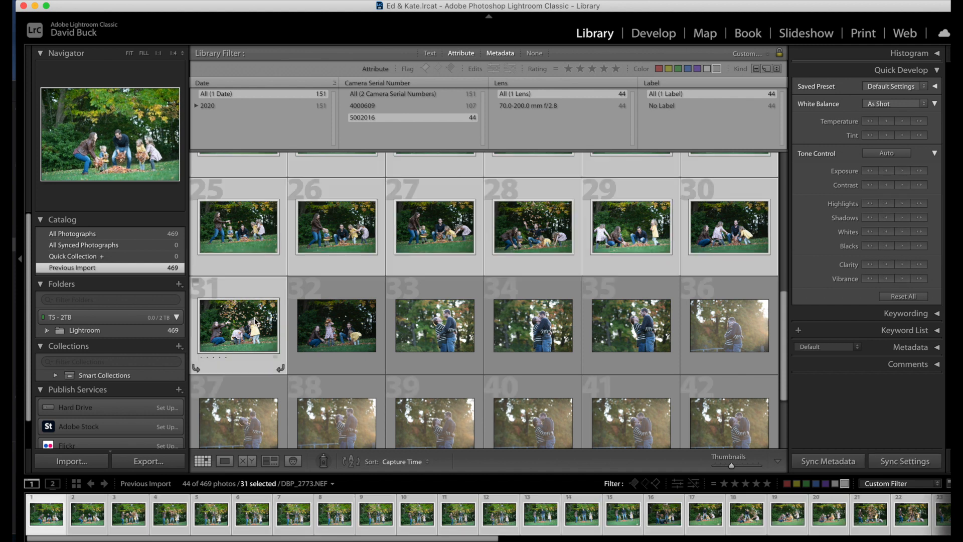
key("3")
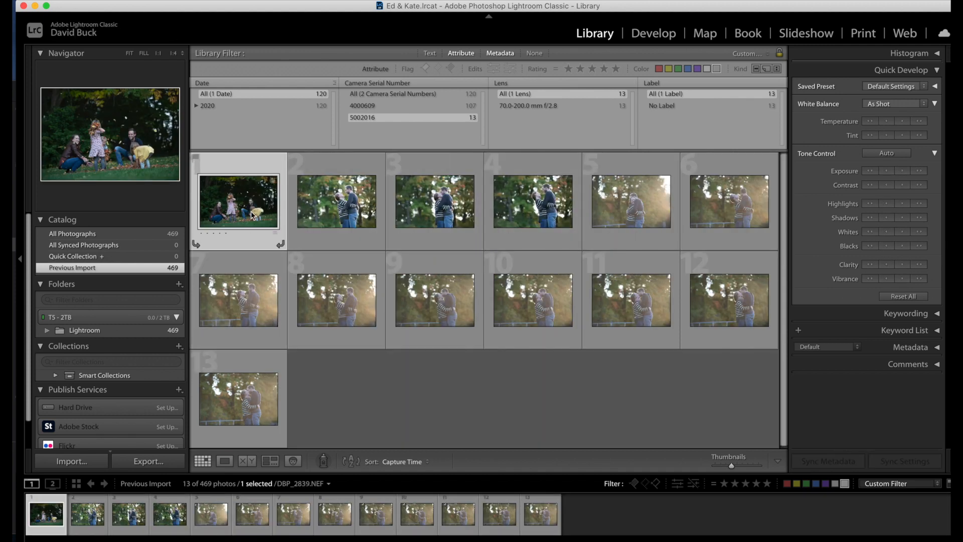
- Give 2 stars to the remaining photos from this camera: the dark family shot and all the embracing couple shots
key("2")
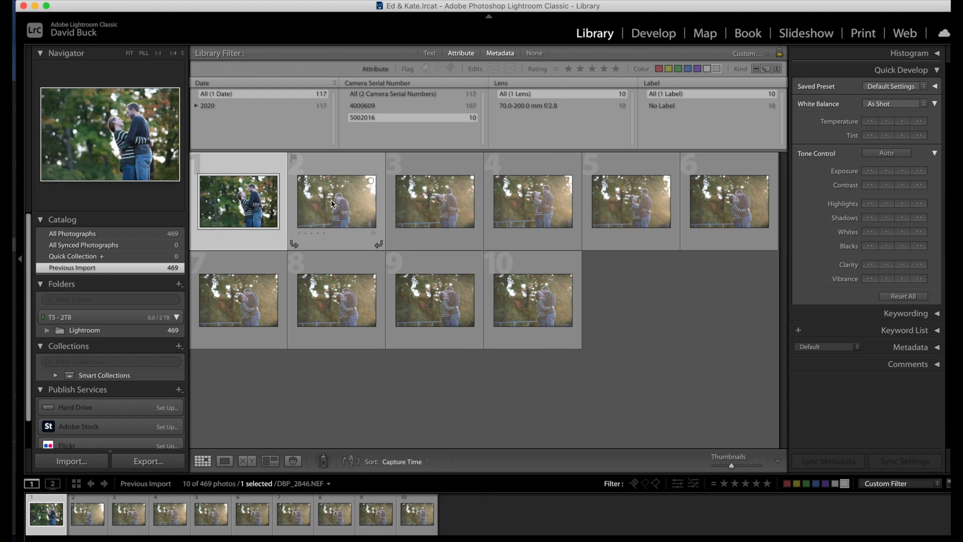
key("2")
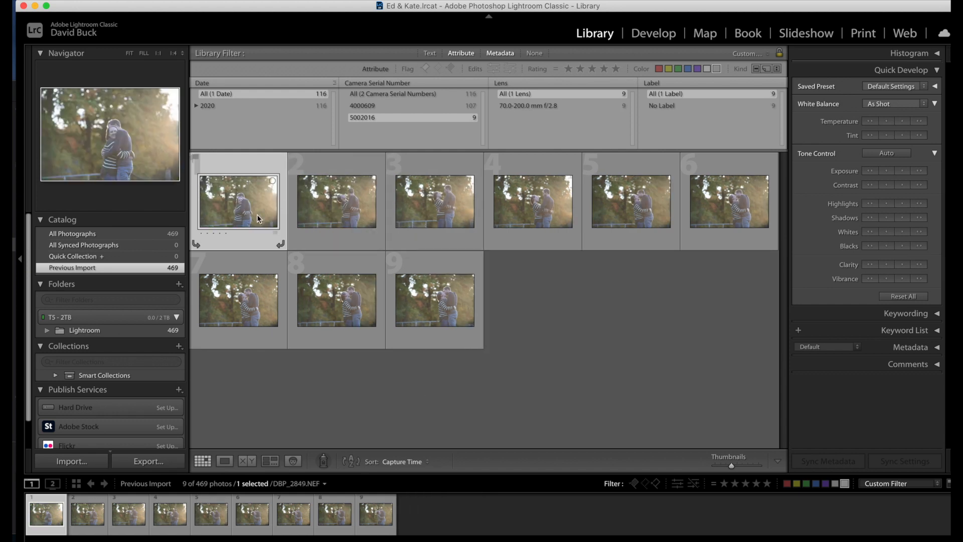
key("super+a")
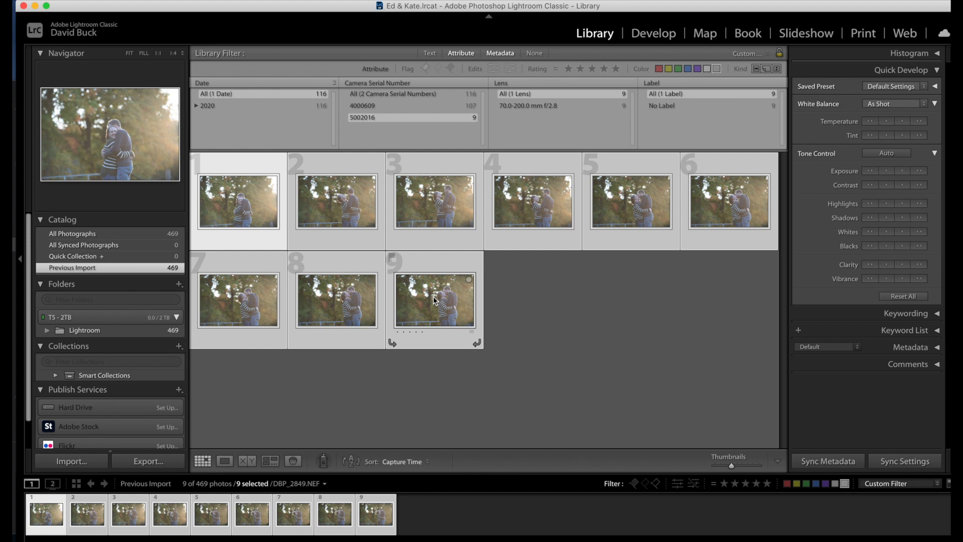
key("2")
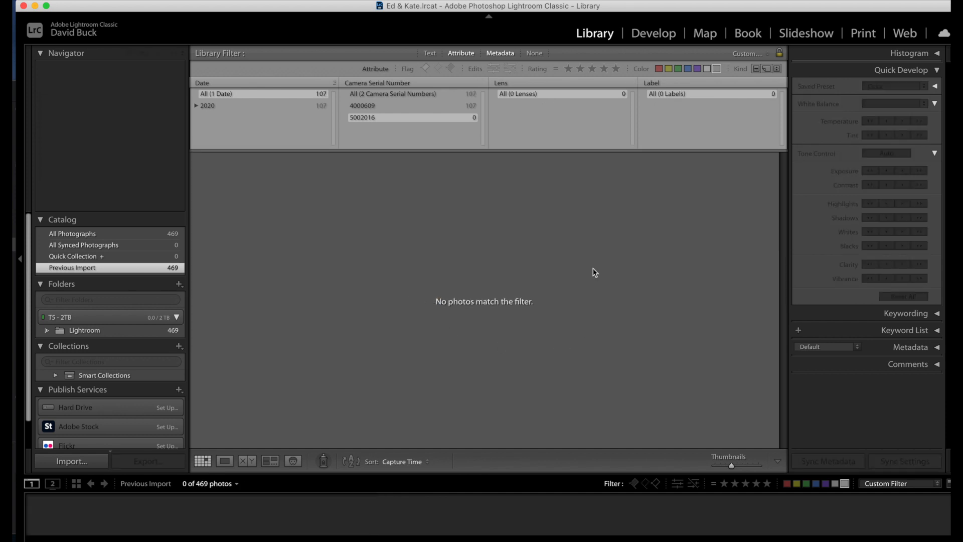
- Switch the filter to camera serial number 4000609 and rate its first 30 photos 1 star
left_click(415, 104)
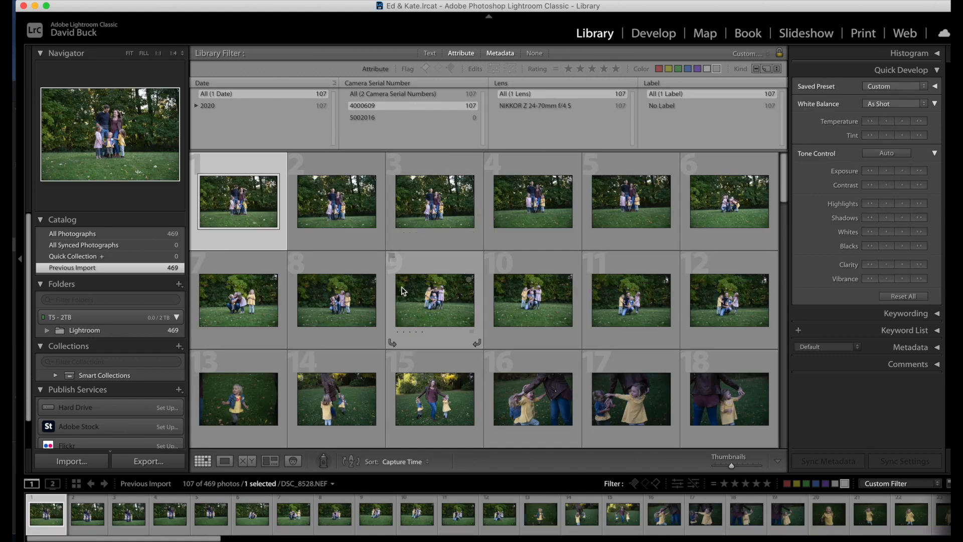
scroll(416, 298, "down", 3)
scroll(432, 300, "down", 4)
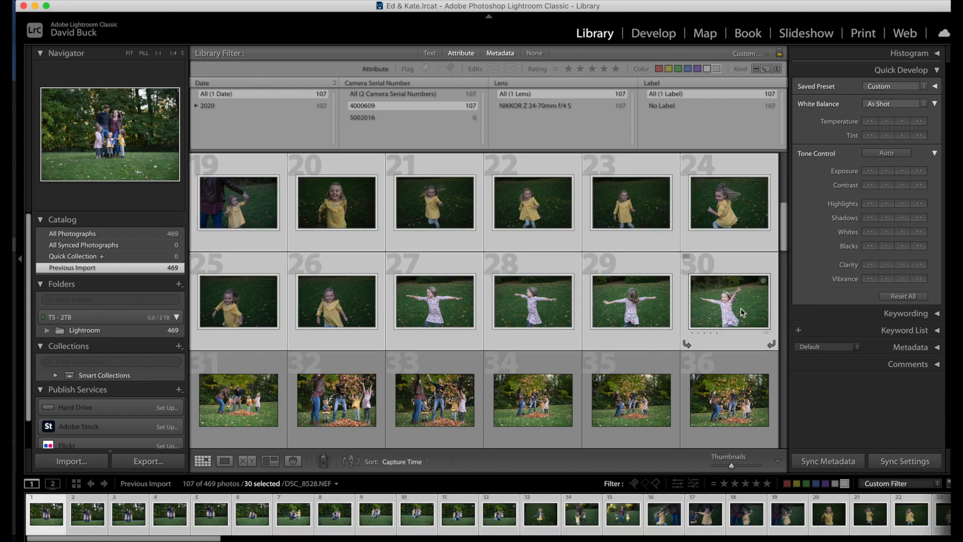
key("1")
- Select the first 18 leaf-pile photos, check the first one enlarged, and rate the whole selection 1 star
scroll(518, 296, "down", 2)
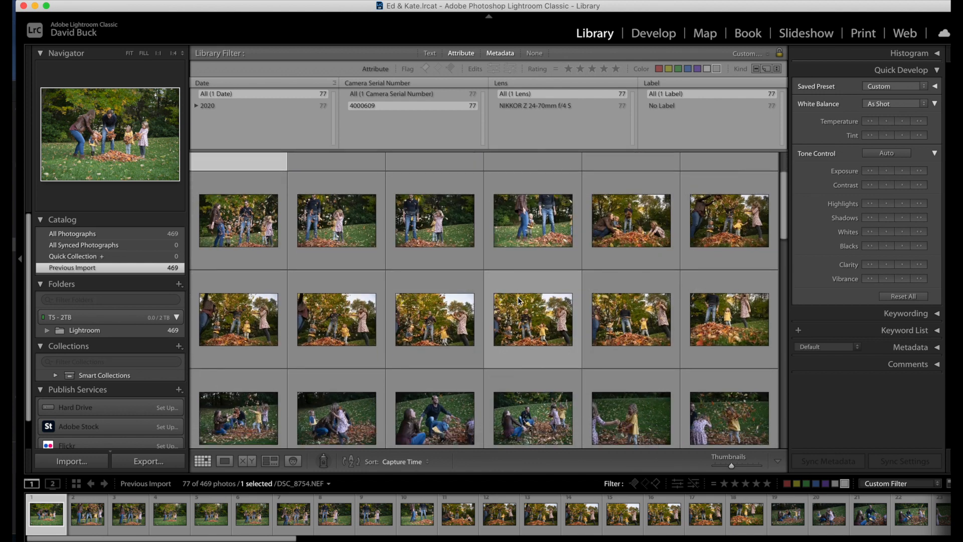
left_click(720, 294, "shift")
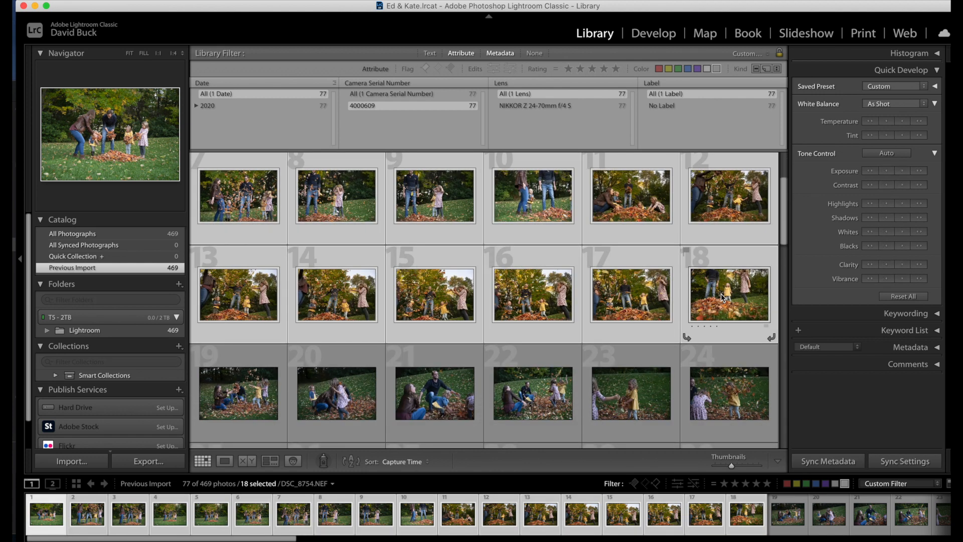
key("e")
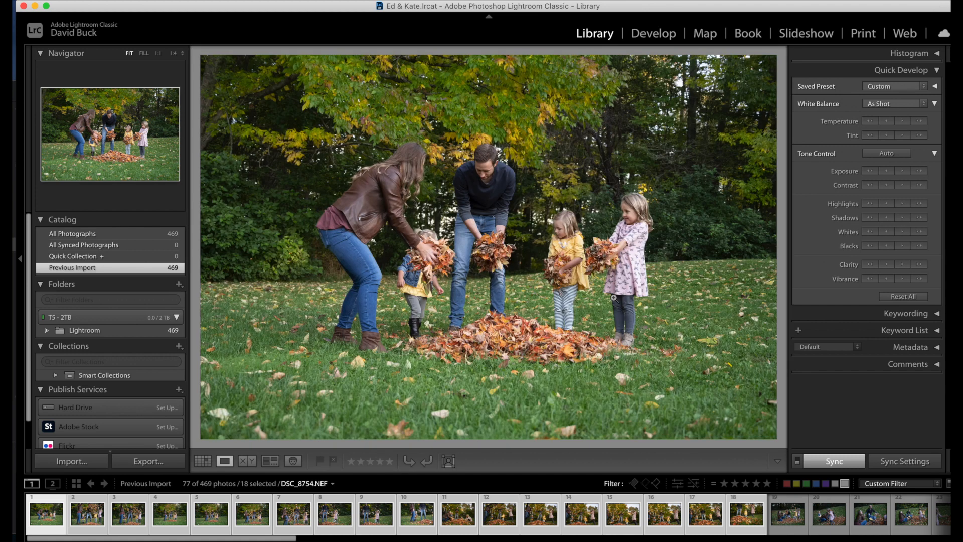
key("g")
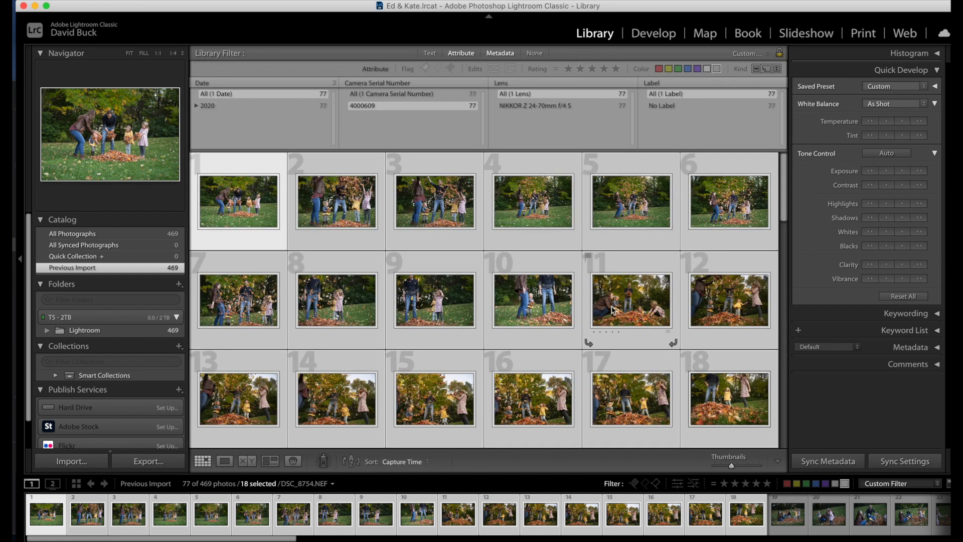
scroll(608, 309, "down", 2)
scroll(606, 310, "down", 2)
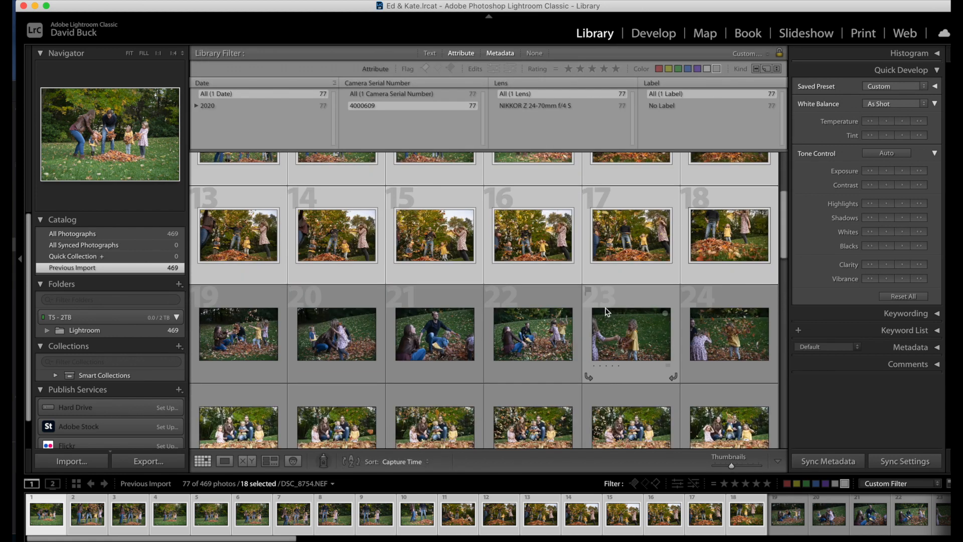
key("1")
- Rate the next 21 leaf-pile and portrait photos 2 stars, and also the following ten photos of the girls playing with leaves
scroll(534, 296, "down", 1)
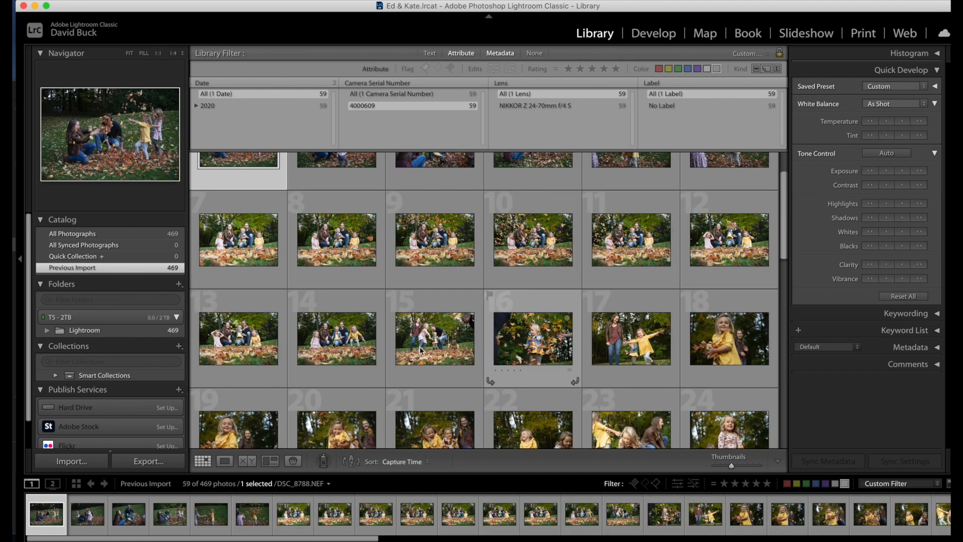
scroll(452, 341, "down", 3)
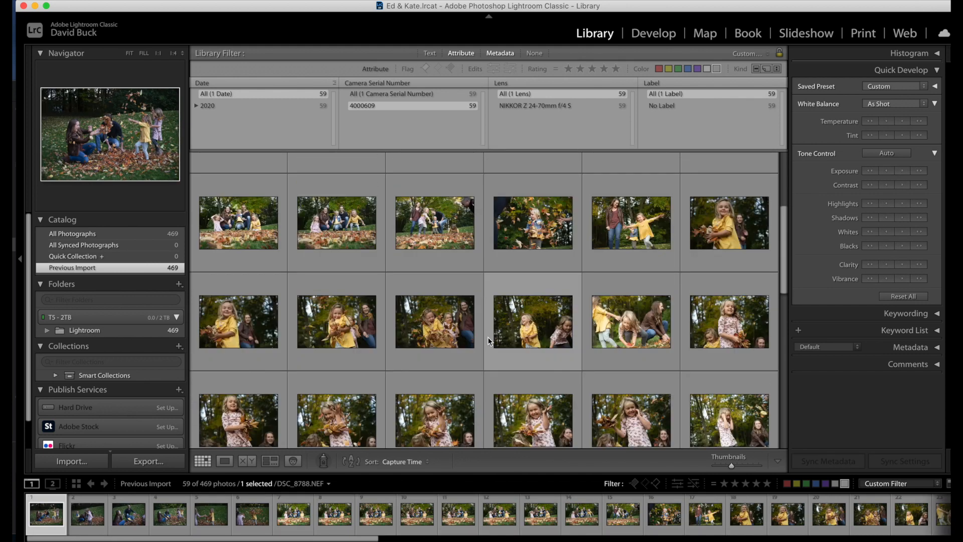
left_click(446, 335, "shift")
key("2")
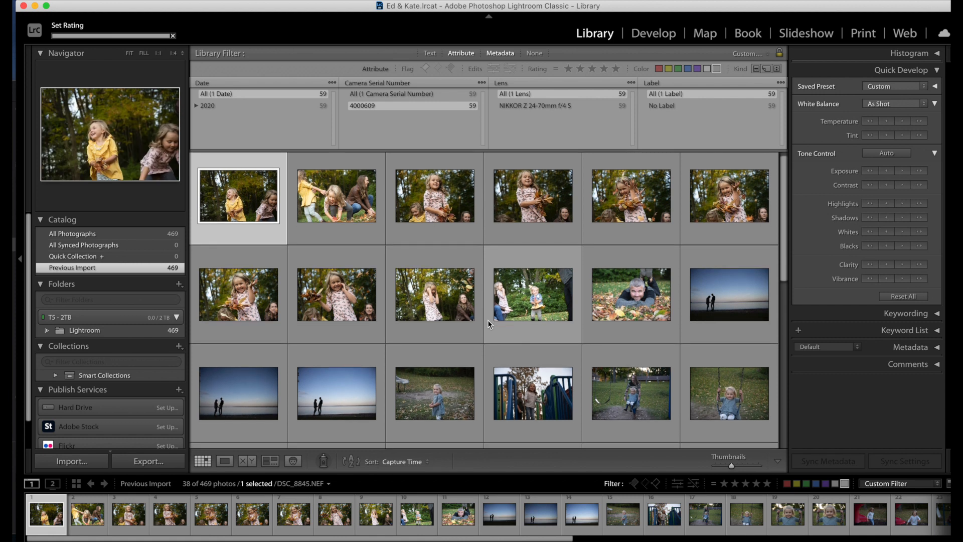
left_click(553, 297, "shift")
key("2")
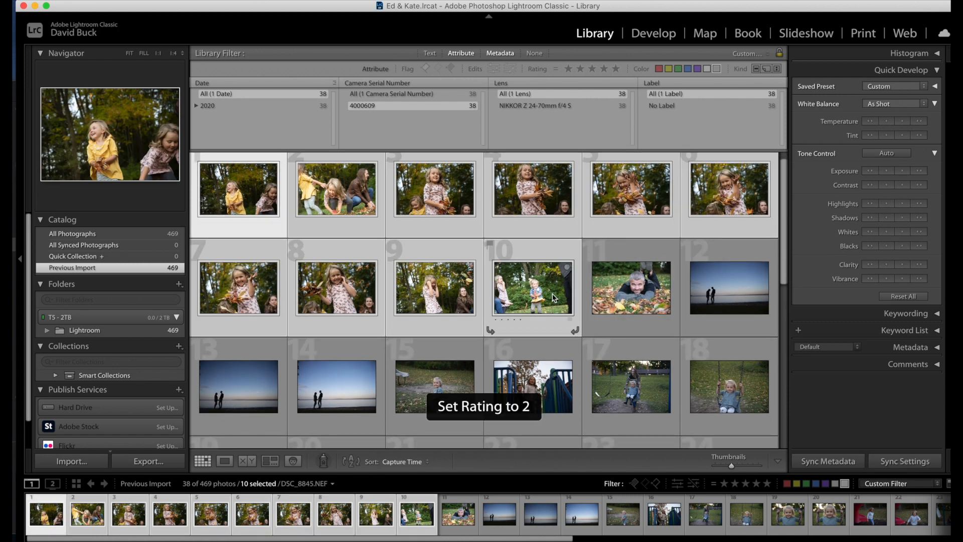
- Check the photo of the man lying in the leaves enlarged, and rate it and the three beach silhouettes 2 stars
key("e")
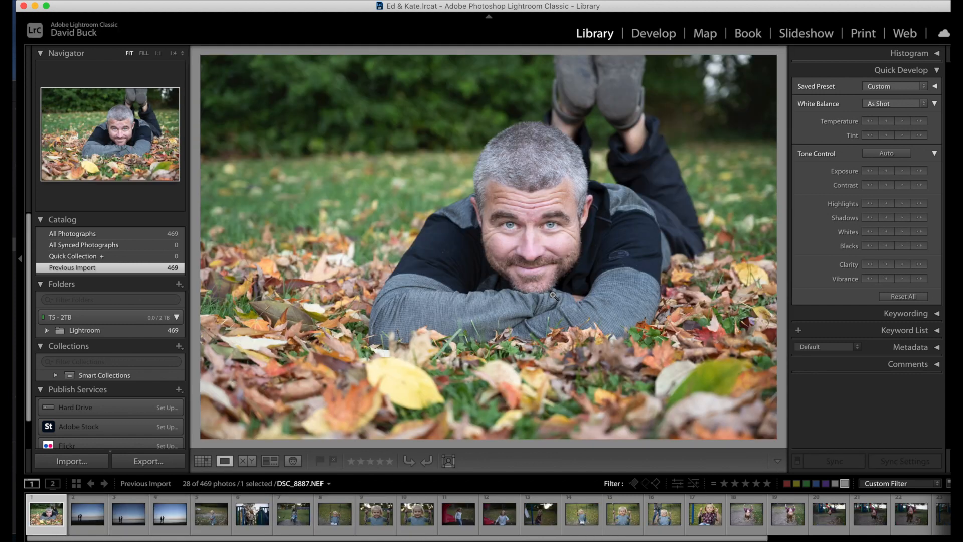
key("g")
key("2")
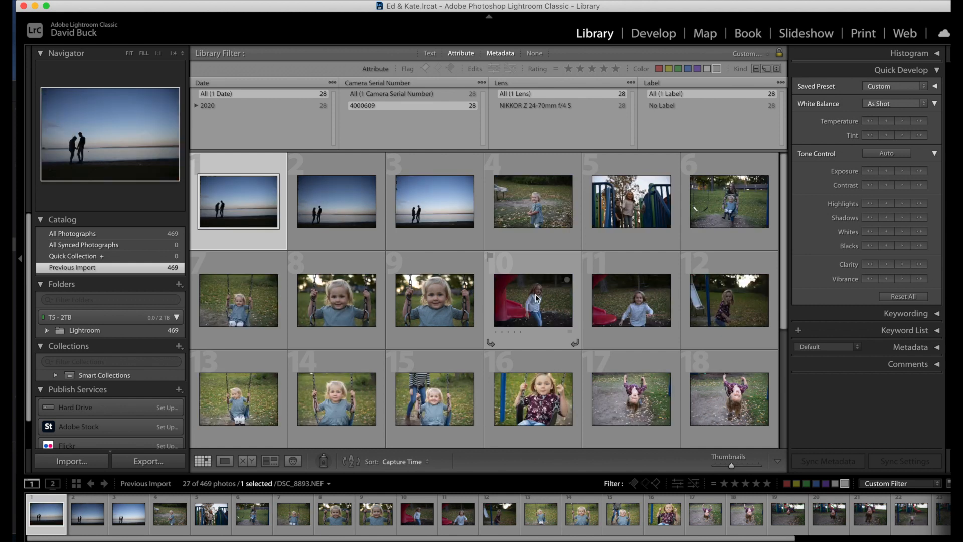
left_click(432, 211, "shift")
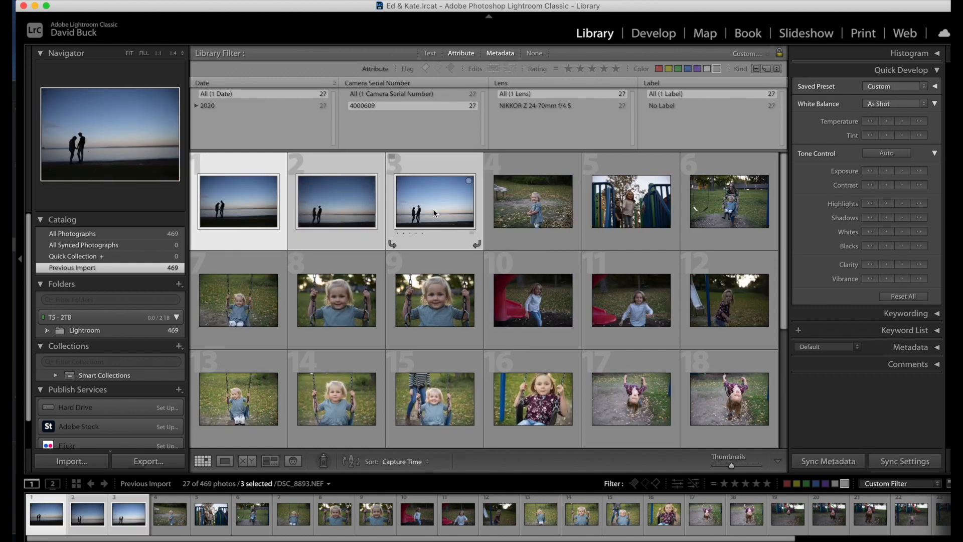
key("2")
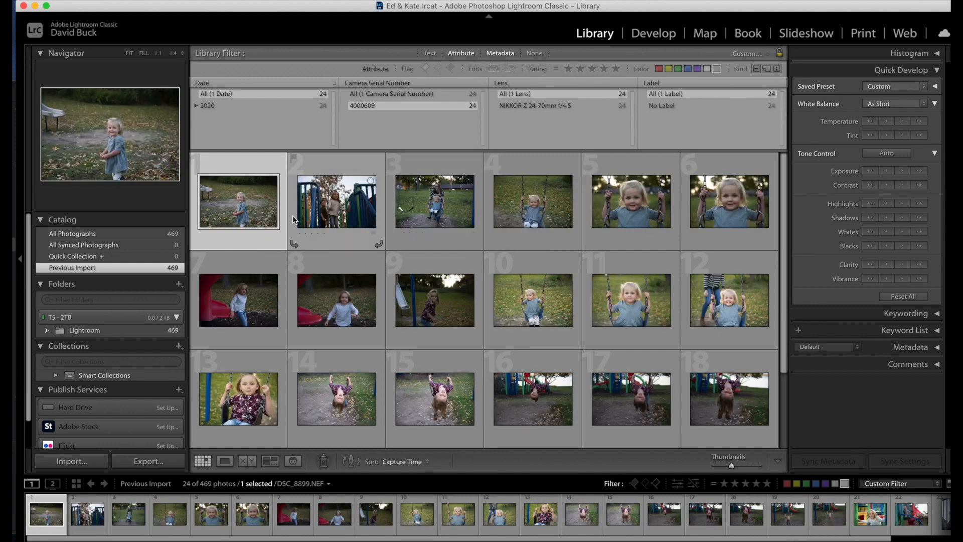
- Select all 24 remaining playground photos and assign them the red color label
scroll(297, 226, "down", 2)
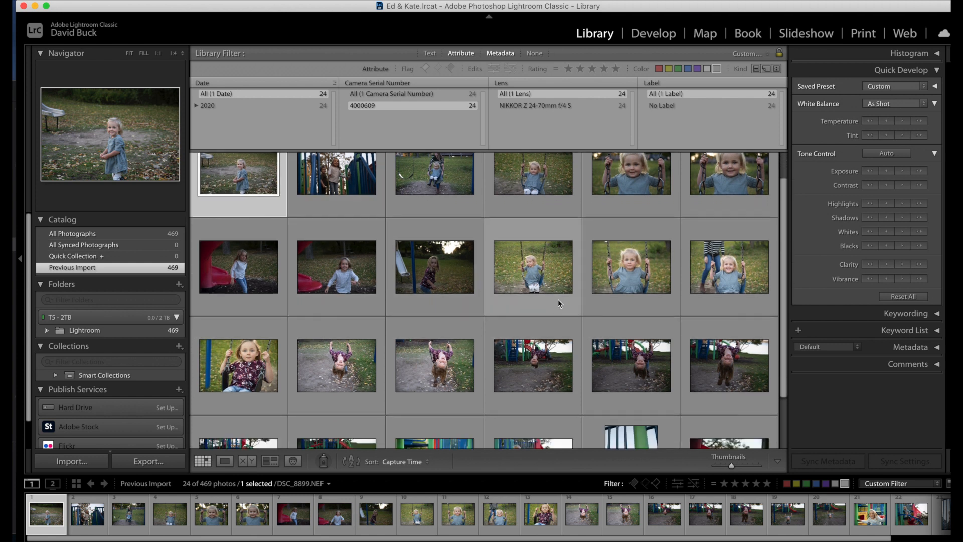
scroll(558, 303, "down", 4)
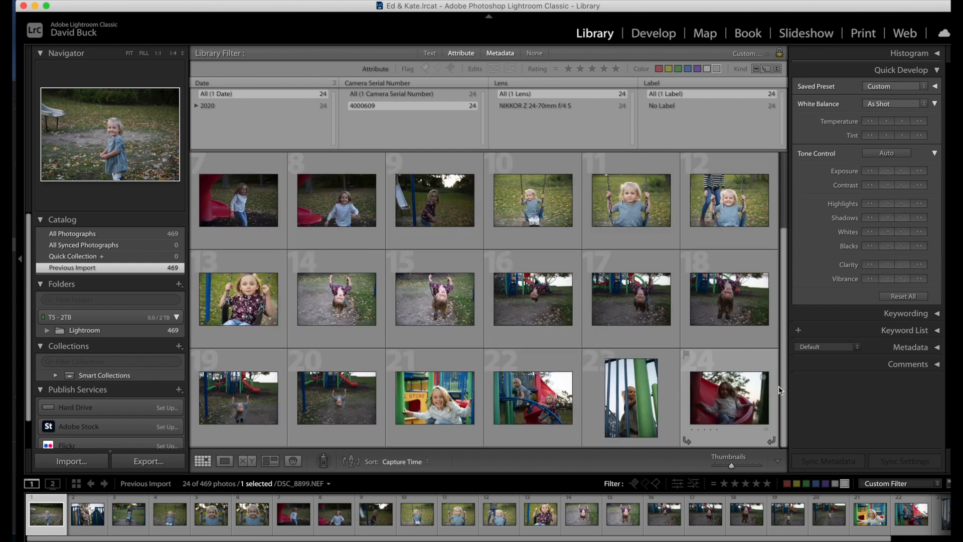
key("super+a")
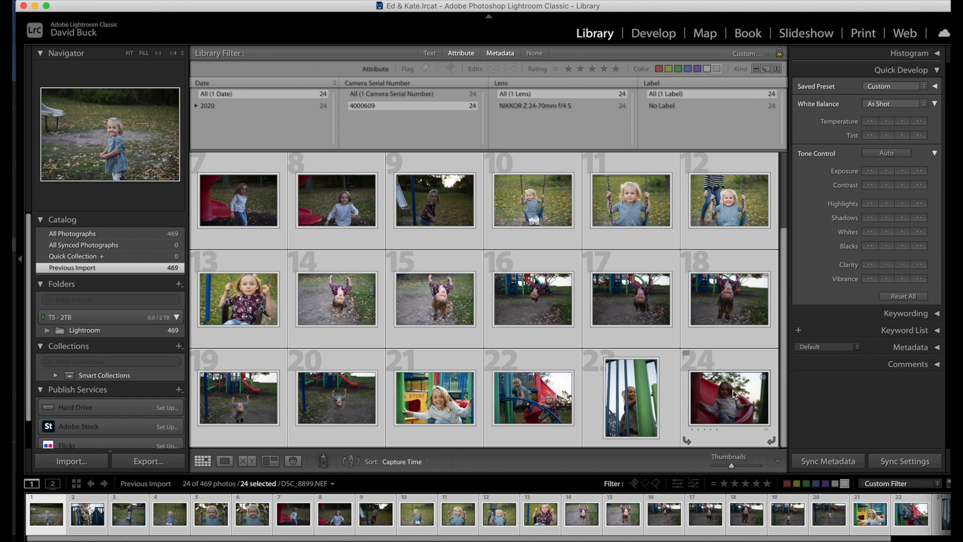
key("6")
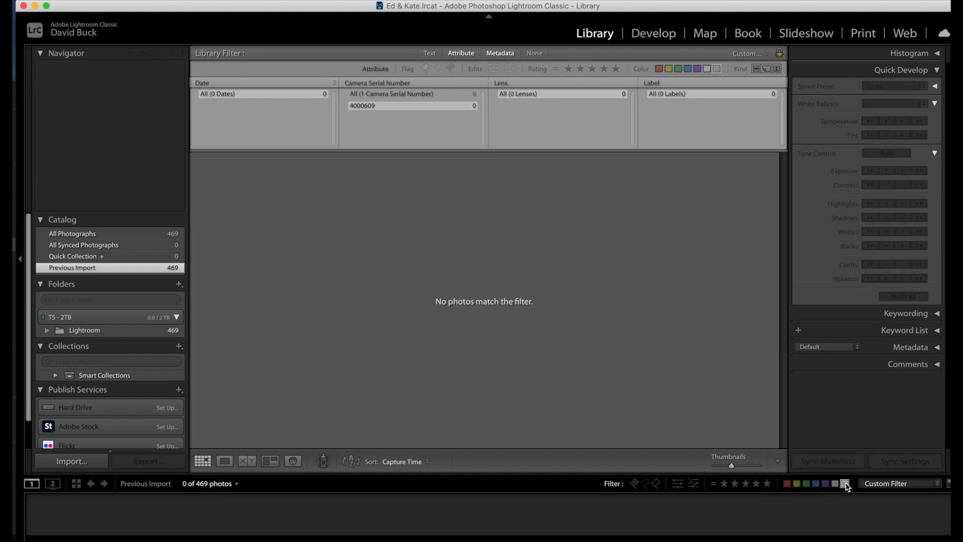
- Turn off the no-label color filter and filter the photos by a 1-star rating
left_click(845, 483)
left_click(815, 483)
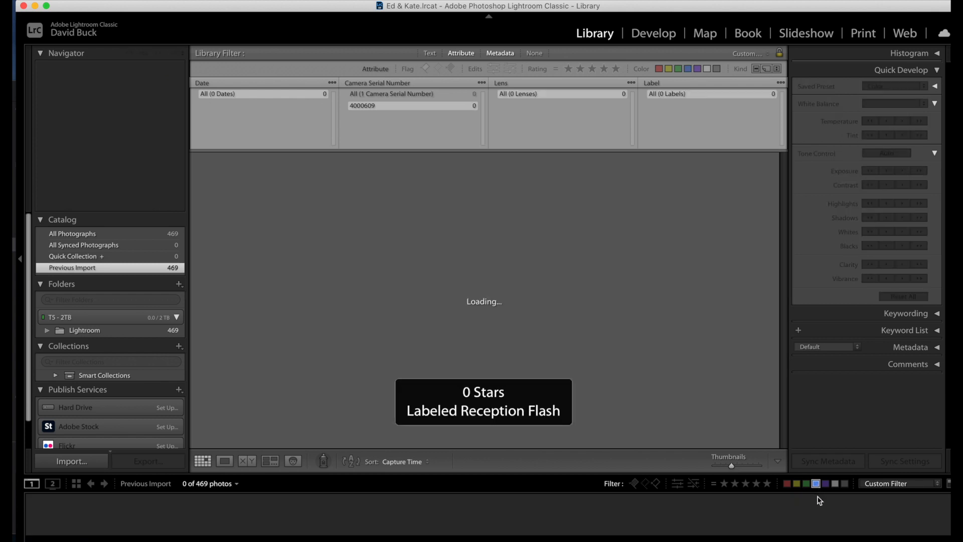
left_click(815, 483)
left_click(723, 483)
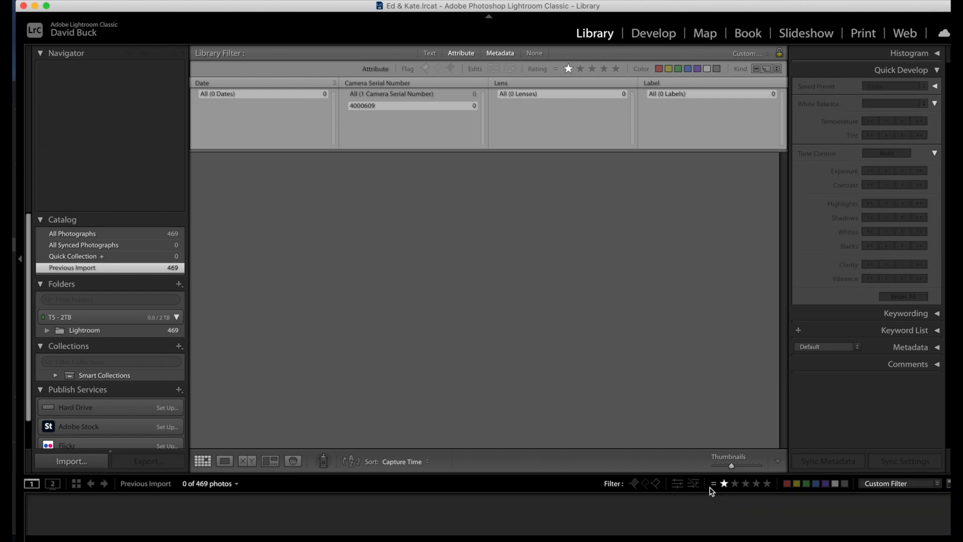
- Reset the camera serial number filter to all and change that metadata column to Camera
left_click(397, 94)
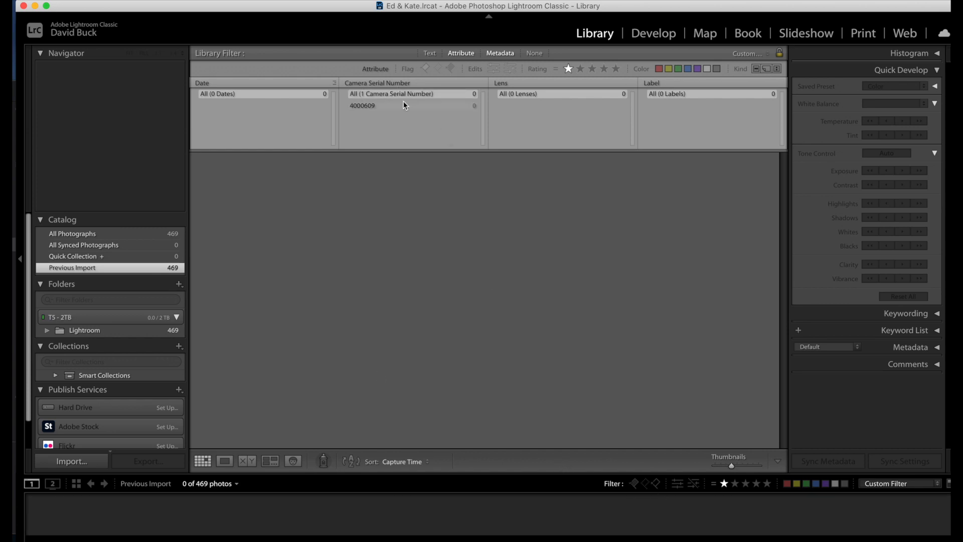
left_click(390, 83)
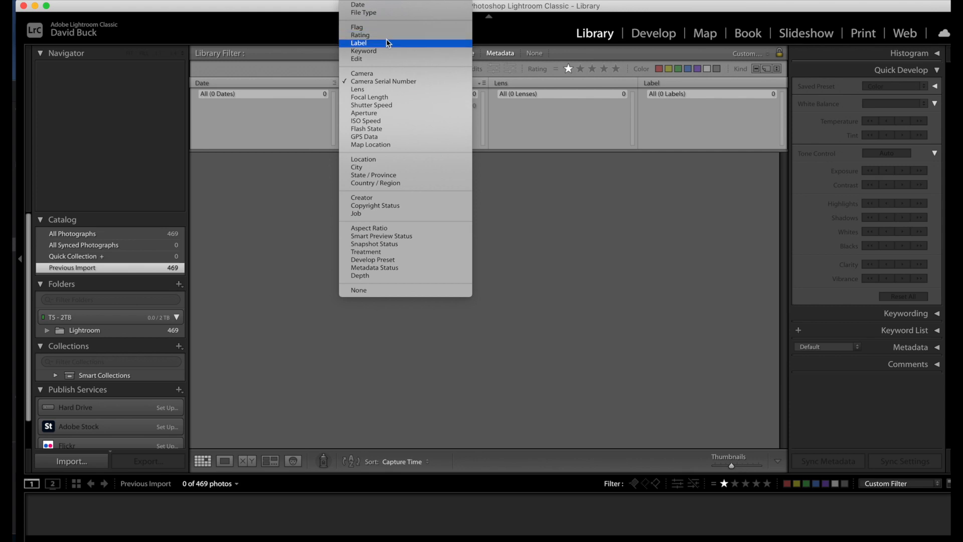
left_click(380, 73)
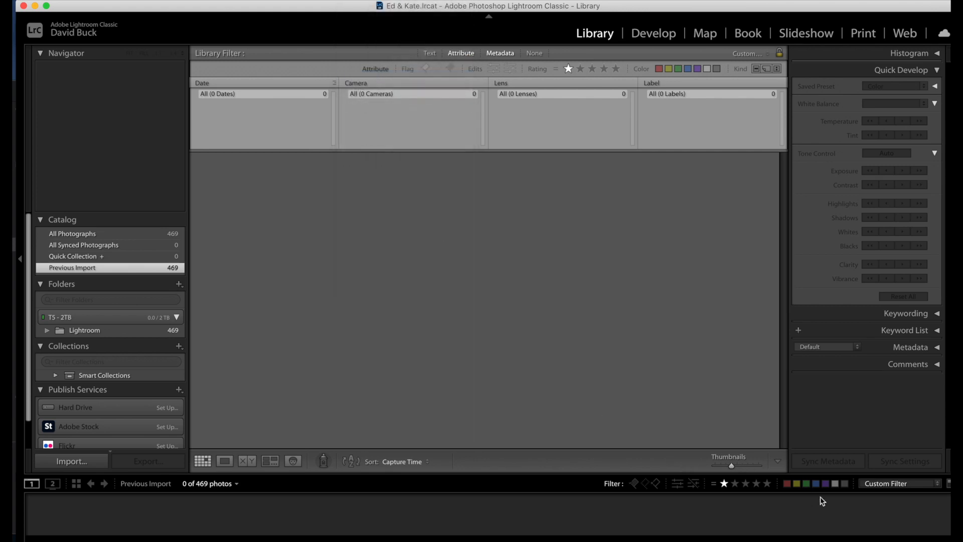
- Set the rating filter to show only photos rated exactly 2 stars
left_click(714, 483)
left_click(772, 490)
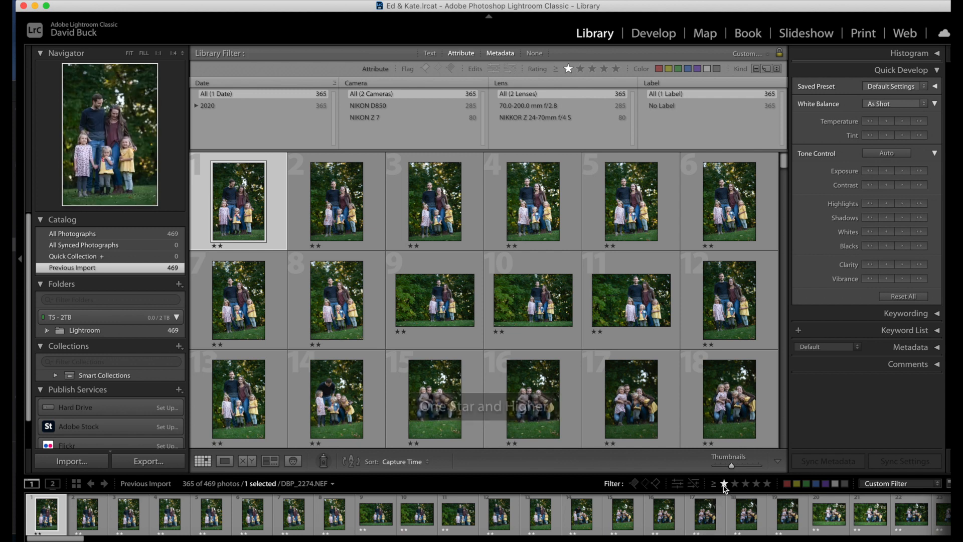
left_click(714, 484)
left_click(734, 511)
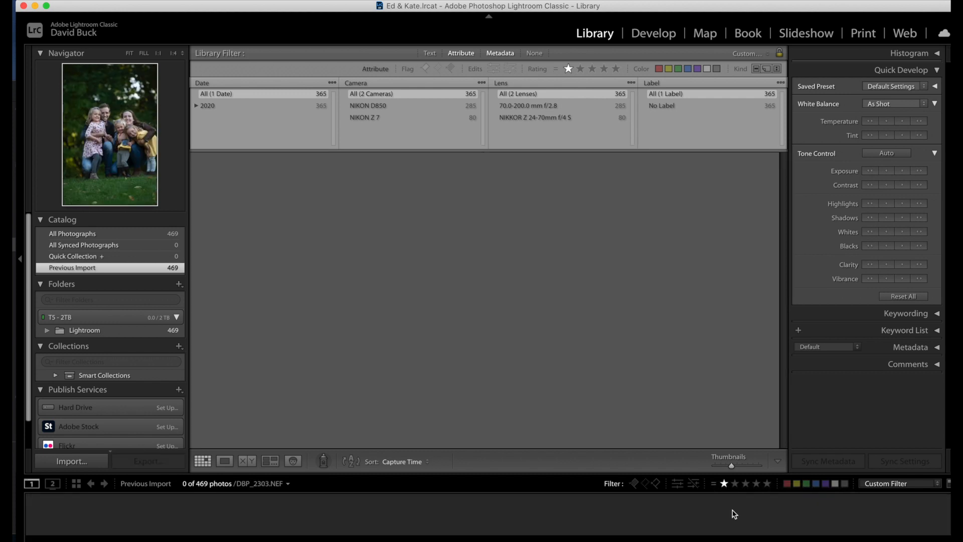
left_click(734, 483)
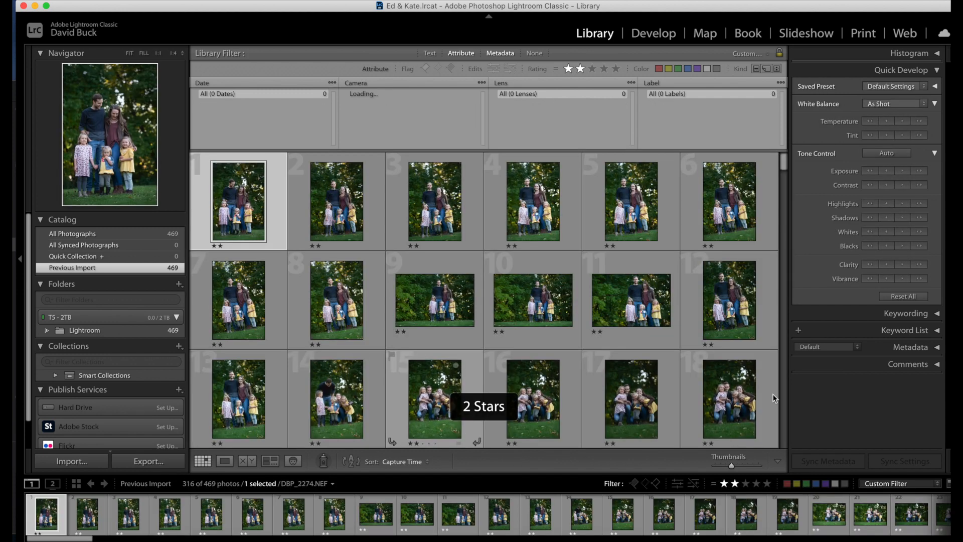
- Select all 2-star photos and apply the Wedding preset 02 - Full Shade 2 to them
key("super+a")
left_click(892, 86)
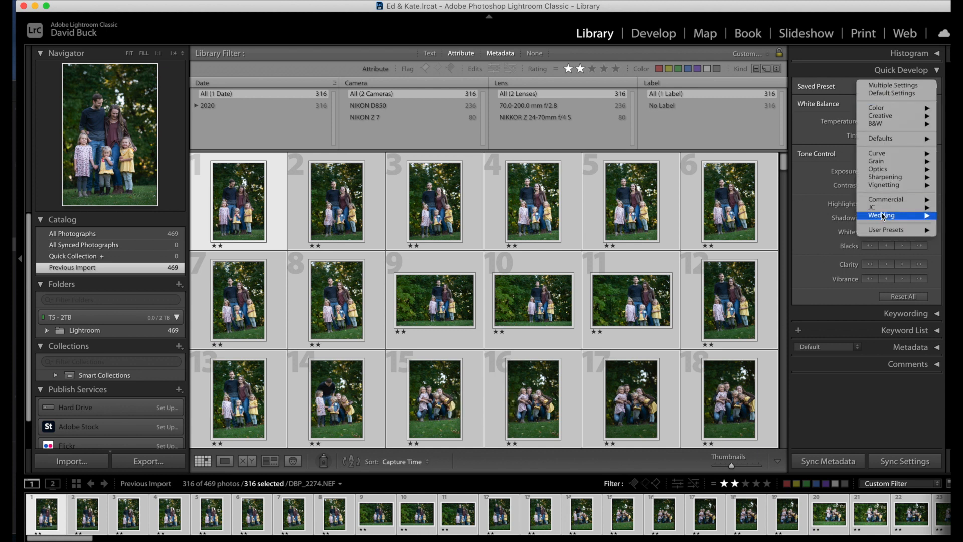
mouse_move(880, 214)
left_click(803, 231)
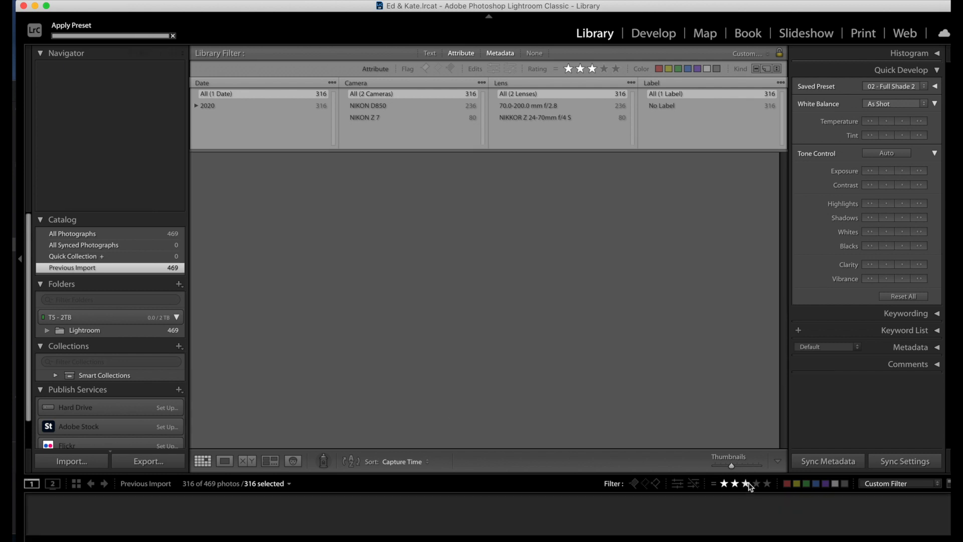
- Filter to the 3-star couple photos and apply the Wedding preset 03 - Full Sun to all 18
left_click(746, 483)
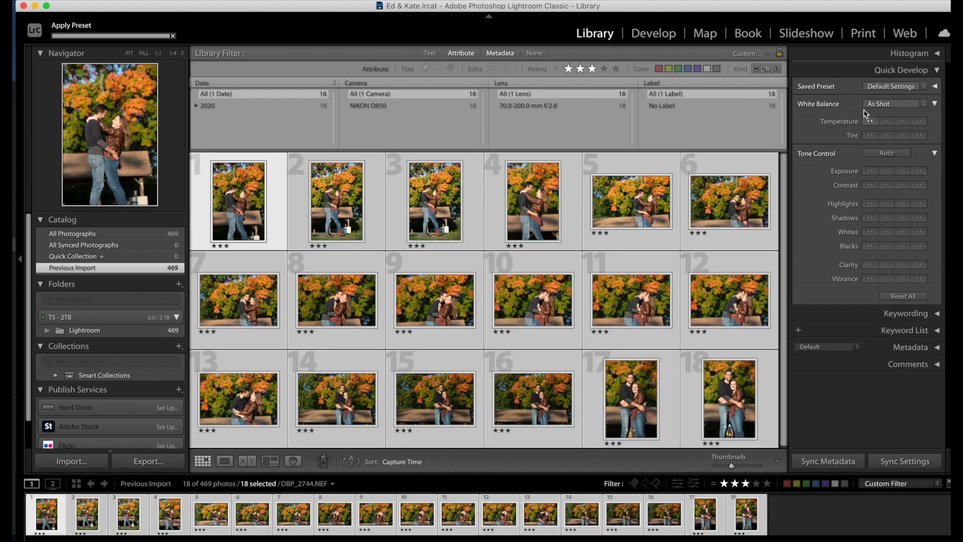
left_click(891, 86)
mouse_move(885, 207)
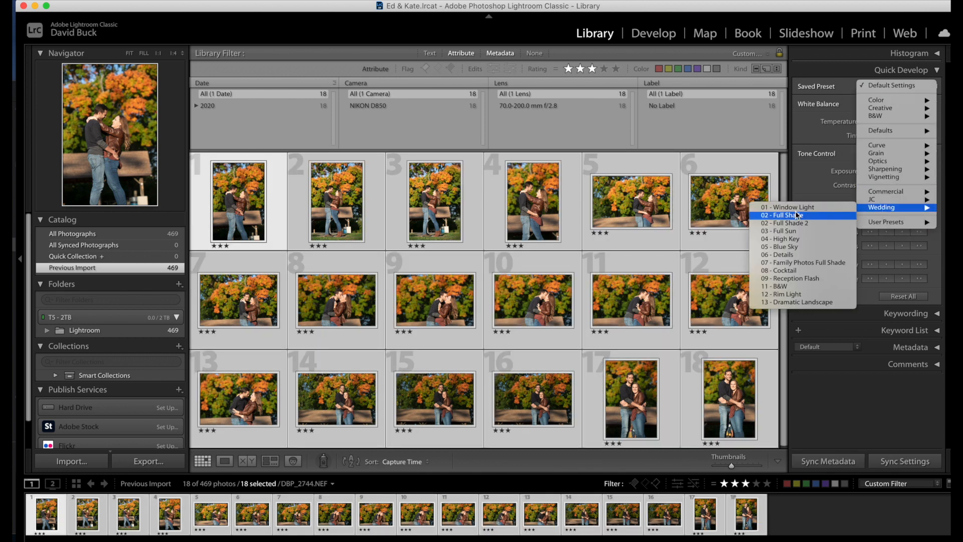
left_click(800, 232)
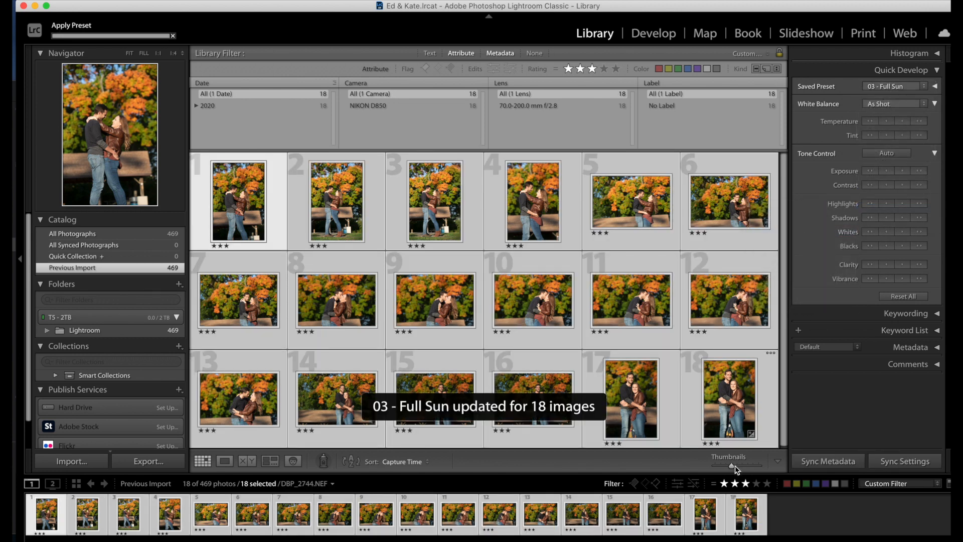
- Check the 4-star filter, return to the 3-star photos and reduce the selection to the first one
left_click(759, 484)
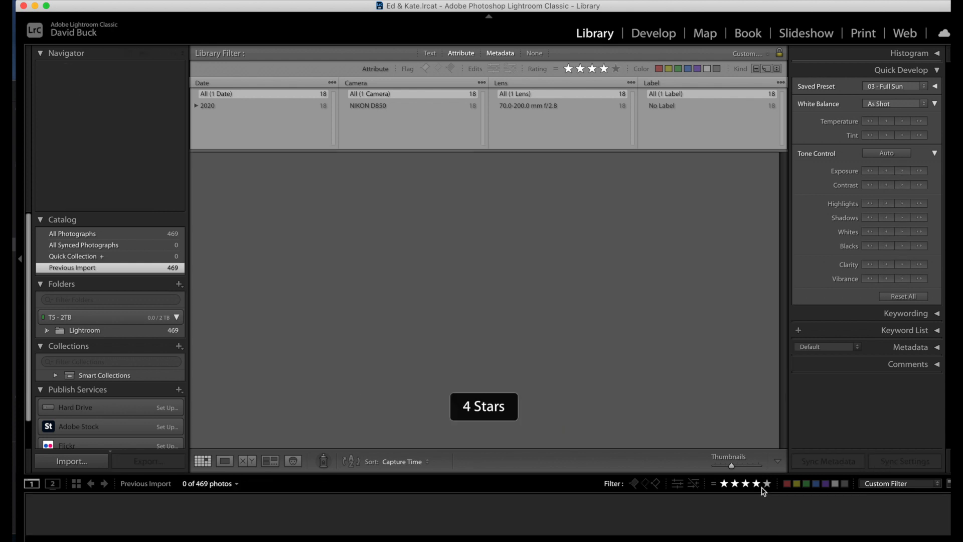
left_click(745, 483)
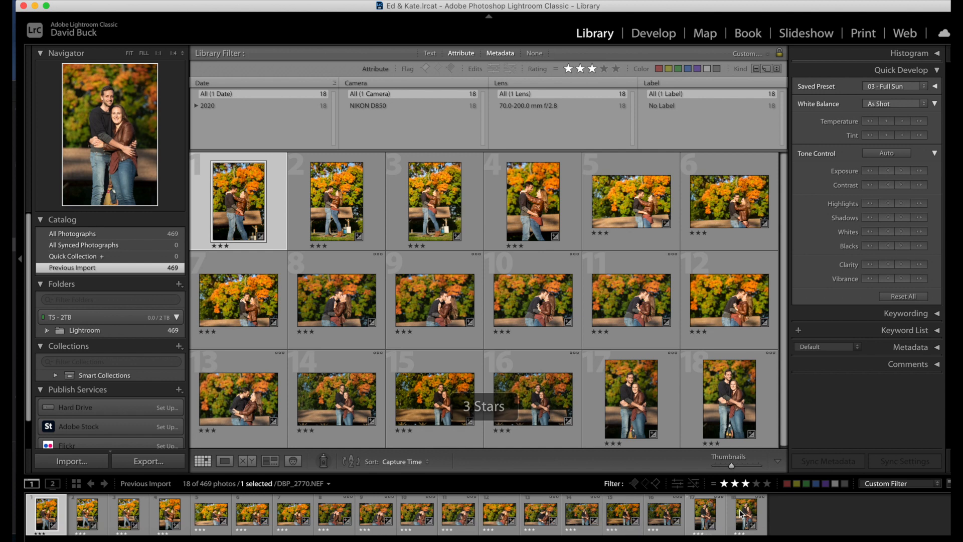
key("super+a")
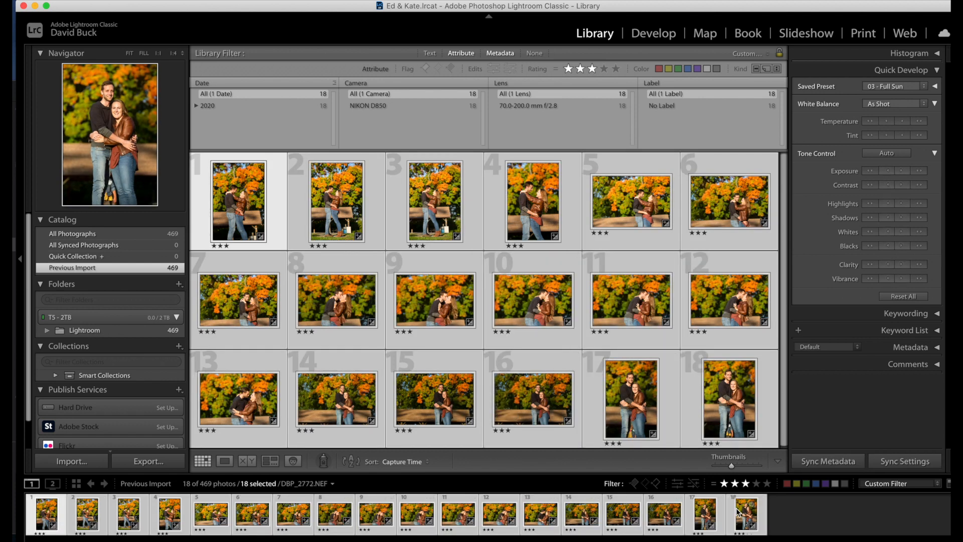
key("super+shift+d")
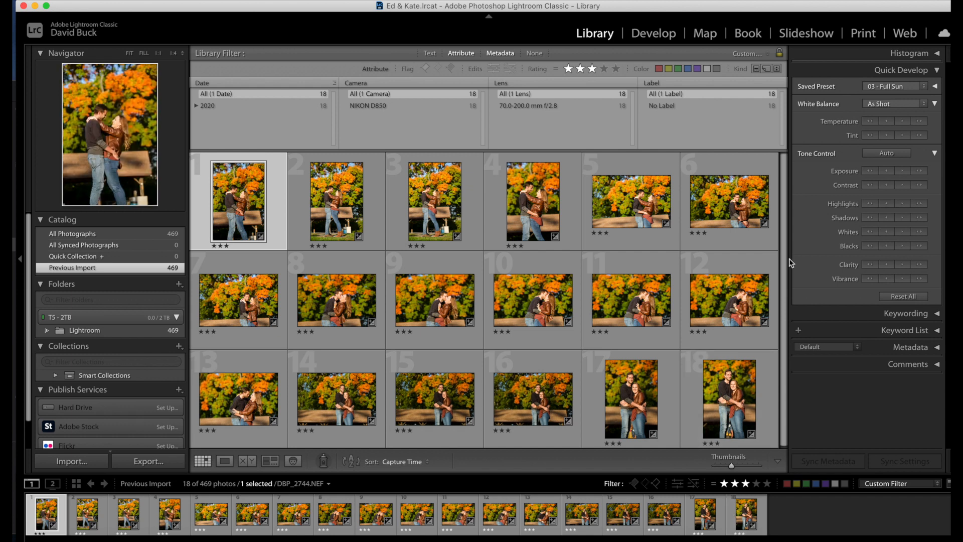
- Filter to the 5-star photos, apply the Wedding preset 07 - Family Photos Full Shade to all 31, and reduce the selection to the first
left_click(756, 483)
left_click(766, 483)
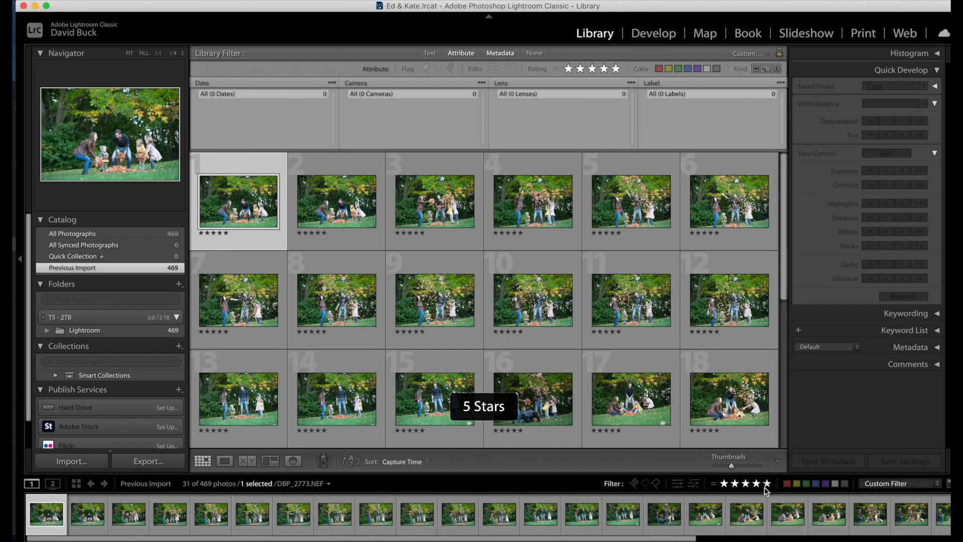
key("super+a")
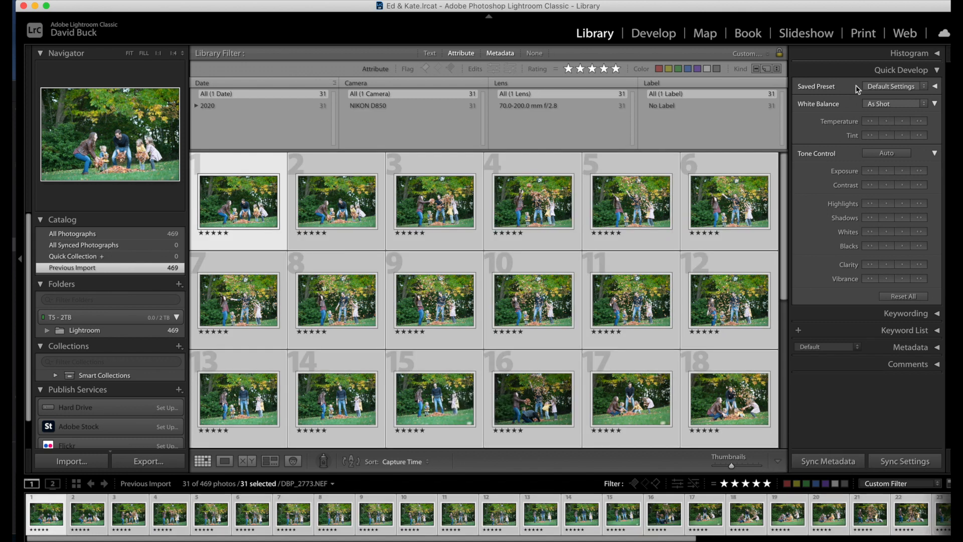
left_click(877, 90)
mouse_move(880, 208)
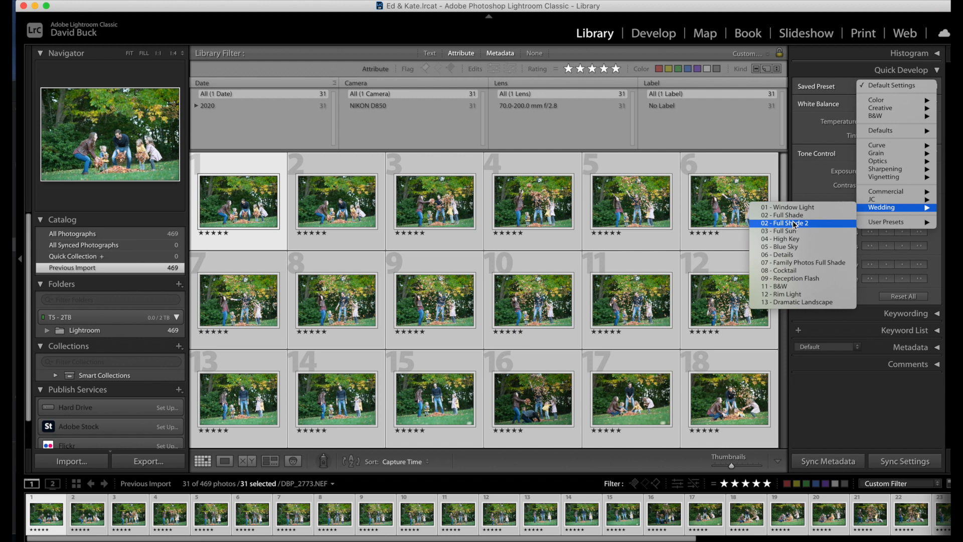
left_click(800, 263)
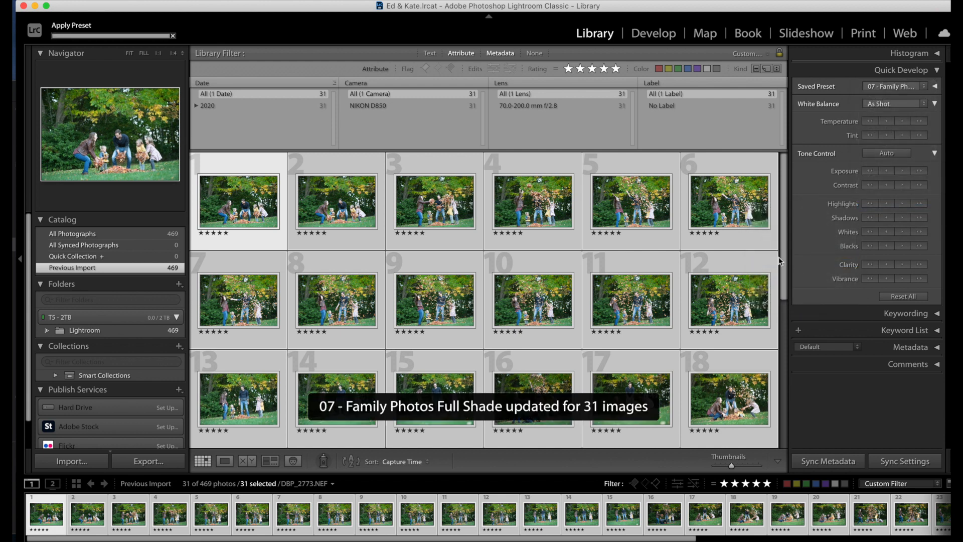
key("shift+super+d")
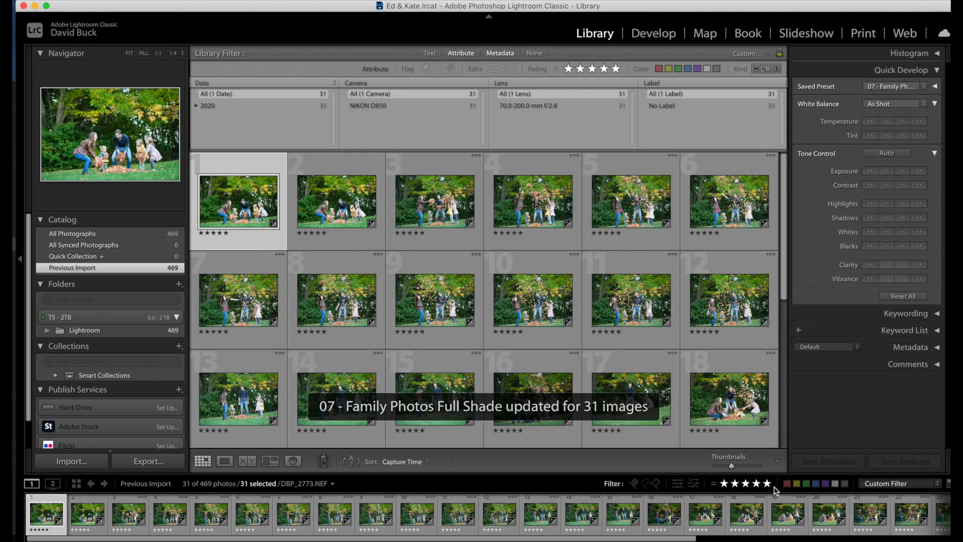
- Filter to the red-labeled photos with no star-rating filter and apply the Wedding preset 12 - Rim Light to all nine
left_click(787, 484)
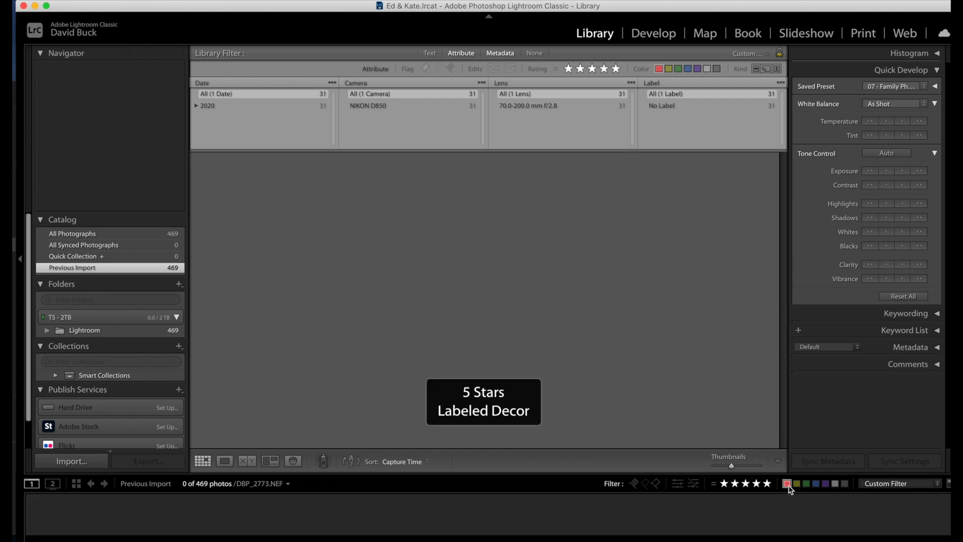
left_click(767, 483)
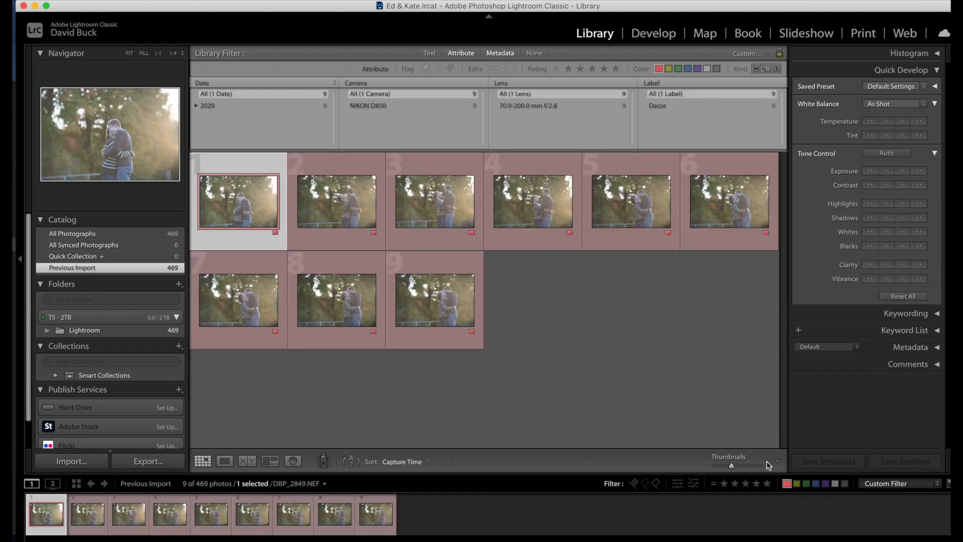
key("super+a")
left_click(902, 88)
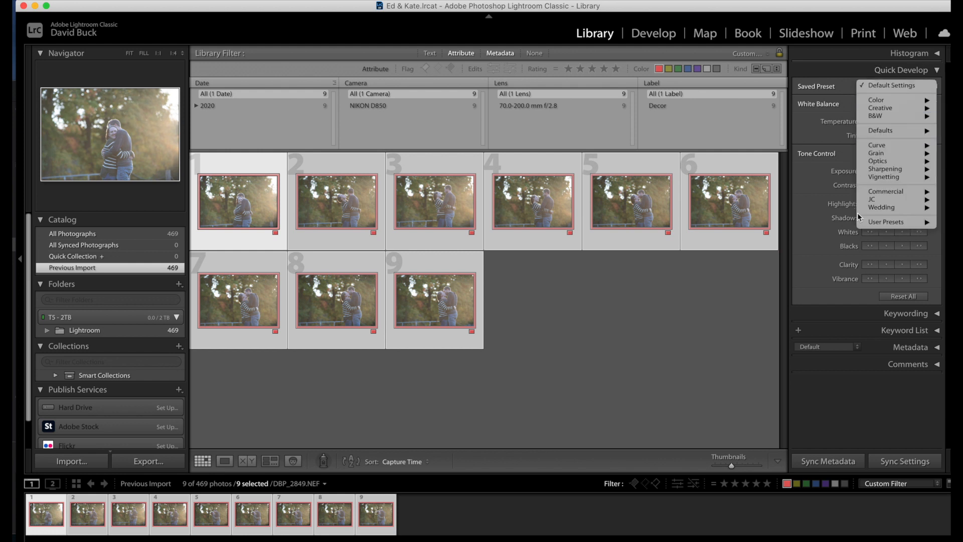
mouse_move(861, 209)
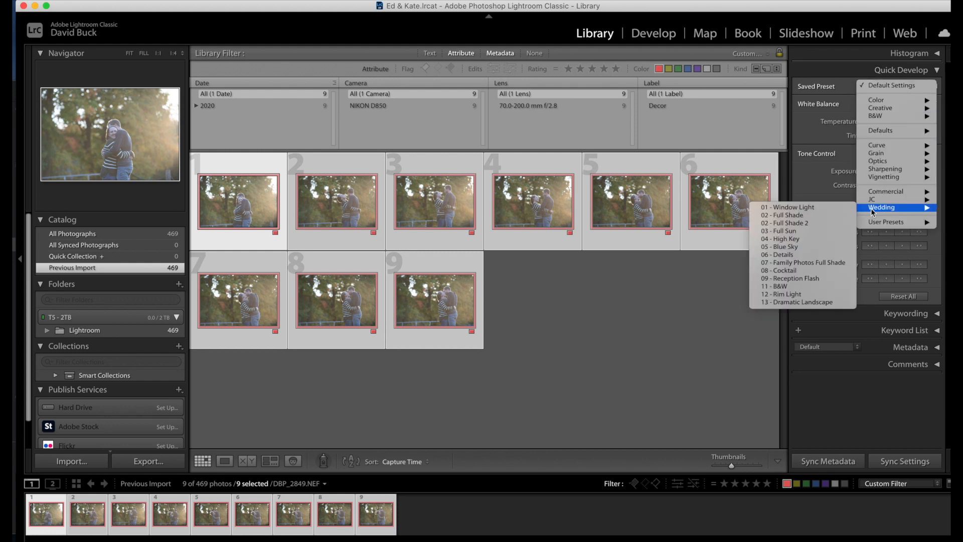
left_click(800, 295)
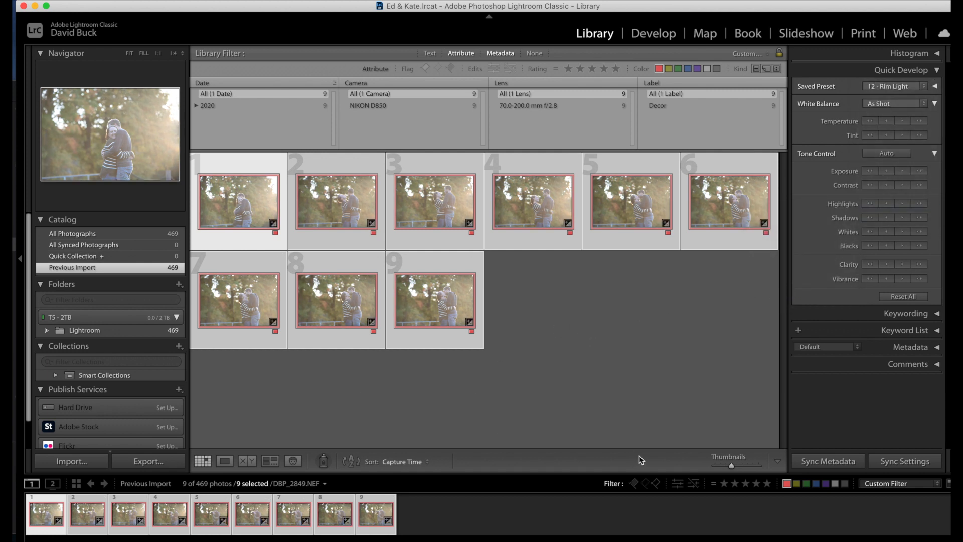
- Switch the selected red-labeled photos to the Wedding preset 13 - Dramatic Landscape
left_click(883, 90)
mouse_move(887, 221)
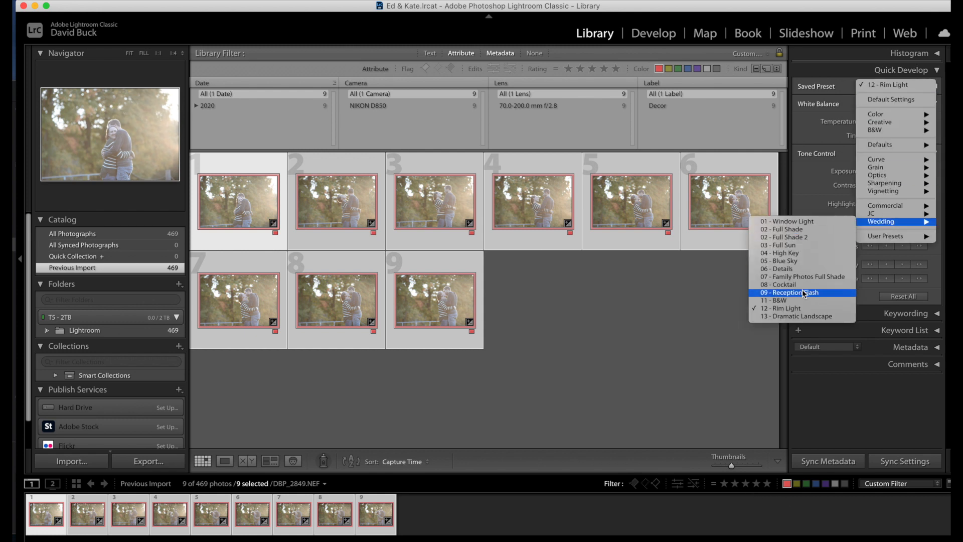
left_click(797, 316)
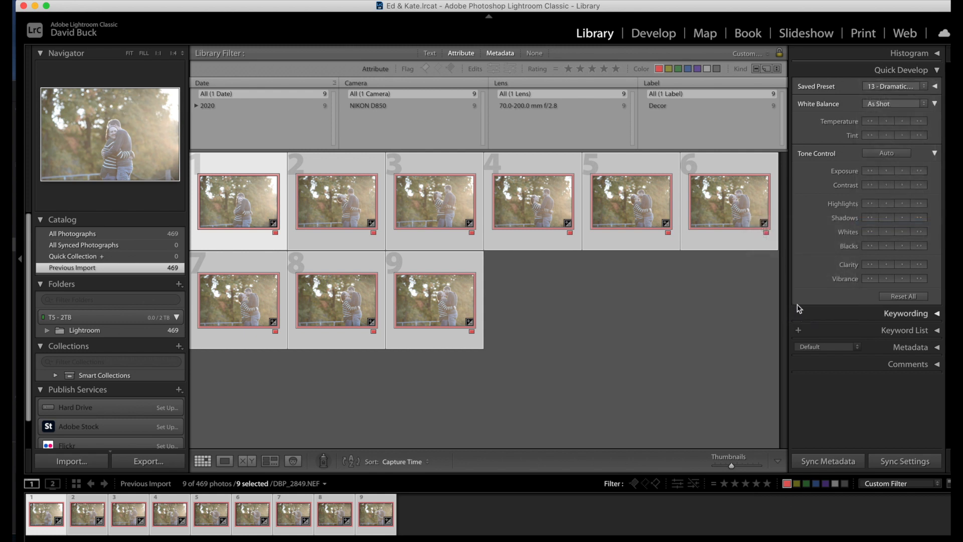
- Filter to only the yellow-labeled photos, apply the Wedding preset 02 - Full Shade 2 to all 68, and reduce the selection to the first
left_click(797, 484)
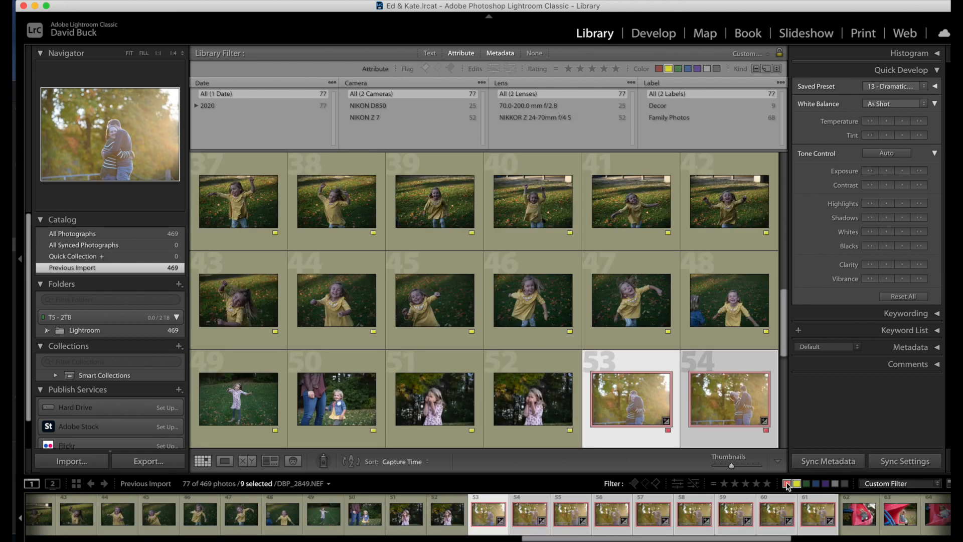
left_click(786, 484)
key("super+a")
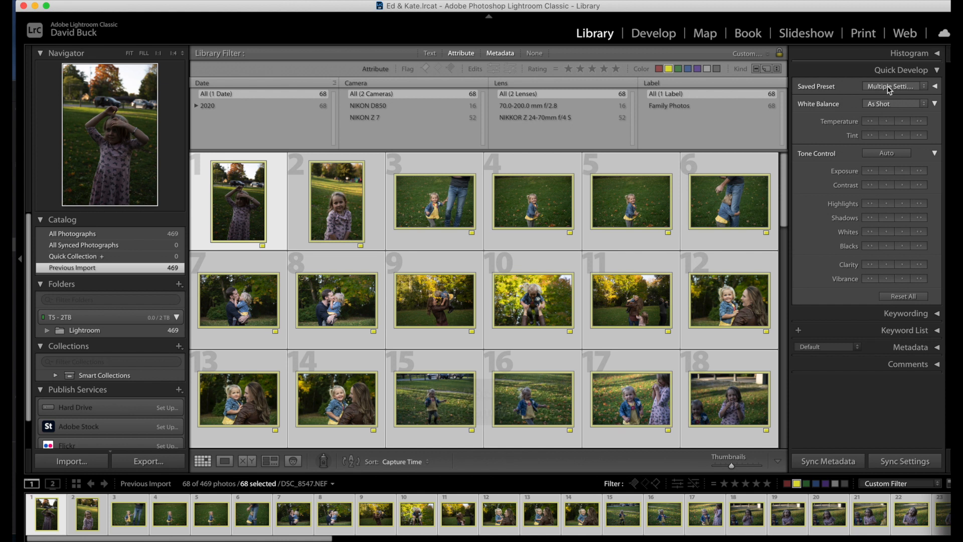
left_click(887, 88)
mouse_move(882, 216)
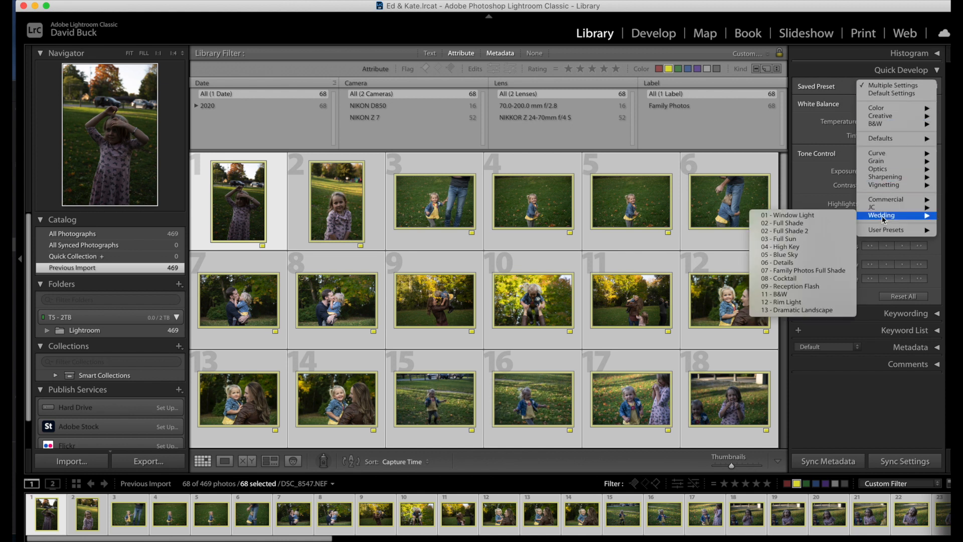
left_click(828, 231)
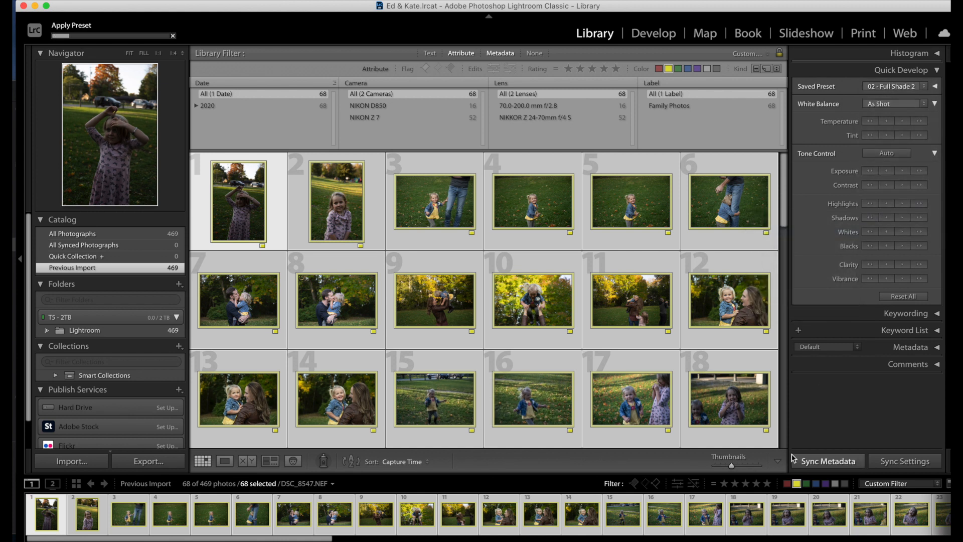
key("shift+super+d")
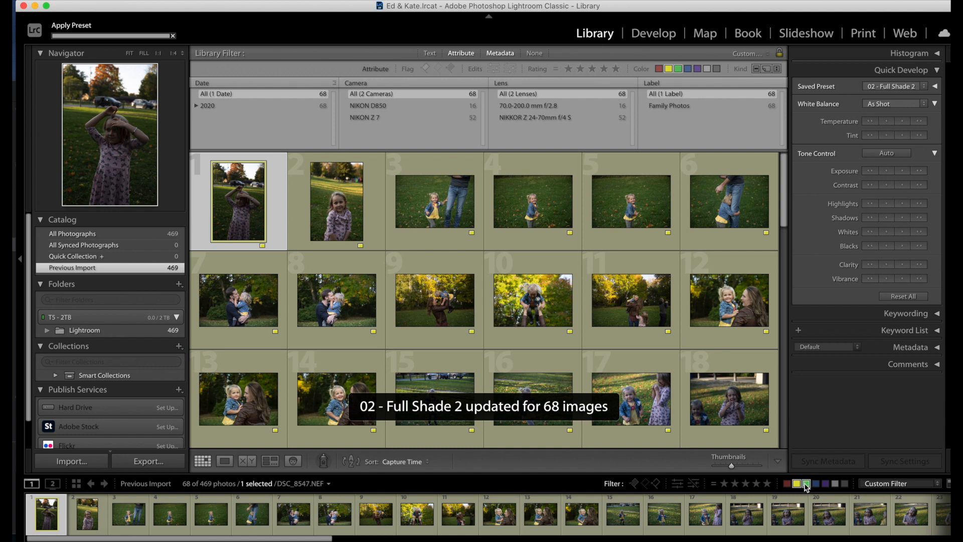
- Filter to only the green-labeled photos and rate the 24 playground photos, from the fourth to the last, 4 stars
left_click(805, 483)
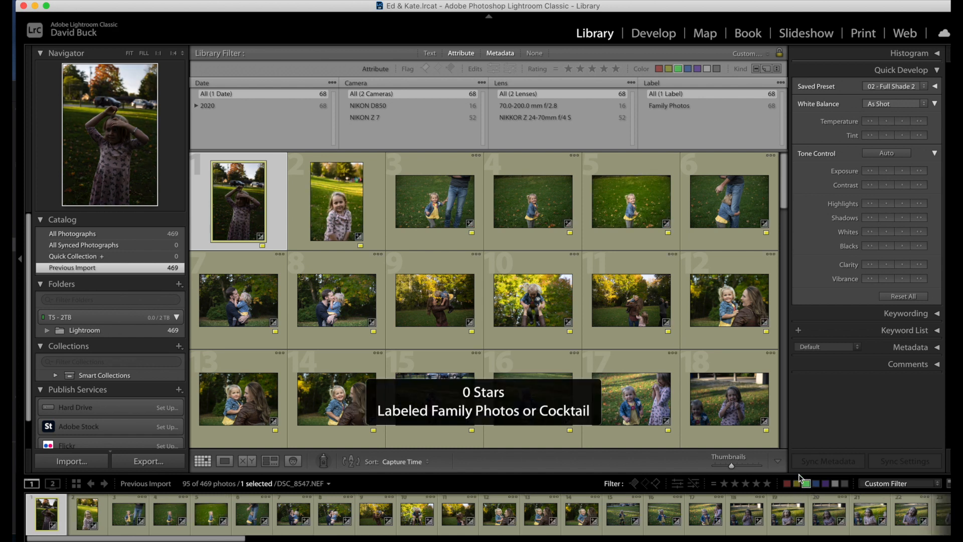
left_click(797, 483)
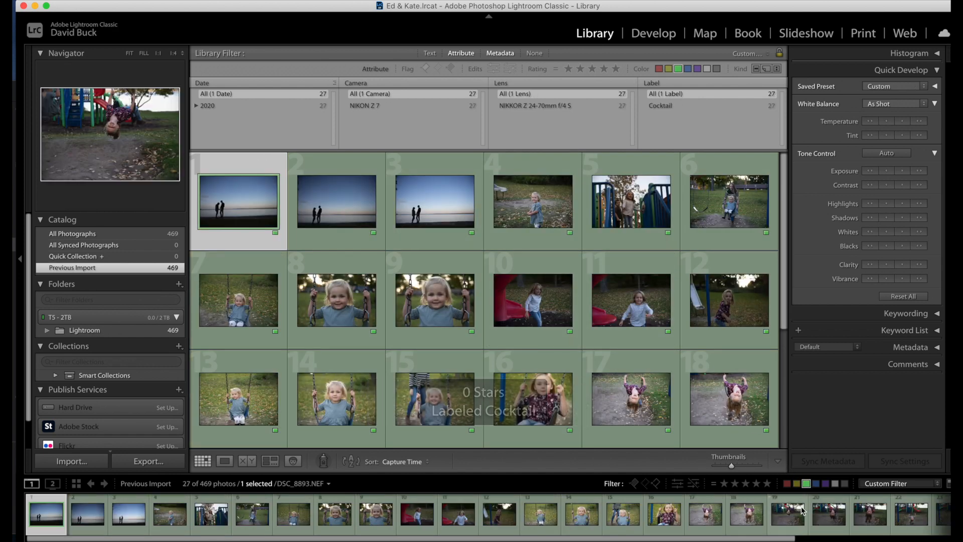
left_click(549, 219)
scroll(558, 277, "down", 3)
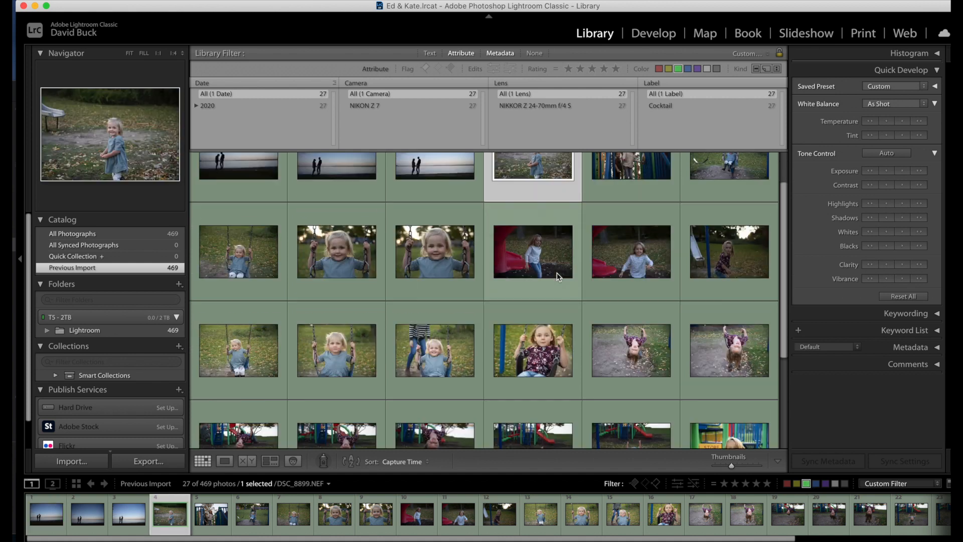
scroll(558, 277, "down", 5)
left_click(418, 412, "shift")
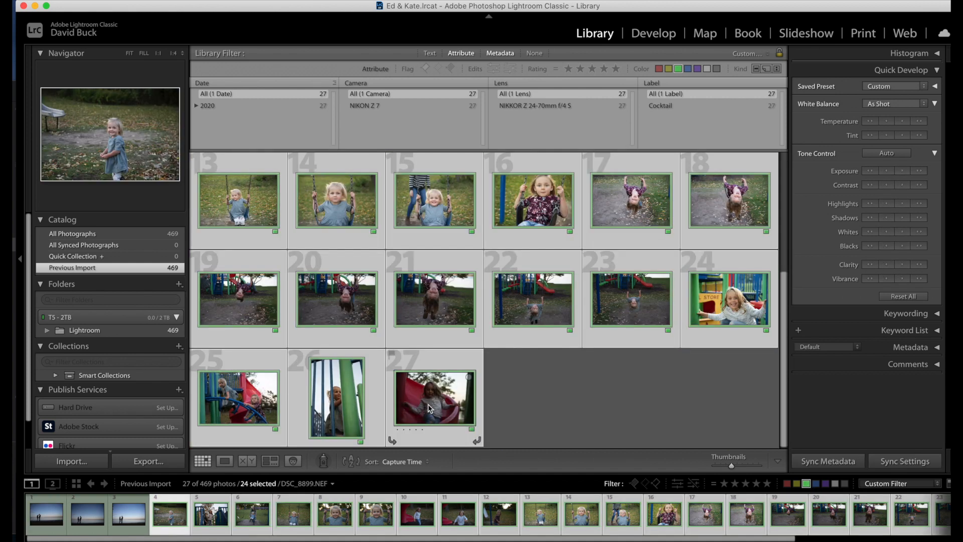
key("7")
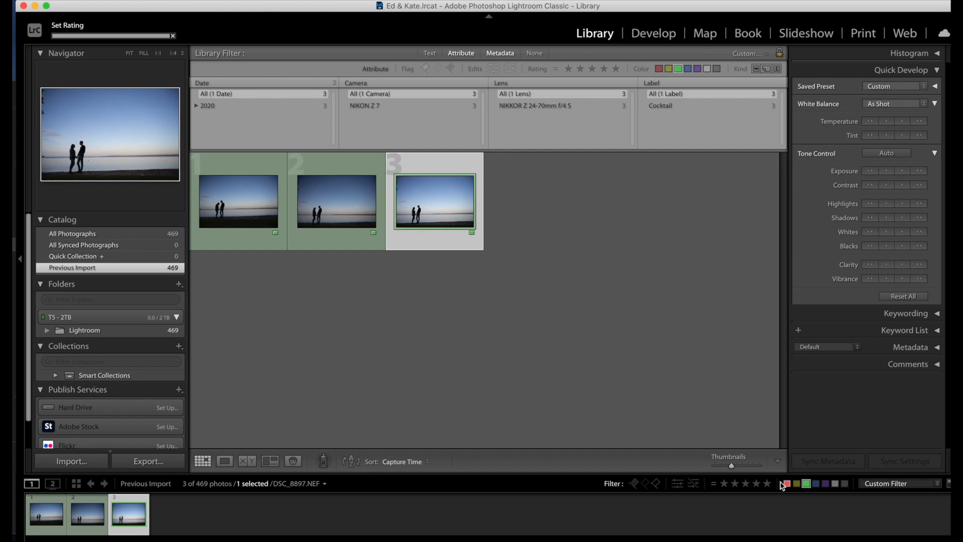
- Filter to the 4-star photos, apply the Wedding preset 08 - Cocktail to all 24, and reduce the selection to the first
left_click(806, 483)
left_click(756, 483)
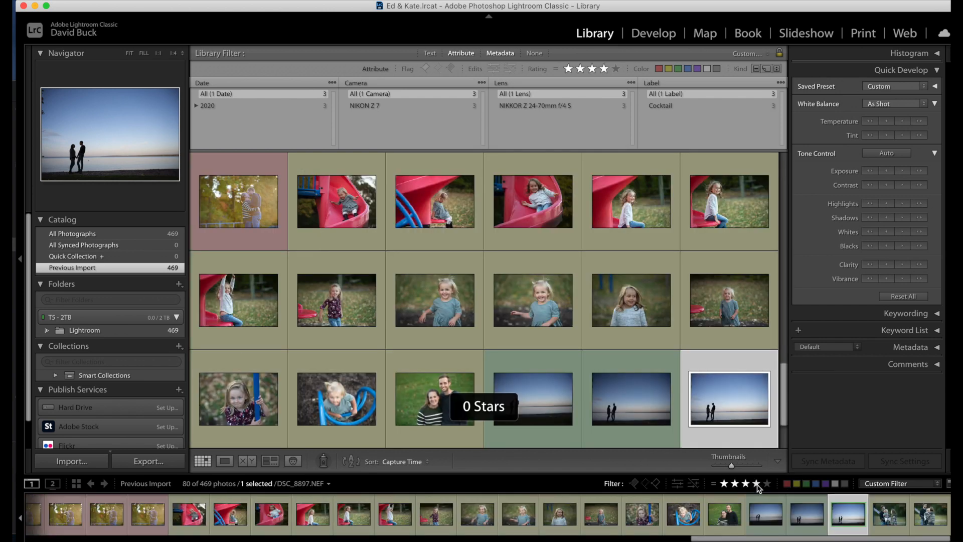
key("super+a")
left_click(892, 86)
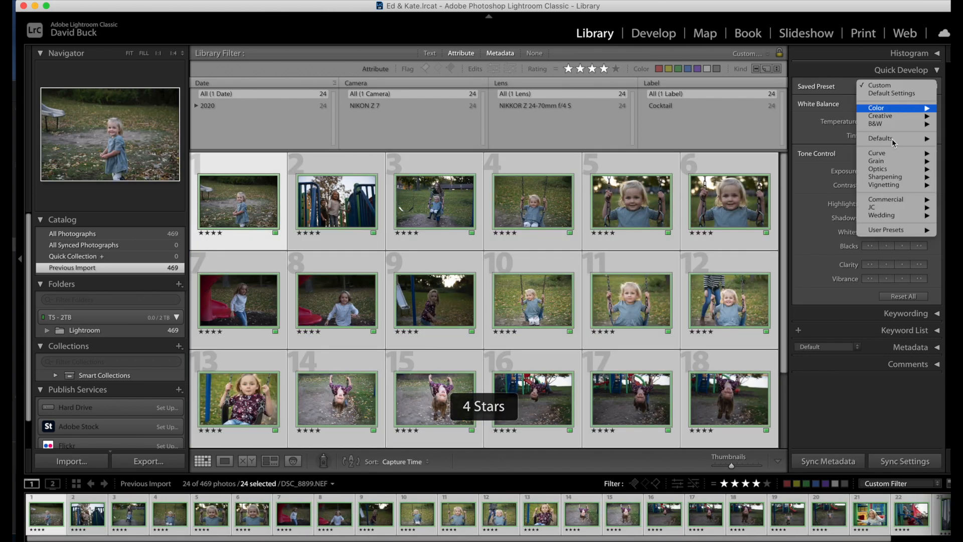
mouse_move(882, 218)
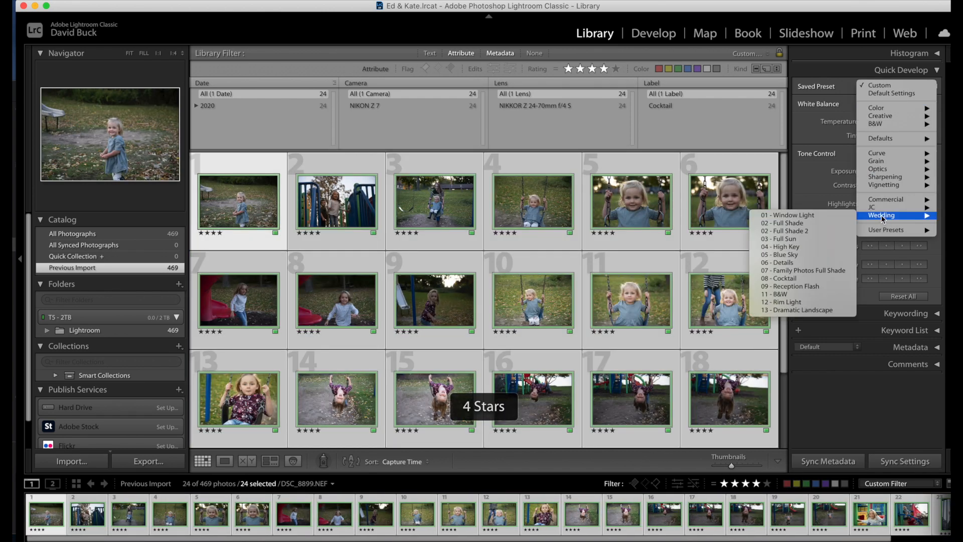
left_click(802, 278)
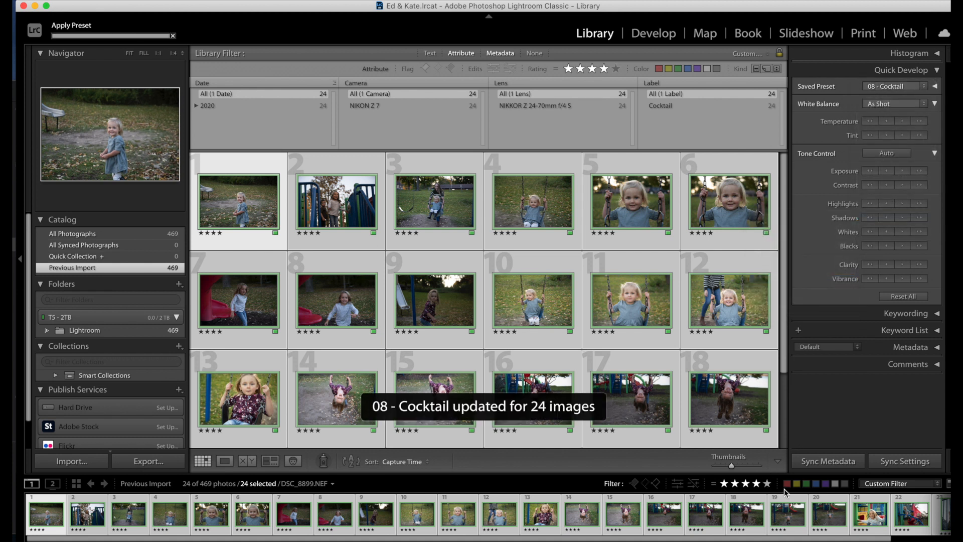
key("super+shift+d")
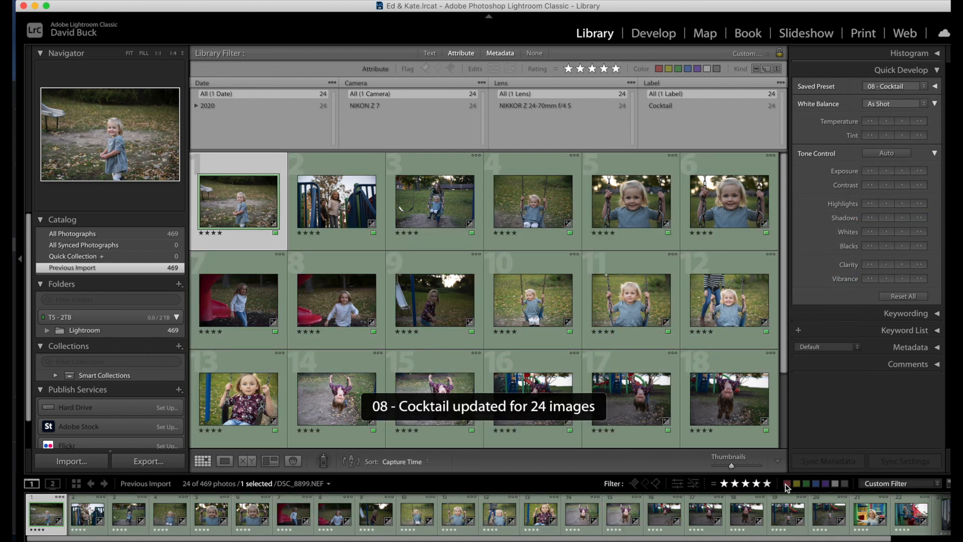
- Clear the star-rating filter and check the red-labeled and yellow-labeled batches
left_click(786, 484)
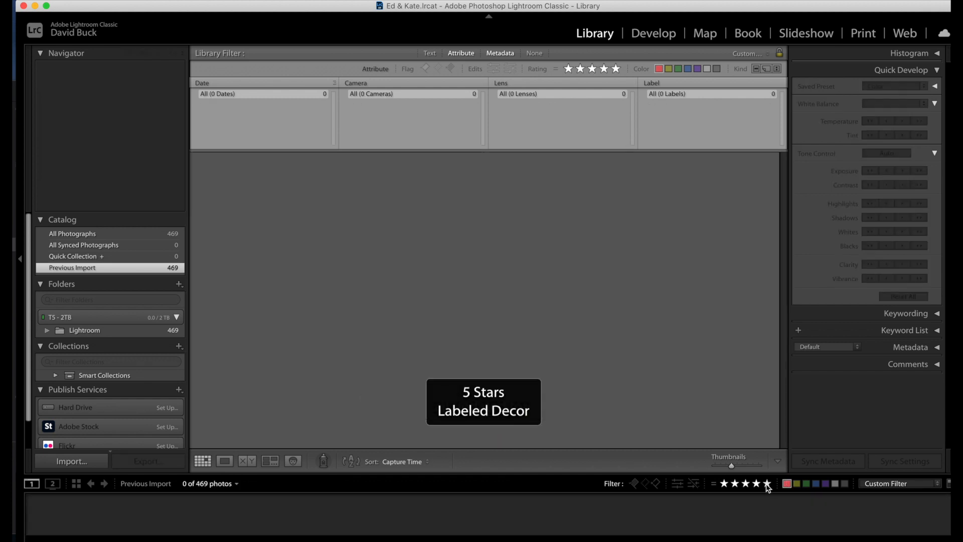
left_click(768, 484)
left_click(796, 483)
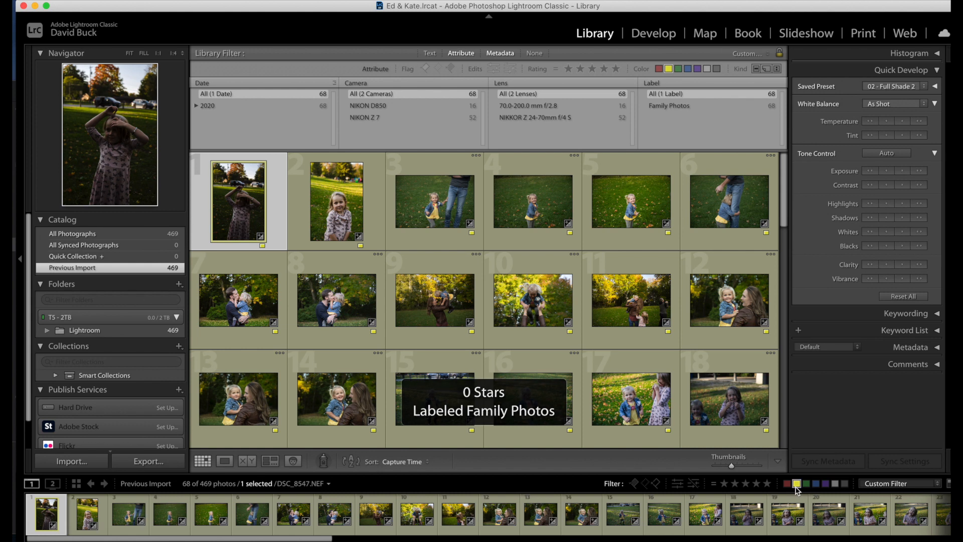
- Filter to the green-labeled photos and apply the Wedding preset 13 - Dramatic Landscape to the three sunset silhouette photos
left_click(805, 484)
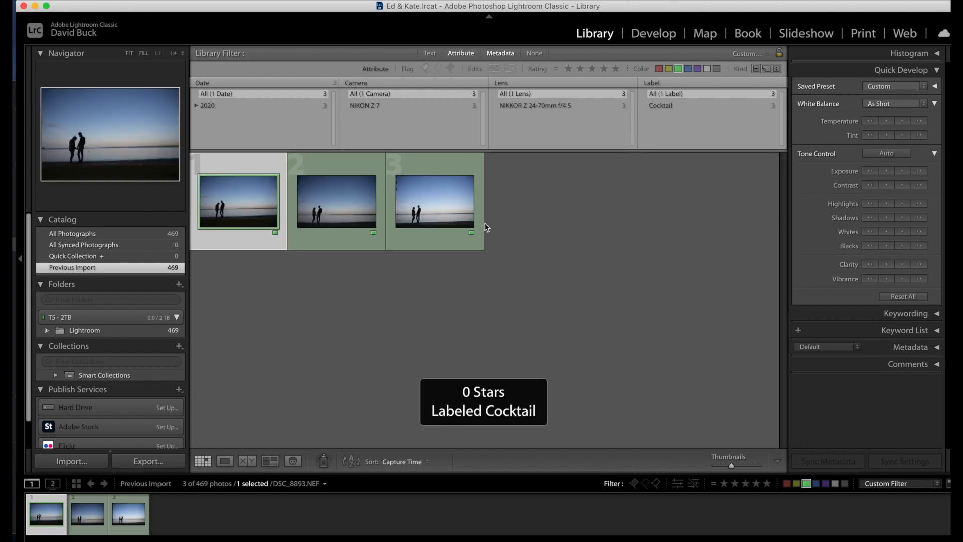
left_click(456, 208, "shift")
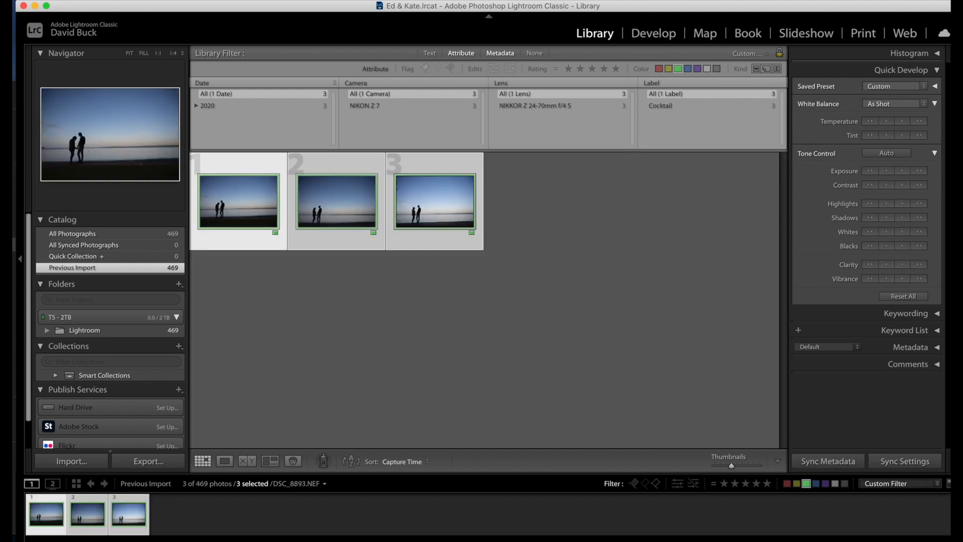
left_click(906, 92)
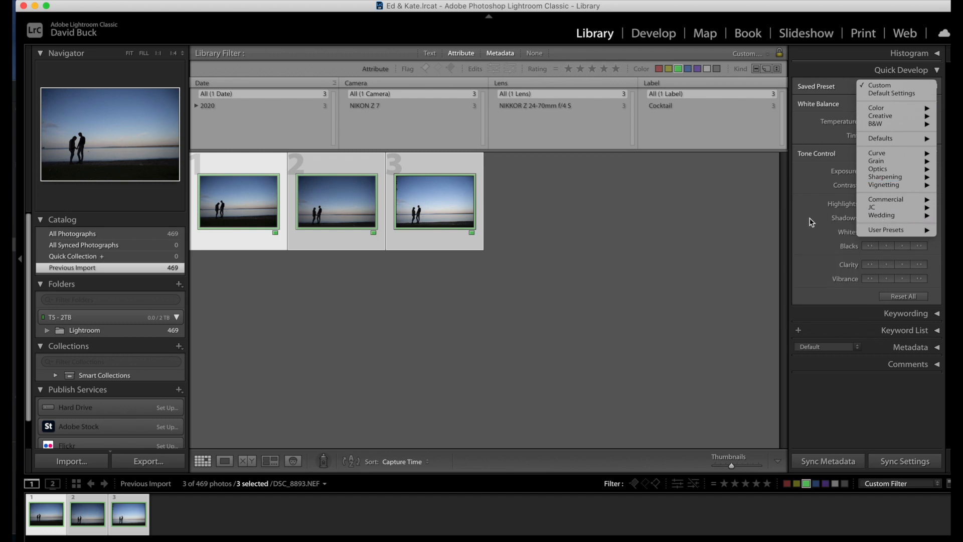
mouse_move(888, 217)
left_click(786, 310)
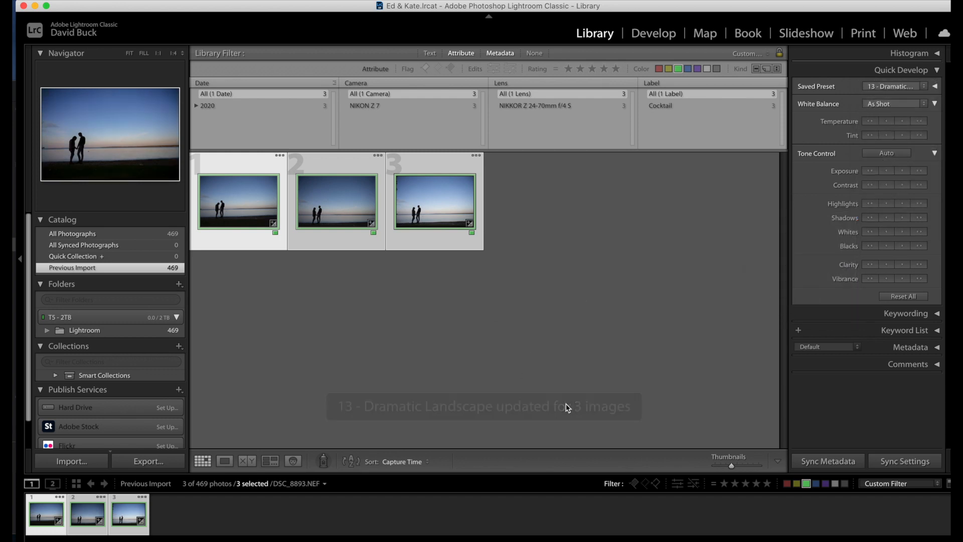
- Switch the three silhouette photos to the Wedding preset 05 - Blue Sky
left_click(893, 88)
mouse_move(880, 219)
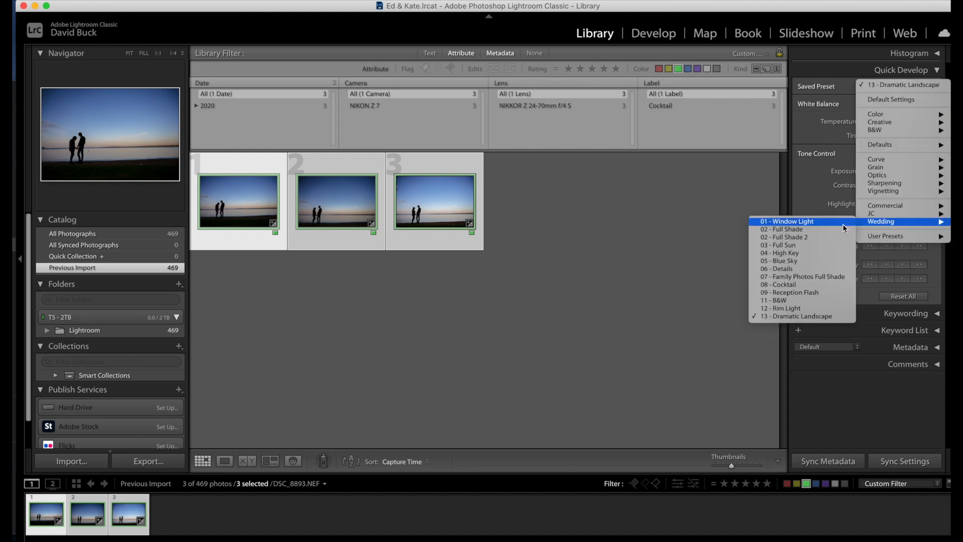
left_click(799, 260)
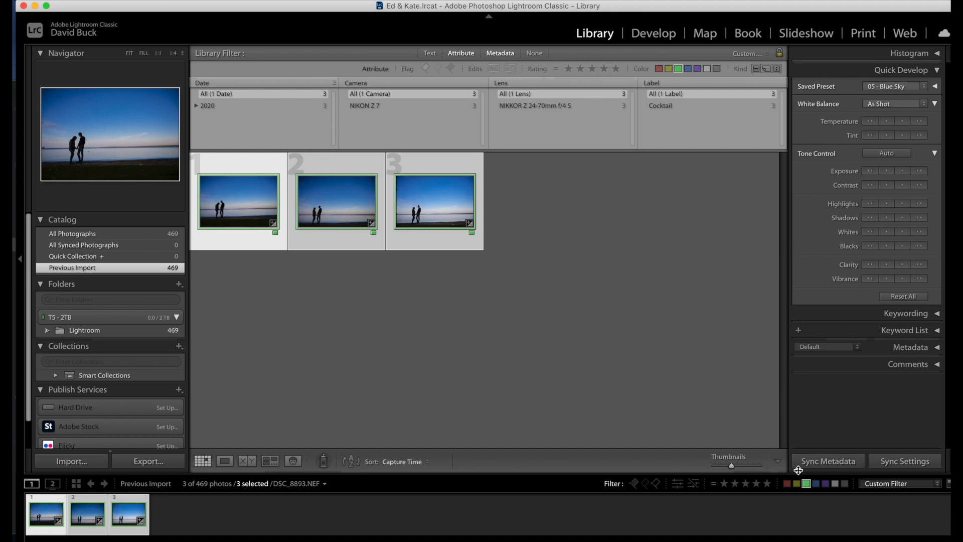
- Check the blue and purple label filters for remaining photos, and clear the color-label filter
left_click(806, 483)
left_click(815, 483)
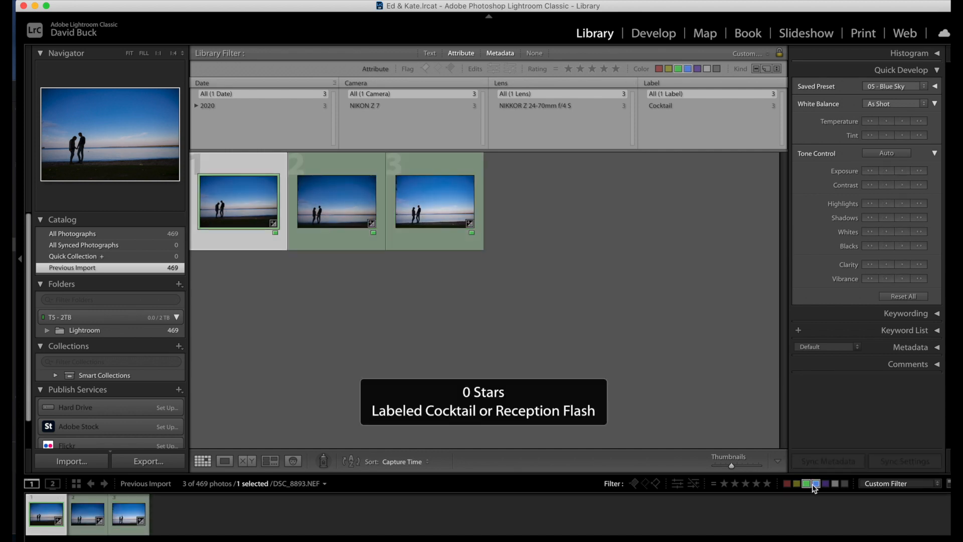
left_click(806, 483)
left_click(825, 483)
left_click(815, 483)
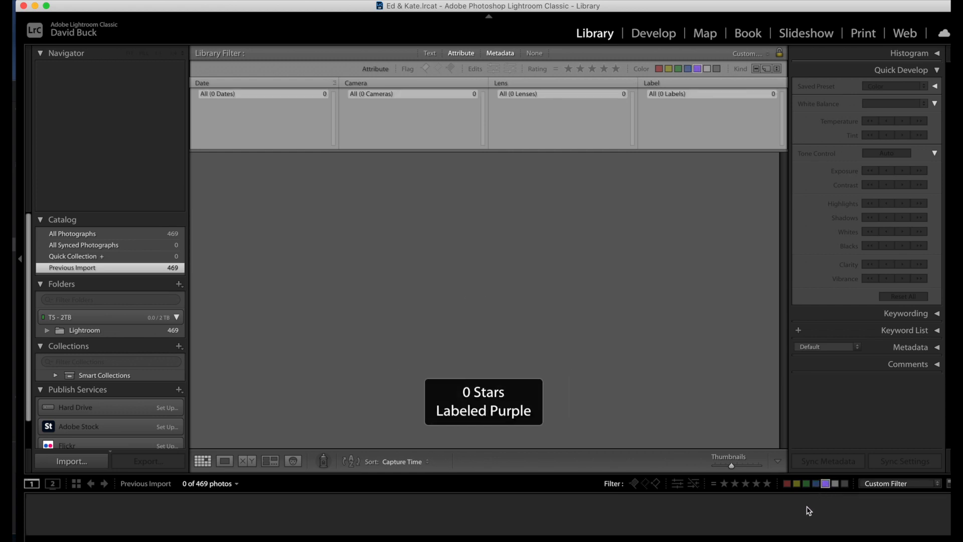
left_click(824, 483)
- Check the 1-star filter and change it to show the 2-star photos
left_click(723, 484)
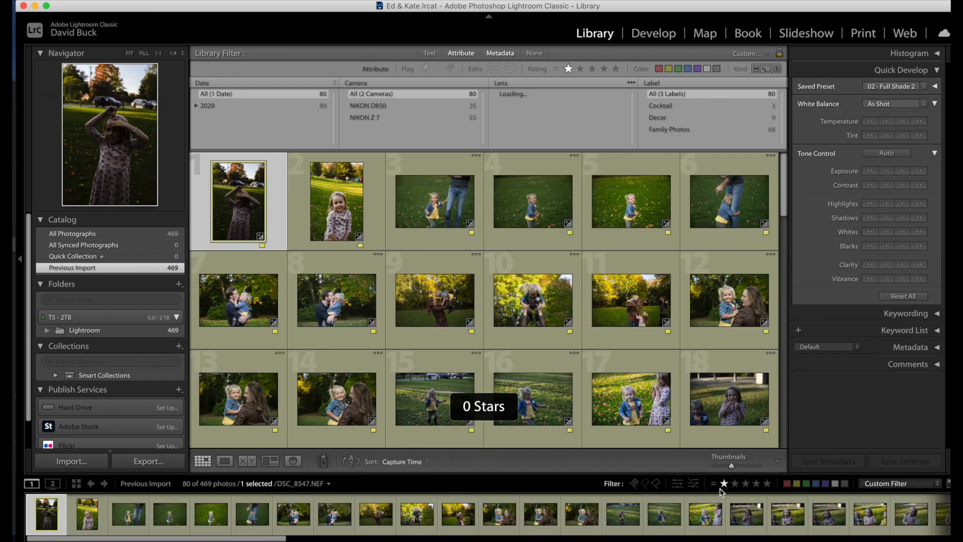
left_click(720, 487)
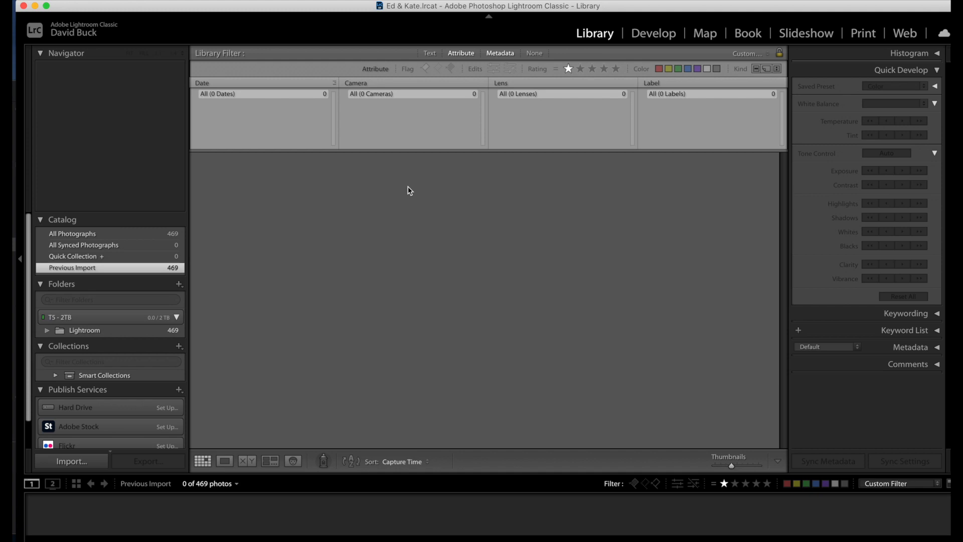
left_click(735, 484)
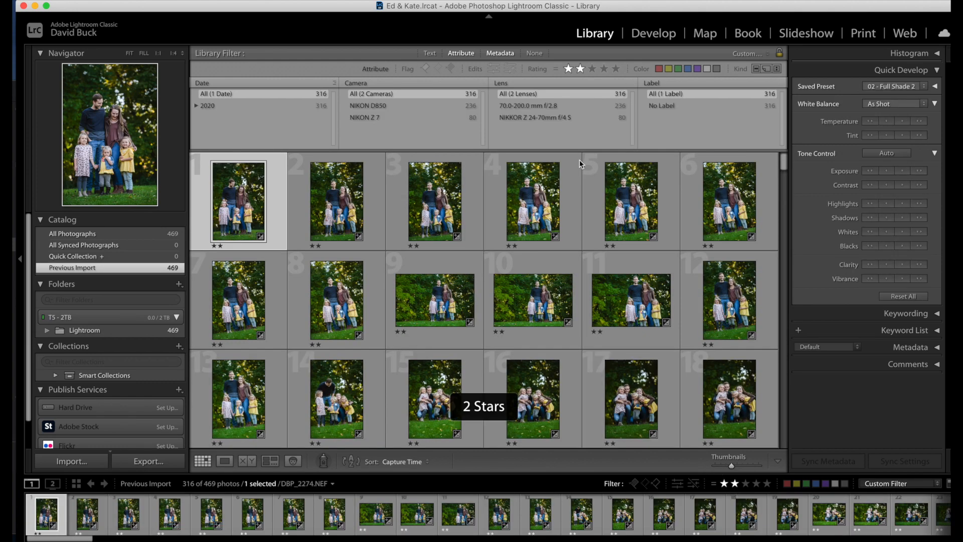
- Look through the 2-star photos and open the first family portrait in the Develop module
scroll(601, 346, "down", 10)
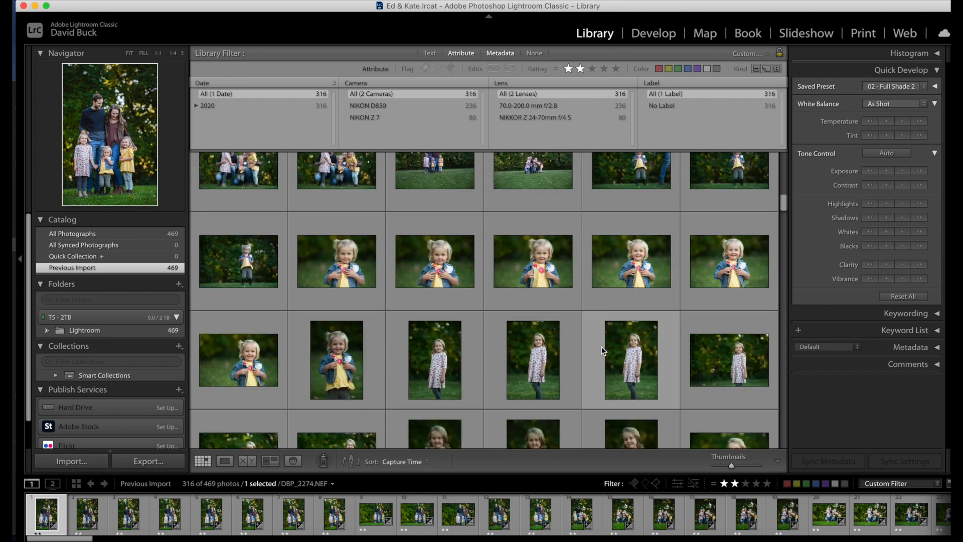
scroll(603, 350, "down", 15)
scroll(604, 351, "up", 20)
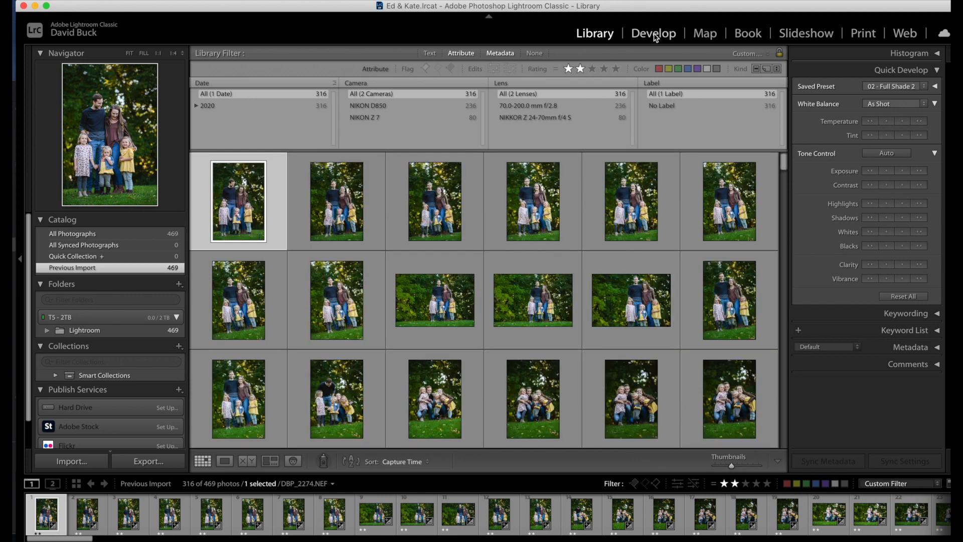
key("j")
left_click(654, 33)
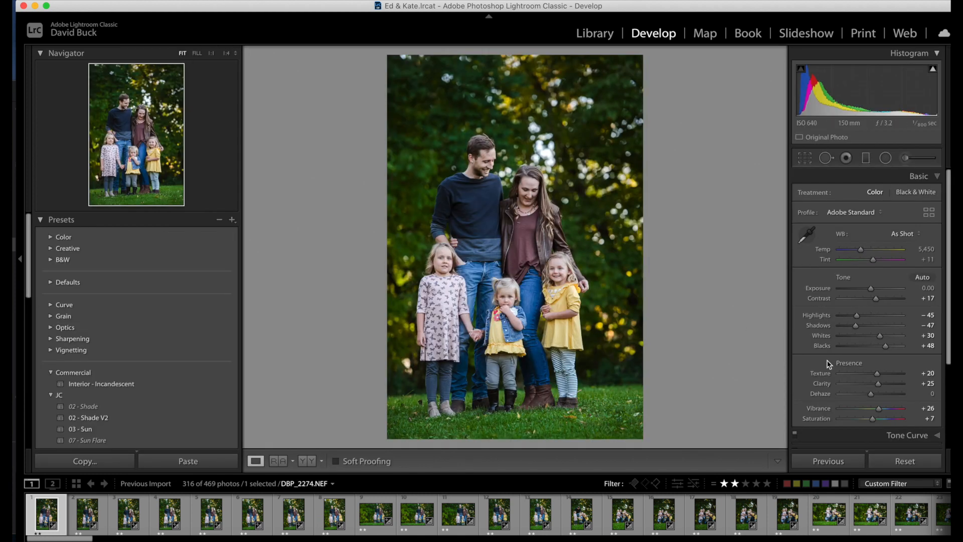
- Fine-tune the portrait's green luminance in the HSL adjustments and bring up its HSL saturation values
scroll(828, 363, "down", 5)
left_click(880, 336)
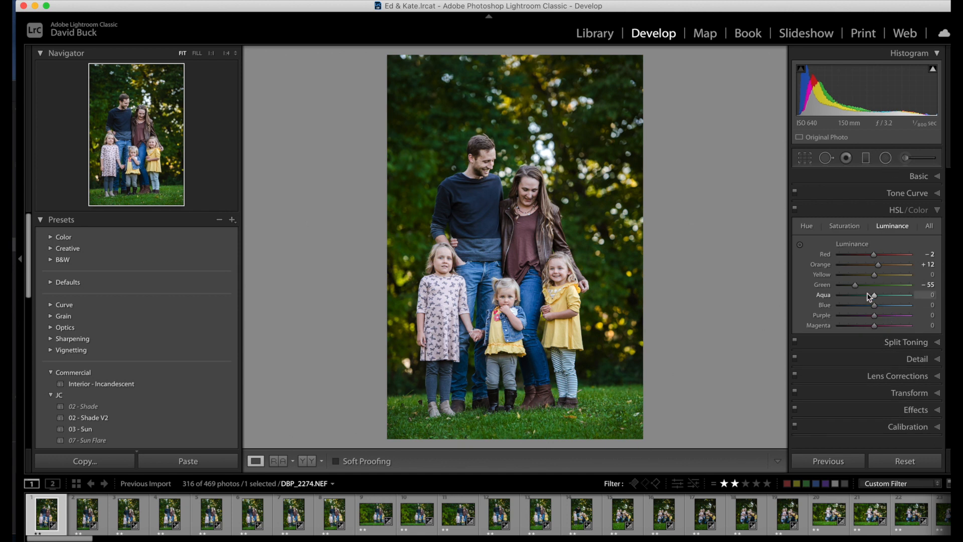
mouse_move(855, 285)
left_mouse_down()
mouse_move(864, 289)
mouse_move(855, 287)
left_mouse_up()
left_click(855, 227)
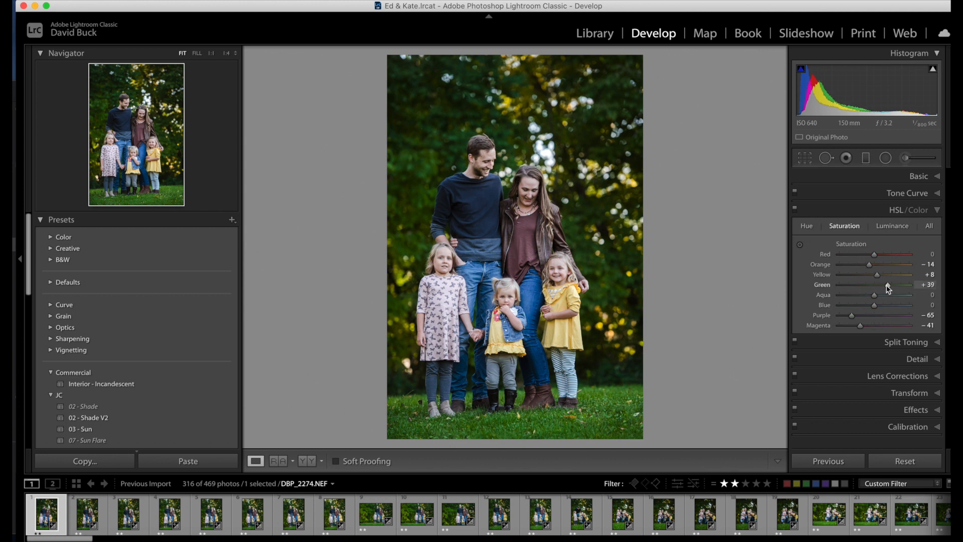
- White-balance the portrait from a sampled neutral to Temp 6,153 and Tint +8, and set Highlights to -38 and Blacks to +32
left_click(899, 180)
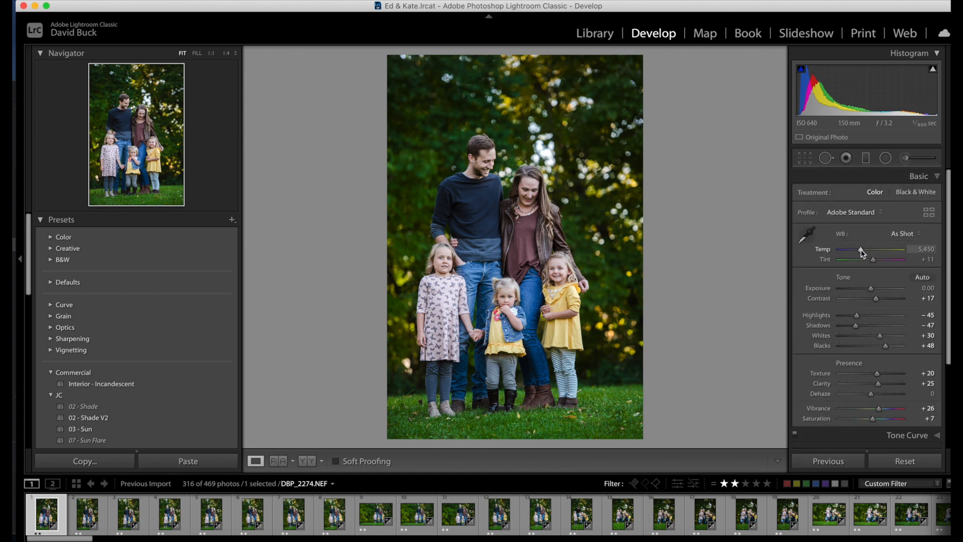
left_click(810, 235)
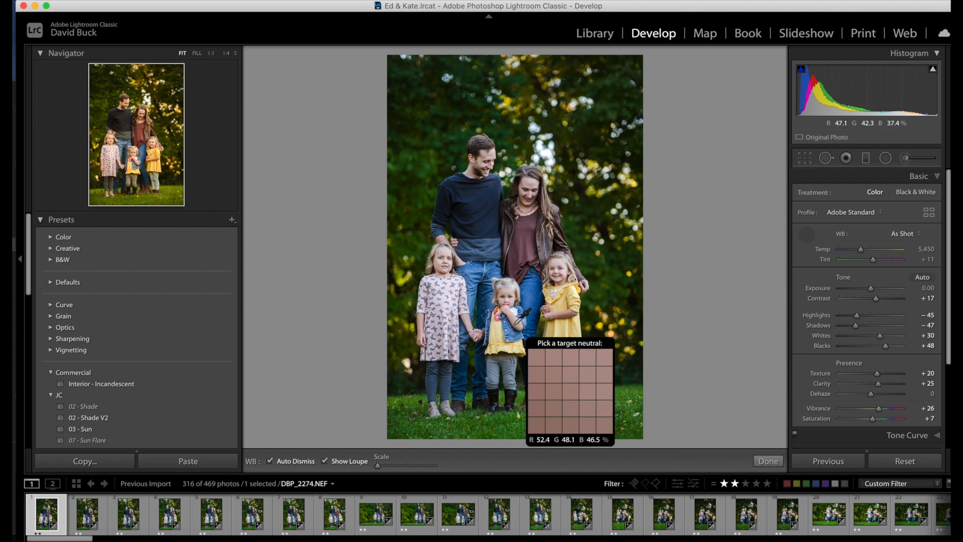
left_click(517, 309)
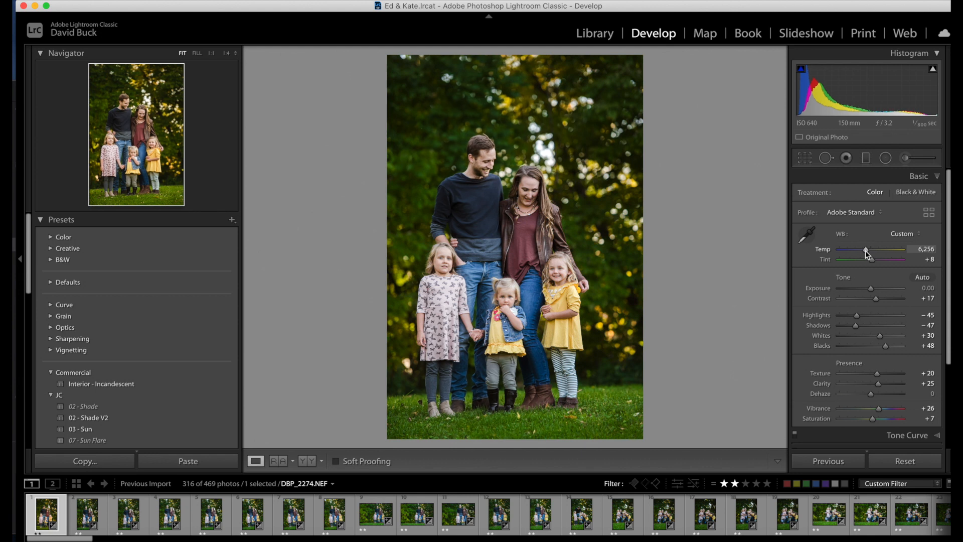
left_click_drag(864, 251, 865, 250)
left_click_drag(884, 345, 861, 319)
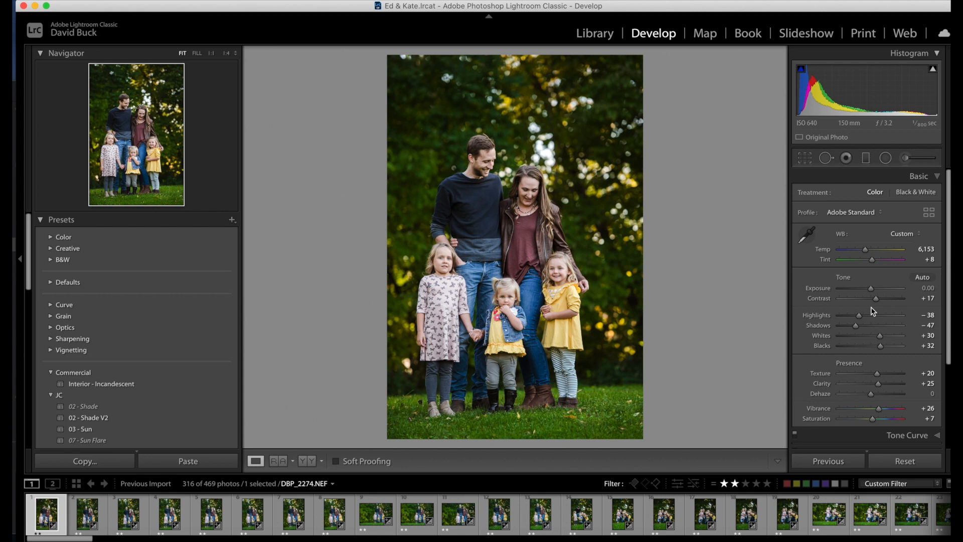
- Return to the Library grid and look through the 2-star photos taken in similar light
left_click(589, 34)
scroll(576, 271, "down", 2)
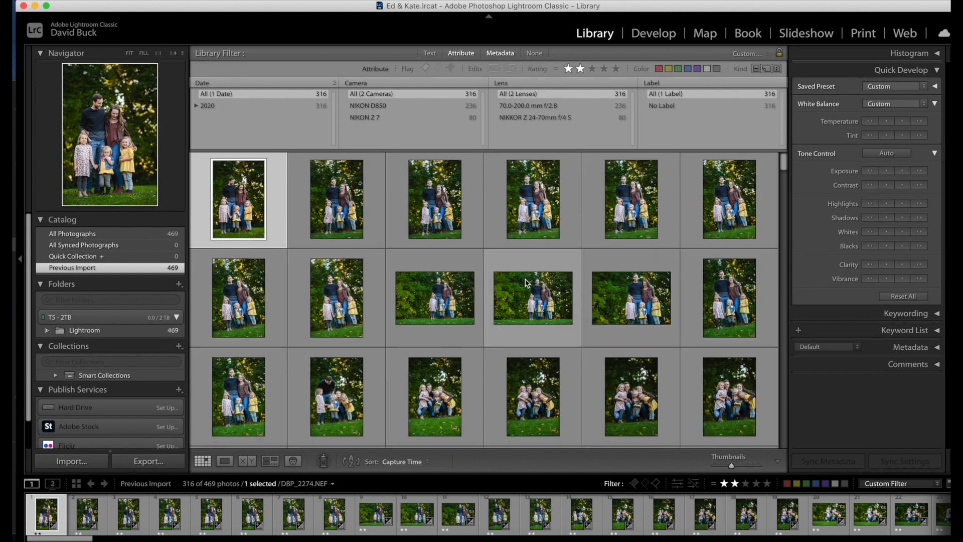
scroll(569, 305, "down", 10)
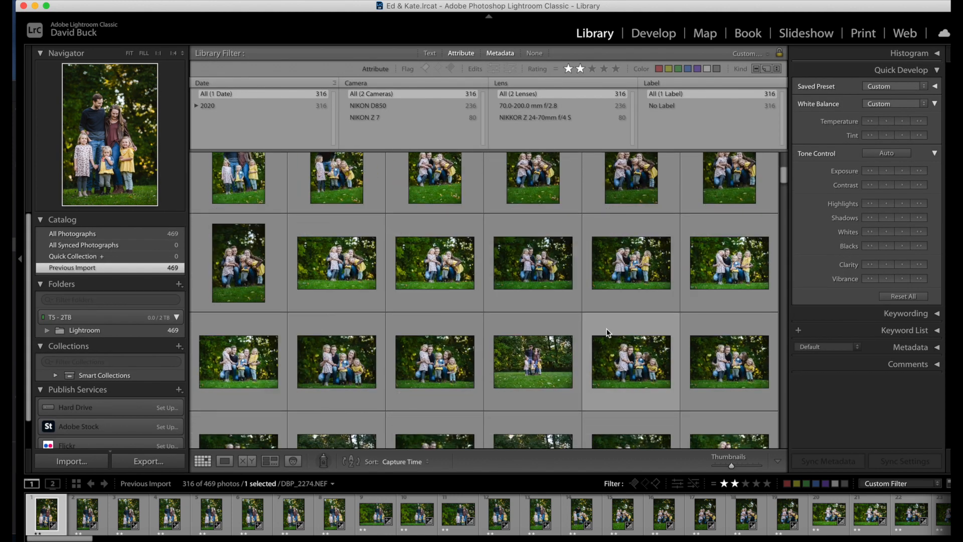
scroll(616, 323, "down", 10)
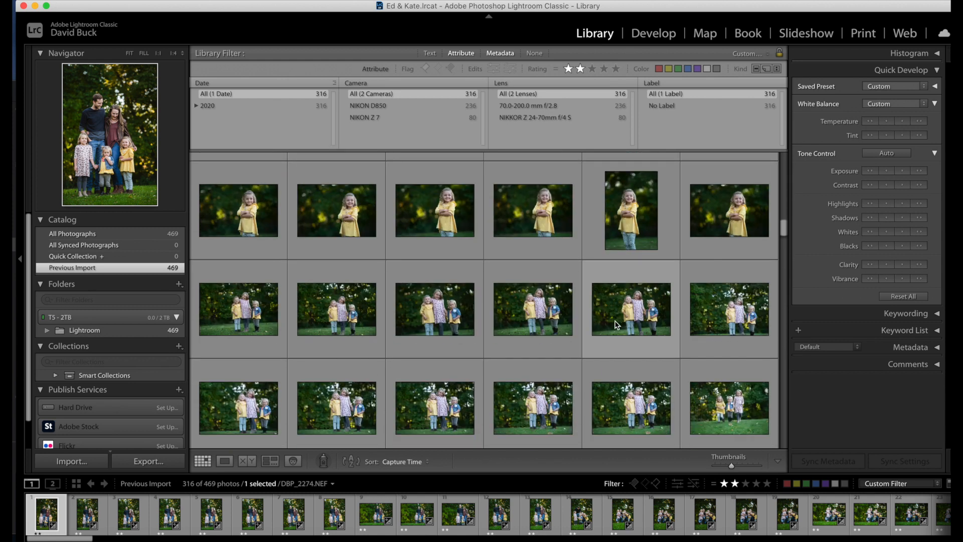
scroll(615, 323, "down", 1)
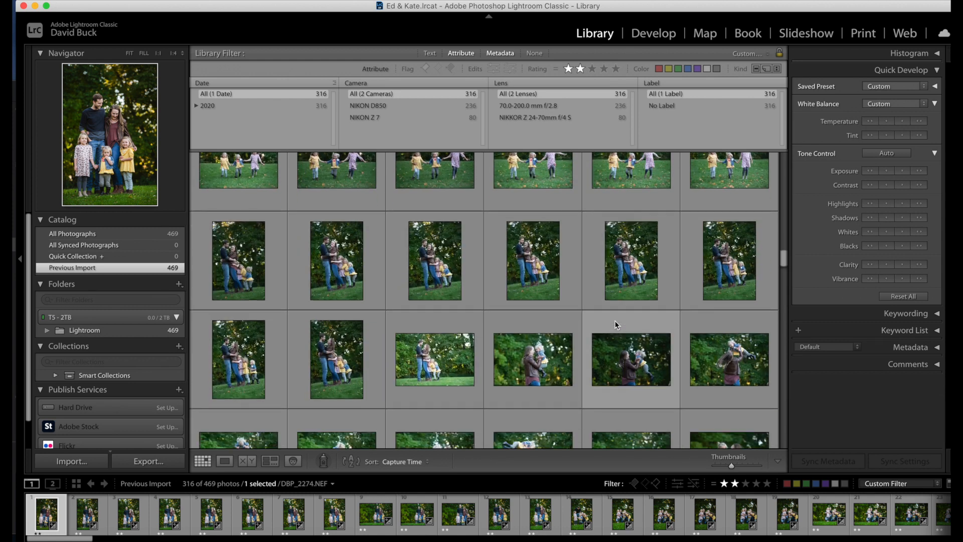
- Synchronize the first portrait's develop settings, excluding crop, to photos 1 through 114 and match their total exposures
key("j")
left_click(711, 292, "shift")
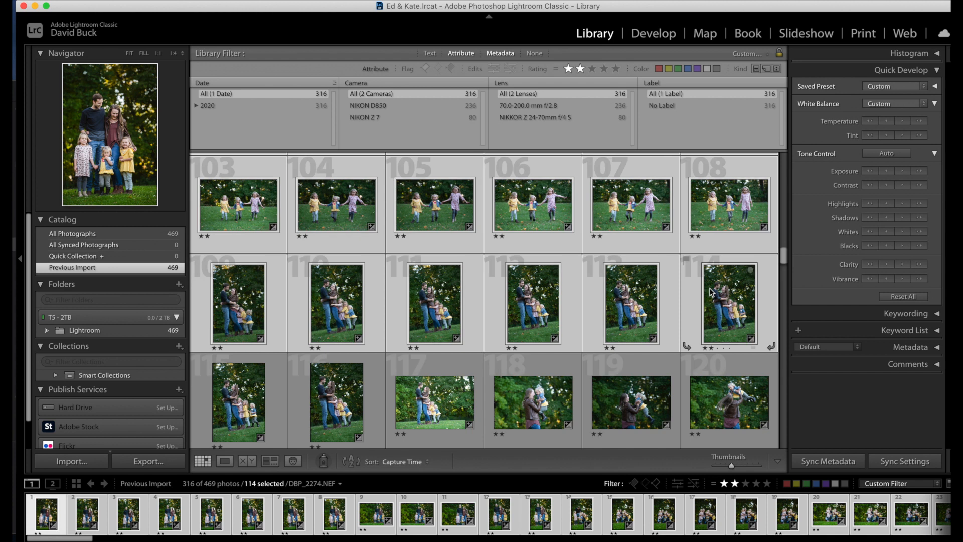
key("super+shift+s")
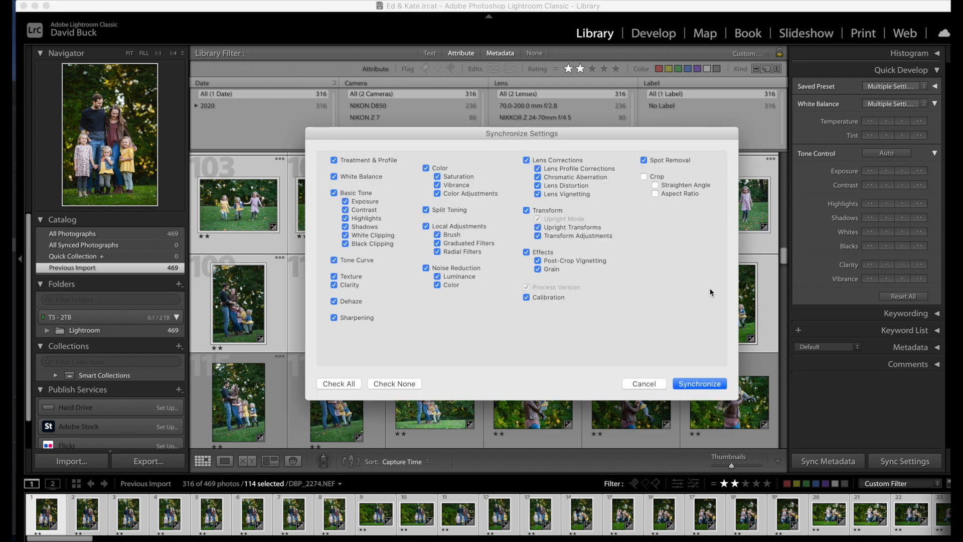
key("Return")
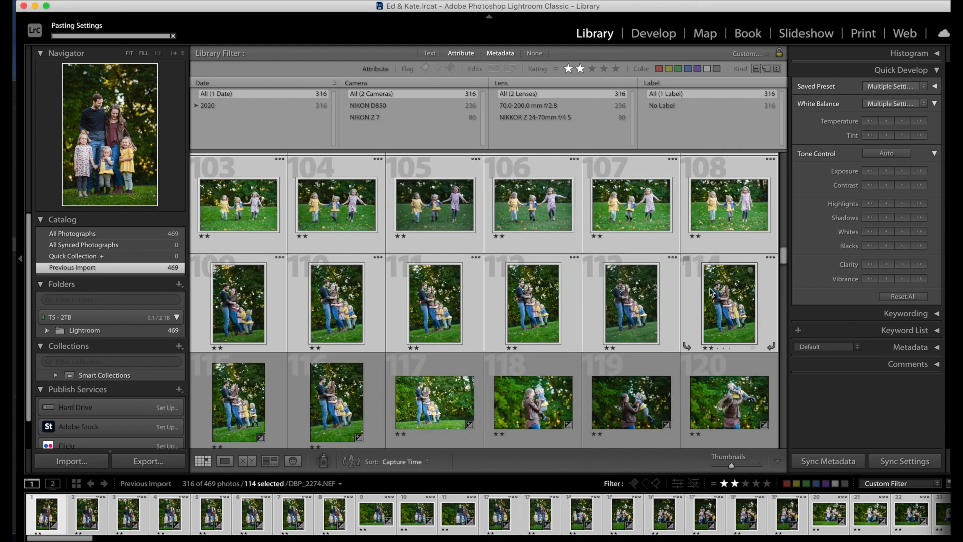
key("super+alt+shift+m")
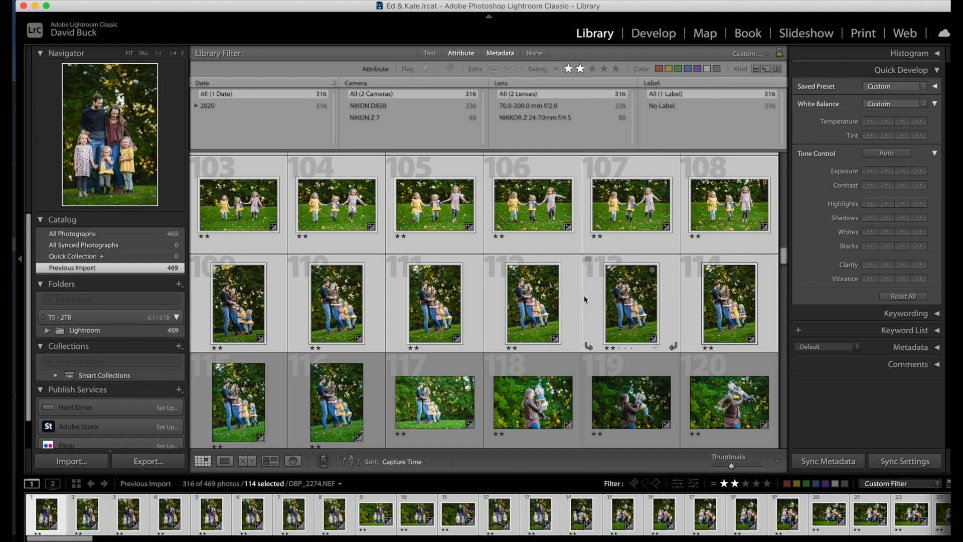
- Check the exposure-matched photos, and undo Match Total Exposures and the settings synchronization
scroll(582, 296, "up", 10)
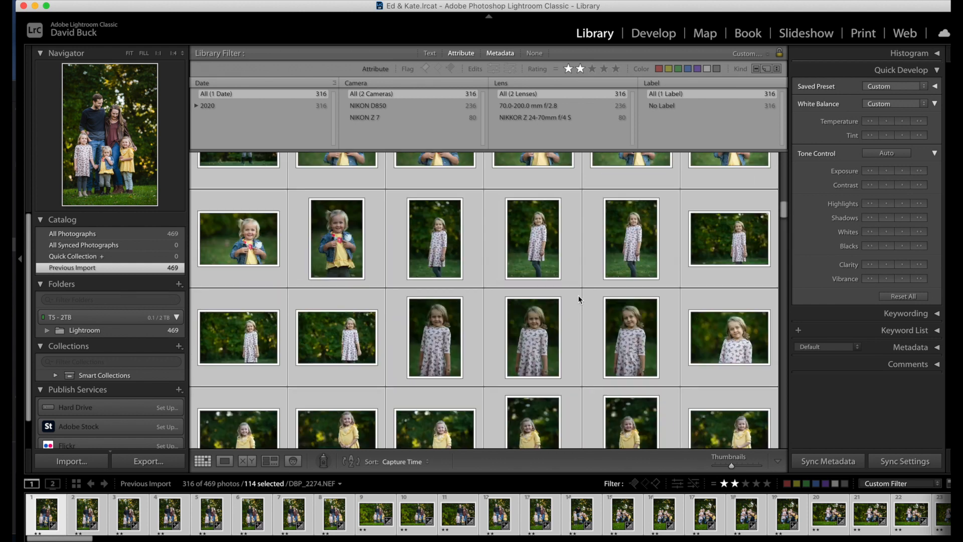
scroll(582, 298, "up", 3)
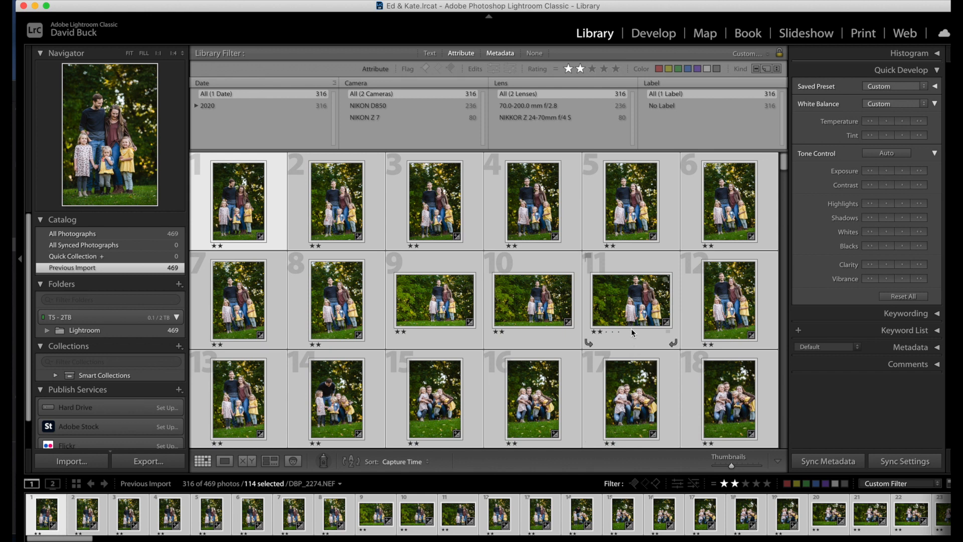
scroll(627, 336, "down", 6)
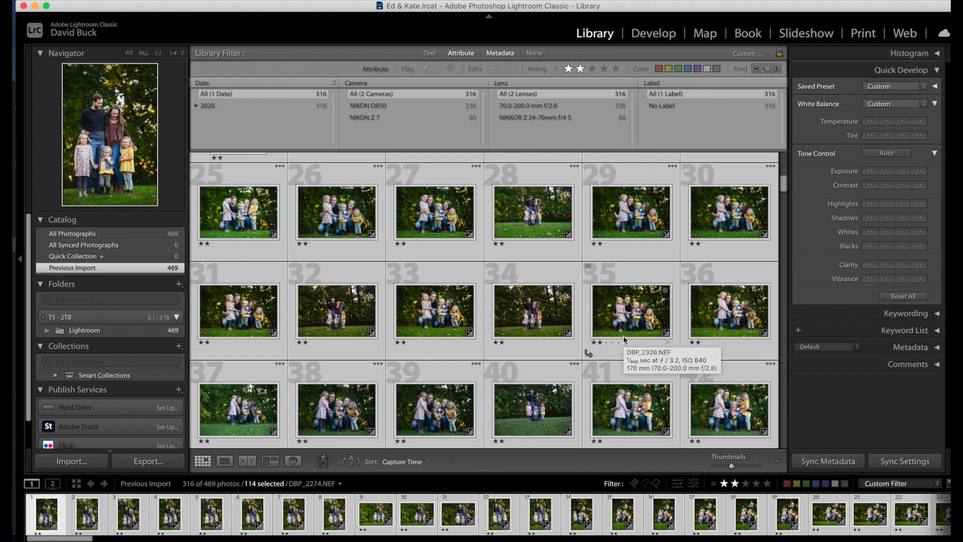
scroll(623, 335, "up", 6)
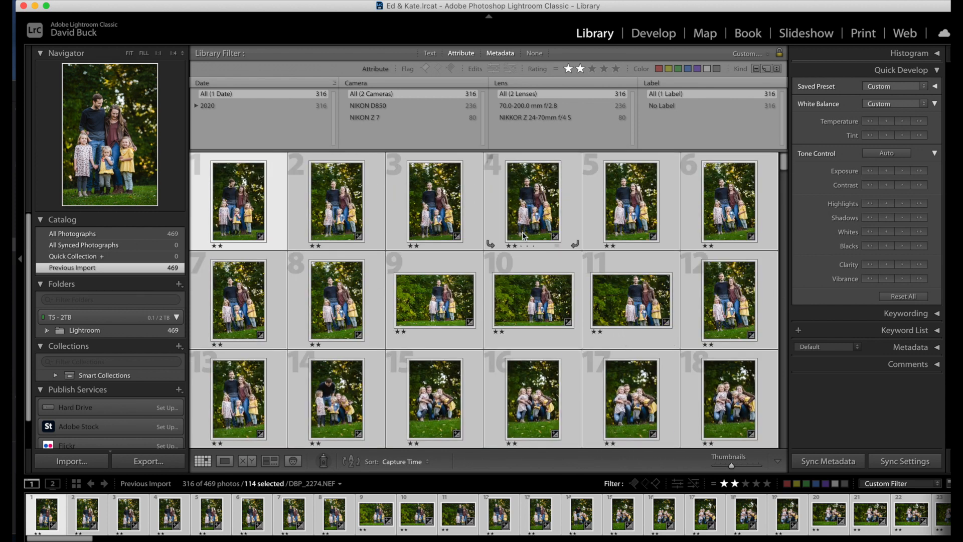
key("super+z")
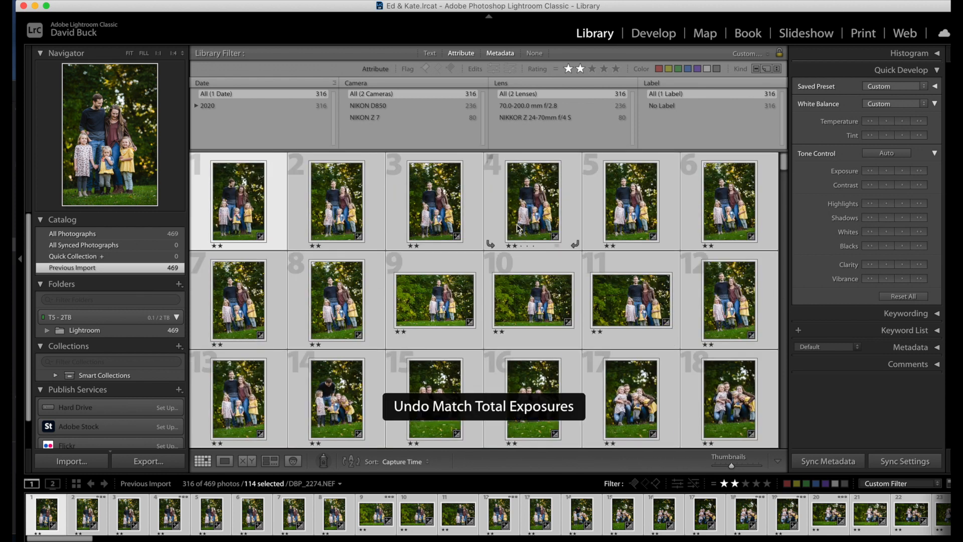
key("super+z")
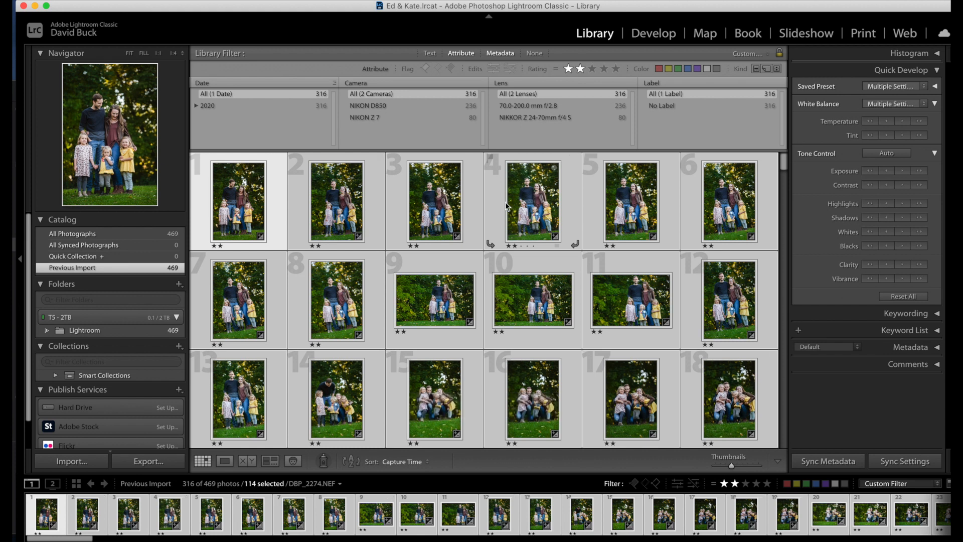
key("super+z")
- Narrow the 2-star photos to those shot with the NIKON D850
left_click(385, 107)
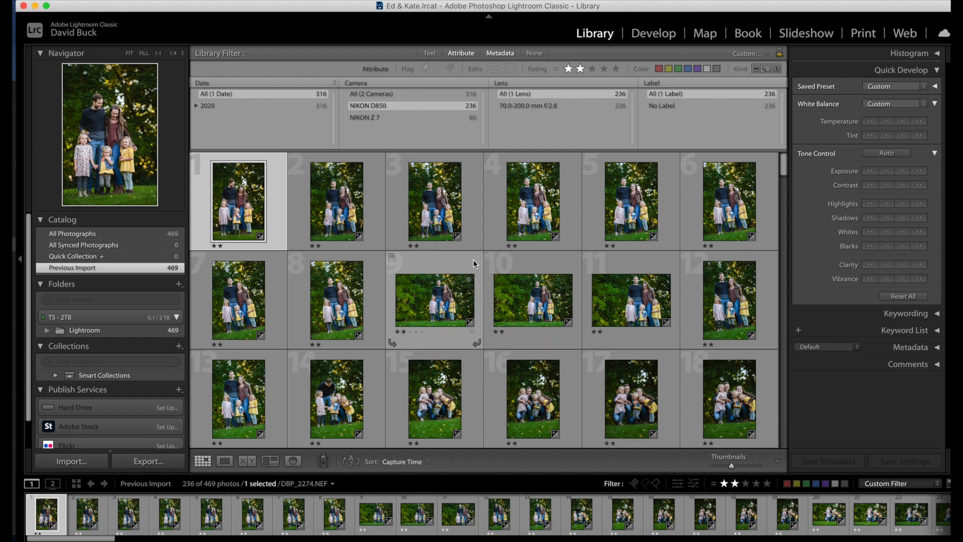
scroll(611, 338, "down", 5)
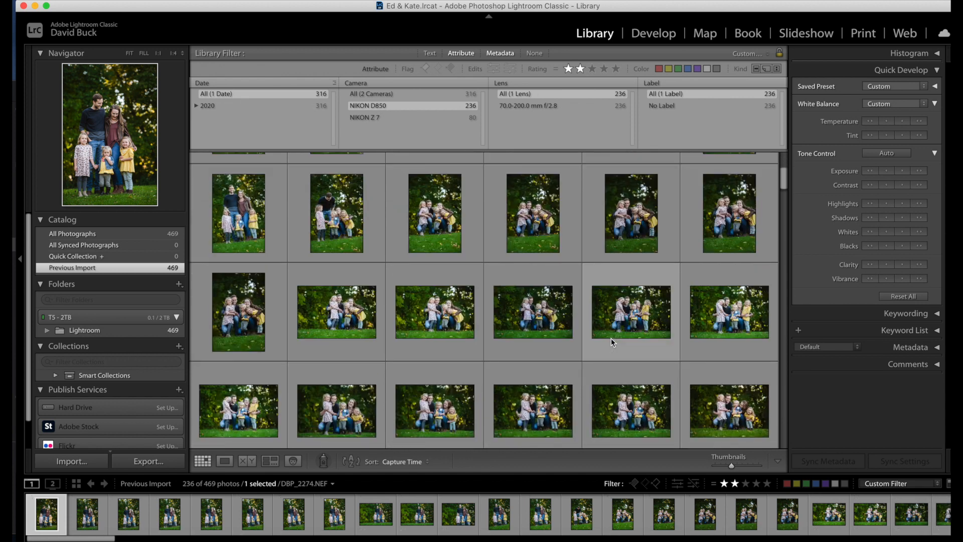
scroll(611, 338, "down", 6)
- Synchronize the first portrait's develop settings to photos 1 through 40, and match their total exposures
left_click(535, 267, "shift")
key("shift+super+s")
key("Return")
key("alt+shift+super+m")
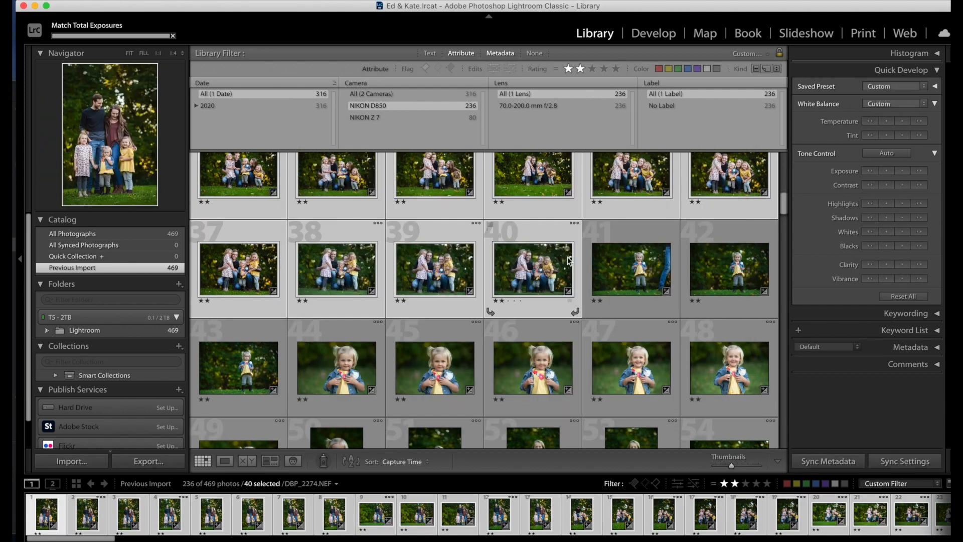
key("j")
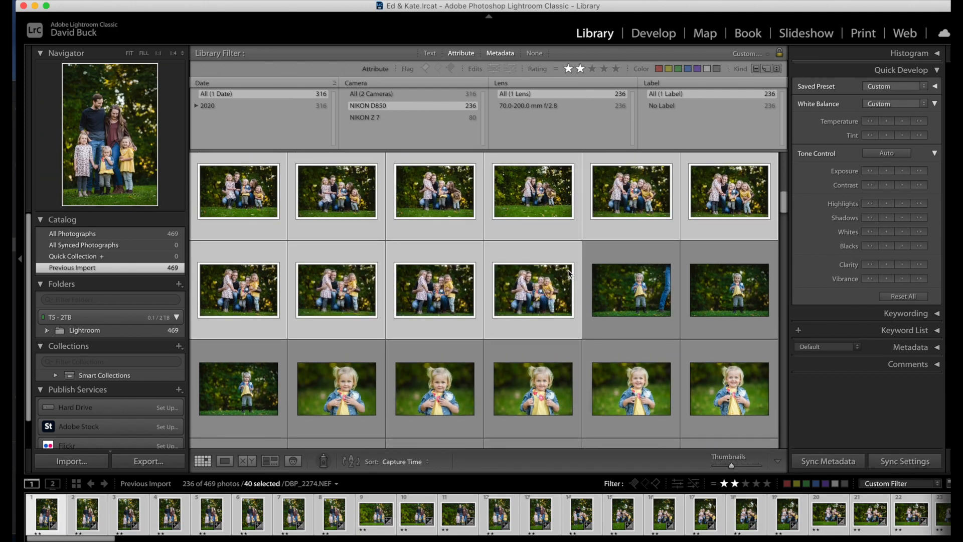
- Inspect photo 40, the crouching family group, enlarged and compare it with the other synchronized photos in the grid
double_click(548, 289)
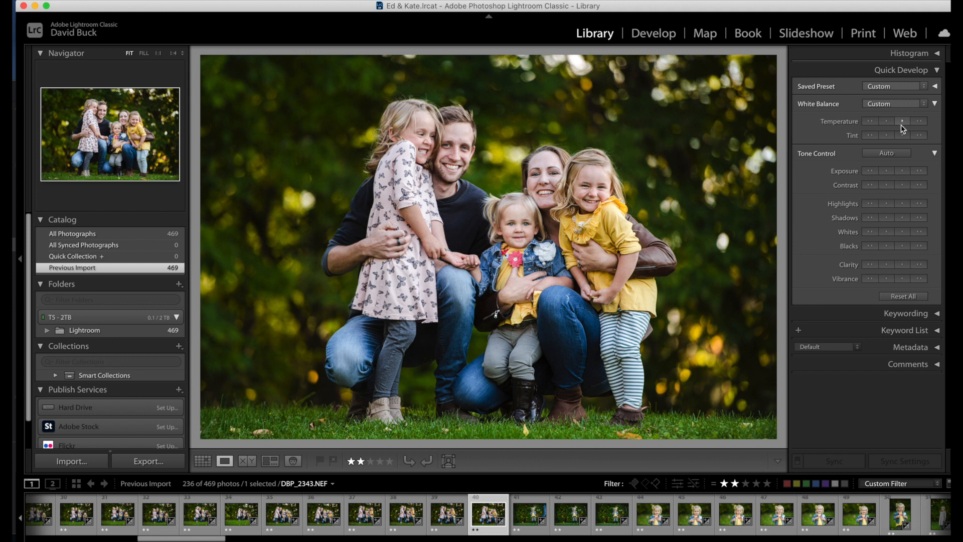
key("g")
scroll(548, 297, "down", 3)
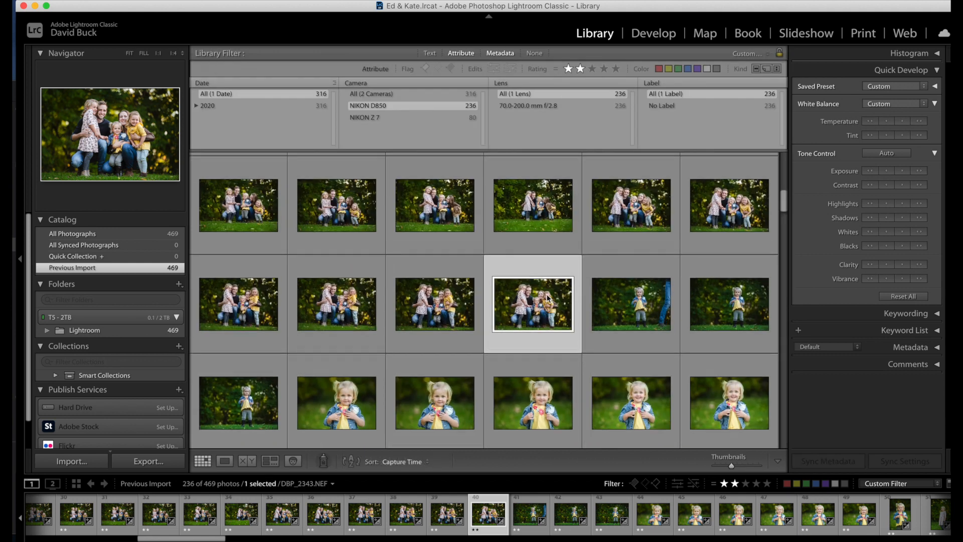
scroll(547, 296, "up", 5)
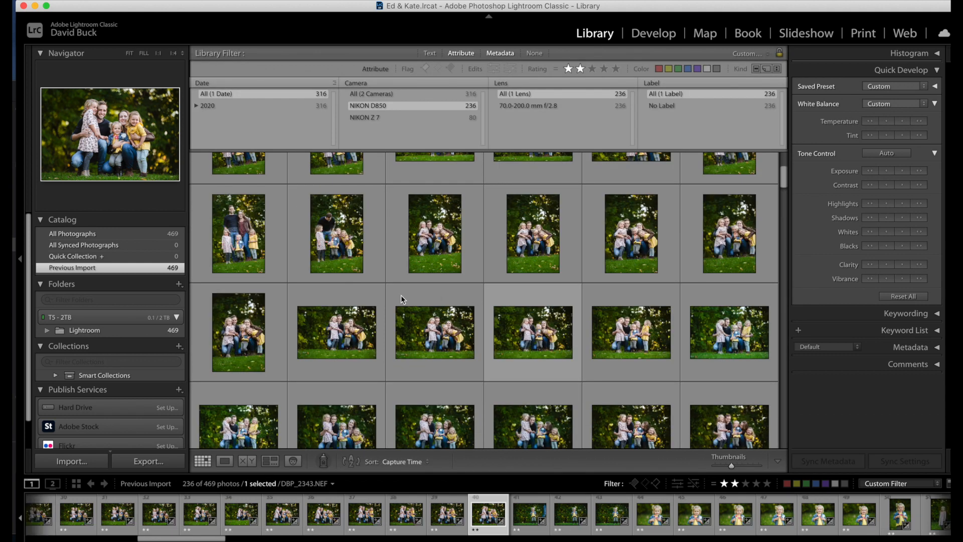
scroll(389, 296, "up", 2)
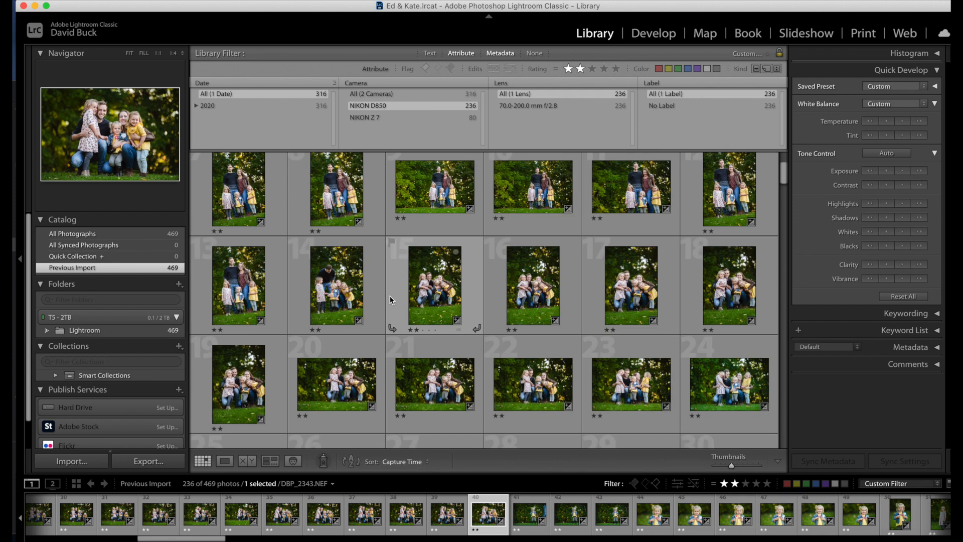
- Select photos 14 through 40 and warm their temperature by one small Quick Develop increment
key("j")
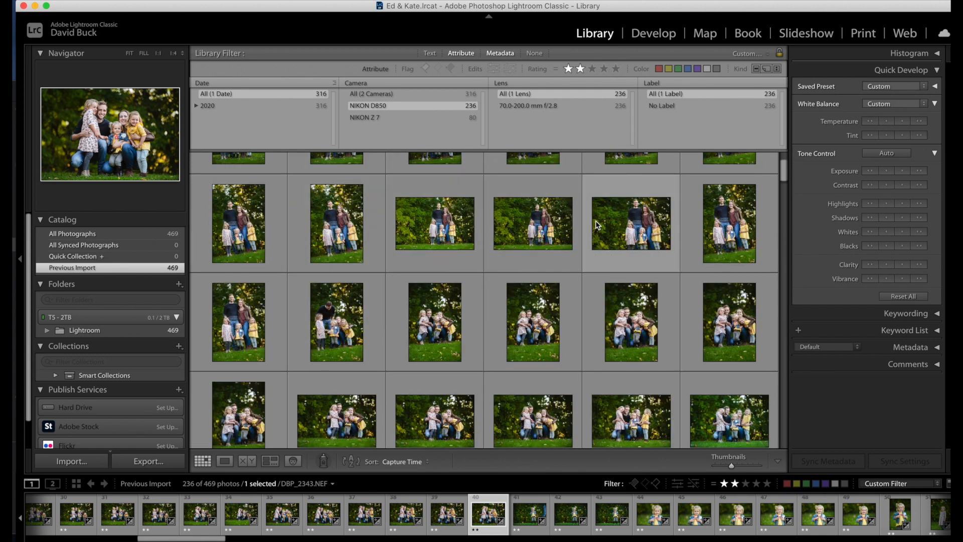
scroll(599, 224, "down", 2)
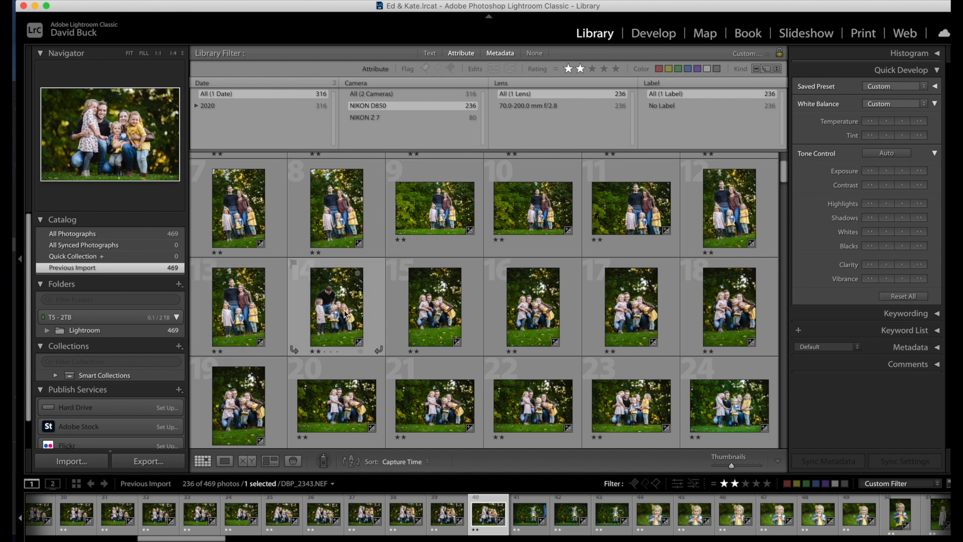
left_click(374, 311, "shift")
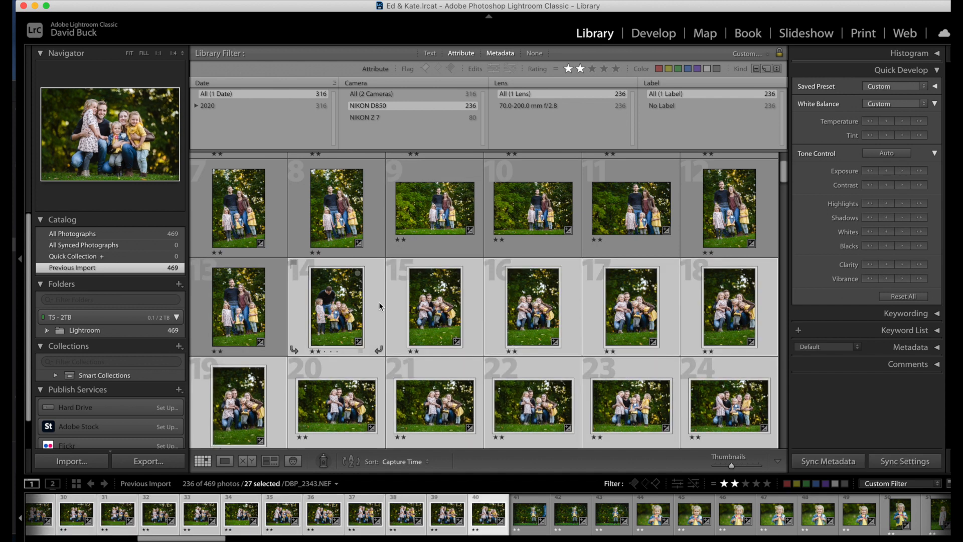
left_click(905, 125)
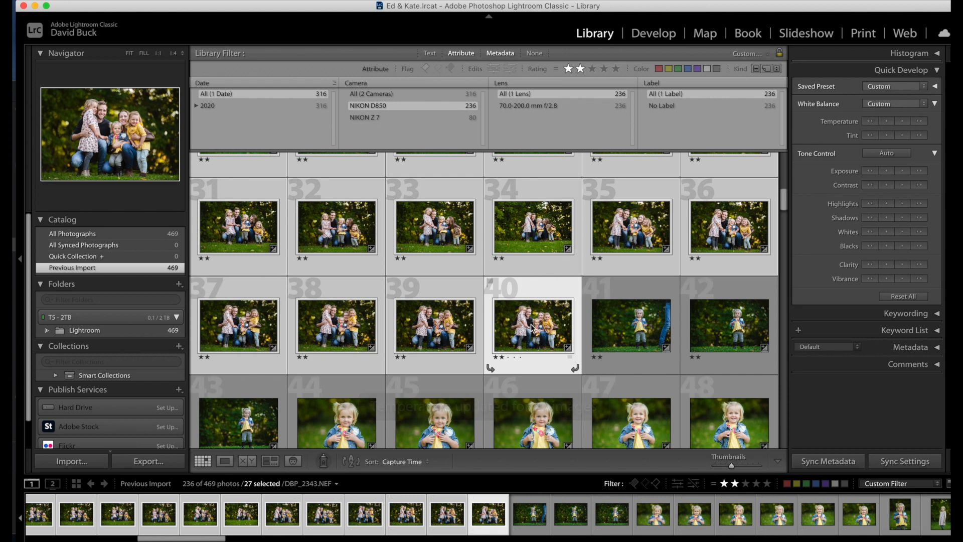
- Synchronize photo 40's develop settings to photos 41 through 48, and inspect photo 48, the toddler in the denim jacket, enlarged
left_click(531, 328)
scroll(532, 328, "down", 3)
scroll(532, 328, "down", 1)
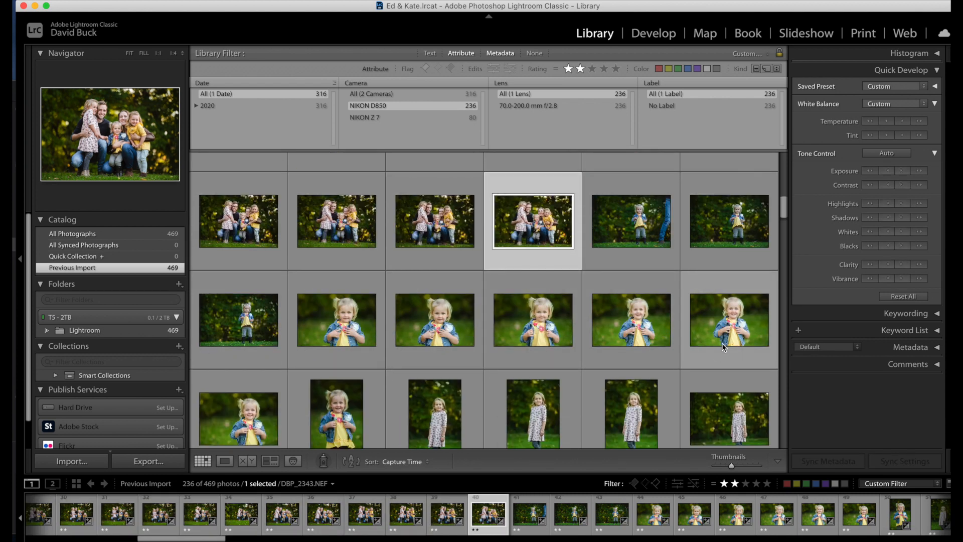
left_click(727, 340, "shift")
key("super+shift+v")
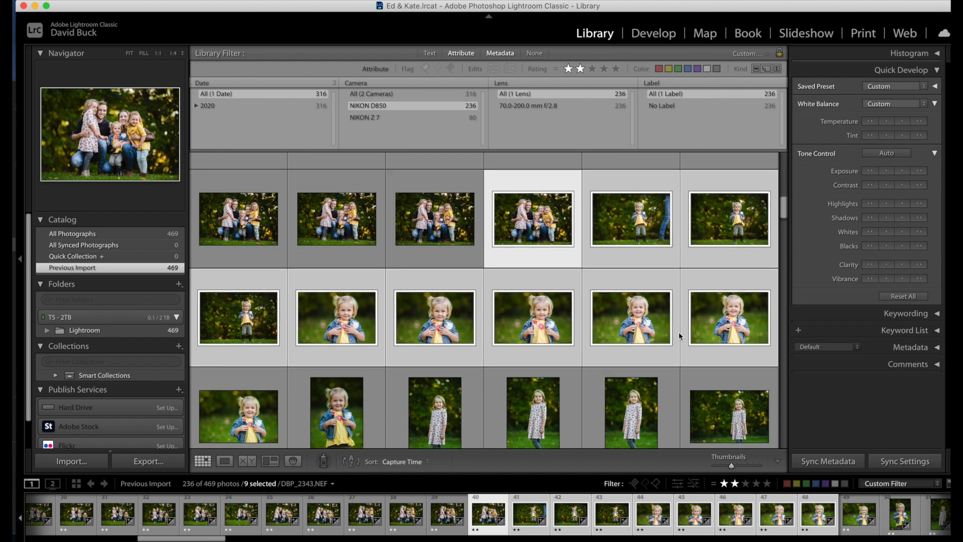
scroll(679, 333, "down", 1)
double_click(723, 304)
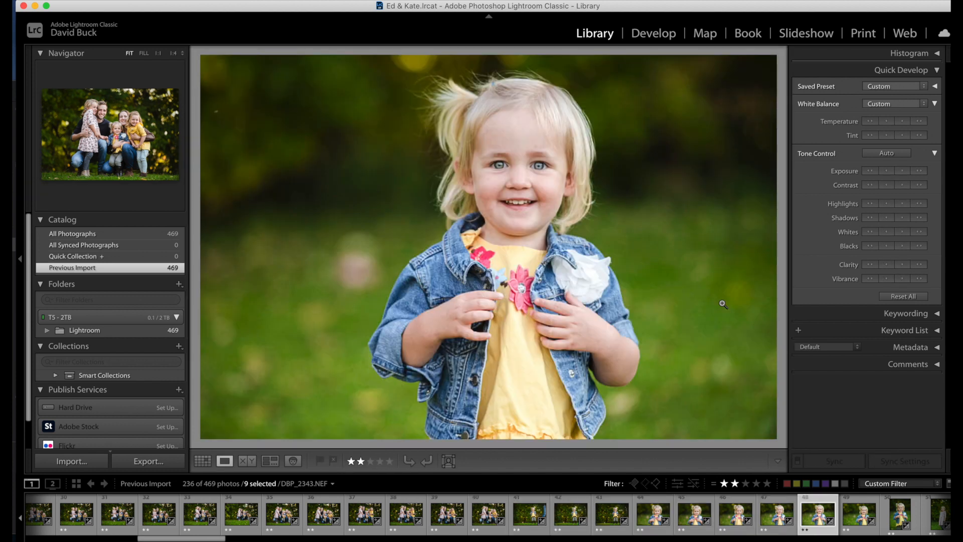
key("g")
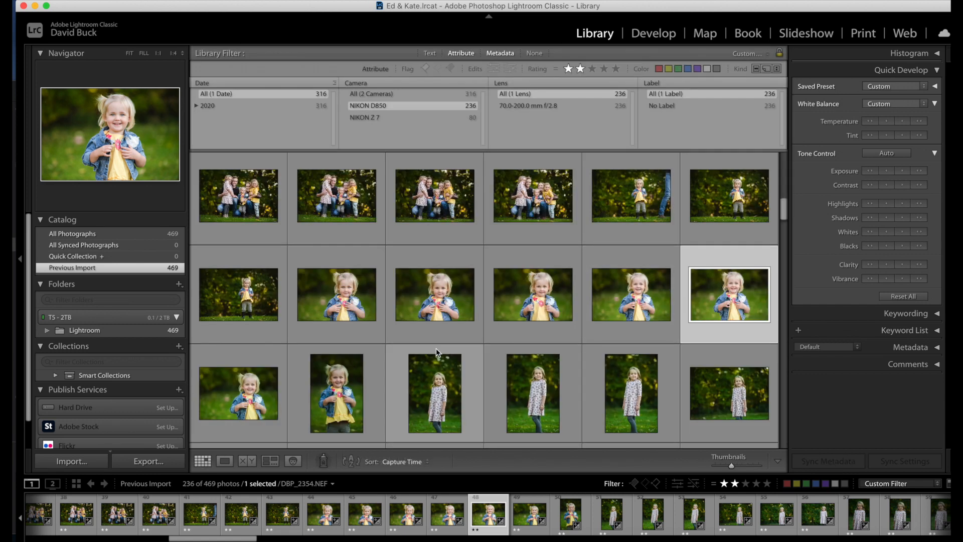
- Try lowering the exposure of photo 48 by one small Quick Develop increment, and raise it back by the same amount
left_click(615, 305, "super")
key("e")
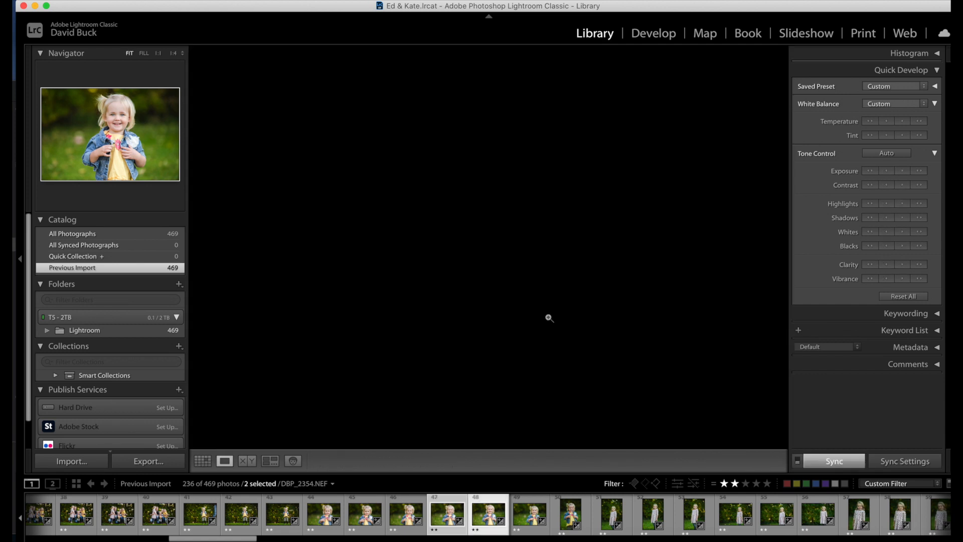
left_click(901, 54)
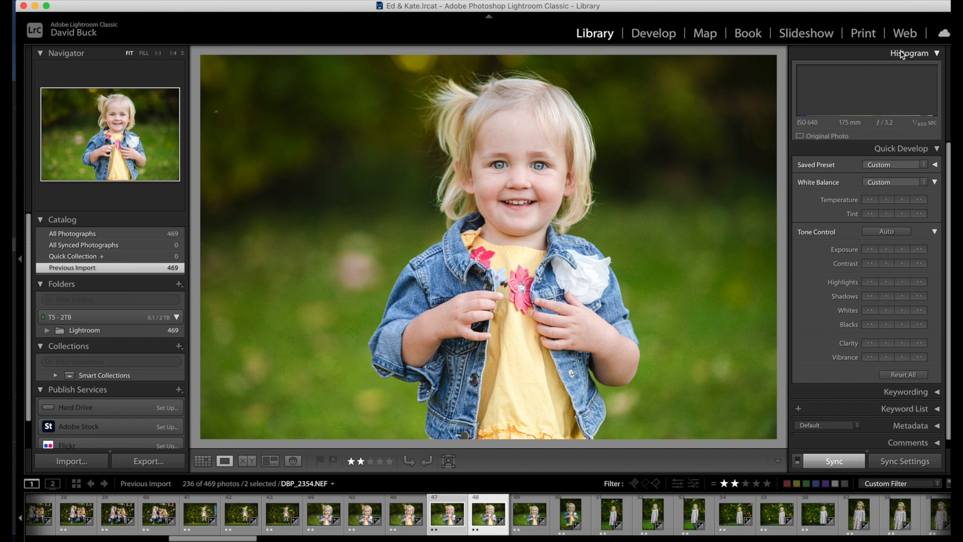
left_click(901, 54)
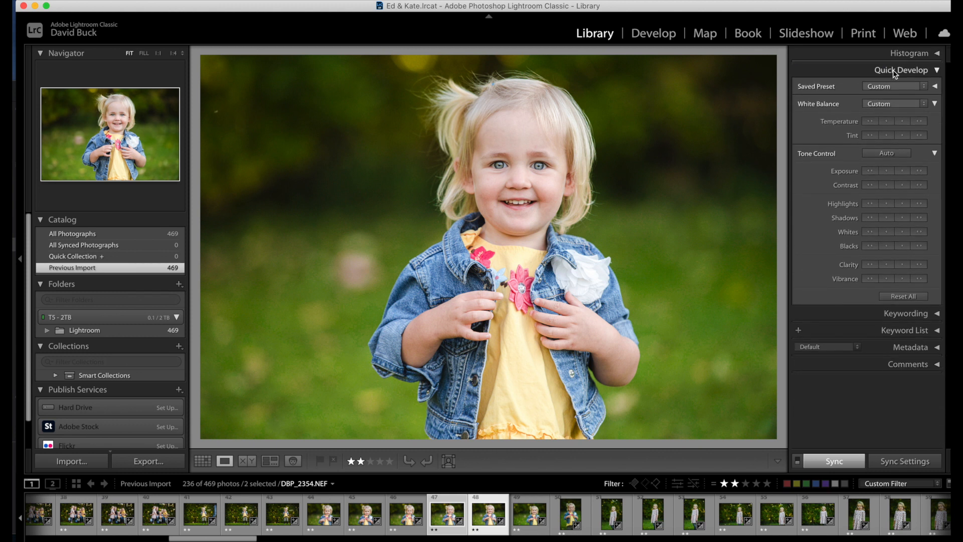
left_click(887, 171)
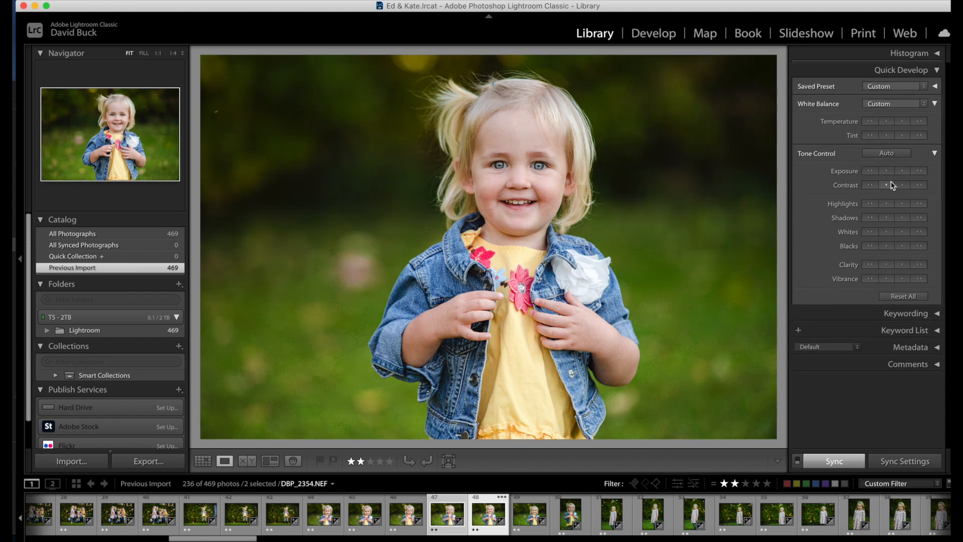
left_click(905, 172)
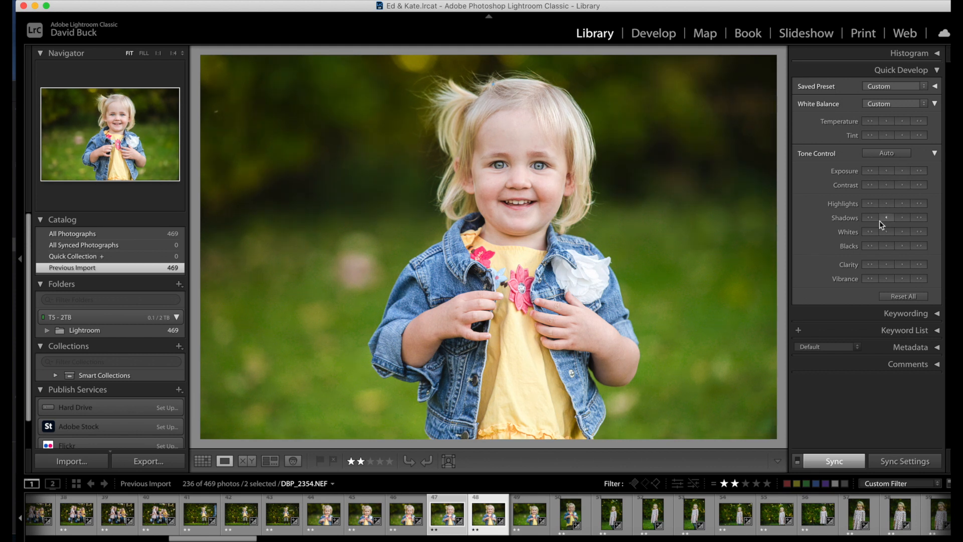
key("g")
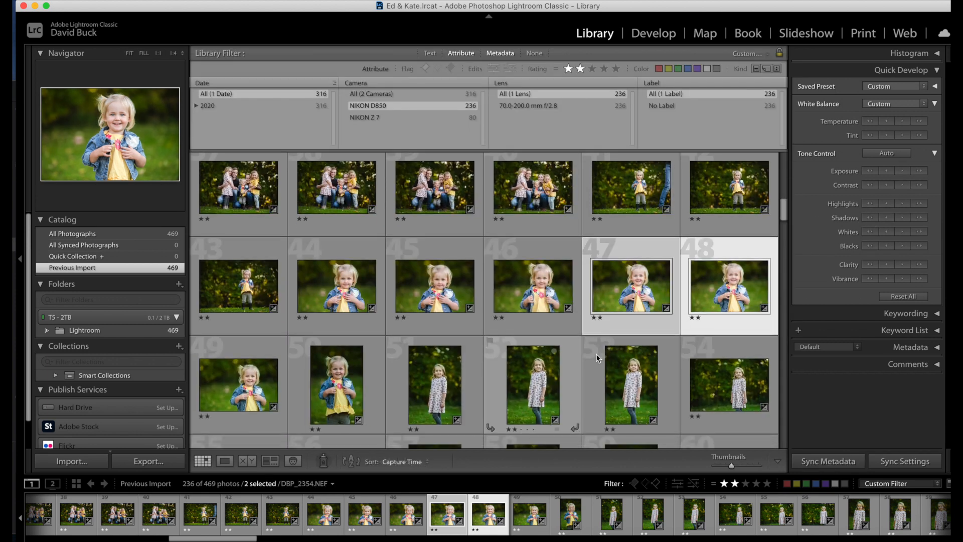
- Synchronize photo 48's develop settings to photos 49 through 66, and match their total exposures
left_click(687, 326)
scroll(652, 361, "down", 5)
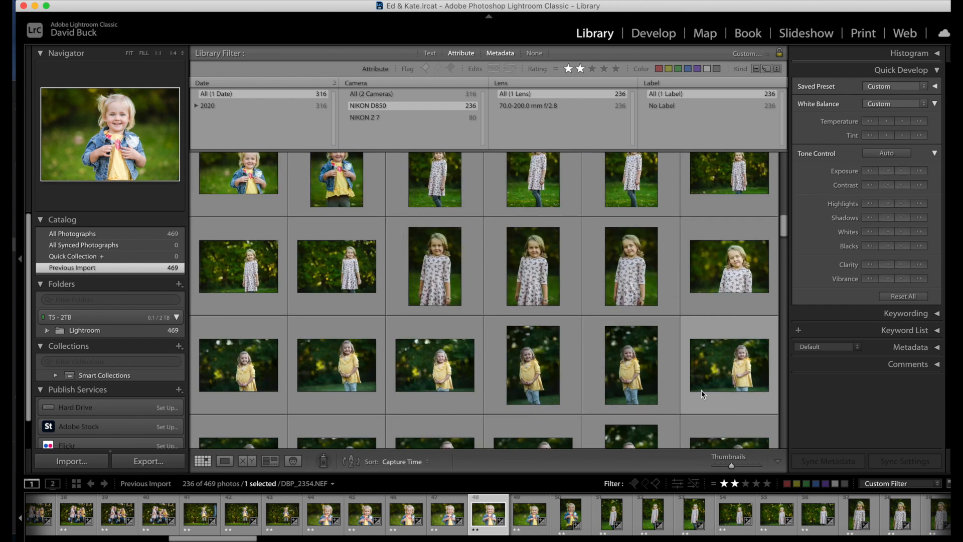
left_click(704, 381, "shift")
key("super+alt+shift+m")
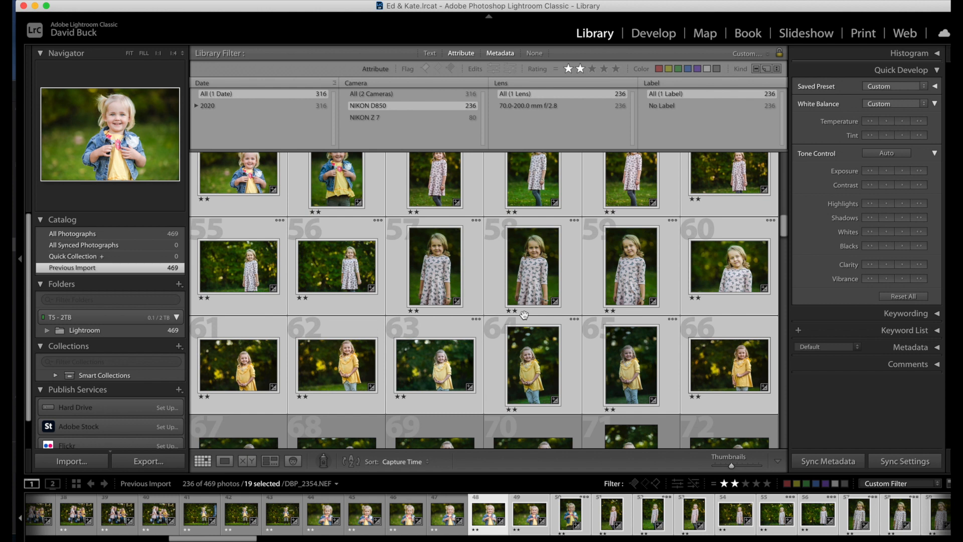
key("j")
scroll(575, 310, "down", 1)
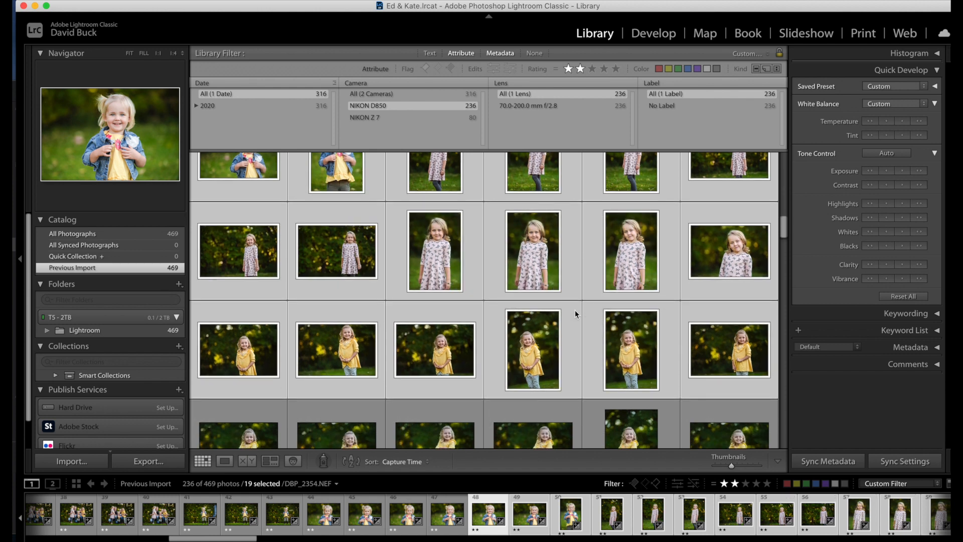
- Inspect photos 66, 60 and 61 enlarged, comparing exposure and color between the butterfly-dress and yellow-dress portraits
scroll(575, 310, "down", 1)
left_click(716, 320)
double_click(715, 320)
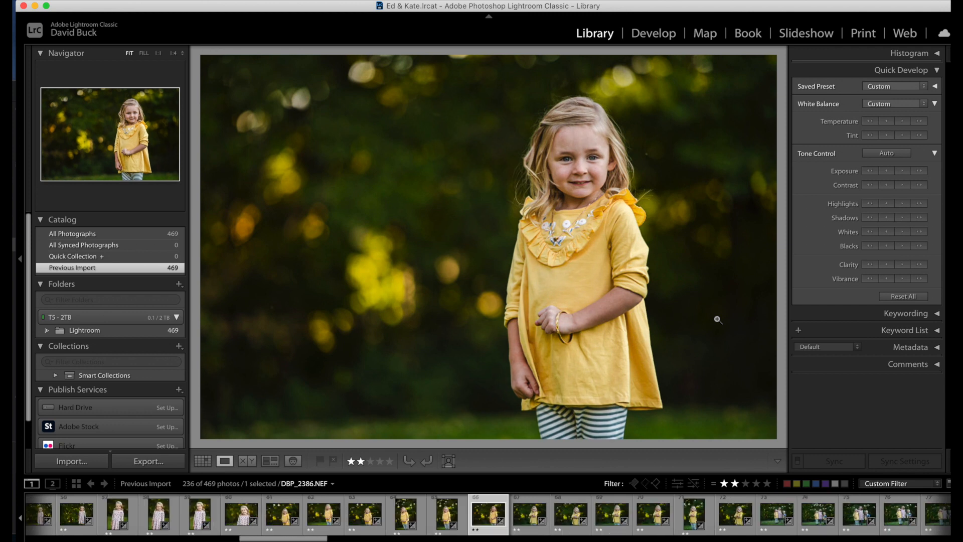
key("g")
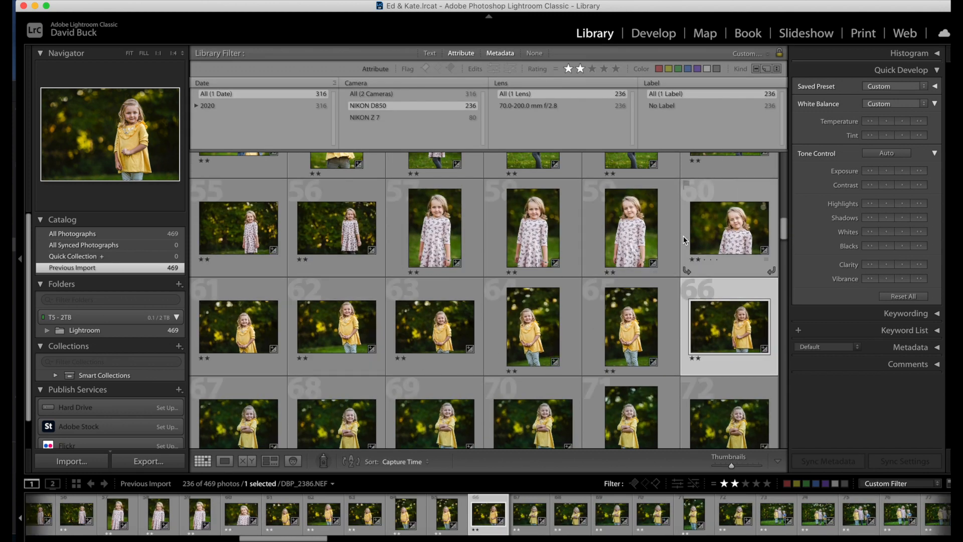
double_click(715, 235)
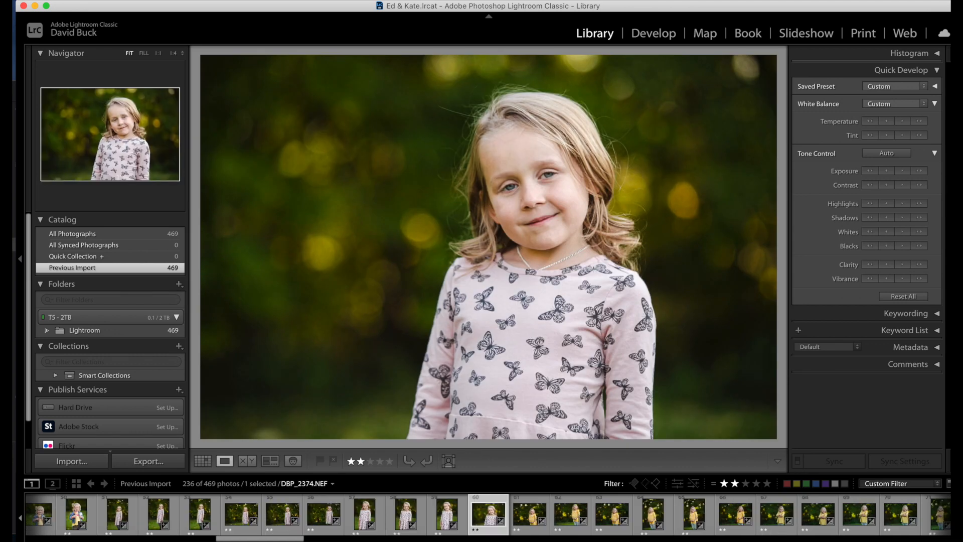
key("Right")
key("Left")
key("Right")
key("g")
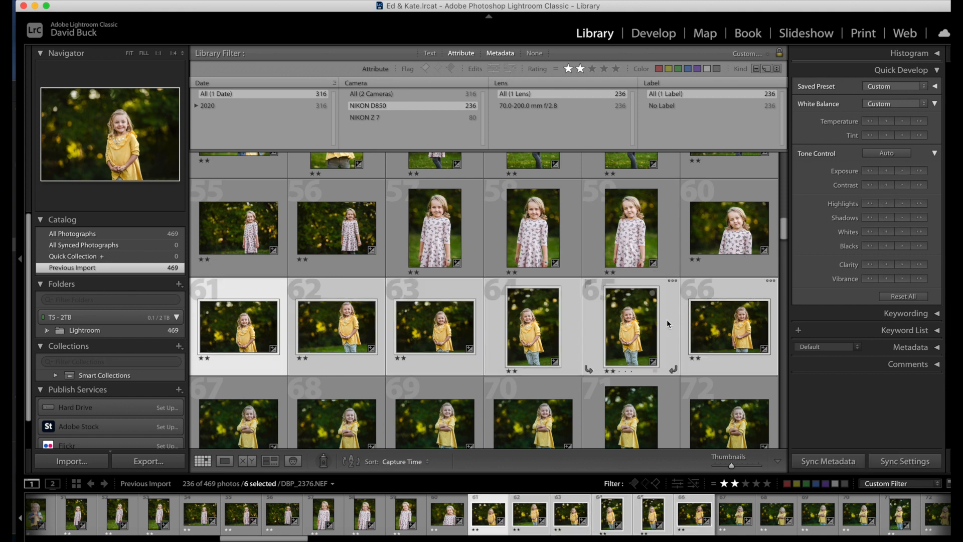
- Match the total exposures of photos 61 through 66 to photo 61, and check photo 66 enlarged
key("alt+shift+super+m")
double_click(715, 335)
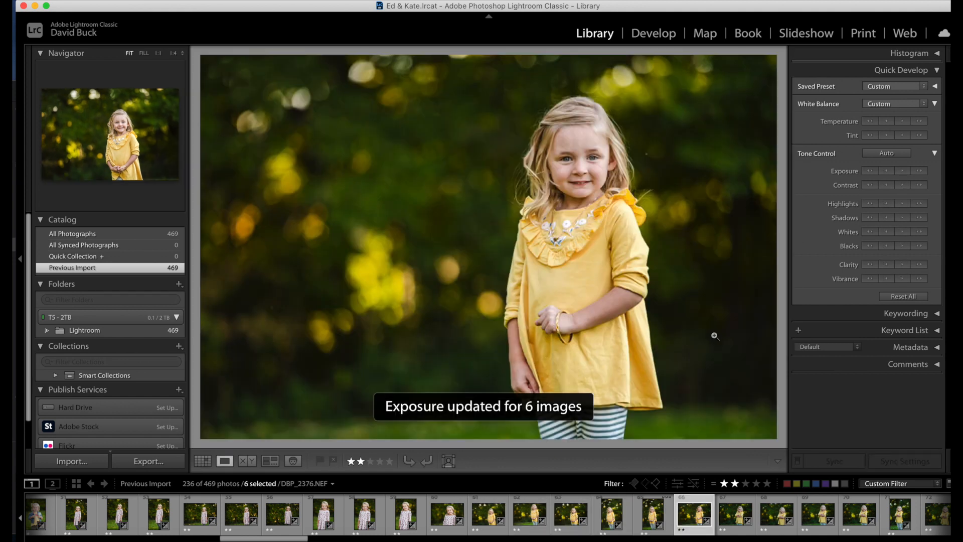
key("g")
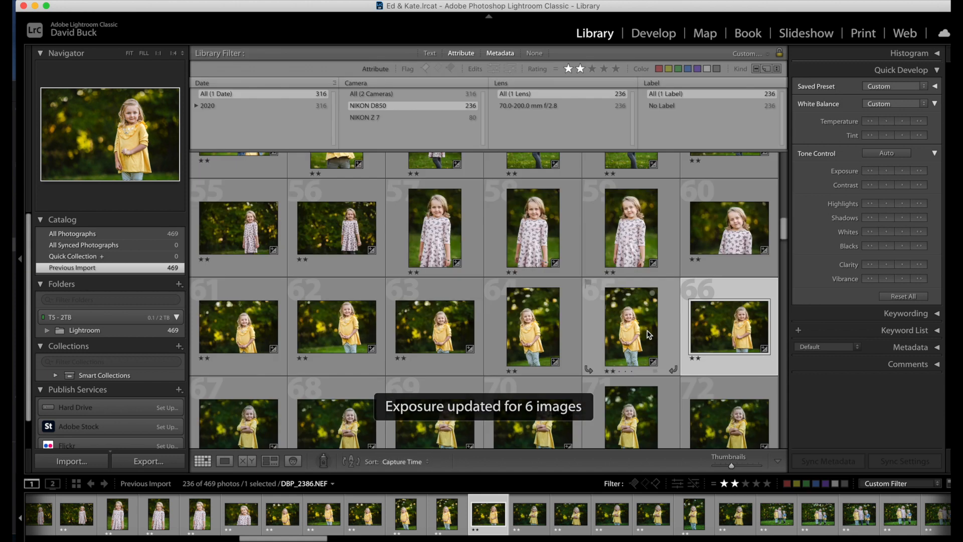
- Synchronize photo 66's develop settings to photos 67 through 78, match their total exposures, and check photo 71 enlarged
scroll(648, 335, "down", 5)
left_click(724, 327, "shift")
key("super+shift+s")
key("Return")
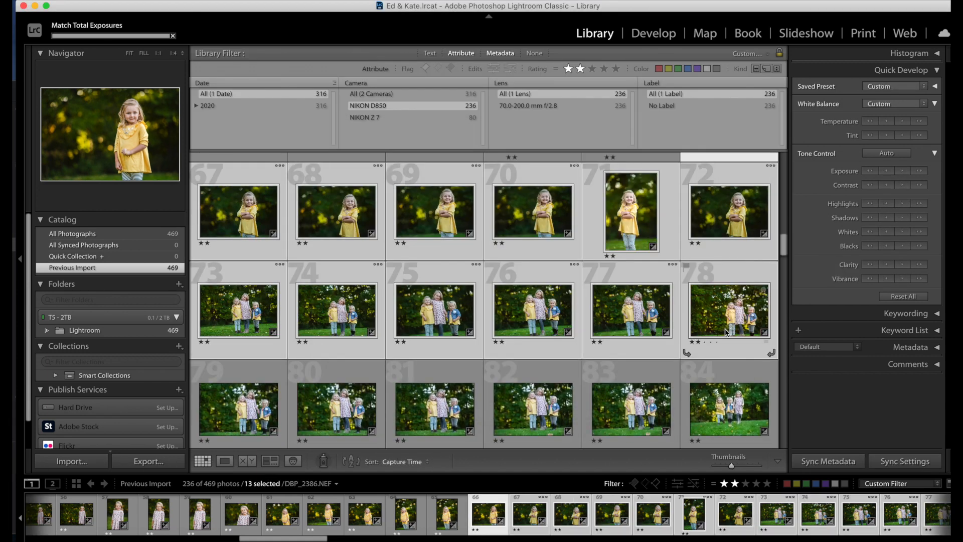
scroll(714, 328, "up", 1)
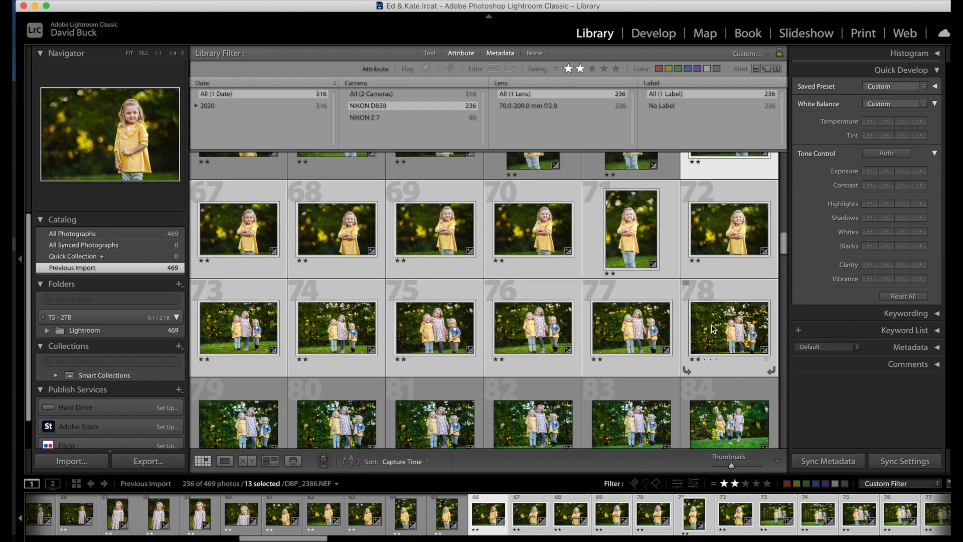
double_click(653, 261)
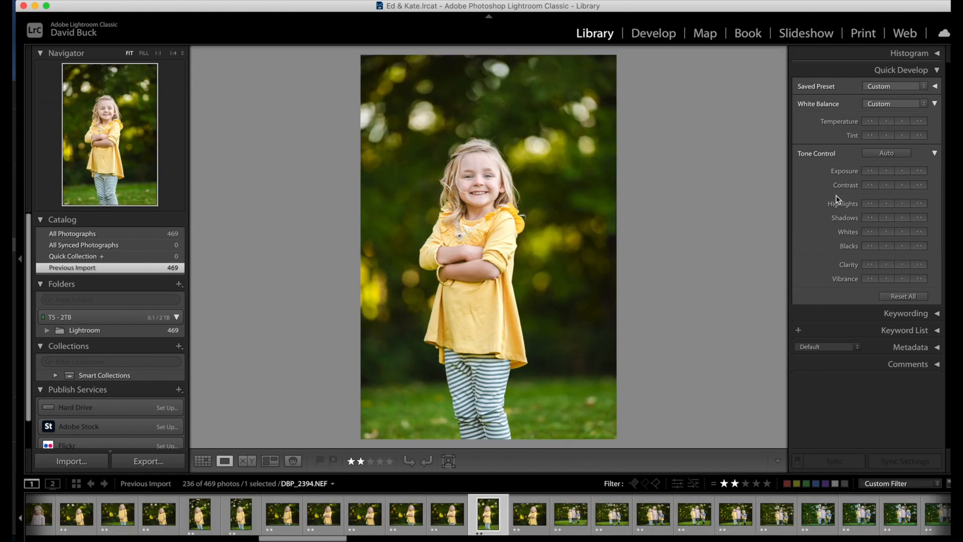
key("g")
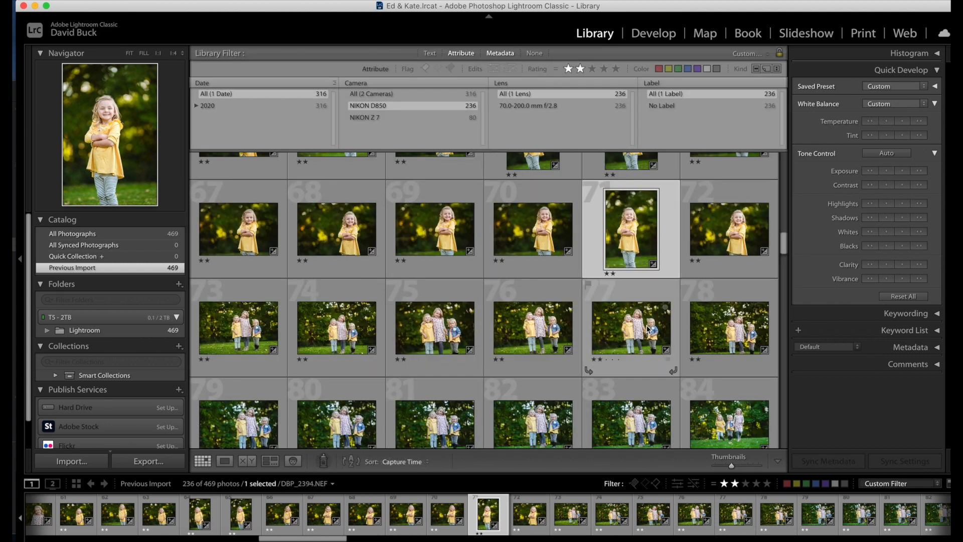
- Synchronize photo 78's develop settings to photos 79 through 96, leaving out the crop, and match their total exposures
scroll(667, 319, "down", 2)
left_click(747, 293)
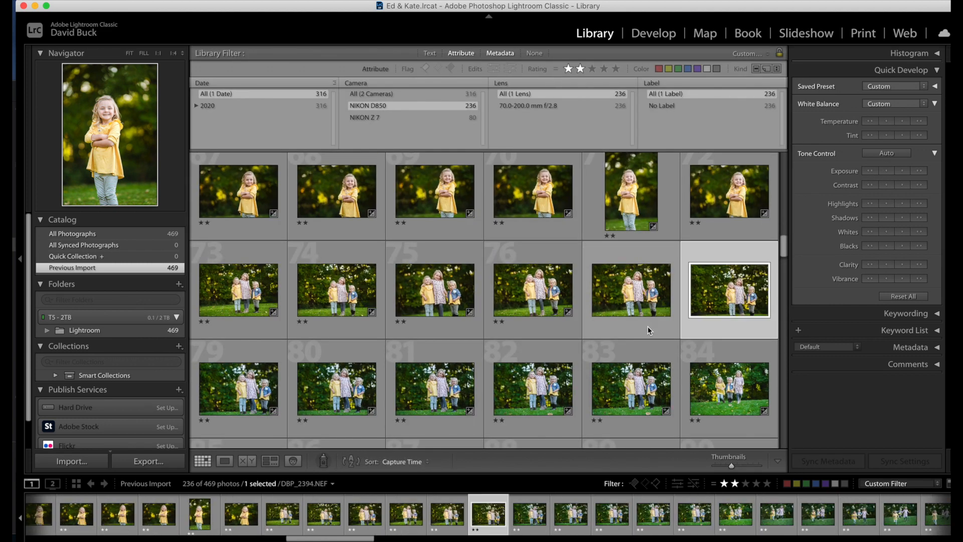
scroll(648, 326, "down", 14)
key("shift+super+s")
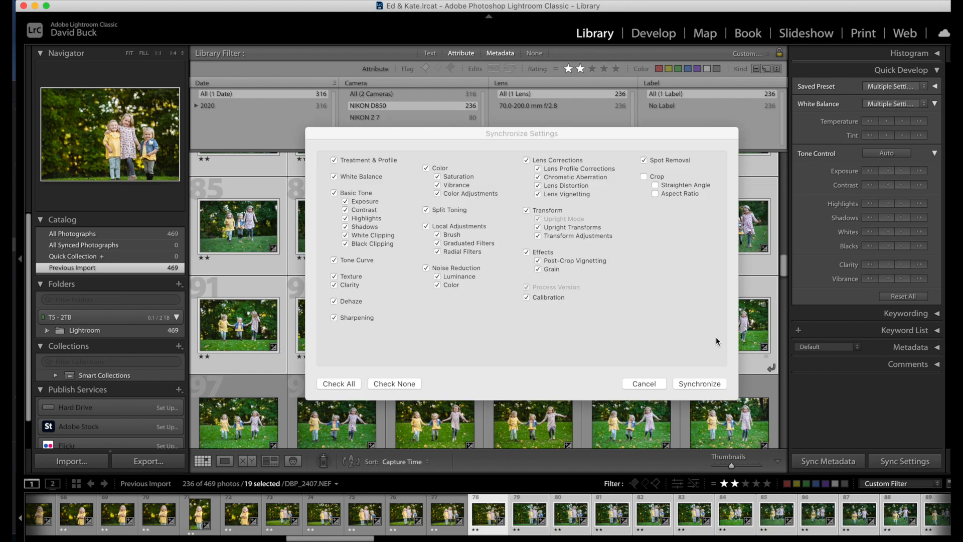
key("Return")
key("alt+shift+super+m")
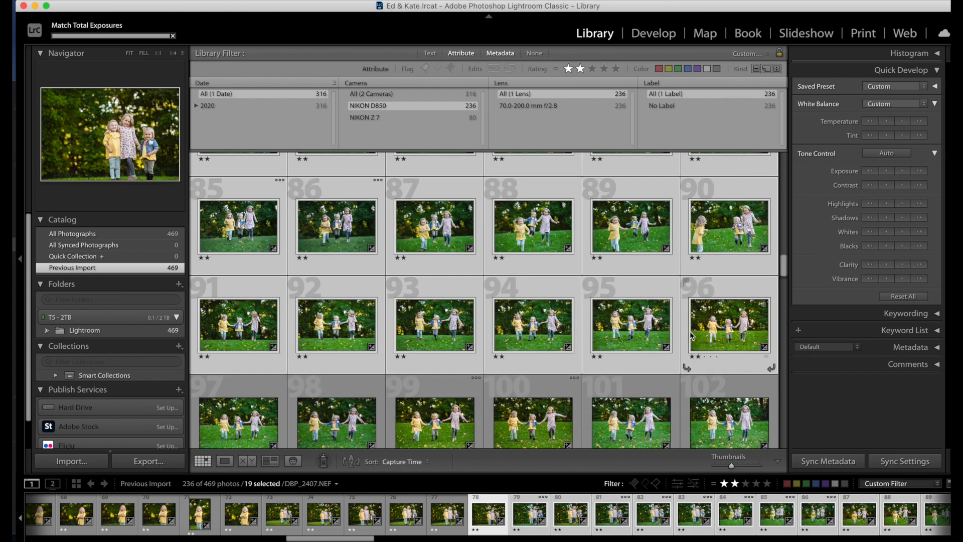
scroll(698, 333, "down", 1)
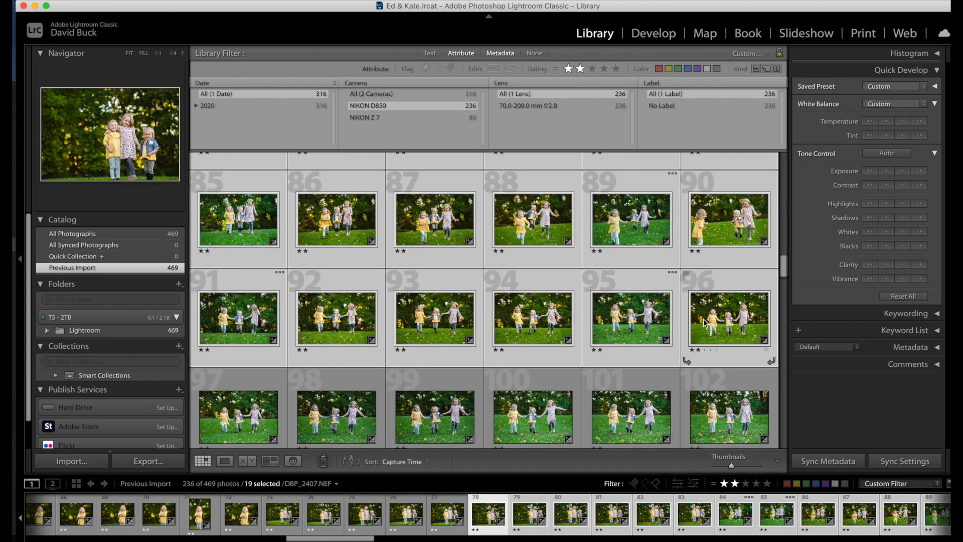
- Correct photo 96's white balance by sampling neutral whites on the girls' clothing, reaching temperature 6,123 and tint +16
double_click(727, 318)
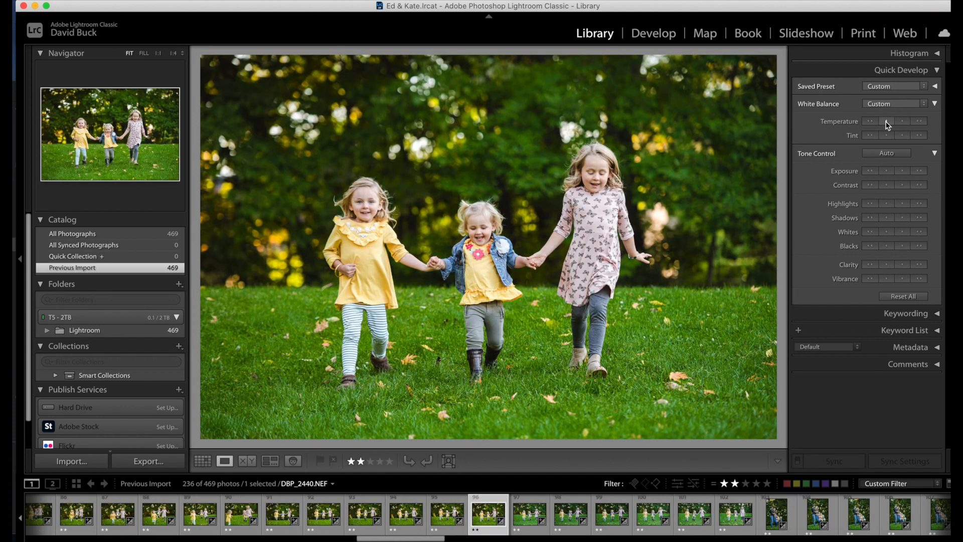
left_click(646, 34)
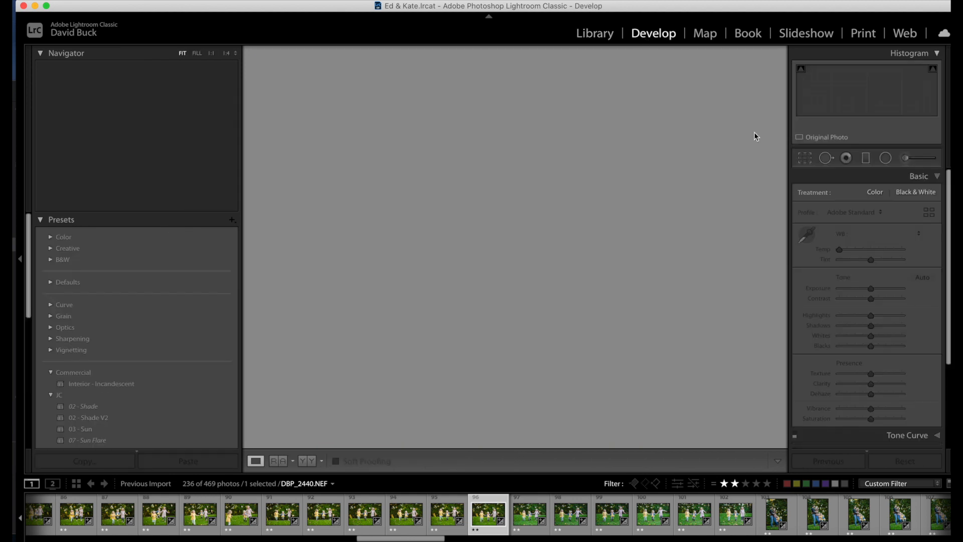
left_click(806, 233)
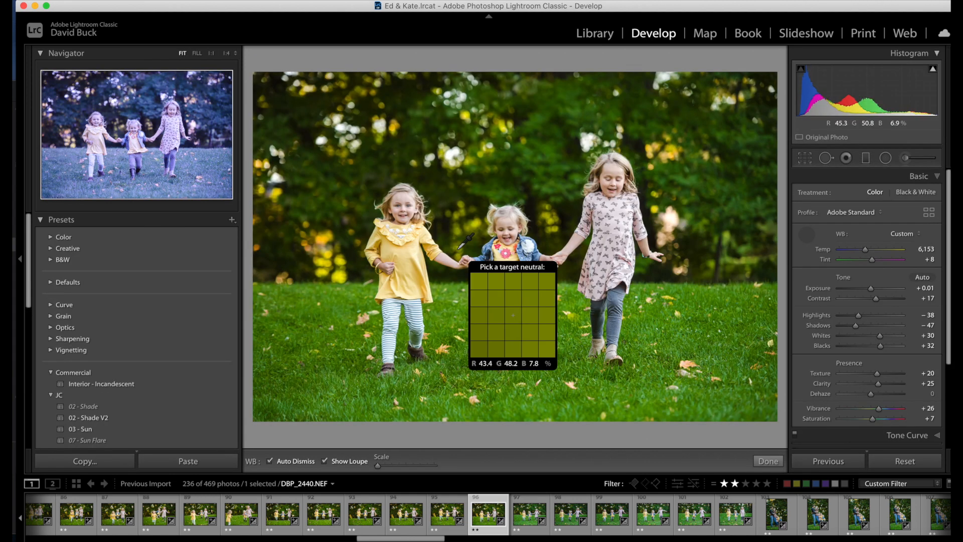
left_click(407, 231)
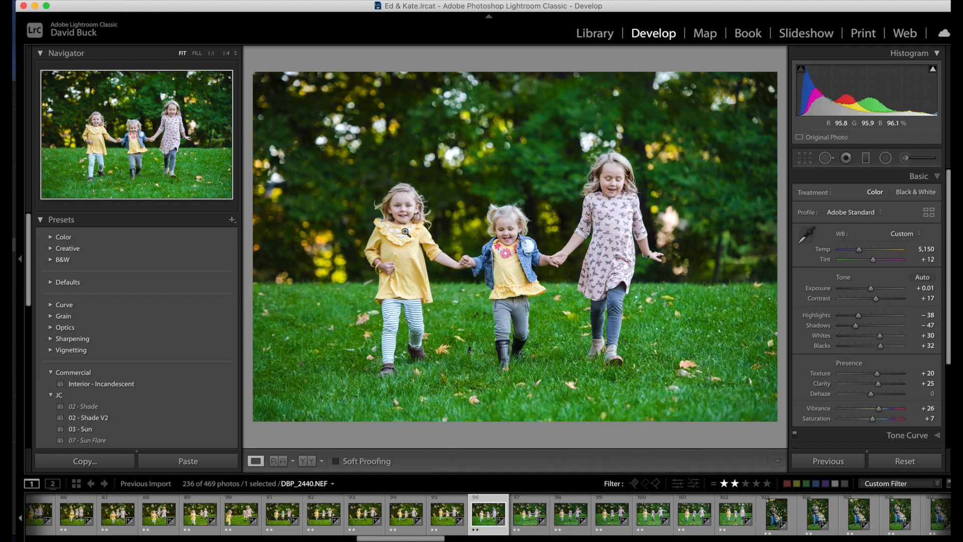
left_click(815, 232)
left_click(535, 254)
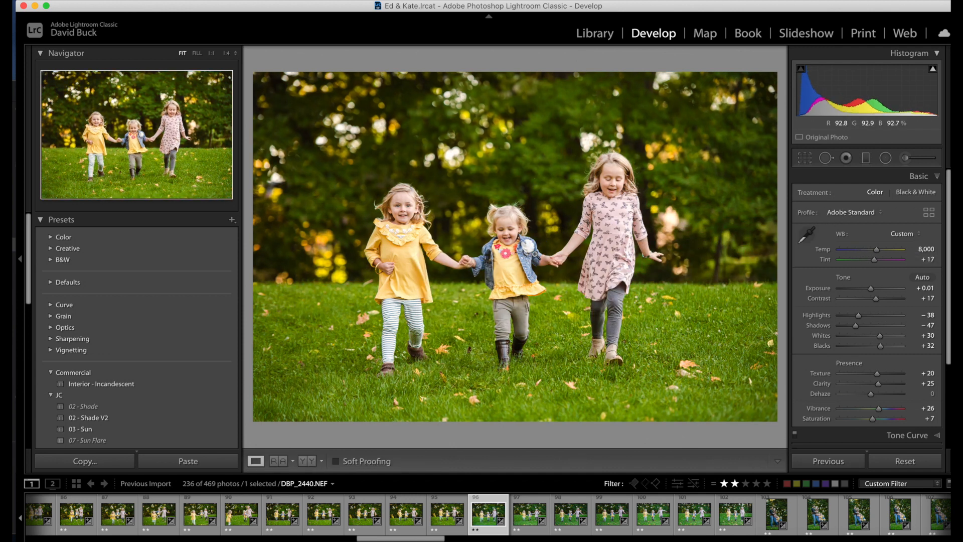
left_click(809, 234)
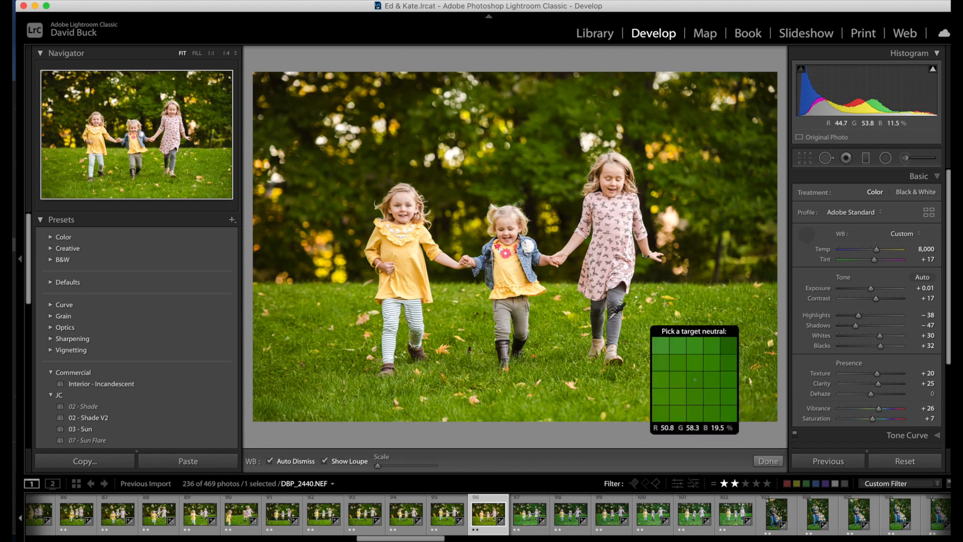
left_click(528, 246)
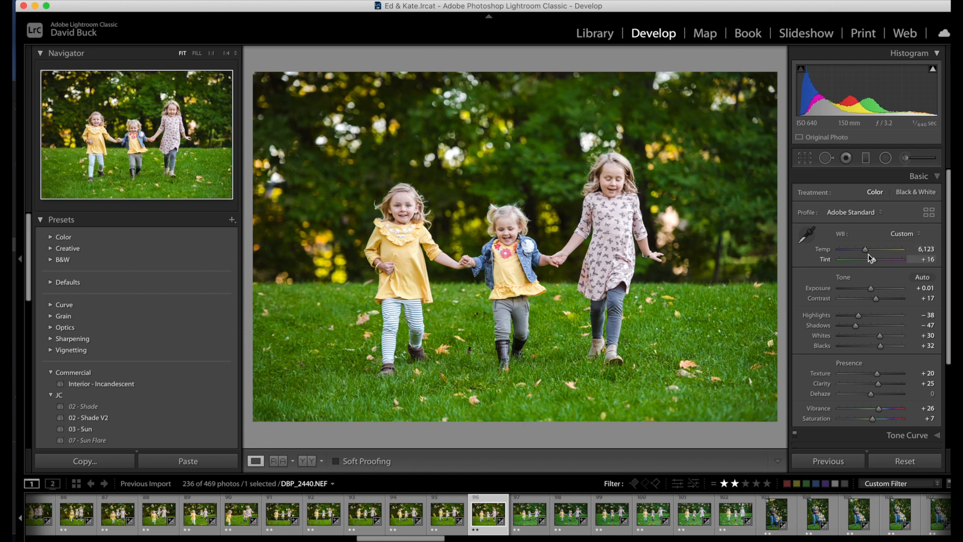
left_click(591, 39)
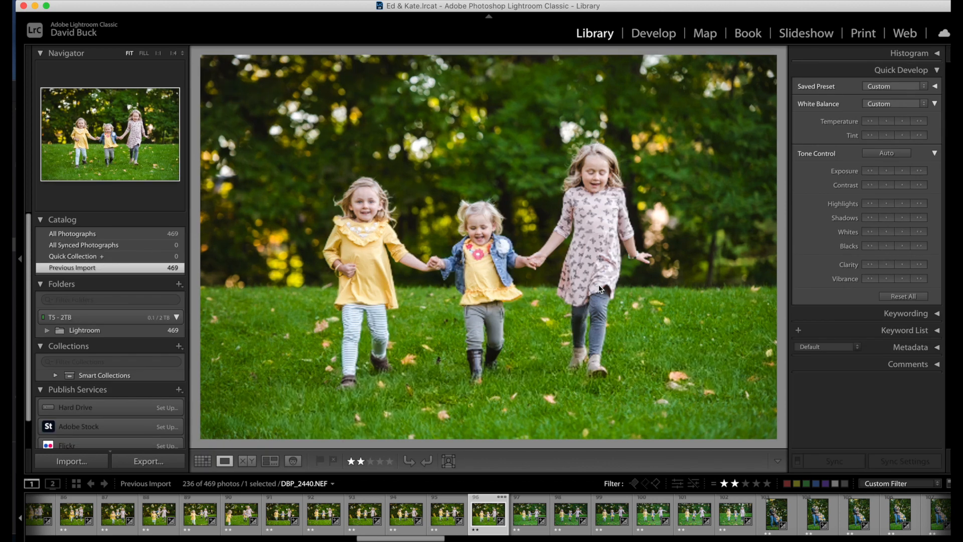
- Synchronize photo 96's develop settings to photos 73 through 95, leaving out the crop, and match their total exposures
key("g")
scroll(585, 343, "up", 5)
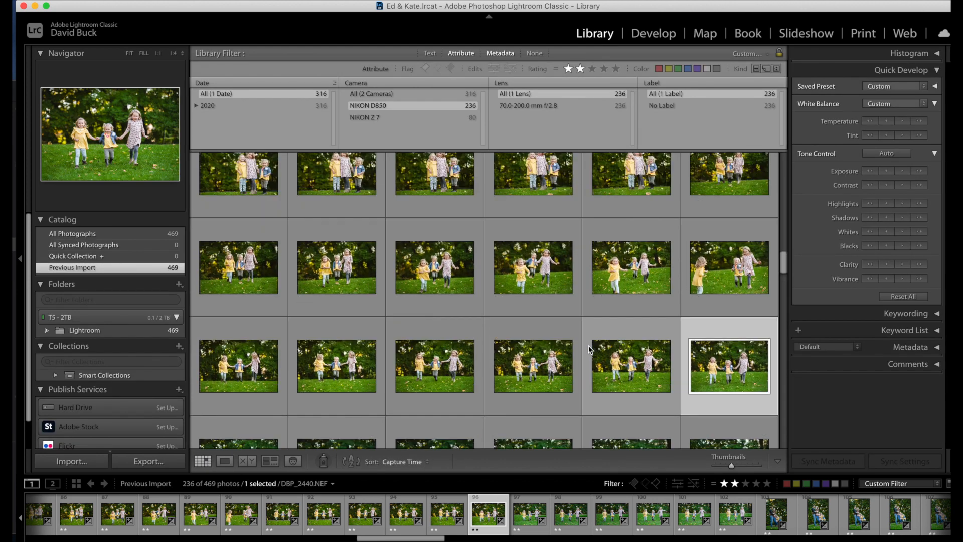
scroll(561, 361, "down", 2)
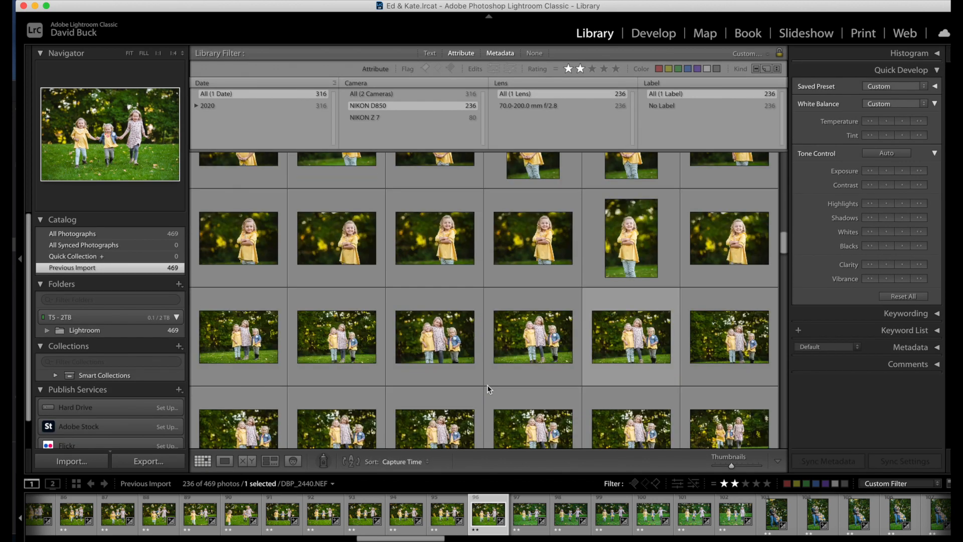
left_click(239, 344, "shift")
key("super+shift+s")
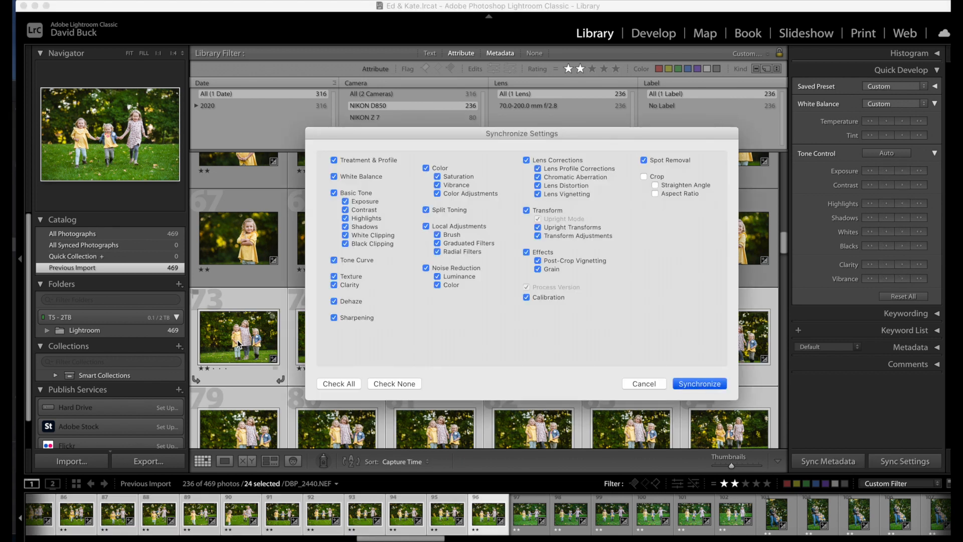
key("Return")
key("super+alt+shift+m")
scroll(519, 328, "down", 5)
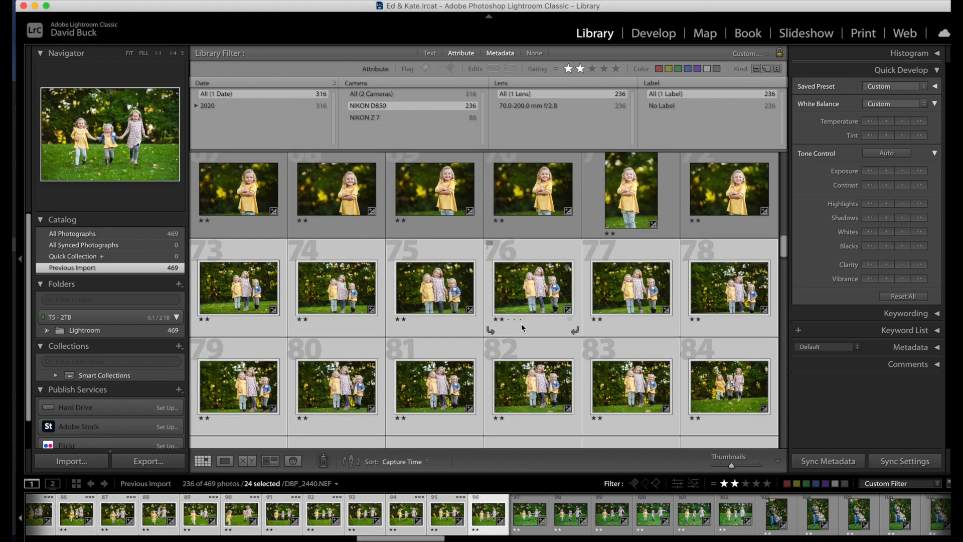
scroll(571, 336, "down", 3)
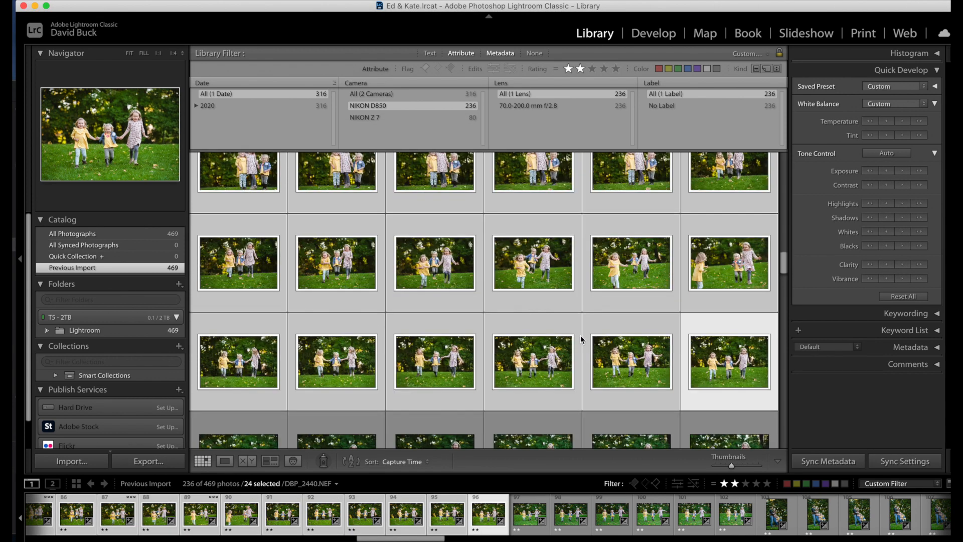
- Synchronize photo 96's develop settings to photos 97 through 120
left_click(728, 278)
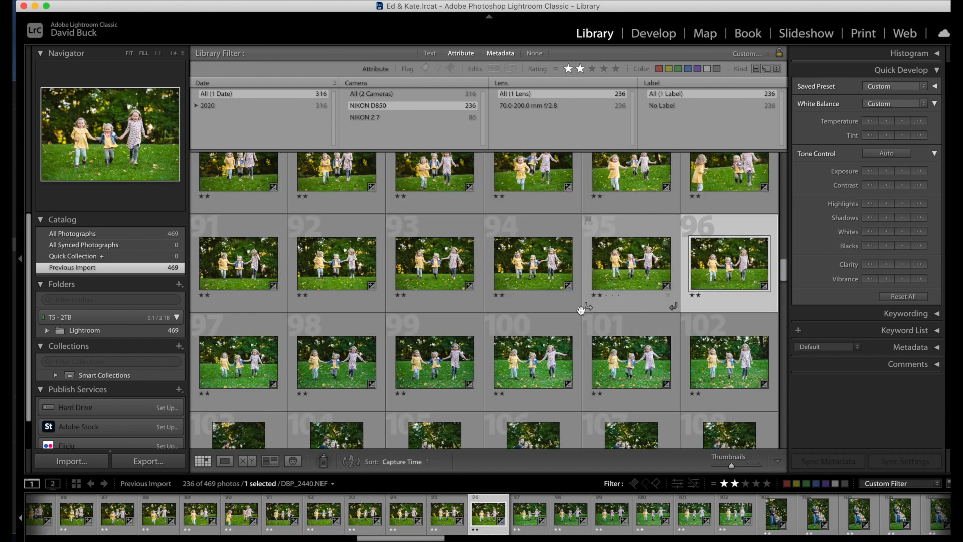
scroll(568, 311, "down", 5)
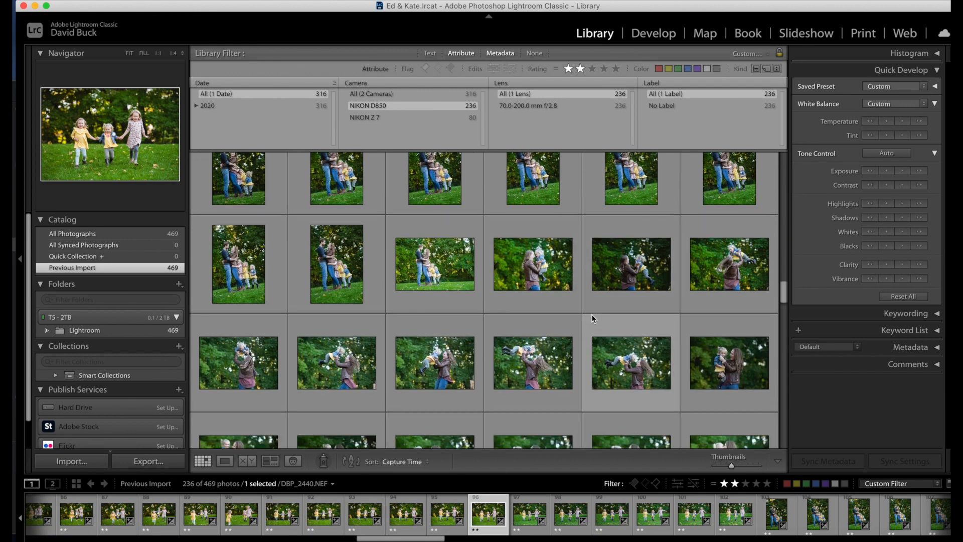
left_click(721, 363, "shift")
key("super+shift+s")
key("Return")
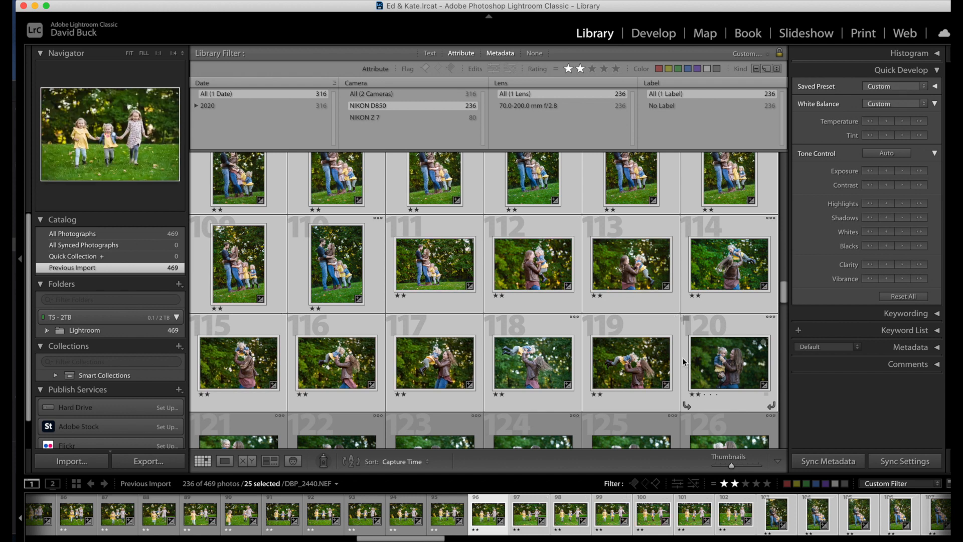
- Deselect the batch and check photos 103 and 112 enlarged for exposure and color
scroll(683, 361, "up", 5)
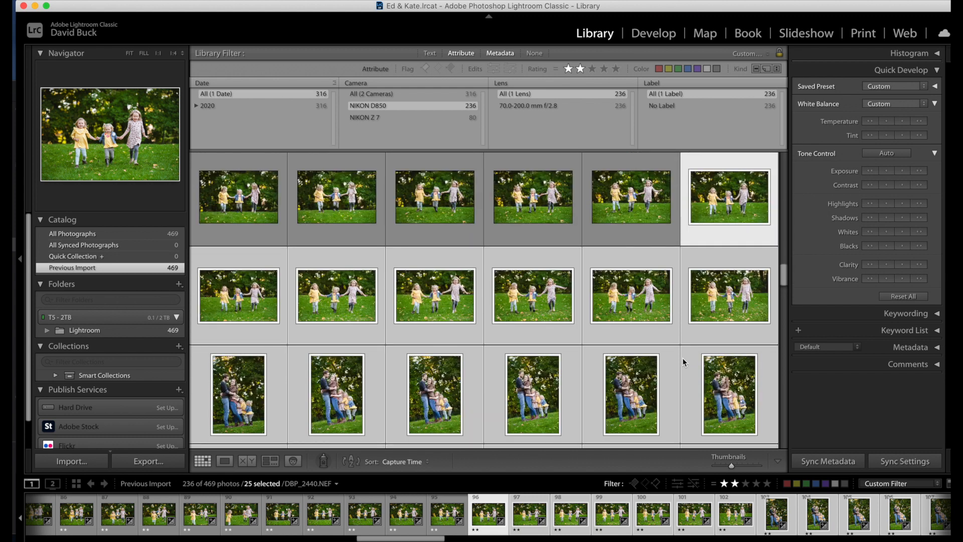
key("super+shift+d")
scroll(683, 361, "down", 1)
double_click(244, 401)
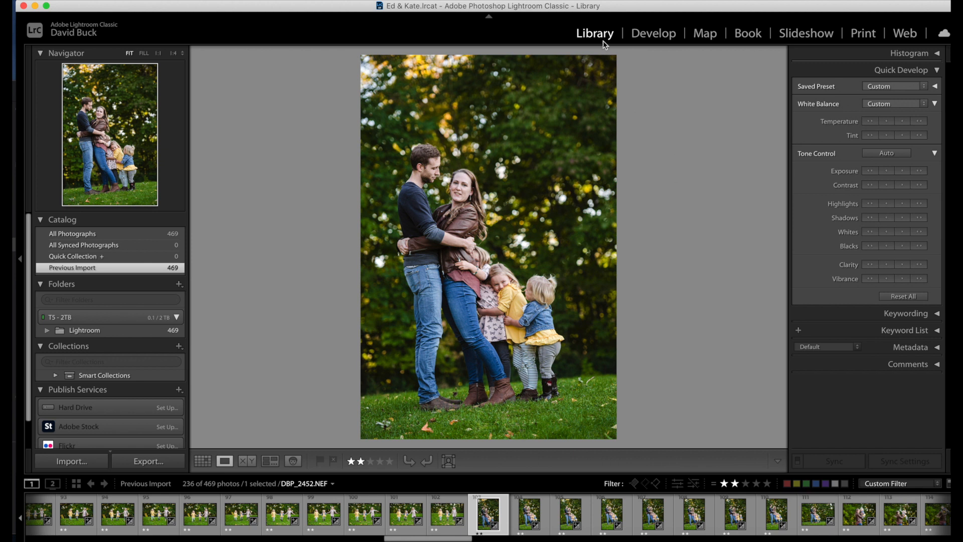
key("g")
scroll(524, 335, "down", 1)
scroll(525, 333, "down", 4)
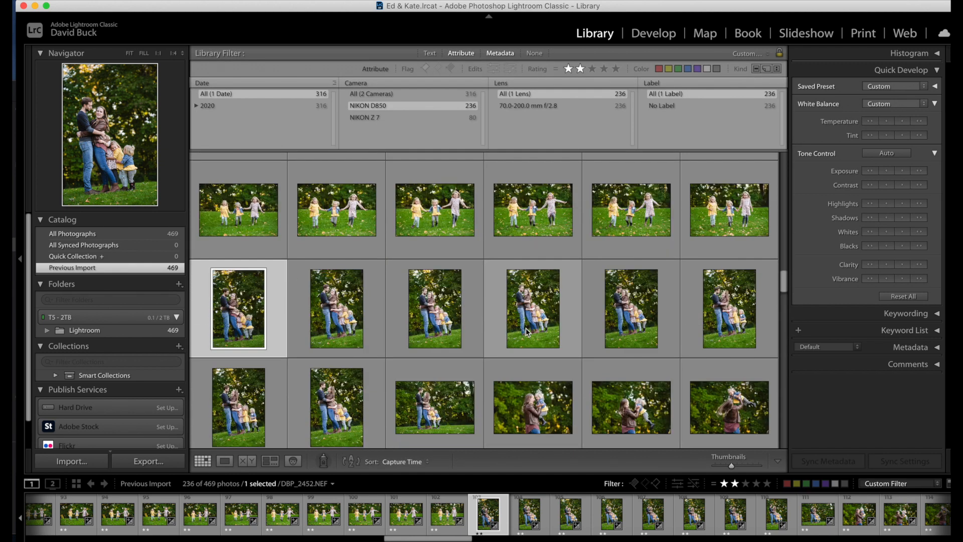
left_click(542, 211)
double_click(542, 212)
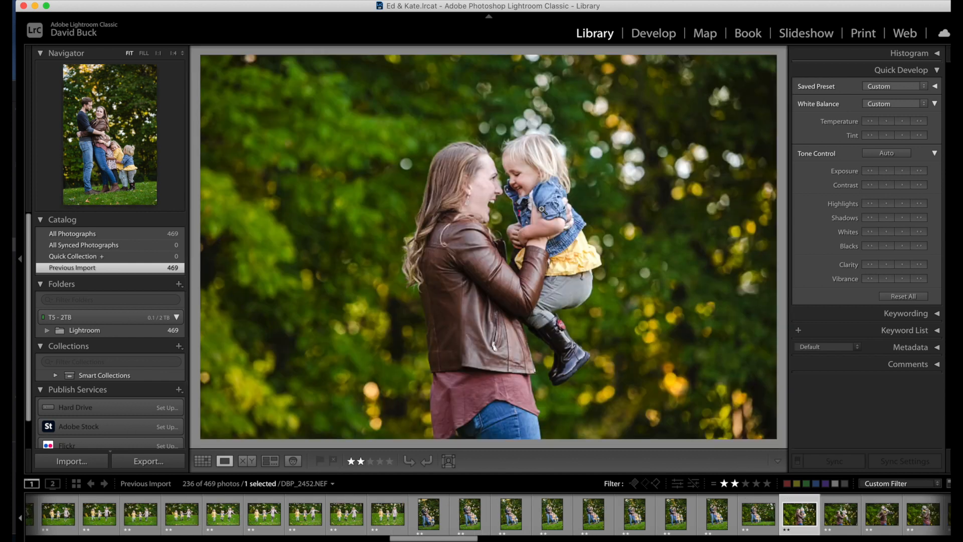
key("g")
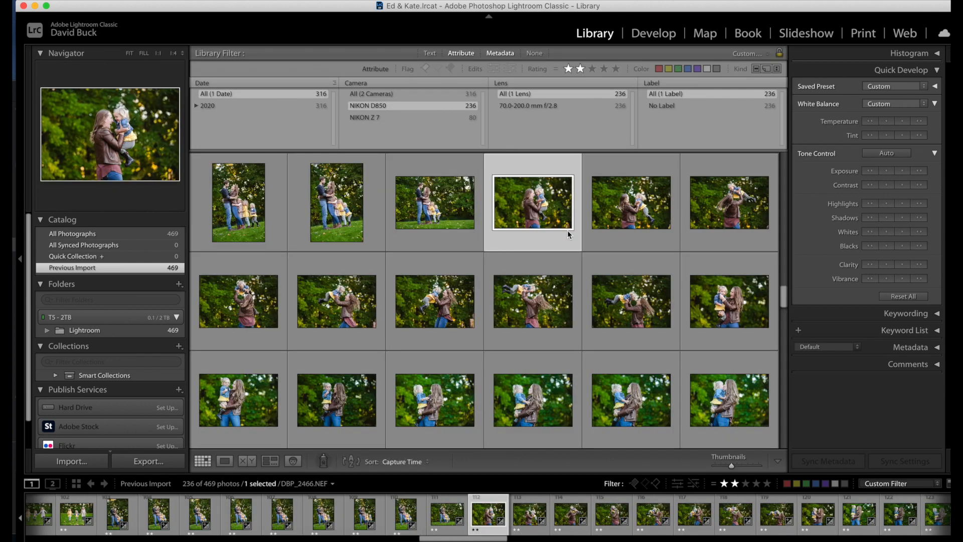
- Synchronize photo 120's develop settings to photos 121 through 138, and clear the selection
scroll(573, 259, "down", 1)
left_click(722, 262)
scroll(657, 296, "down", 5)
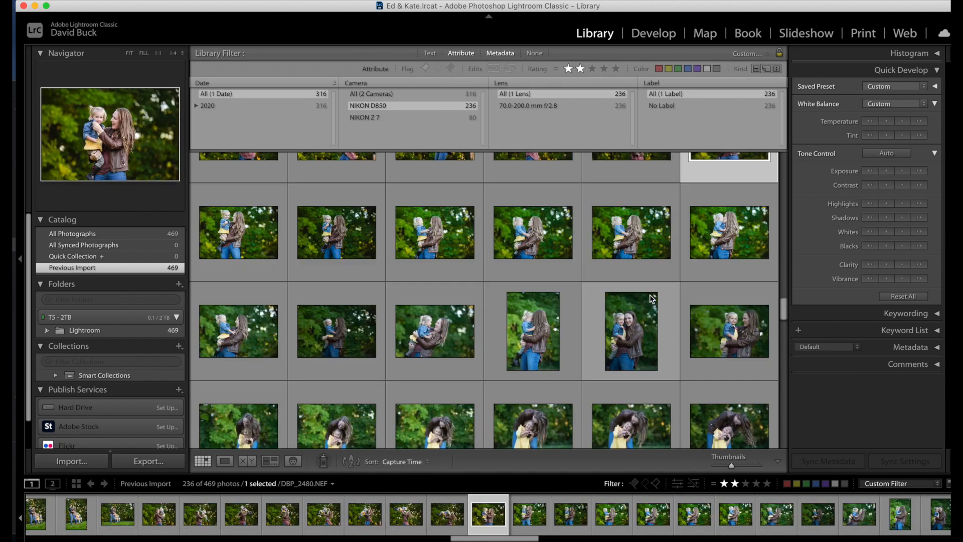
left_click(708, 296, "shift")
key("super+shift+v")
key("super+d")
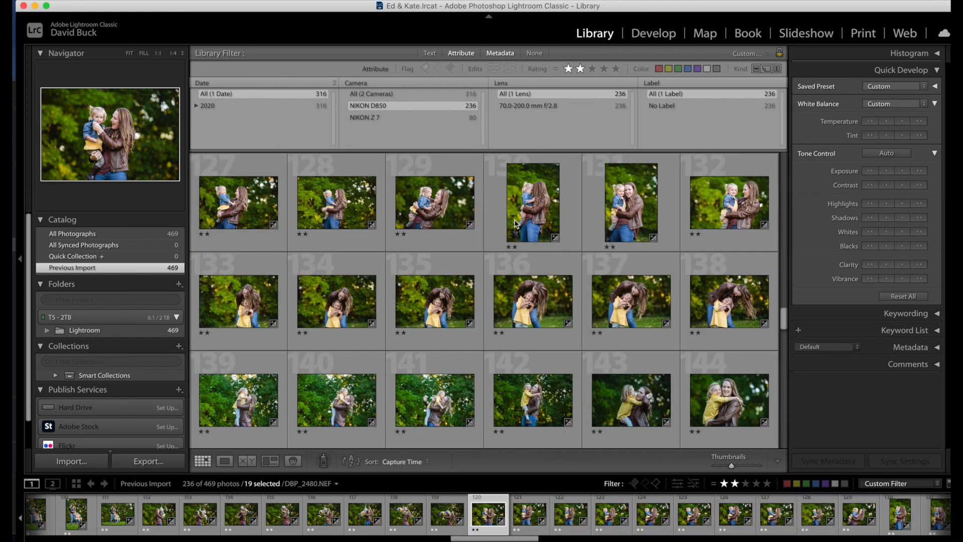
- Lower the exposure of photos 130 through 132 as a group, and lower photo 129's exposure by one small increment
left_click(643, 217)
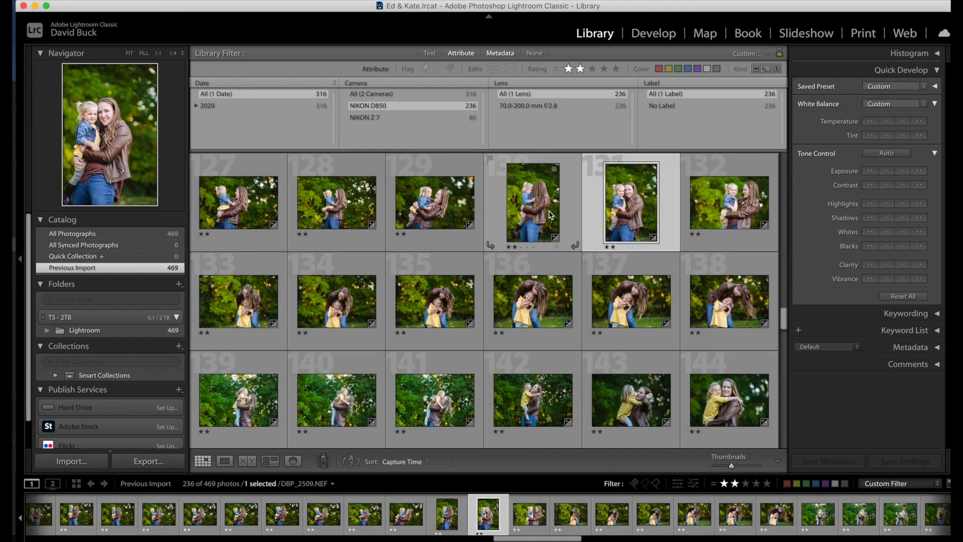
left_click(550, 215, "super")
left_click(727, 203, "super")
left_click(870, 171)
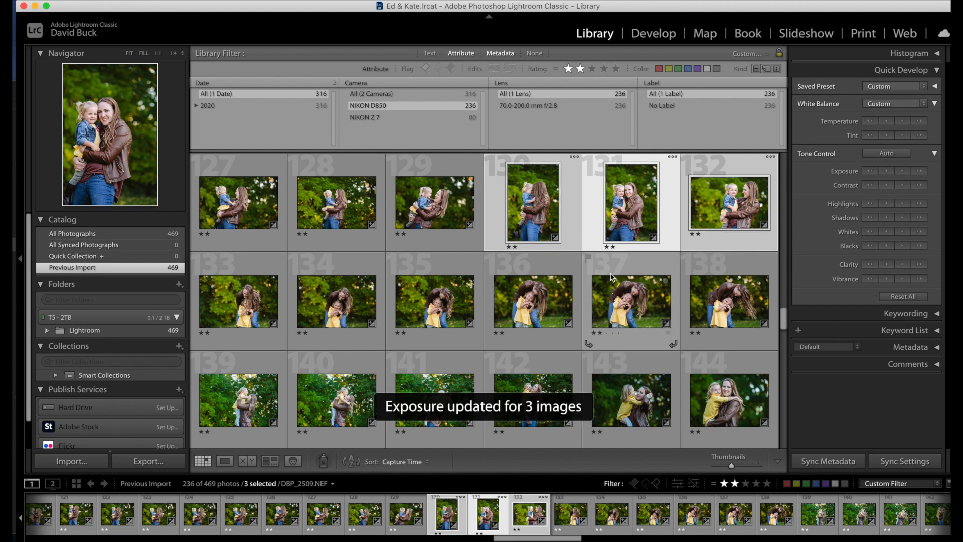
left_click(441, 219)
left_click(888, 172)
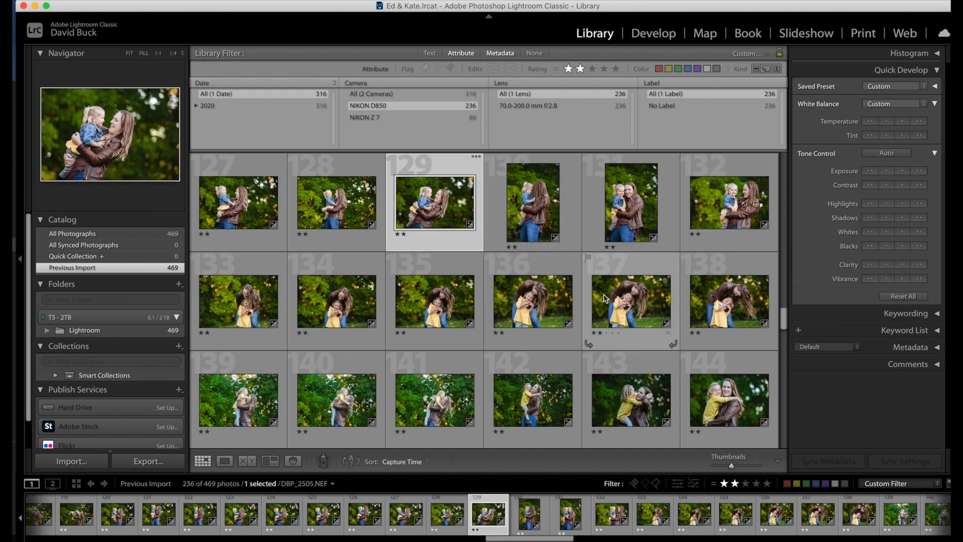
- Check photos 133 and 138 enlarged, and synchronize photo 138's develop settings and total exposure to photos 139 through 150
scroll(616, 295, "down", 1)
double_click(253, 286)
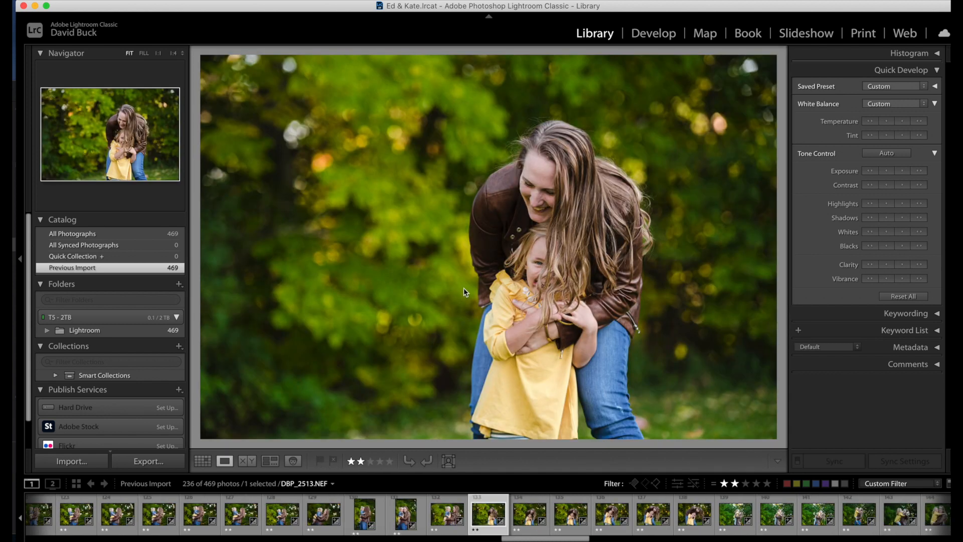
key("g")
double_click(737, 294)
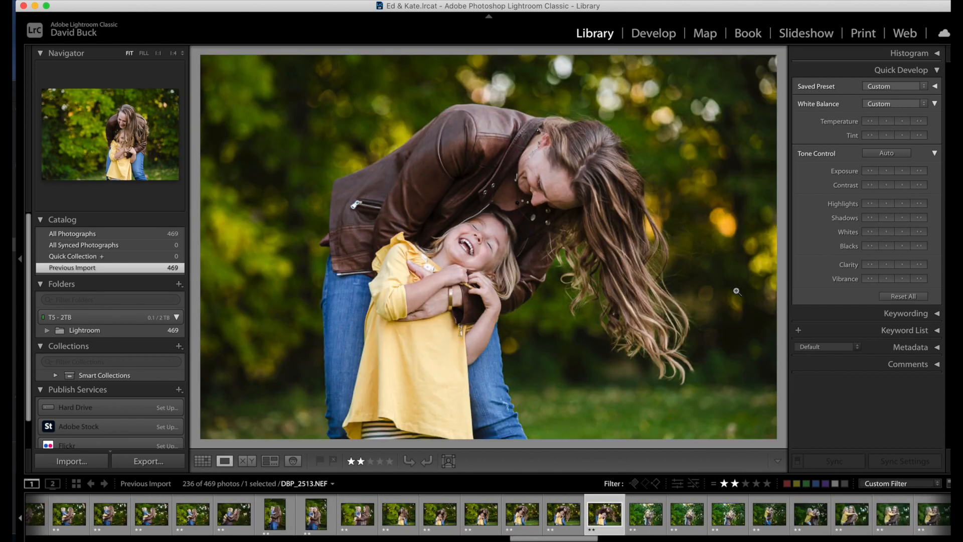
key("g")
scroll(706, 290, "down", 3)
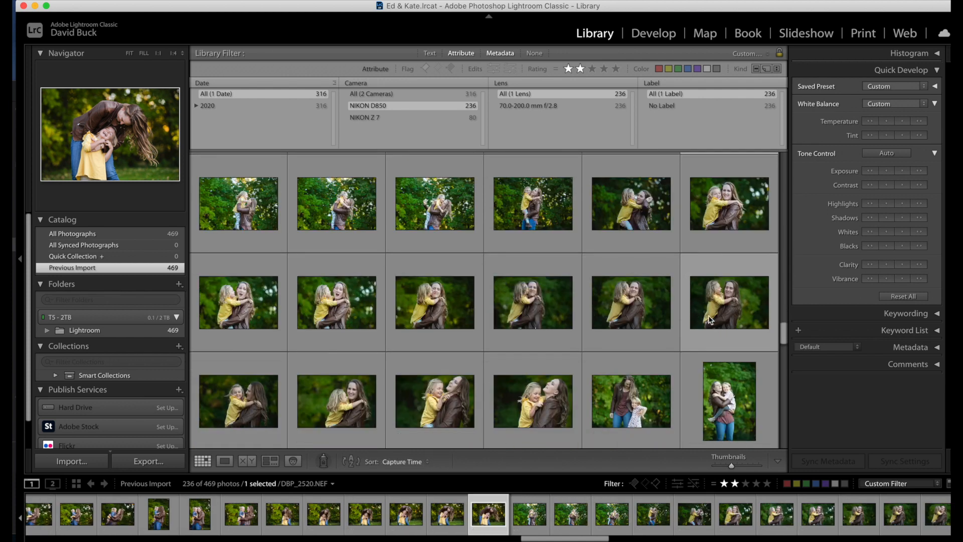
left_click(717, 306, "shift")
key("super+shift+s")
key("Return")
key("super+alt+shift+m")
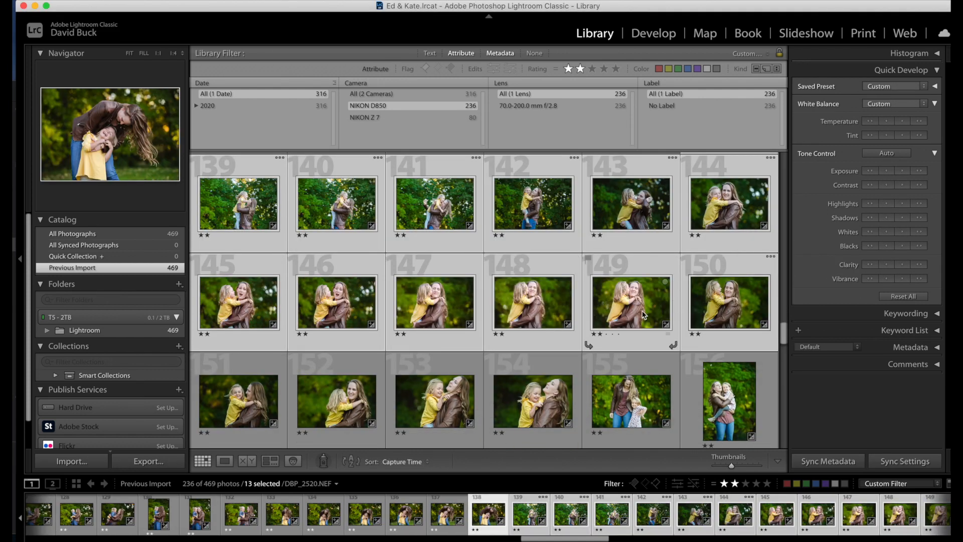
- Lower the exposure of photos 143 through 150 by one small increment, and check photos 150 and 142 enlarged
double_click(720, 309)
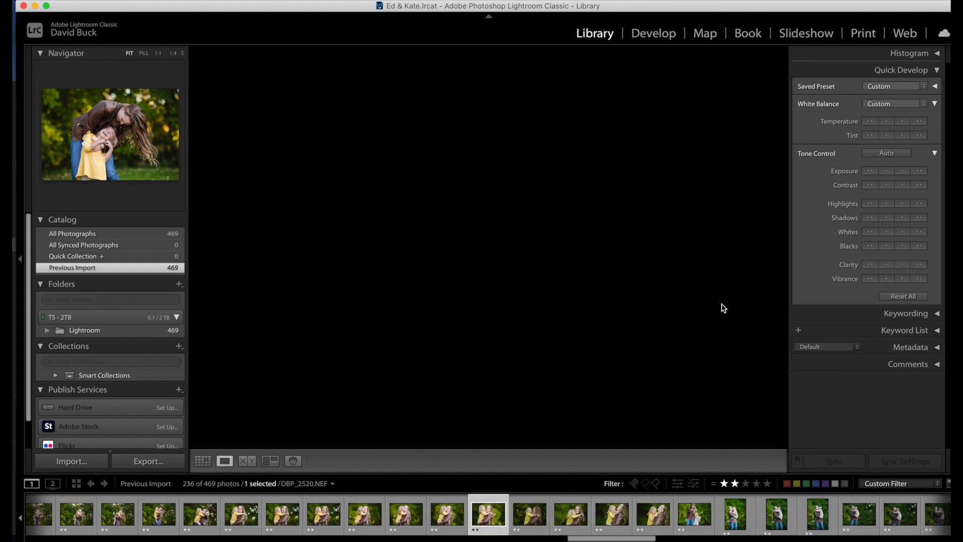
key("g")
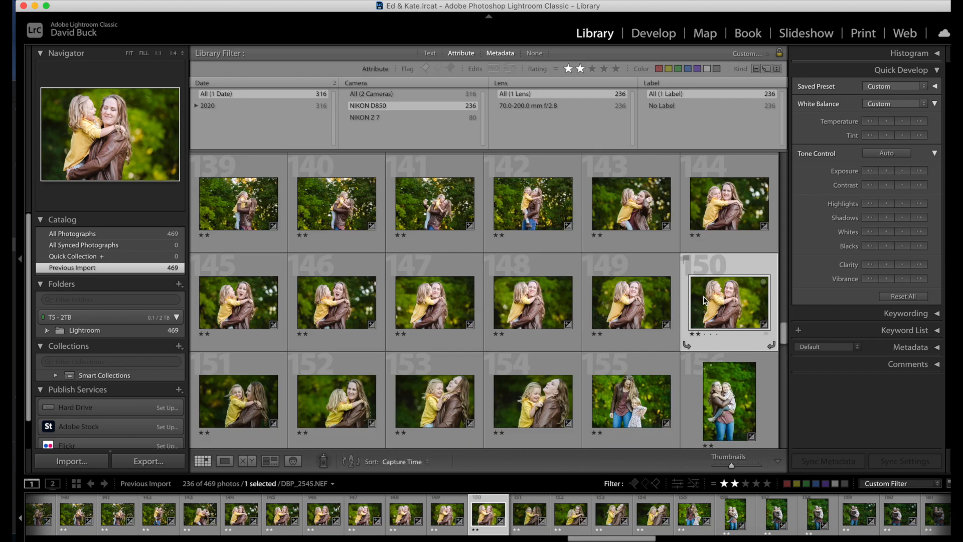
left_click(629, 200, "shift")
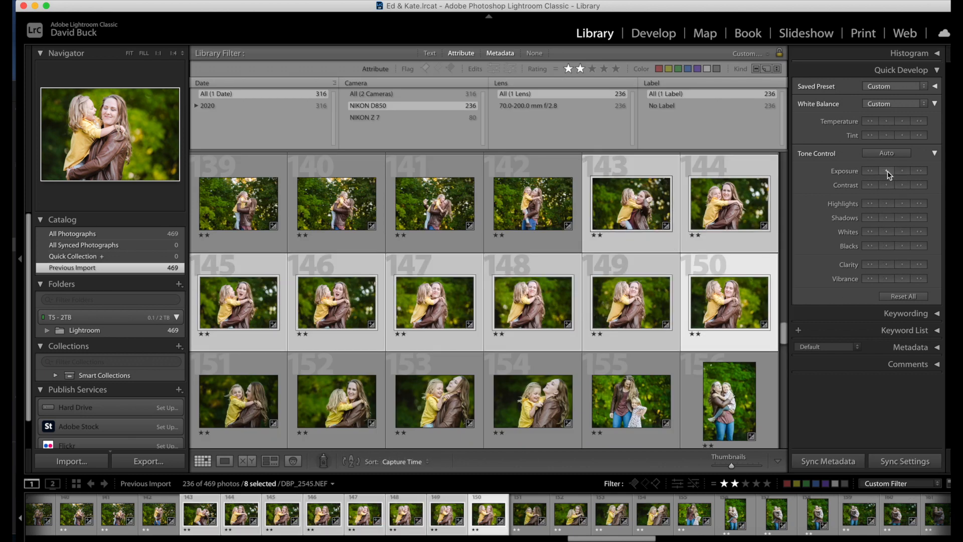
left_click(888, 172)
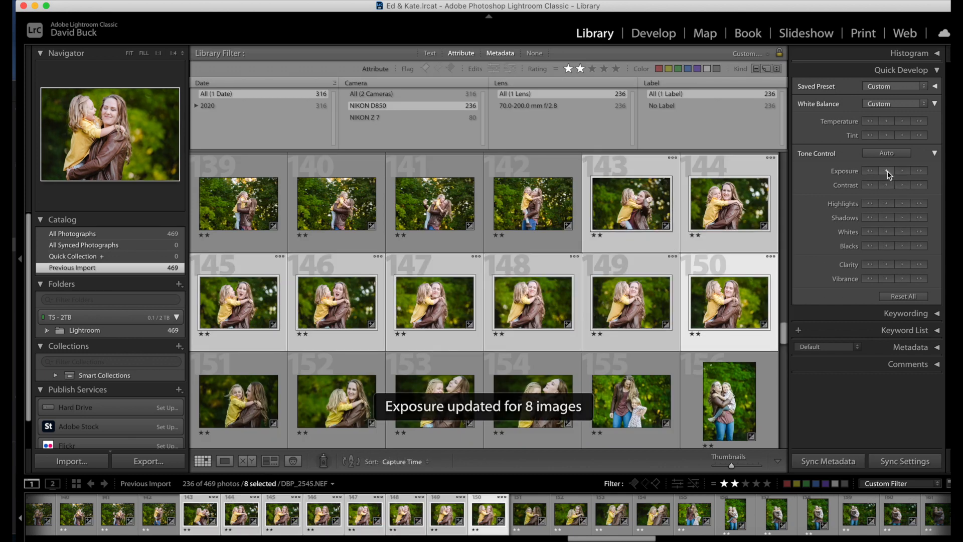
left_click(713, 309)
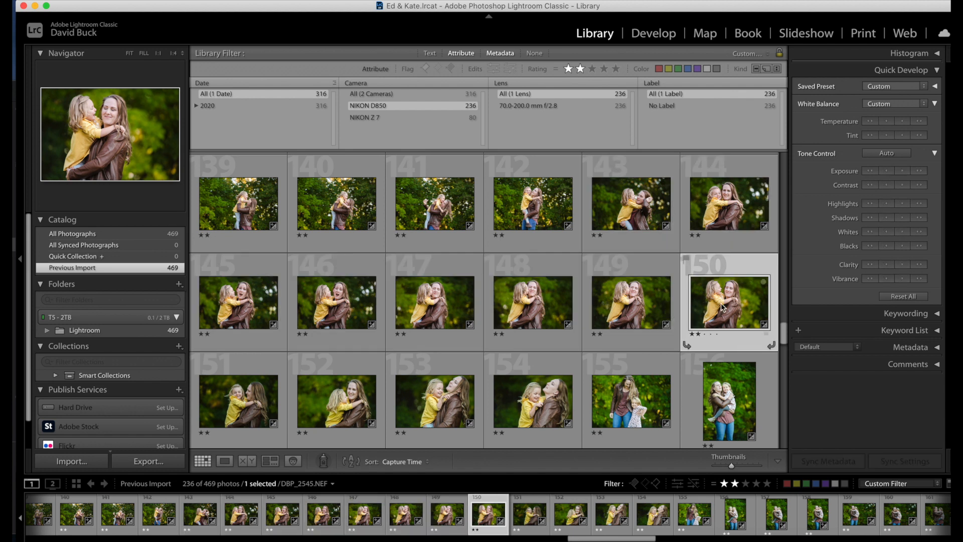
double_click(722, 307)
double_click(535, 277)
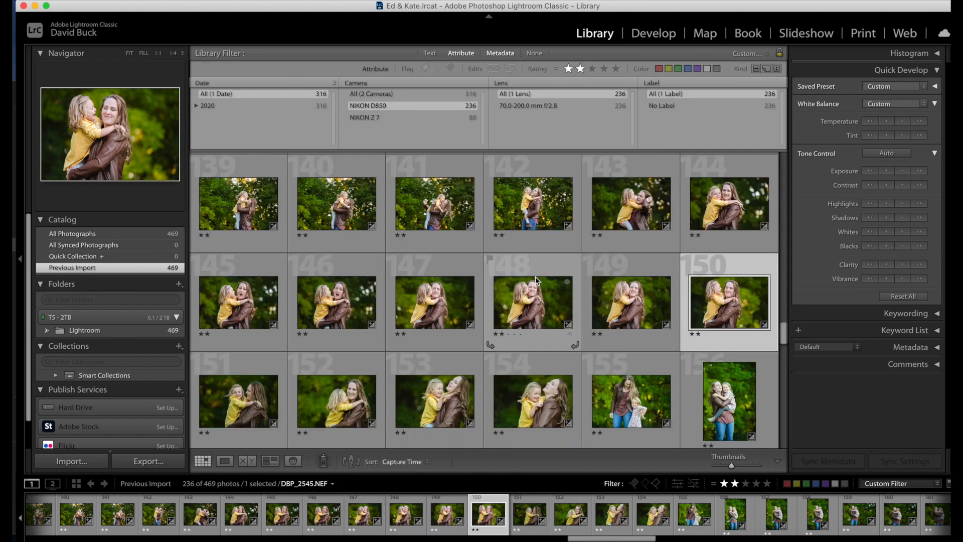
left_click(535, 258)
key("e")
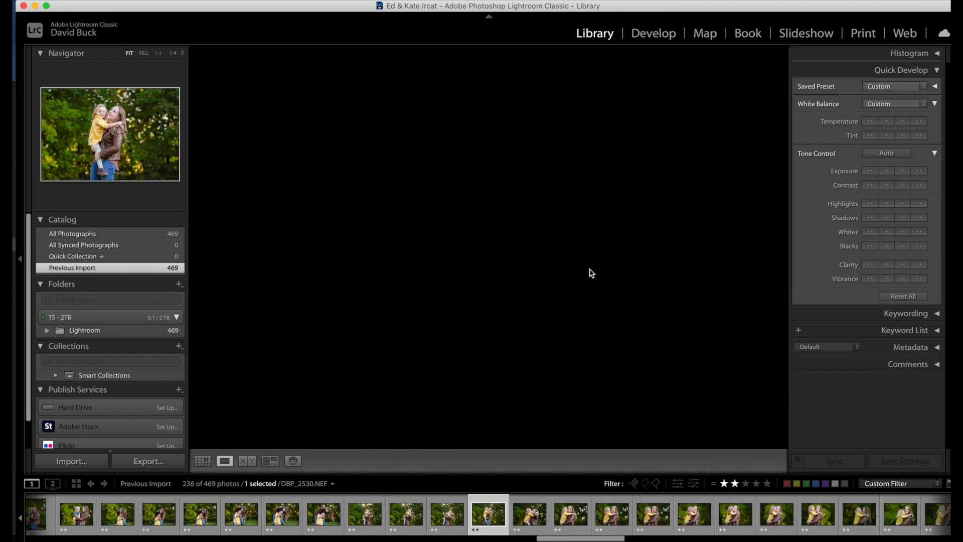
key("g")
- Synchronize photo 150's develop settings to photos 151 through 162, match their total exposures, and check photo 162 enlarged
scroll(537, 305, "down", 2)
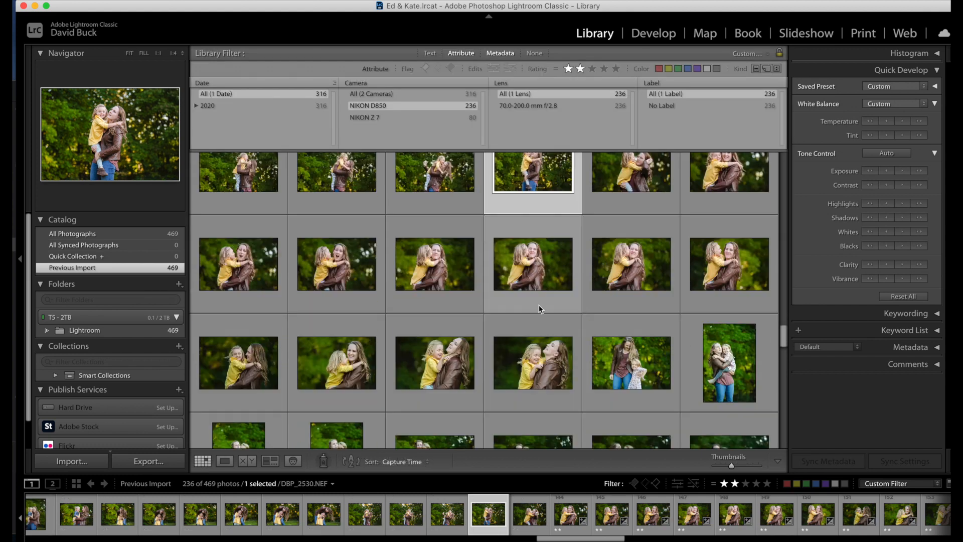
left_click(721, 274)
scroll(722, 275, "down", 4)
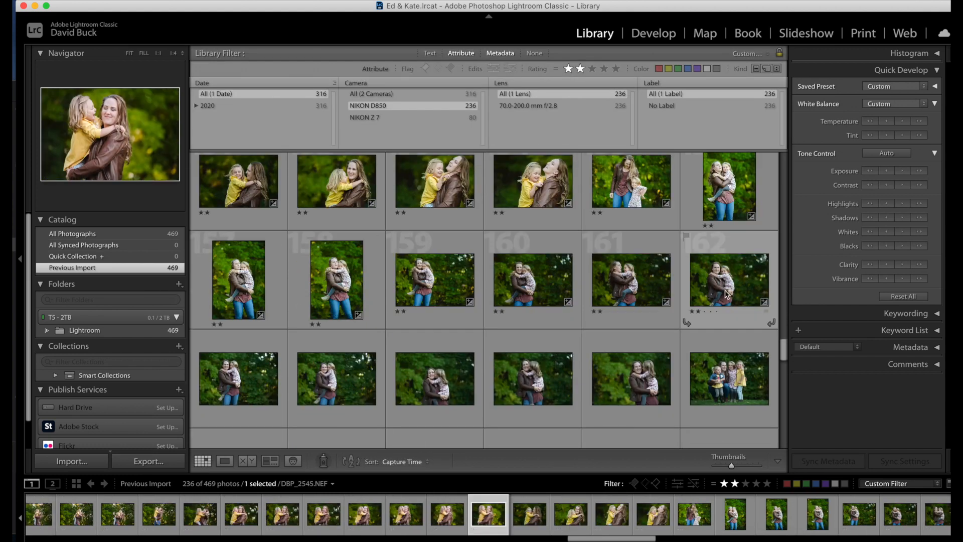
left_click(725, 293, "shift")
key("super+shift+s")
key("Return")
key("alt+shift+super+m")
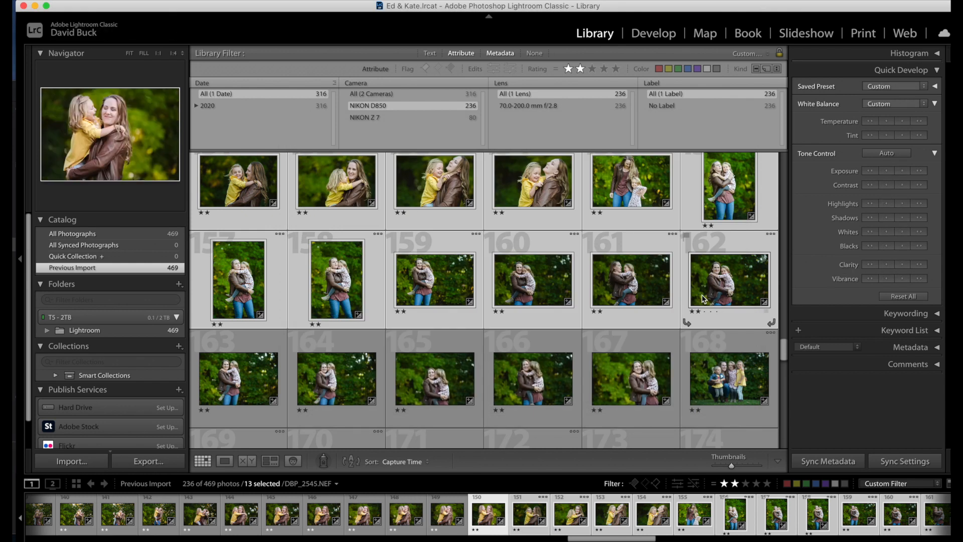
scroll(702, 294, "down", 1)
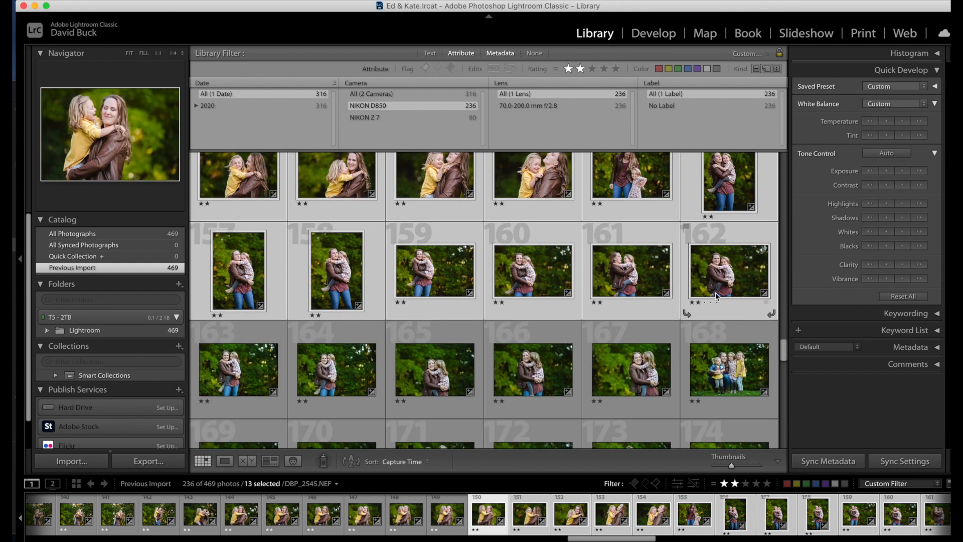
double_click(724, 275)
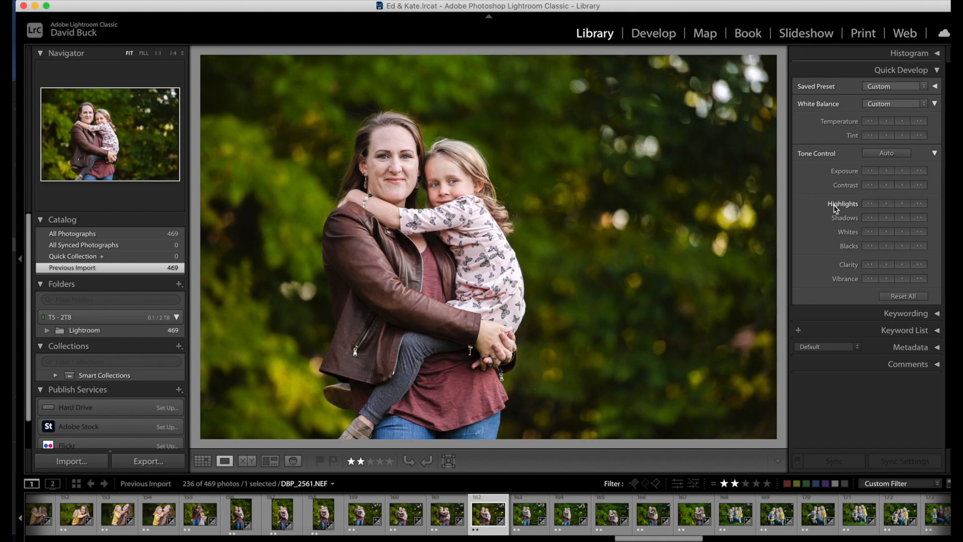
key("g")
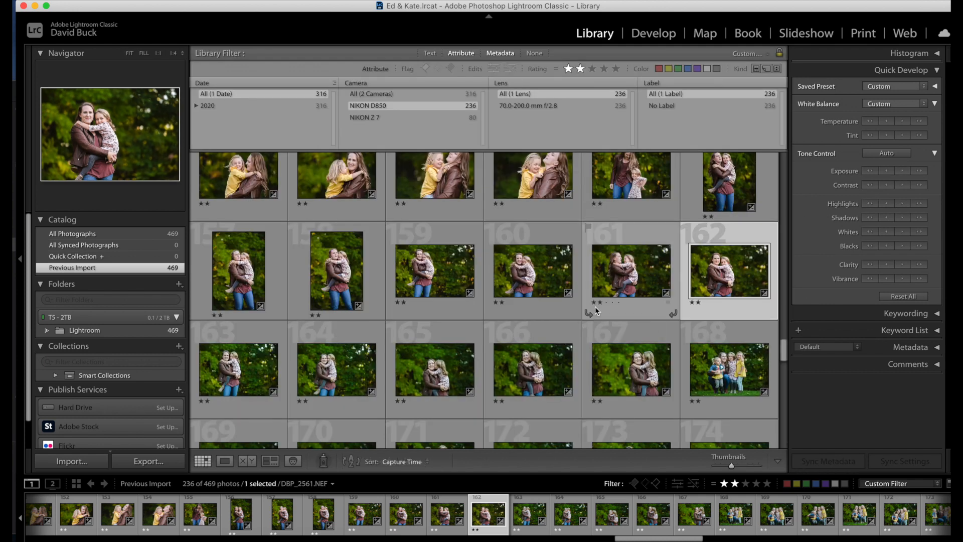
- Synchronize photo 162's develop settings to photos 155 through 161, and check photo 158 enlarged
scroll(615, 281, "up", 3)
left_click(622, 261, "shift")
key("super+shift+s")
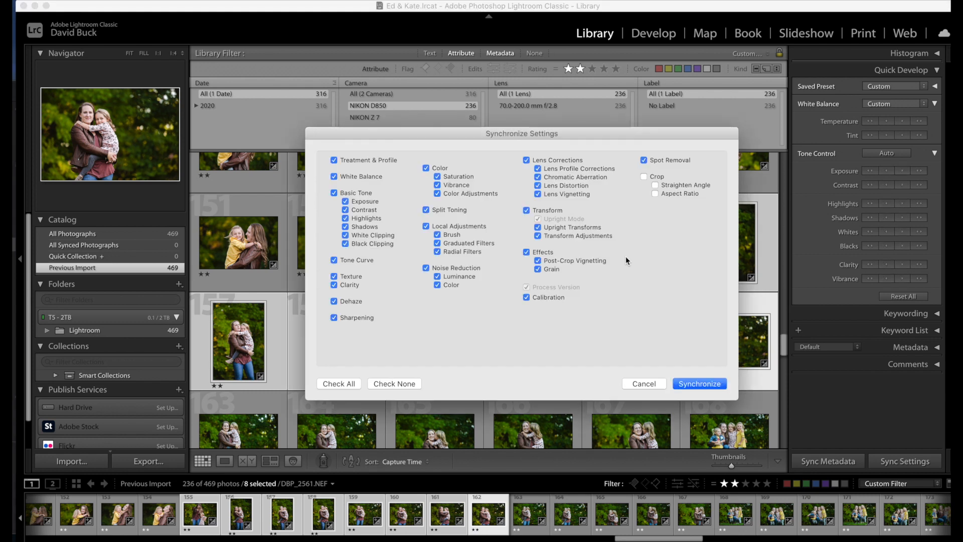
key("Return")
scroll(663, 259, "down", 2)
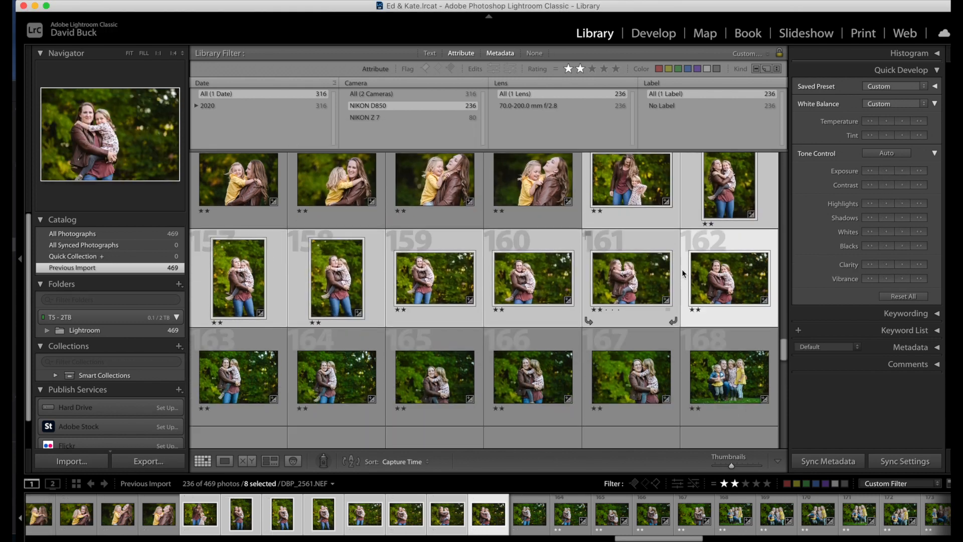
left_click(712, 283)
scroll(714, 280, "down", 1)
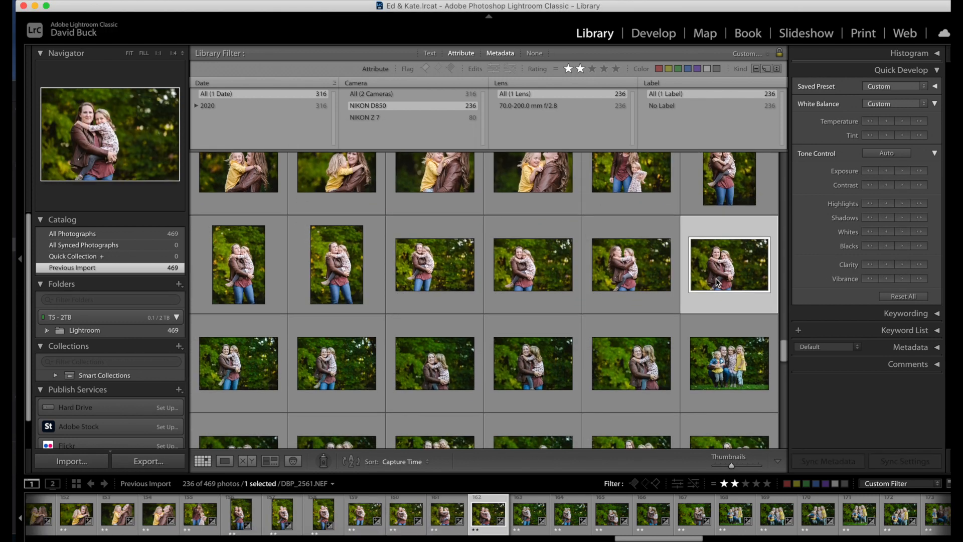
double_click(328, 278)
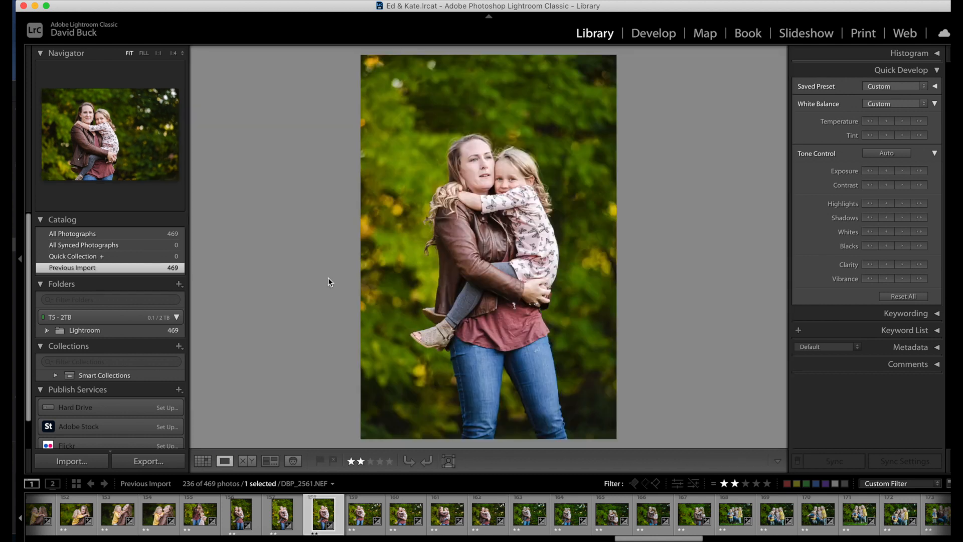
key("g")
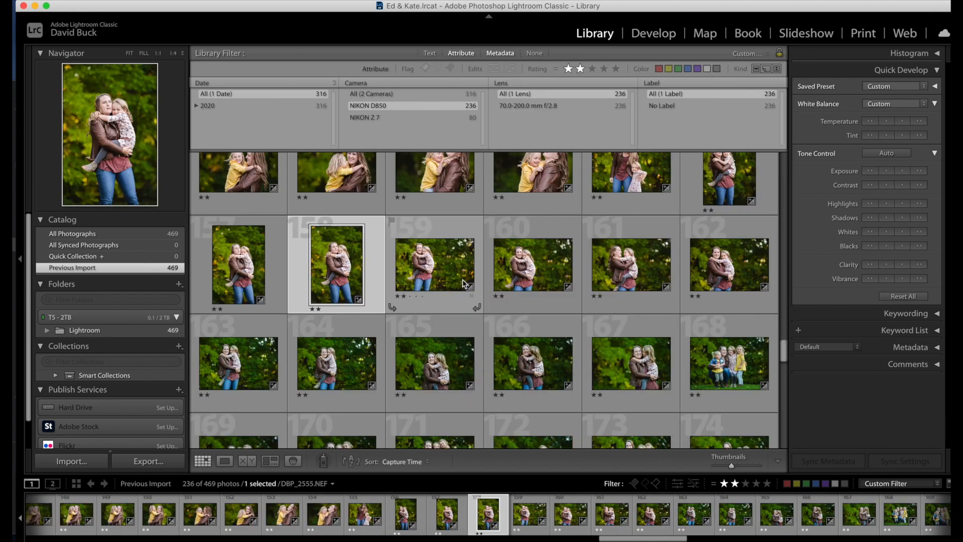
- Lower the exposure of photos 156 through 160 as a group, and check photo 158 enlarged
left_click(538, 280)
scroll(538, 280, "up", 1)
left_click(757, 189, "shift")
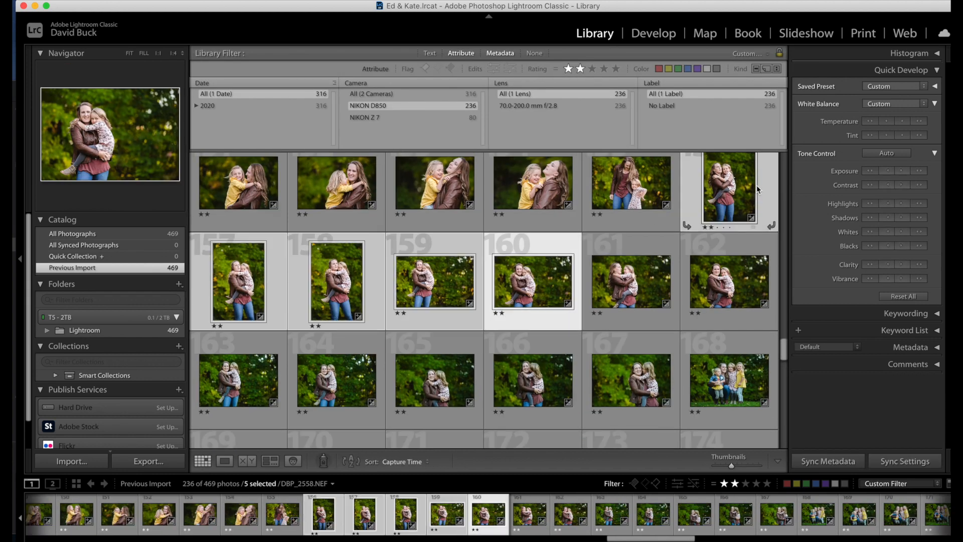
scroll(637, 305, "down", 2)
key("alt+shift+super+m")
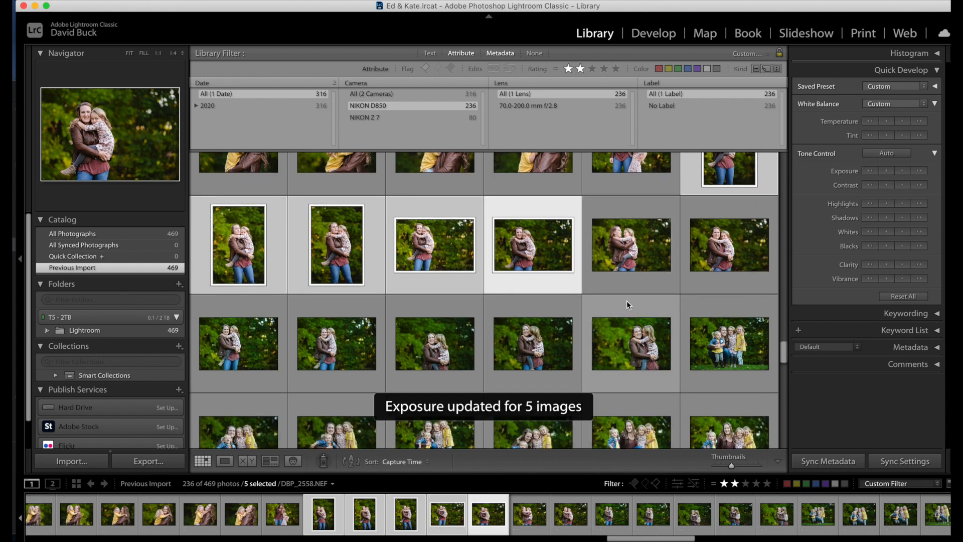
left_click(576, 290)
double_click(320, 256)
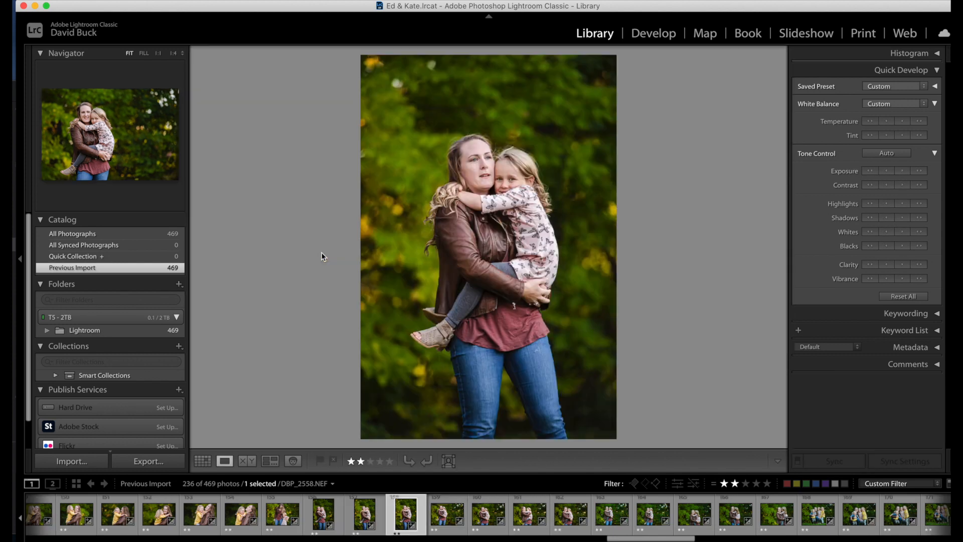
key("g")
- Synchronize photo 162's develop settings to photos 163 through 174, and check photo 163 enlarged
left_click(726, 248)
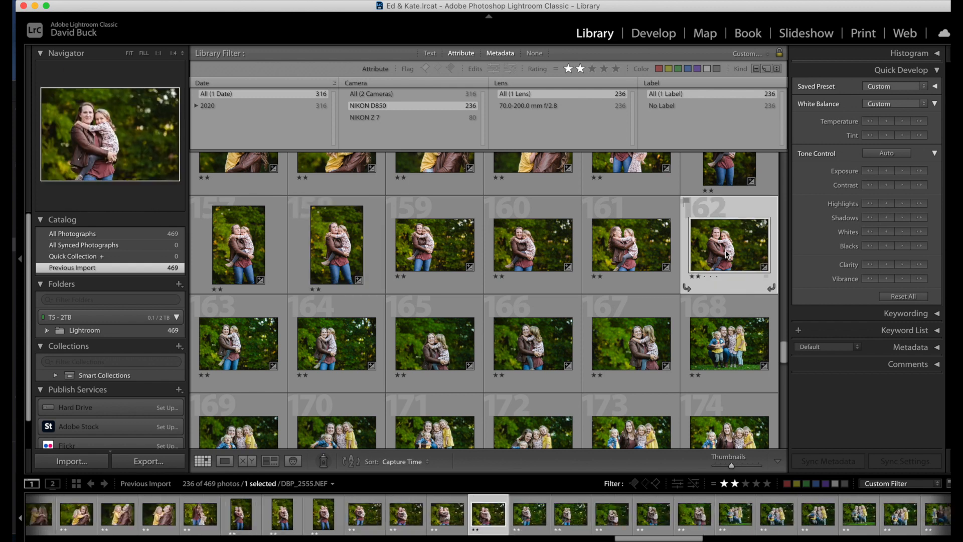
scroll(725, 249, "down", 3)
left_click(723, 337, "shift")
key("shift+super+s")
key("Return")
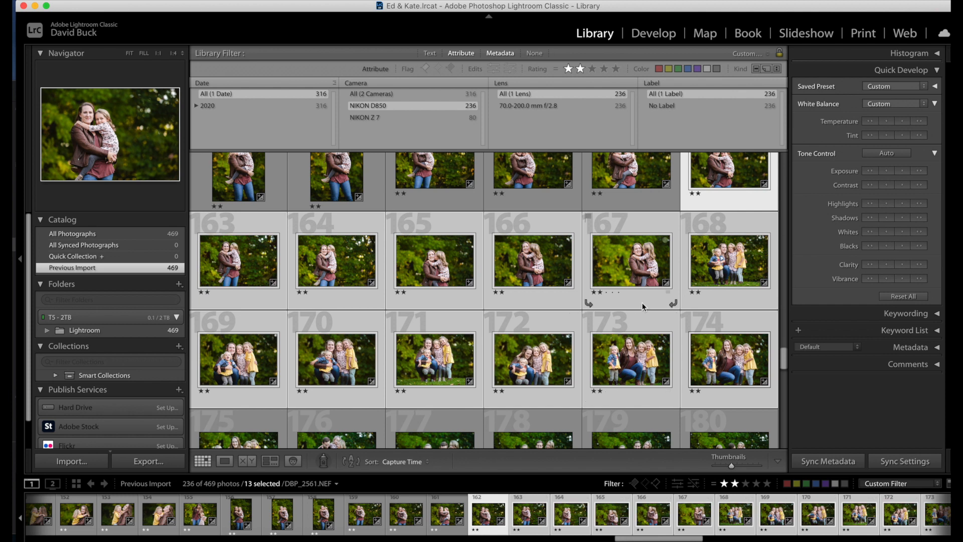
double_click(238, 259)
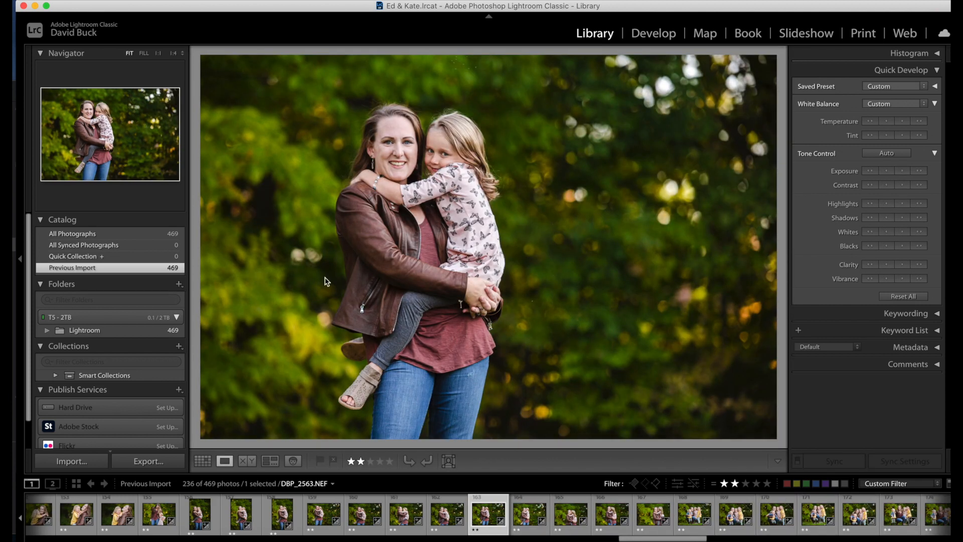
key("g")
- Synchronize photo 174's develop settings to photos 175 through 198, and match their total exposures
scroll(671, 306, "down", 3)
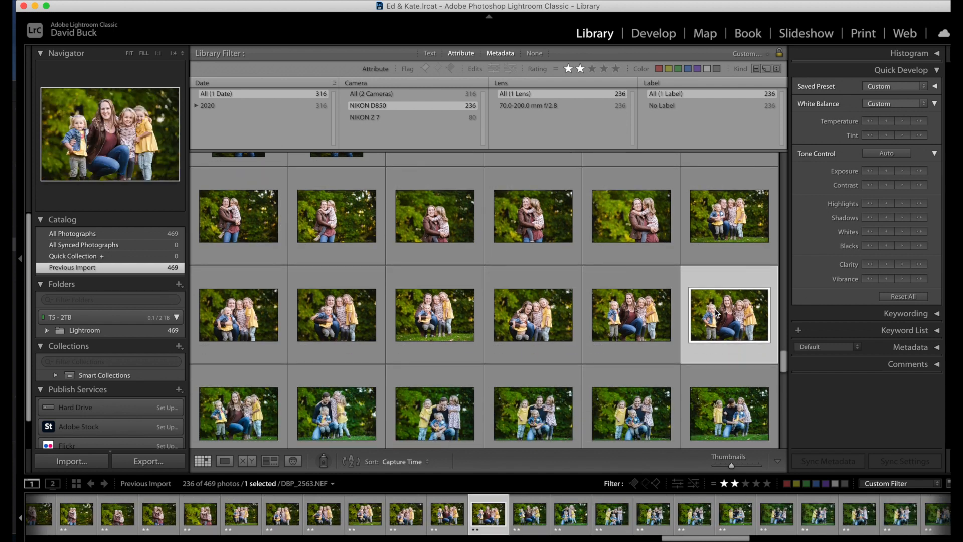
scroll(716, 313, "down", 5)
left_click(728, 319, "shift")
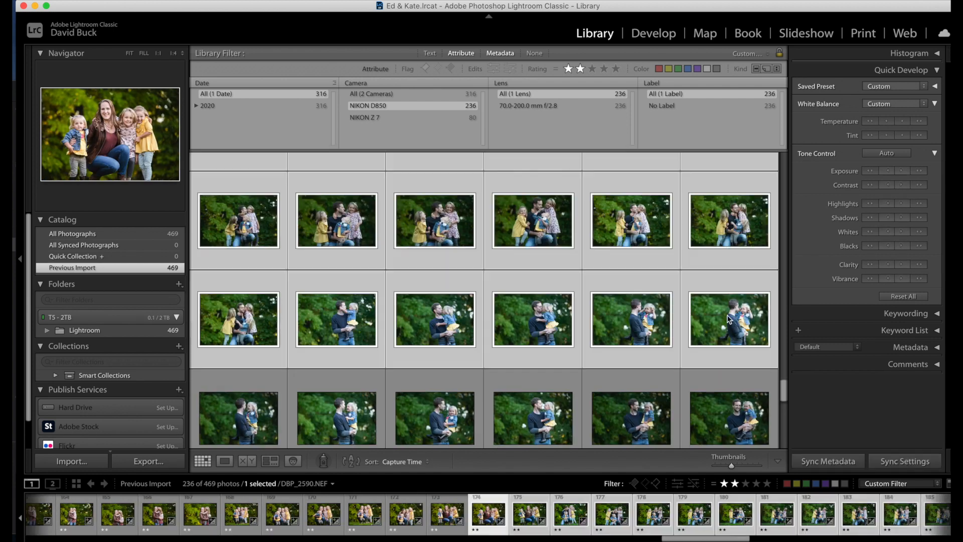
key("shift+super+s")
key("Return")
key("alt+shift+super+m")
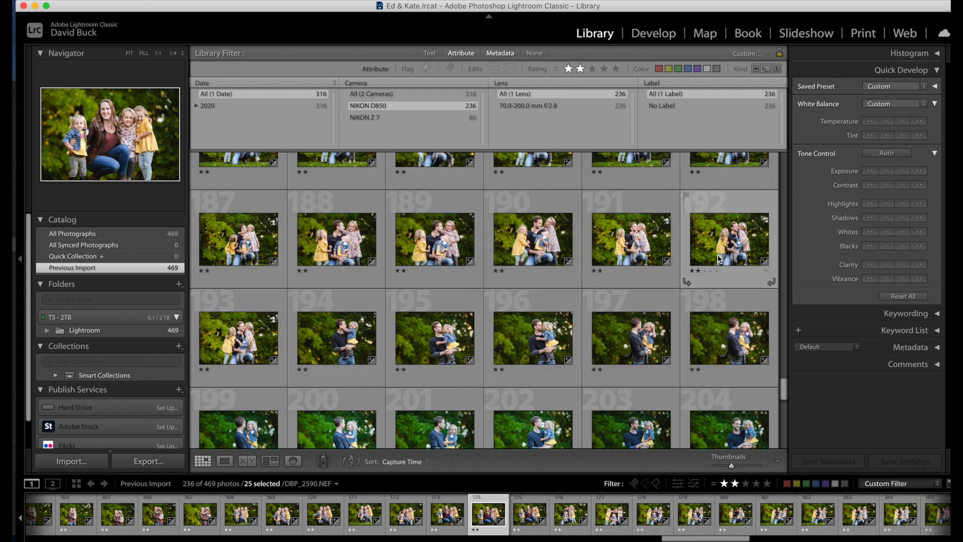
- Check photo 192 enlarged, and lower the exposure of photos 187 through 193 by one small increment
double_click(717, 254)
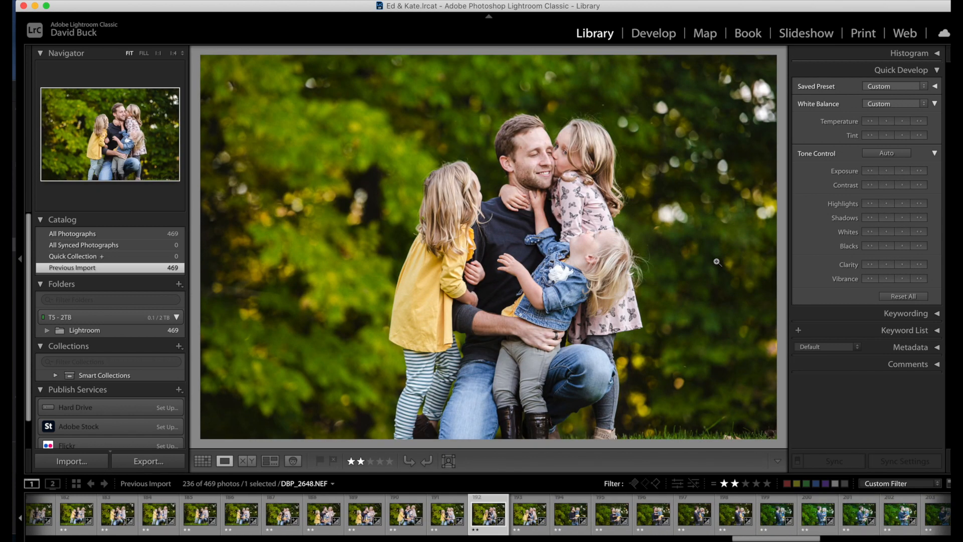
key("g")
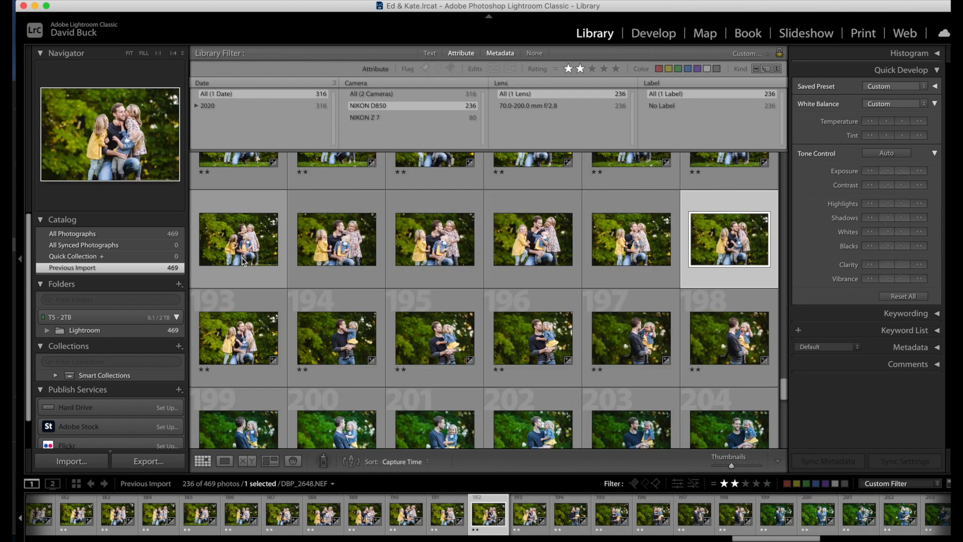
left_click(243, 253, "shift")
left_click(244, 352, "shift")
left_click(885, 171)
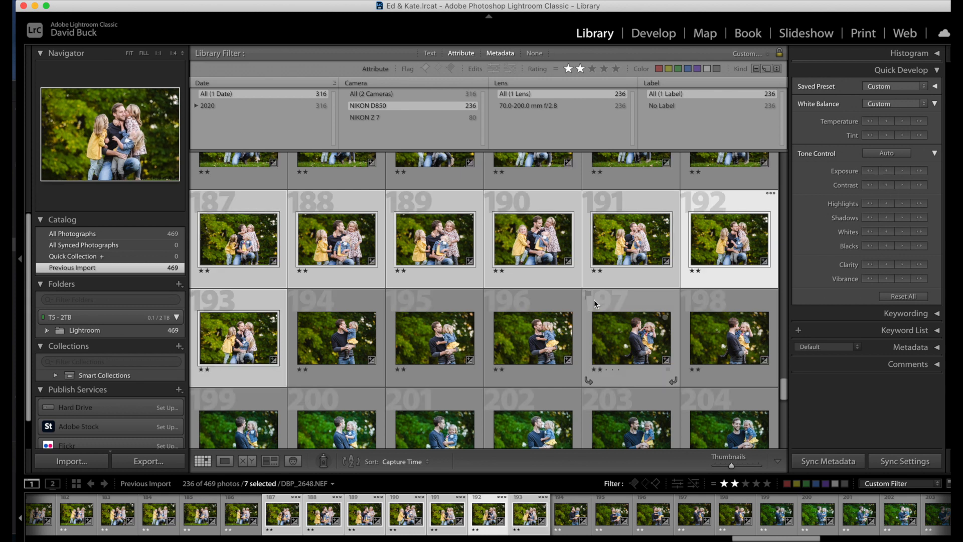
- Lower the exposure of photos 168 through 186 as a group
scroll(612, 288, "up", 3)
left_click(697, 258)
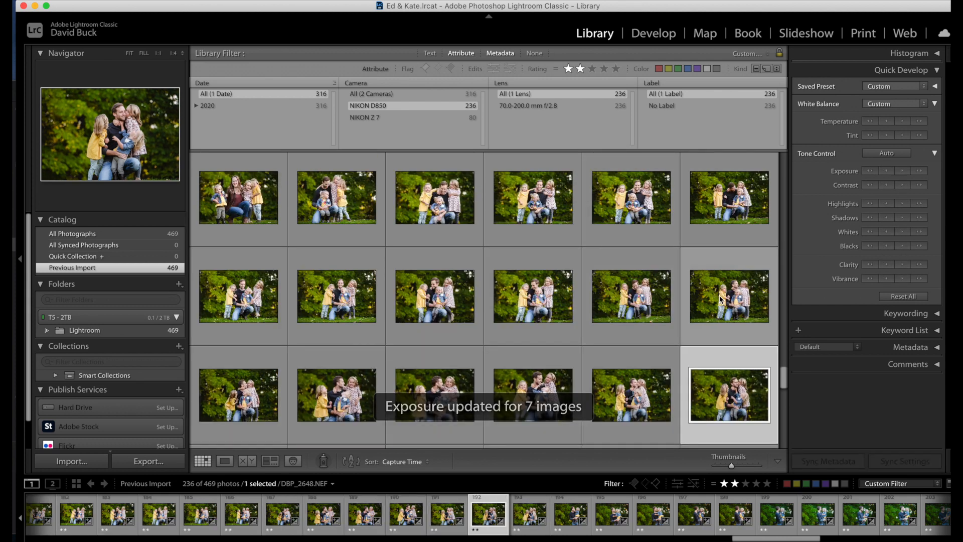
scroll(516, 320, "up", 3)
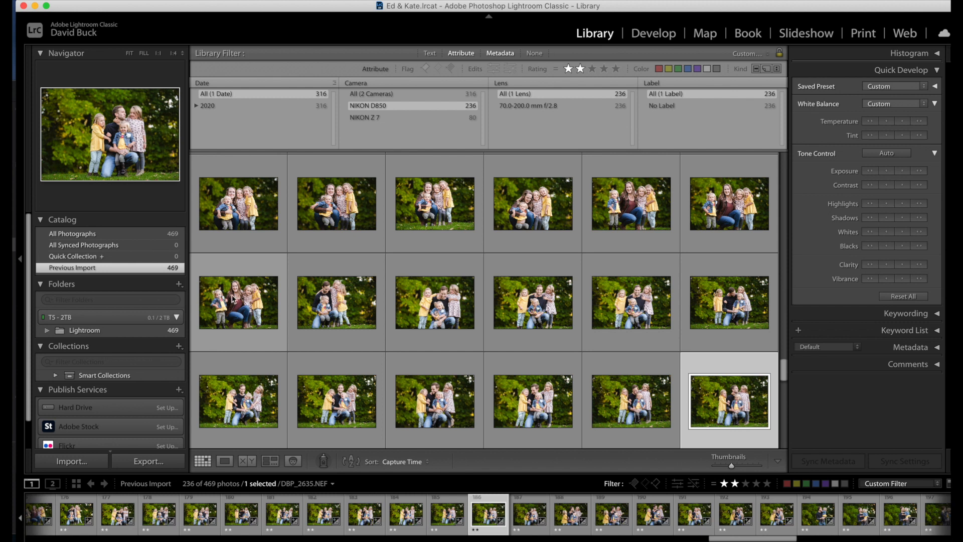
left_click(255, 220, "shift")
scroll(305, 241, "up", 3)
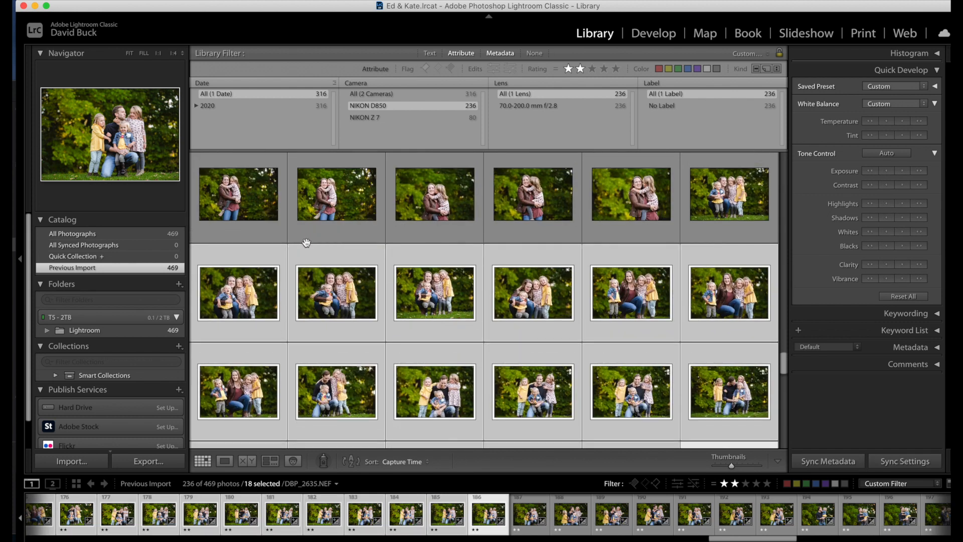
left_click(762, 189, "shift")
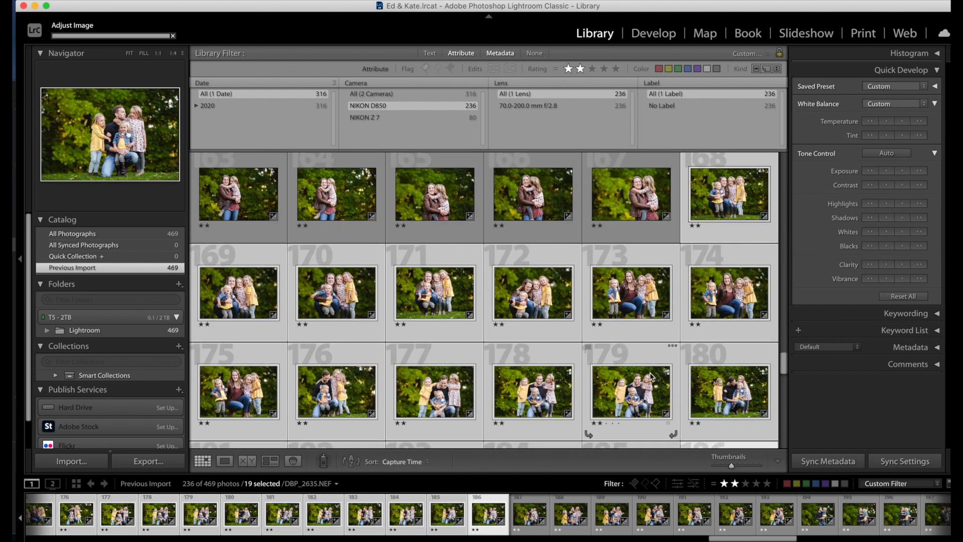
- Synchronize photo 198's develop settings to photos 199 through 222, and match their total exposures
scroll(650, 377, "down", 8)
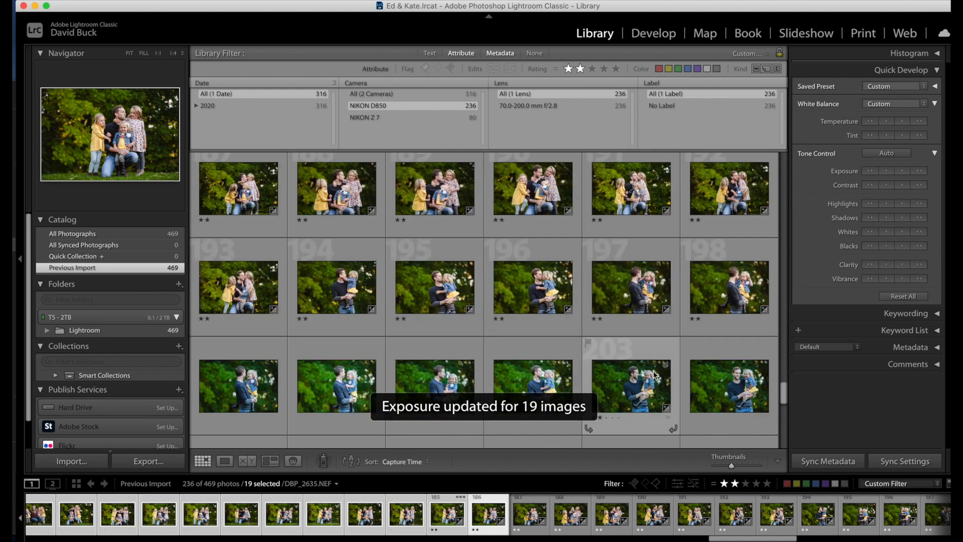
scroll(653, 374, "down", 1)
left_click(724, 298)
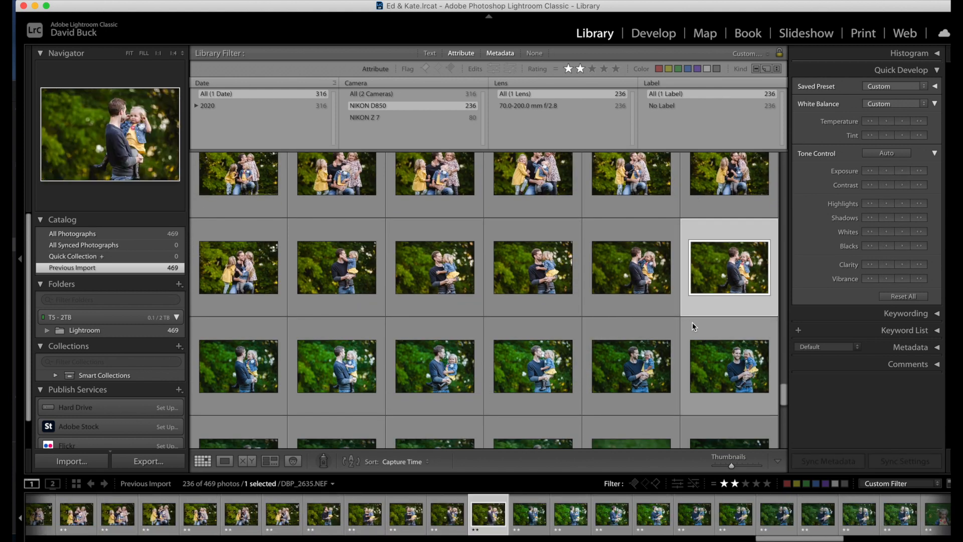
scroll(693, 324, "down", 7)
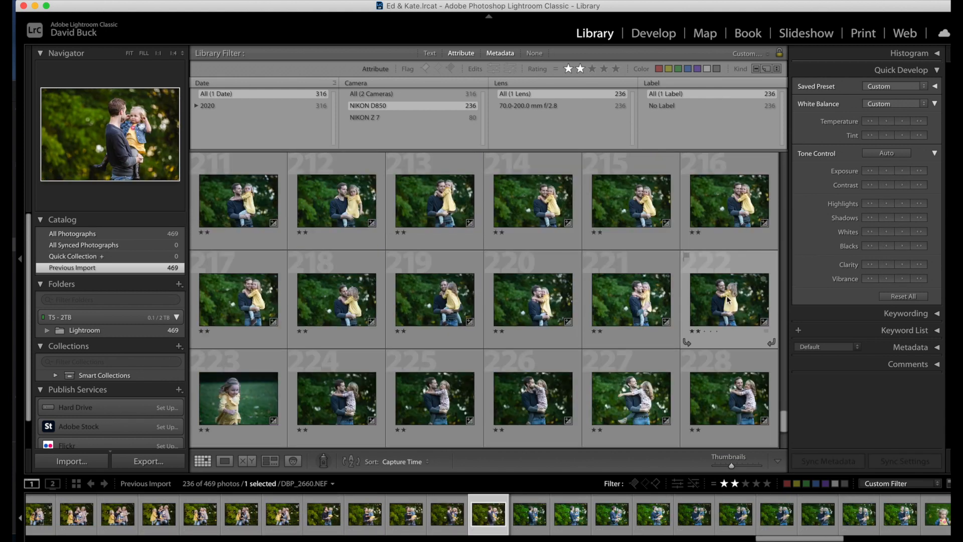
left_click(727, 299, "shift")
key("shift+super+s")
key("Return")
key("alt+shift+super+m")
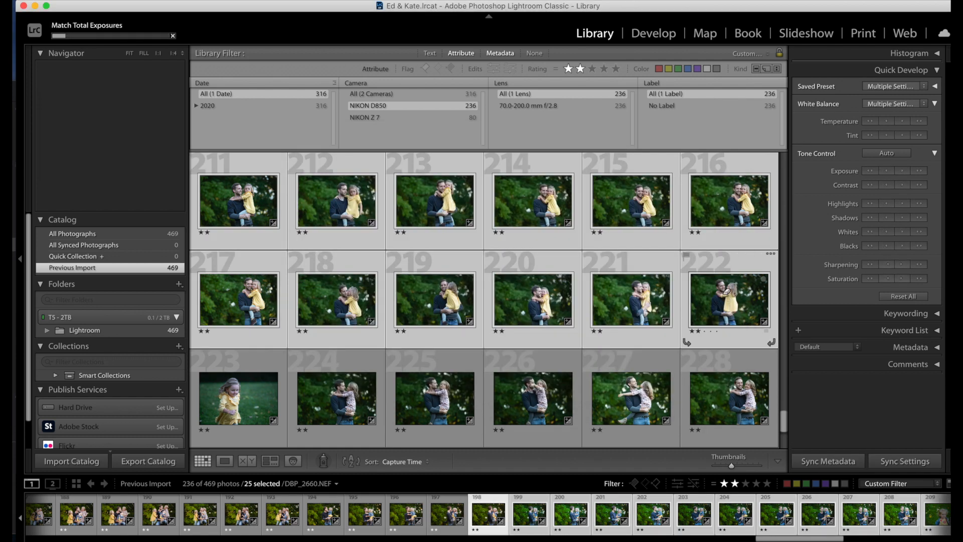
scroll(691, 297, "up", 1)
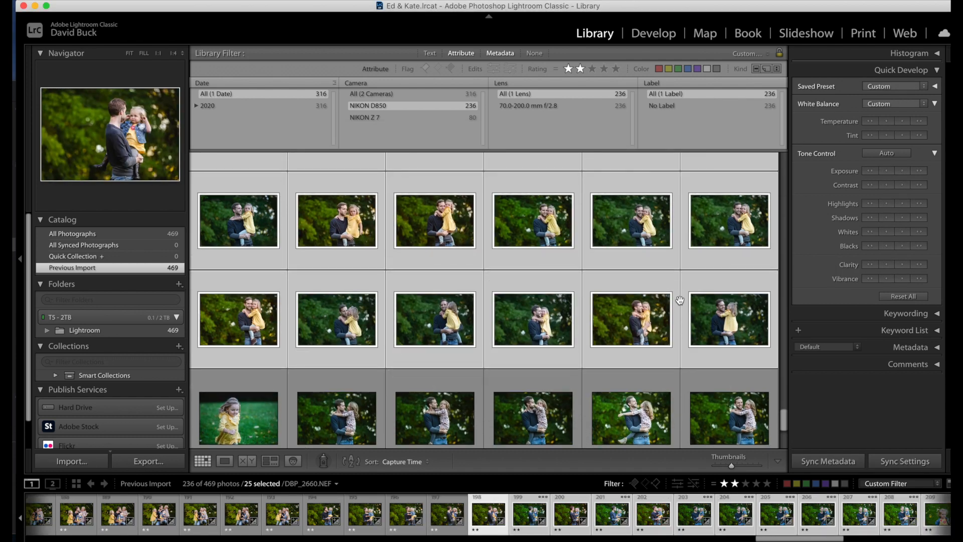
- Apply photo 222's develop settings to photos 223 through 236, and clear the group selection
left_click(724, 317)
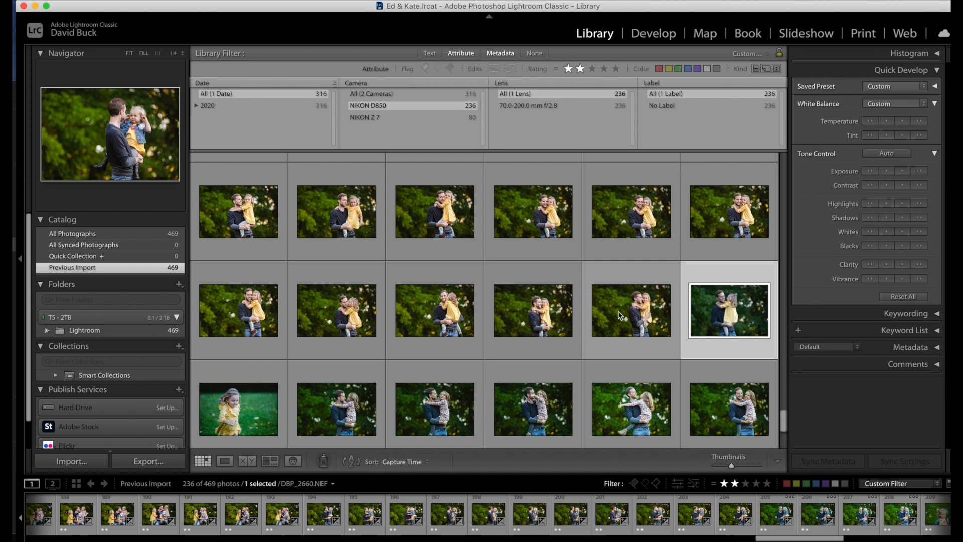
scroll(618, 310, "down", 5)
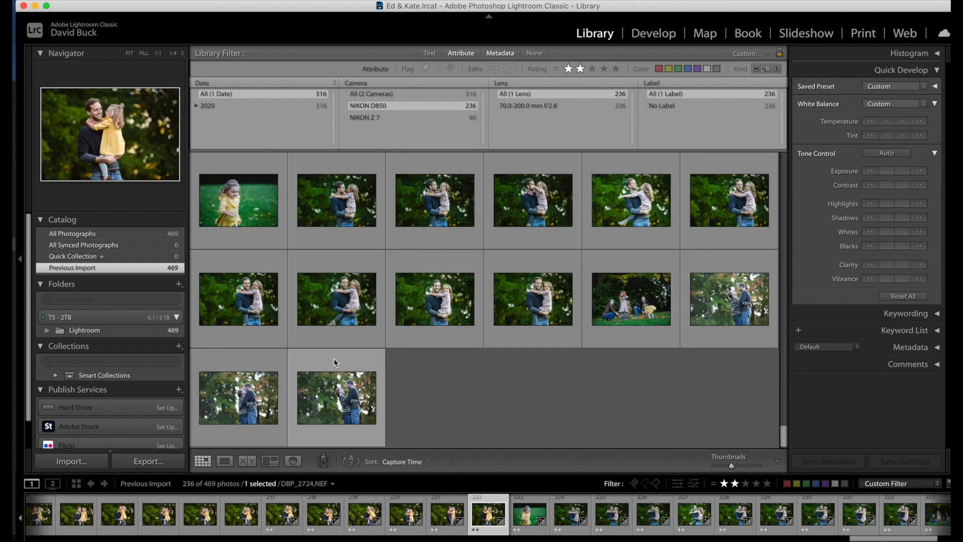
left_click(360, 391, "shift")
key("super+shift+v")
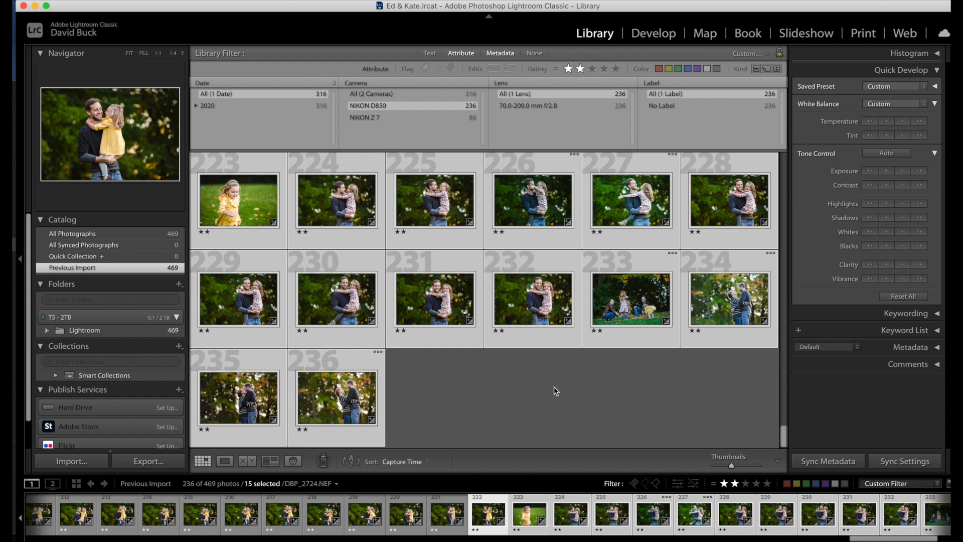
left_click(522, 385)
scroll(507, 379, "up", 1)
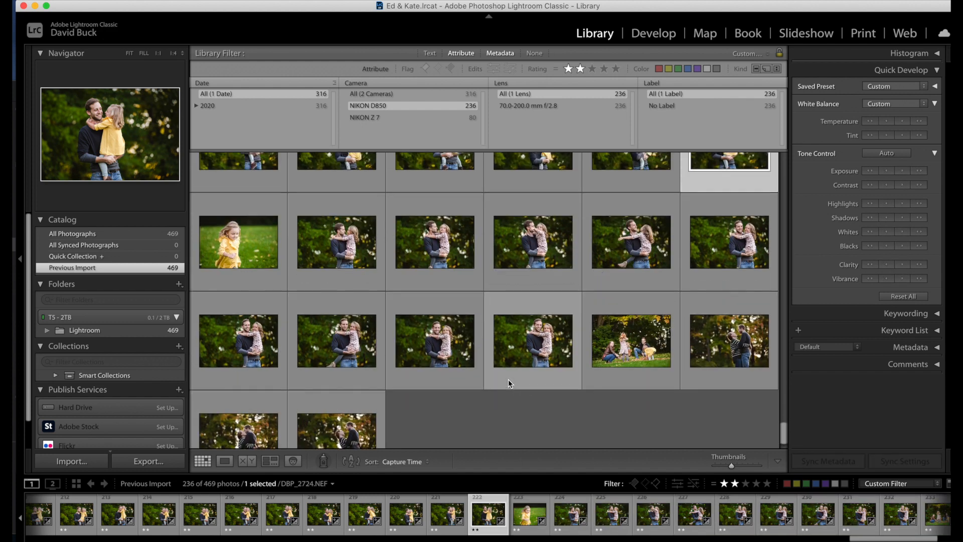
- Check photos 233 and 231 enlarged, and return to the grid
double_click(629, 357)
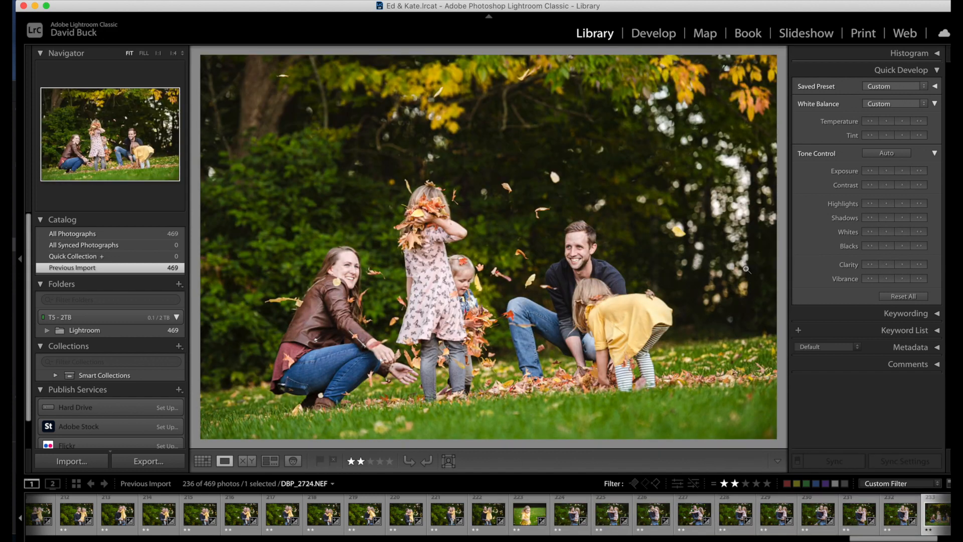
key("Left")
key("Left")
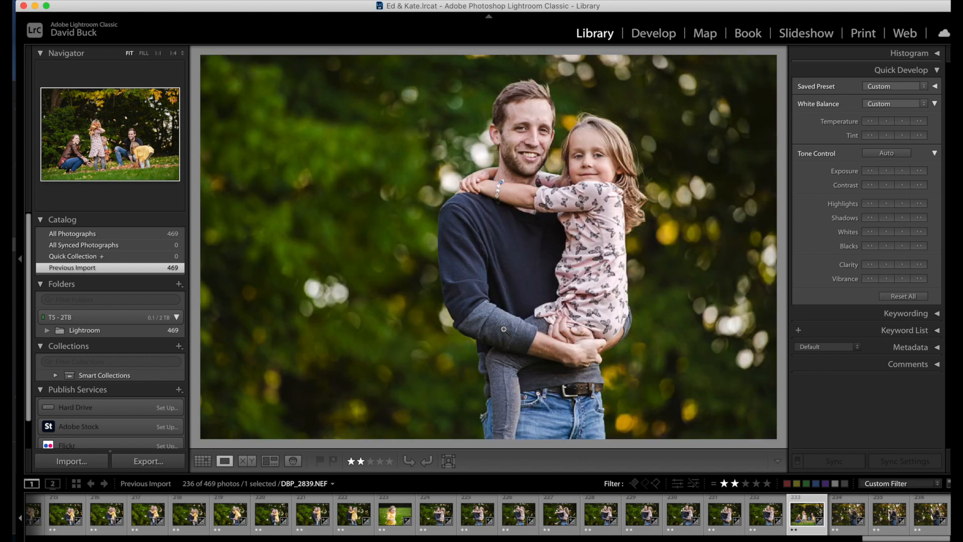
key("g")
- Enlarge photo 223 of the girl in the yellow dress and lower its exposure
left_click(228, 255)
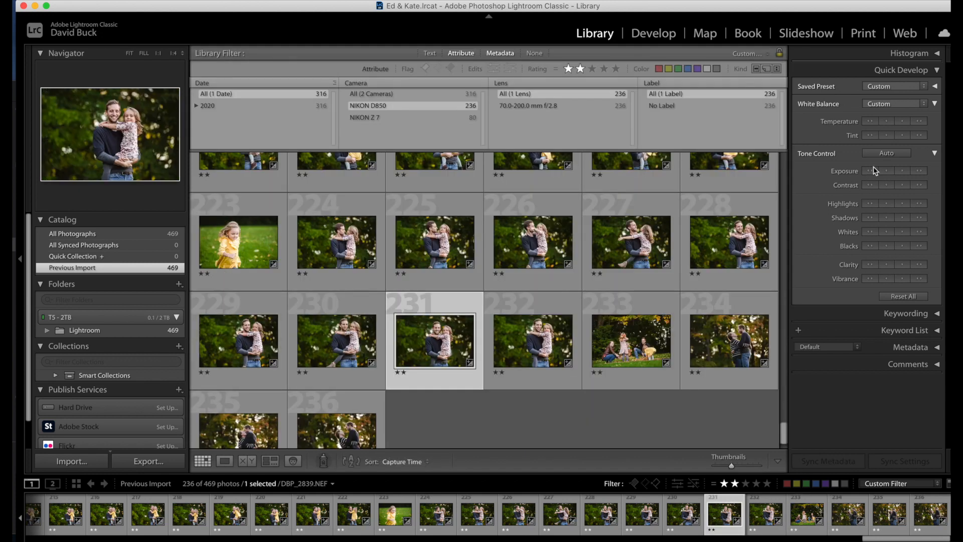
key("e")
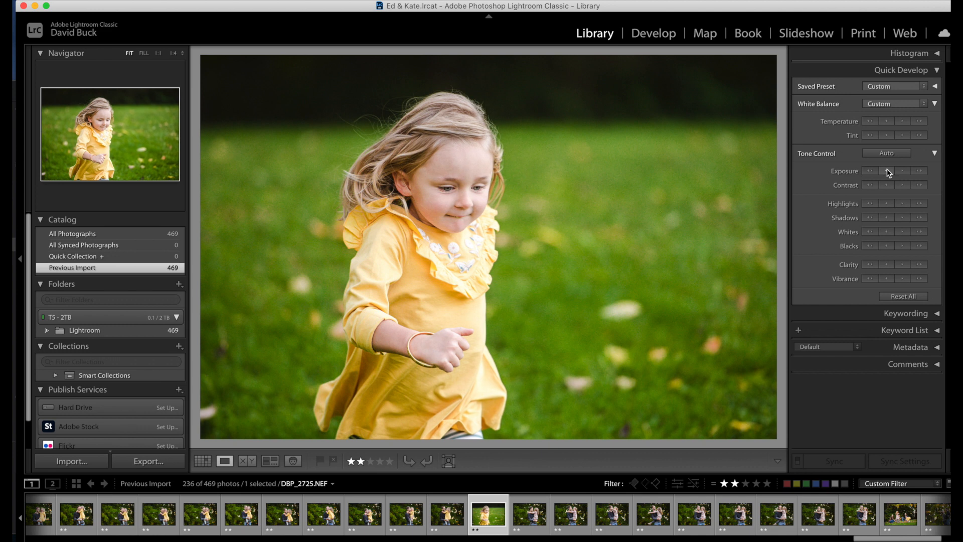
left_click(887, 171)
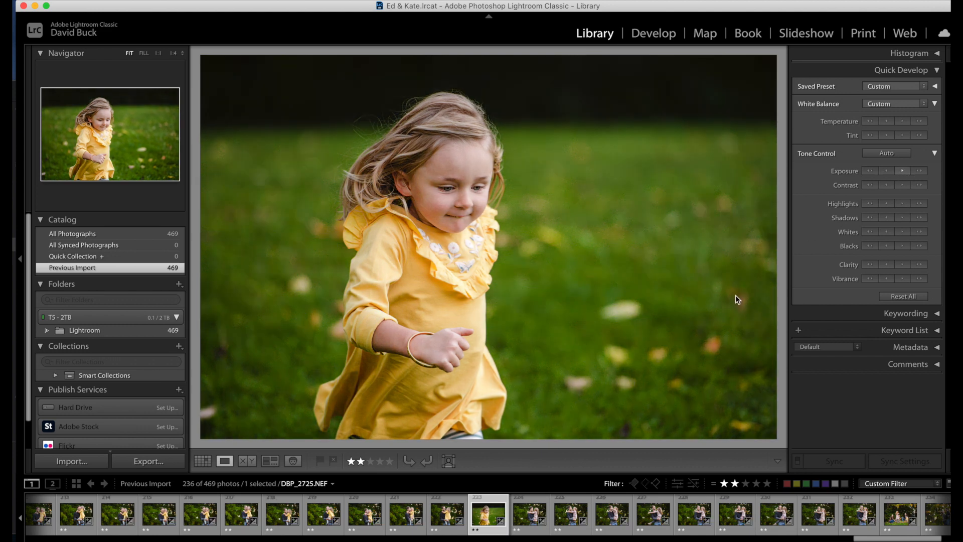
- Check photo 222 of the father holding the girl in yellow enlarged, and return to the grid
key("g")
scroll(567, 321, "up", 2)
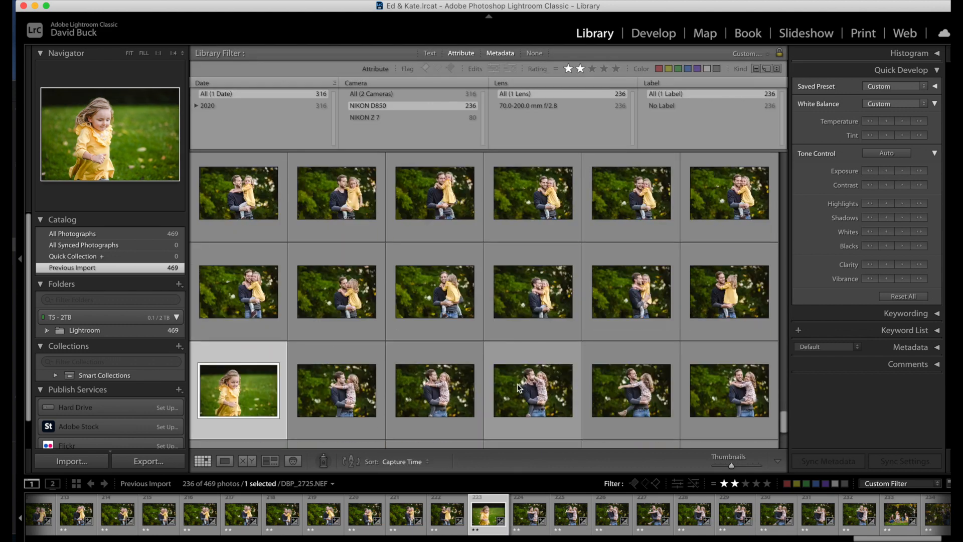
double_click(728, 286)
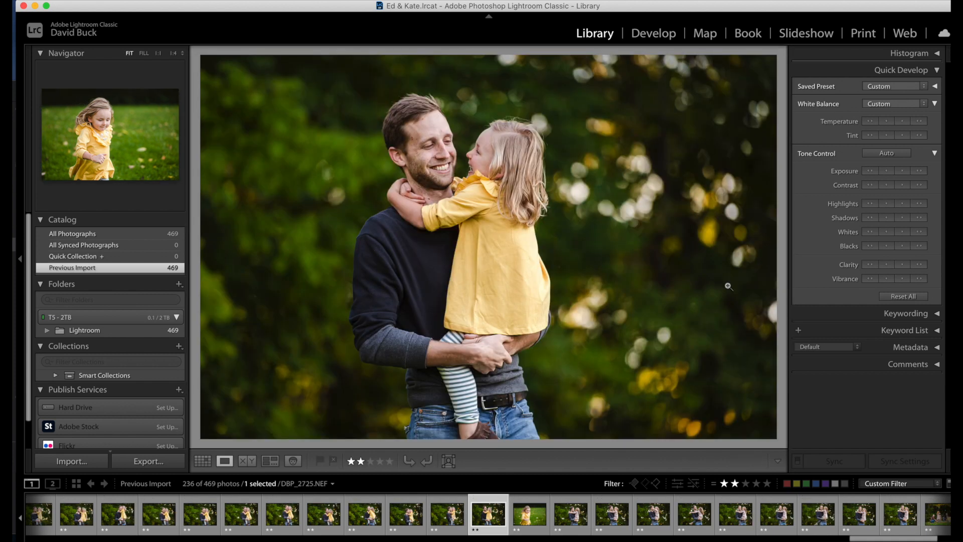
key("g")
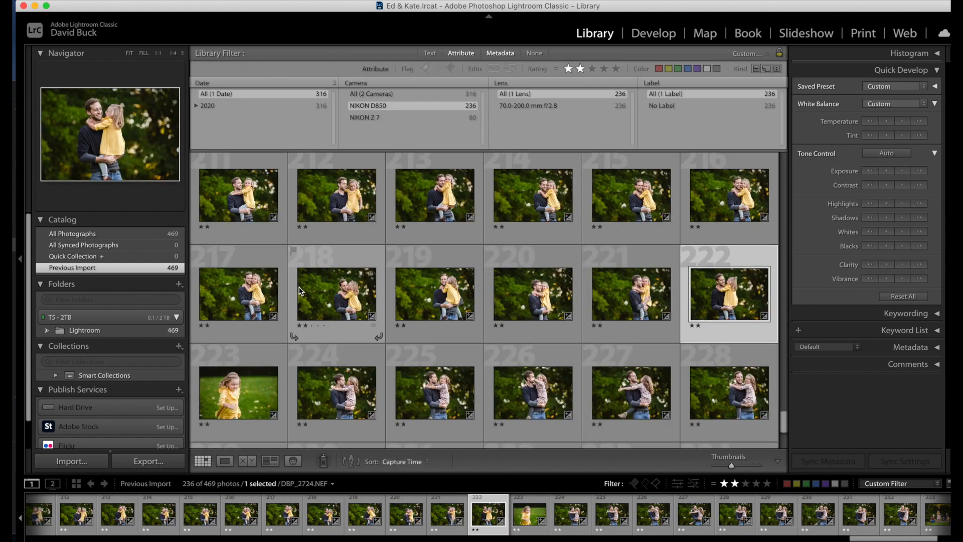
scroll(499, 337, "down", 2)
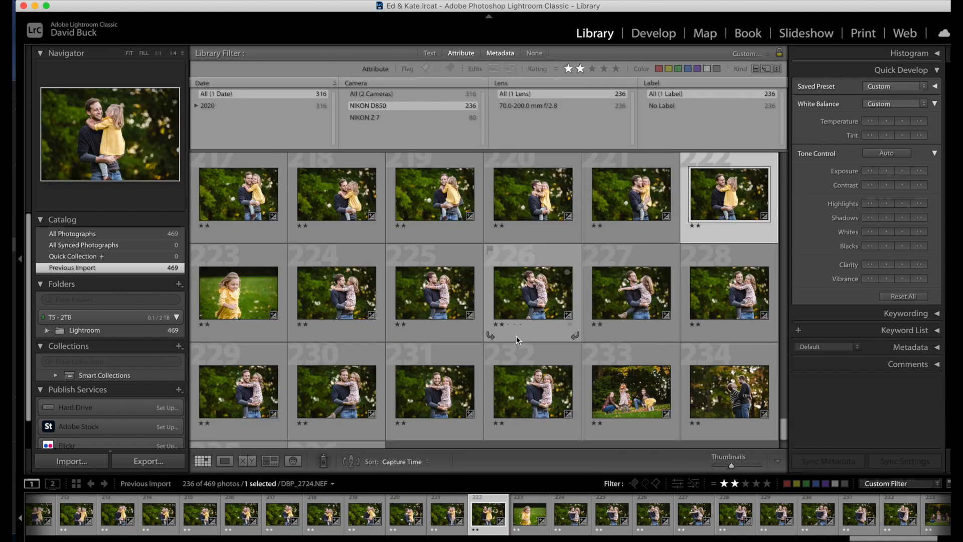
- Filter the grid to NIKON Z 7 photos and sample photo 1's white balance from the white flower on the toddler's jacket in Develop
left_click(400, 115)
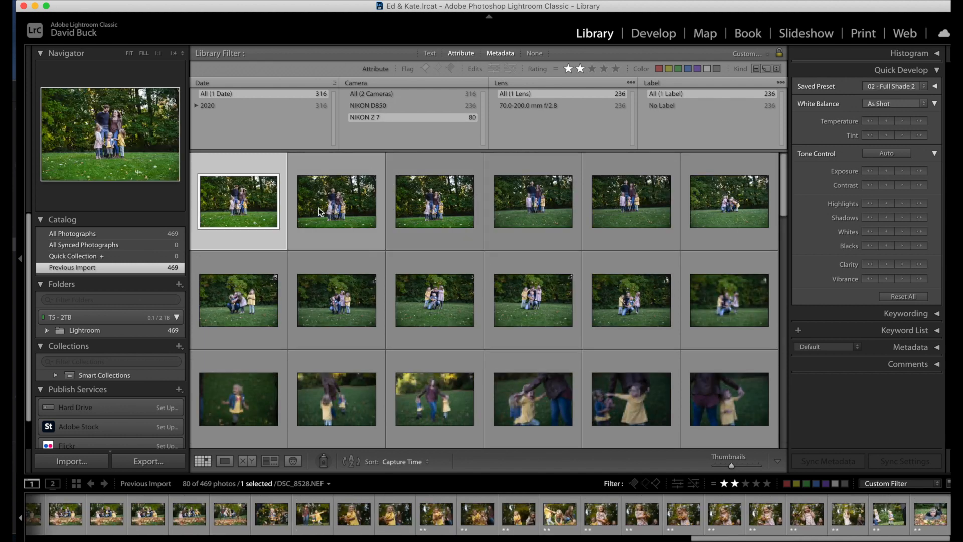
left_click(654, 42)
key("w")
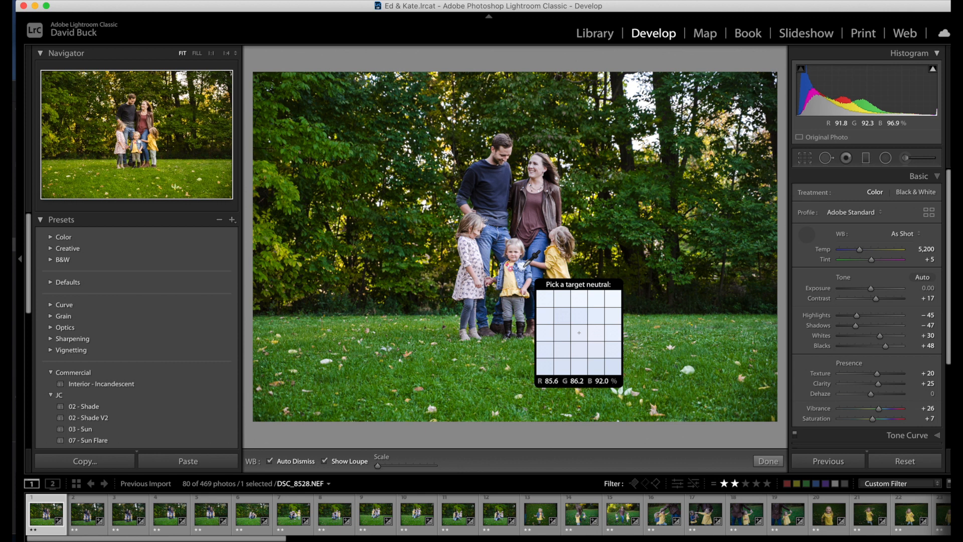
left_click(525, 266)
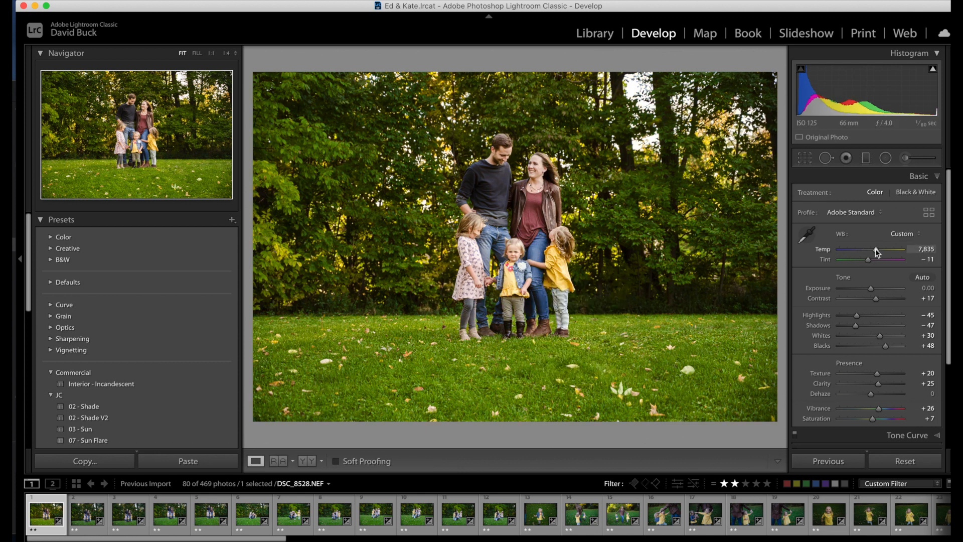
- Set photo 1's temperature to 6,255 and exposure to −0.25, and return to the grid
left_click_drag(865, 249, 865, 263)
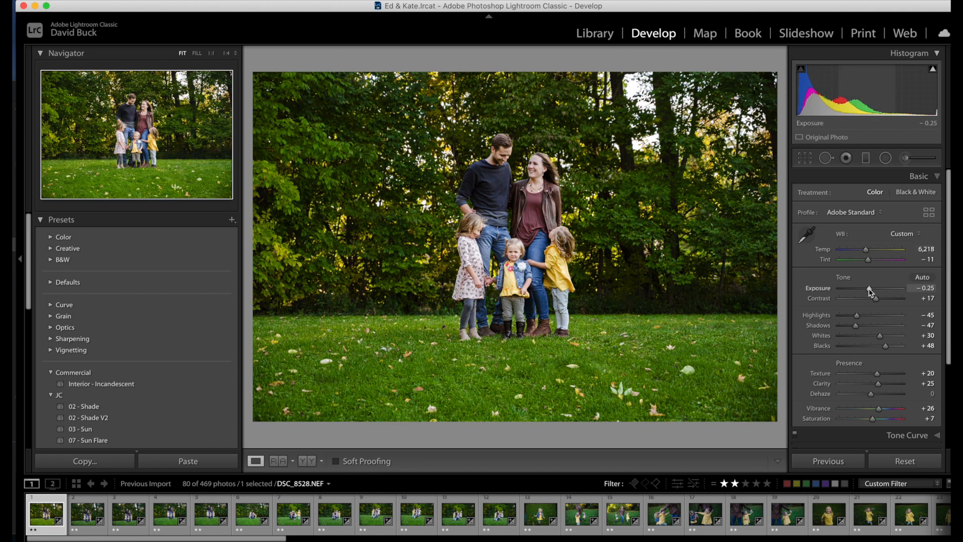
left_click_drag(865, 250, 866, 249)
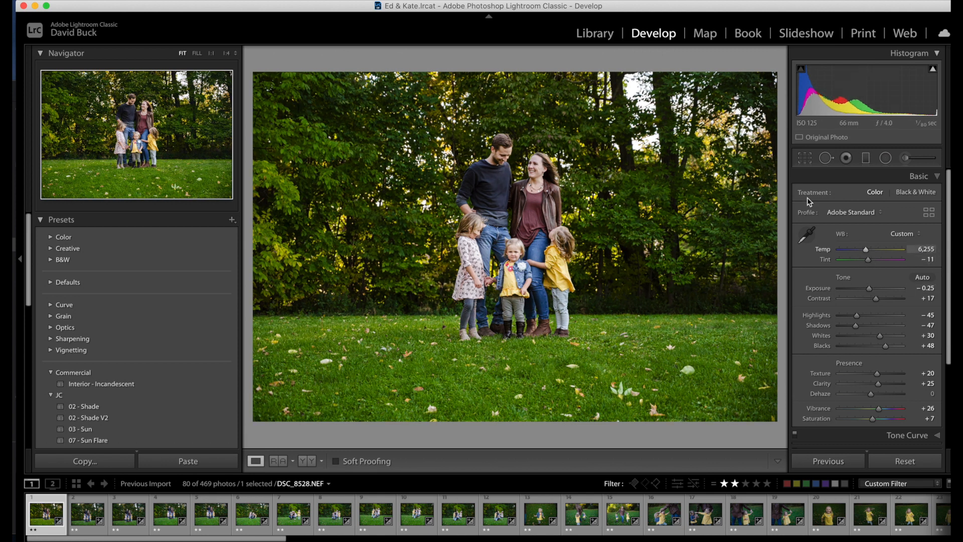
key("g")
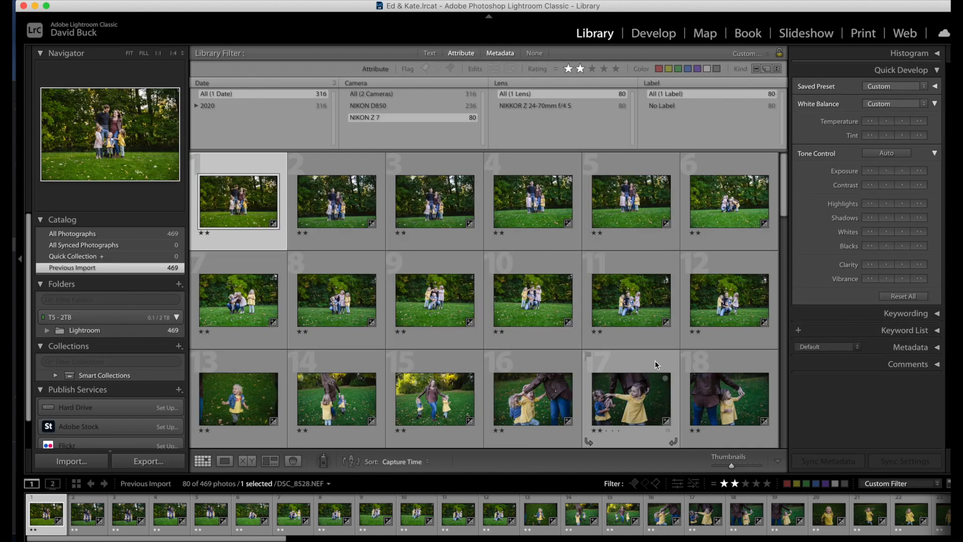
- Synchronize photo 1's develop settings to photos 2 through 12, and match their total exposures
scroll(655, 360, "down", 1)
left_click(733, 303, "shift")
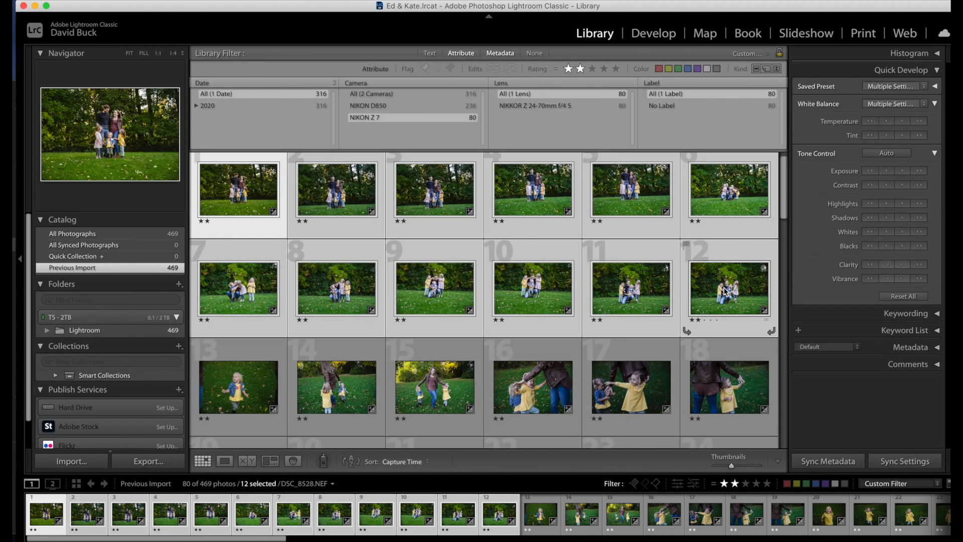
key("super+shift+s")
key("Return")
key("super+alt+shift+m")
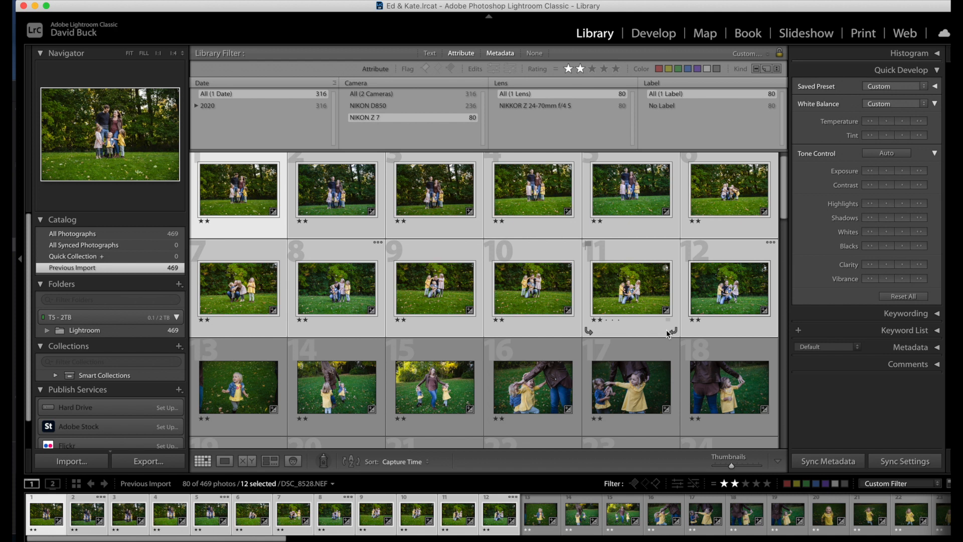
- Synchronize photo 12's develop settings to photos 13 through 24, leaving crop out of the synchronized settings
left_click(711, 300)
scroll(711, 301, "down", 3)
left_click(712, 316, "shift")
key("super+shift+s")
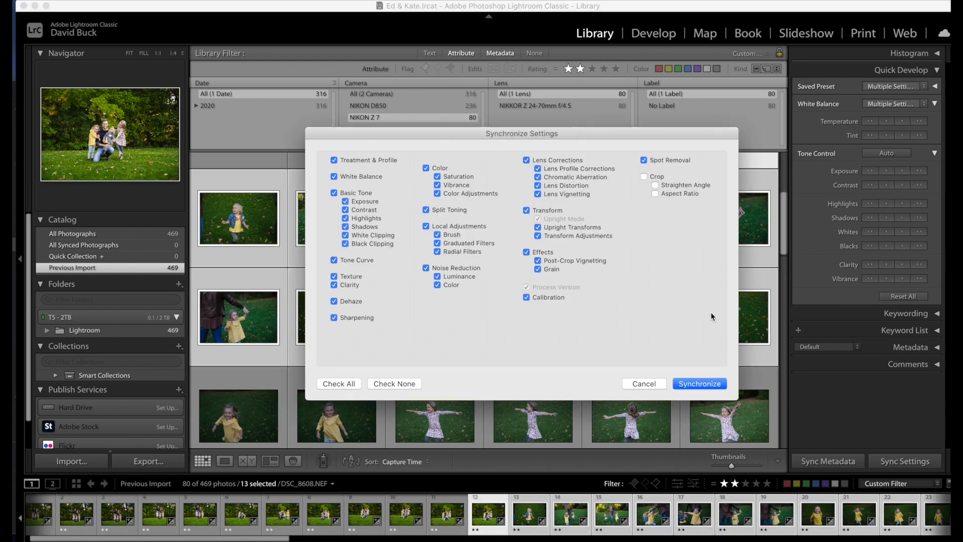
key("Return")
scroll(441, 333, "up", 1)
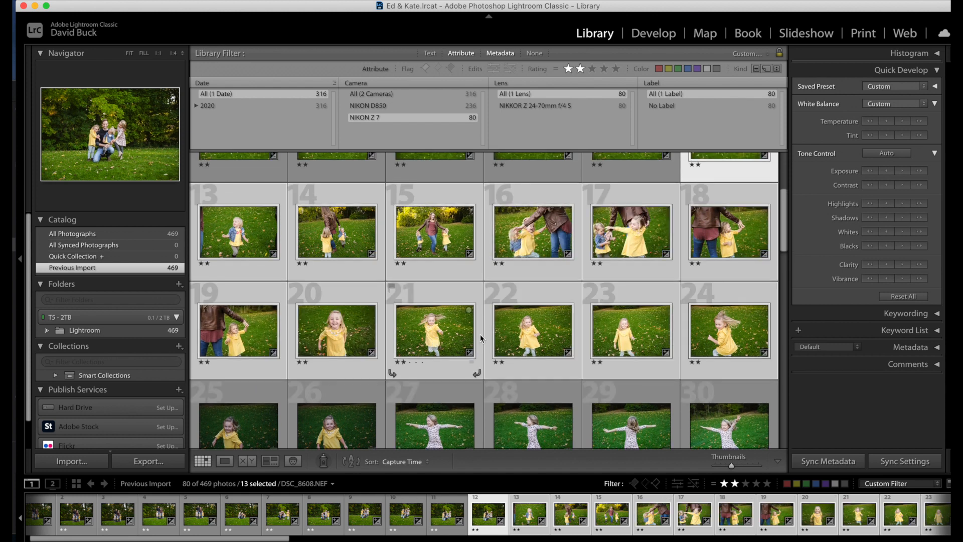
- Select photos 13 through 24 with photo 24 as the active one, check it enlarged, and clear the group selection
left_click(734, 339)
left_click(262, 220, "shift")
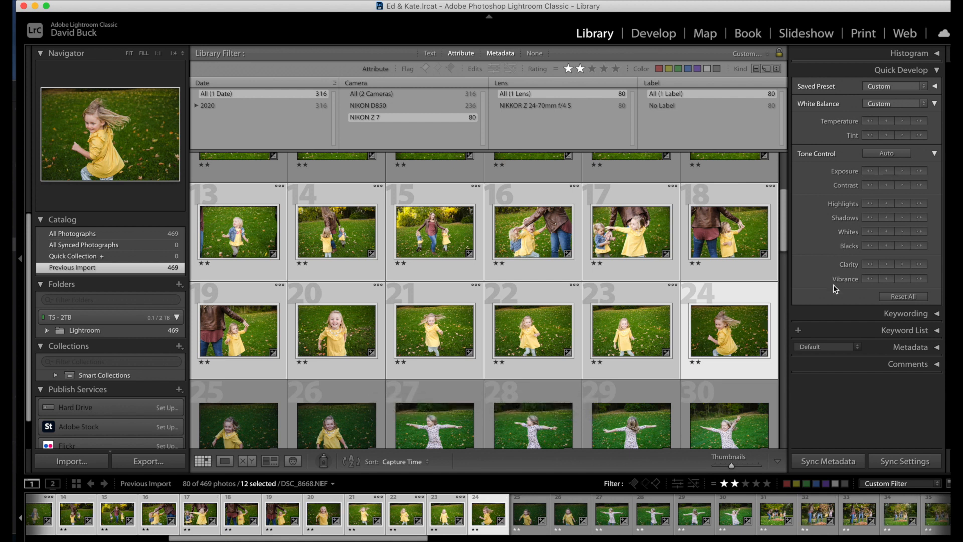
key("e")
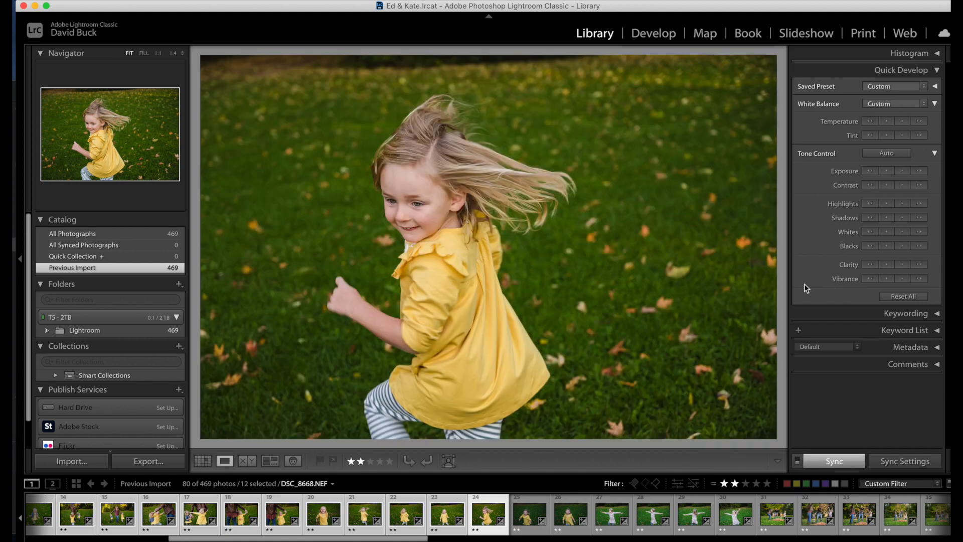
key("g")
left_click(710, 320)
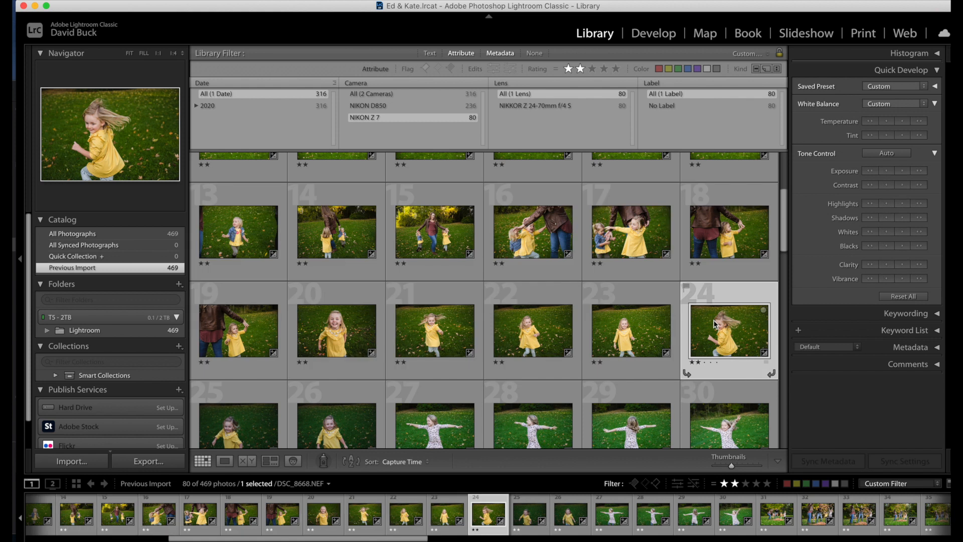
- Check photos 13 and 14 enlarged, and raise the exposure of photos 14 through 24 by one small increment
left_click(238, 234)
key("e")
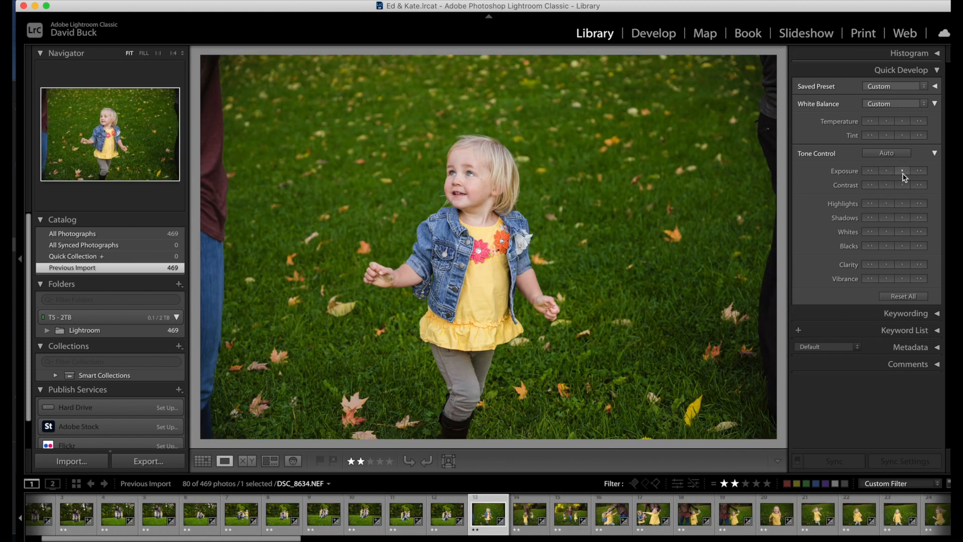
key("Right")
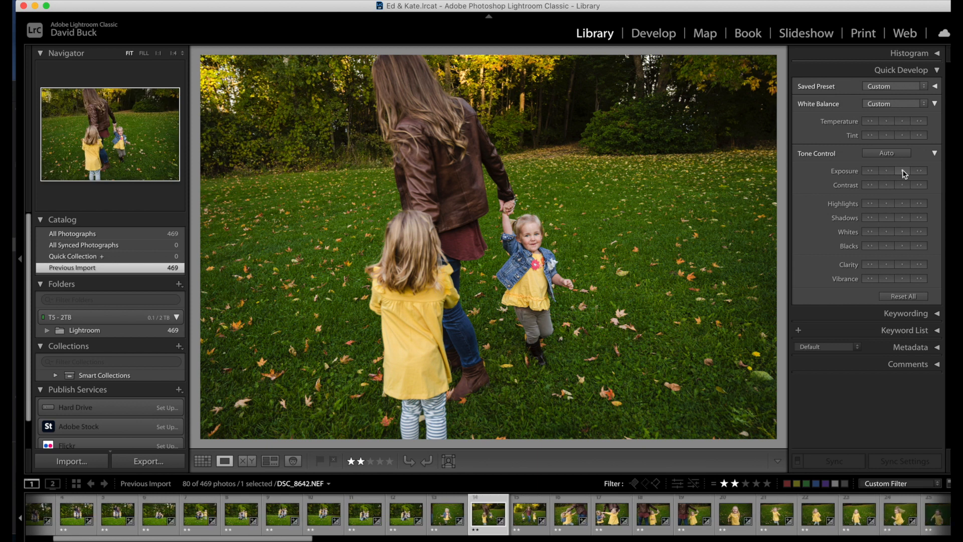
key("g")
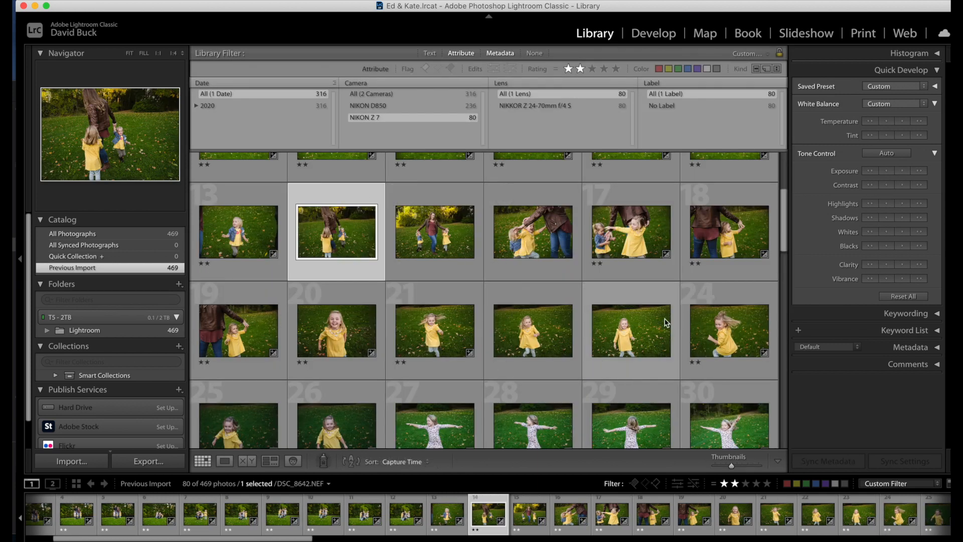
left_click(735, 338, "shift")
left_click(904, 172)
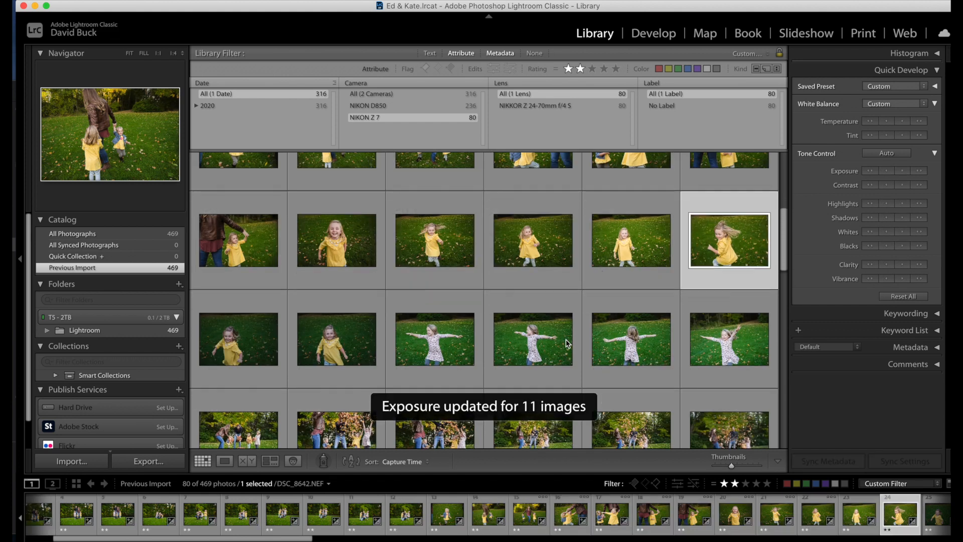
- Synchronize photo 24's develop settings to photos 25 through 30
scroll(566, 340, "down", 2)
left_click(723, 246, "shift")
key("super+shift+s")
key("Return")
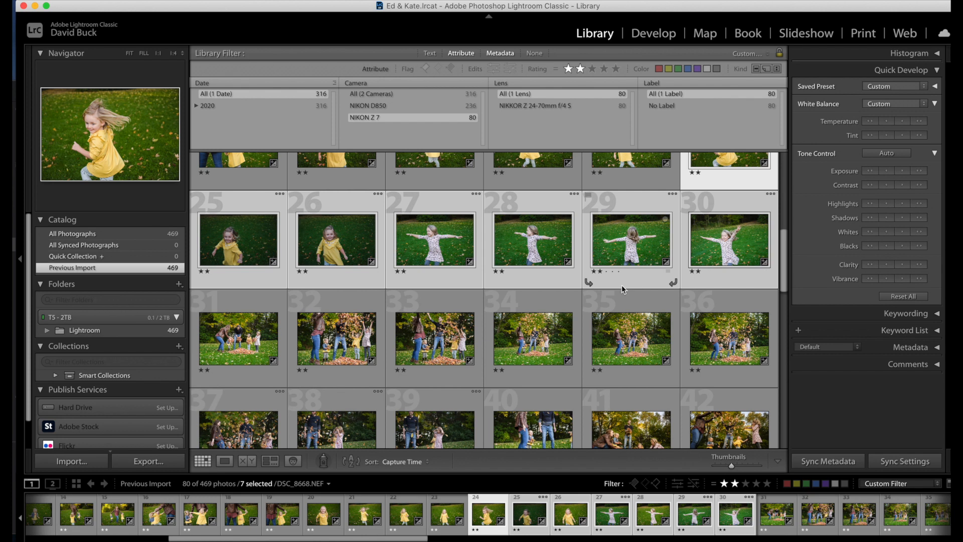
- Select photos 25 and 26, and lower the exposure of photos 27 through 30 by one small increment
left_click(250, 276)
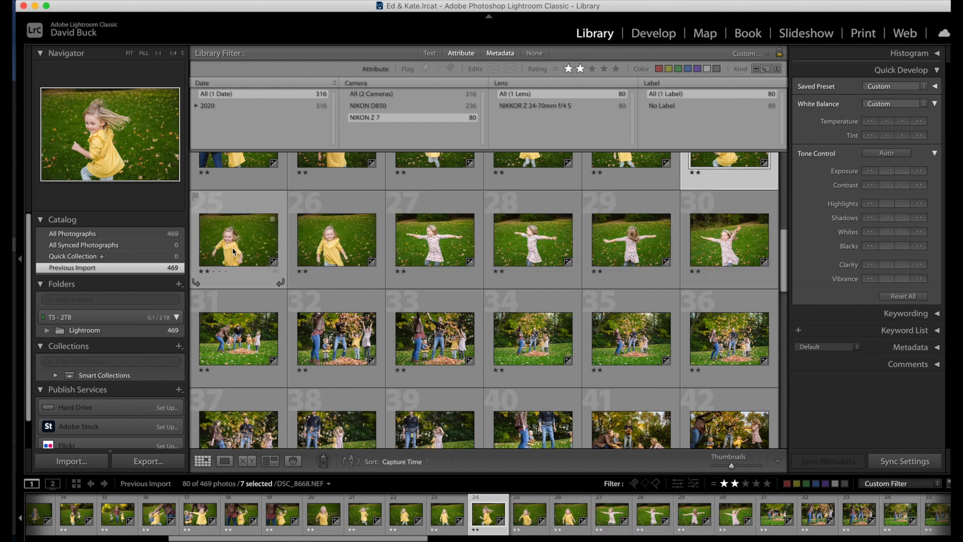
left_click(329, 271, "shift")
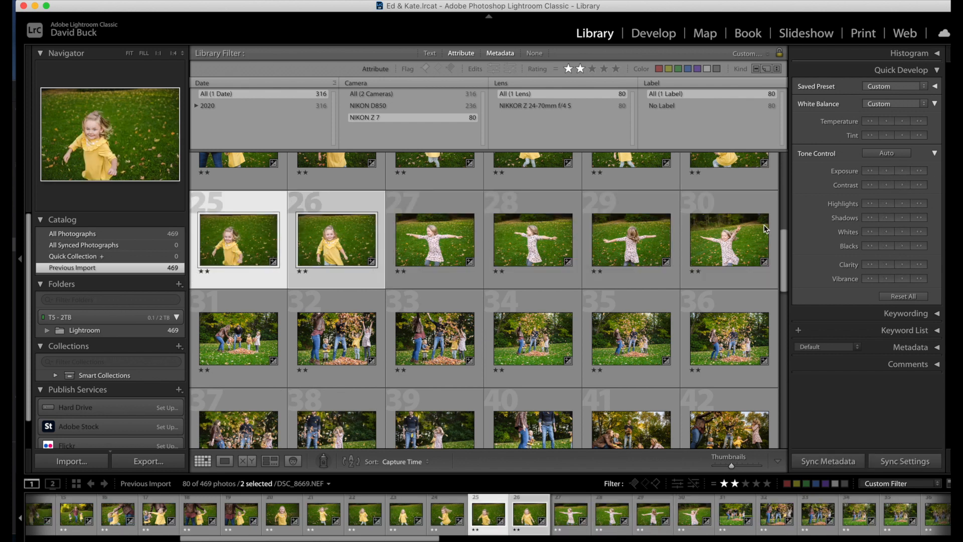
left_click(437, 253)
left_click(723, 246, "shift")
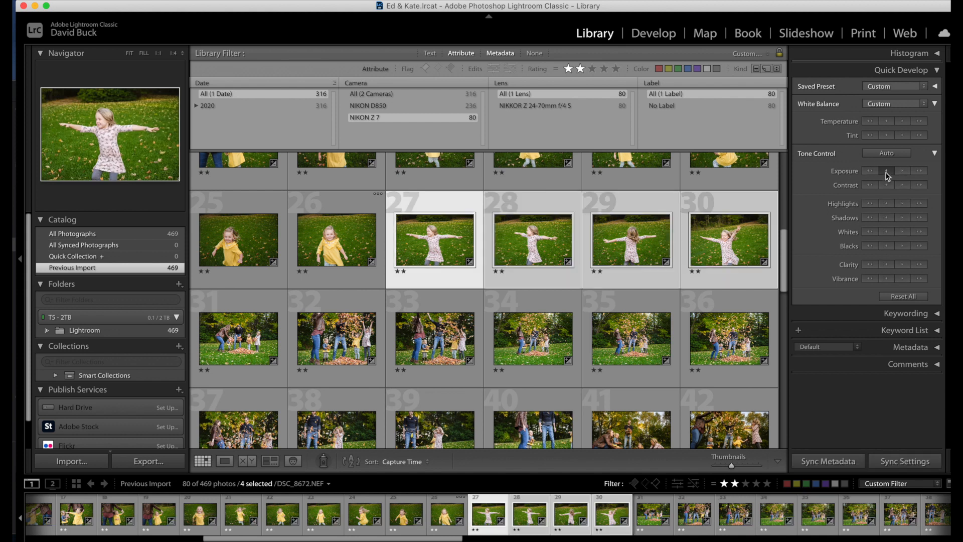
left_click(887, 173)
- Apply photo 30's develop settings to photo 31, raise its exposure in the enlarged view, and return to the grid
scroll(626, 285, "down", 1)
left_click(281, 300)
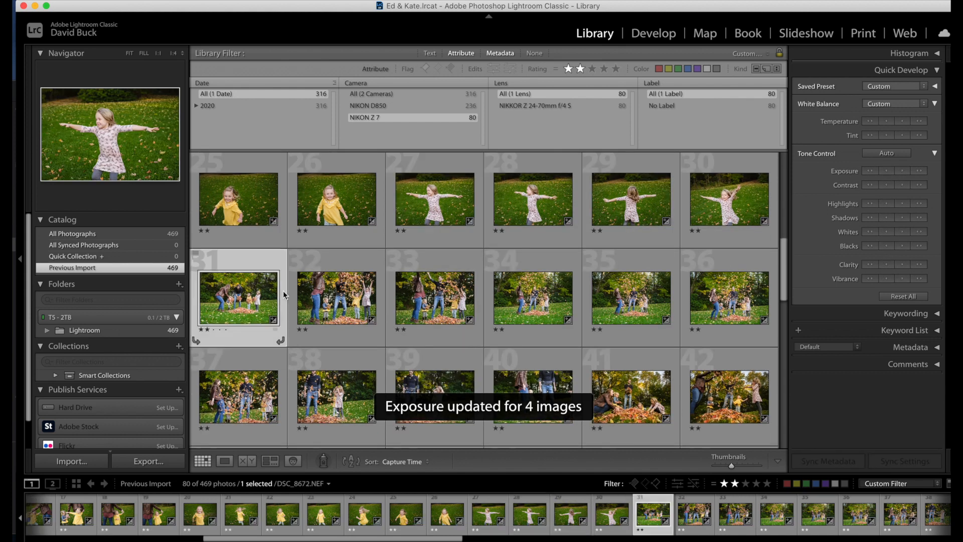
key("shift+Left")
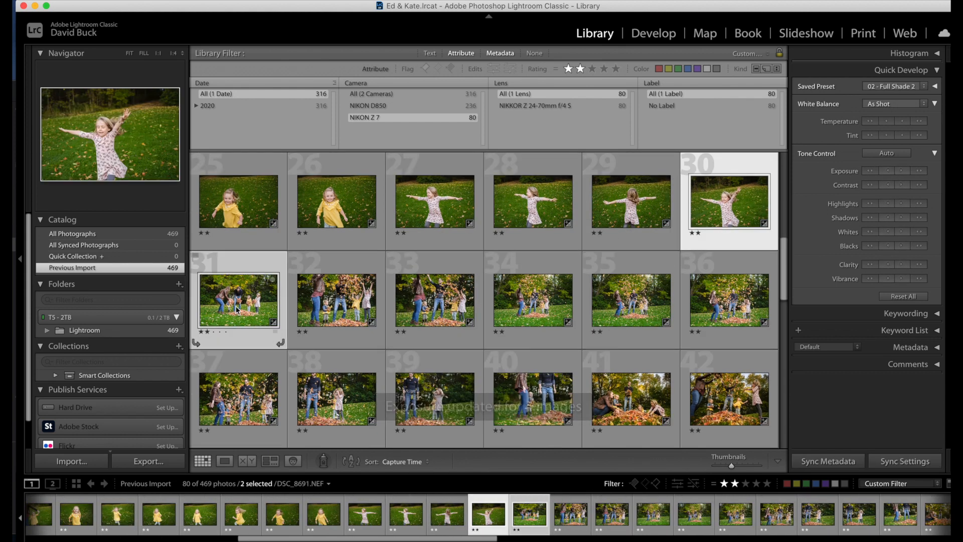
key("super+shift+v")
double_click(238, 310)
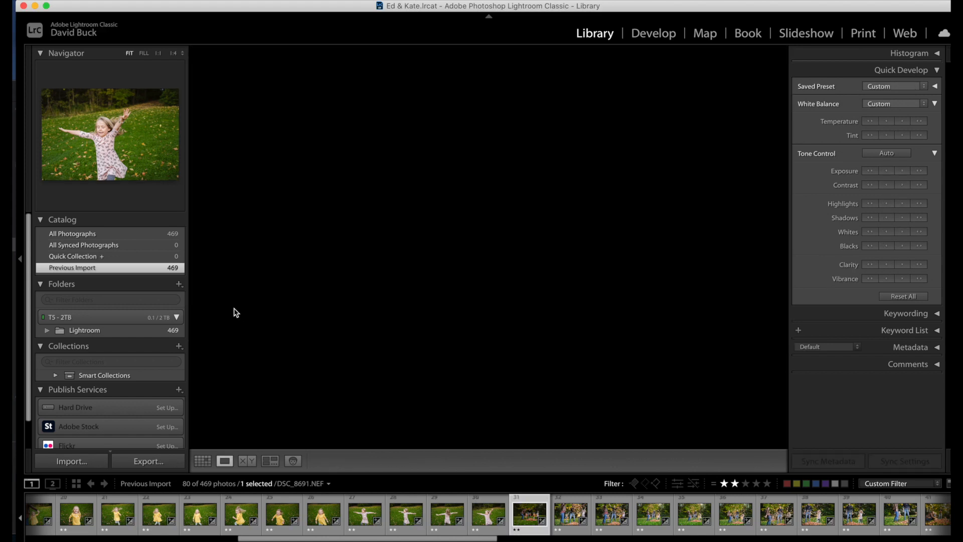
left_click(906, 170)
left_click(905, 170)
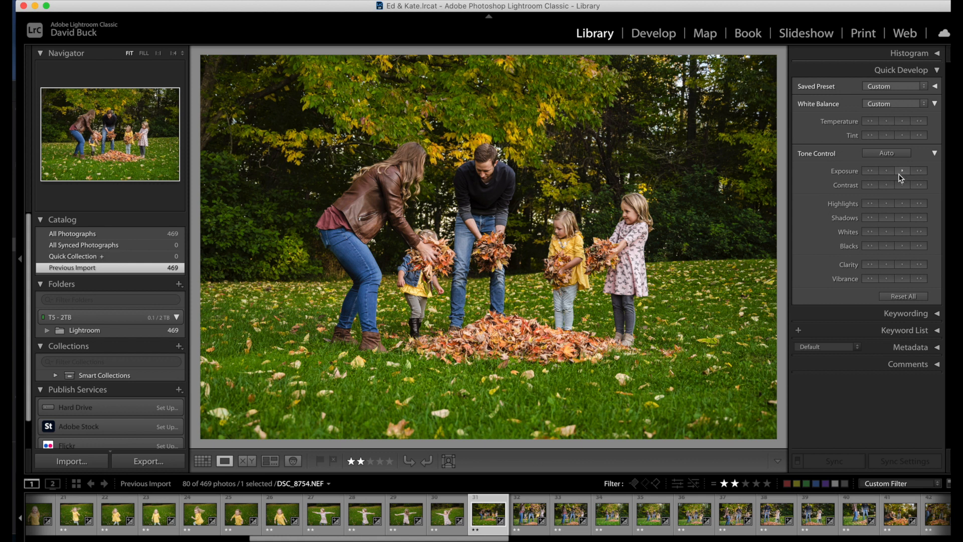
key("g")
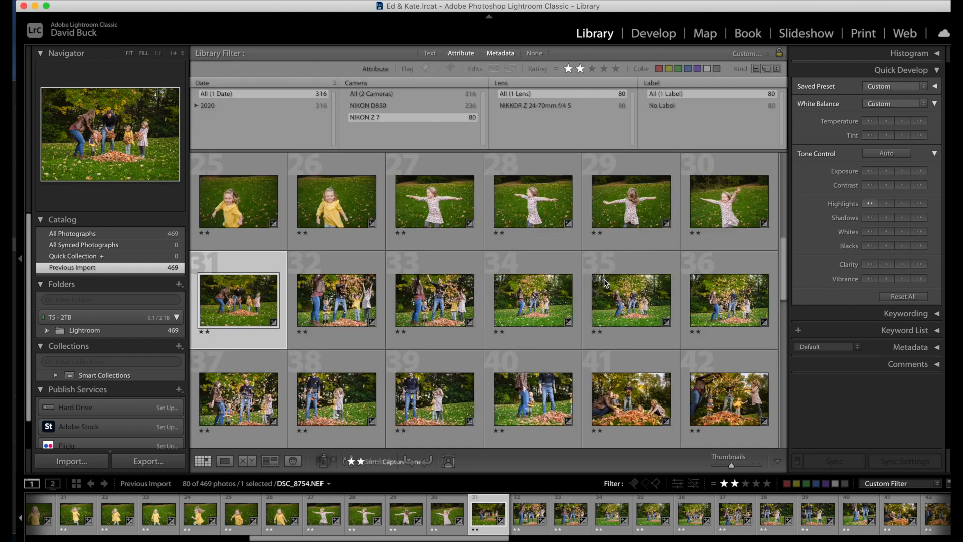
- Synchronize photo 31's develop settings to photos 32 through 48, and look over the synchronized group
scroll(708, 321, "down", 5)
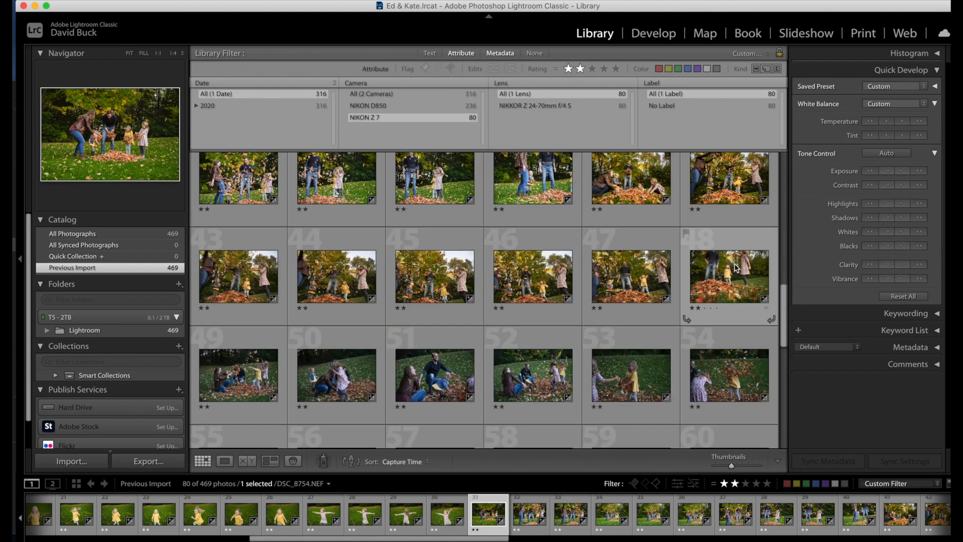
left_click(735, 268, "shift")
key("super+shift+s")
key("Return")
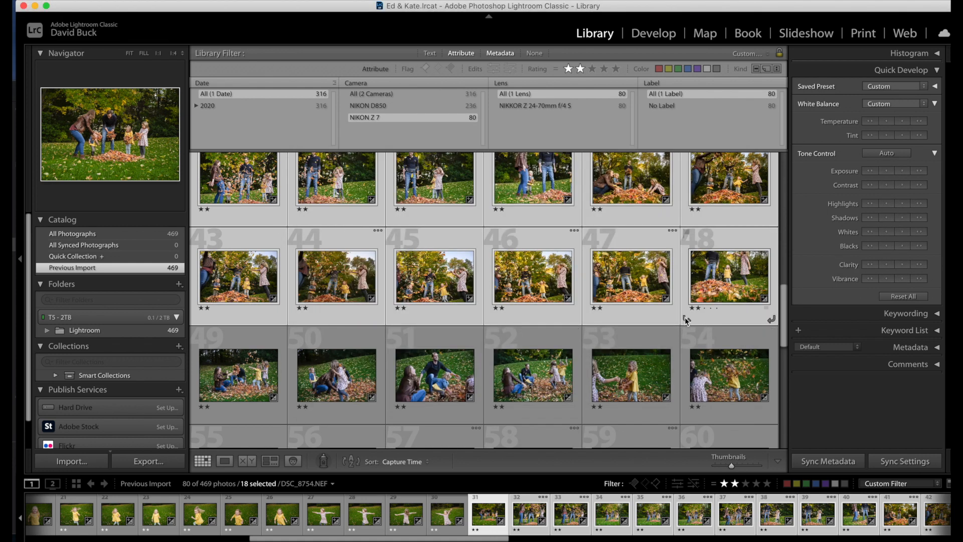
key("j")
scroll(616, 315, "up", 3)
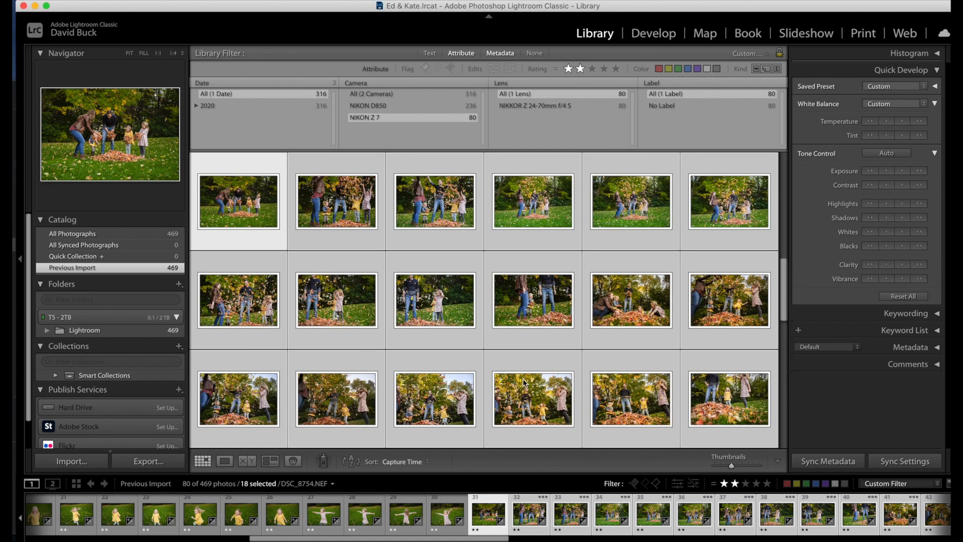
scroll(237, 251, "up", 1)
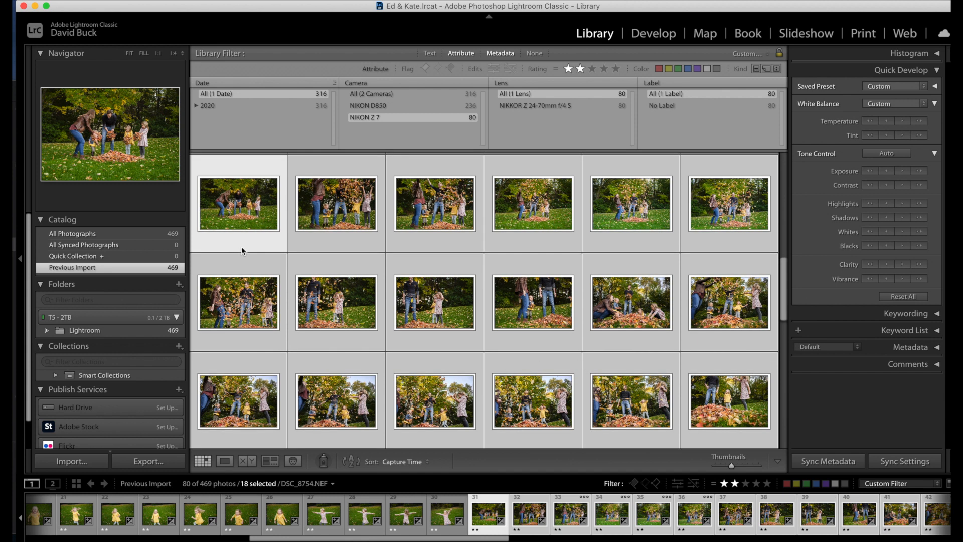
- Check photo 31 in Develop and photo 46 in the enlarged view, and return to the grid
left_click(240, 242)
left_click(652, 34)
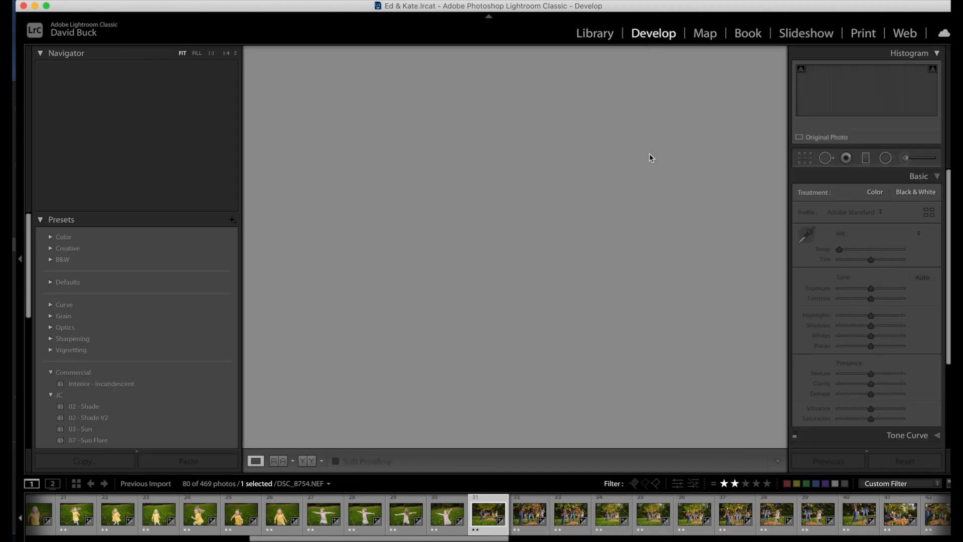
left_click(595, 34)
scroll(648, 336, "down", 2)
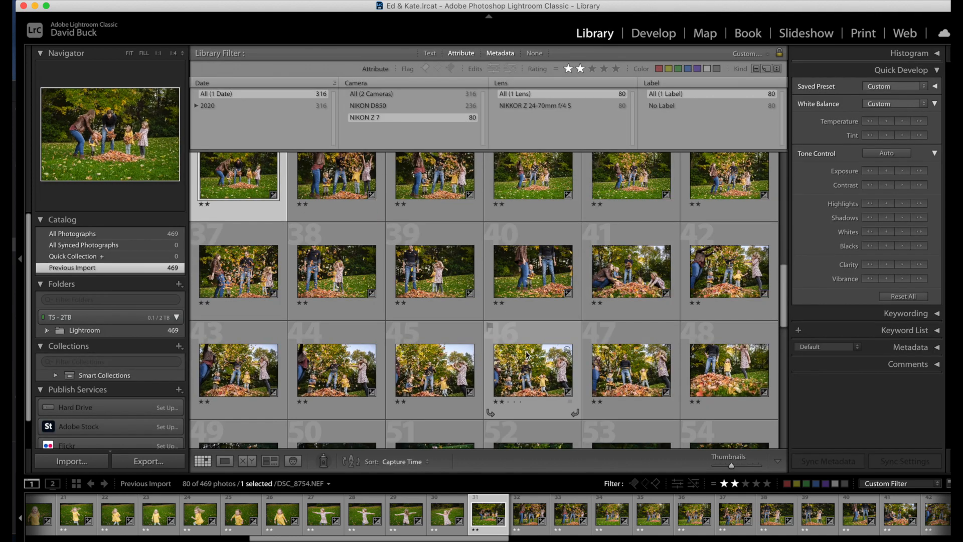
double_click(526, 355)
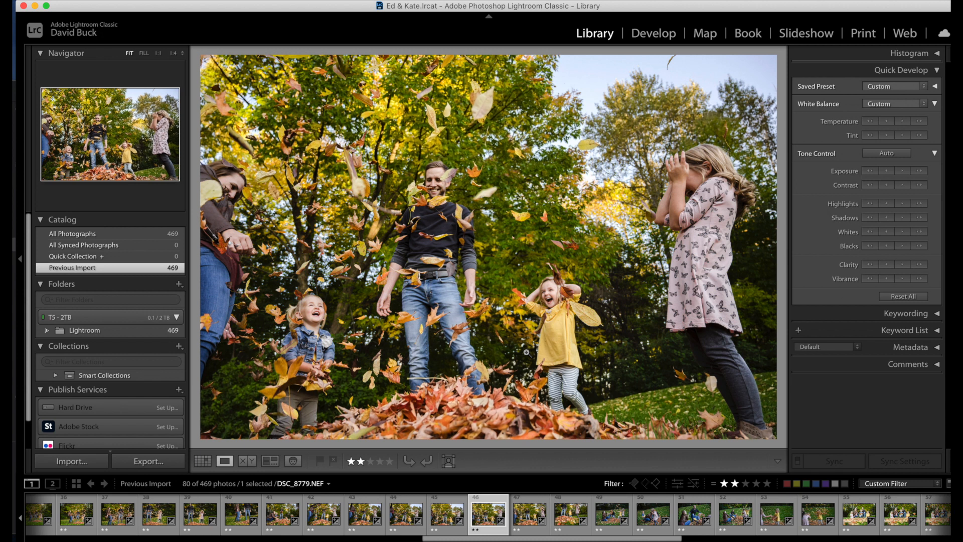
key("g")
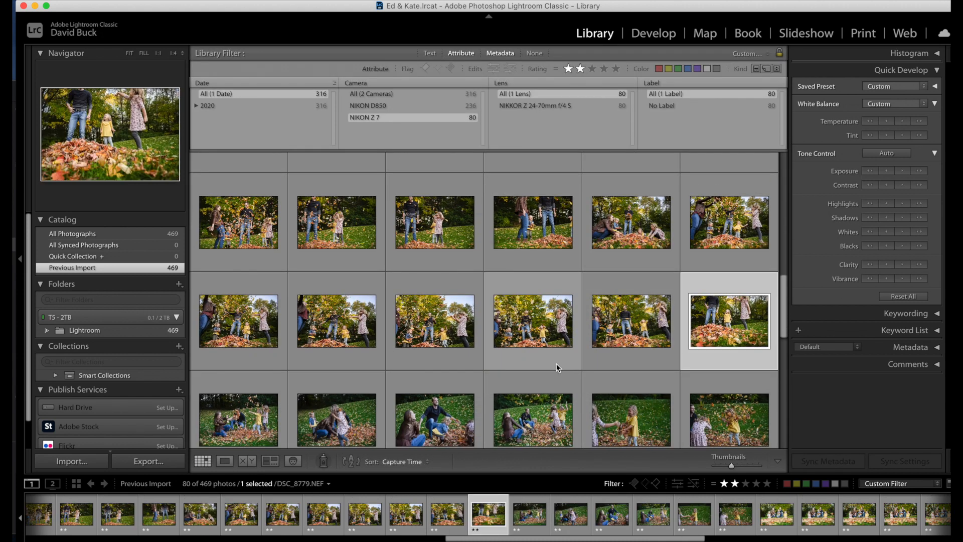
- Synchronize photo 48's develop settings to photos 49 through 72, and check photo 69 in the enlarged view
scroll(556, 366, "down", 6)
left_click(712, 351, "shift")
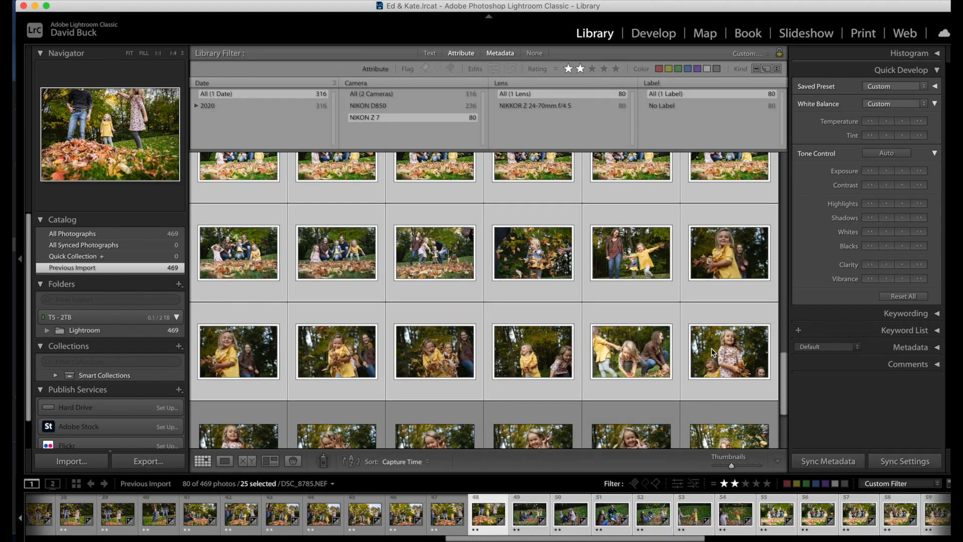
key("super+shift+s")
key("Return")
scroll(711, 348, "up", 3)
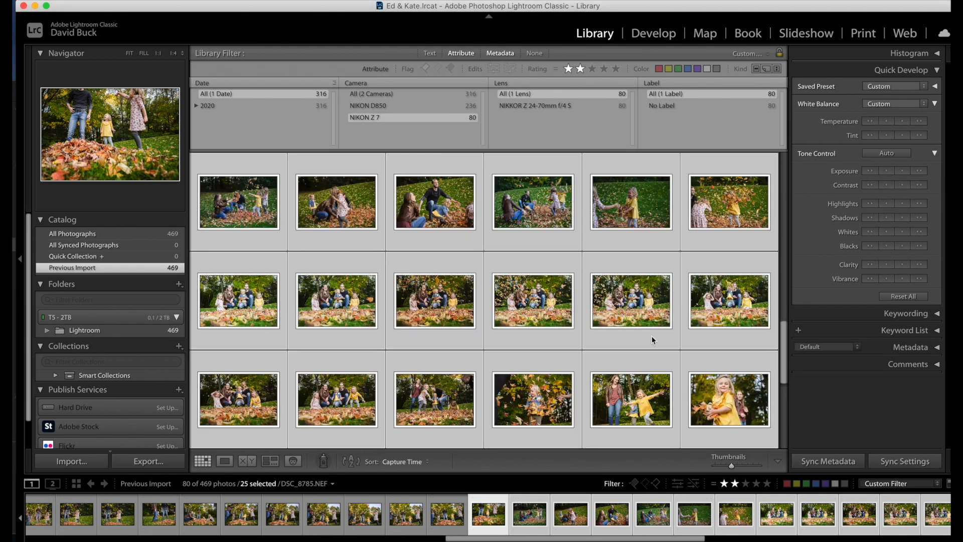
key("j")
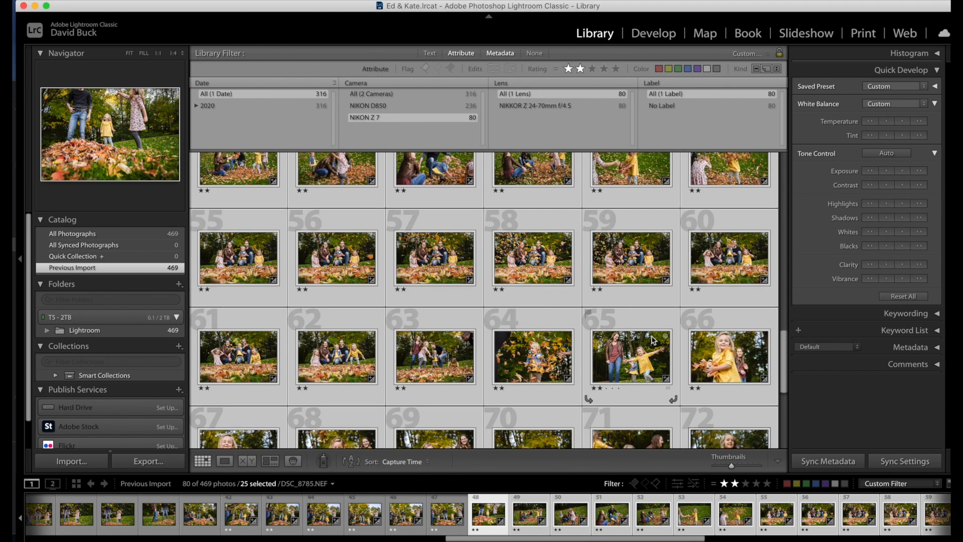
scroll(653, 340, "down", 3)
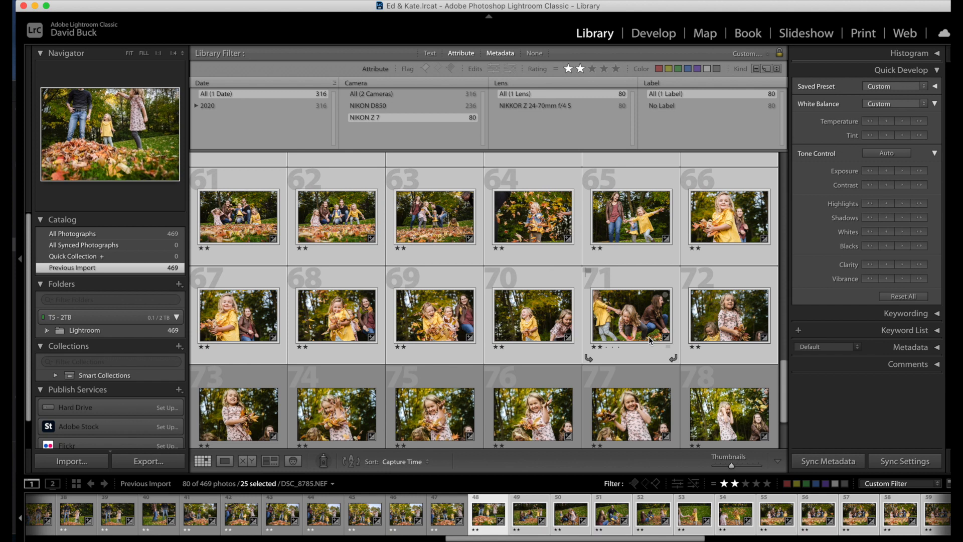
double_click(436, 329)
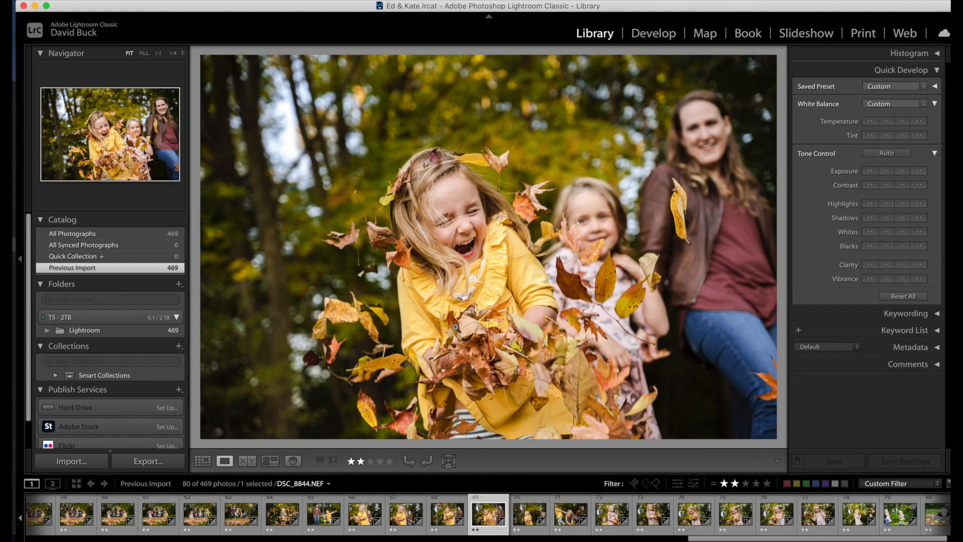
key("g")
- Apply photo 72's develop settings to photos 73 through 80
left_click(720, 332)
scroll(633, 334, "down", 3)
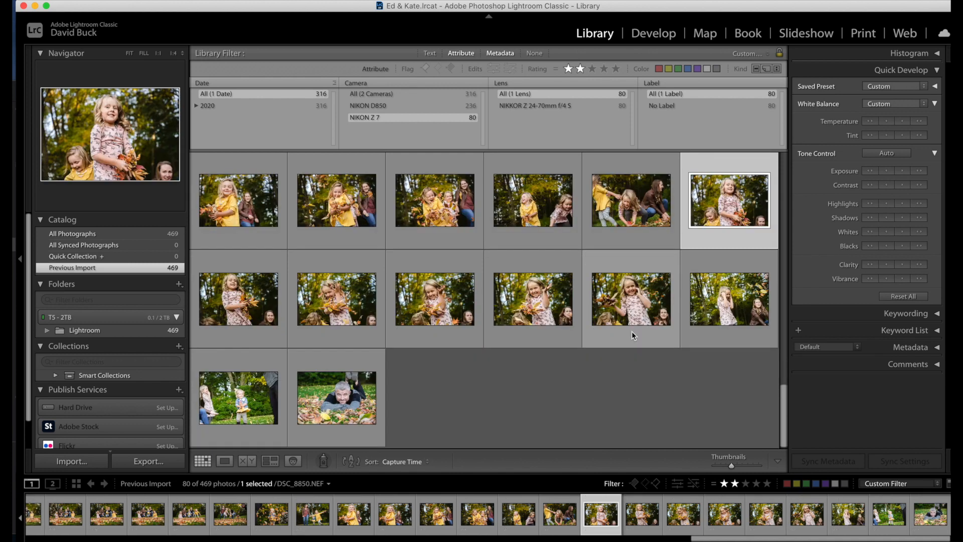
left_click(336, 389, "shift")
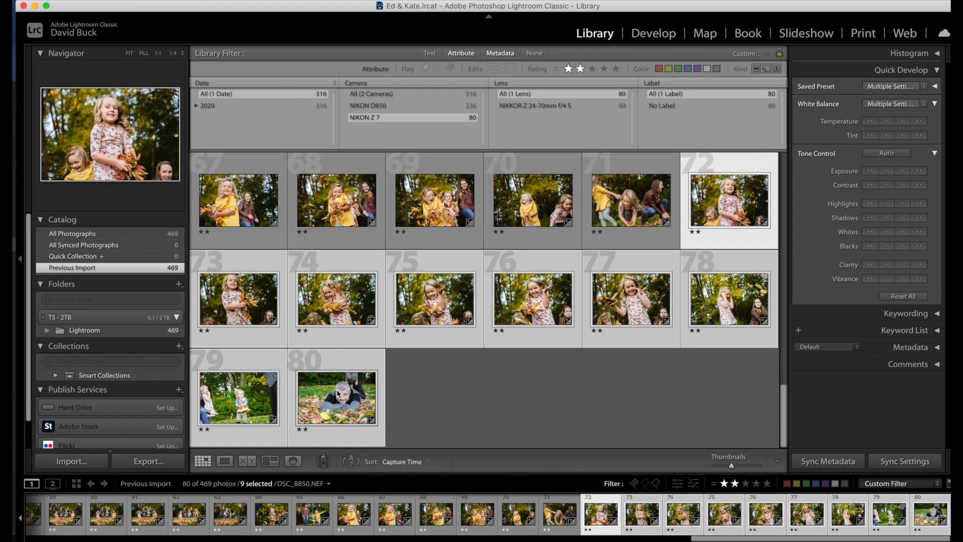
key("super+shift+v")
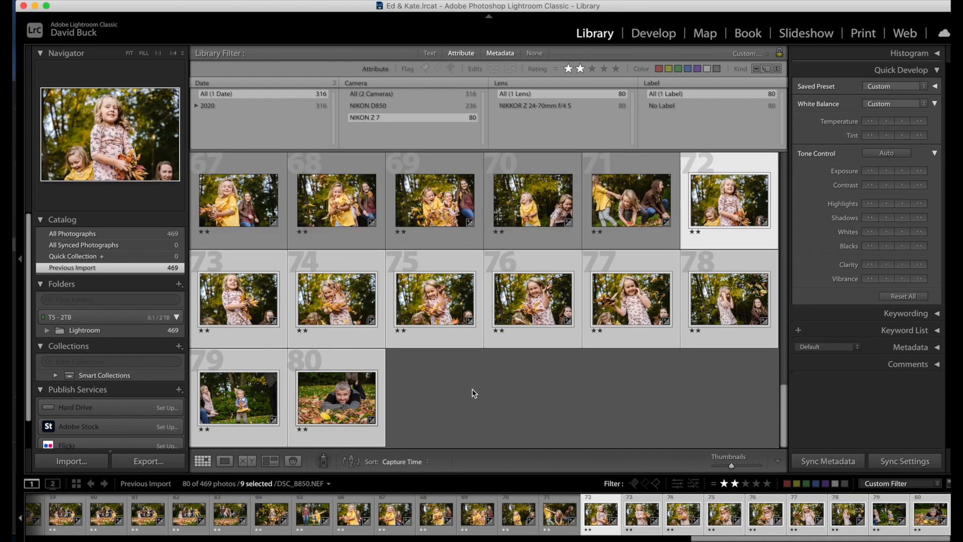
- Raise photo 80's exposure by one small increment in the enlarged view, and return to the grid
double_click(351, 402)
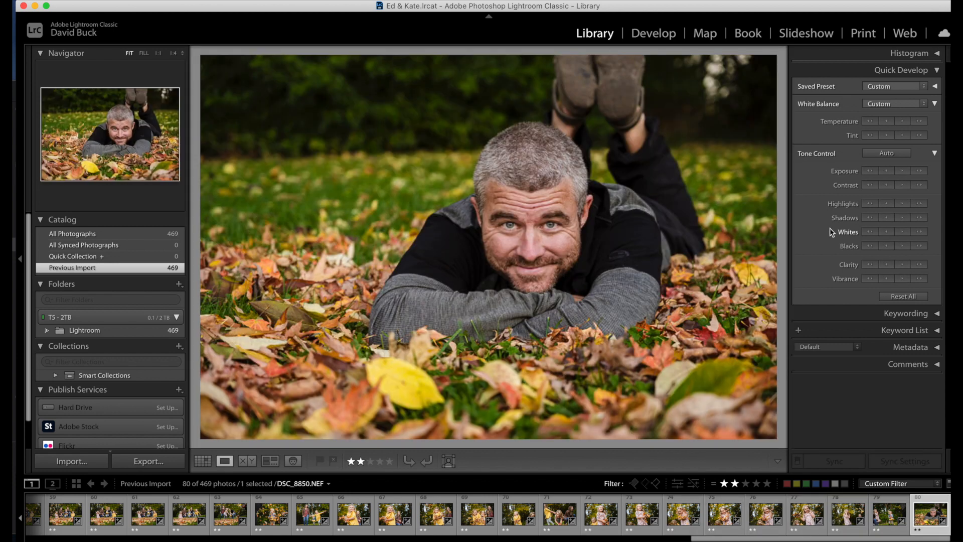
left_click(903, 172)
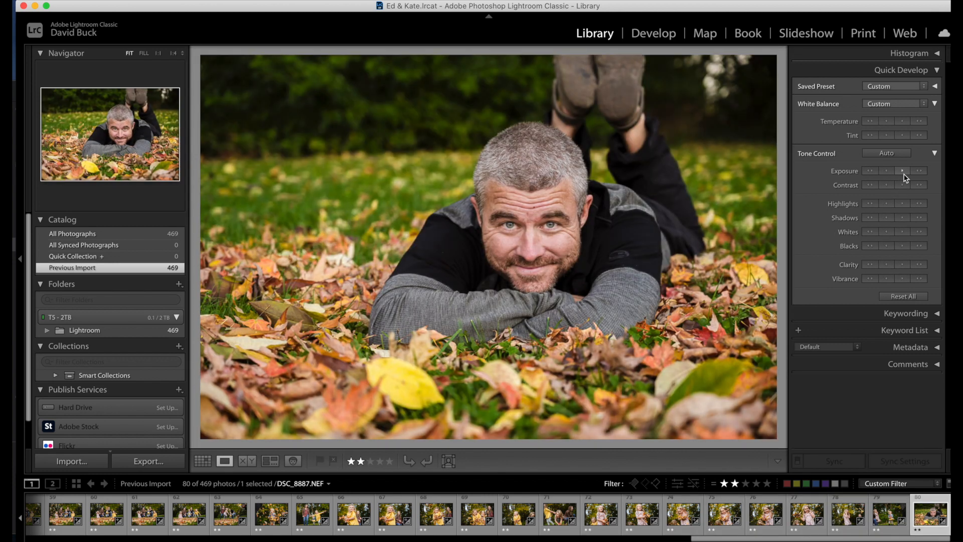
key("g")
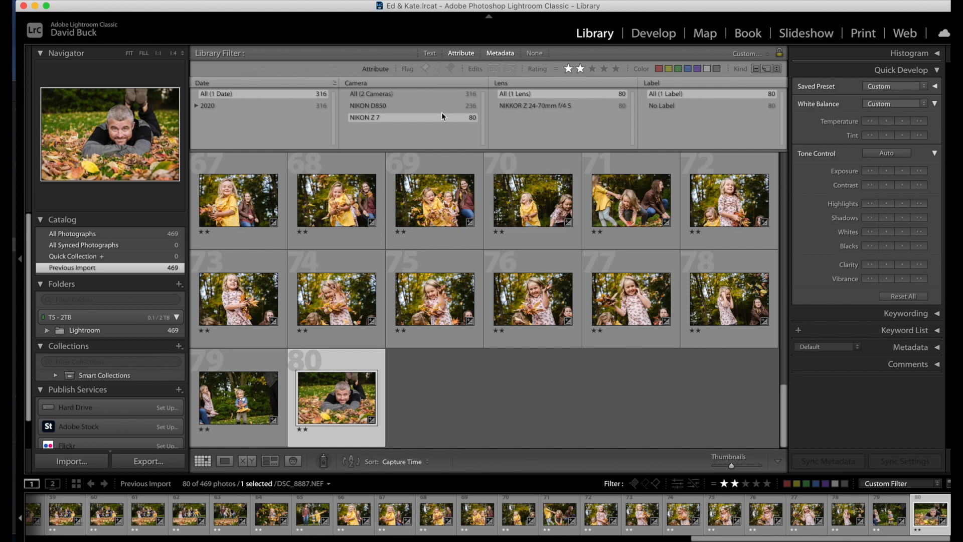
- Filter the library to three-star photos from all cameras, and open the first photo in Develop
left_click(414, 96)
left_click(746, 484)
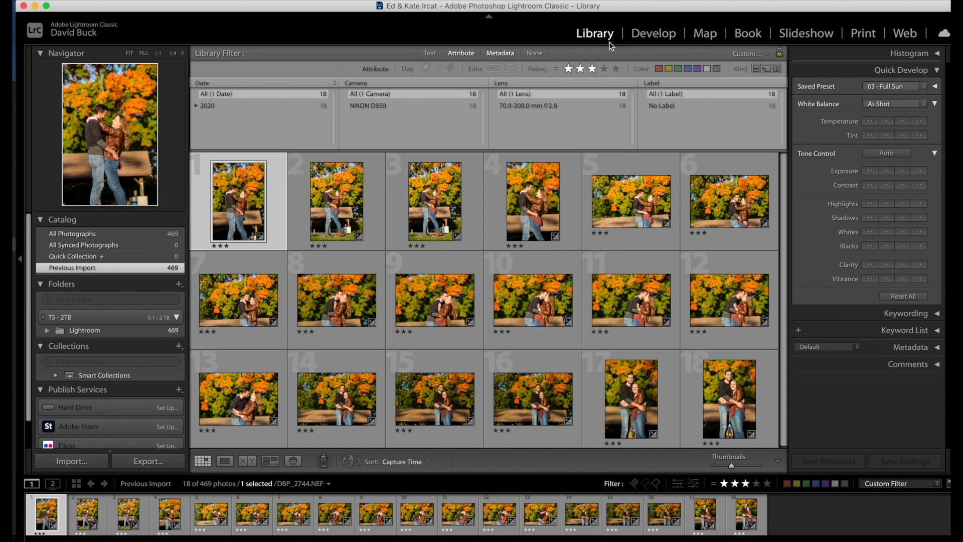
left_click(648, 35)
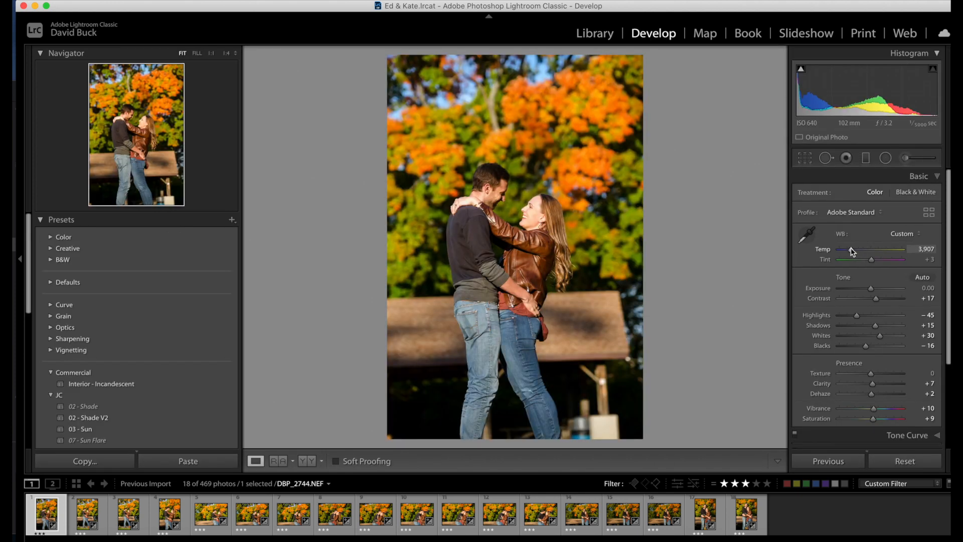
- Set the first three-star photo's temperature to 3,943, its vibrance to +19 and its exposure to −0.10
left_click_drag(851, 251, 852, 251)
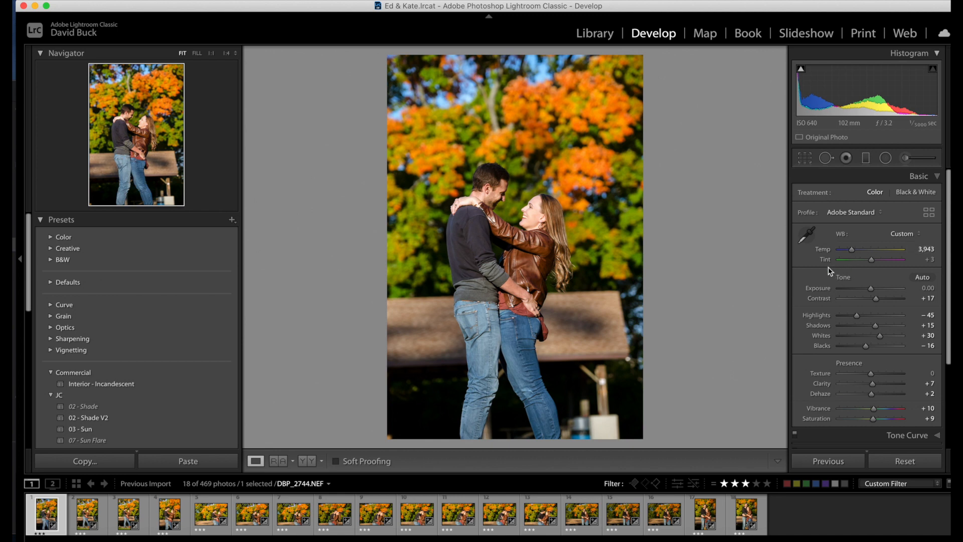
scroll(847, 346, "down", 5)
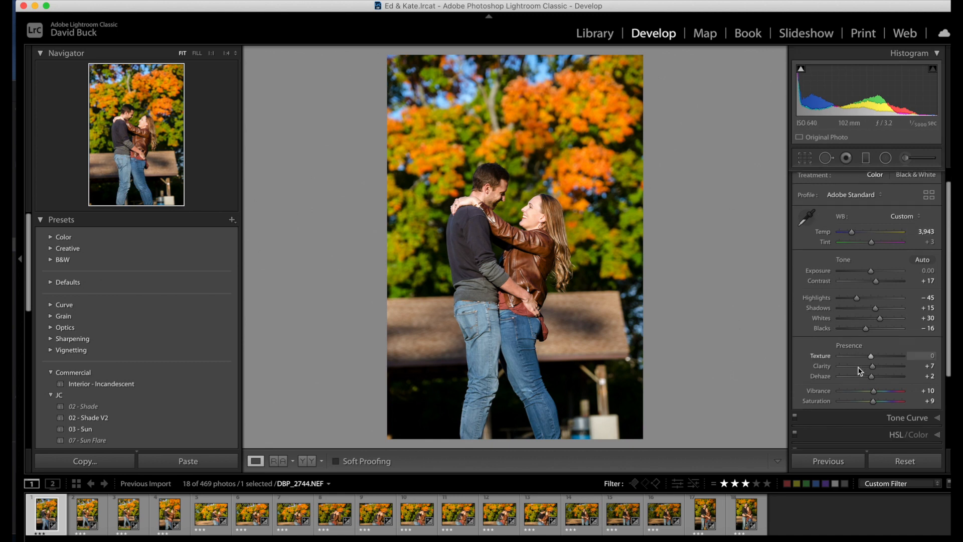
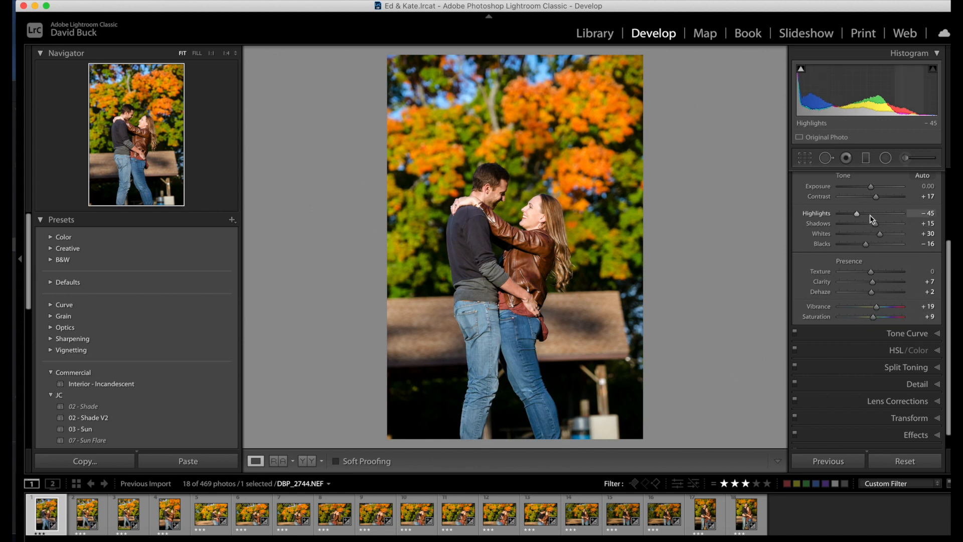
scroll(869, 215, "up", 1)
left_click_drag(870, 200, 871, 201)
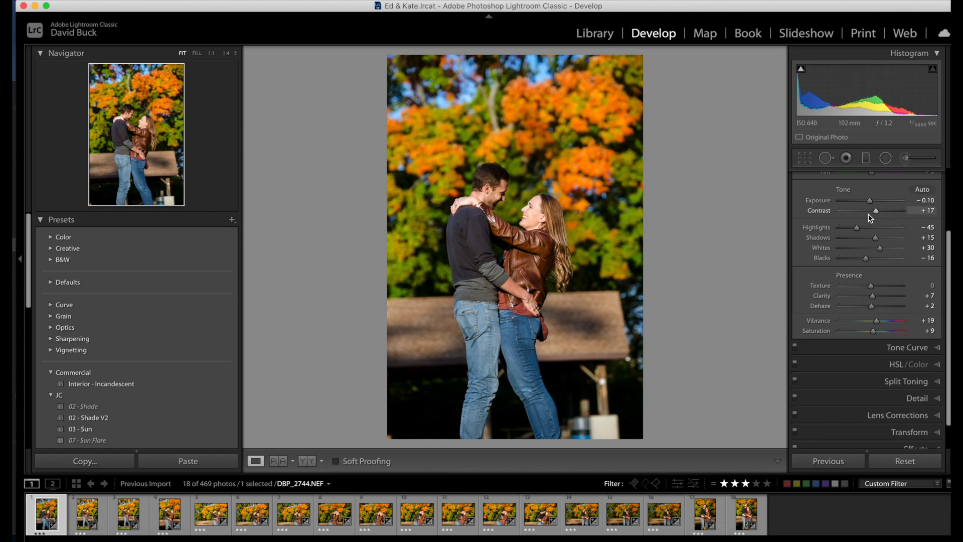
scroll(885, 346, "down", 1)
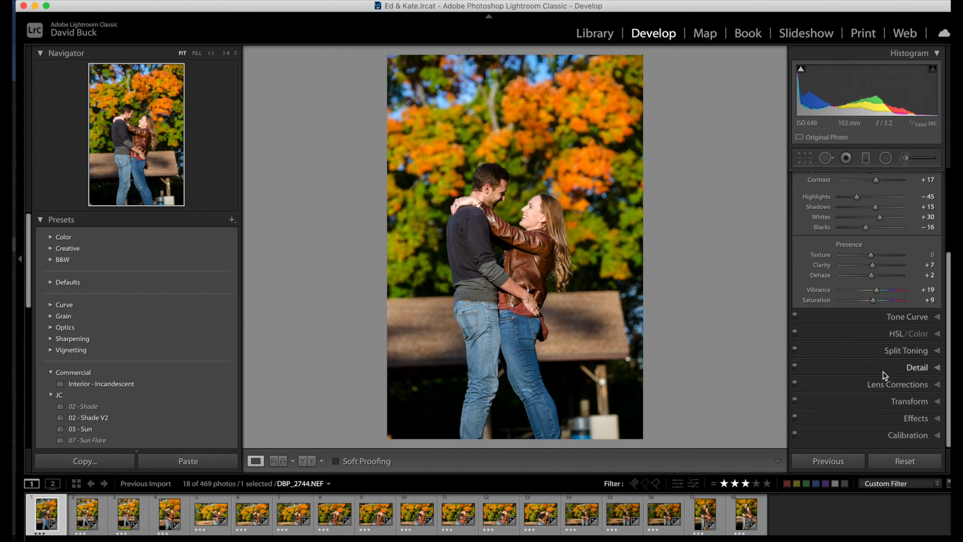
- Set the first photo's post-crop vignetting amount to −17, and return to the grid
left_click(883, 367)
left_click(887, 190)
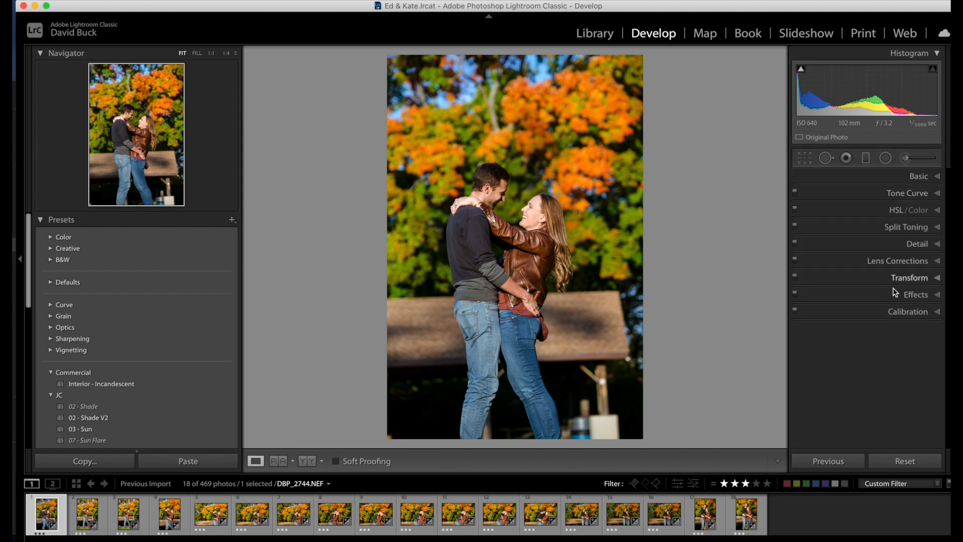
left_click(900, 294)
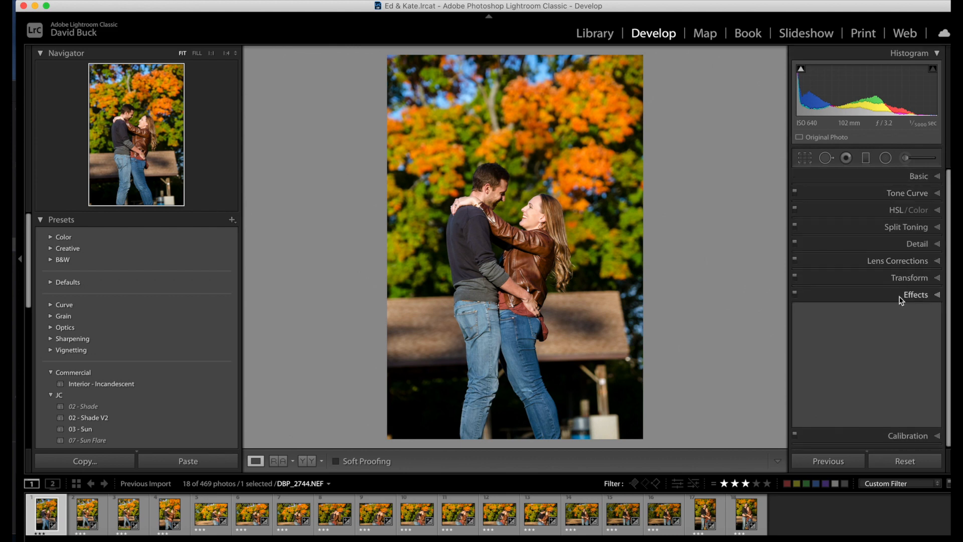
left_click_drag(870, 332, 864, 331)
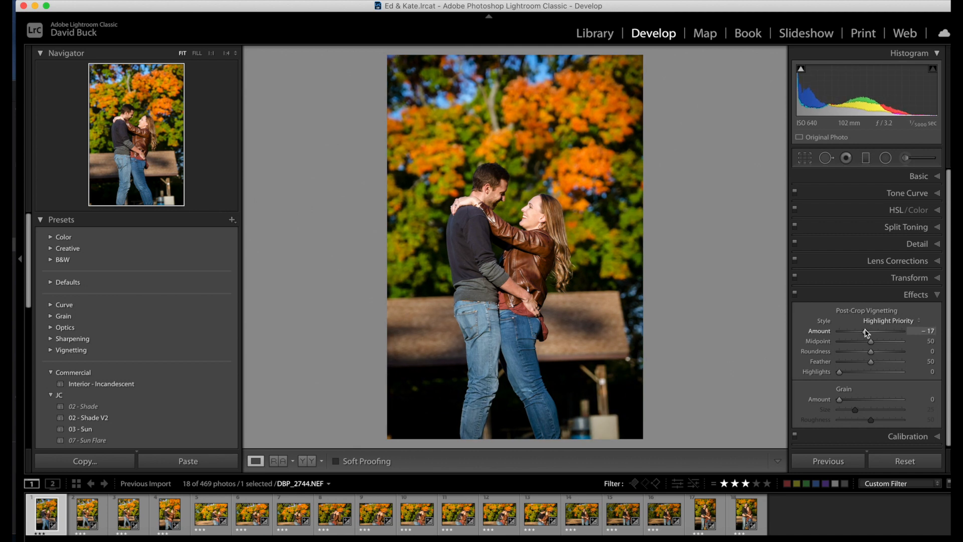
left_click(928, 296)
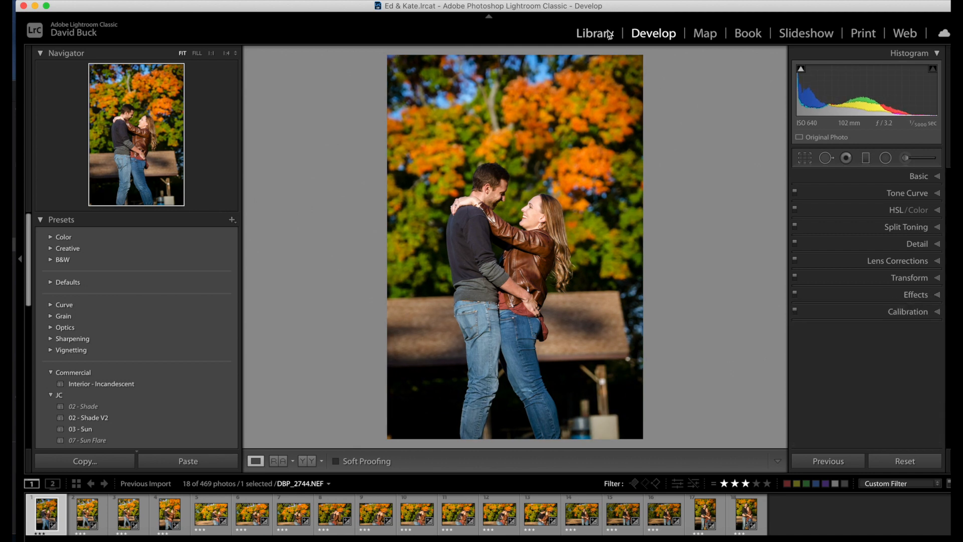
key("g")
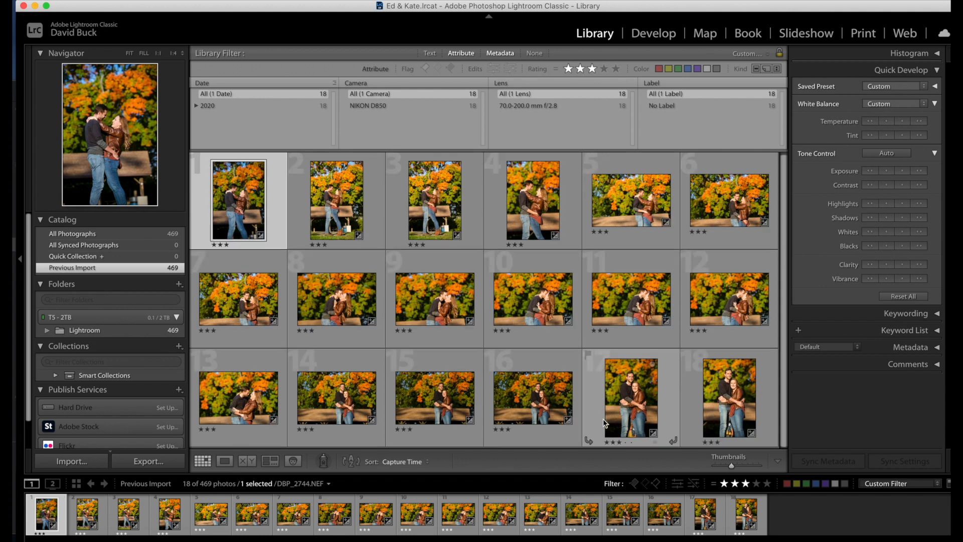
- Synchronize photo 1's develop settings to all the three-star photos, and match their total exposures to it
key("super+a")
key("shift+super+s")
key("Return")
key("alt+shift+super+m")
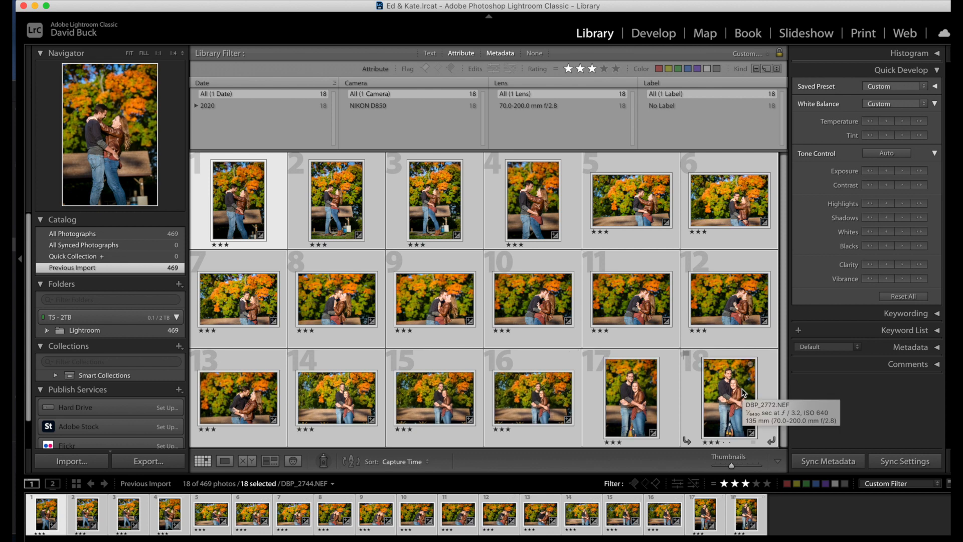
- Review photo 18 enlarged, match the total exposures of all three-star photos to it, and check photo 16 in the enlarged view
double_click(743, 391)
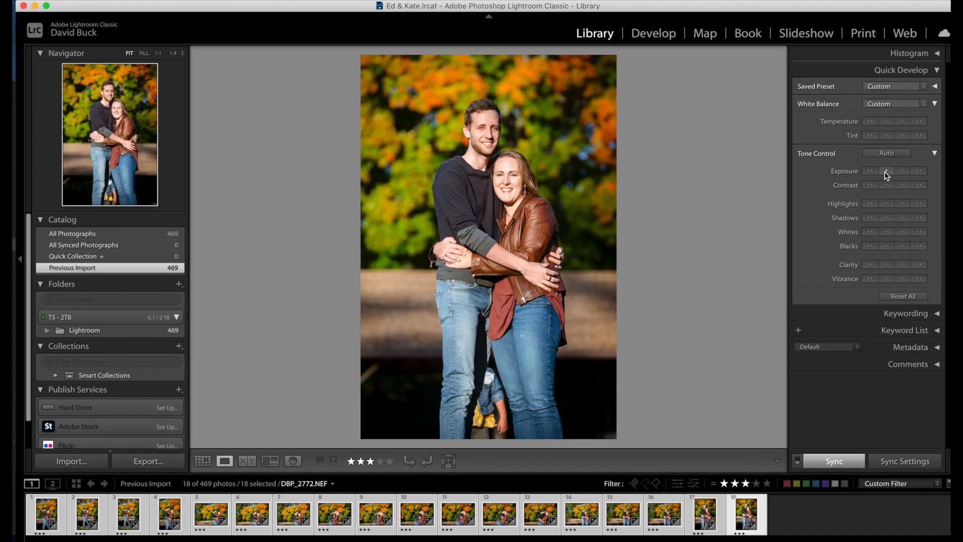
key("g")
key("super+shift+d")
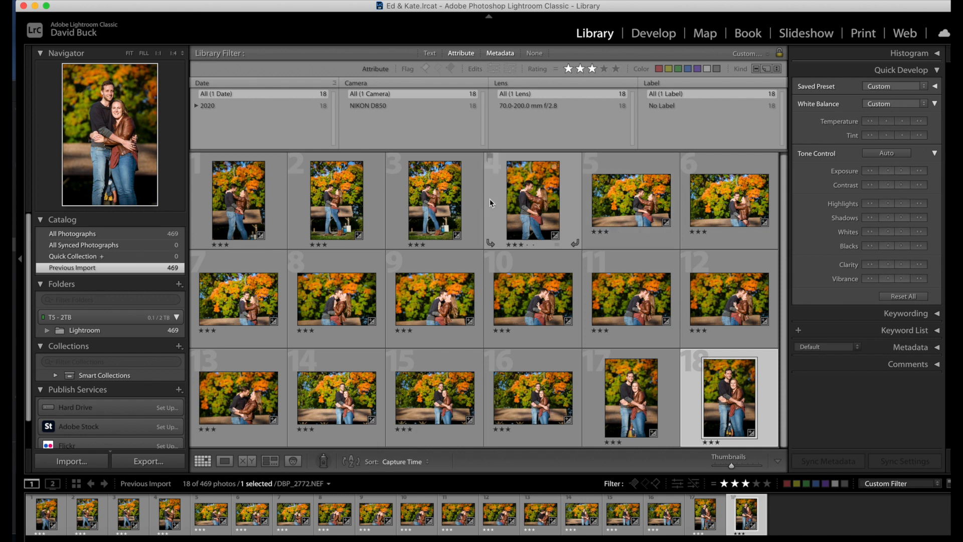
key("super+a")
key("alt")
key("super+alt+shift+m")
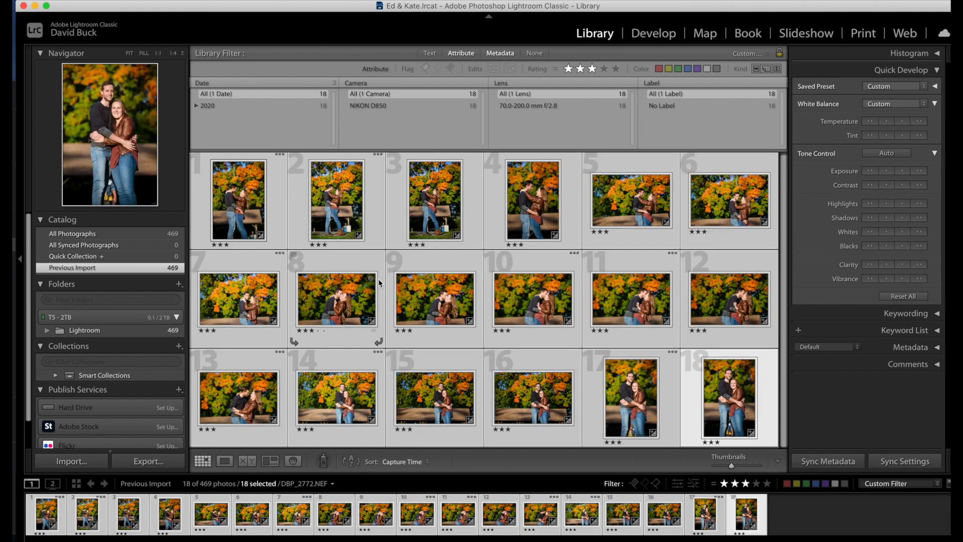
double_click(529, 406)
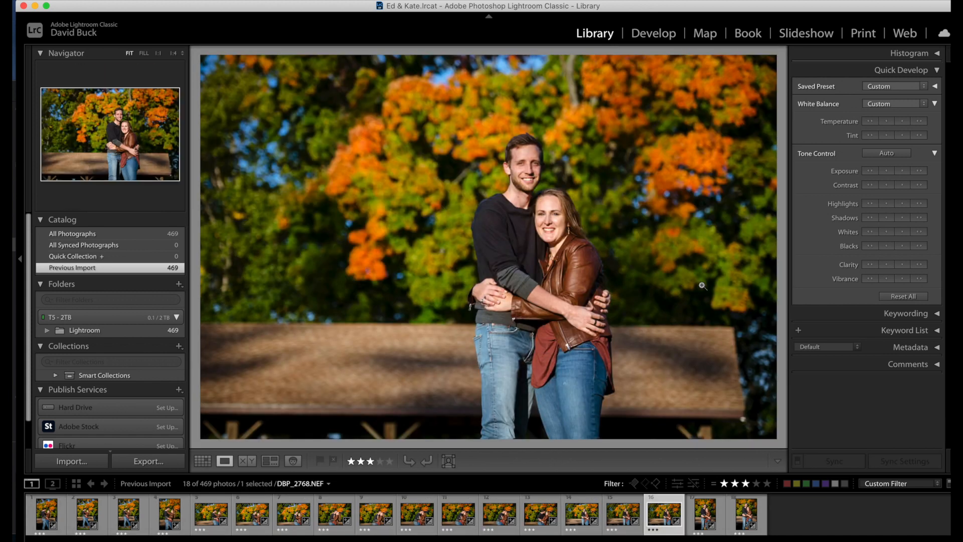
key("g")
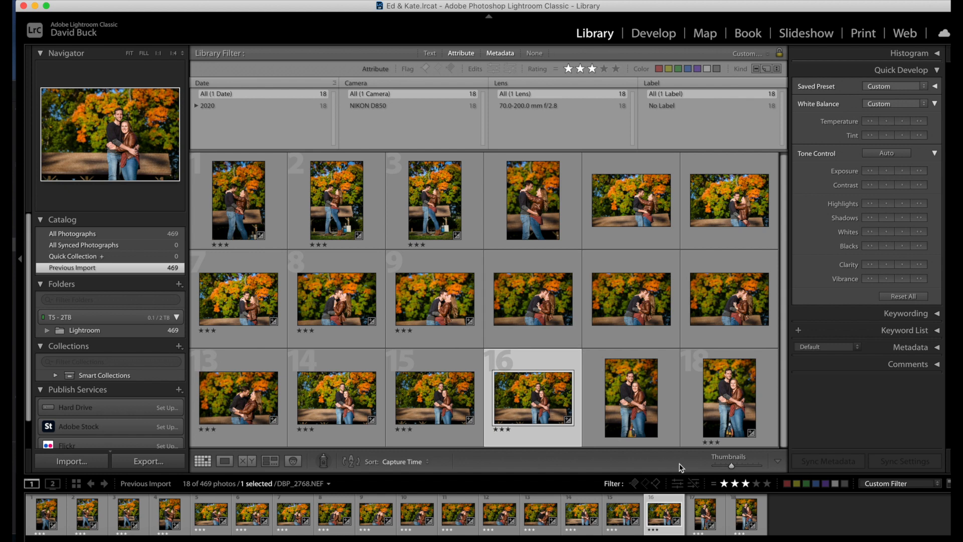
- Filter the library to four-star photos, and open the first one in the enlarged view
left_click(756, 484)
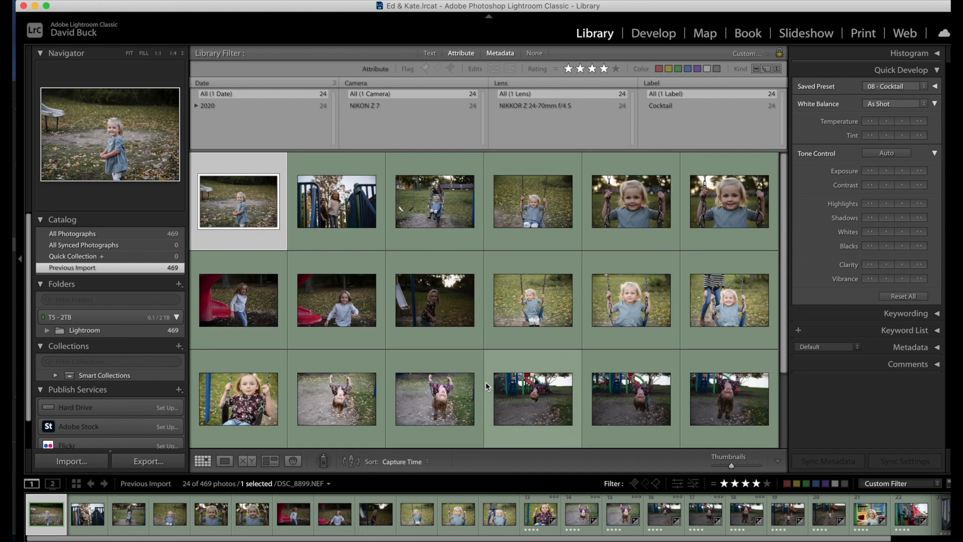
key("e")
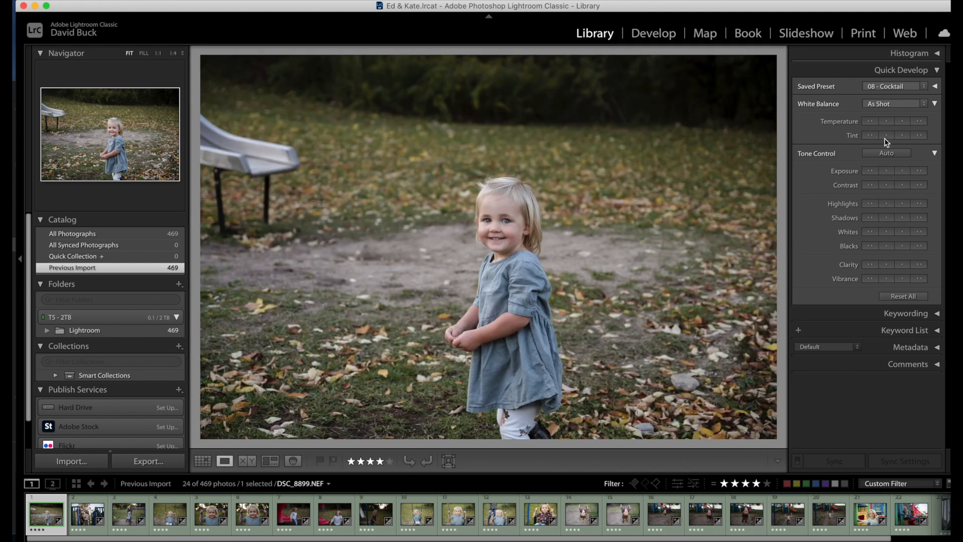
- Cool the first four-star photo's white balance temperature to 6,894, and return to the library grid
left_click(661, 33)
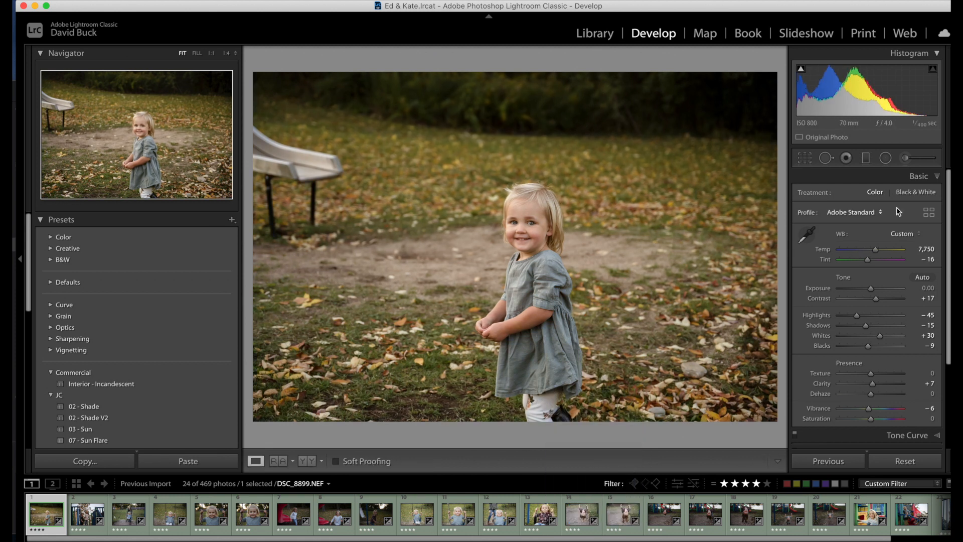
left_click_drag(873, 251, 870, 252)
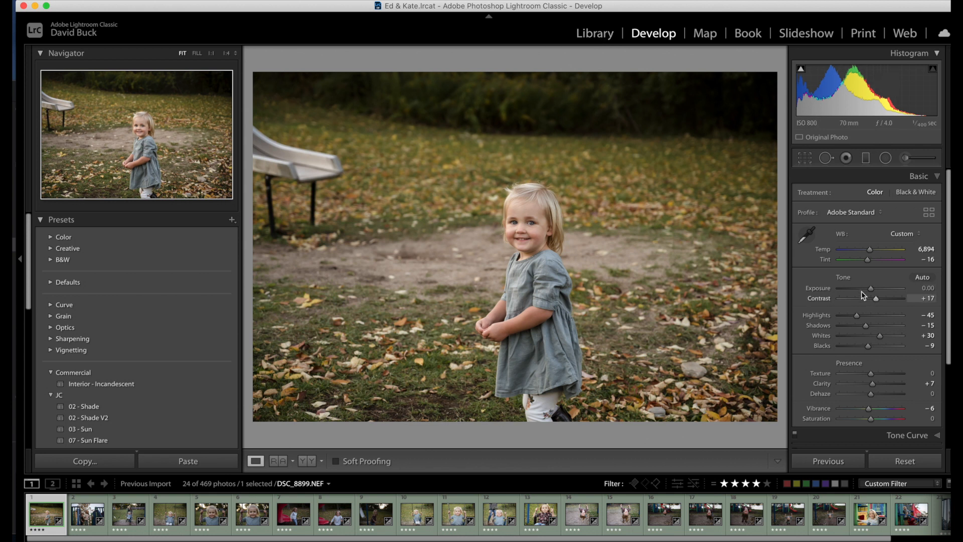
key("e")
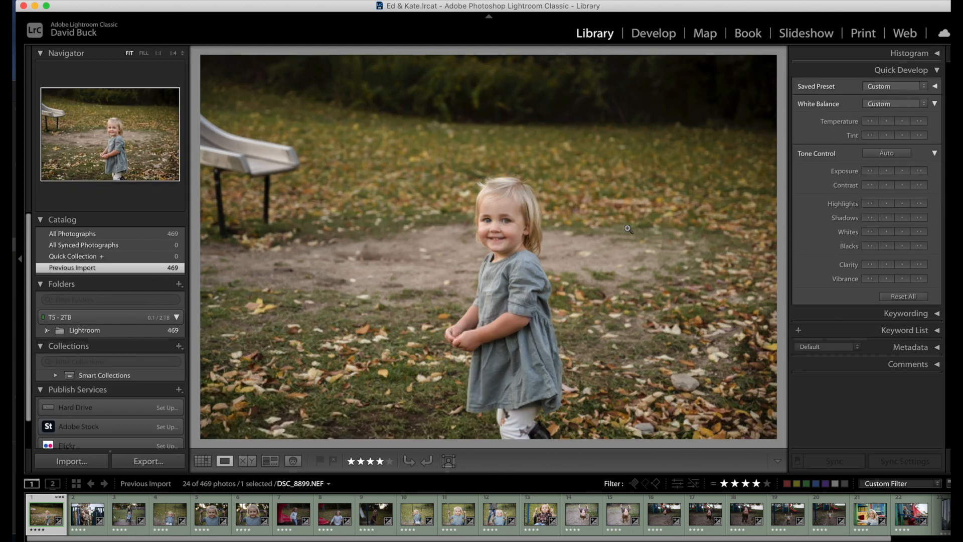
key("g")
- Synchronize photo 1's develop settings to photos 2 to 18, and match their total exposures to it
scroll(584, 240, "down", 3)
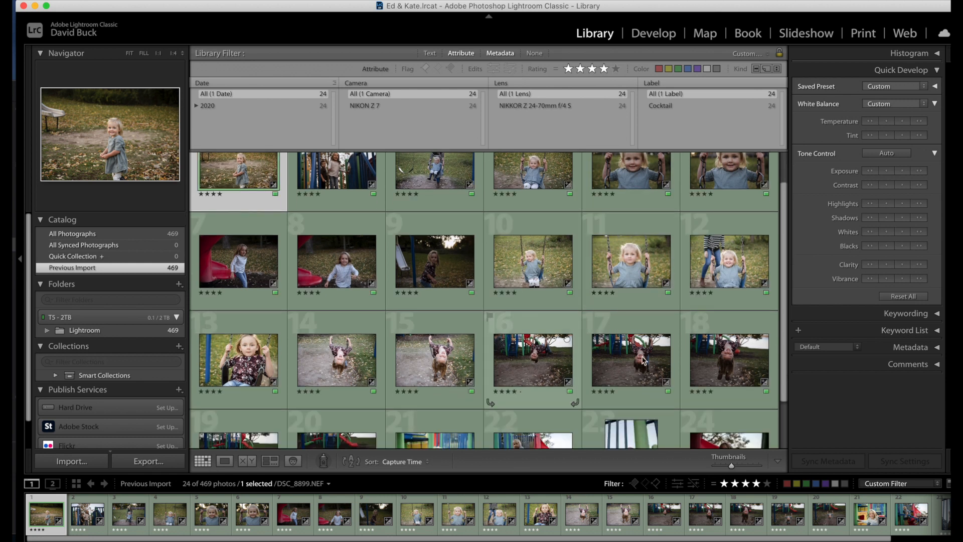
left_click(730, 374, "shift")
key("shift+super+s")
key("Return")
key("alt+shift+super+m")
scroll(584, 338, "up", 1)
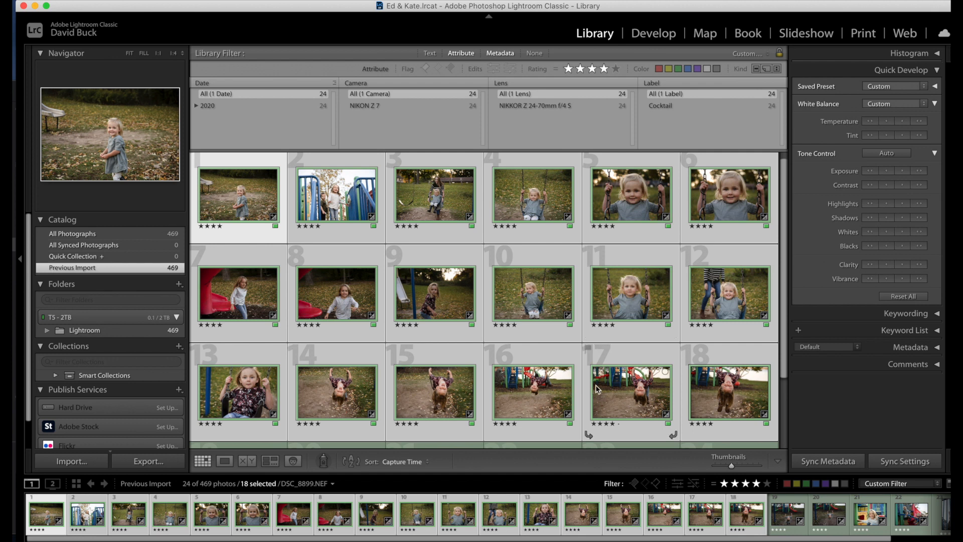
- Brighten photo 3's exposure, and enlarge the grid thumbnails to four per row
left_click(351, 206)
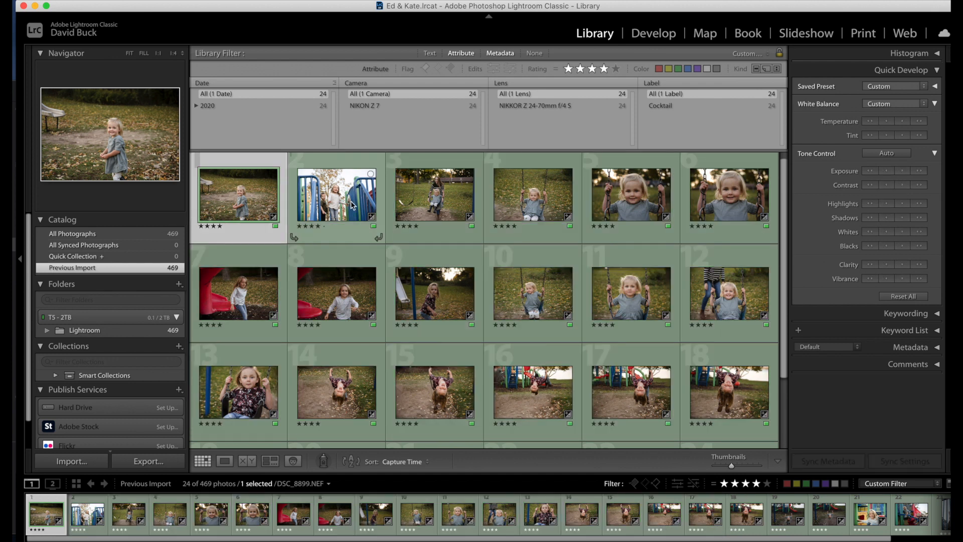
key("Right")
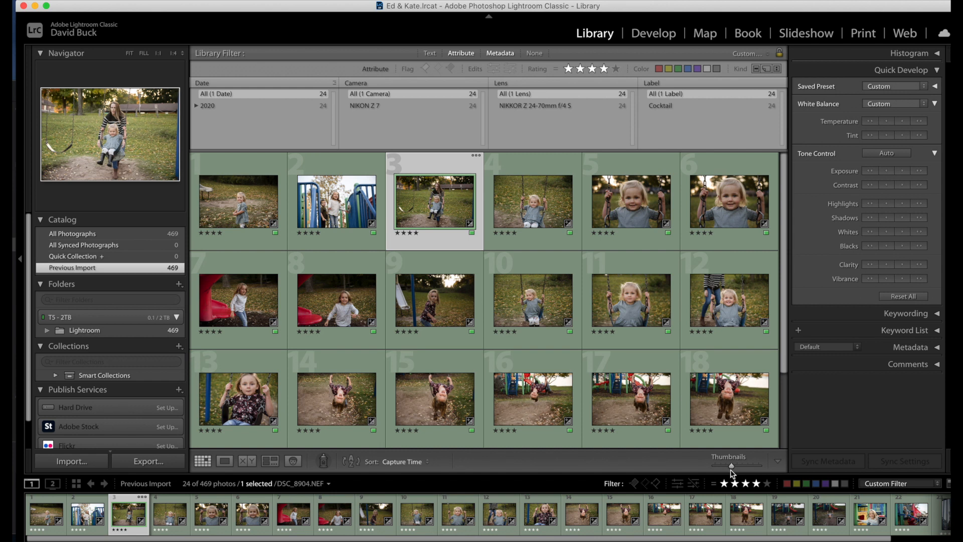
left_click_drag(731, 467, 739, 466)
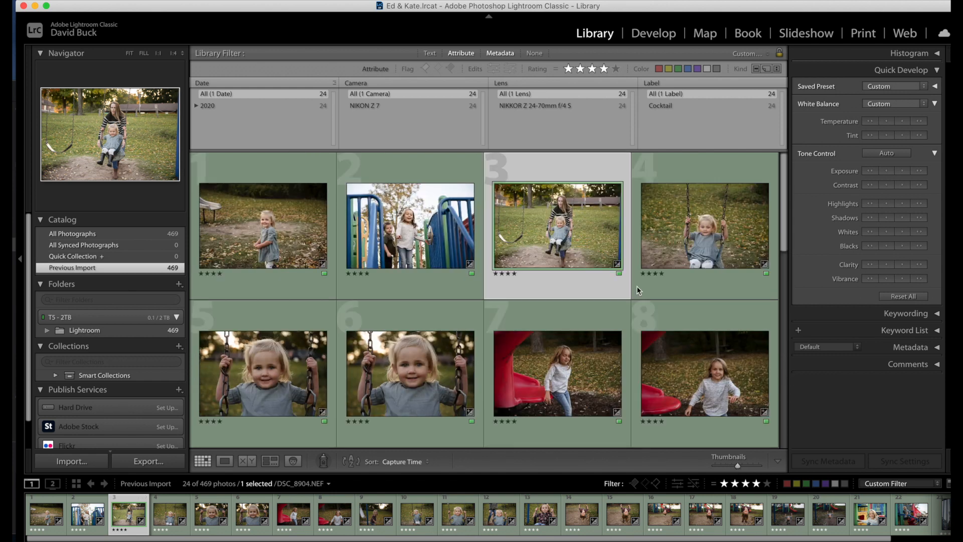
- Raise the exposure of photos 4 to 6 together by one small increment, and reduce the selection to photo 4
left_click(696, 227)
left_click(415, 378, "shift")
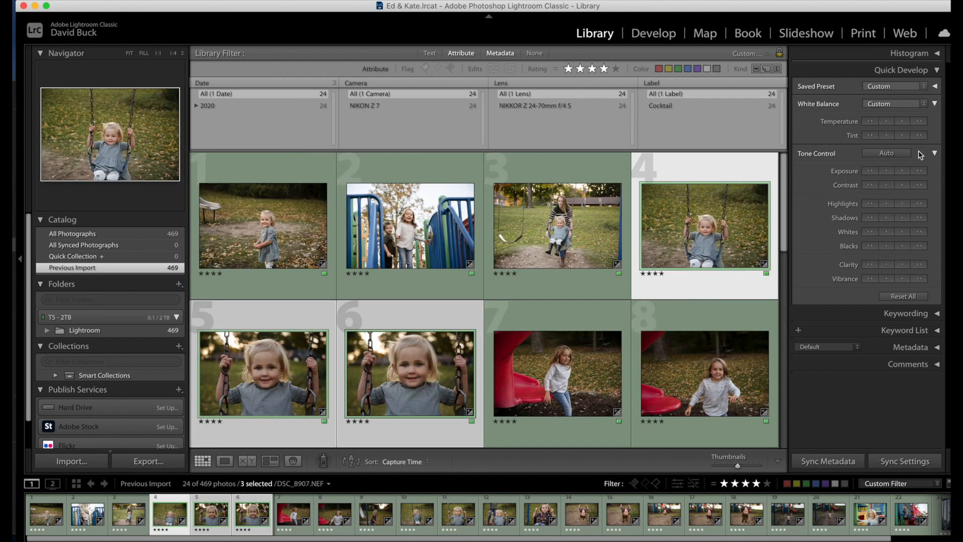
left_click(904, 171)
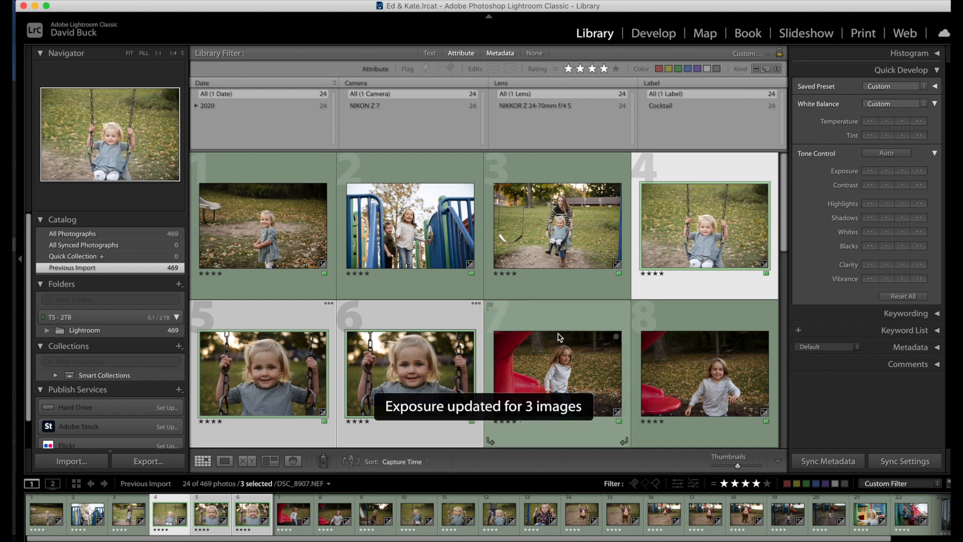
key("super+shift+d")
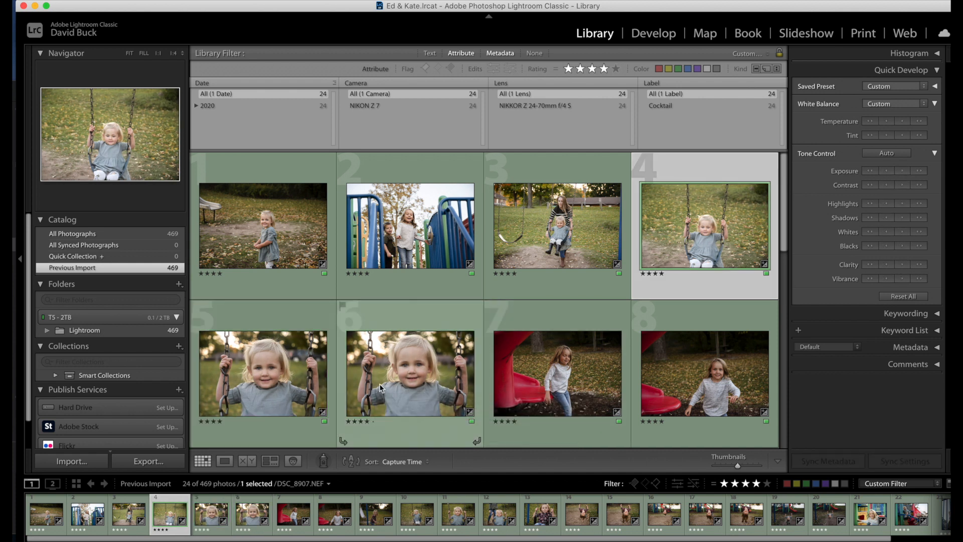
- Raise the exposure of photos 7 to 9 together by one small increment
left_click(545, 377)
scroll(545, 377, "down", 3)
left_click(288, 400, "shift")
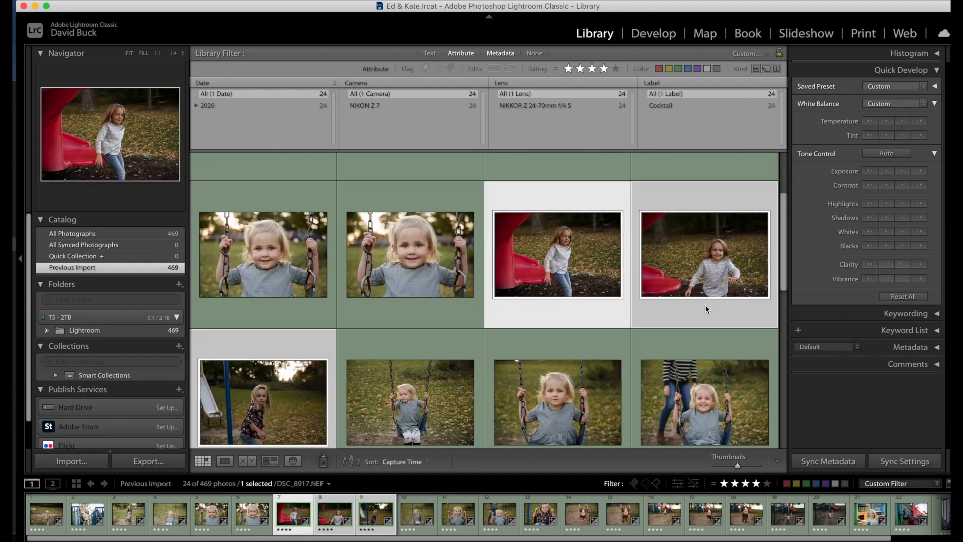
left_click(898, 169)
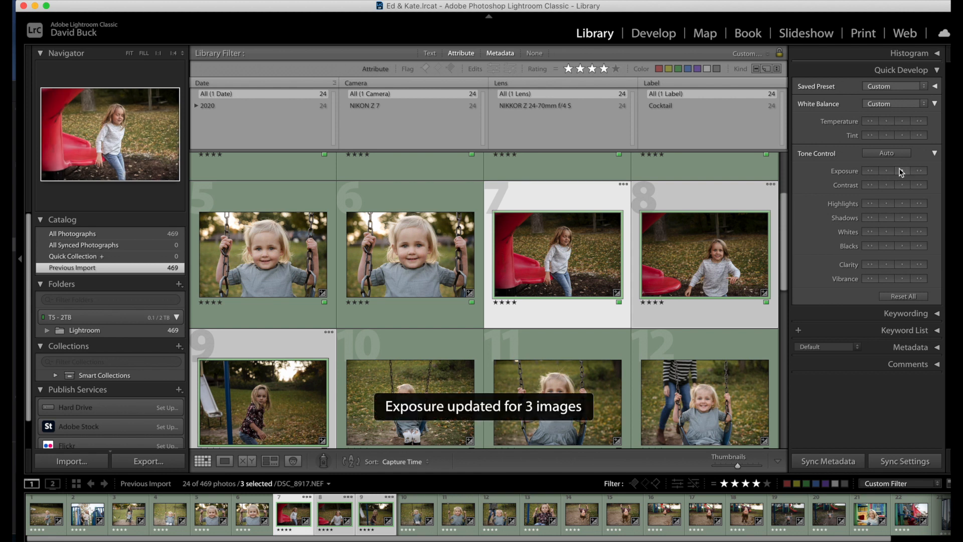
- Check photo 10 in the enlarged view, and adjust the exposure of photos 10 to 15 together from the grid
scroll(577, 321, "down", 2)
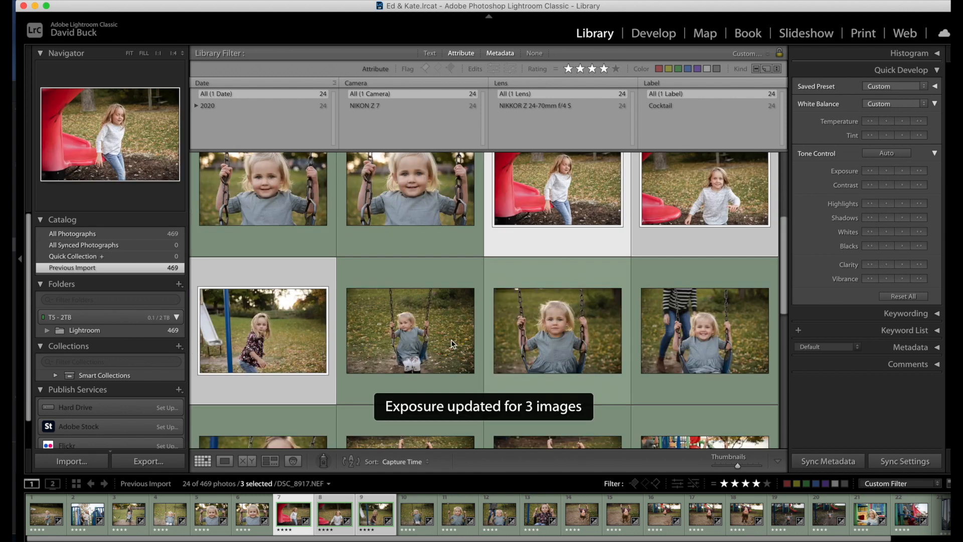
left_click(441, 336)
scroll(421, 333, "down", 2)
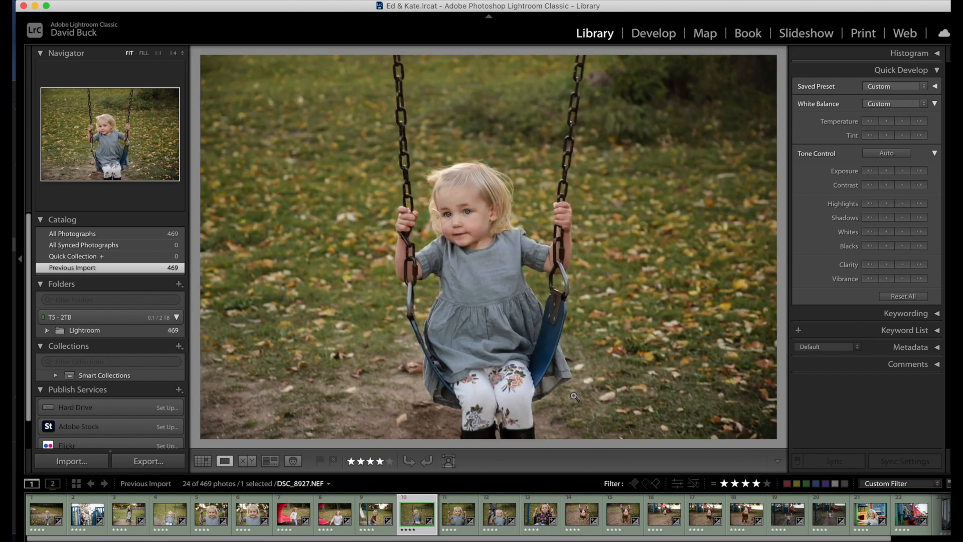
key("g")
scroll(564, 394, "down", 4)
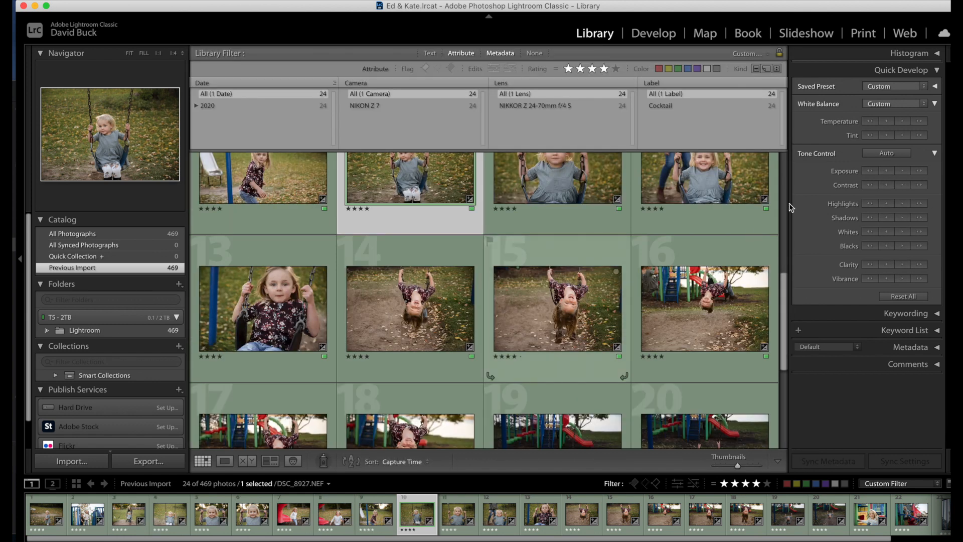
left_click(562, 308, "shift")
- Synchronize photo 12's develop settings to photos 13 to 24, match their total exposures to it, and keep only photo 12 selected
left_click(720, 315)
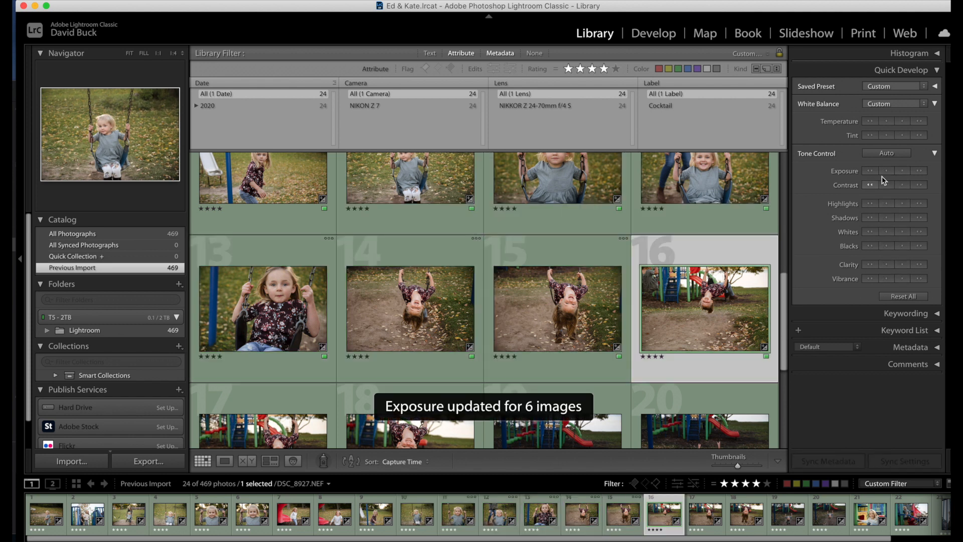
scroll(597, 311, "down", 2)
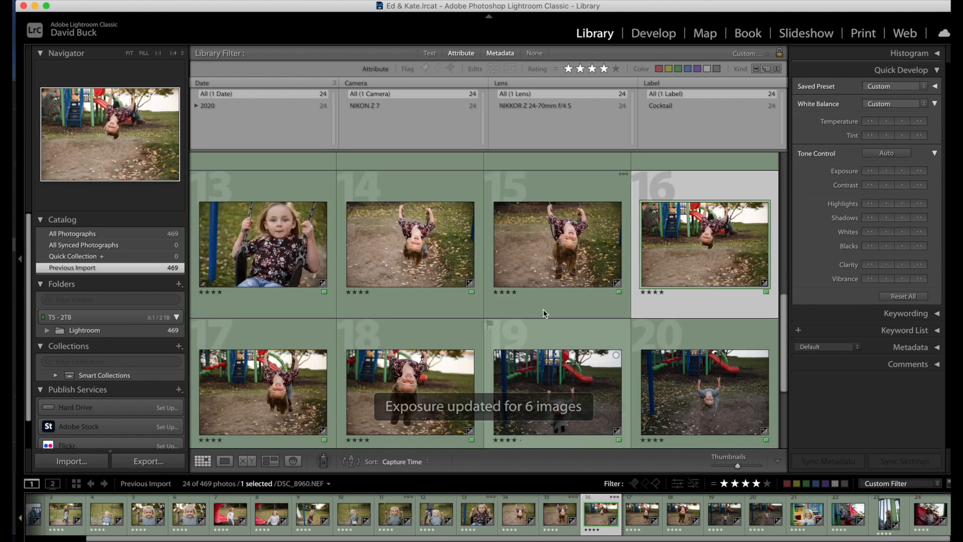
scroll(561, 293, "up", 2)
left_click(662, 304)
scroll(667, 321, "down", 4)
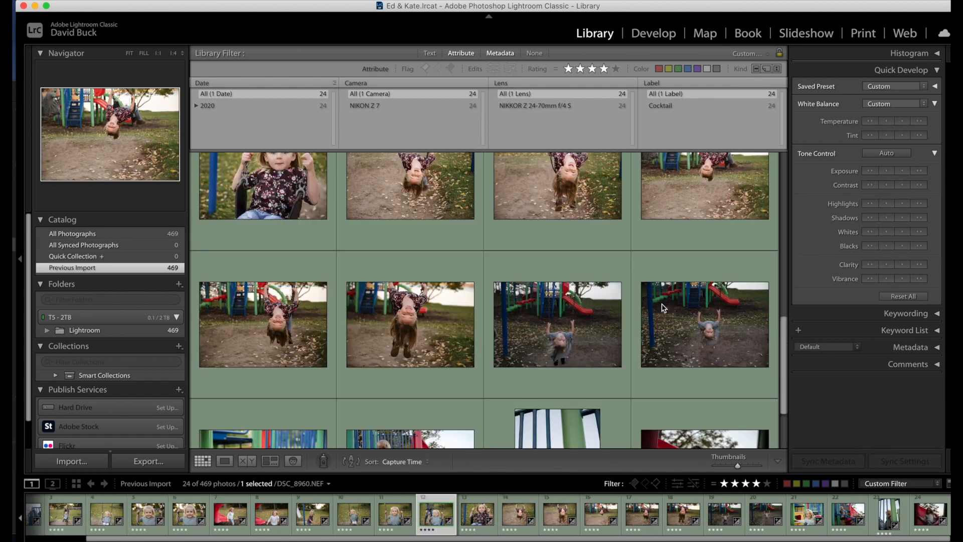
left_click(689, 372, "shift")
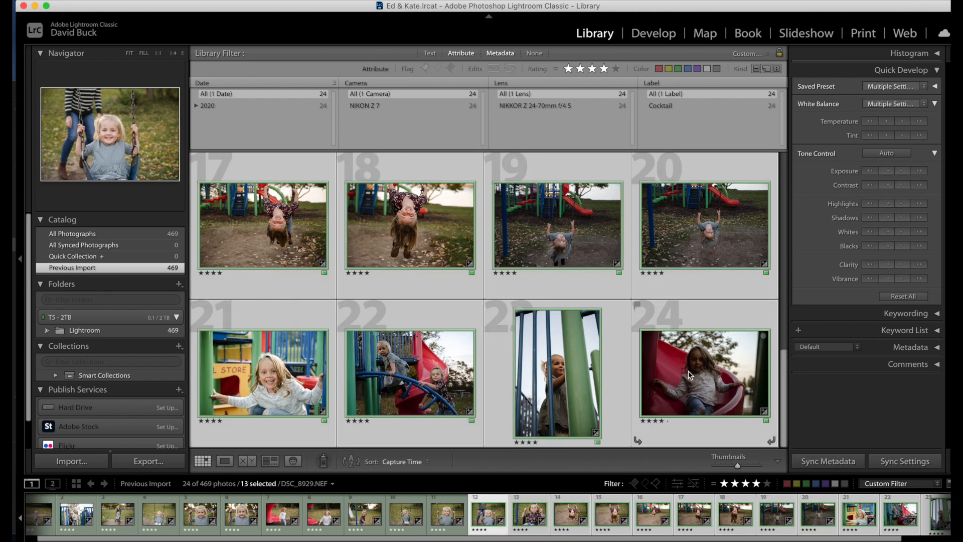
key("super+shift+s")
key("Return")
key("super+alt+shift+m")
scroll(673, 375, "up", 2)
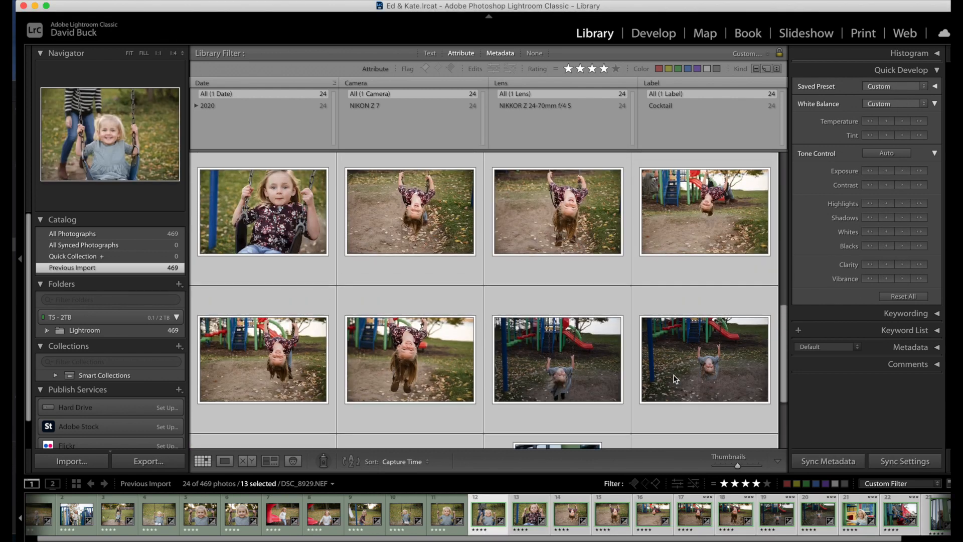
scroll(673, 375, "down", 1)
key("super+shift+d")
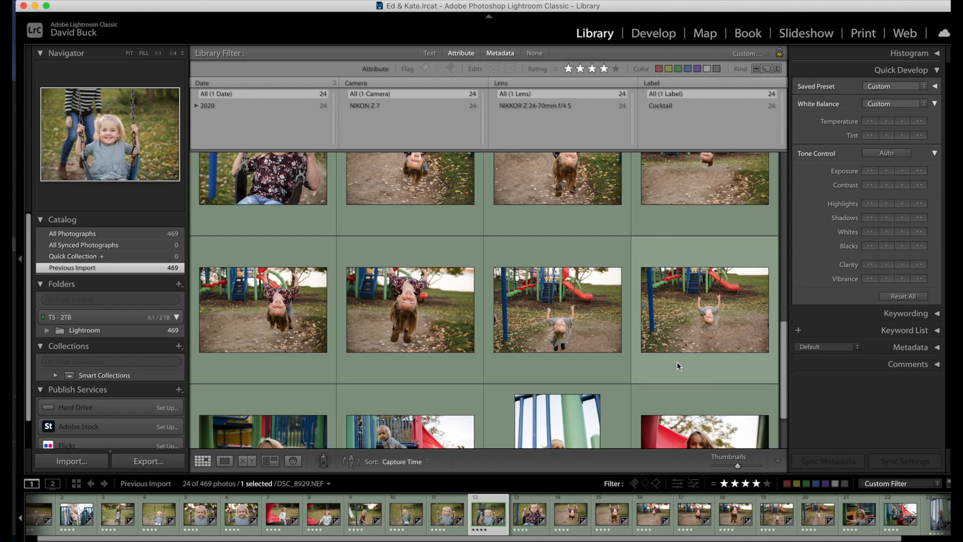
- Brighten photo 21's exposure, and check photos 22 to 24 one by one
scroll(666, 363, "down", 2)
left_click(311, 367)
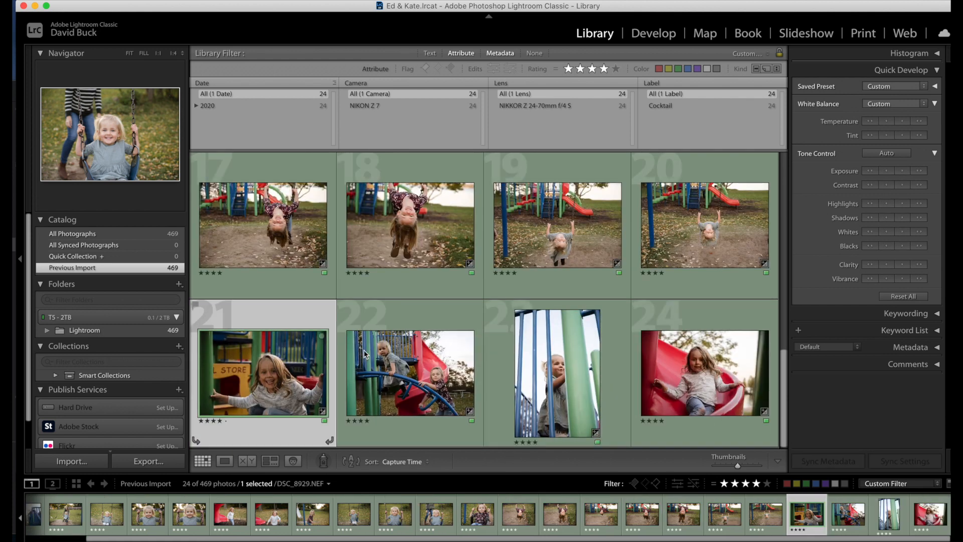
key("Right")
key("Right")
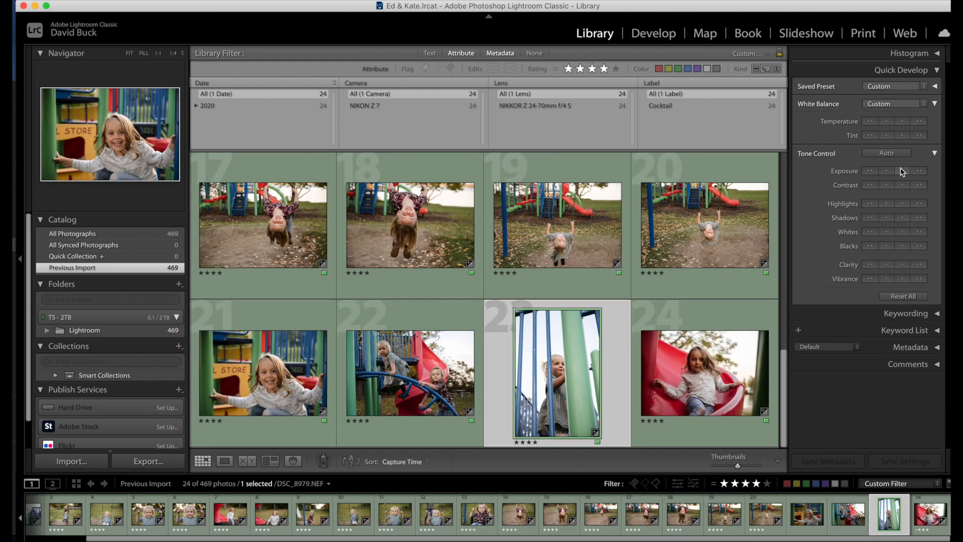
key("Right")
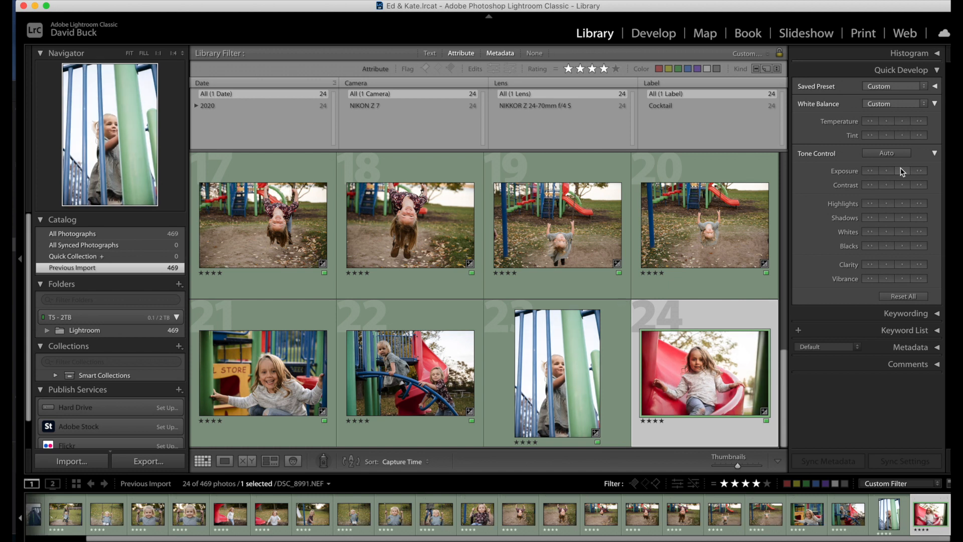
key("Left")
key("Right")
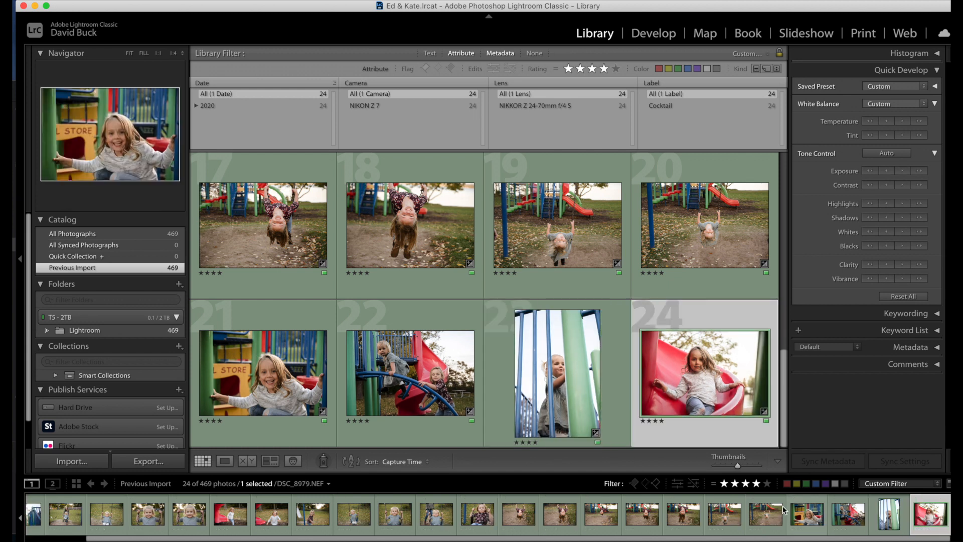
- Filter the library to five-star photos, and correct the first photo's white balance by sampling a neutral area on the toddler in Develop
left_click(767, 482)
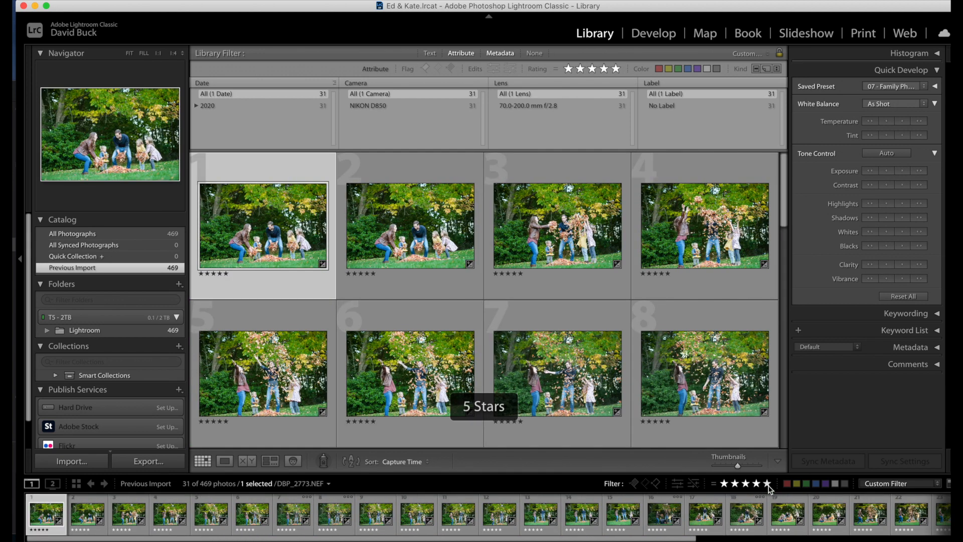
left_click(650, 34)
key("w")
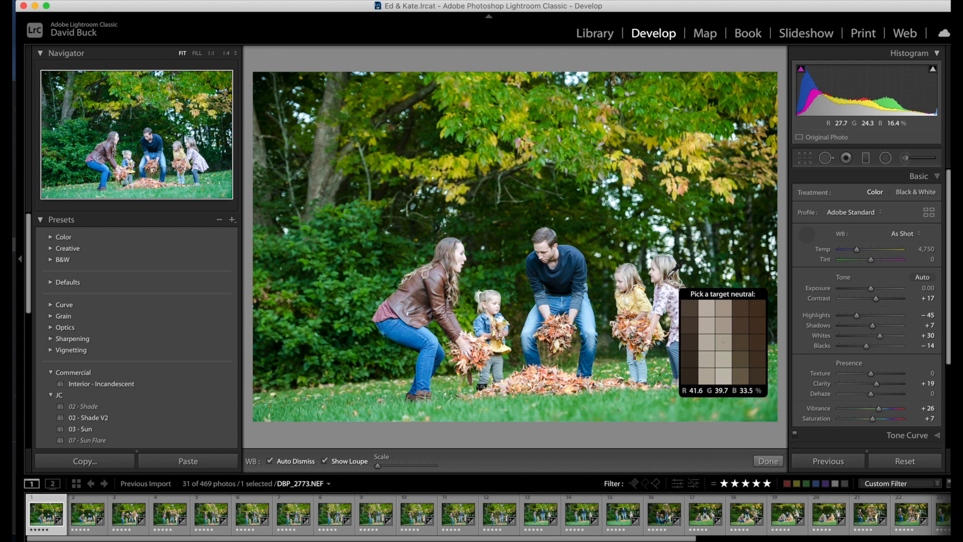
left_click(507, 331)
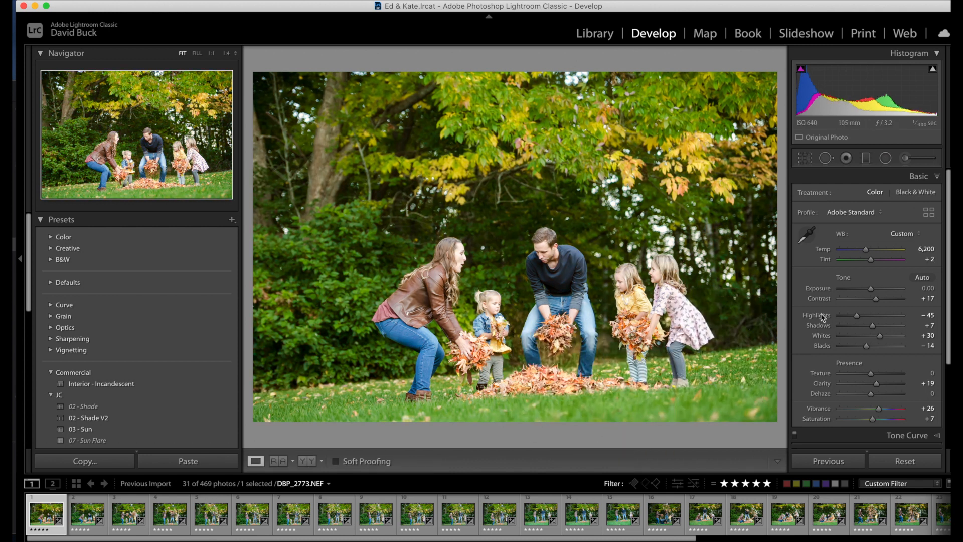
- Set the first photo's temperature to 6,520, exposure −0.65, contrast +25, whites +19 and vibrance +34, and return to the grid
left_click_drag(870, 292, 871, 294)
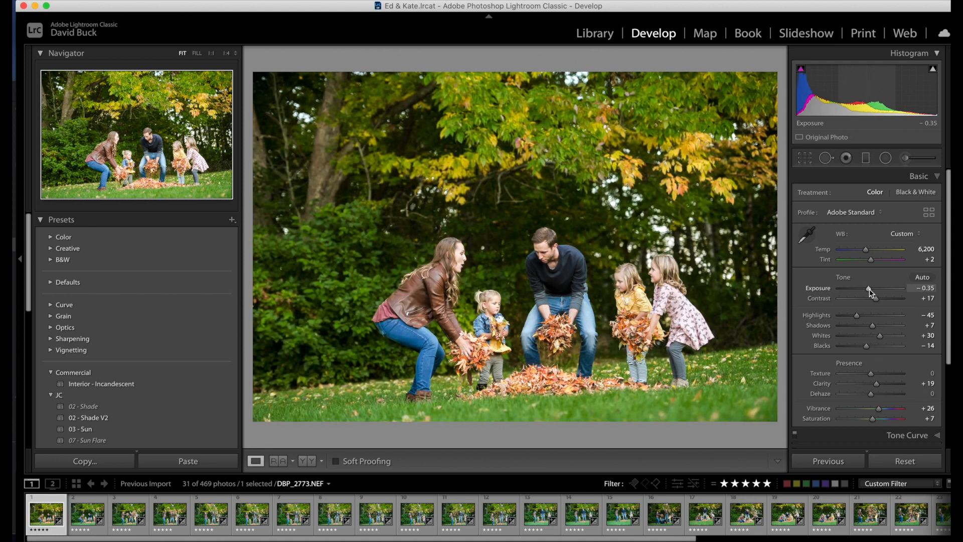
left_click_drag(865, 250, 868, 251)
left_click_drag(866, 289, 867, 292)
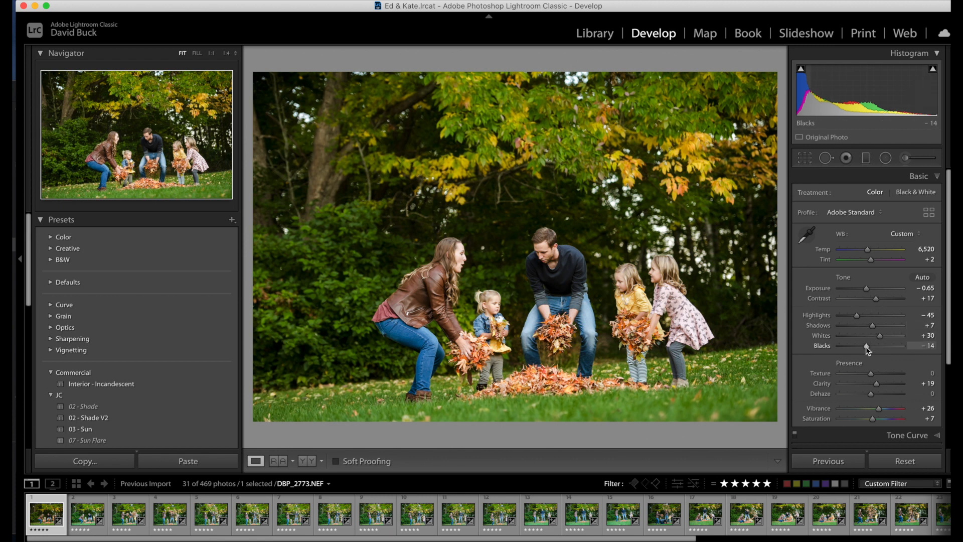
mouse_move(880, 336)
left_mouse_down()
mouse_move(870, 336)
mouse_move(877, 337)
left_mouse_up()
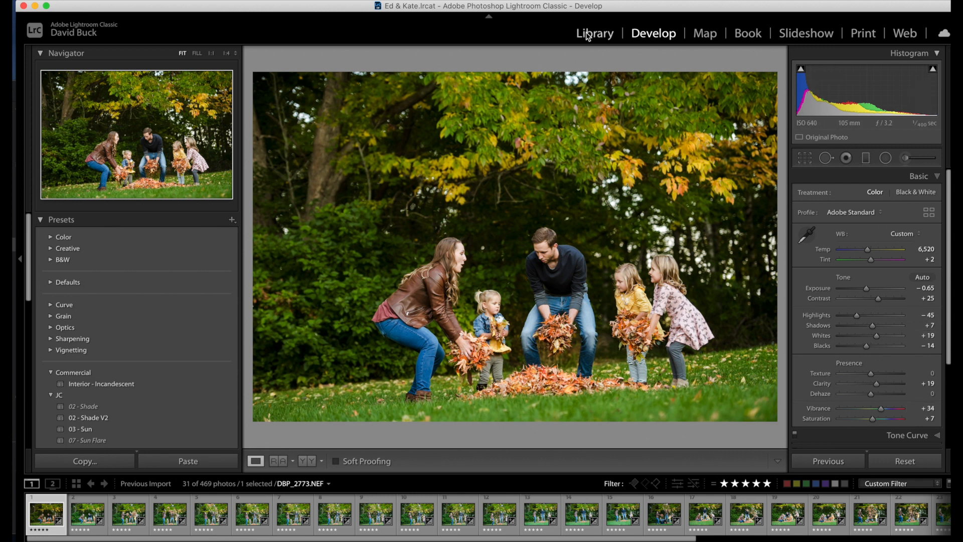
key("g")
- Synchronize photo 1's develop settings to all the five-star photos, match their total exposures to it, and switch the grid cell style
scroll(647, 344, "down", 5)
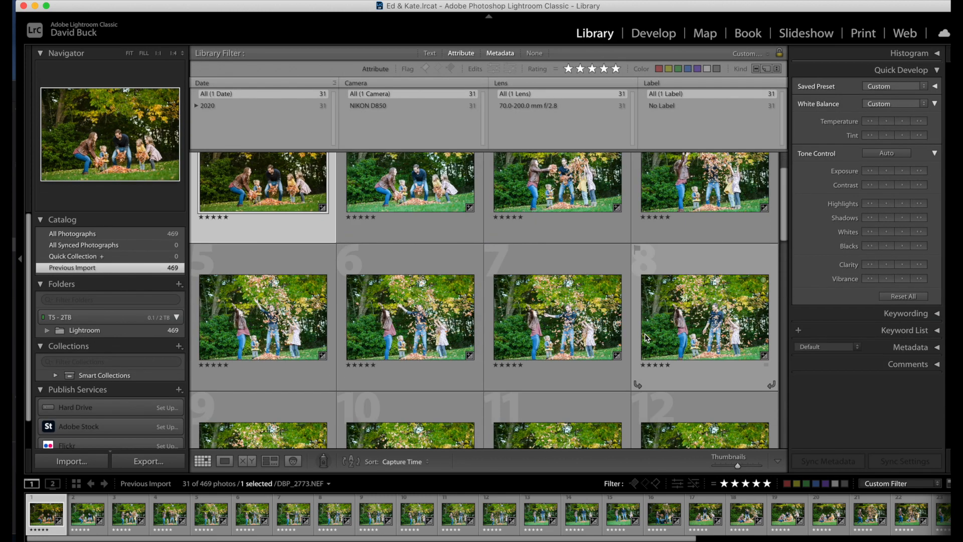
scroll(647, 344, "down", 8)
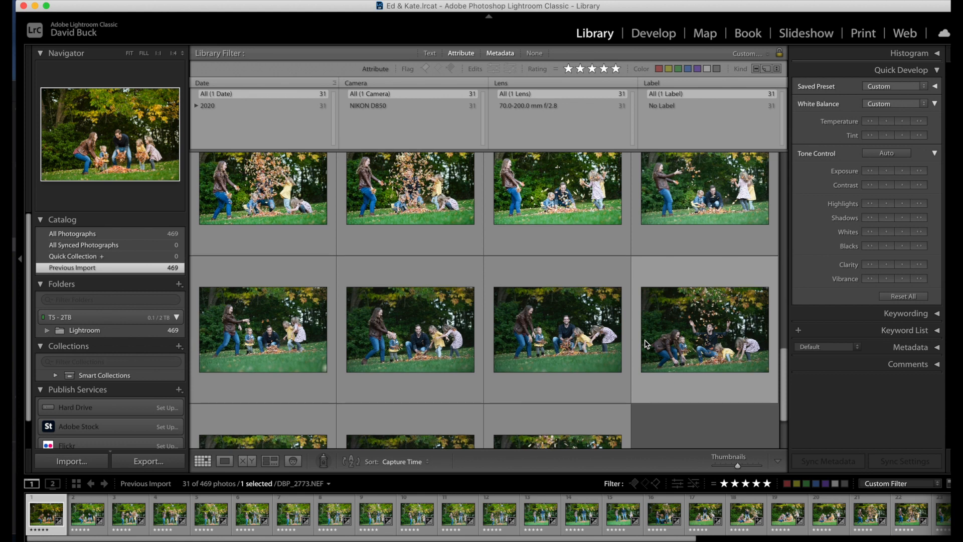
left_click(597, 376, "shift")
key("super+shift+s")
key("Return")
key("super+alt+shift+m")
key("j")
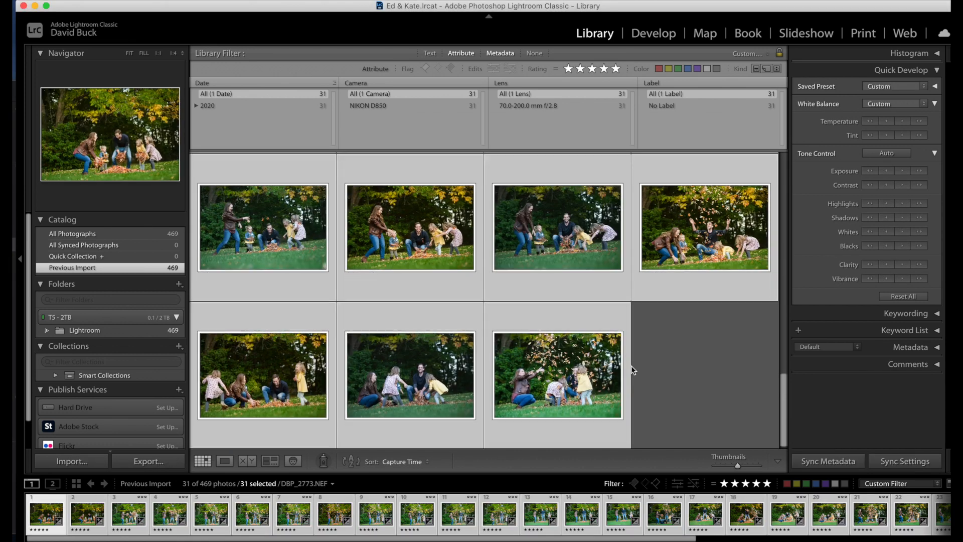
- Deselect the five-star photos, check photos 31, 30 and 25 enlarged one by one, and look over the grid
key("j")
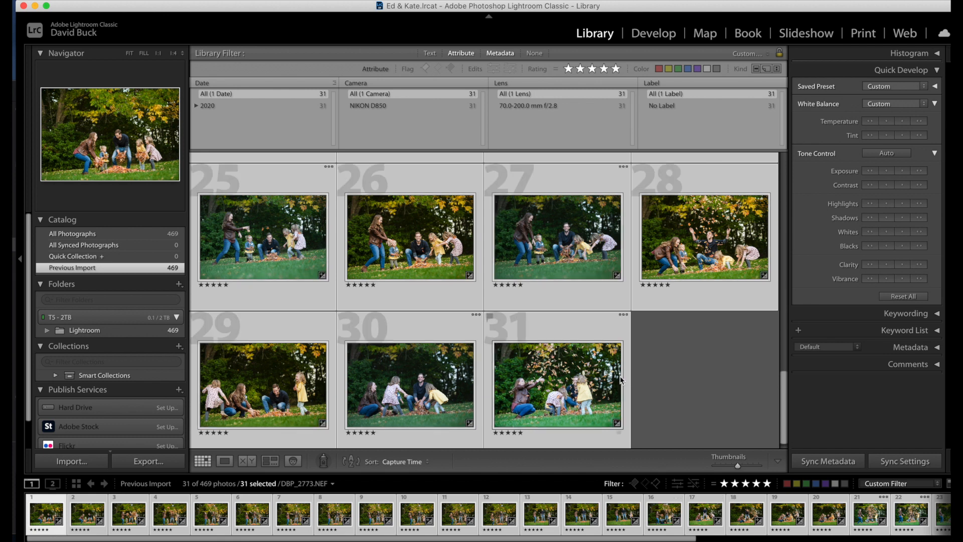
key("super+d")
key("j")
double_click(563, 390)
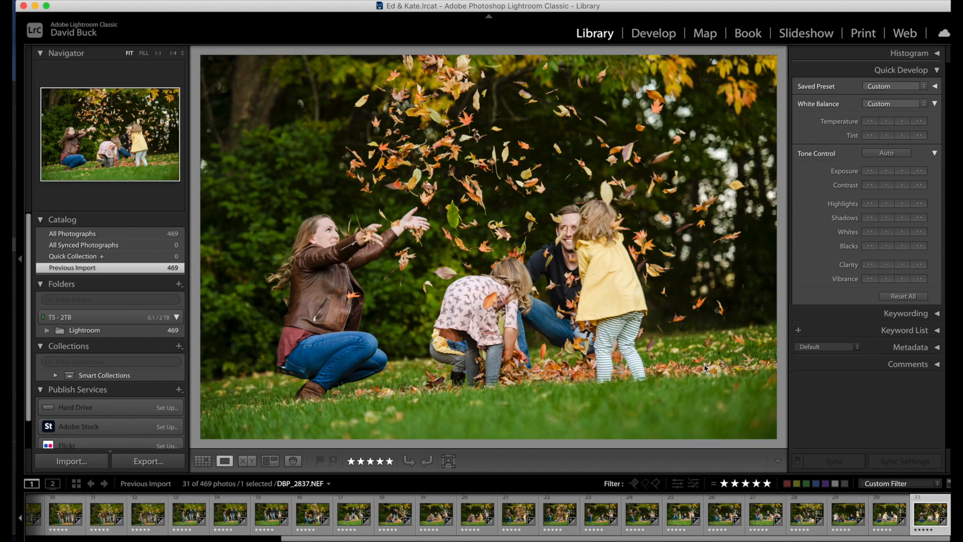
key("g")
key("j")
double_click(415, 393)
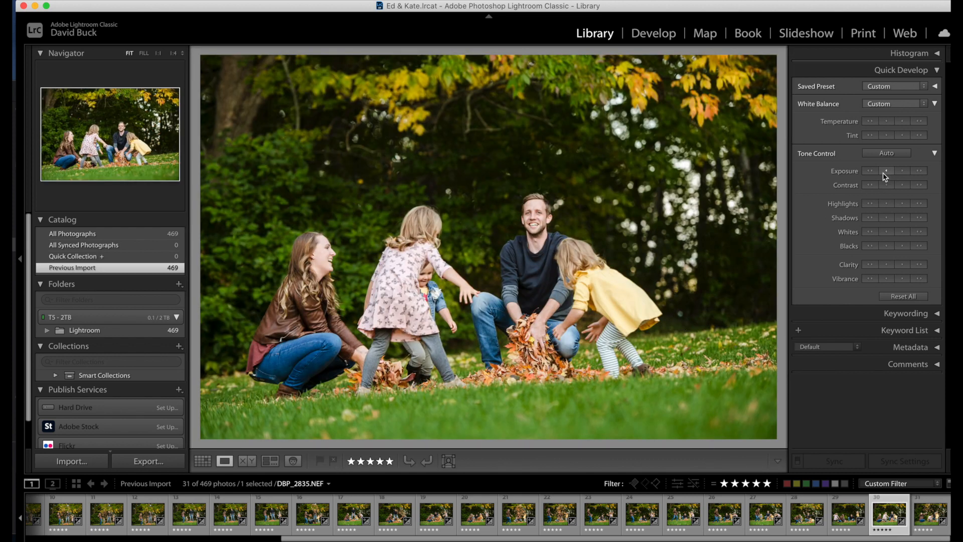
key("g")
left_click(318, 333)
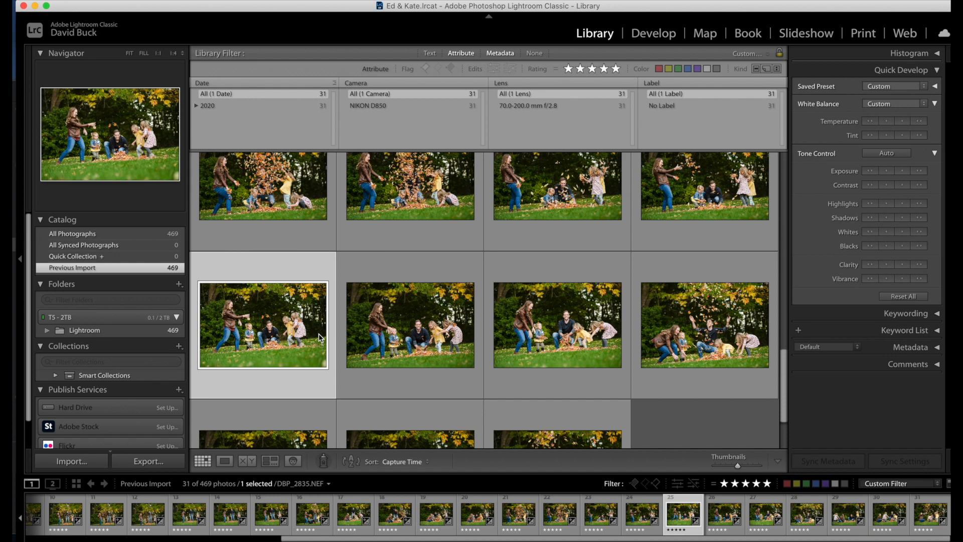
double_click(318, 333)
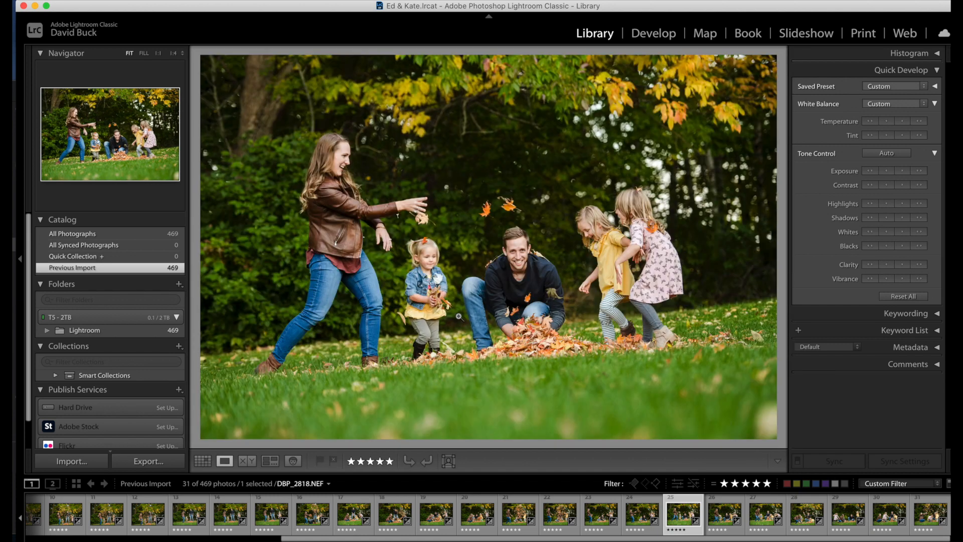
key("g")
scroll(457, 316, "up", 5)
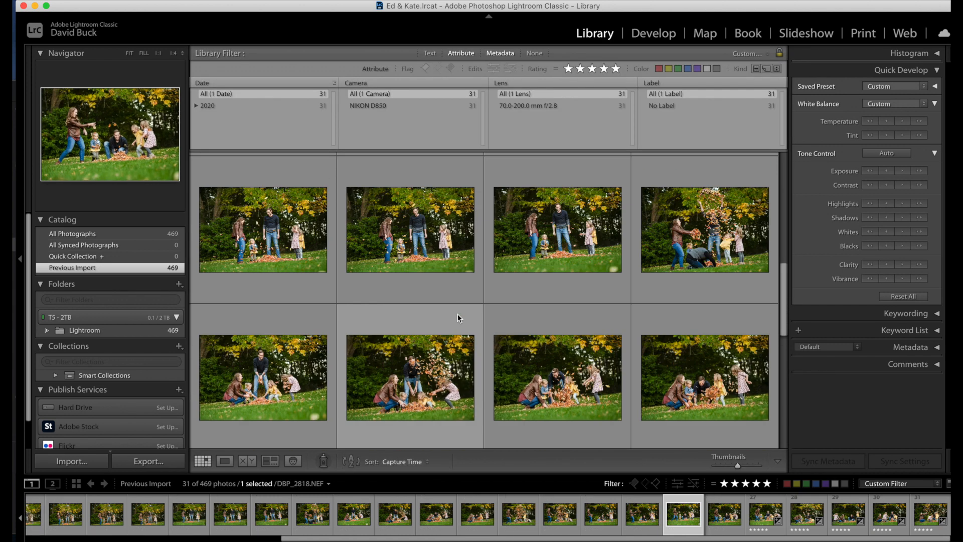
scroll(457, 314, "down", 5)
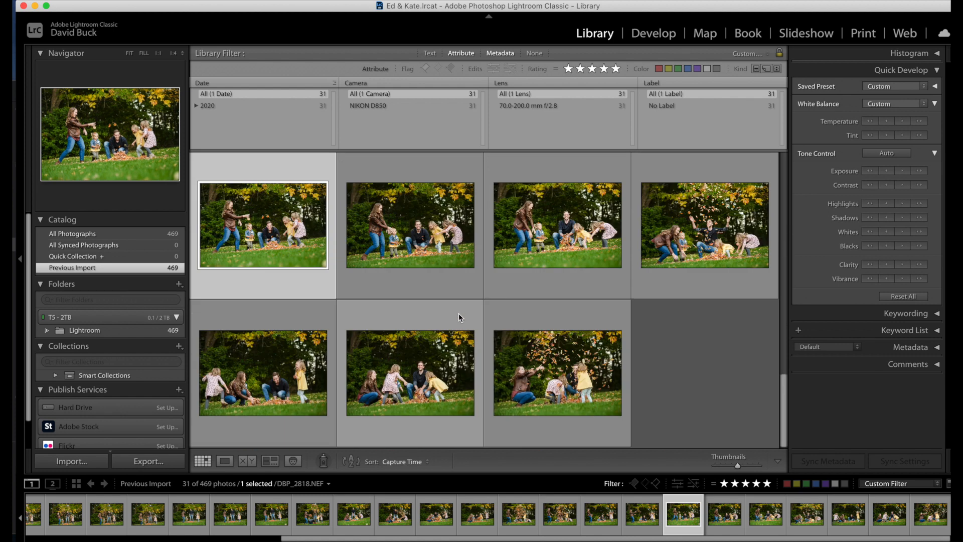
- Filter the library to red-labelled photos instead of five-star ones, and set the first photo's temperature to 4,808 in Develop
left_click(767, 483)
left_click(787, 483)
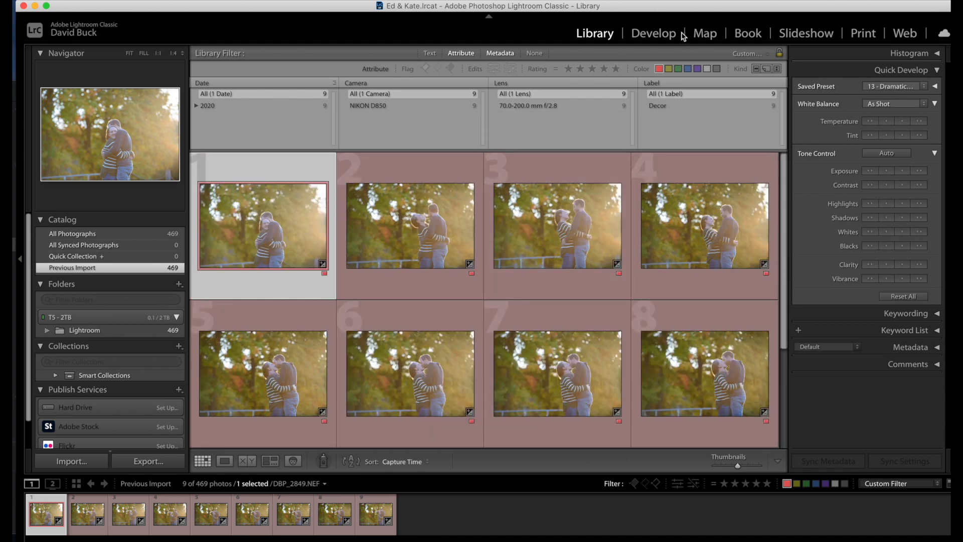
left_click(653, 34)
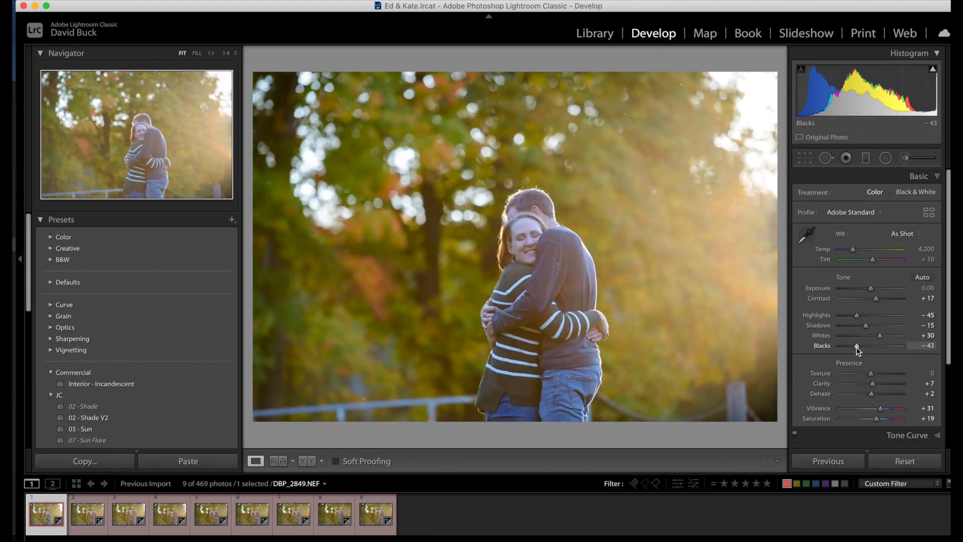
left_click(858, 251)
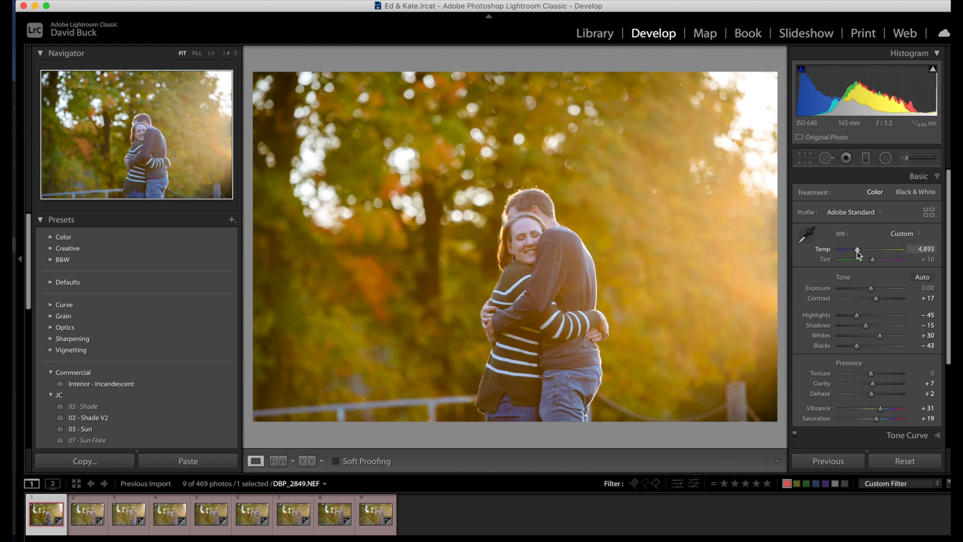
left_click_drag(857, 250, 856, 251)
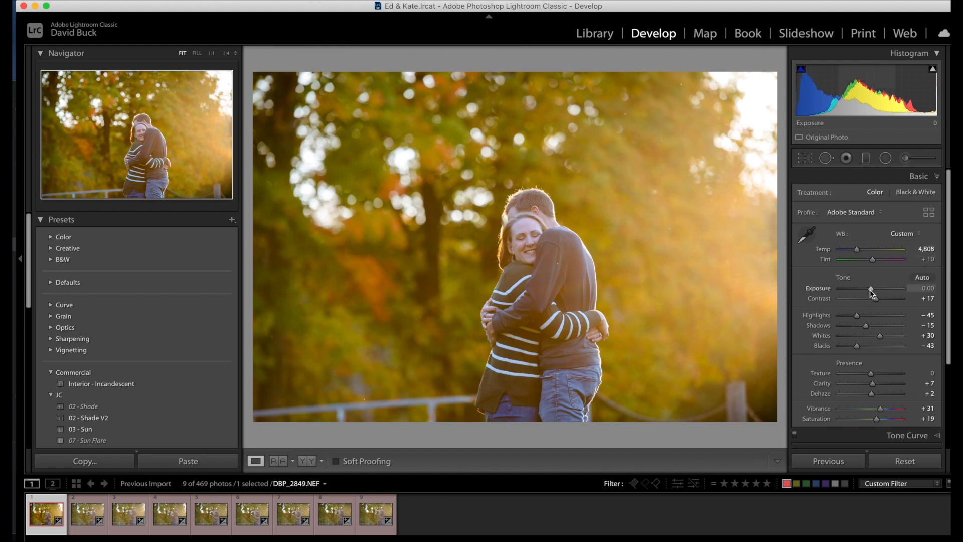
- Apply the 13 - Dramatic Landscape preset to the photo, and set contrast +33, blacks −36, dehaze +37 and temperature 4,721
scroll(125, 371, "down", 8)
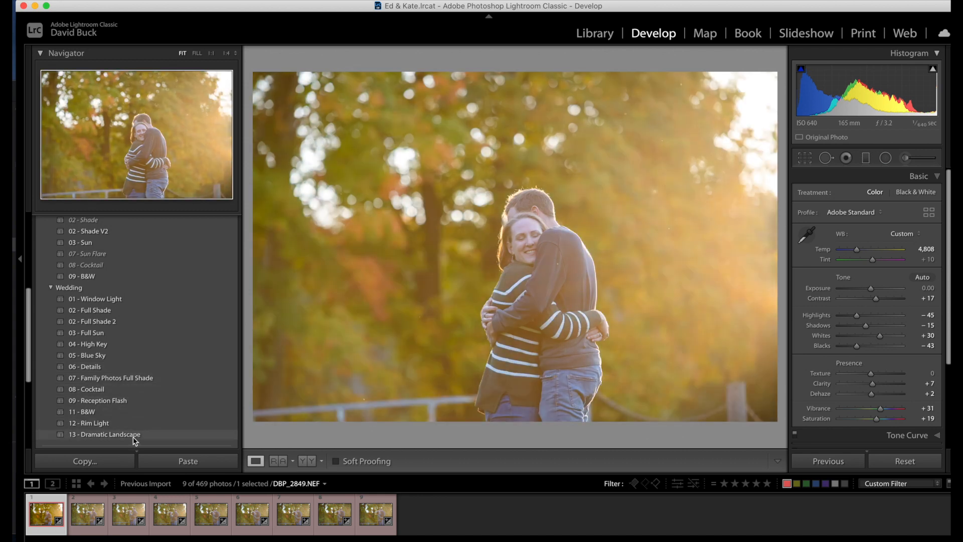
left_click(133, 437)
left_click_drag(865, 346, 859, 346)
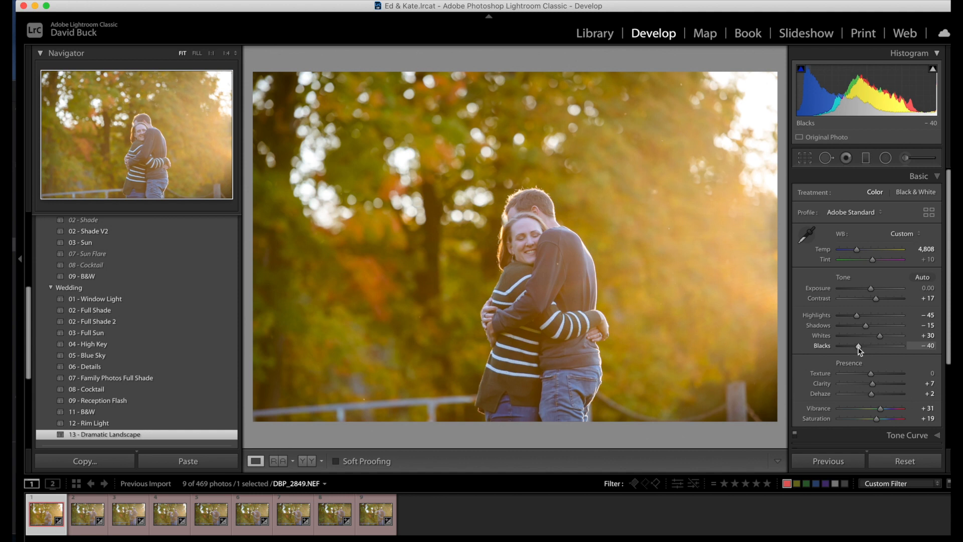
left_click_drag(874, 299, 879, 300)
left_click_drag(873, 394, 883, 394)
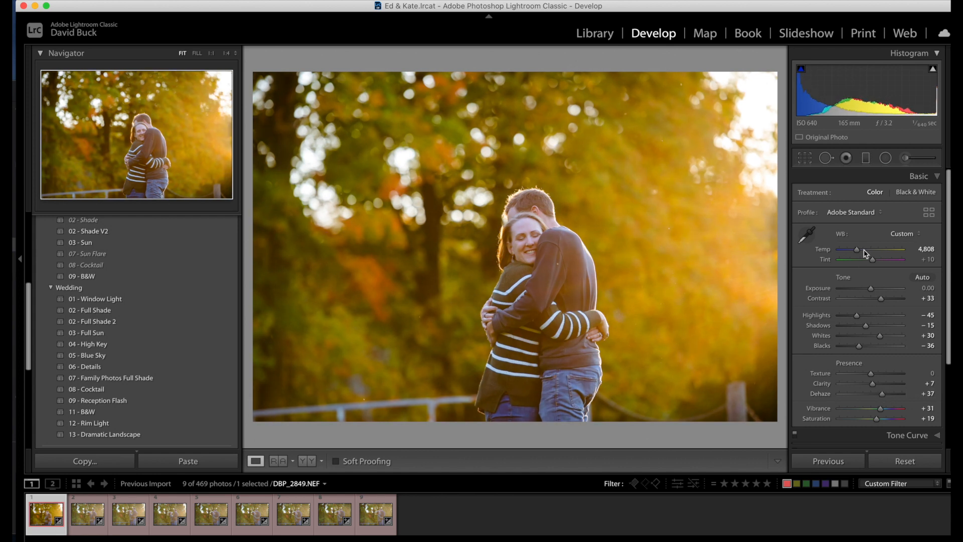
left_click_drag(856, 250, 854, 251)
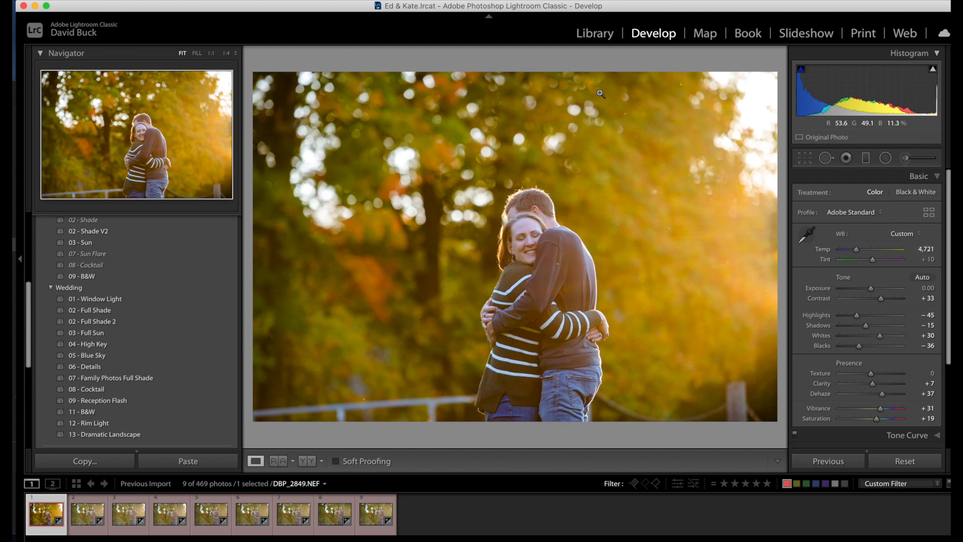
- Apply the first photo's develop settings to all nine red-labelled photos in the grid, and keep only the first one selected
key("g")
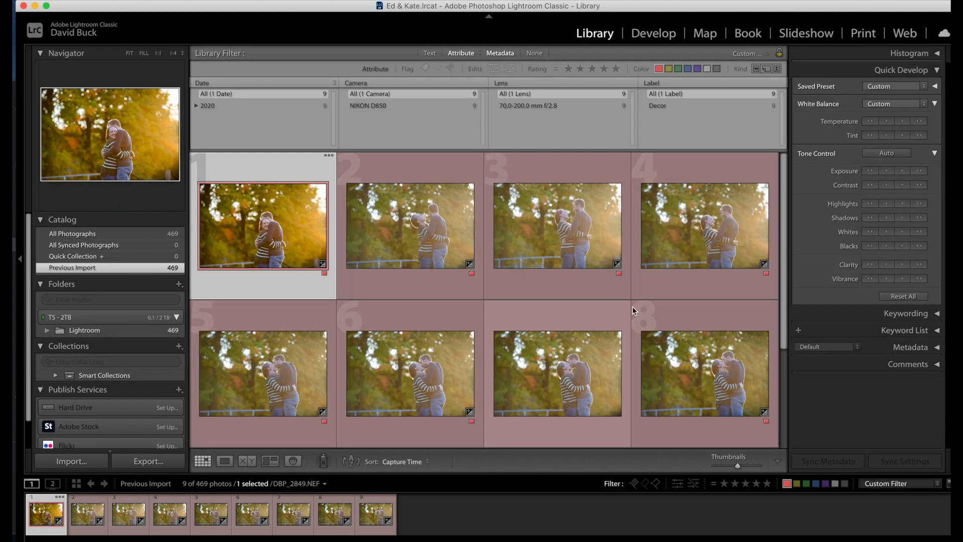
left_click(703, 375, "shift")
scroll(702, 370, "down", 3)
left_click(251, 393, "shift")
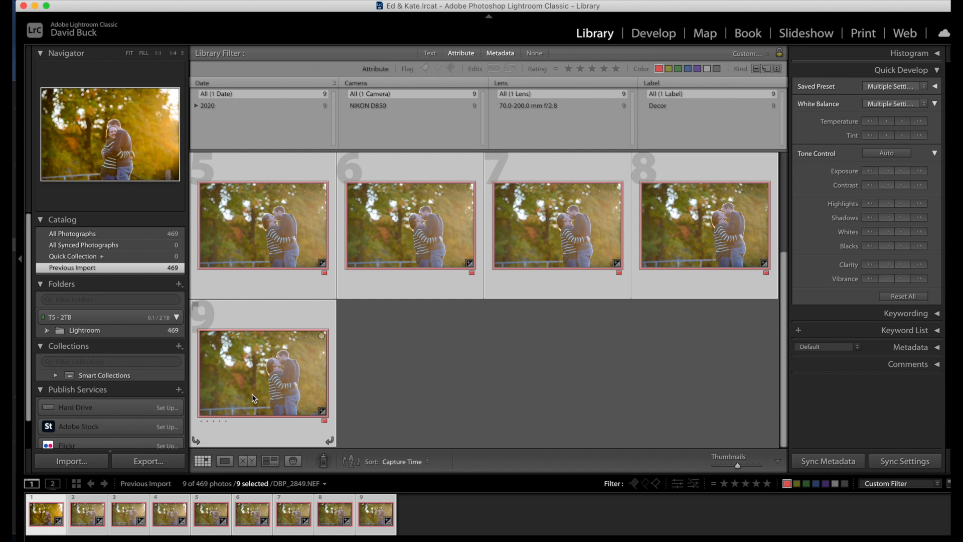
key("super+shift+v")
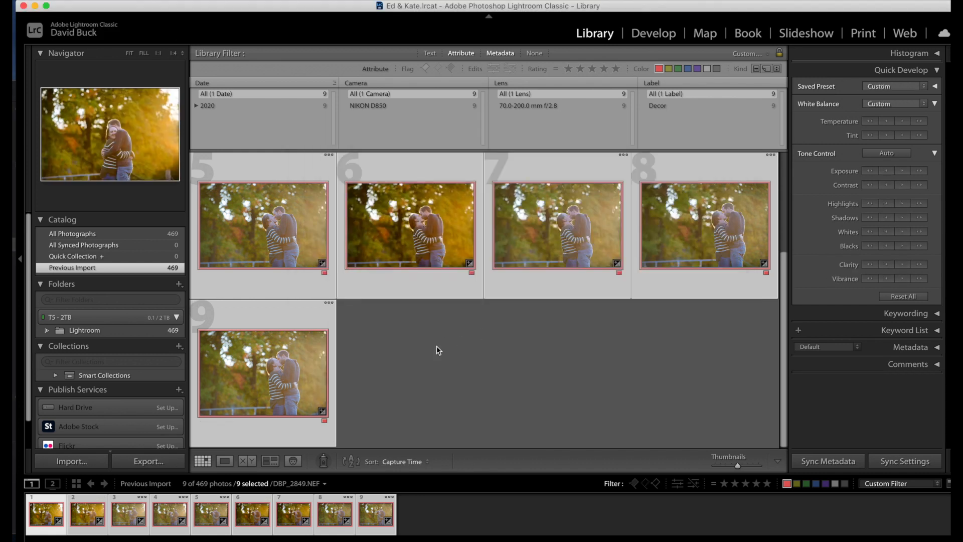
key("super+shift+d")
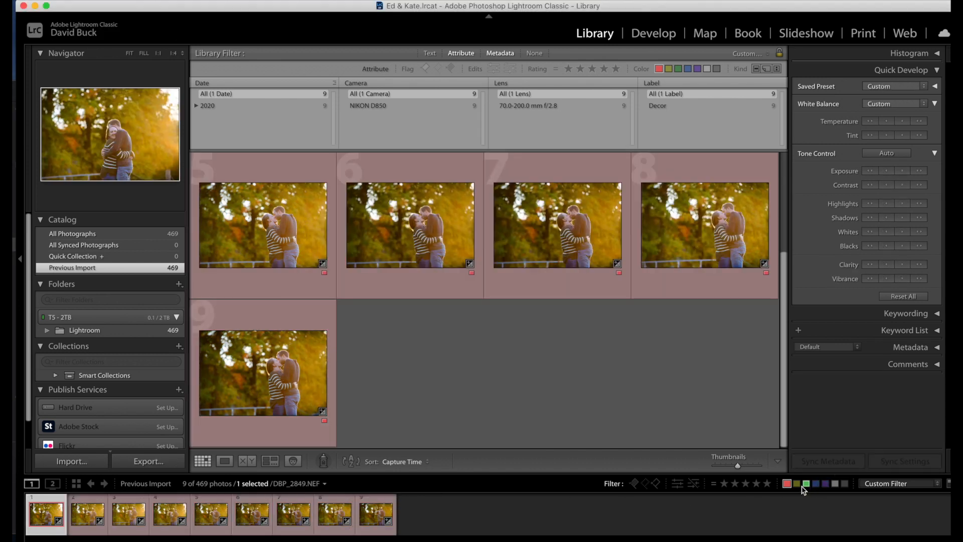
- Filter the library to yellow-labelled photos instead of red ones, and narrow them to the NIKON D850 camera
left_click(797, 483)
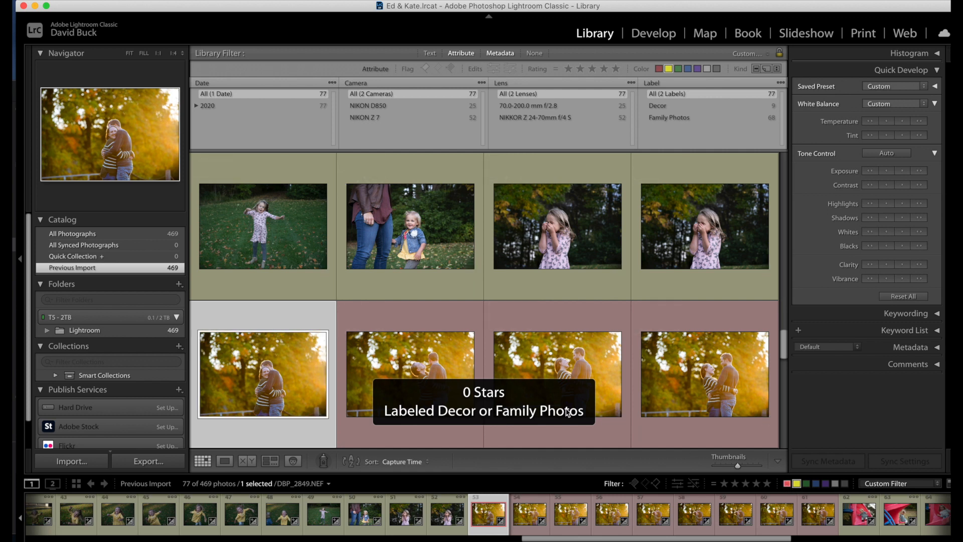
scroll(517, 341, "down", 3)
scroll(518, 341, "down", 10)
scroll(518, 341, "down", 10)
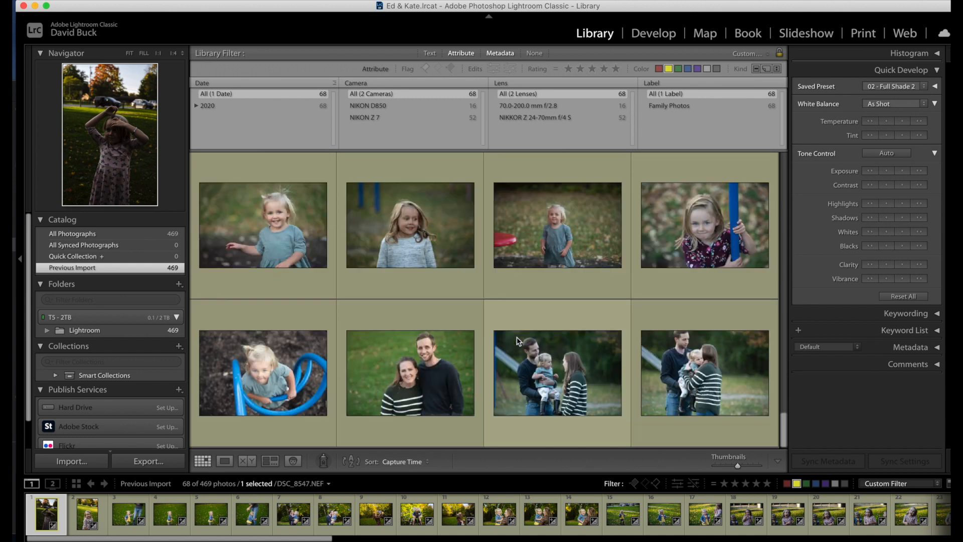
scroll(518, 341, "up", 20)
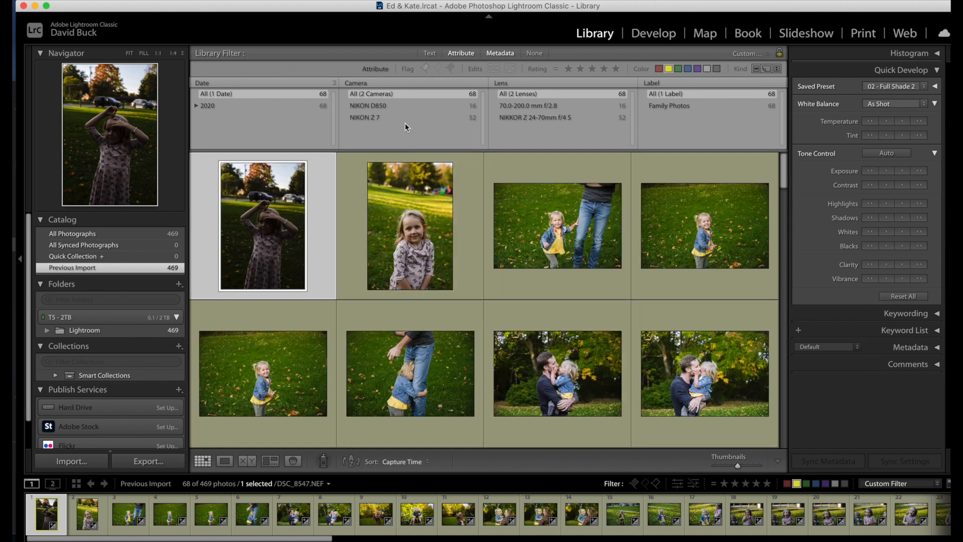
left_click(405, 106)
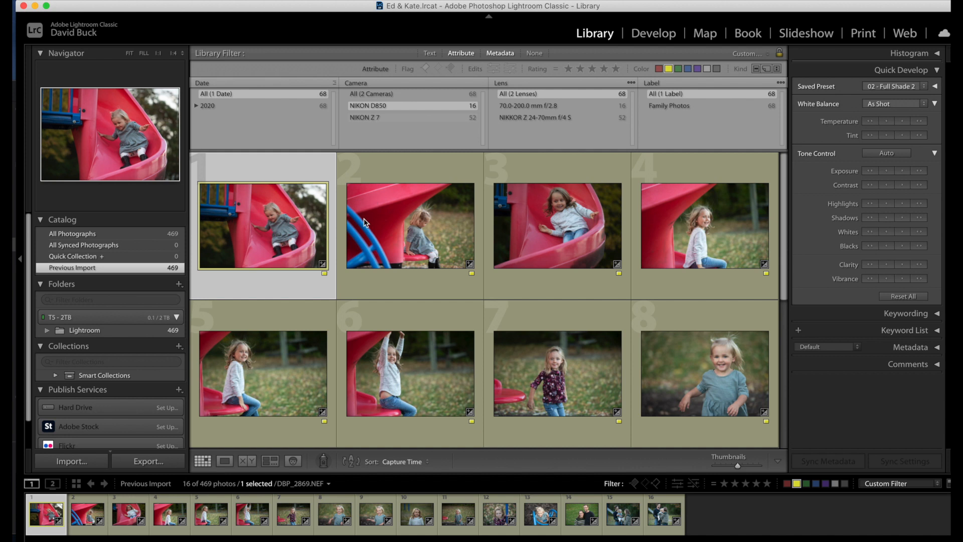
- Correct the first photo in Develop and synchronize its settings to photos 1 to 8, and undo their total exposure match
left_click(651, 33)
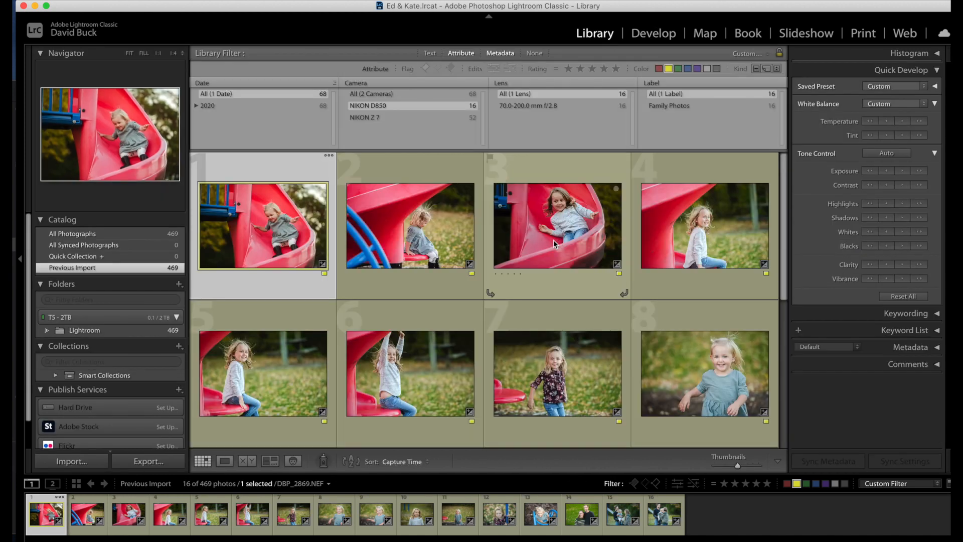
left_click(717, 362, "shift")
key("super+shift+s")
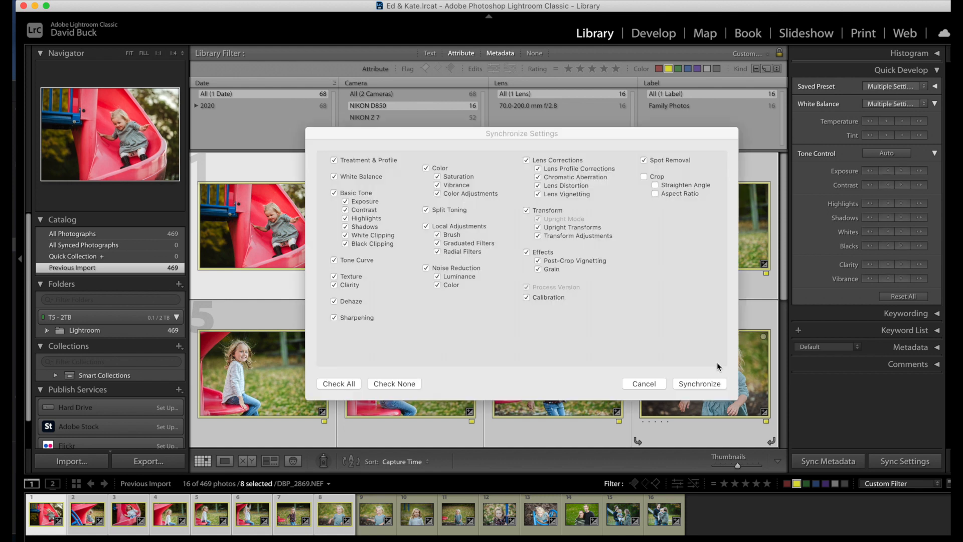
key("Return")
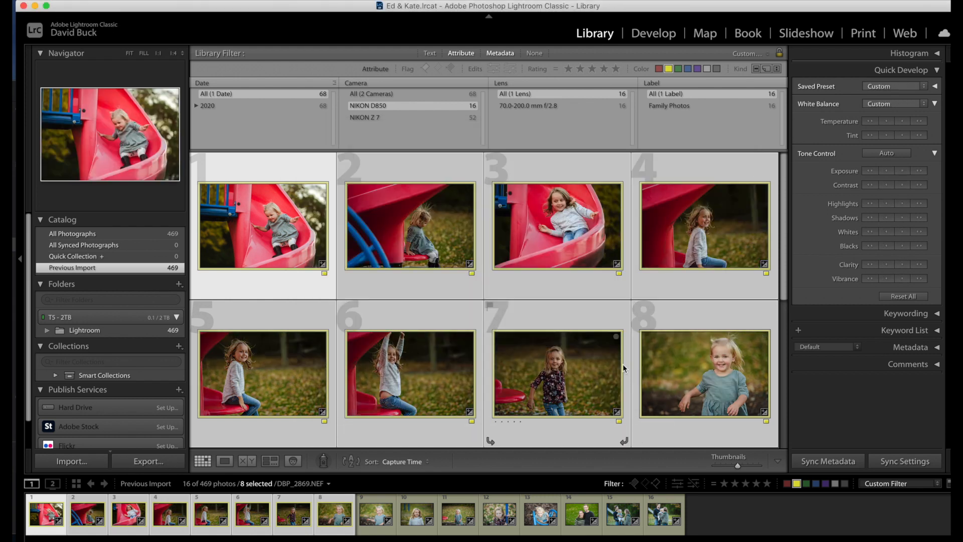
key("super+z")
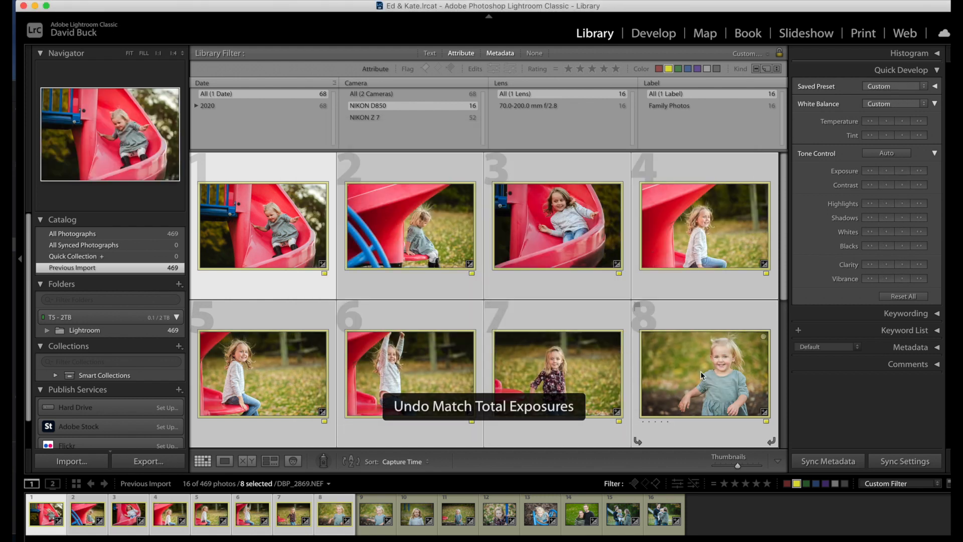
- Make photo 8 the reference of the eight selected photos, lower their exposure slightly, and match their total exposures to it
left_click(685, 377)
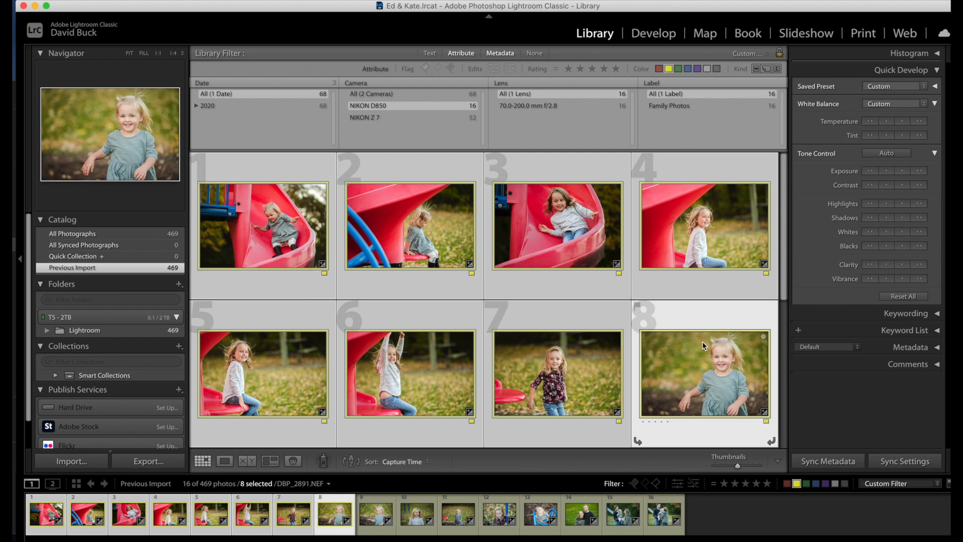
left_click(886, 172)
key("super+shift+s")
key("Return")
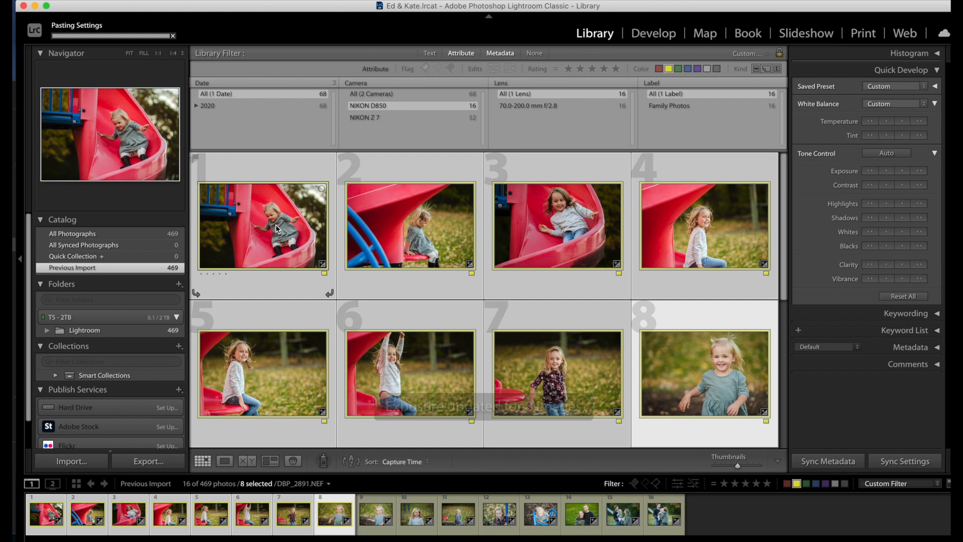
scroll(576, 288, "down", 1)
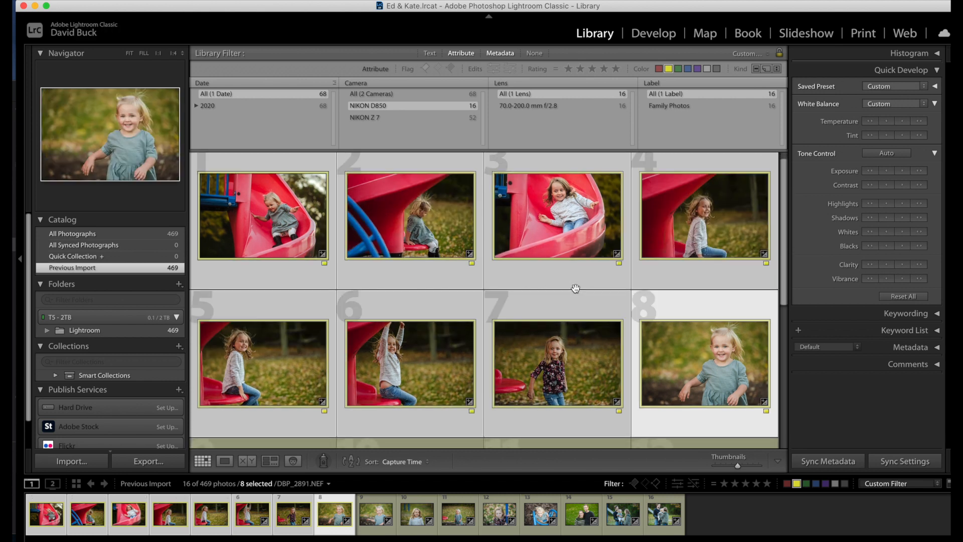
- Select only photos 2 and 4 to 7, and brighten their exposure together
left_click(566, 373)
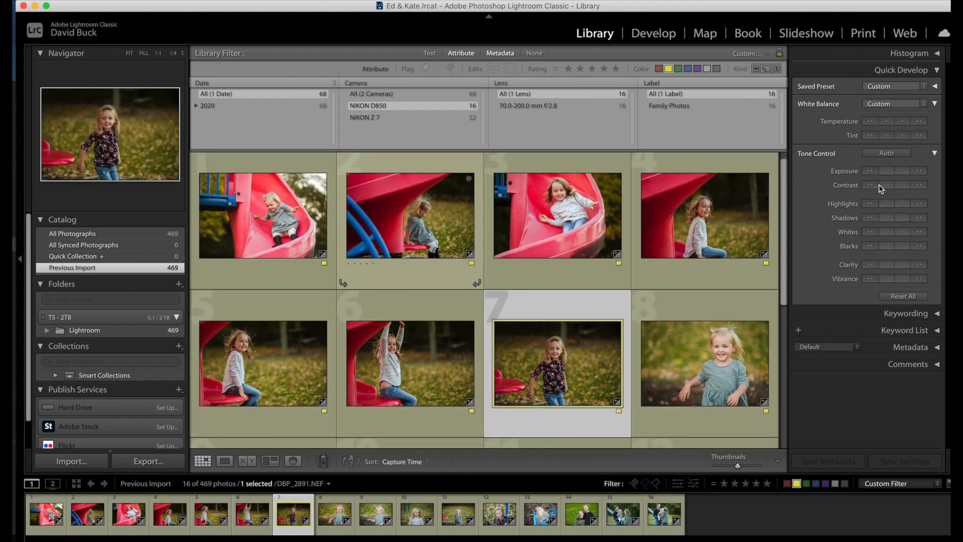
left_click(411, 218, "shift")
left_click(534, 222, "super")
left_click(903, 172)
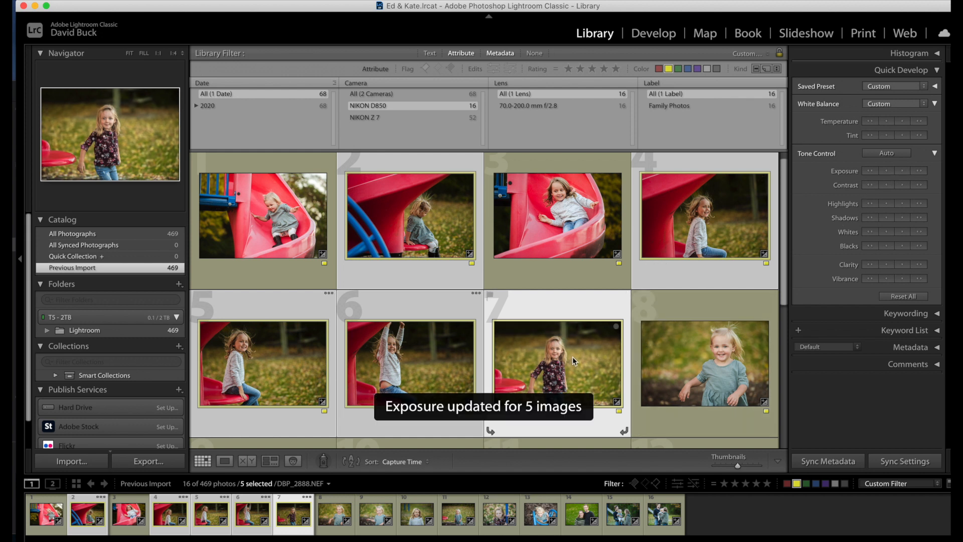
- Switch the grid cell style and check photo 2 enlarged, and return to the grid with photo 8 selected
left_click(439, 232)
key("j")
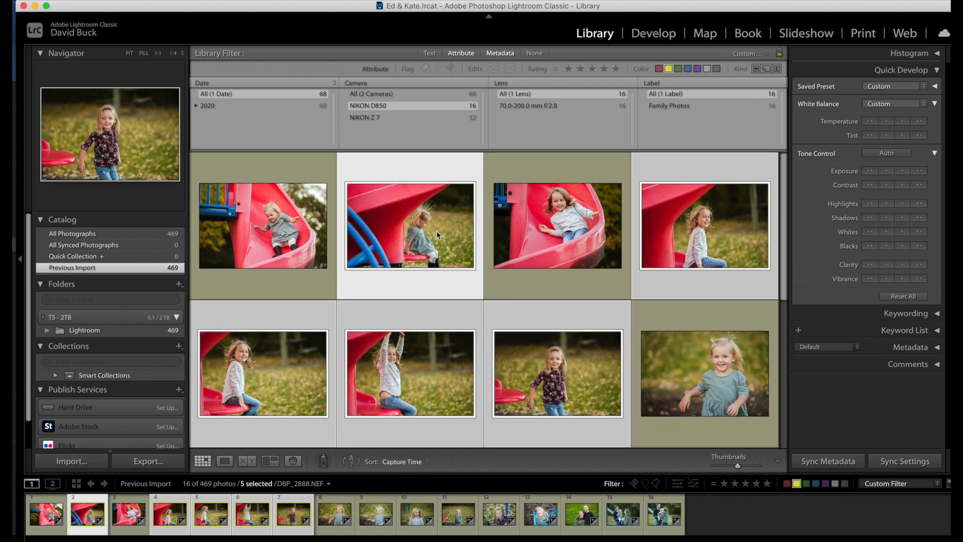
double_click(436, 232)
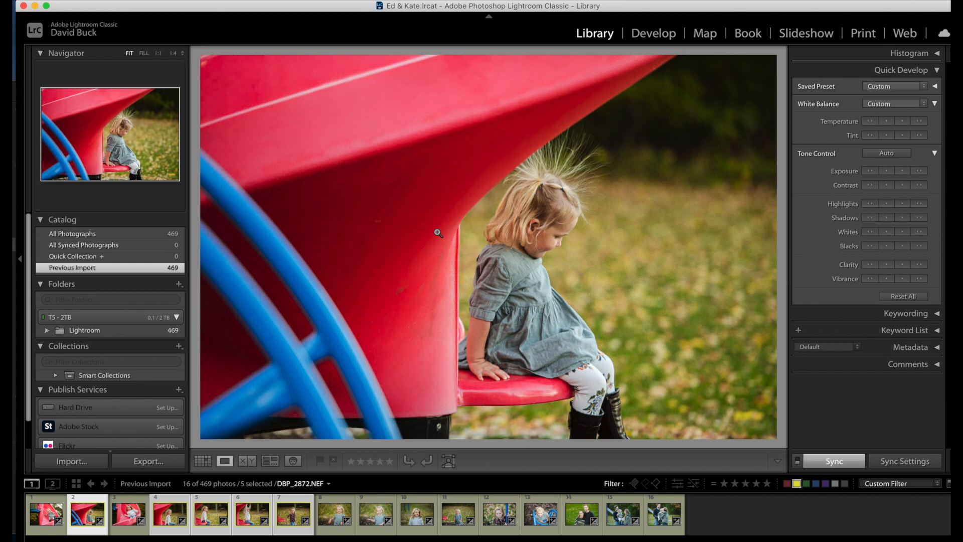
key("g")
scroll(685, 295, "down", 5)
left_click(698, 257)
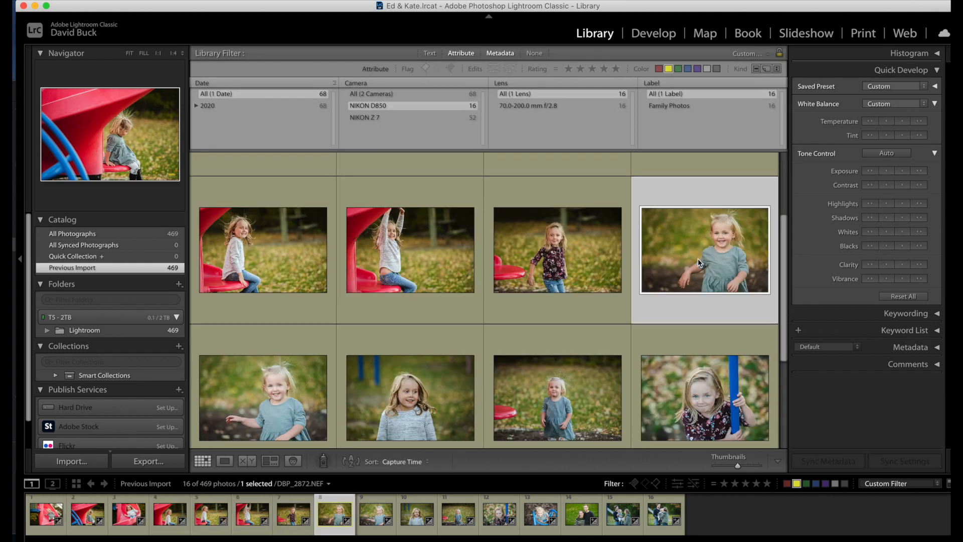
- Select photos 8 to 12 and apply photo 8's develop settings to the other four
scroll(697, 260, "down", 4)
left_click(697, 284, "shift")
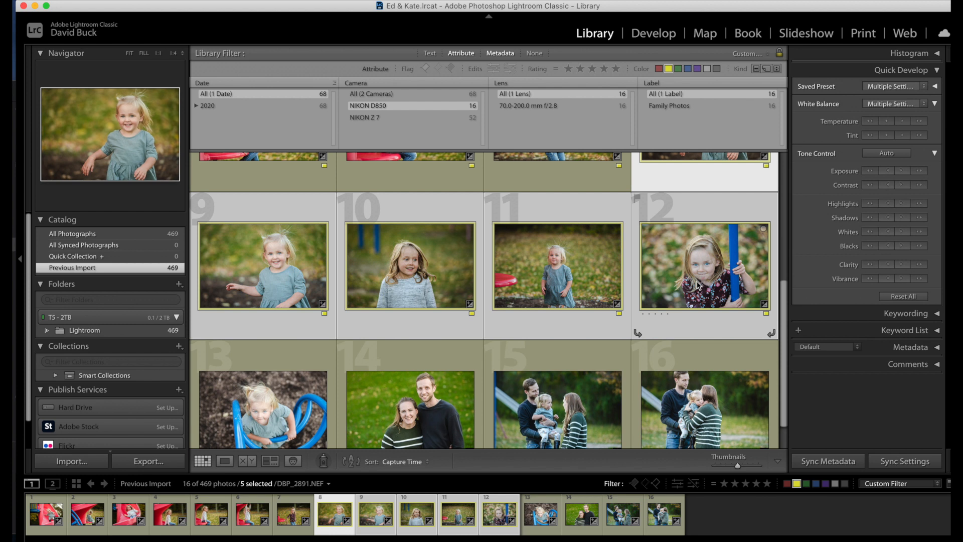
key("super+shift+v")
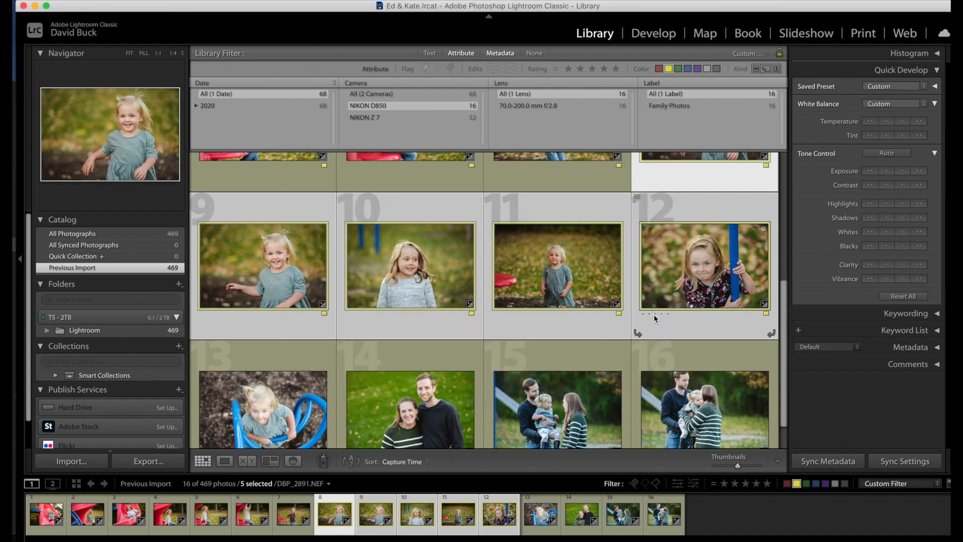
- Check photo 12 enlarged, and synchronize its develop settings to photos 13 to 16
double_click(672, 296)
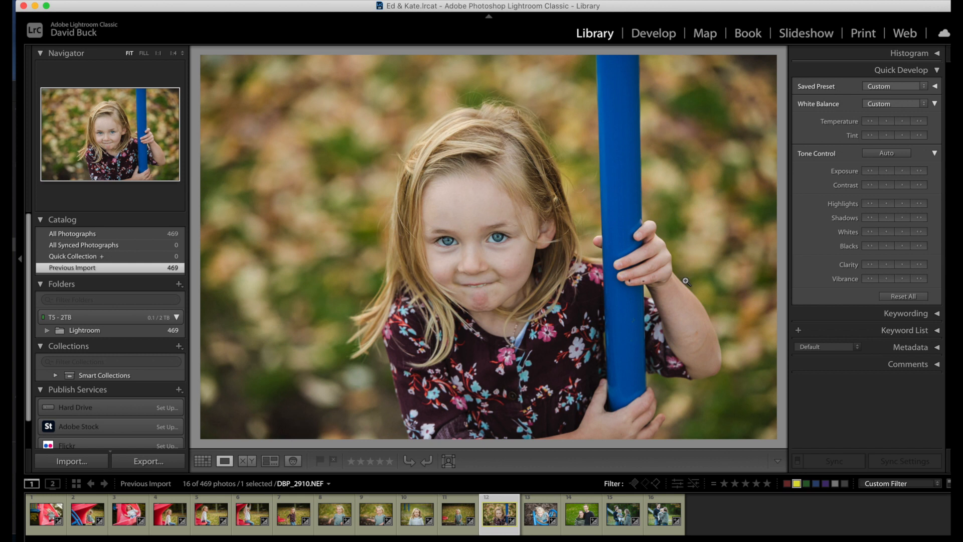
double_click(686, 282)
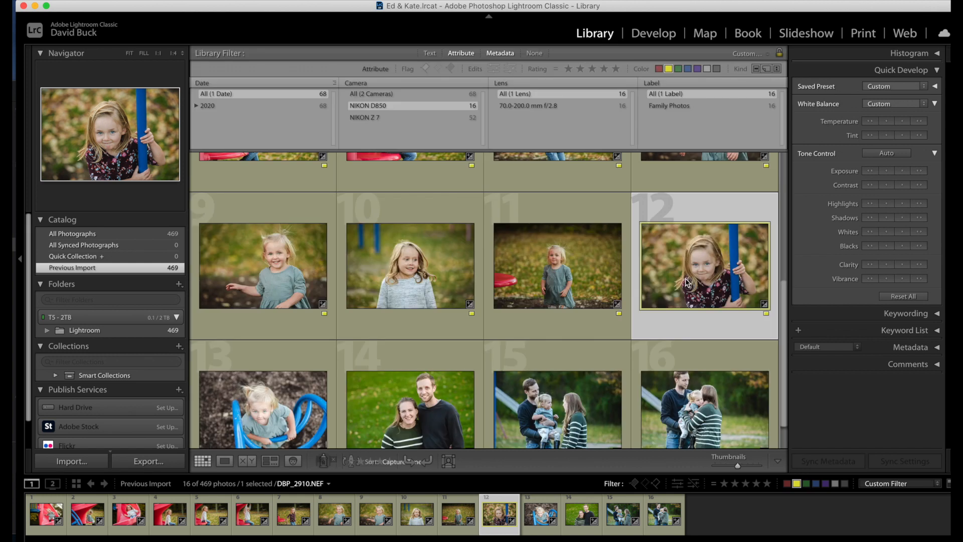
left_click(684, 372, "shift")
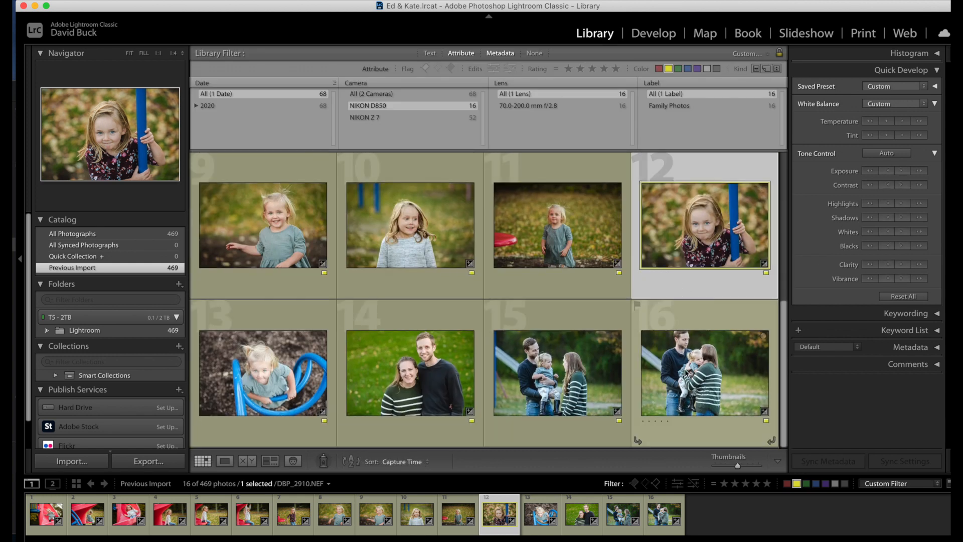
key("super+shift+s")
key("Return")
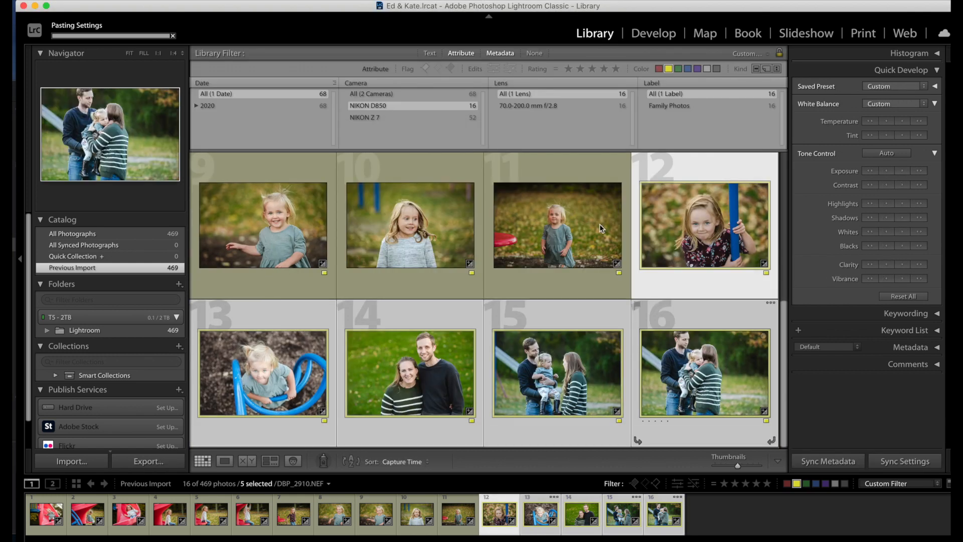
- Select only photos 13, 15 and 16, and brighten their exposure together
key("super+d")
left_click(660, 374)
left_click(566, 377, "super")
left_click(236, 378, "super")
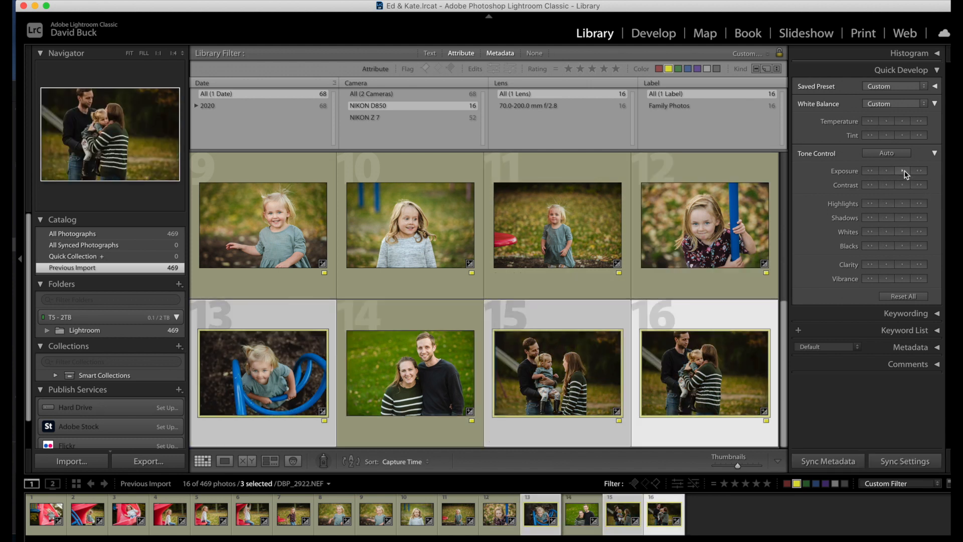
- Brighten the exposure of only photos 15 and 16 one small increment further, and check photo 15 enlarged
key("super+d")
left_click(571, 403)
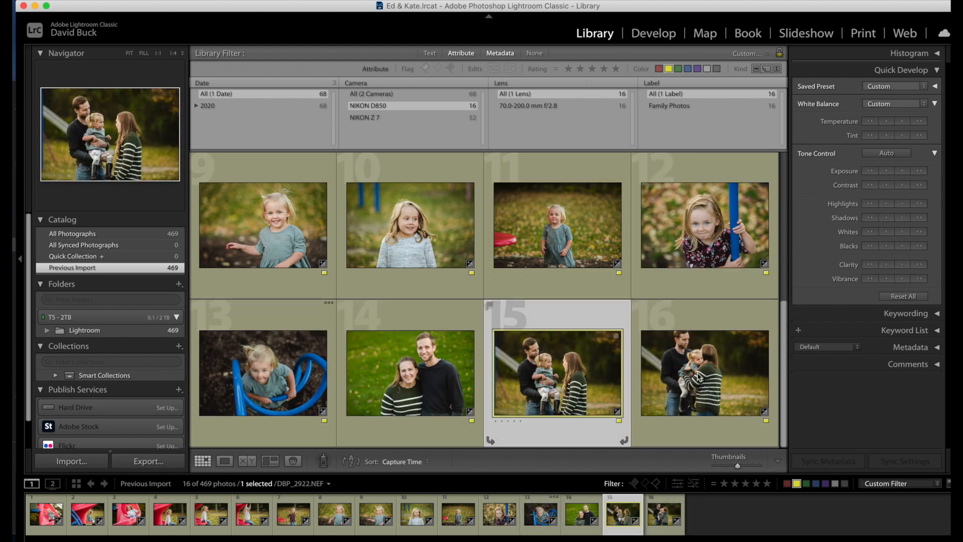
left_click(695, 373, "super")
left_click(904, 171)
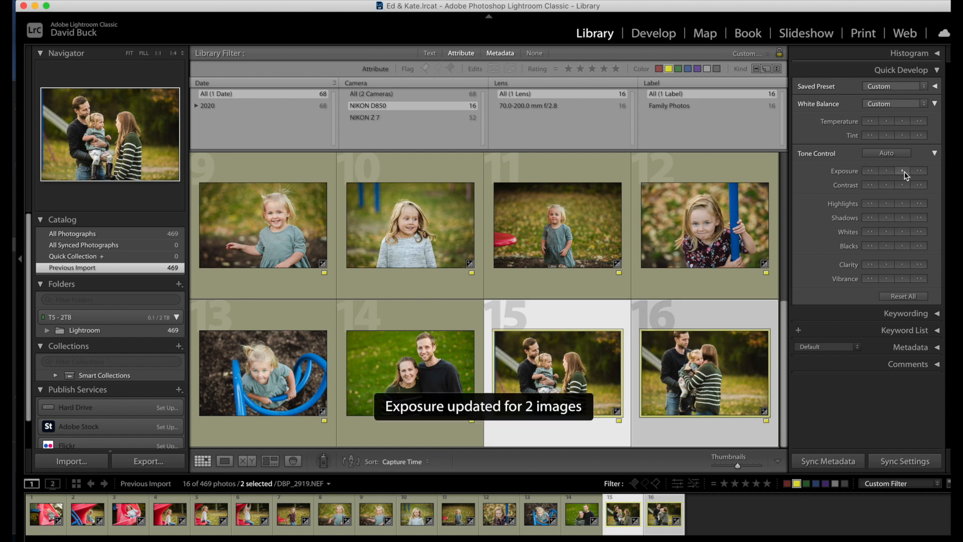
key("e")
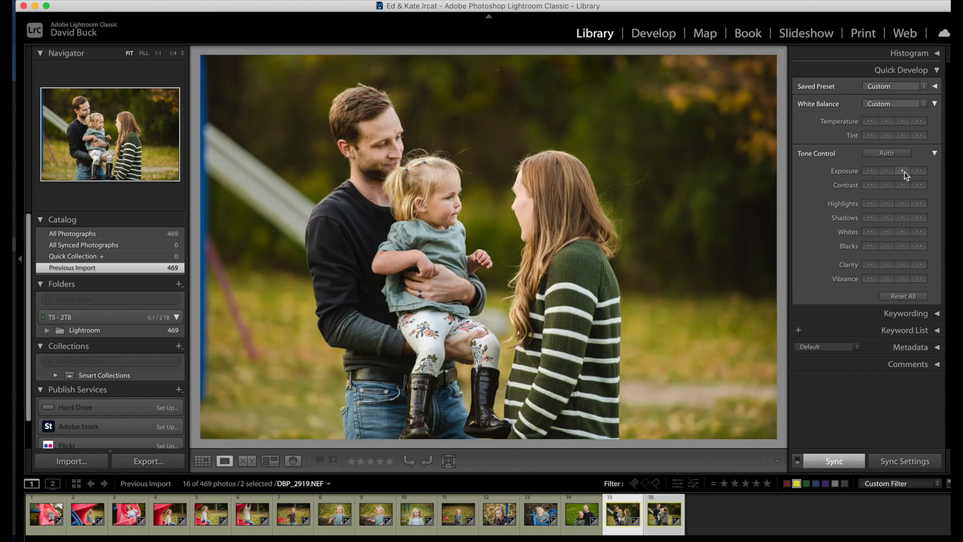
key("g")
- Select all 16 NIKON D850 photos and cool their white balance temperature by one small increment
scroll(628, 337, "up", 5)
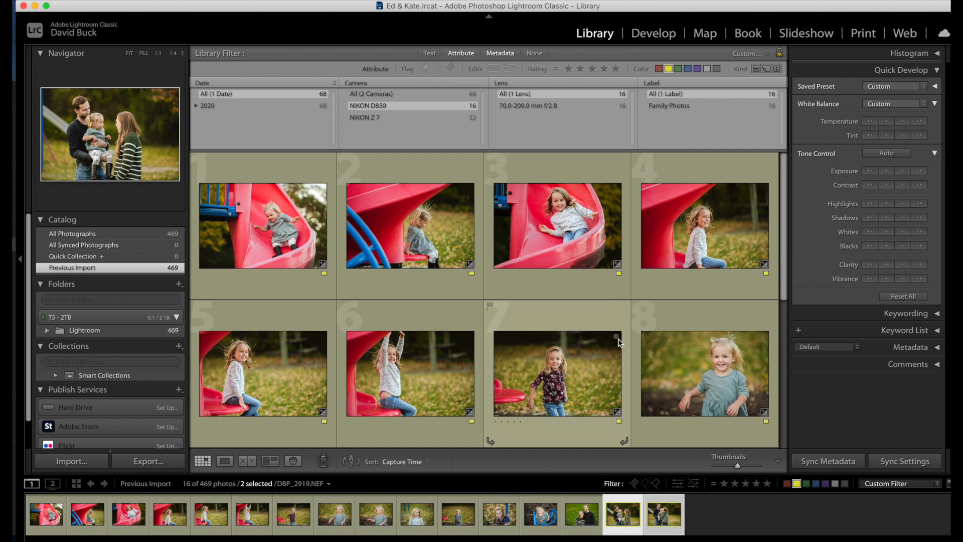
left_click(246, 234, "shift")
scroll(458, 320, "down", 5)
key("super+a")
left_click(885, 121)
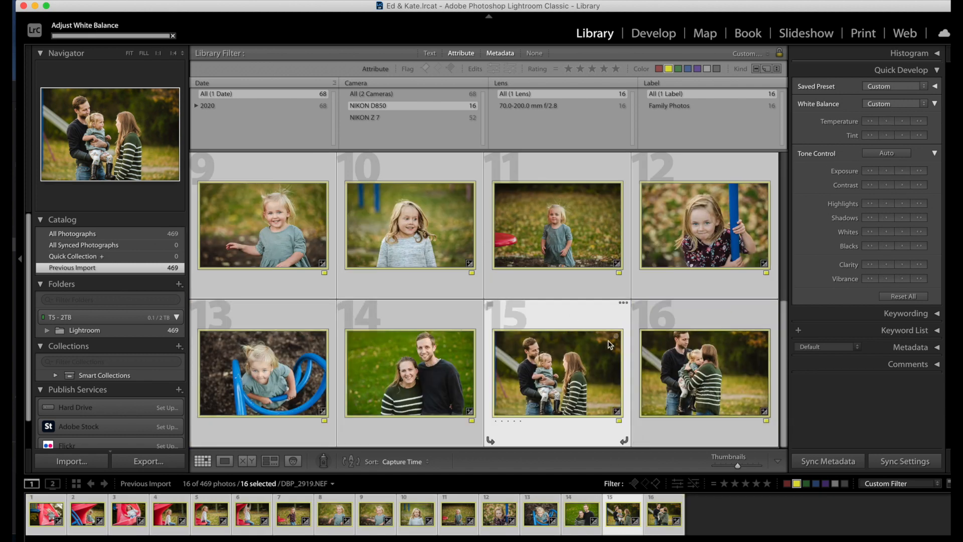
- Clear the group selection, show only the NIKON Z 7 photos, and brighten the exposure of the first two
left_click(580, 345)
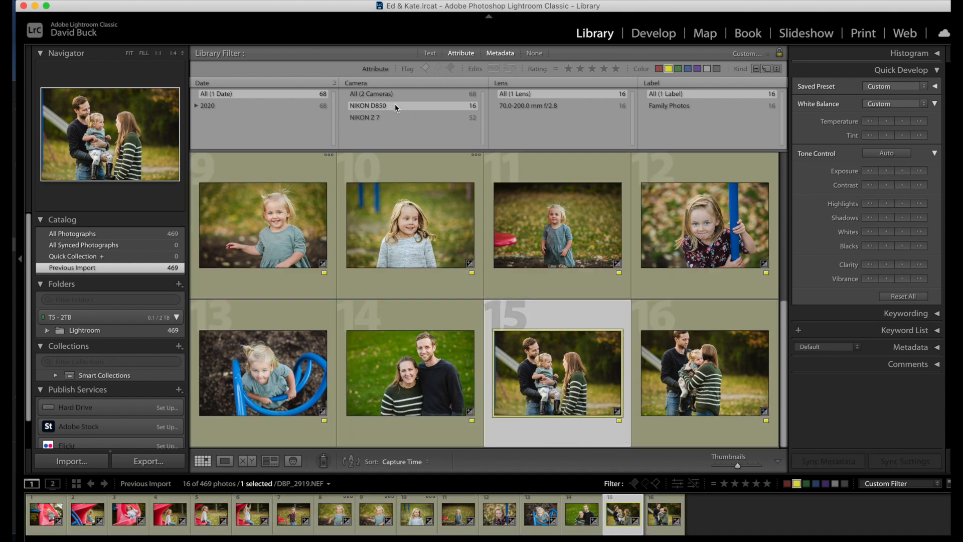
left_click(393, 117)
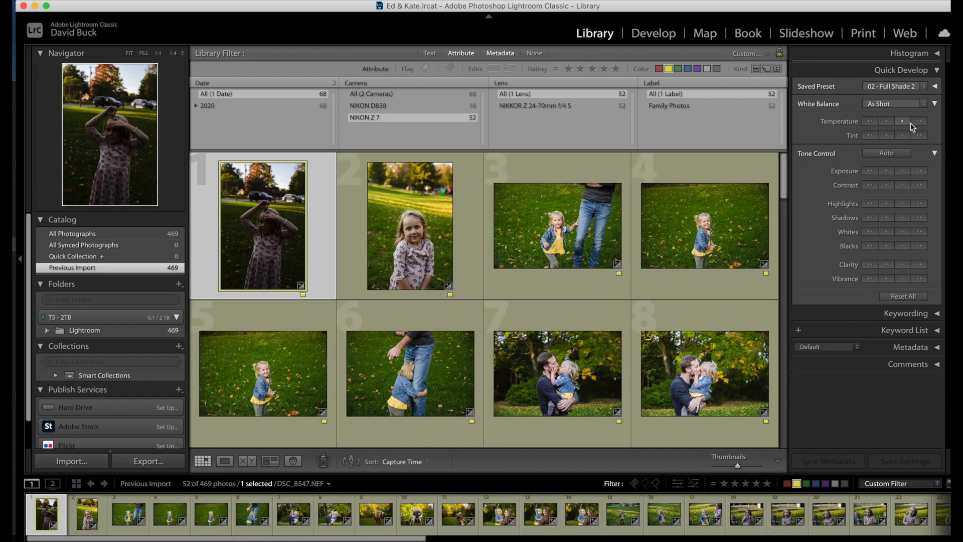
left_click(904, 172)
key("Right")
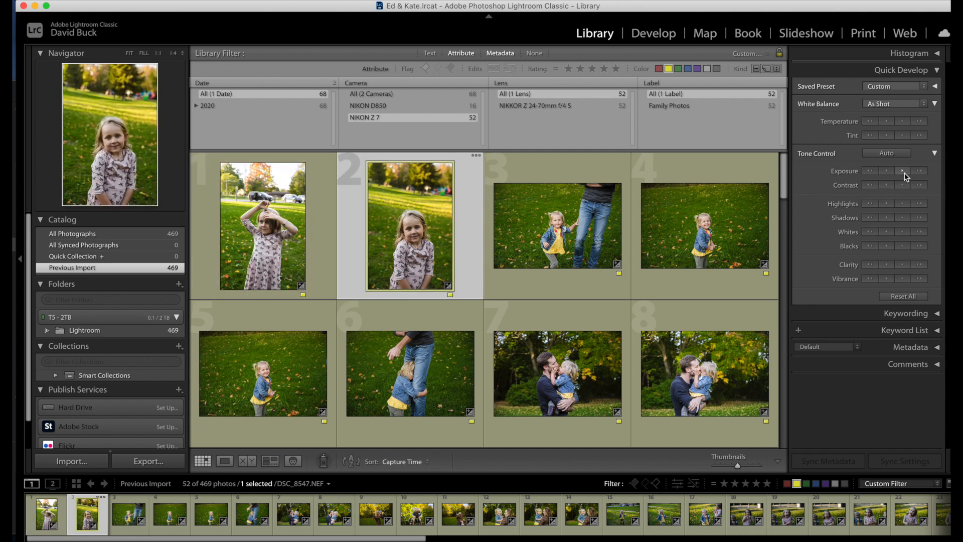
- Warm photo 3's white balance temperature, and synchronize its develop settings to photos 4 to 6
key("Right")
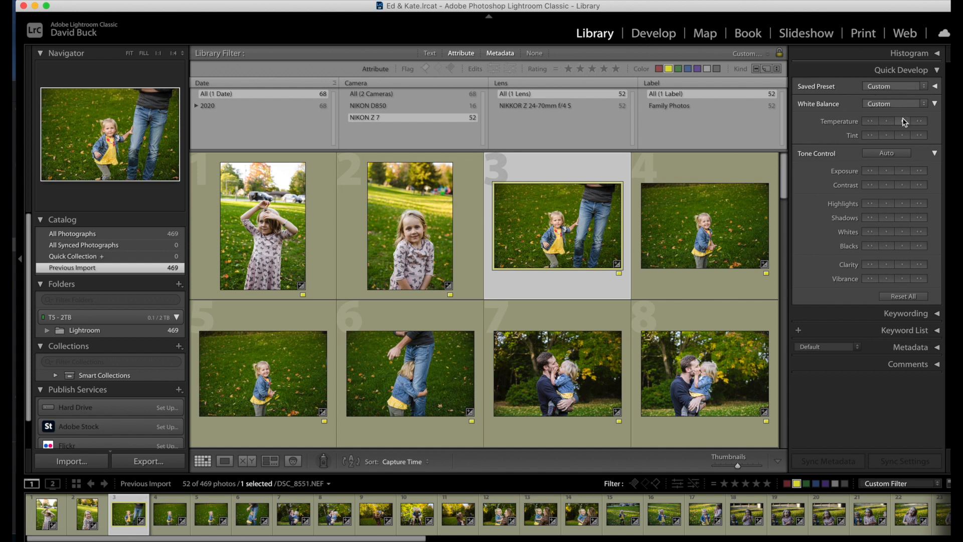
key("e")
key("g")
left_click(435, 356, "shift")
key("super+shift+s")
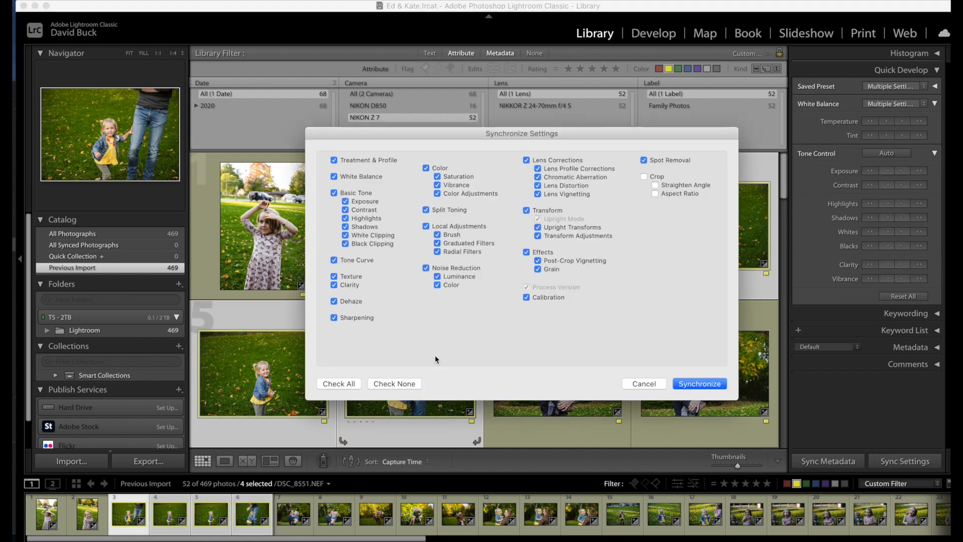
- Synchronize the develop settings of photo 3 across photos 4 to 6, leaving out Crop, and clear the selection
key("Return")
scroll(453, 273, "down", 5)
key("super+shift+d")
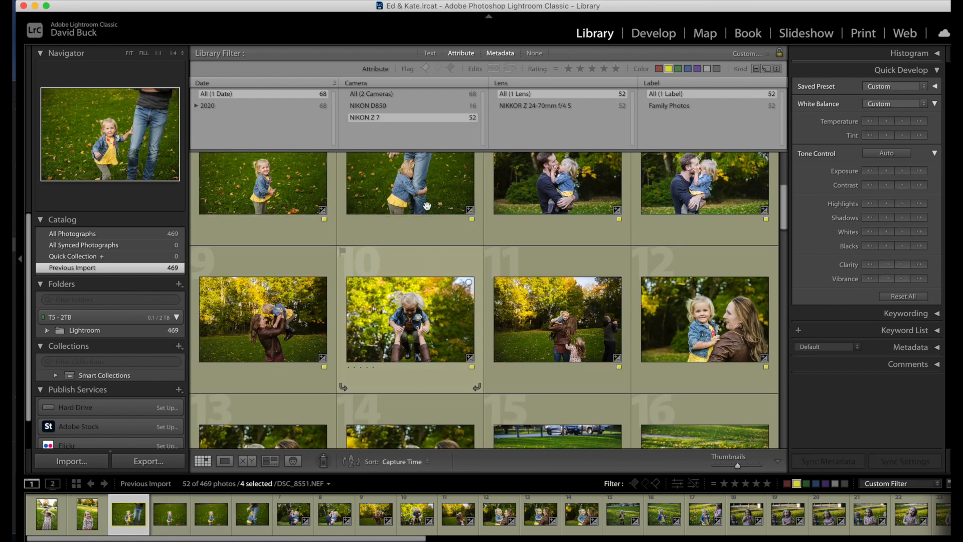
- Synchronize the develop settings of photo 6 onto photos 7 to 12
left_click(435, 211)
left_click(682, 388, "shift")
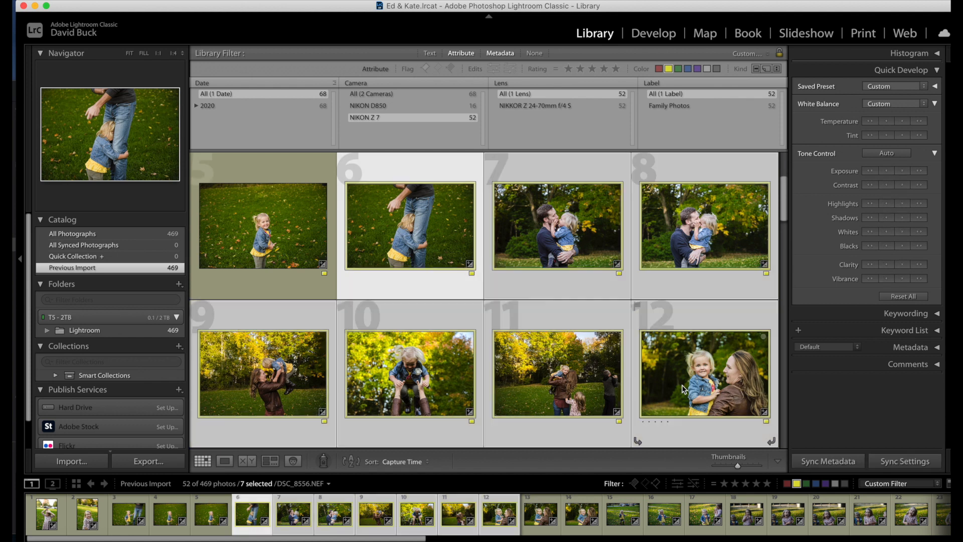
key("super+shift+s")
key("Return")
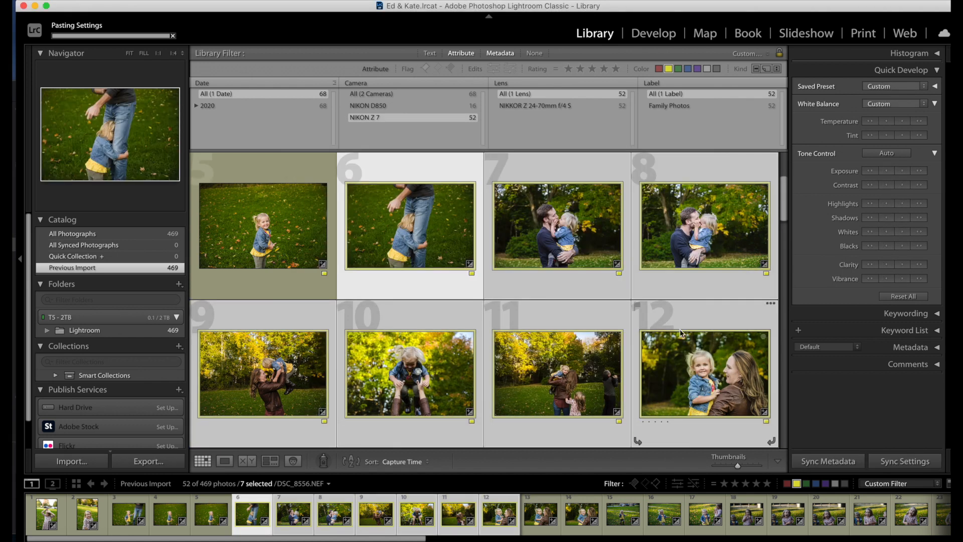
- Raise the exposure of photos 9 to 12 together by one small increment
scroll(624, 314, "down", 2)
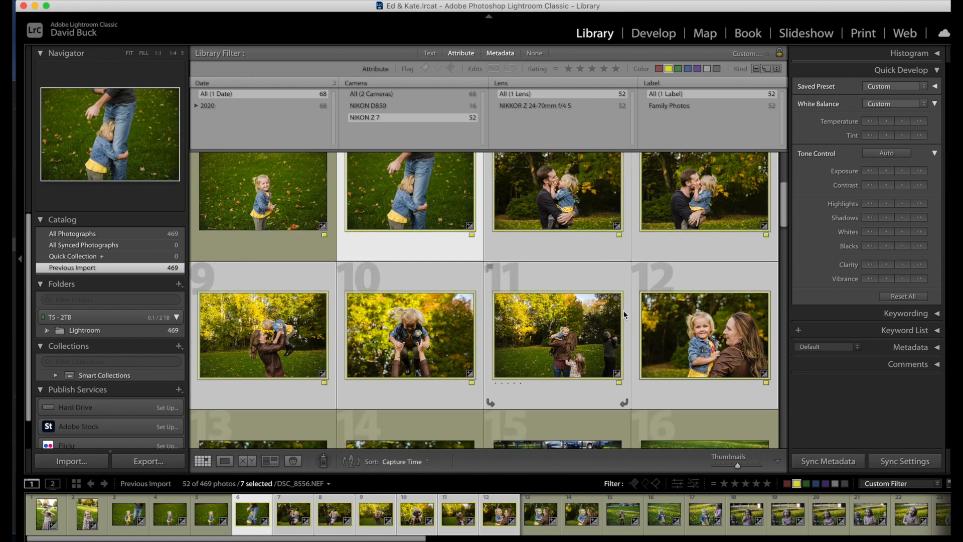
left_click(274, 350)
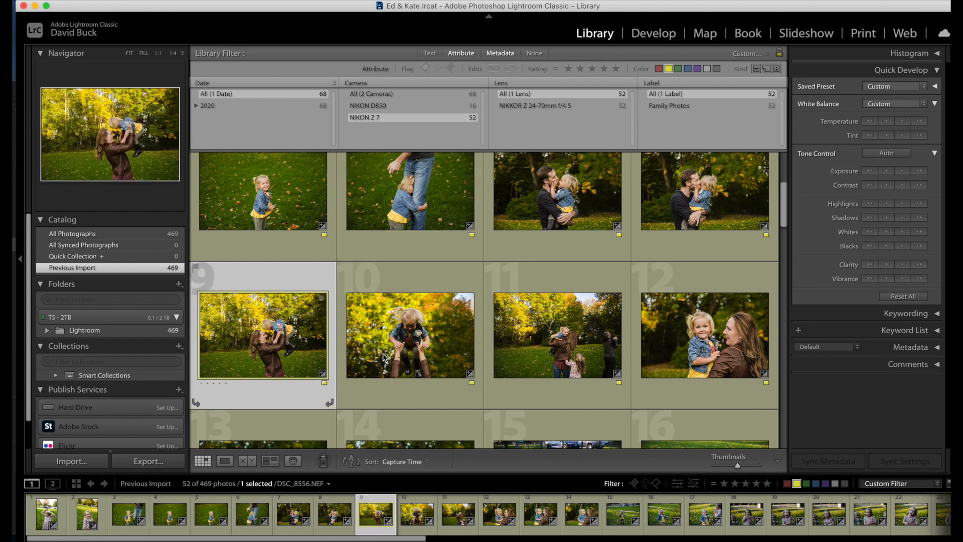
left_click(715, 357, "shift")
left_click(900, 175)
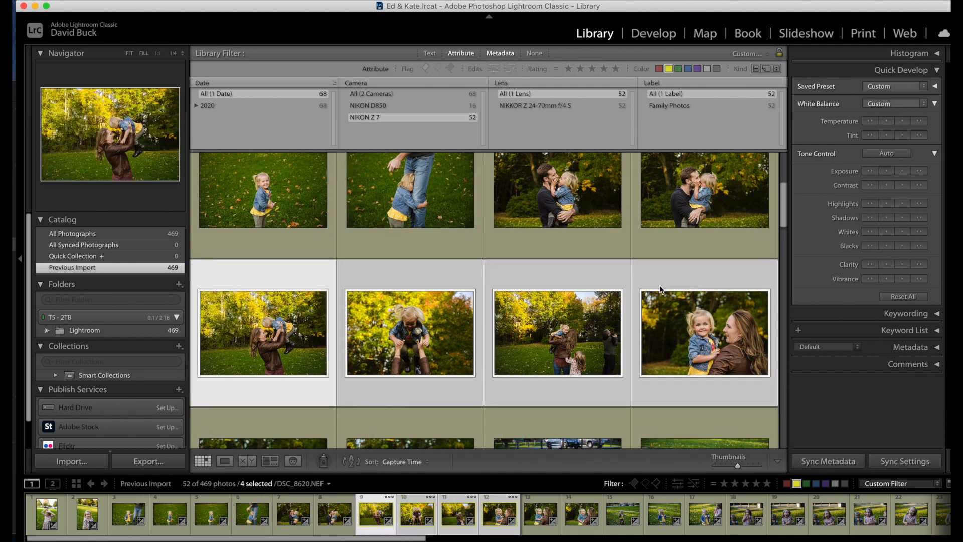
- Apply the develop settings of photo 12 to photos 13 to 16
scroll(635, 327, "down", 3)
left_click(675, 280)
scroll(674, 281, "down", 3)
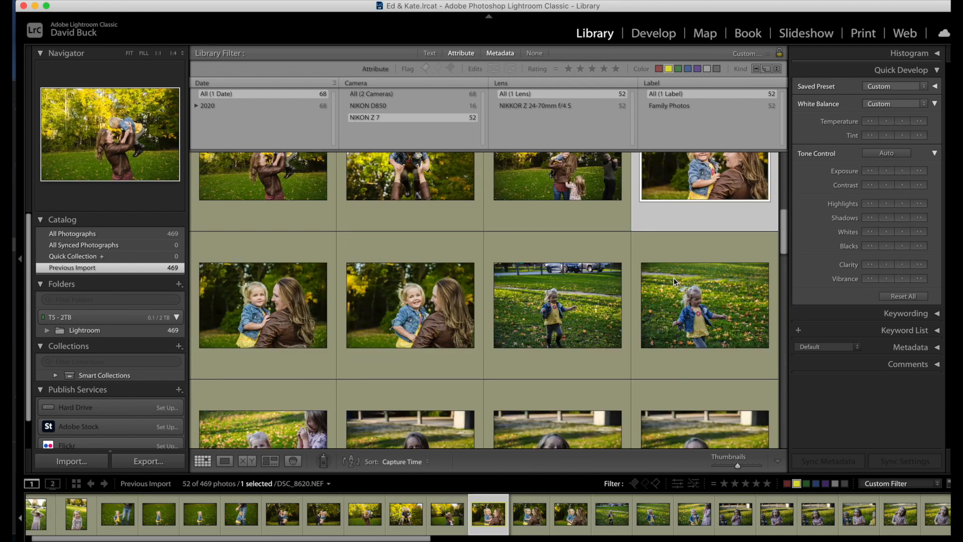
left_click(701, 316, "shift")
key("super+shift+v")
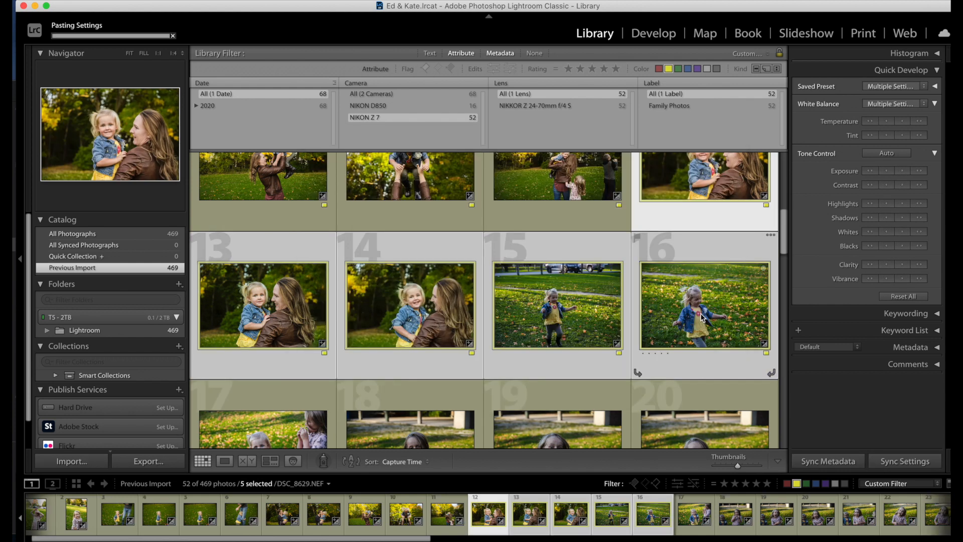
- Adjust the white balance temperature of photos 15 and 16, and apply photo 16's develop settings to photos 17 to 20
left_click(670, 314)
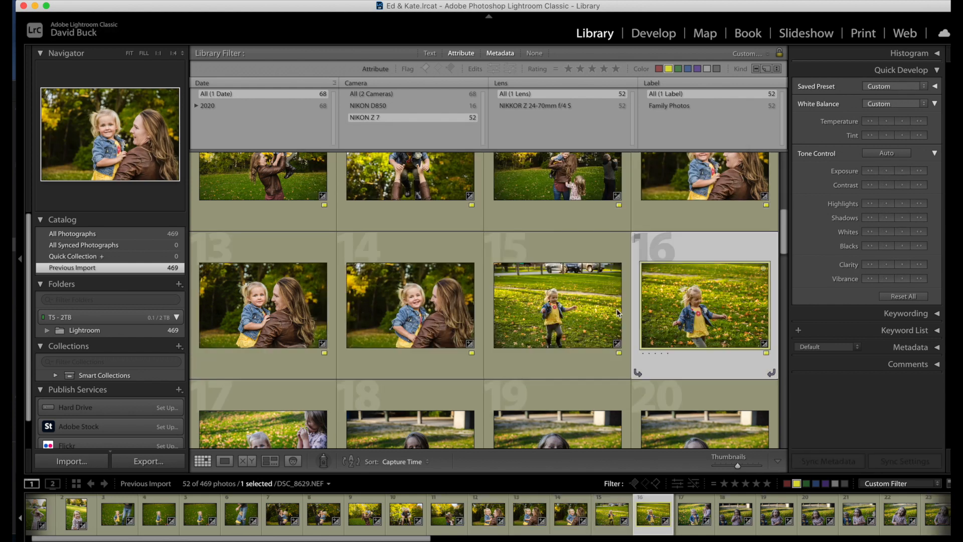
left_click(556, 306, "shift")
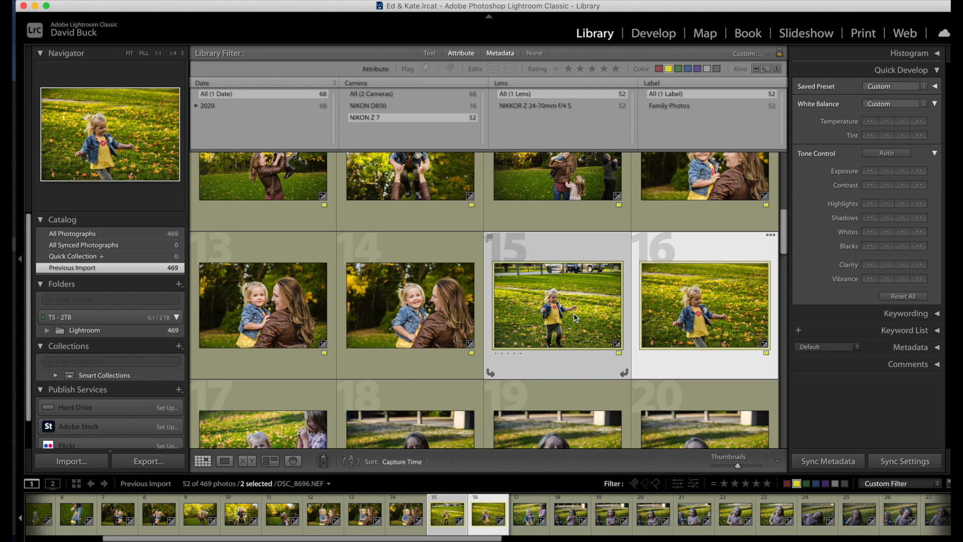
scroll(573, 313, "down", 3)
left_click(681, 259)
scroll(674, 272, "down", 3)
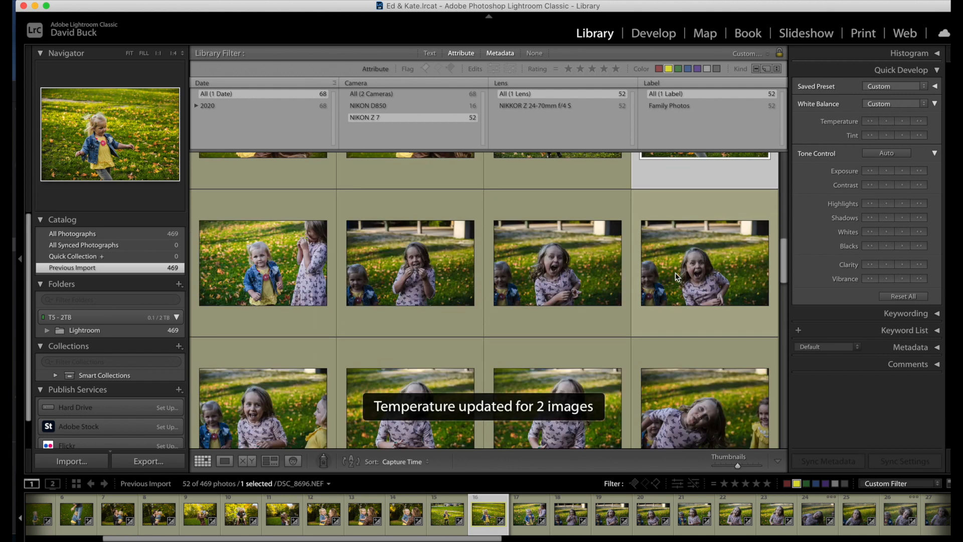
left_click(718, 261, "shift")
key("super+shift+v")
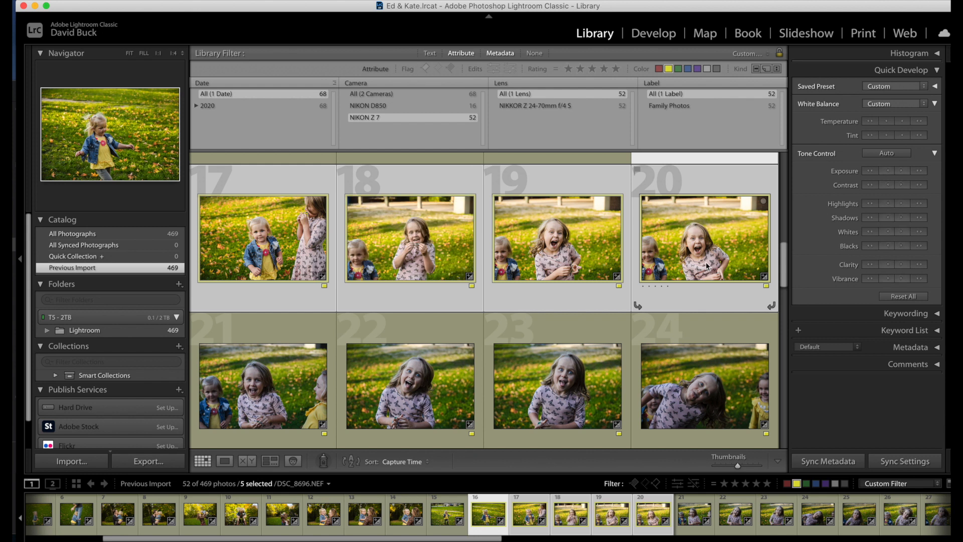
- Synchronize the develop settings of photo 20 onto photos 21 to 28
left_click(706, 266)
scroll(661, 302, "down", 3)
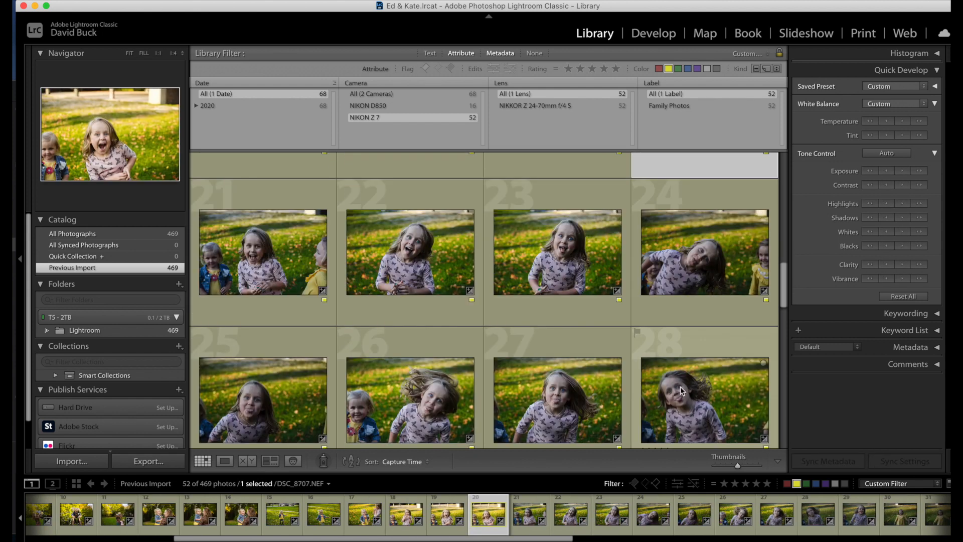
left_click(686, 383, "shift")
key("super+shift+s")
key("Return")
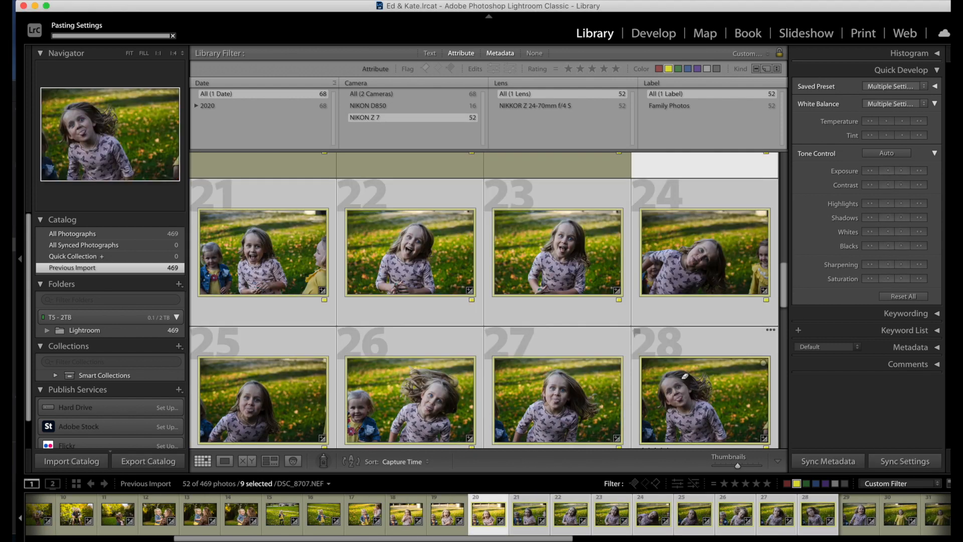
scroll(683, 366, "down", 2)
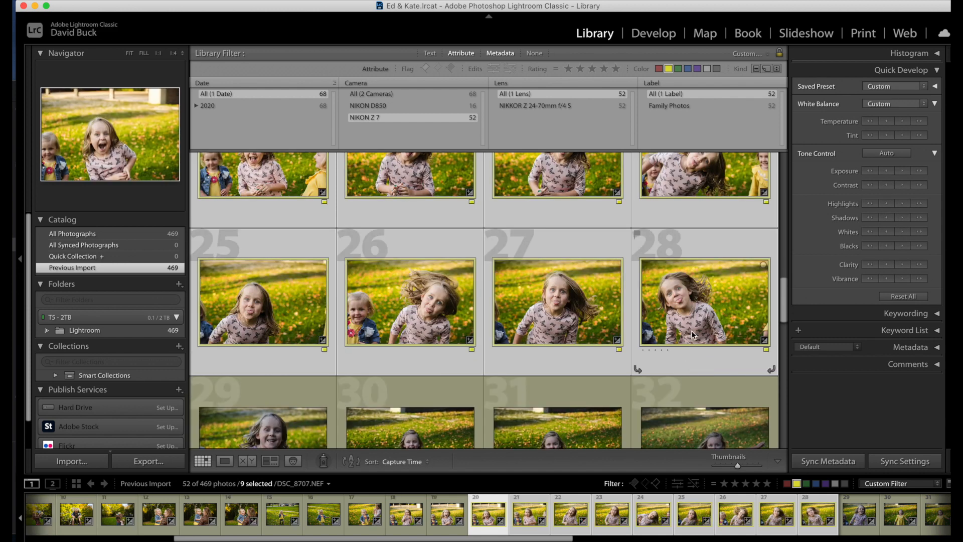
key("super+shift+d")
- Check photo 28 enlarged, and synchronize its develop settings onto photos 29 to 36
double_click(692, 319)
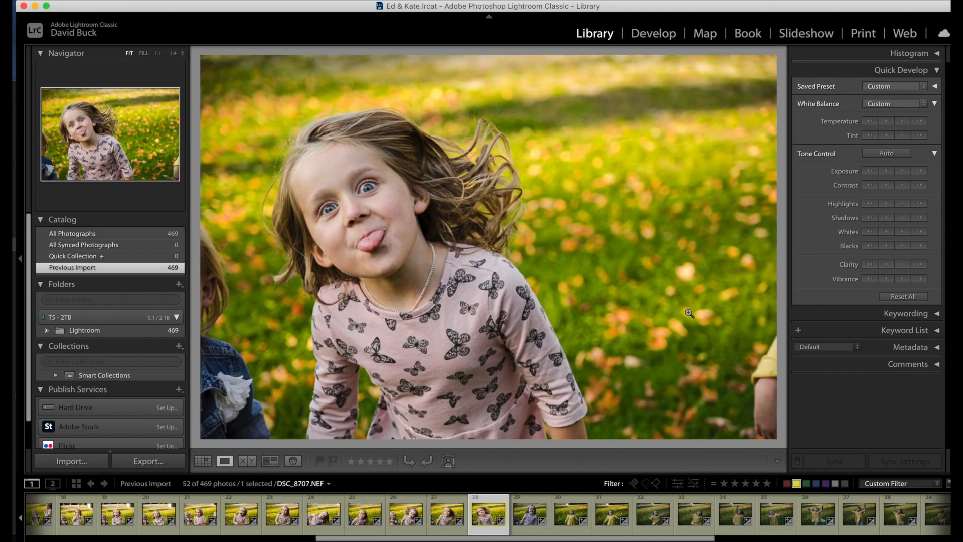
key("g")
scroll(680, 311, "down", 5)
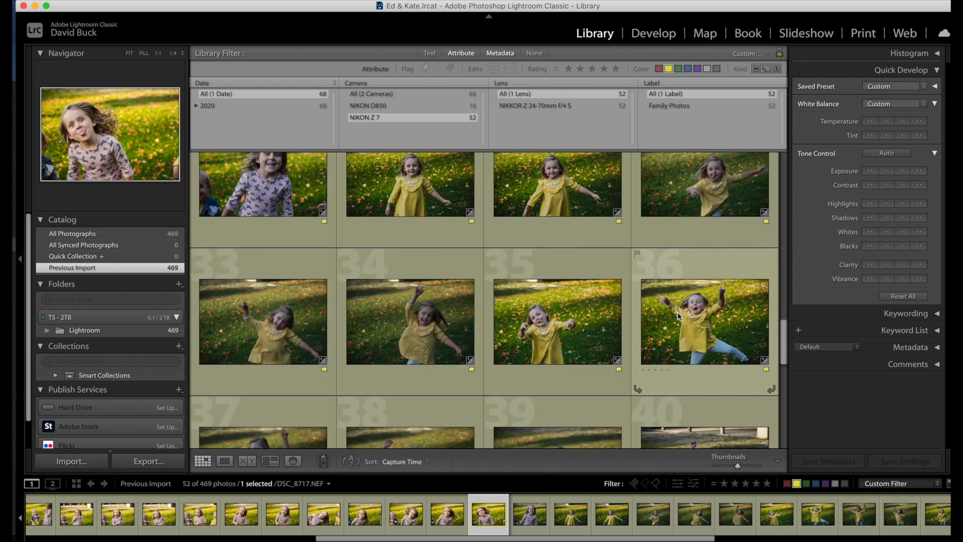
left_click(679, 315, "shift")
key("super+shift+s")
key("Return")
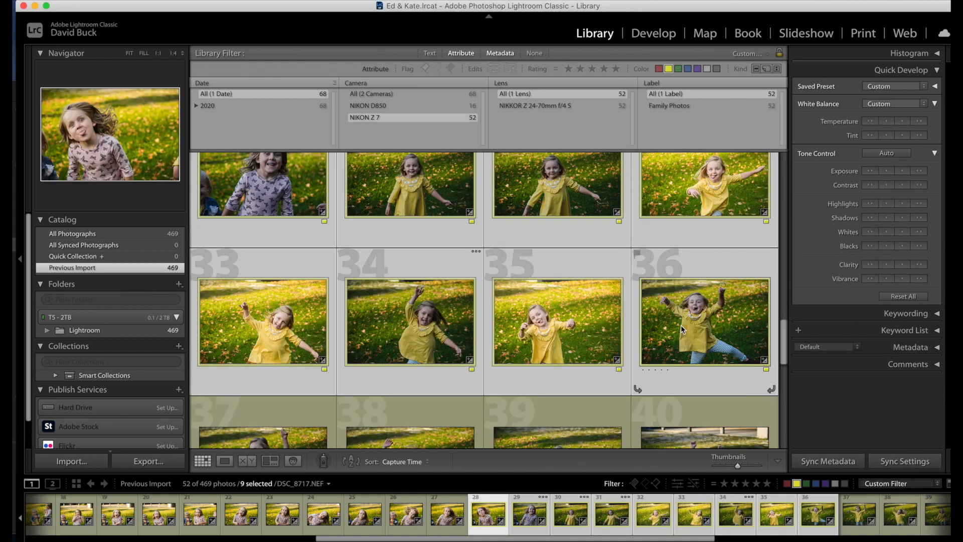
- Lower the exposure of photos 30 to 36 together by one small increment
left_click(684, 324)
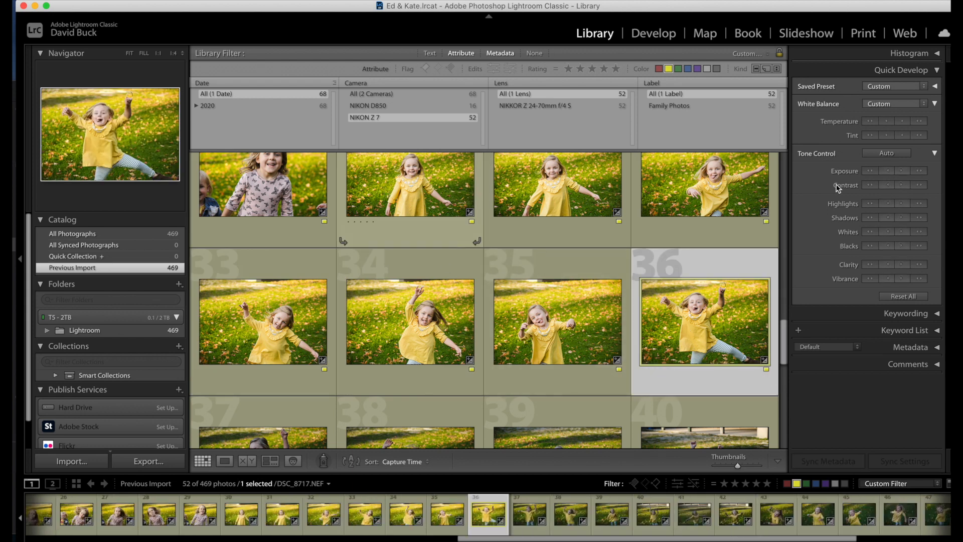
key("e")
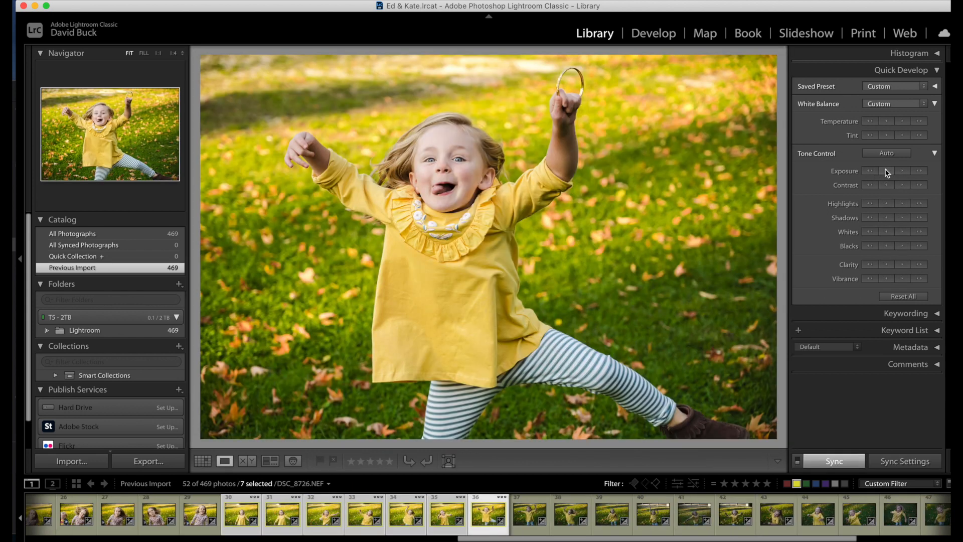
left_click(885, 171)
key("g")
- Synchronize the develop settings of photo 36 onto photos 37 to 44, leaving out Crop
scroll(710, 280, "down", 1)
left_click(708, 271)
scroll(579, 302, "down", 4)
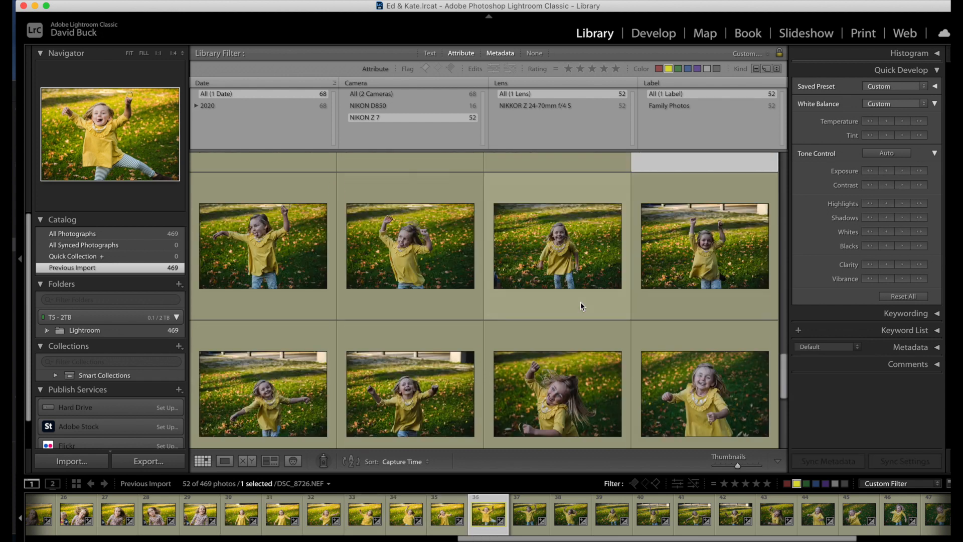
left_click(704, 380, "shift")
key("super+shift+s")
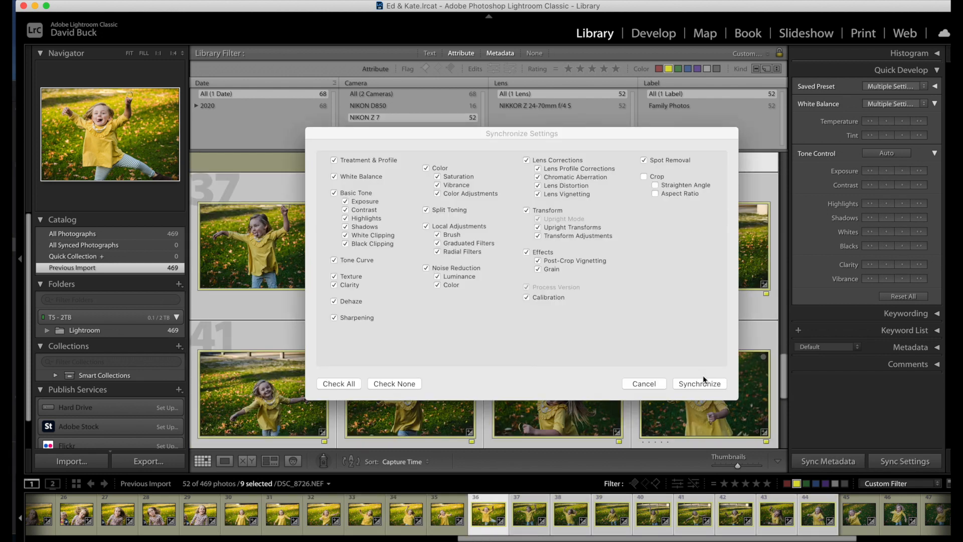
key("Return")
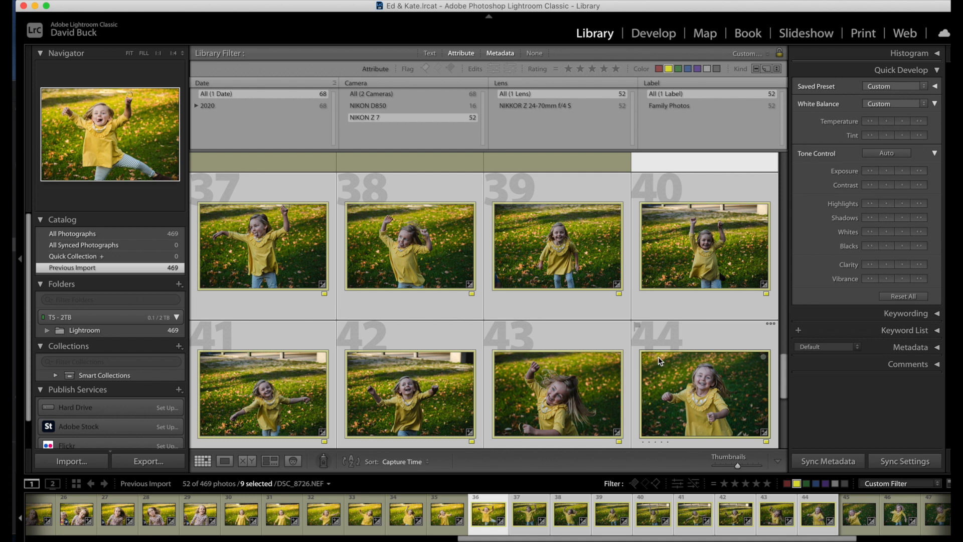
key("j")
scroll(658, 357, "down", 2)
key("j")
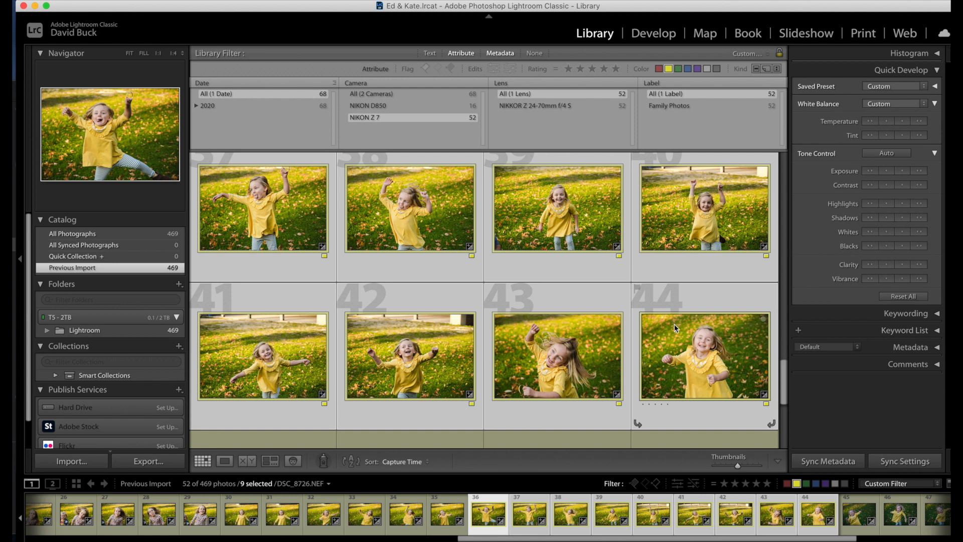
- Check photo 44 enlarged, and synchronize its develop settings onto photos 45 to 52
left_click(679, 344)
double_click(691, 349)
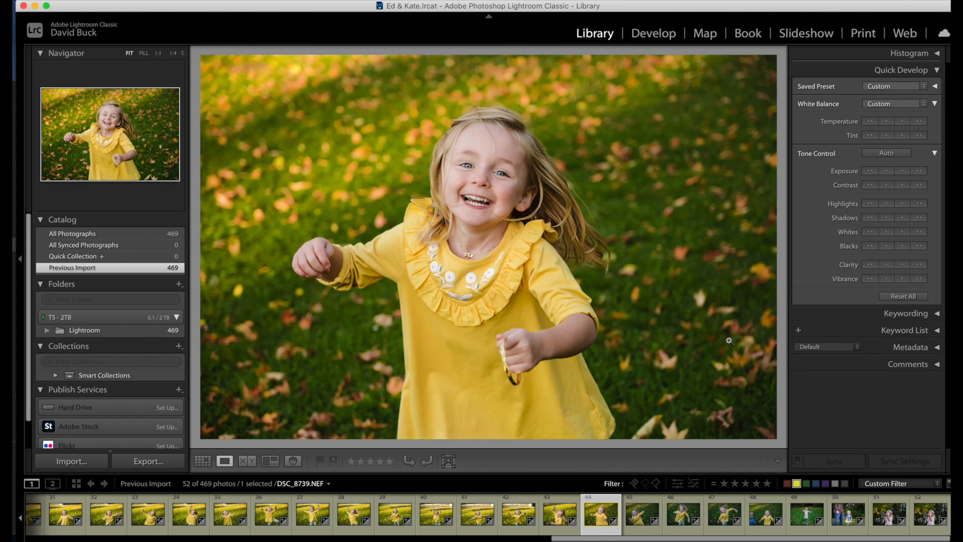
key("g")
scroll(684, 357, "down", 2)
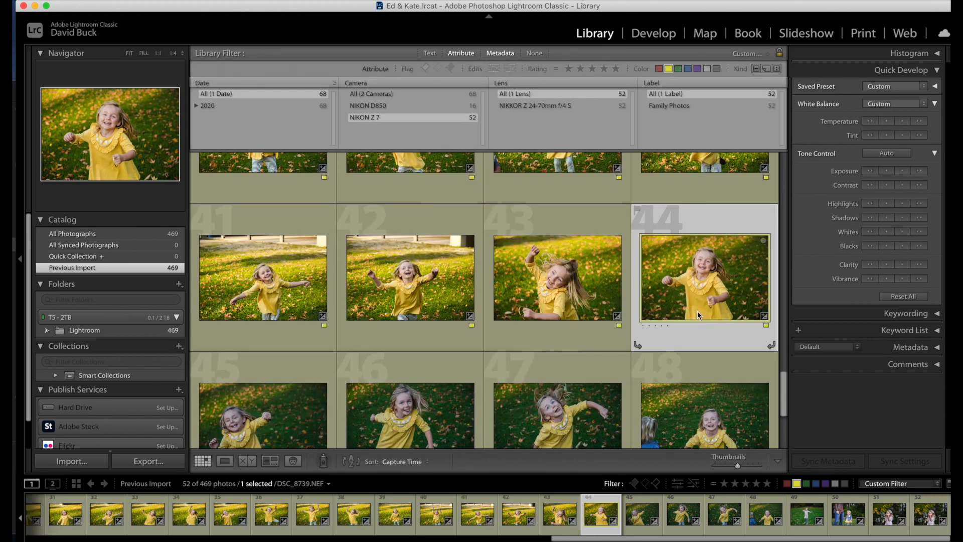
scroll(697, 311, "down", 2)
left_click(688, 384, "shift")
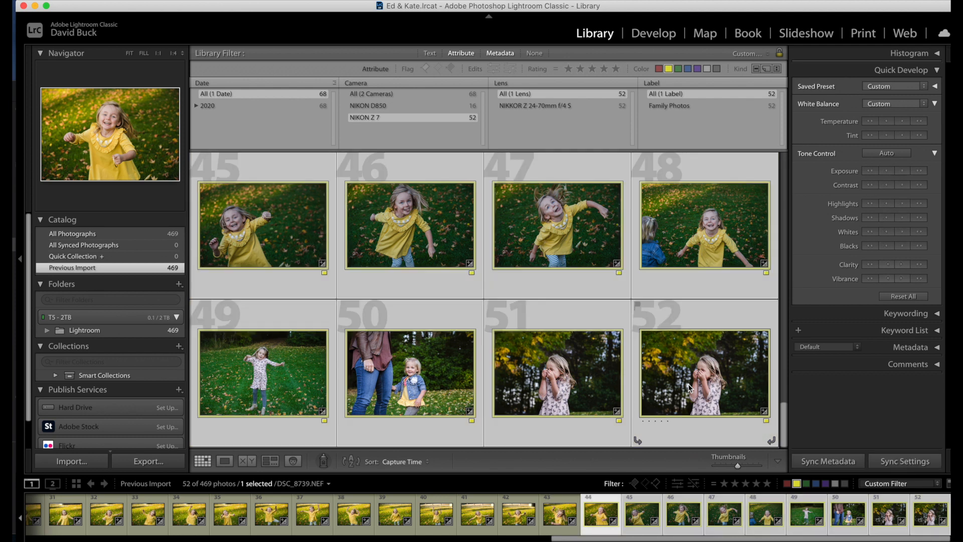
key("super+shift+s")
key("Return")
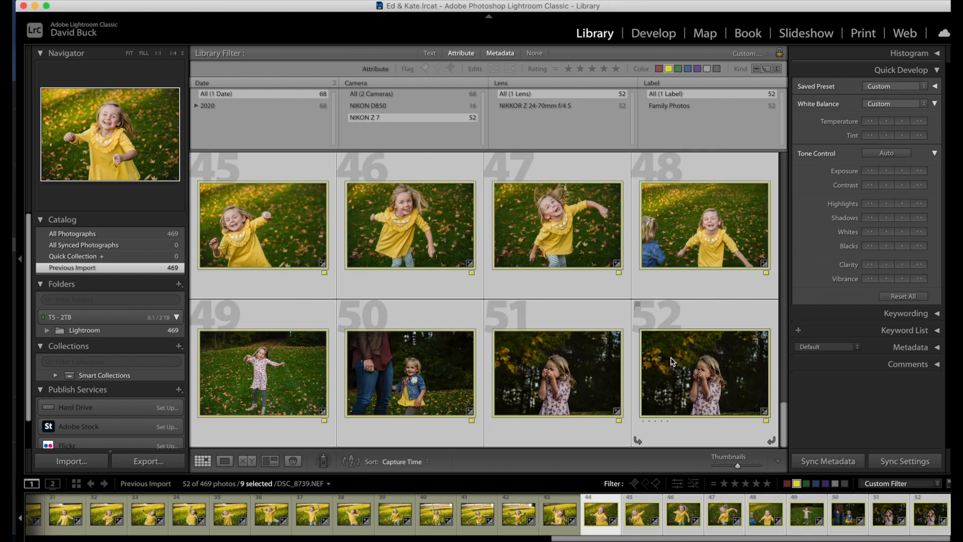
- Raise the exposure of the last four photos, 49 to 52, together
key("super+d")
left_click(691, 372)
left_click(384, 358)
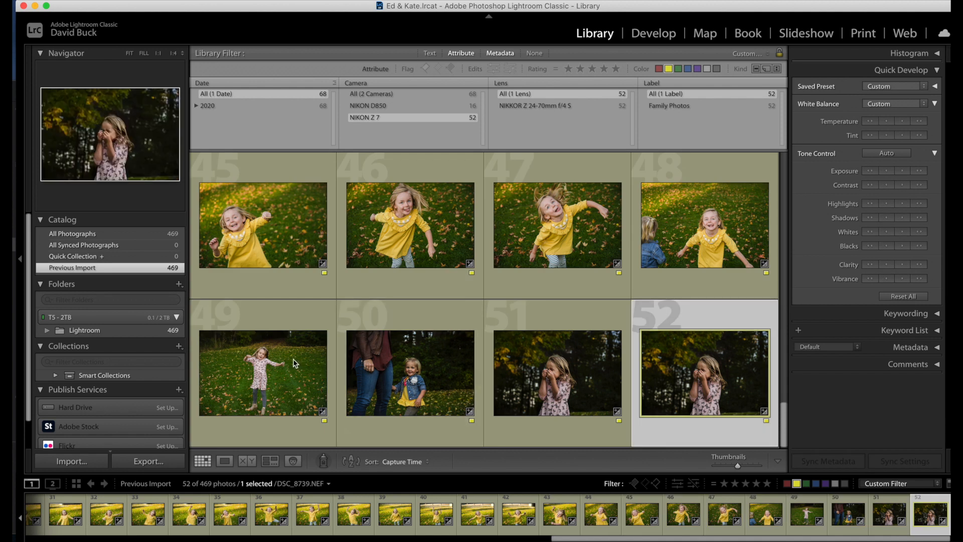
left_click(294, 358, "shift")
left_click(702, 361, "shift")
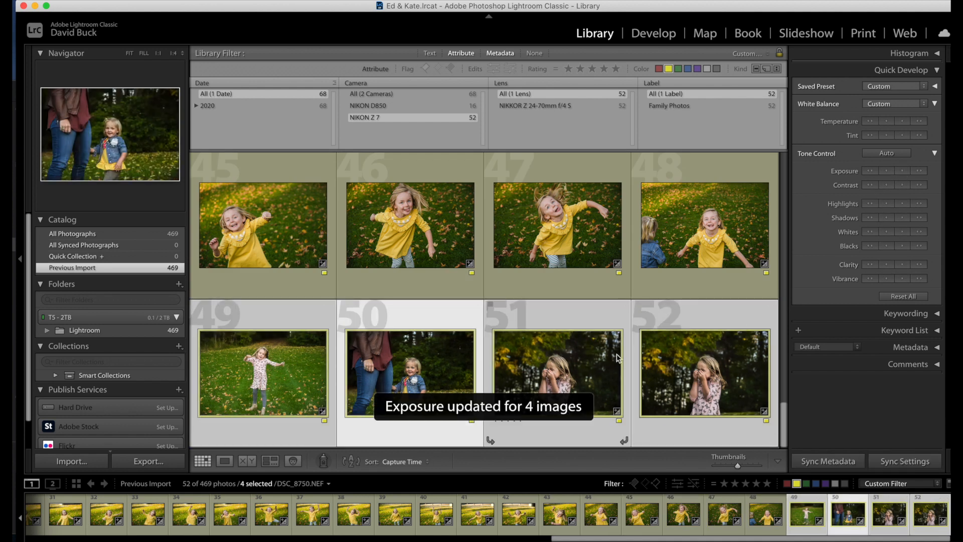
key("super+shift+d")
- Examine the brightness of photos 49, 52 and 51 one by one in the enlarged single-photo view
left_click(708, 376, "shift")
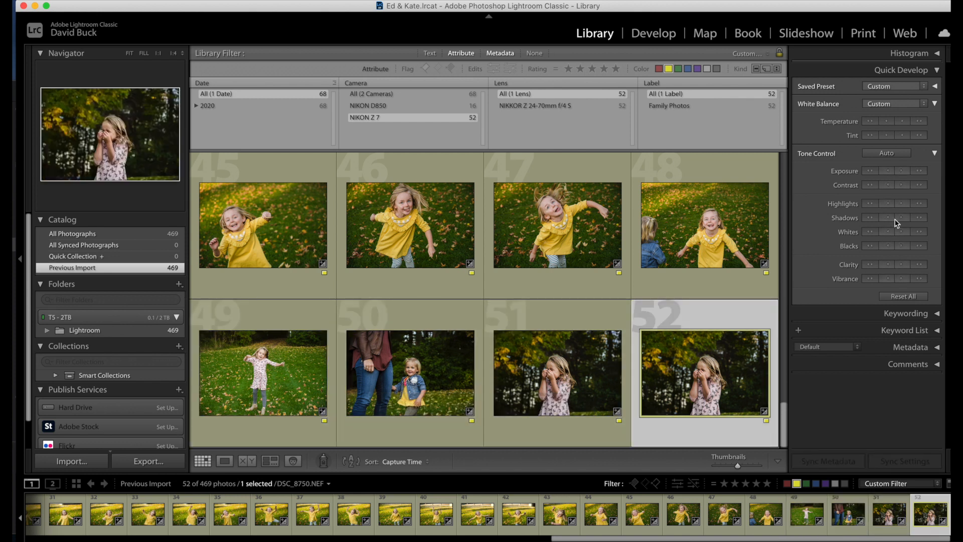
left_click(260, 378)
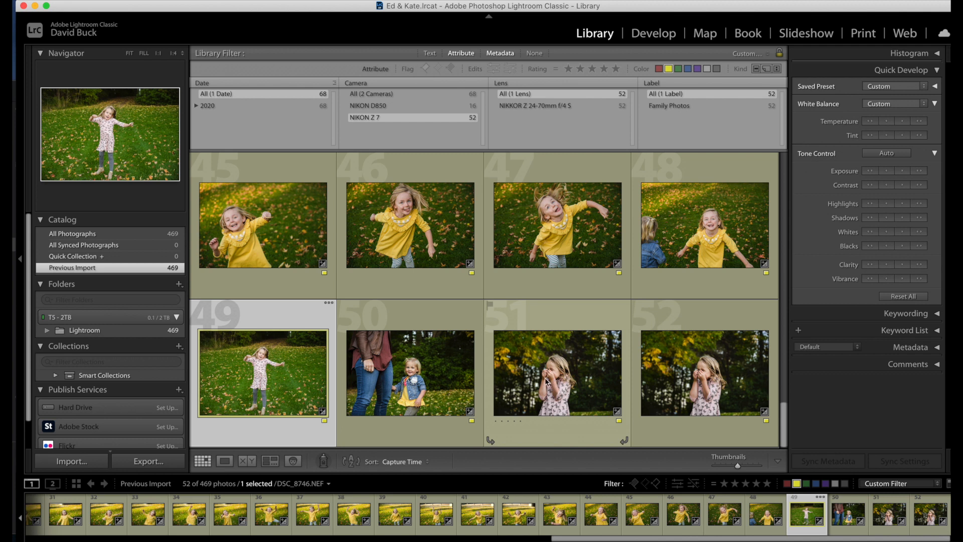
key("e")
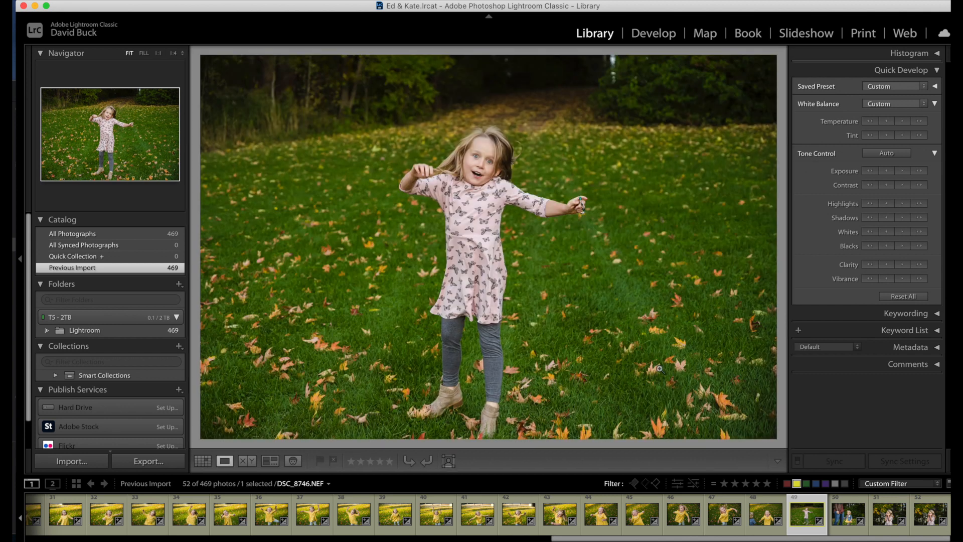
key("g")
double_click(695, 397)
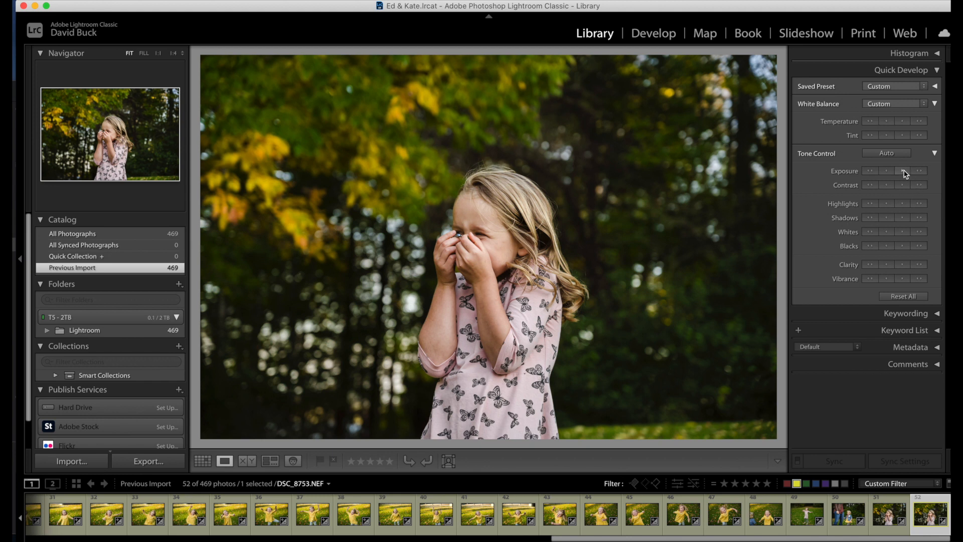
key("Left")
key("Left")
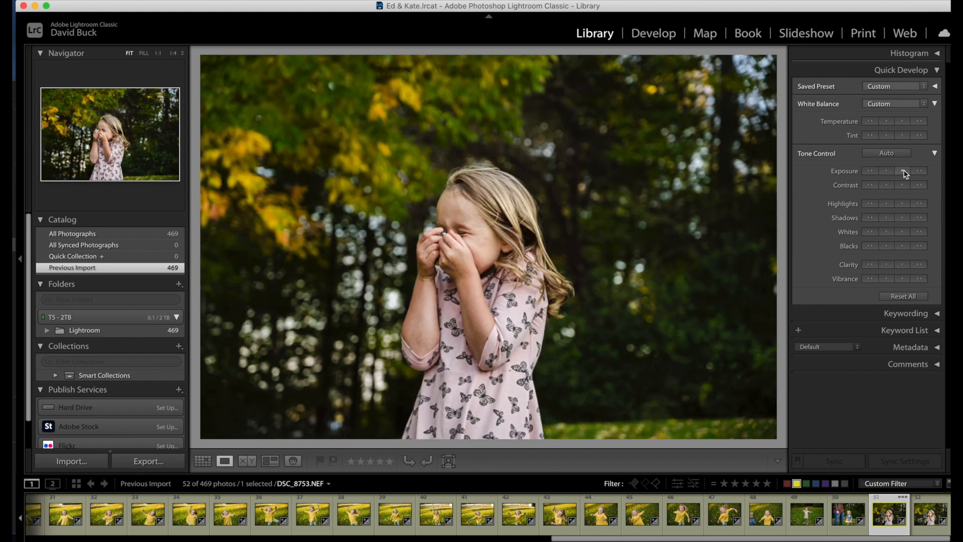
- Raise the exposure of photo 51 slightly, check photo 50 enlarged, and return to the thumbnail grid
left_click(903, 171)
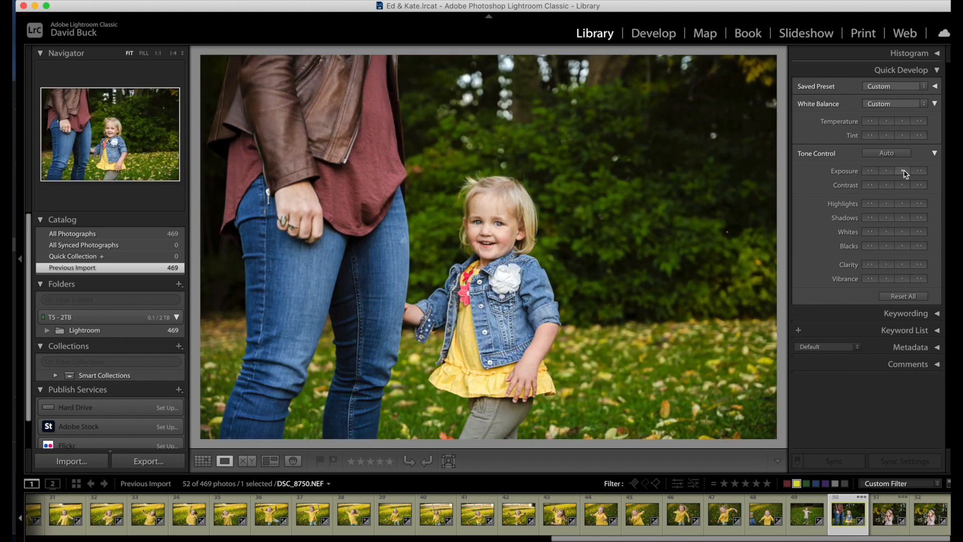
key("g")
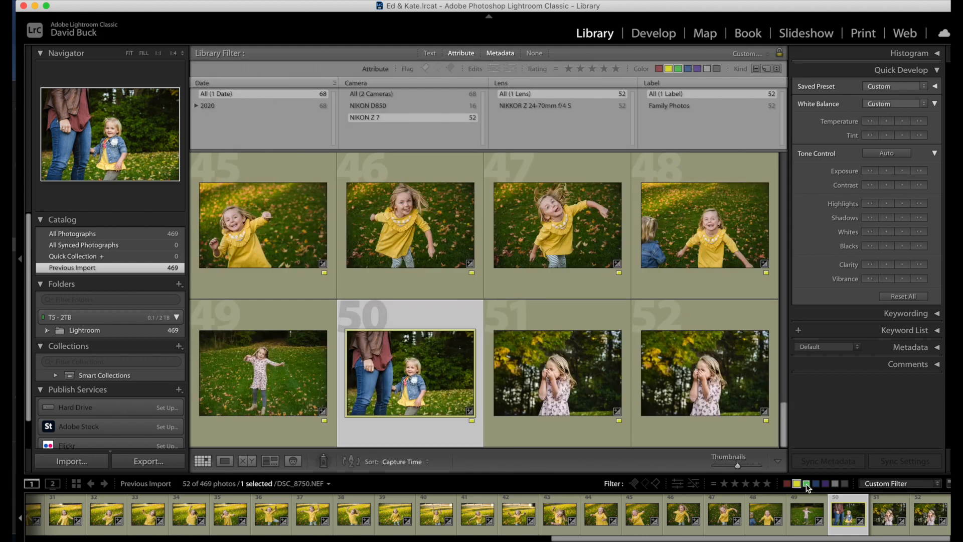
- Filter to the green-labelled photos instead of the yellow ones, and open all three silhouette shots in the Develop module
left_click(806, 483)
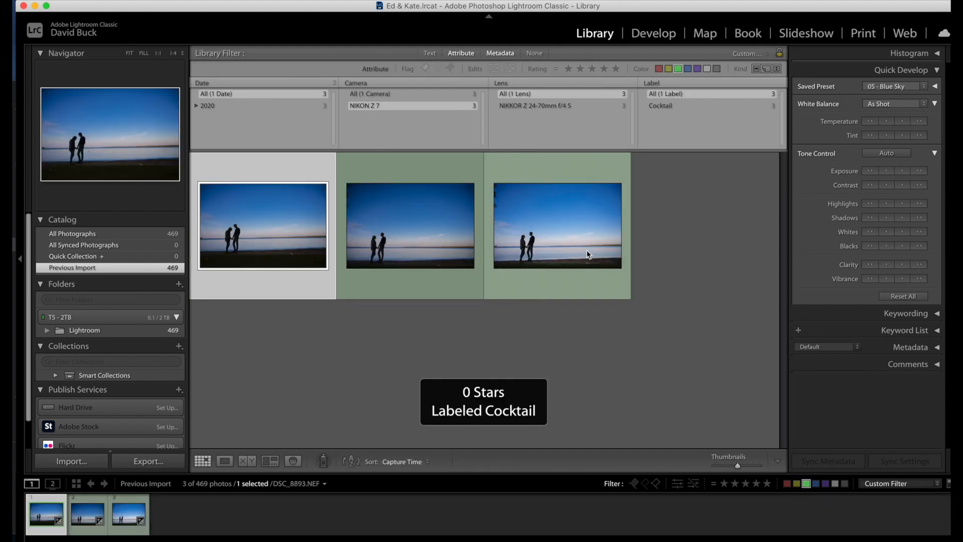
key("super+a")
left_click(654, 34)
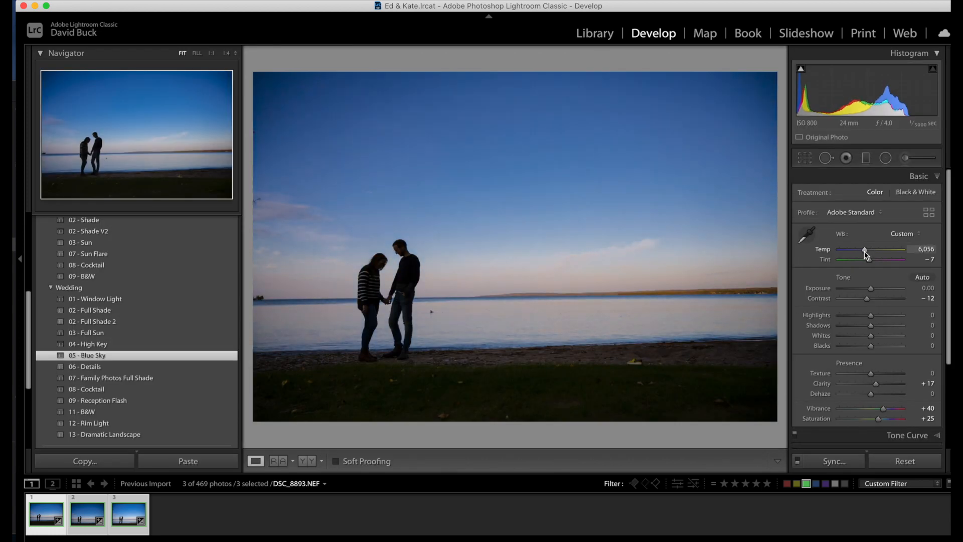
- Set the first silhouette photo's temperature to 5,703, exposure to +0.55 and contrast to +16
left_click_drag(871, 288, 872, 288)
left_click(877, 299)
left_click_drag(873, 290, 874, 291)
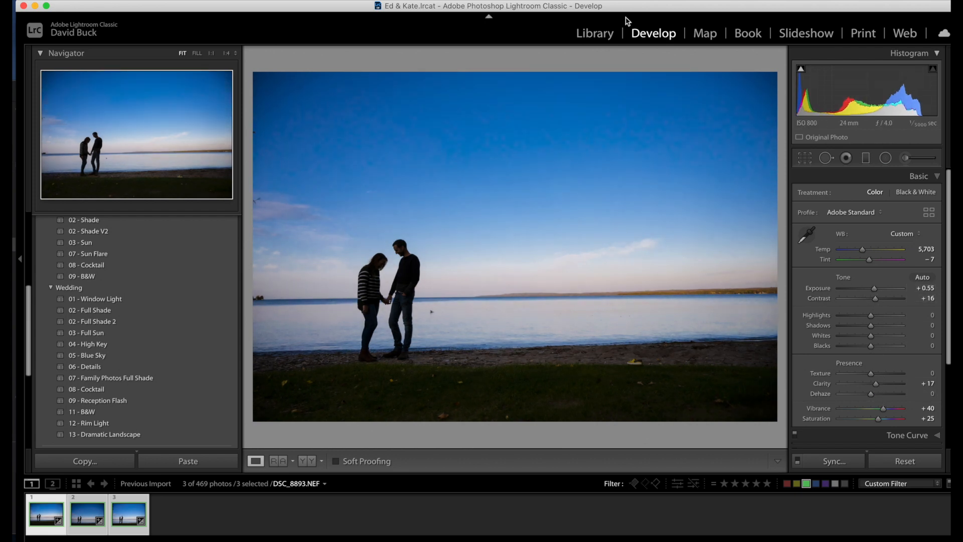
- Synchronize the first silhouette photo's develop settings onto the other two in the Library grid, and deselect them
left_click(606, 37)
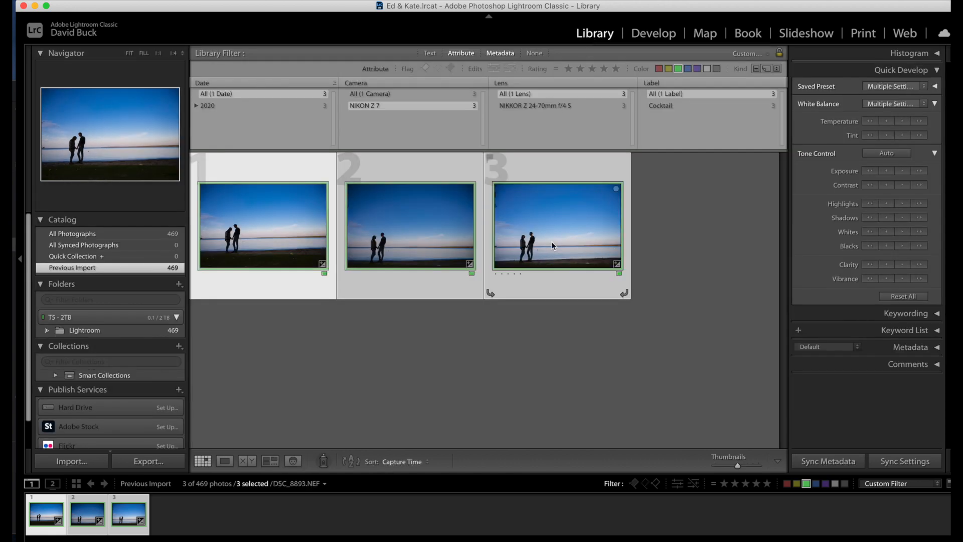
key("shift+super+s")
key("Return")
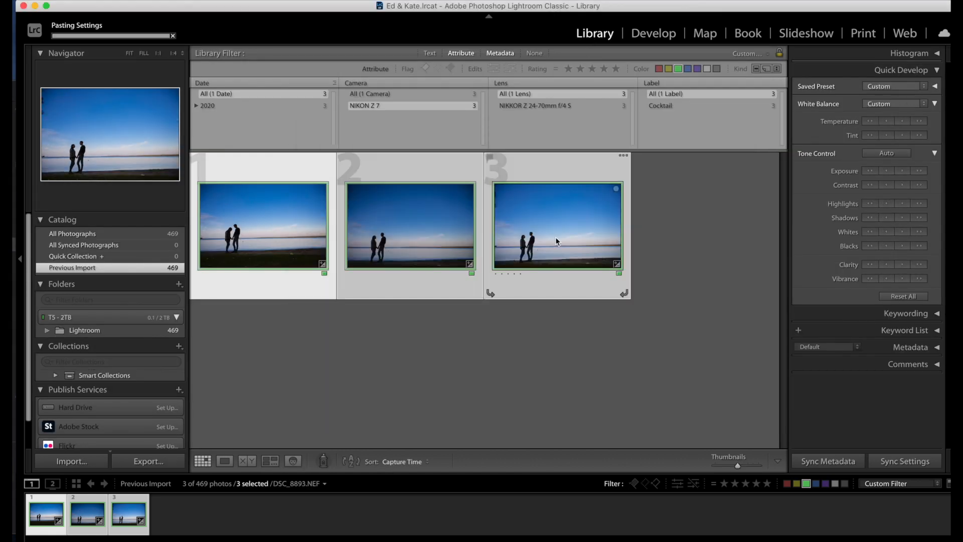
key("super+shift+d")
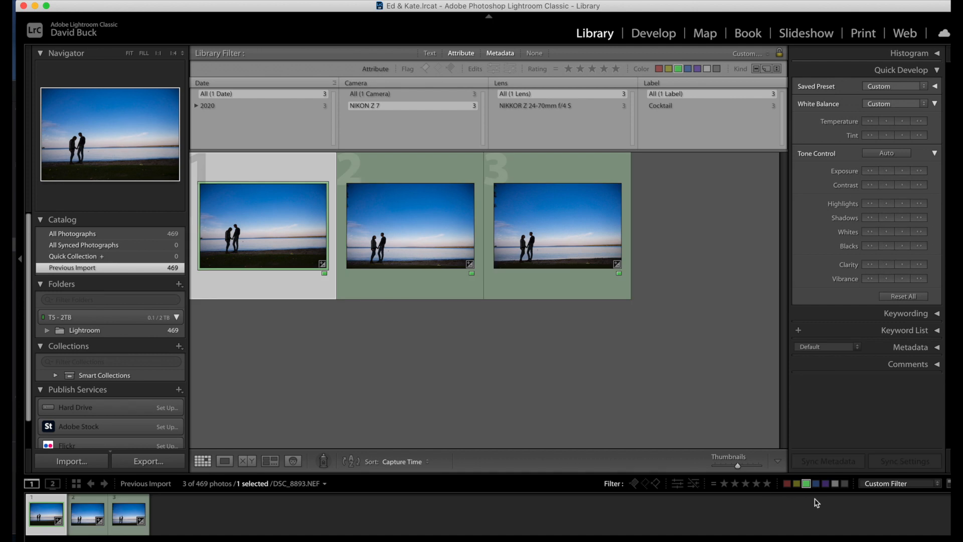
- Check the blue and purple labels for Nikon Z 7 photos, and clear the color-label and star-rating filters
left_click(816, 483)
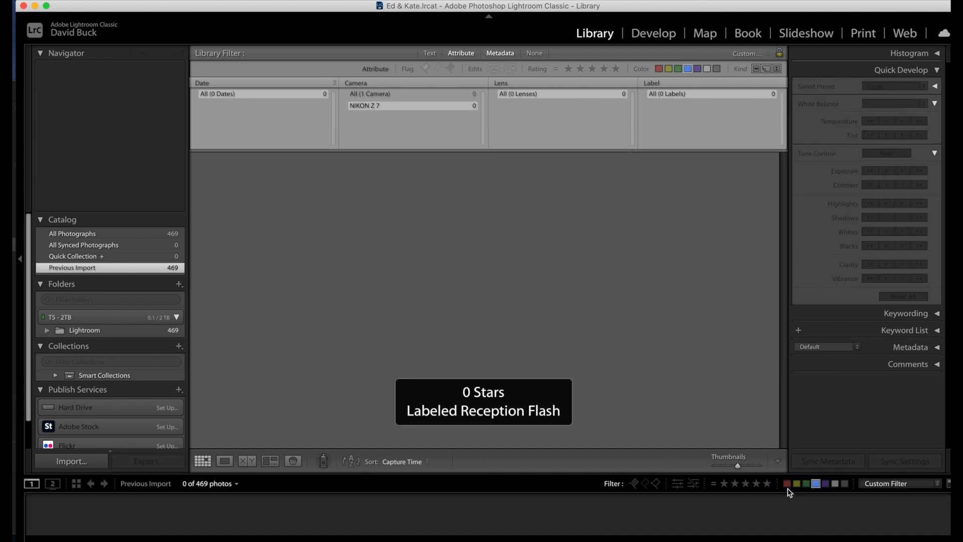
left_click(818, 485)
left_click(825, 484)
left_click(816, 485)
left_click(825, 485)
left_click(825, 484)
left_click(816, 484)
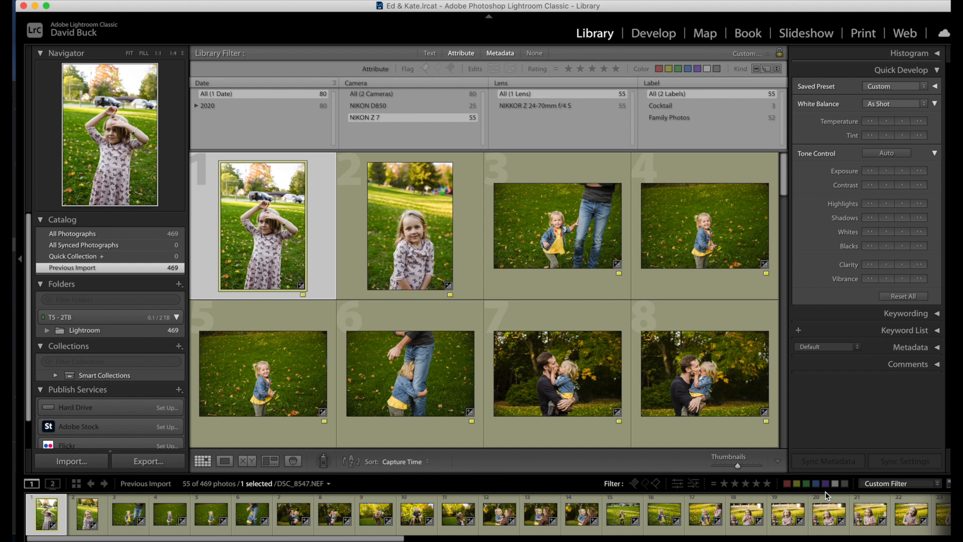
left_click(825, 483)
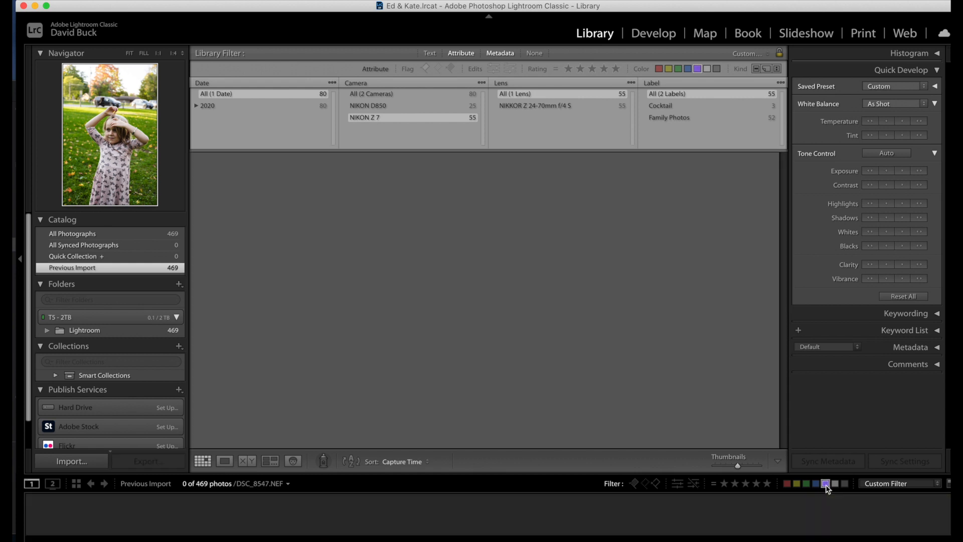
left_click(825, 483)
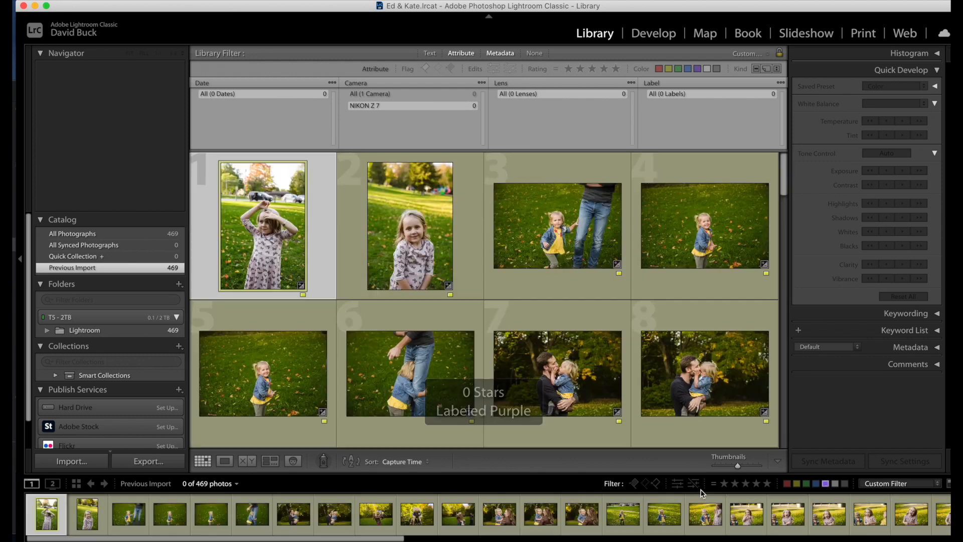
left_click(712, 484)
left_click(720, 490)
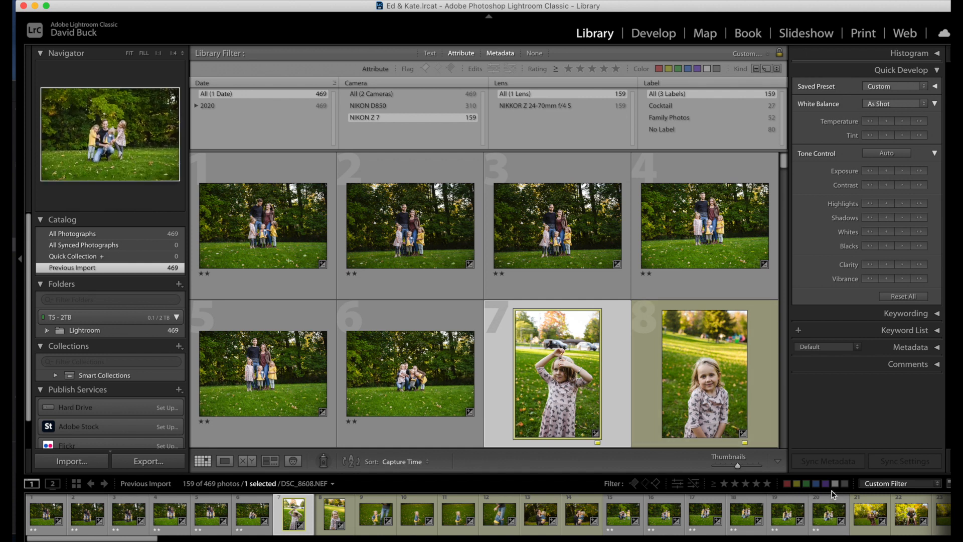
- Examine family photo 3 enlarged, and look through all Nikon Z 7 photos in a grid of smaller thumbnails
double_click(533, 230)
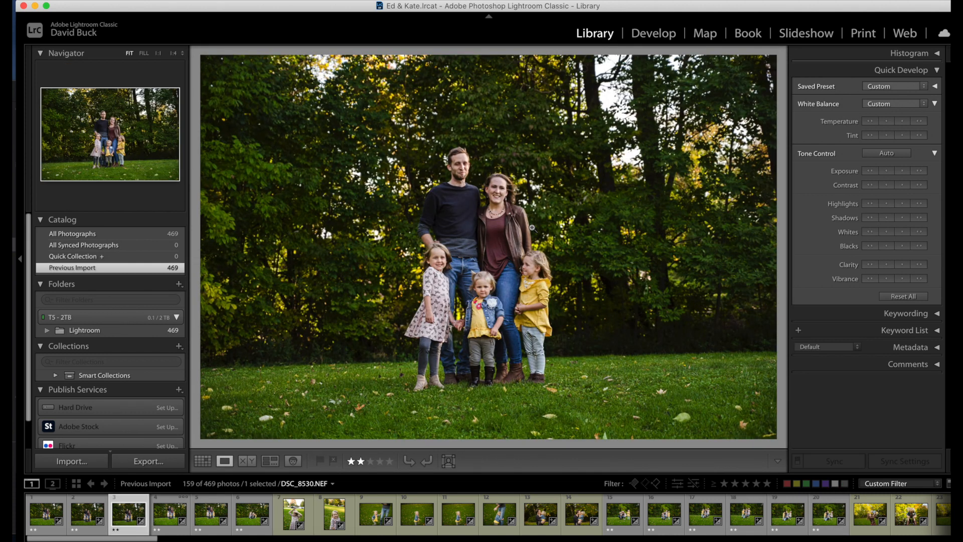
key("g")
left_click(409, 228, "shift")
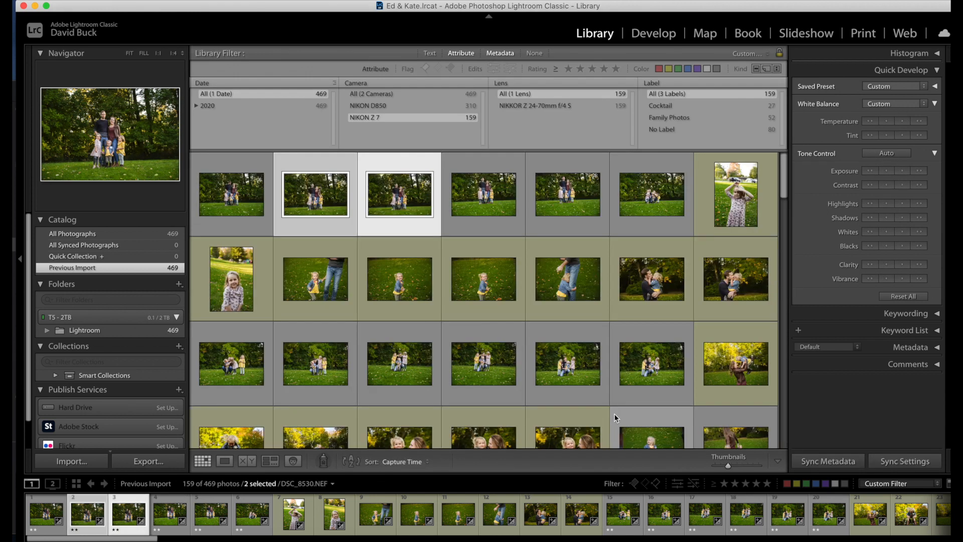
key("super+shift+d")
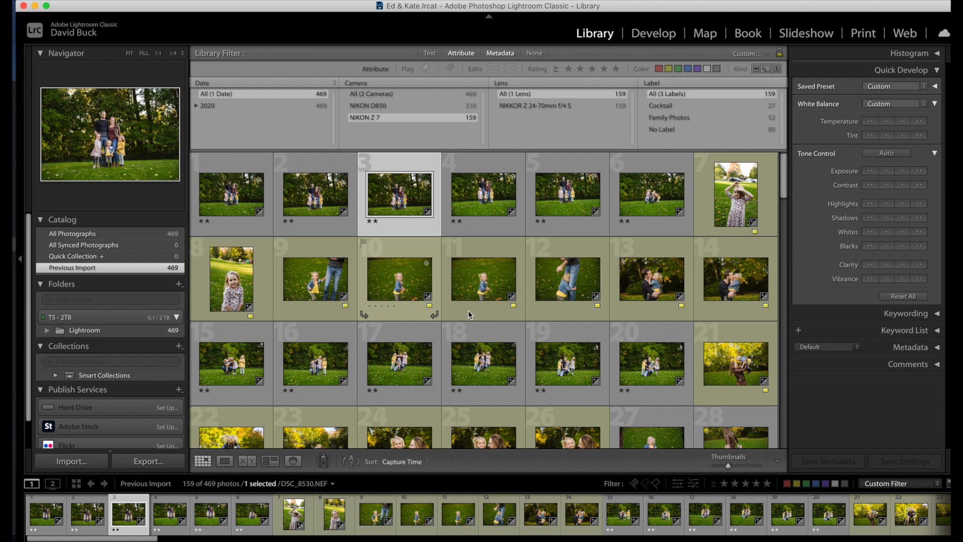
key("Right")
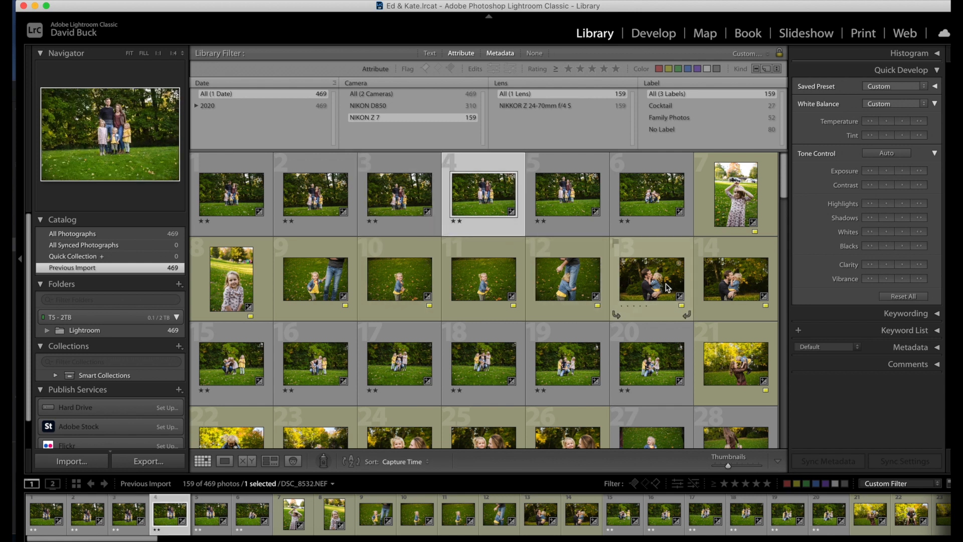
scroll(526, 291, "down", 10)
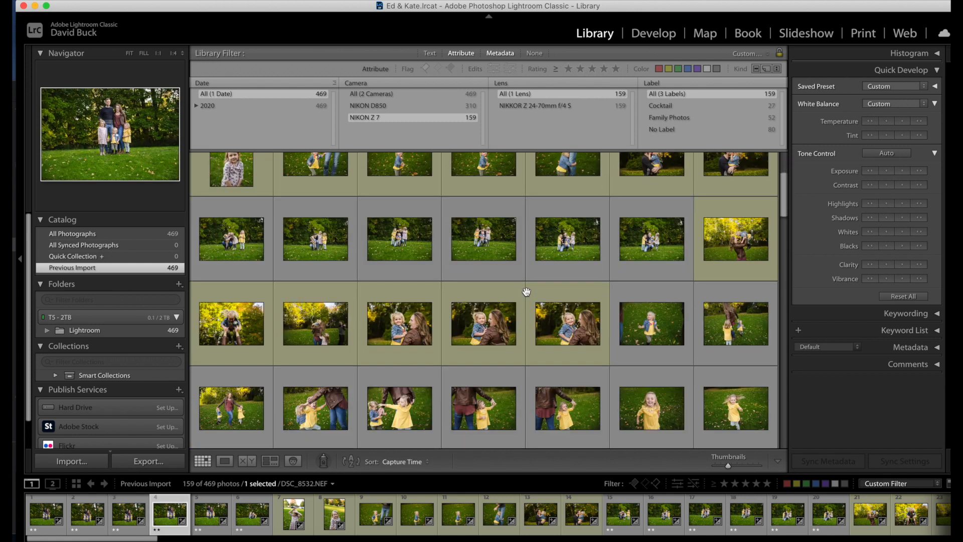
scroll(526, 292, "down", 10)
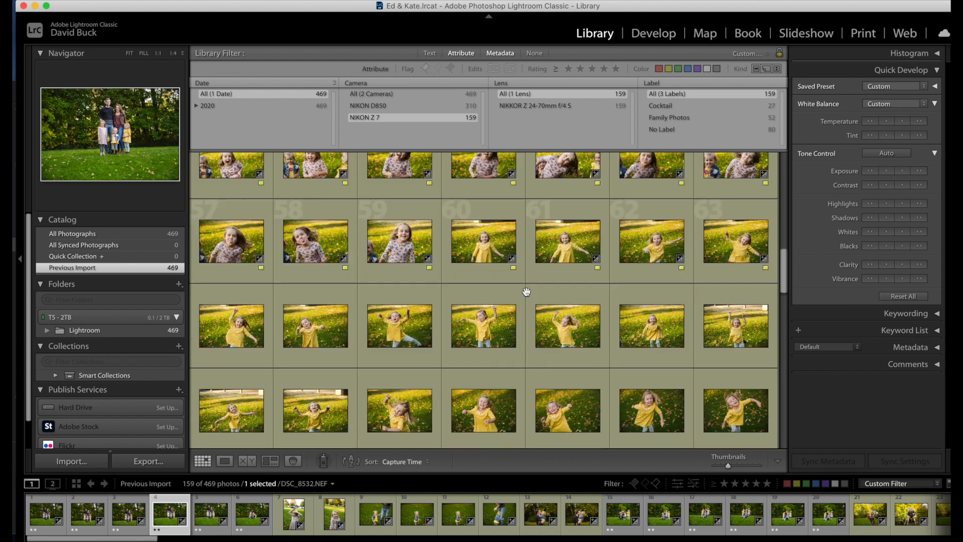
scroll(526, 291, "down", 10)
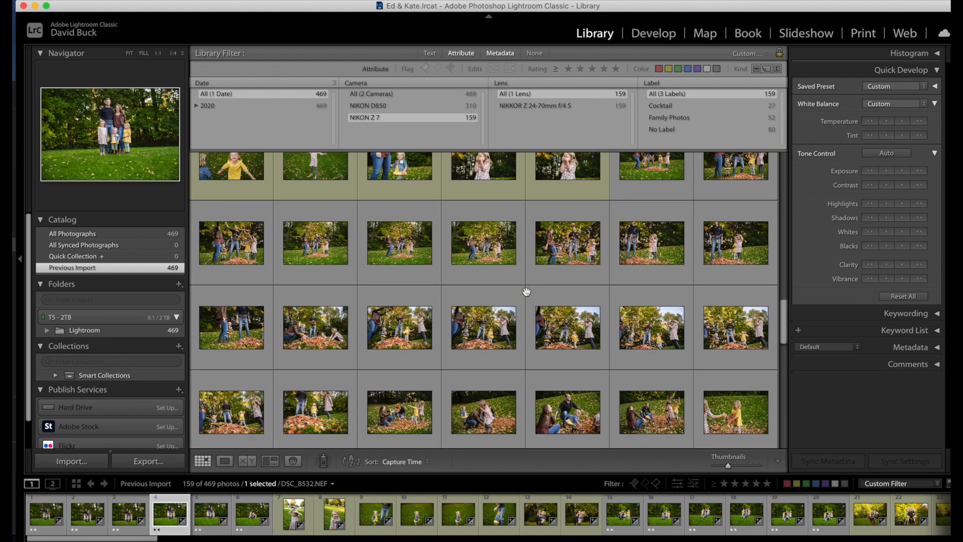
scroll(526, 291, "down", 3)
scroll(526, 292, "down", 4)
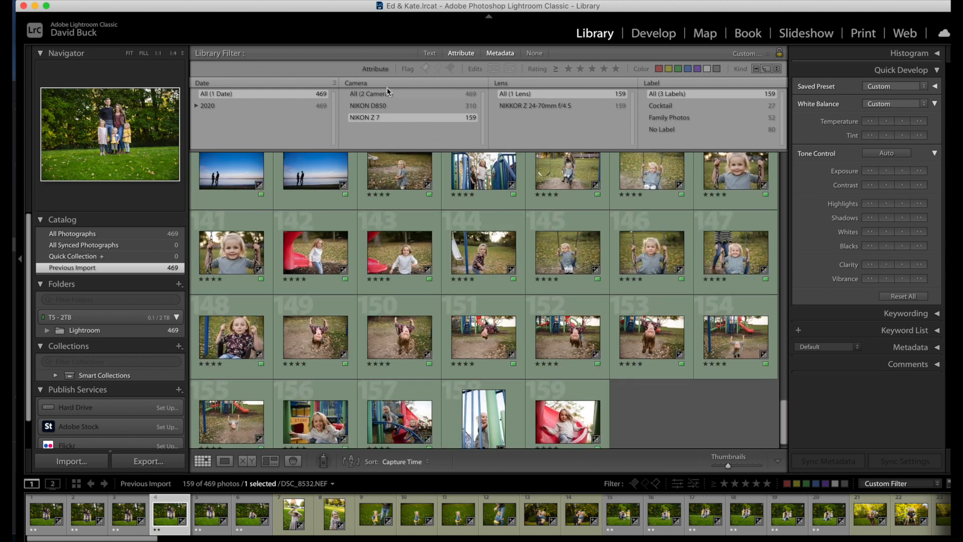
- Show the photos from both cameras together, and look through them as far as the yellow-labelled photos 185 and 189
left_click(387, 93)
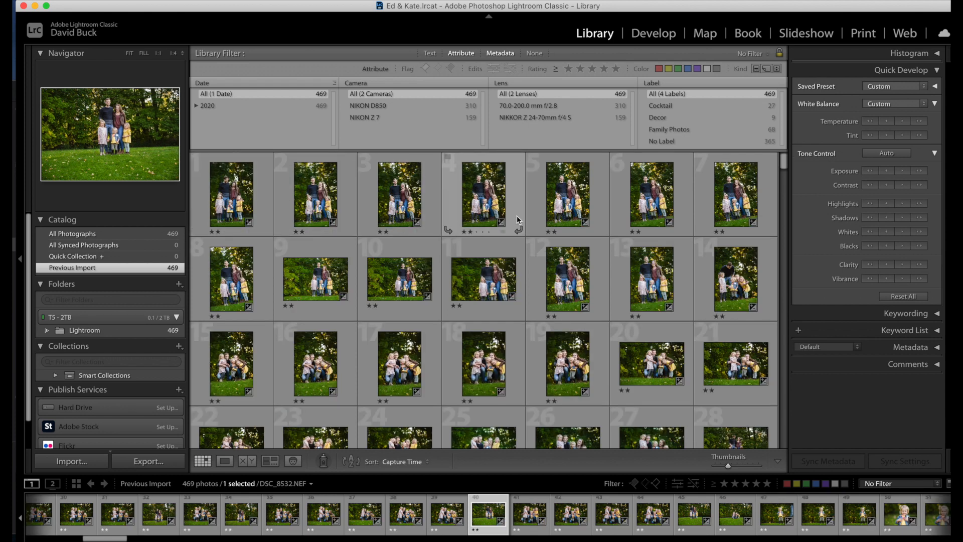
scroll(481, 213, "down", 3)
scroll(485, 218, "down", 8)
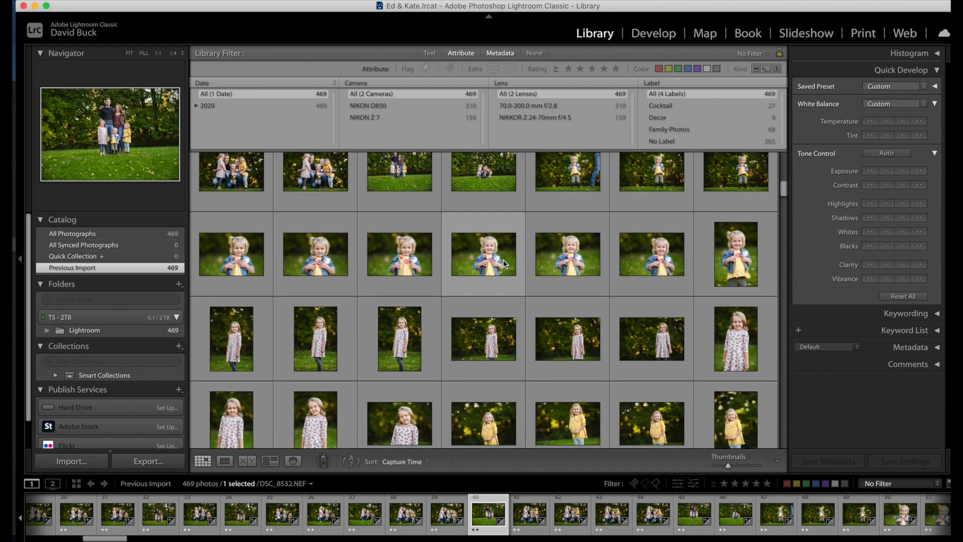
scroll(503, 260, "down", 8)
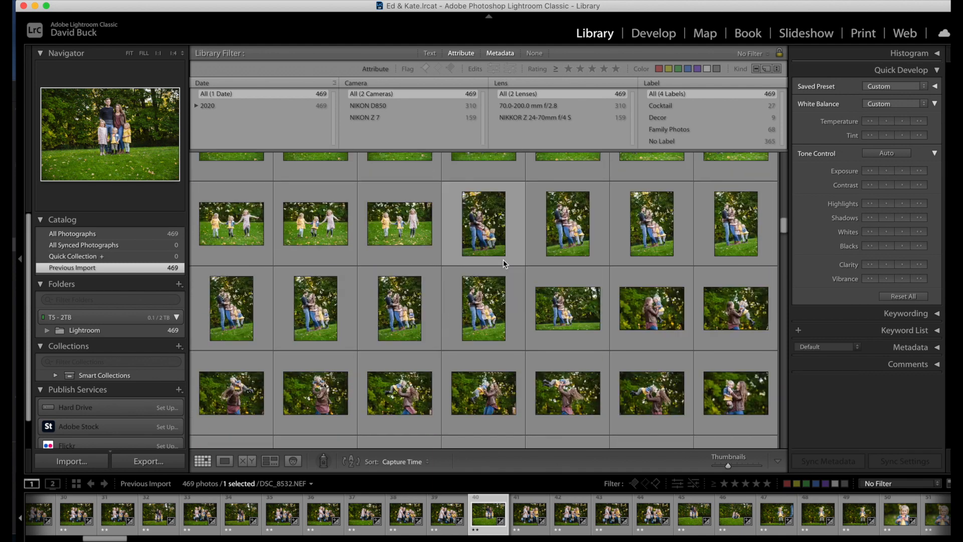
scroll(503, 259, "down", 8)
scroll(503, 259, "down", 4)
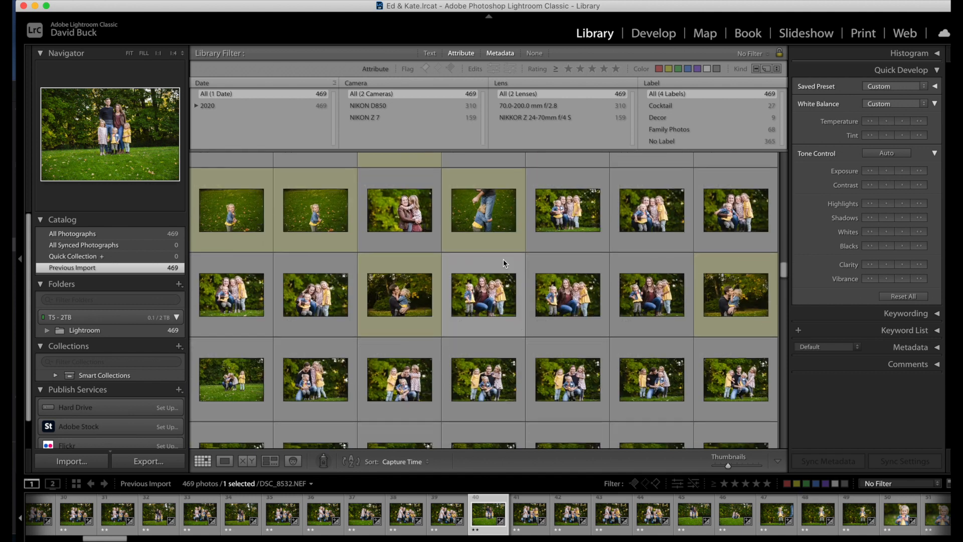
- Add the yellow-labelled photos 185 and 189 to the selection, adjust their temperature together, and deselect them
left_click(417, 297, "super")
left_click(751, 294, "super")
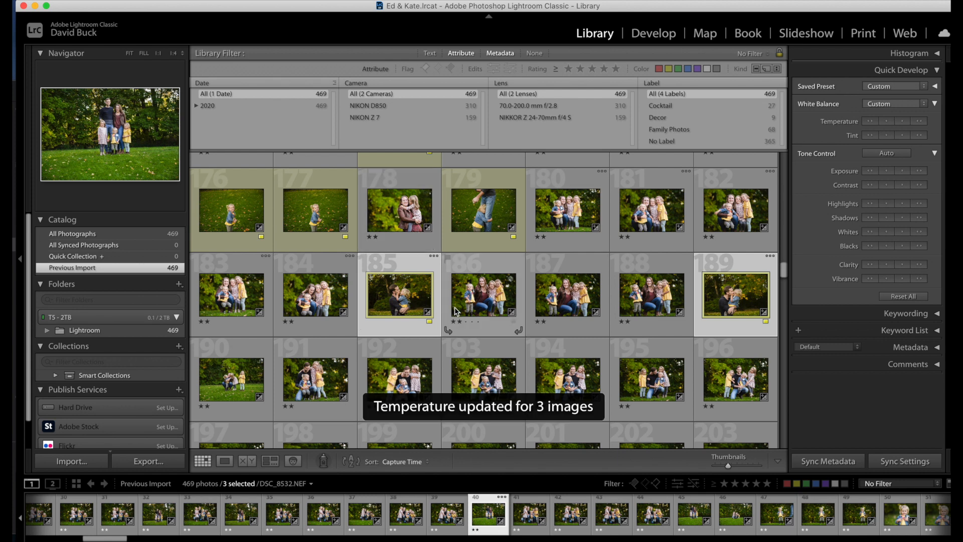
left_click(442, 305)
- Compare the color of the following father-and-daughter photos in the grid, examining photo 225 enlarged
scroll(442, 305, "down", 5)
scroll(441, 305, "down", 5)
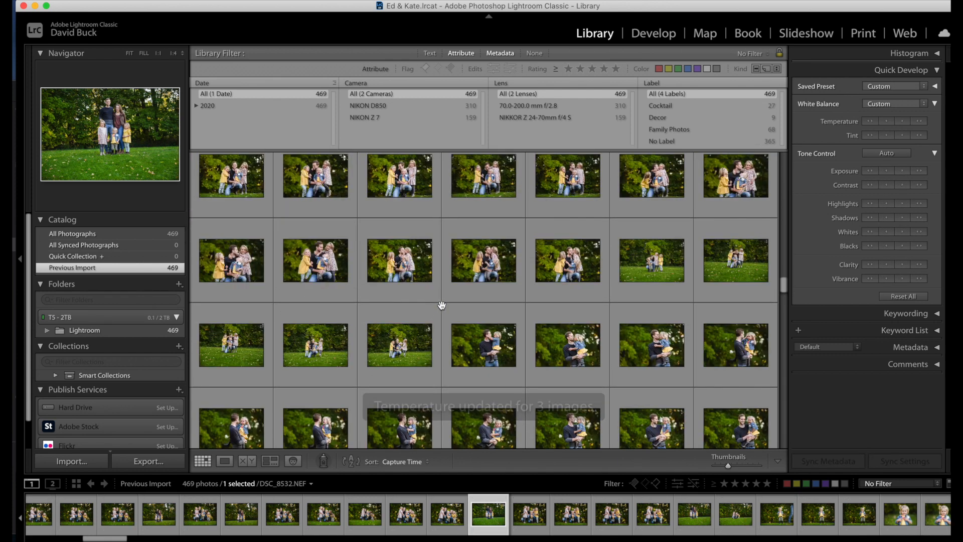
scroll(441, 305, "down", 2)
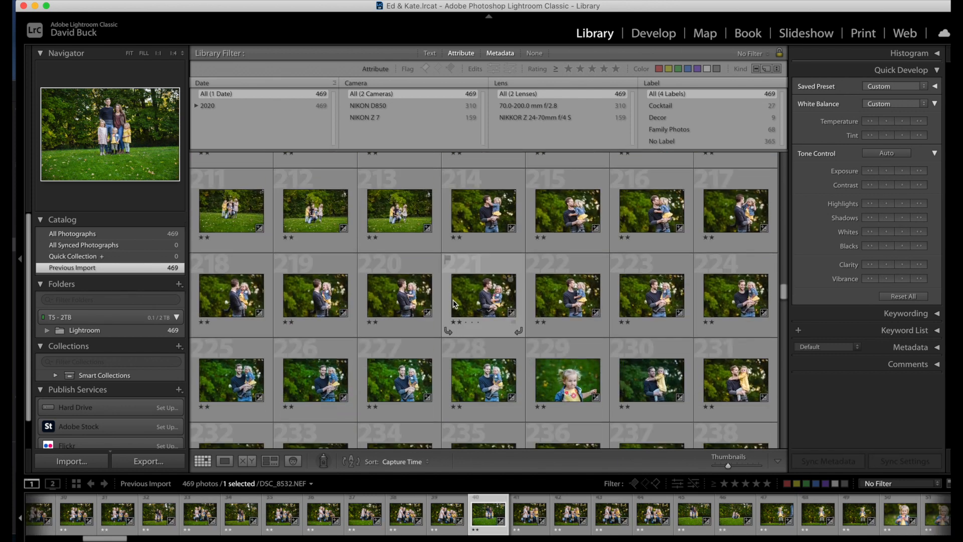
scroll(453, 301, "down", 3)
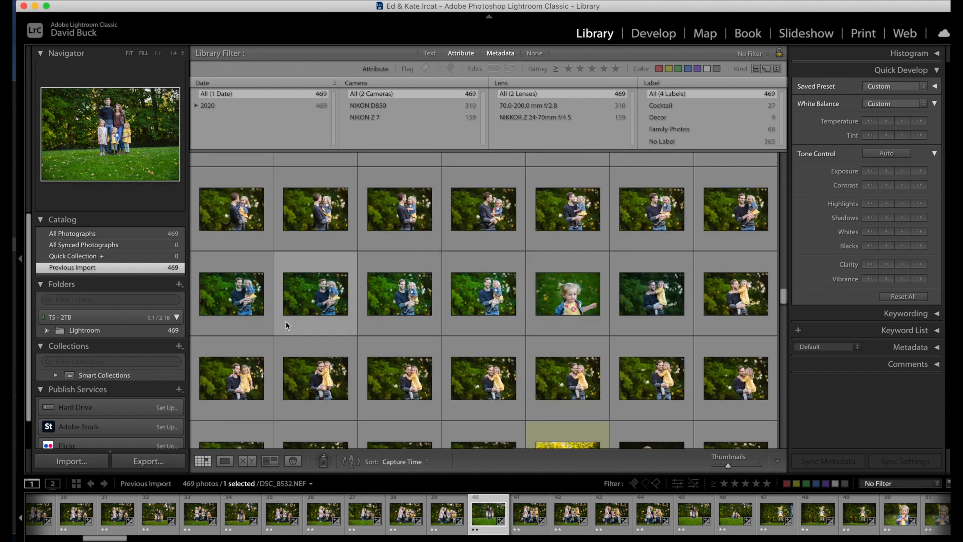
double_click(233, 309)
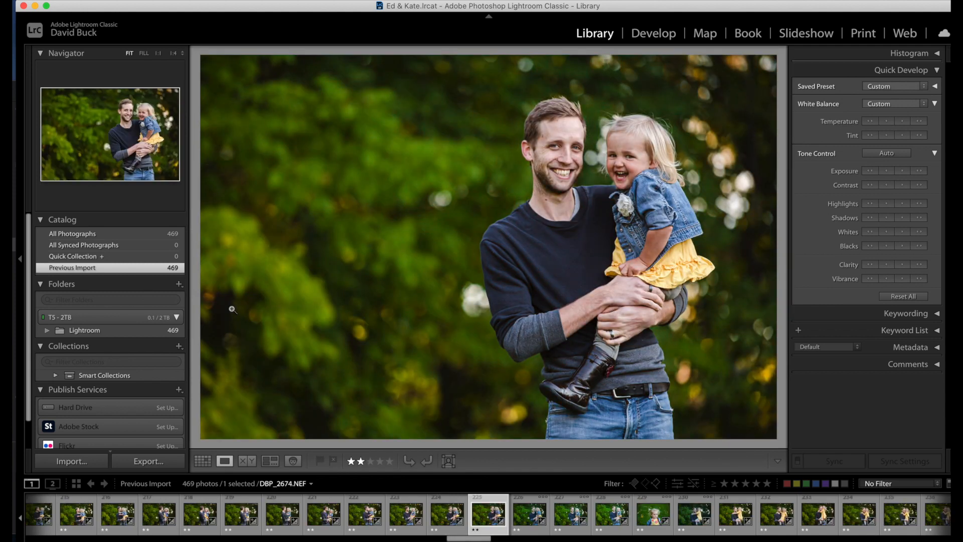
key("g")
scroll(495, 311, "down", 2)
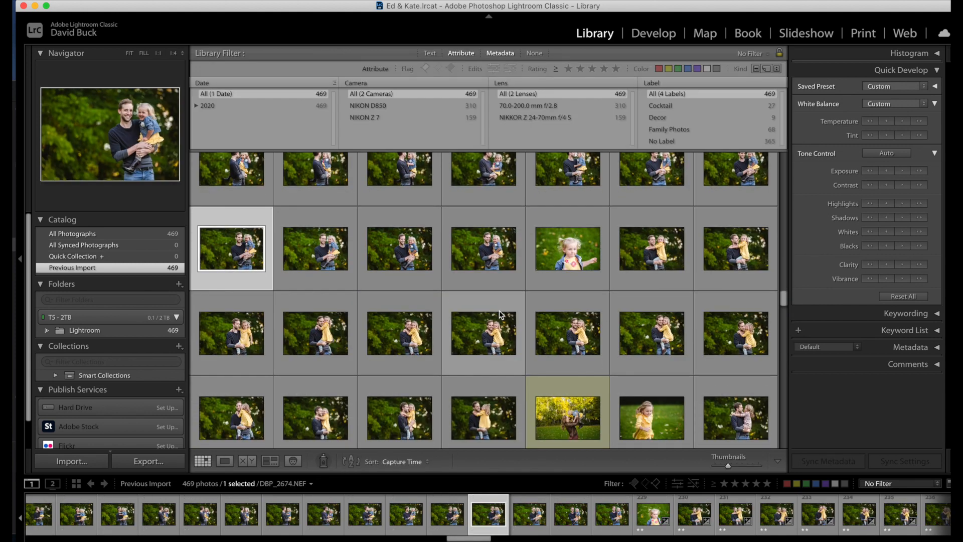
scroll(529, 308, "down", 3)
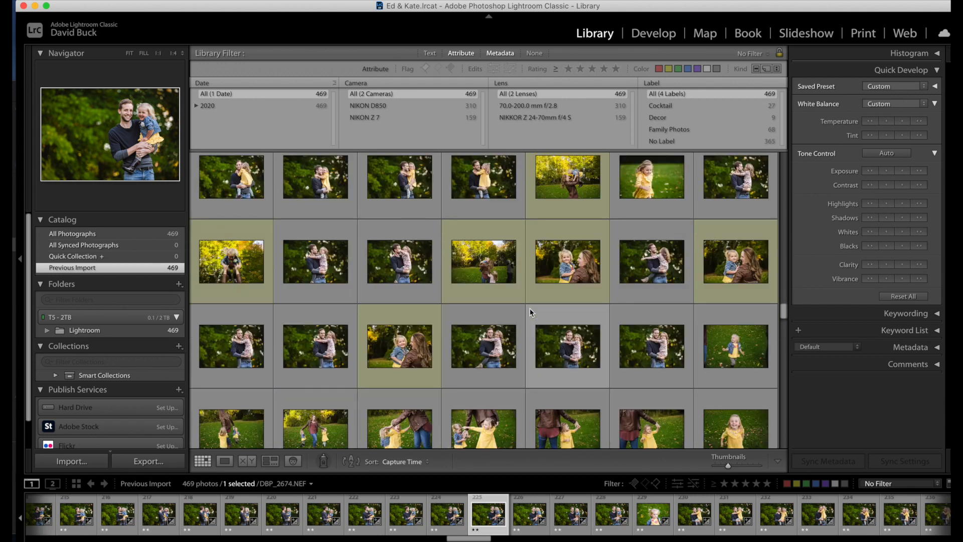
- Lower the temperature of the yellow-labelled photos 243, 246, 249, 250, 252 and 255 together by a small step
left_click(569, 164)
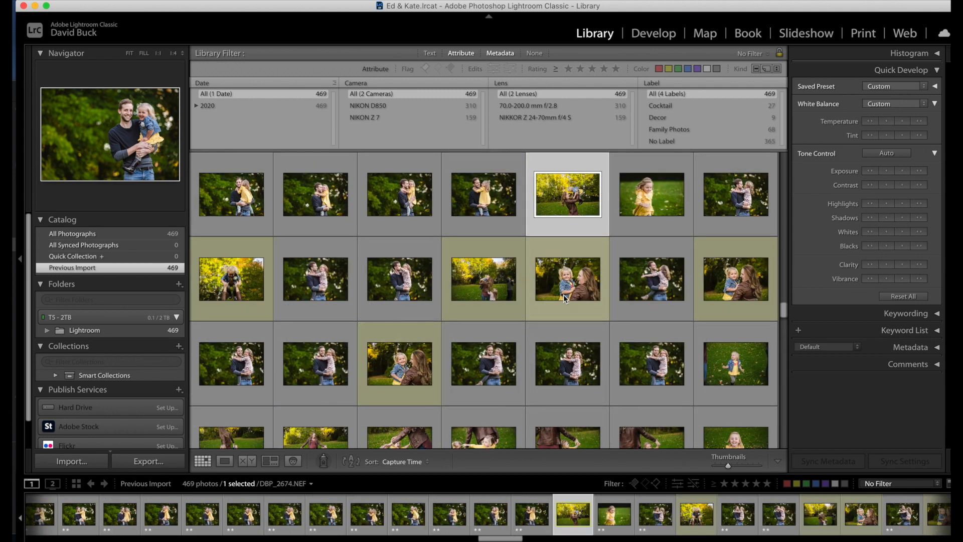
left_click(489, 281, "super")
left_click(564, 285, "super")
left_click(731, 295, "super")
left_click(396, 357, "super")
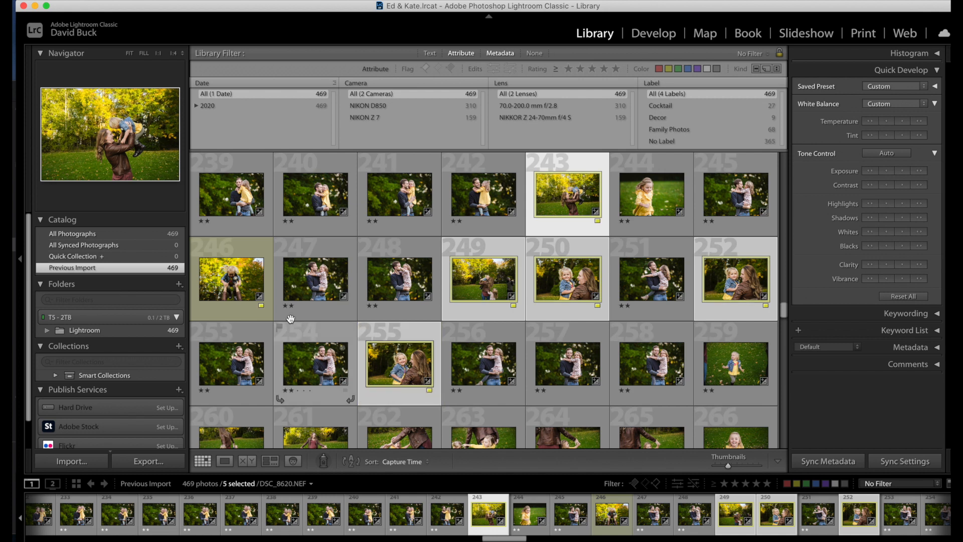
left_click(235, 281, "super")
left_click(887, 122)
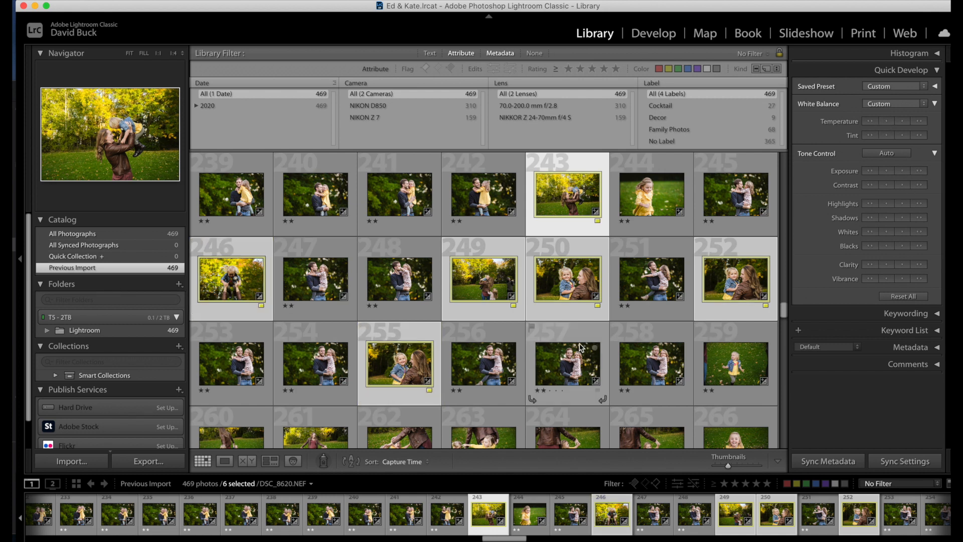
- Deselect the group and review the color of the remaining photos to the end of the grid, checking photo 444, and return to the first photos
scroll(584, 349, "down", 3)
key("super+shift+d")
scroll(582, 341, "down", 5)
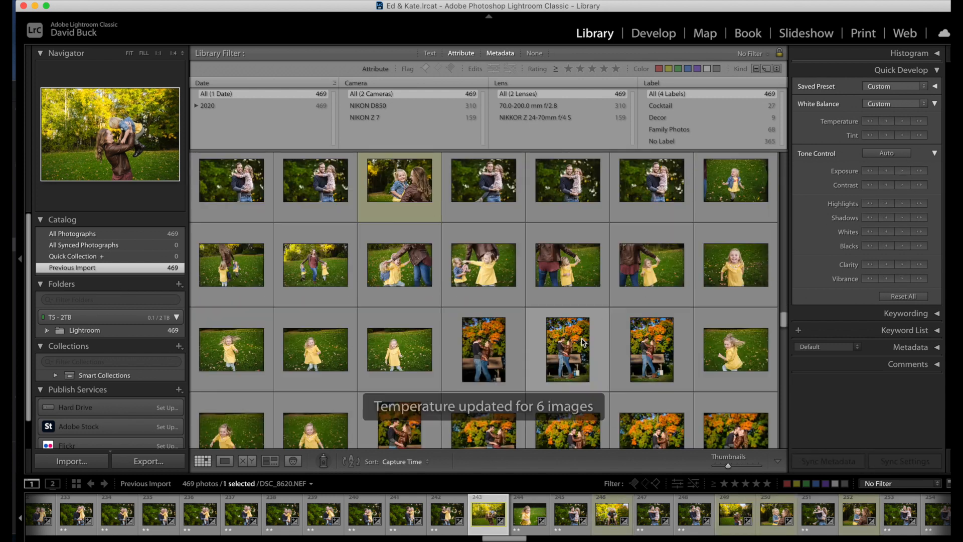
scroll(581, 338, "down", 5)
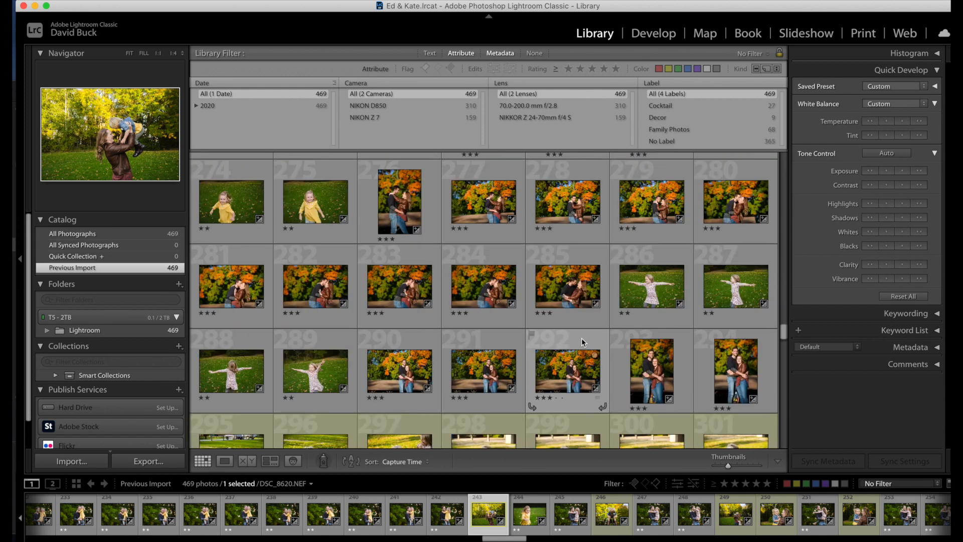
scroll(636, 281, "down", 5)
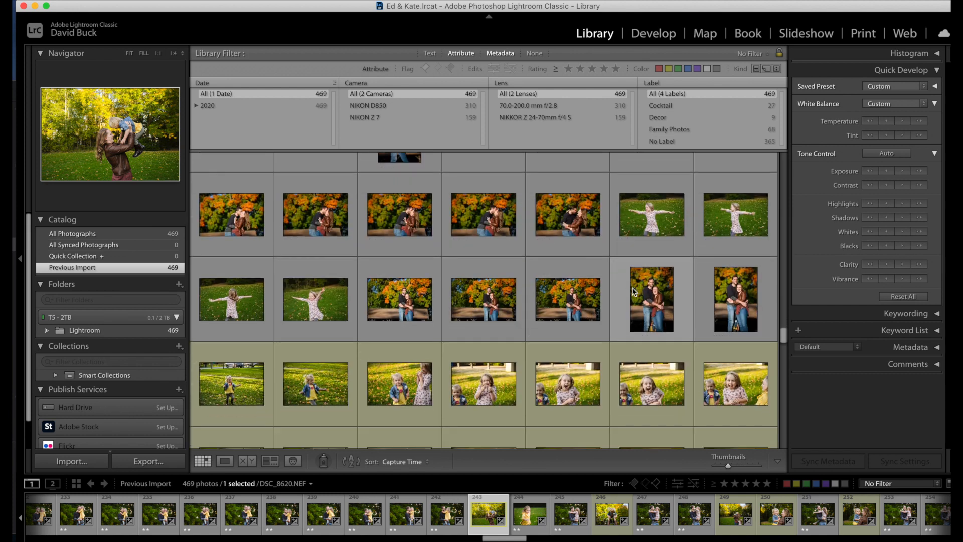
scroll(625, 293, "down", 8)
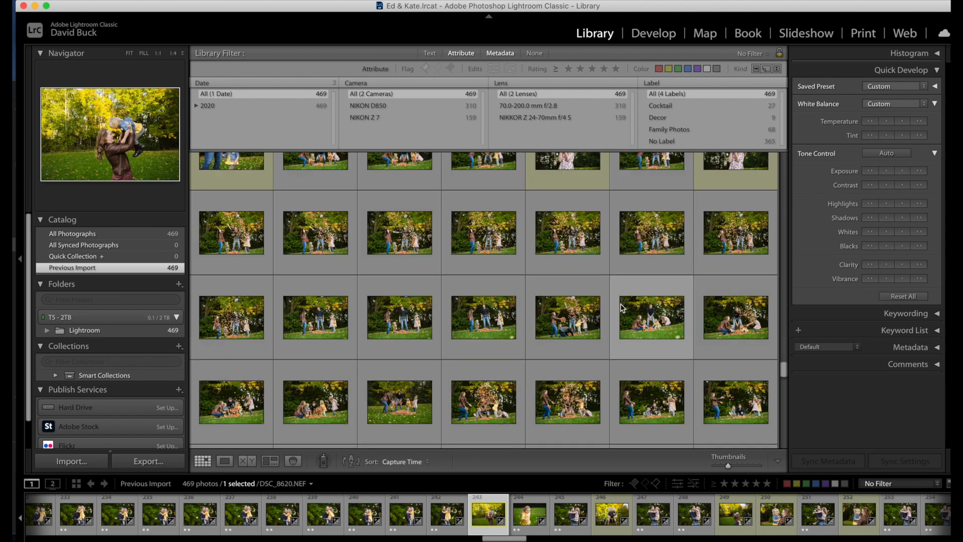
scroll(621, 303, "down", 10)
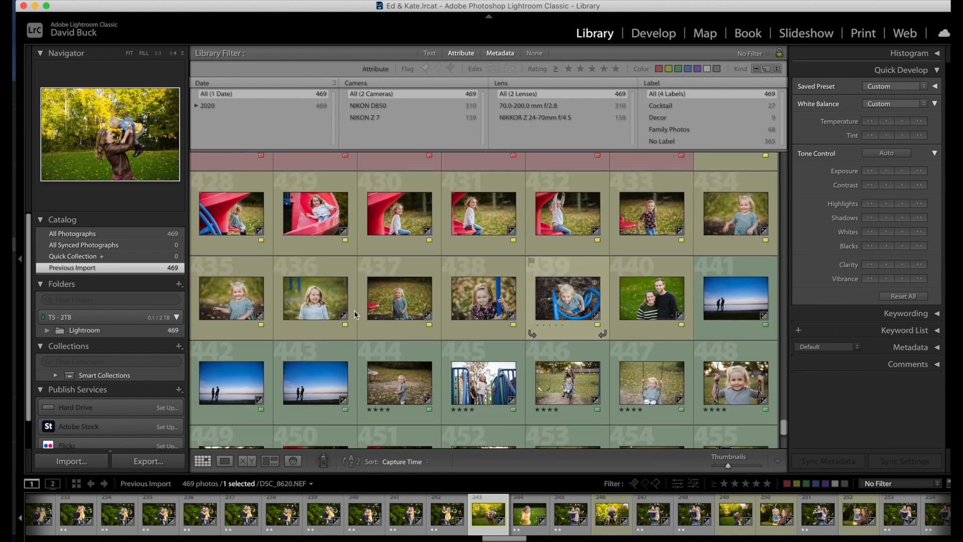
scroll(350, 311, "up", 2)
scroll(336, 320, "down", 4)
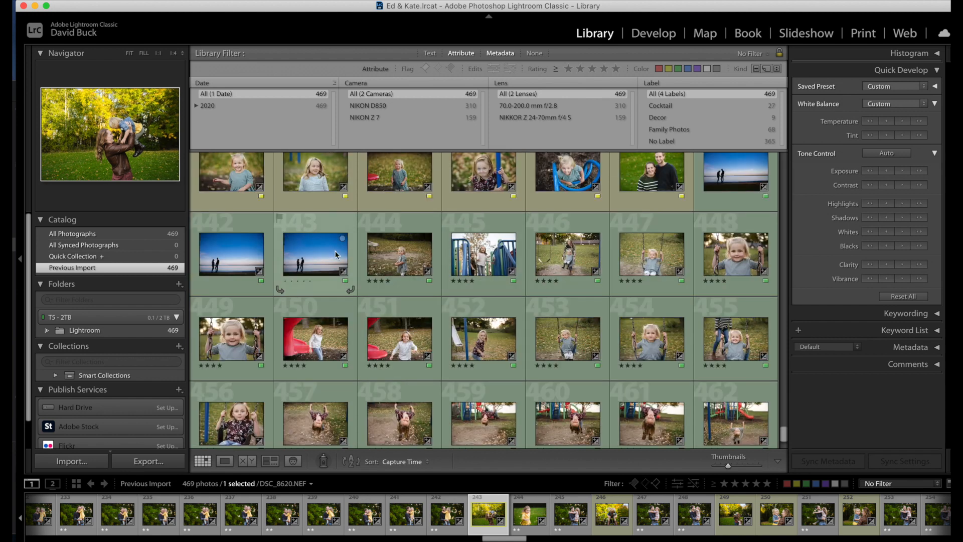
left_click(378, 260)
scroll(415, 272, "down", 3)
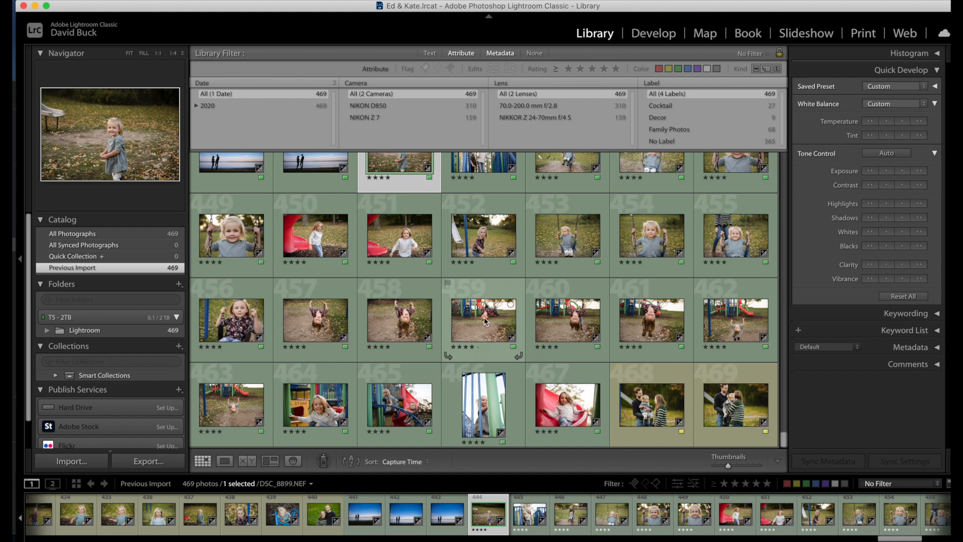
left_click_drag(786, 358, 769, 83)
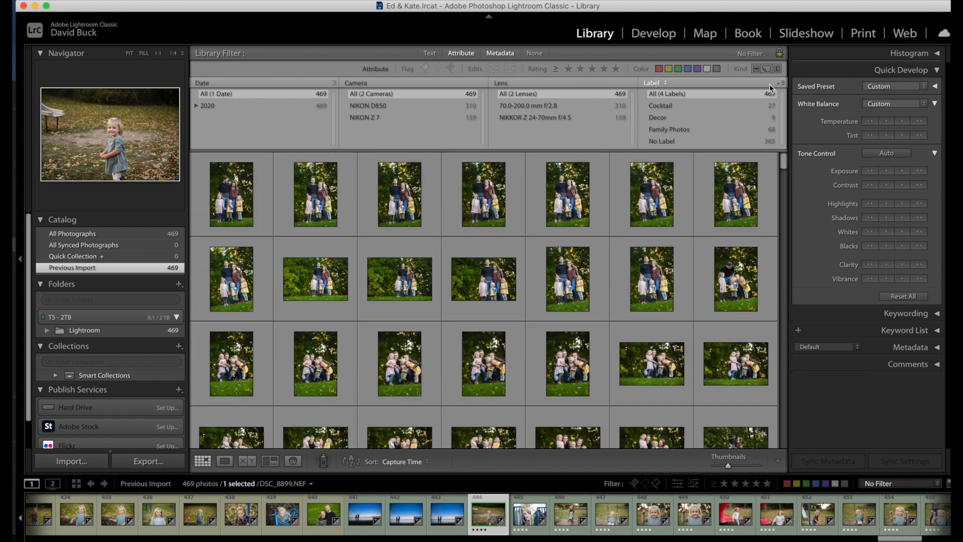
- Raise the temperature of family photos 1 to 14 together by a small step and deselect them
left_click(242, 191)
left_click(722, 263, "shift")
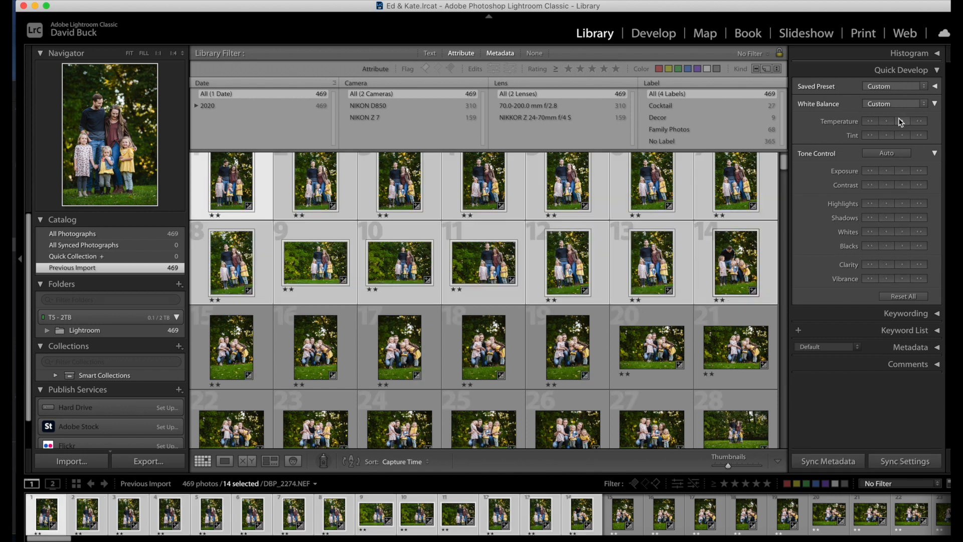
key("super+shift+d")
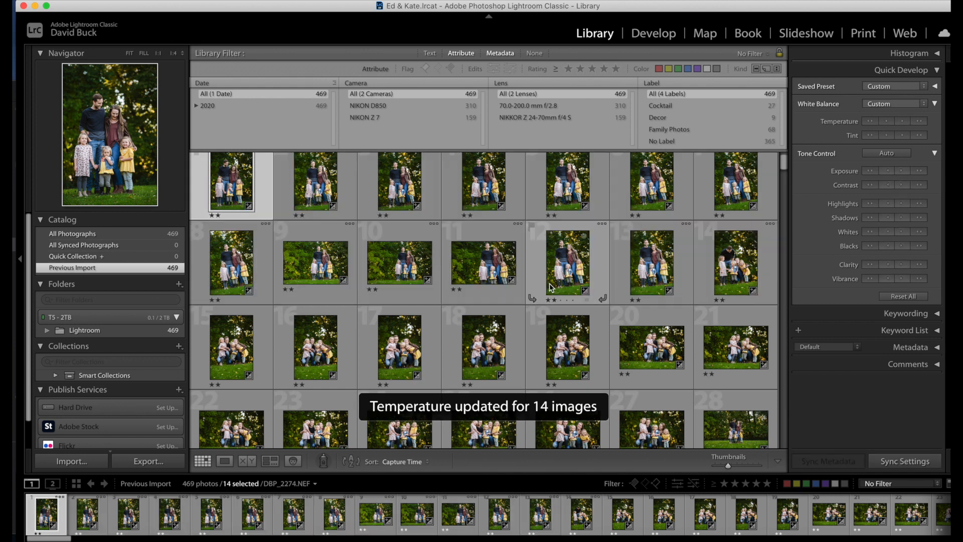
scroll(549, 297, "down", 2)
scroll(549, 301, "up", 3)
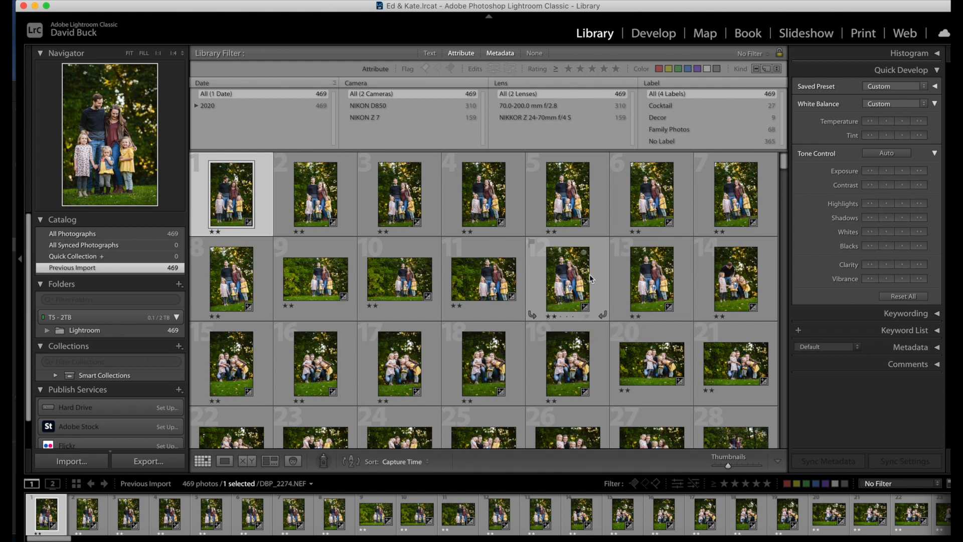
- Flag the vertical family photos 4 to 8, 12 and 13 as picks
left_click(484, 201)
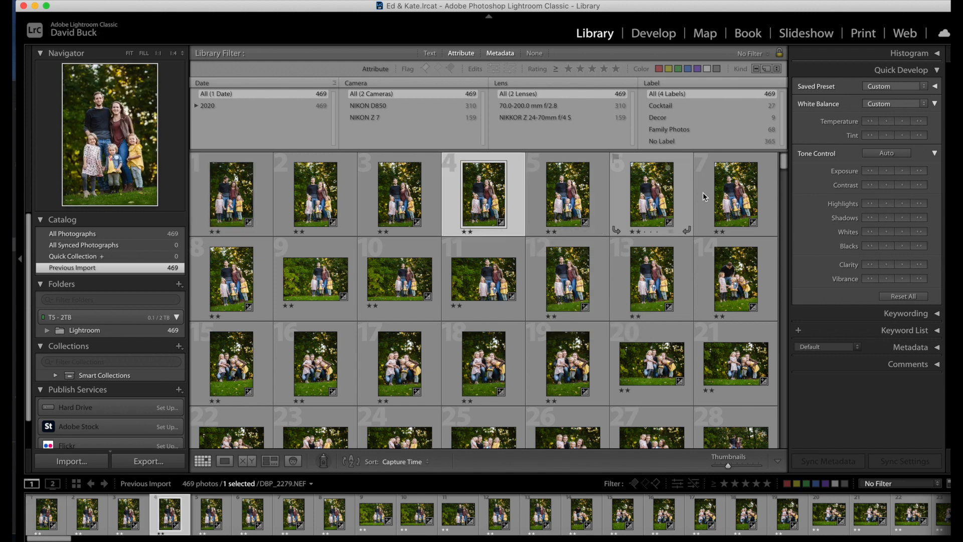
left_click(737, 203, "shift")
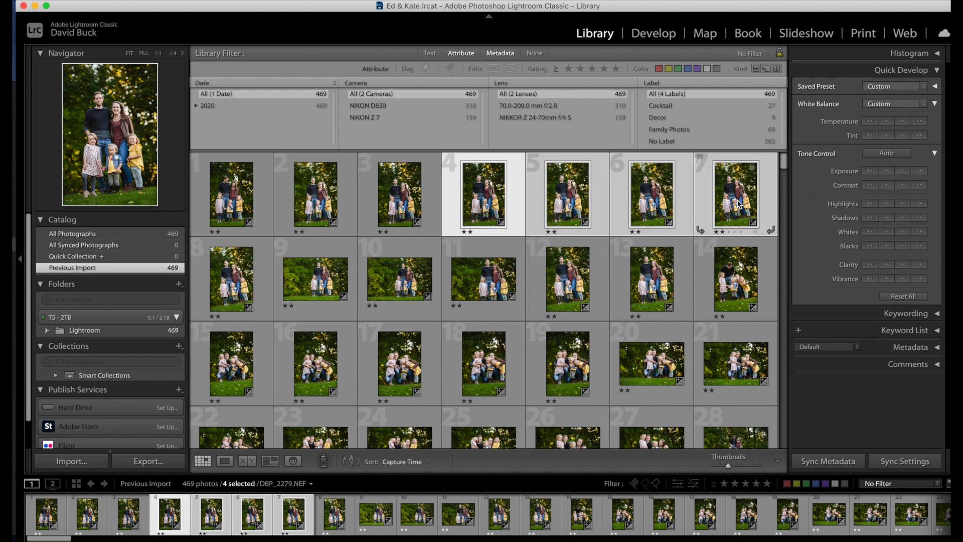
key("p")
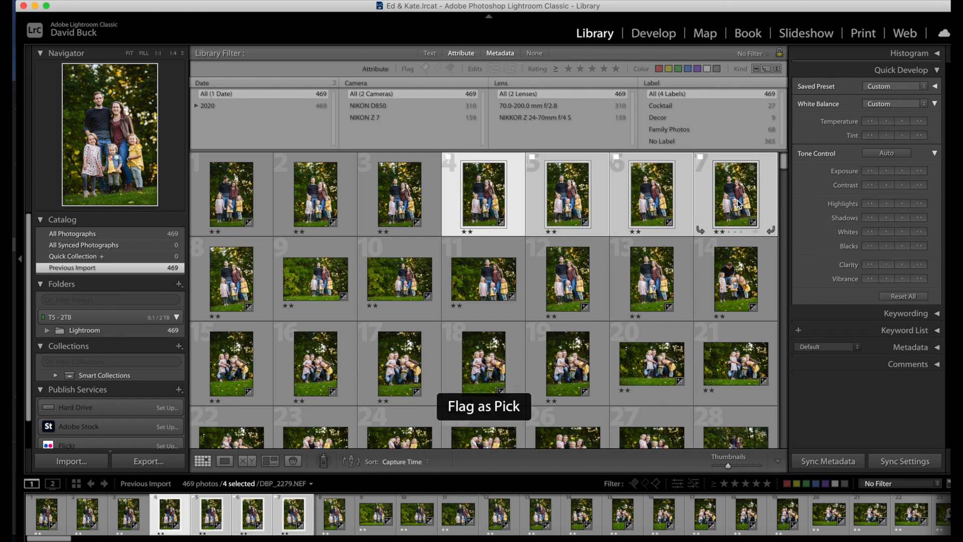
left_click(241, 290)
key("p")
scroll(516, 266, "down", 1)
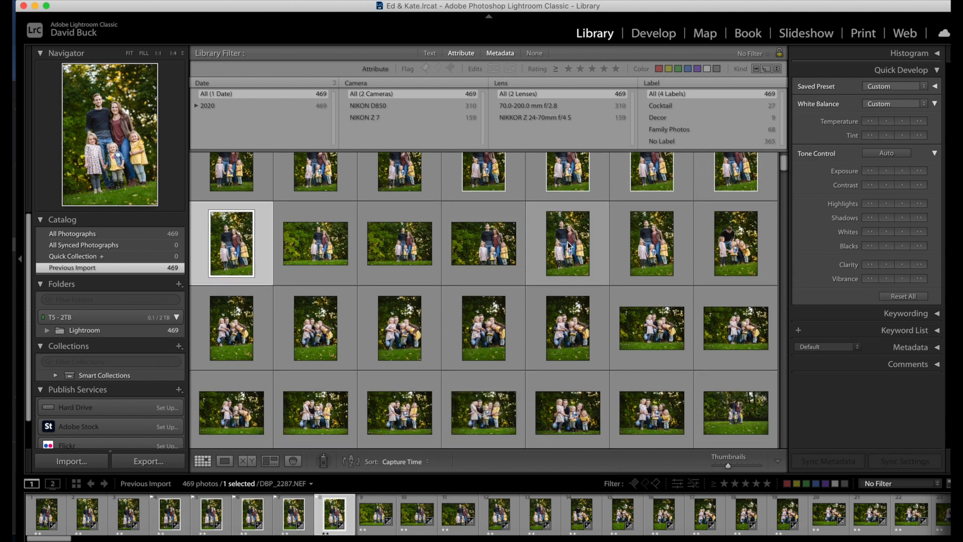
left_click(568, 248)
left_click(667, 262, "shift")
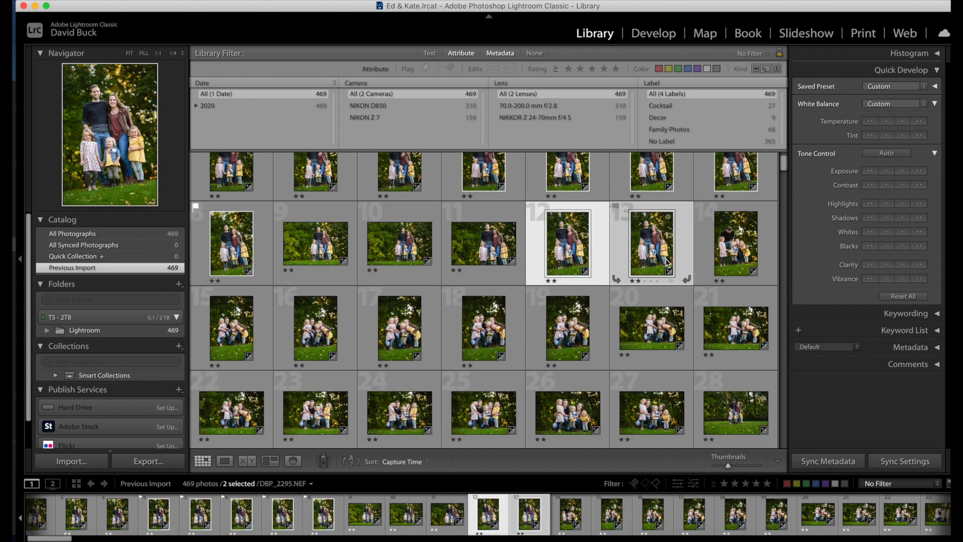
scroll(399, 324, "down", 2)
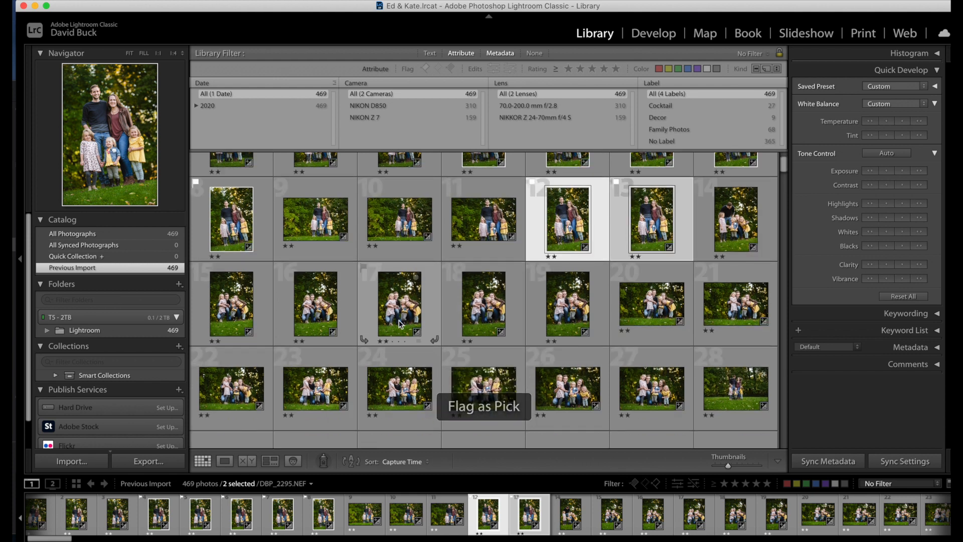
- Flag the vertical family photos 15 to 19 as picks
key("j")
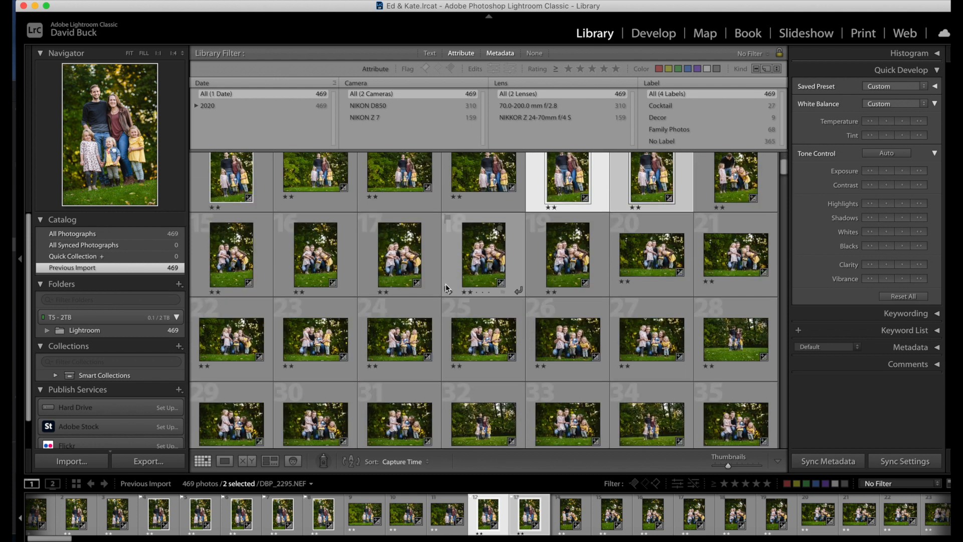
scroll(449, 281, "down", 1)
left_click(214, 255)
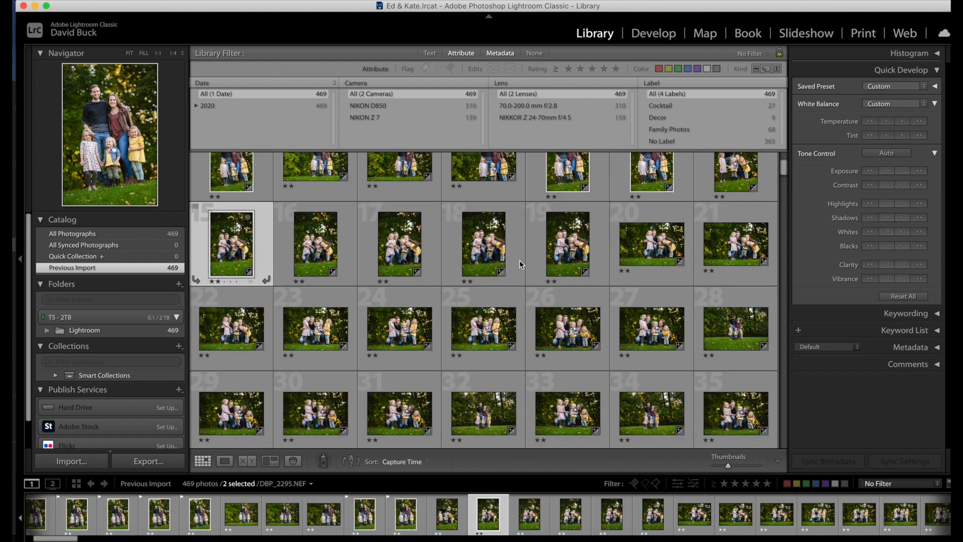
left_click(560, 252, "shift")
key("p")
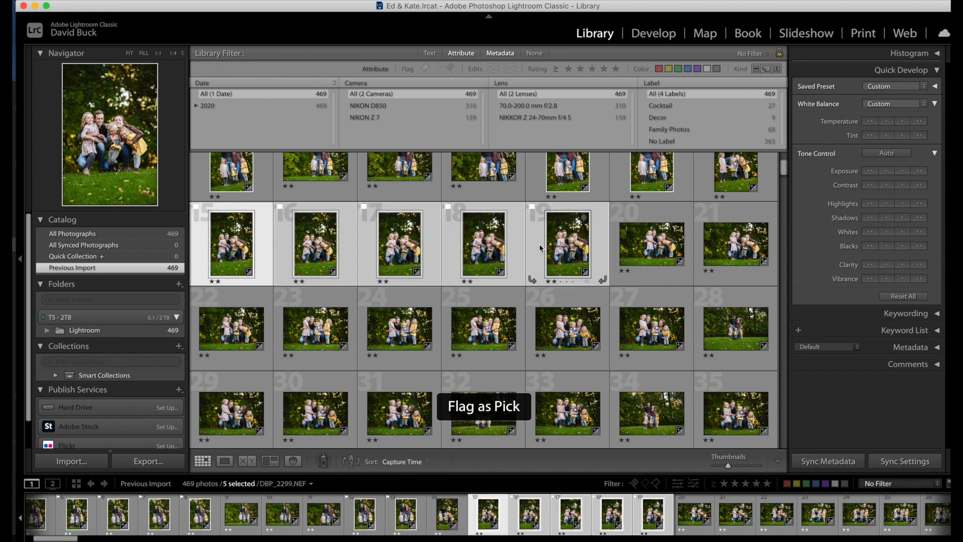
- Flag photo 40, the wide family shot on the lawn, as a pick
scroll(540, 248, "down", 3)
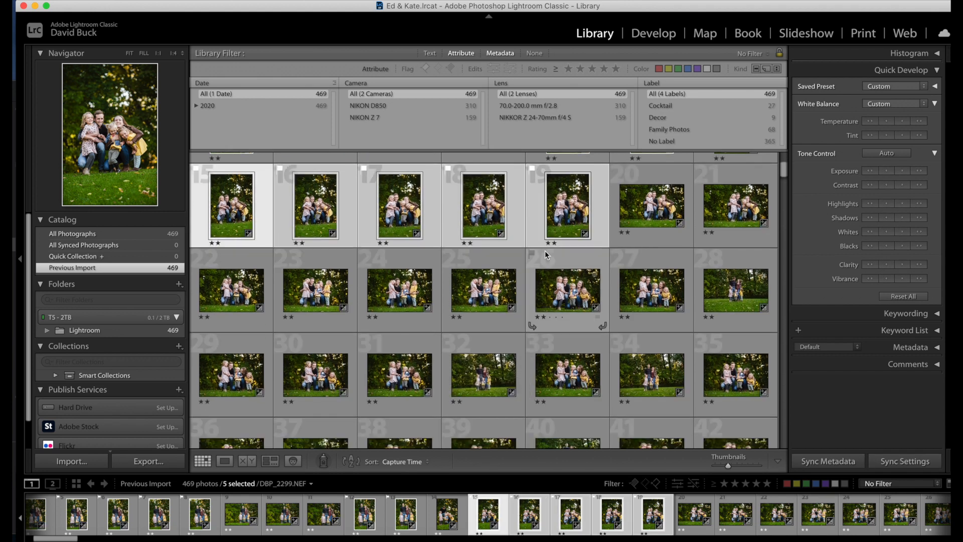
scroll(544, 251, "down", 8)
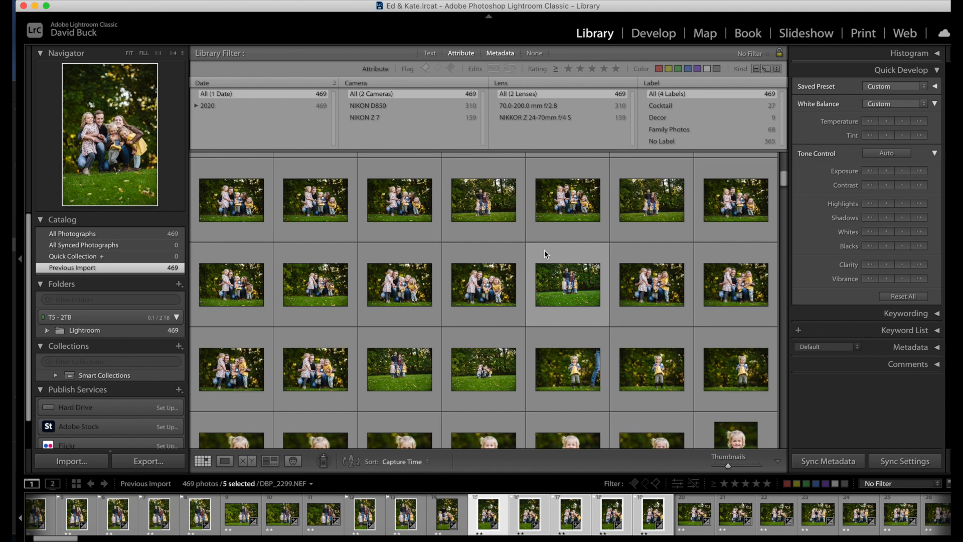
left_click(554, 273)
key("p")
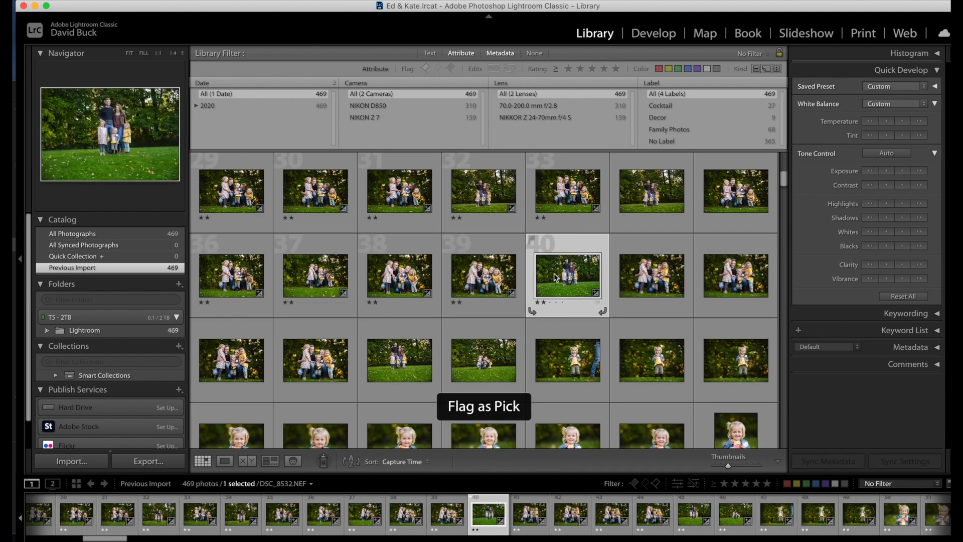
- Flag the vertical photos 109 to 116 of the parents with the children as picks
scroll(551, 275, "down", 4)
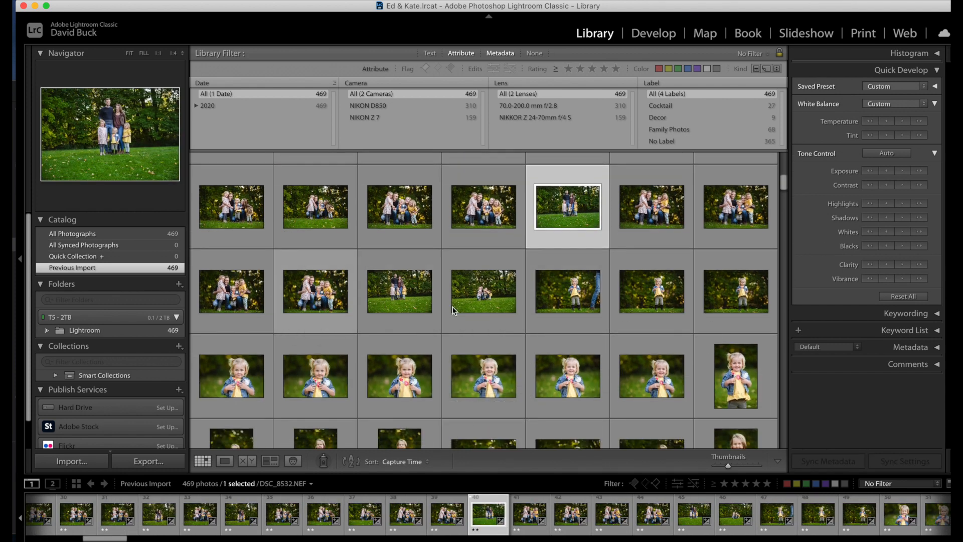
scroll(453, 310, "down", 6)
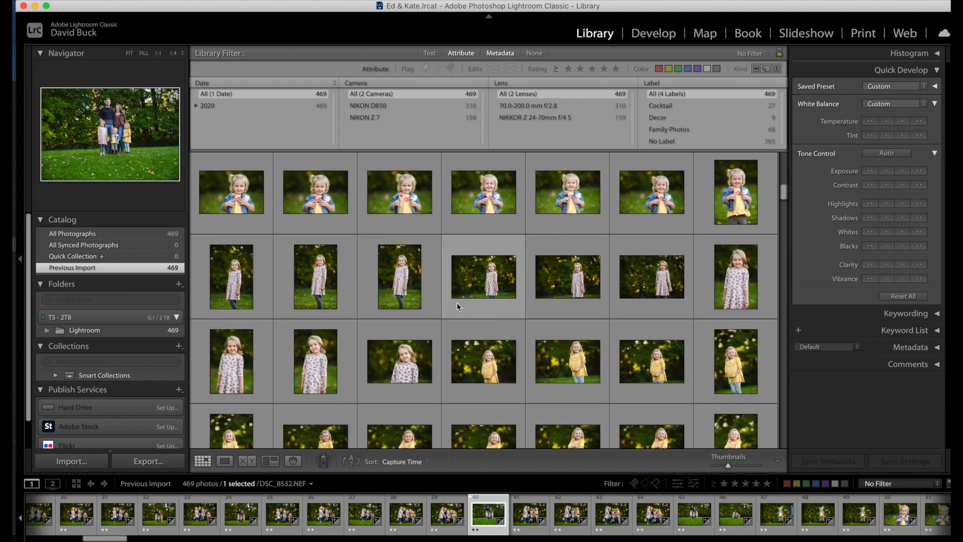
scroll(457, 302, "down", 6)
scroll(459, 302, "down", 10)
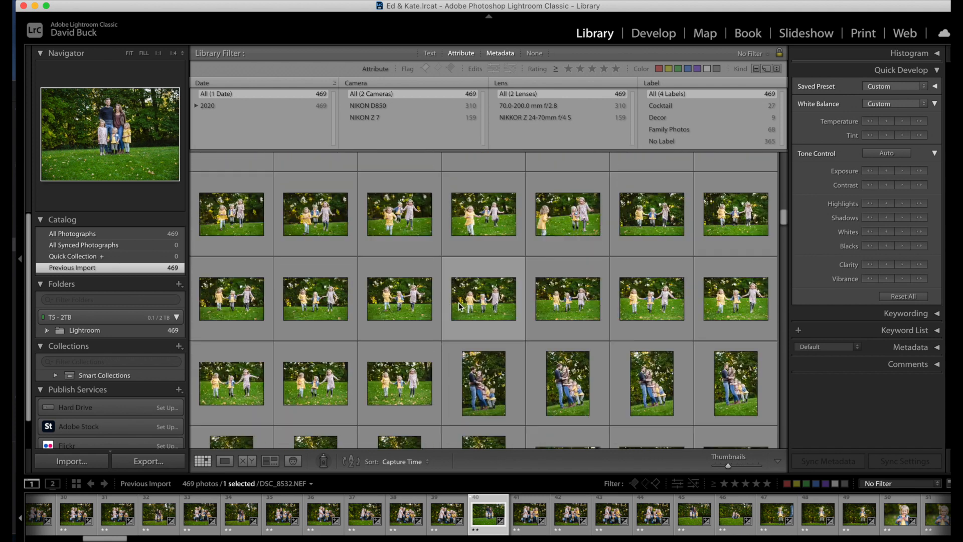
scroll(458, 302, "down", 7)
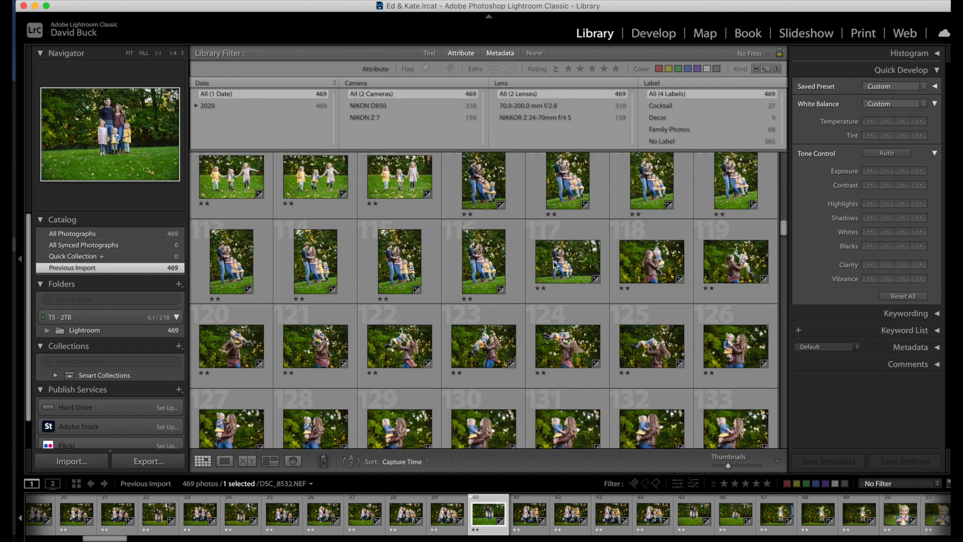
left_click(555, 264)
left_click(484, 261)
left_click(497, 201, "shift")
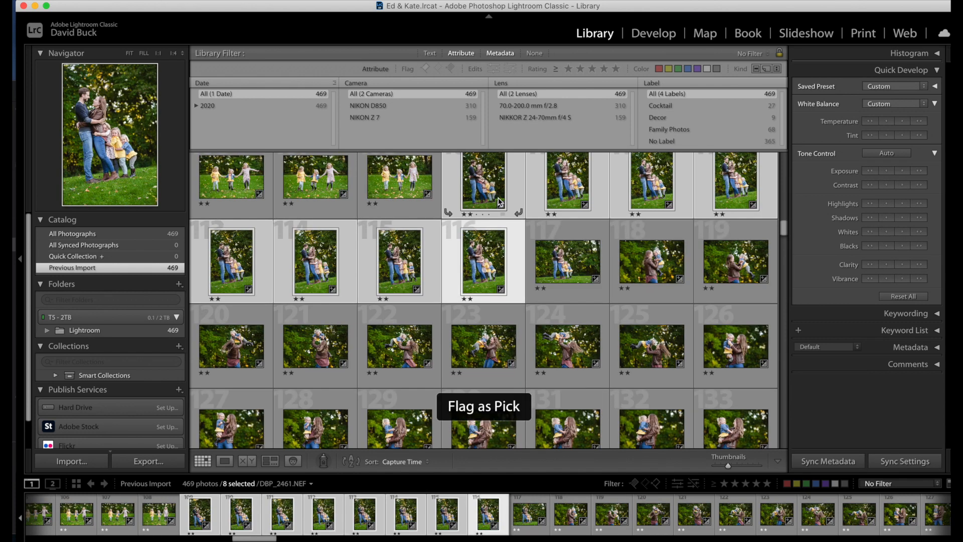
- Flag photos 337 to 371 of the family playing with the autumn leaves as picks
scroll(426, 237, "down", 10)
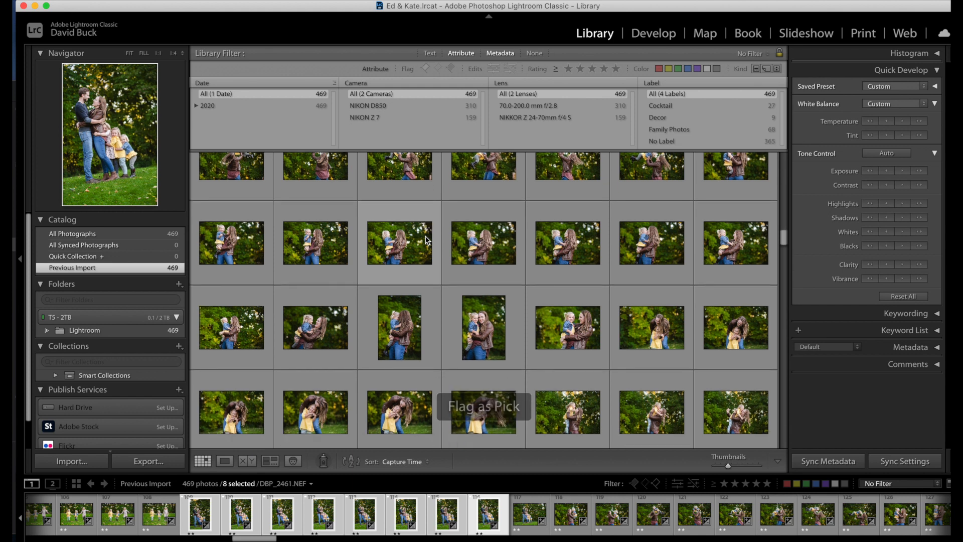
scroll(426, 240, "down", 3)
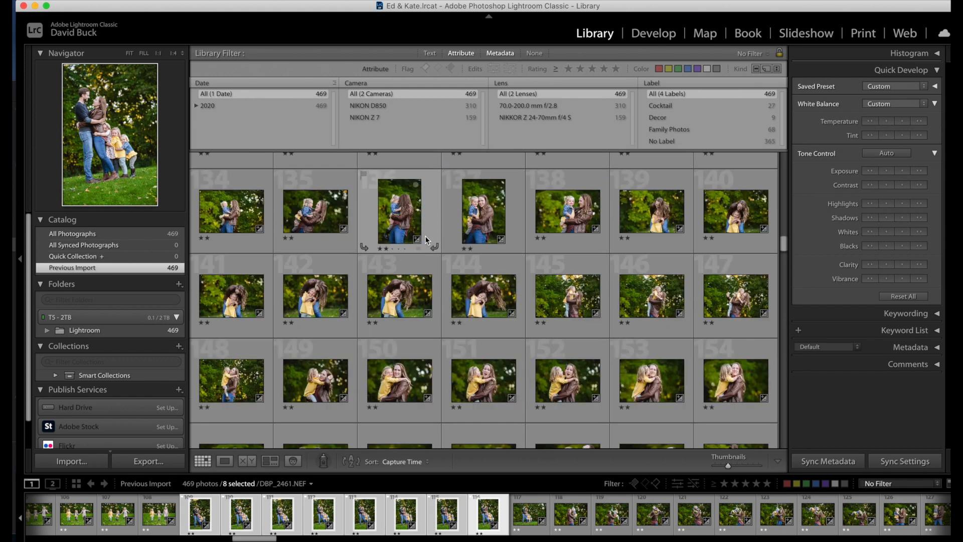
scroll(427, 239, "down", 5)
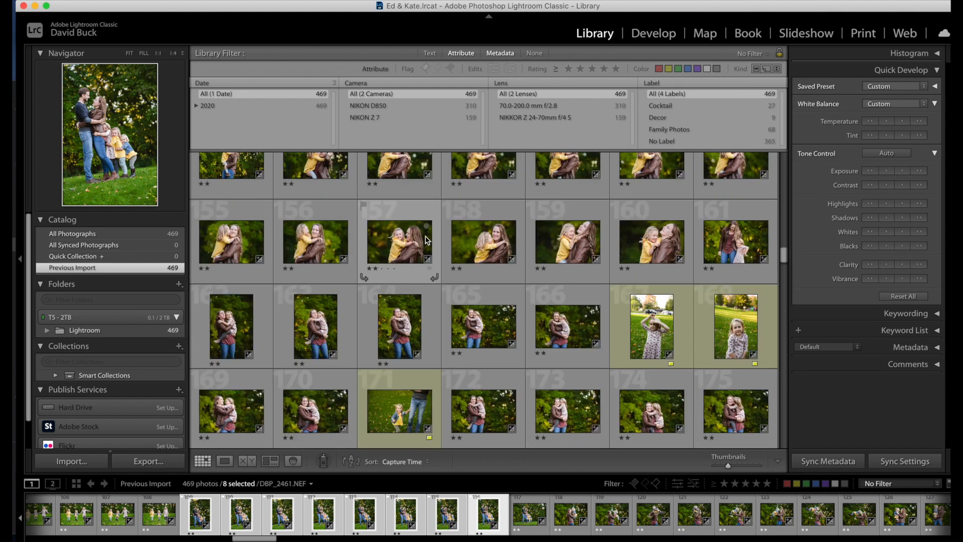
scroll(425, 240, "down", 5)
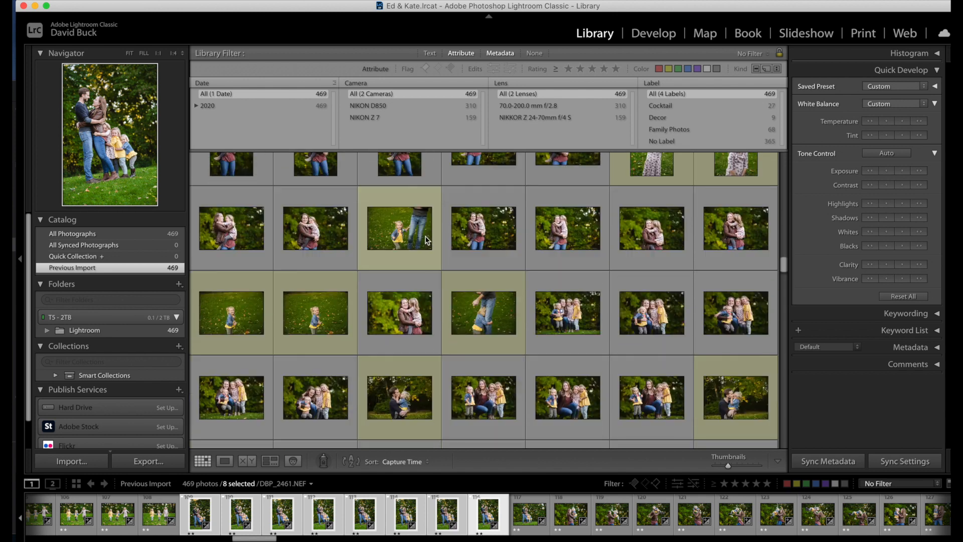
scroll(431, 240, "down", 3)
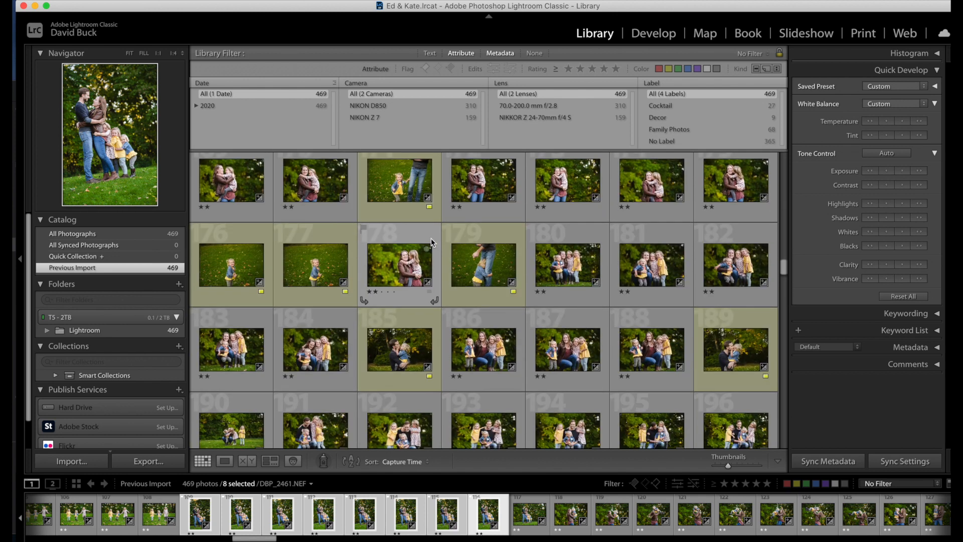
scroll(431, 239, "down", 5)
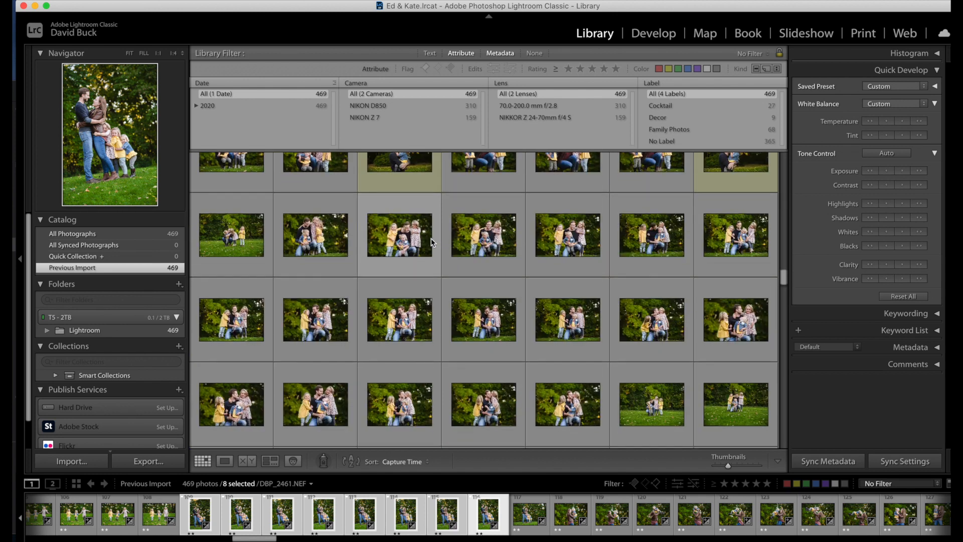
scroll(432, 238, "down", 5)
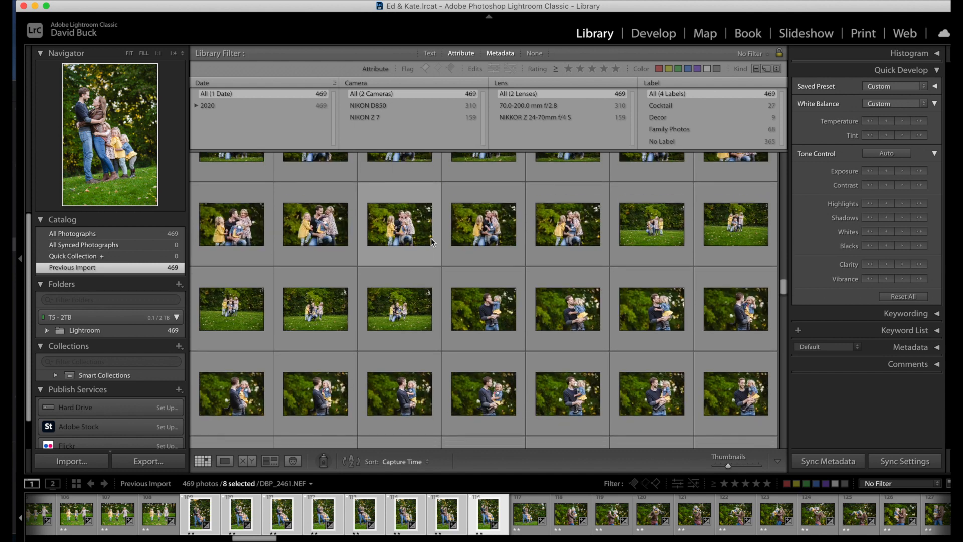
scroll(431, 239, "down", 5)
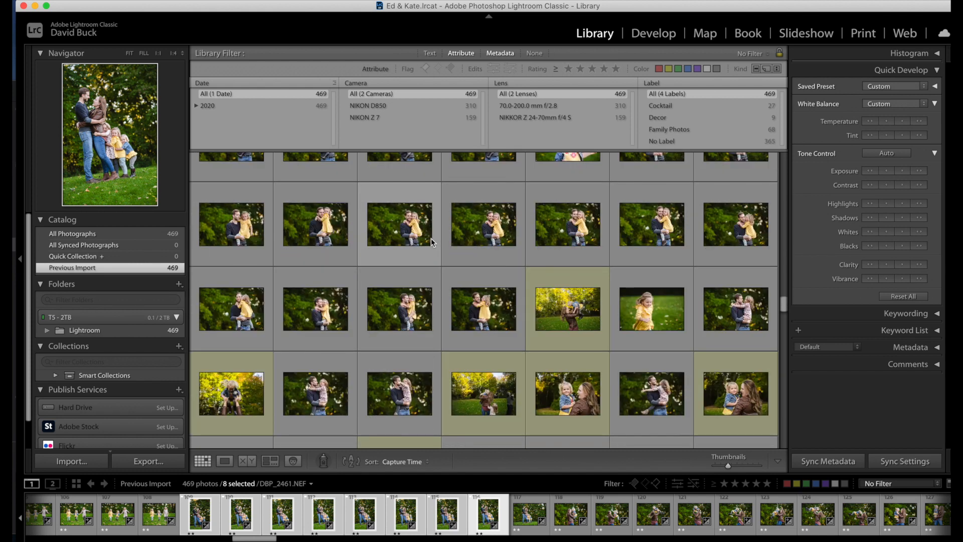
scroll(431, 239, "down", 5)
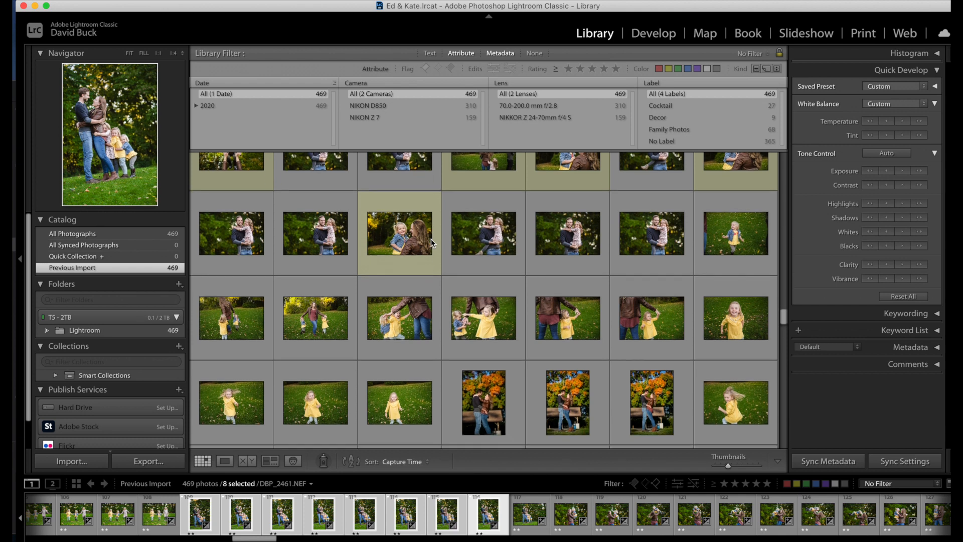
scroll(431, 239, "down", 6)
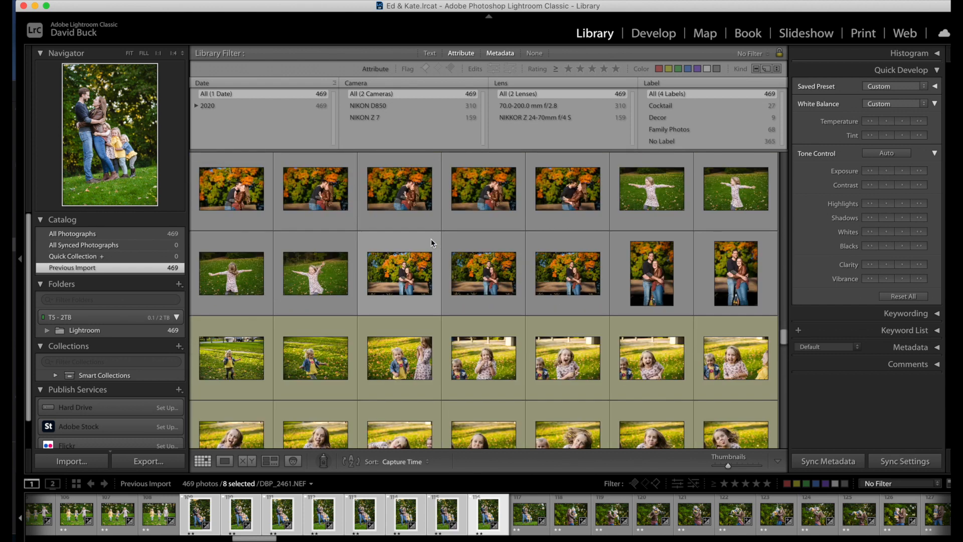
scroll(431, 239, "down", 5)
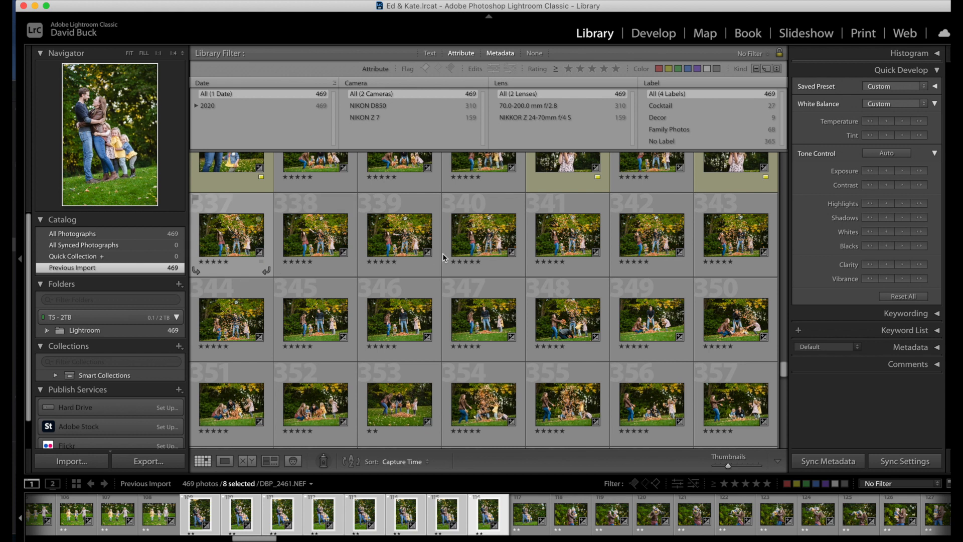
left_click(443, 257)
scroll(462, 264, "down", 3)
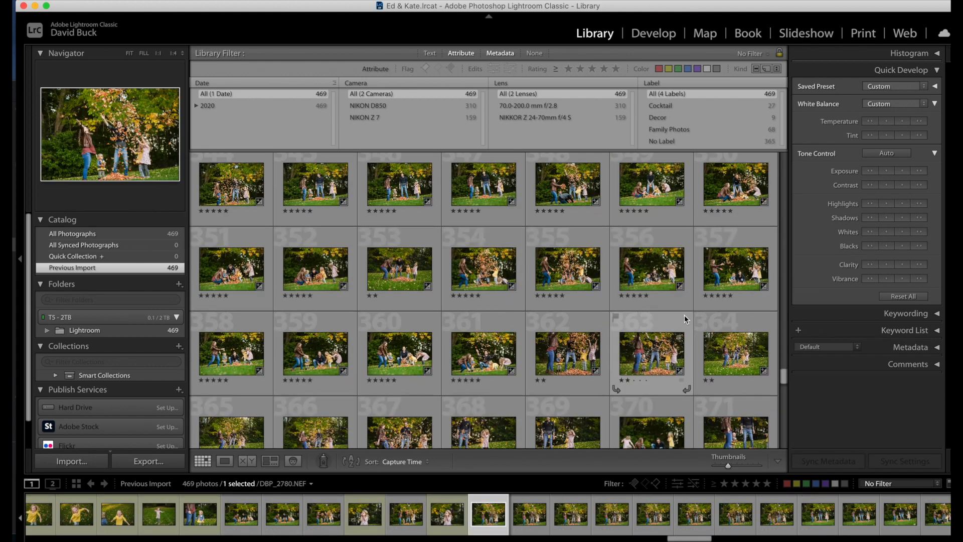
scroll(602, 410, "down", 2)
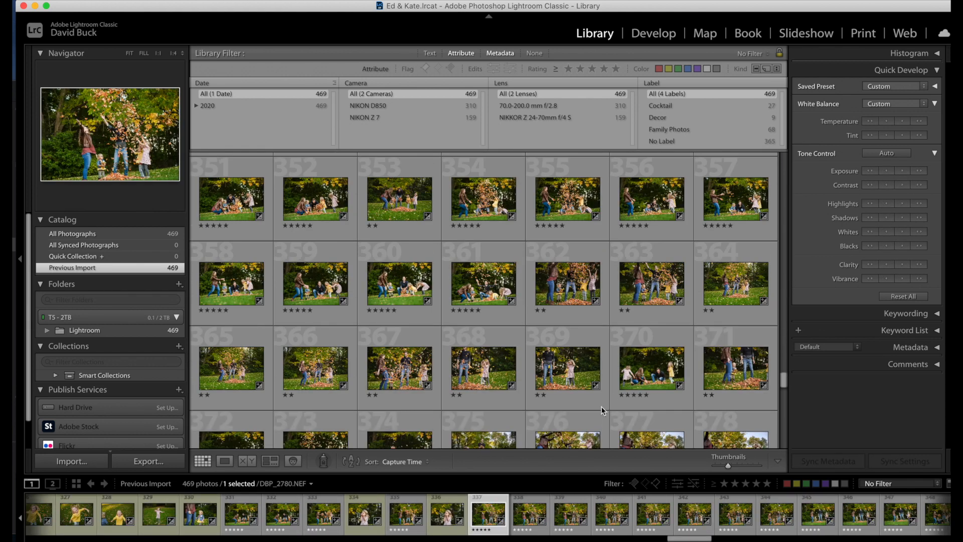
left_click(579, 372, "shift")
left_click(722, 375, "shift")
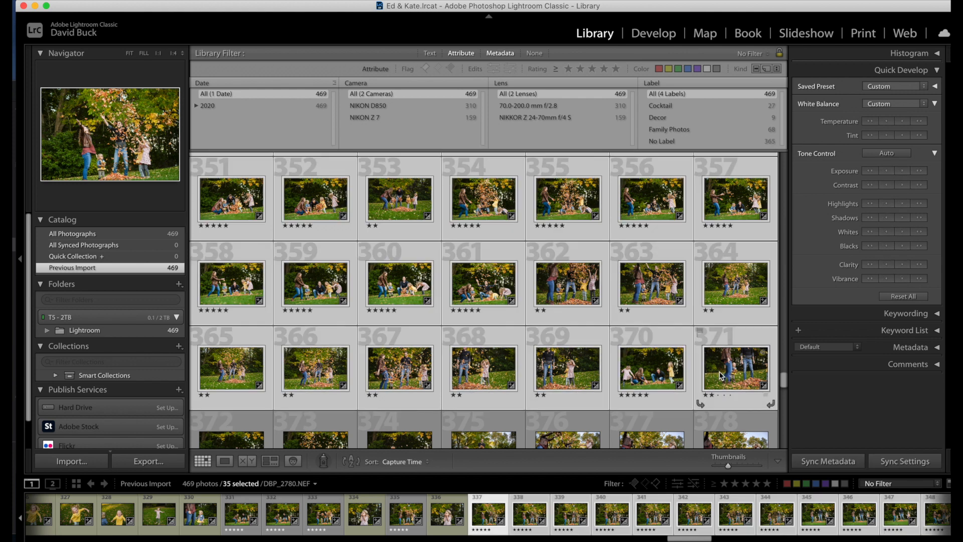
- Flag photos 372 to 374 of the family sitting in the leaves as picks
scroll(371, 376, "down", 4)
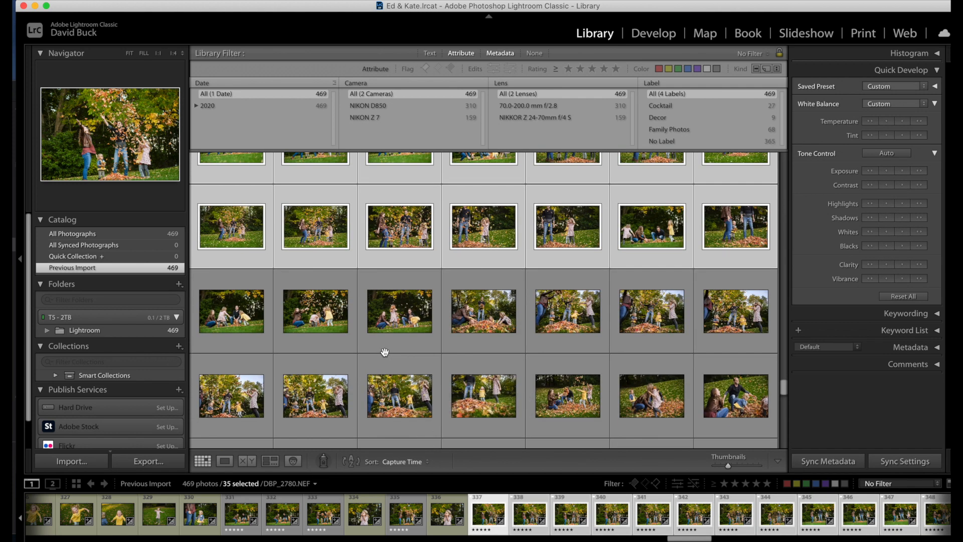
scroll(385, 352, "down", 1)
left_click(234, 271)
left_click(385, 271, "shift")
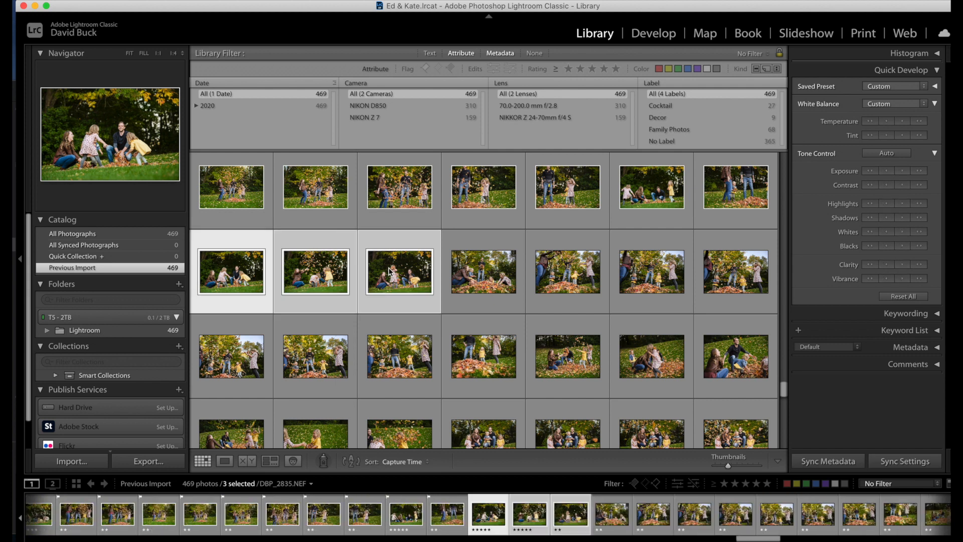
key("p")
- Look through the remaining photos to the end of the session, viewing the backlit photo of the embracing couple enlarged
scroll(386, 277, "down", 6)
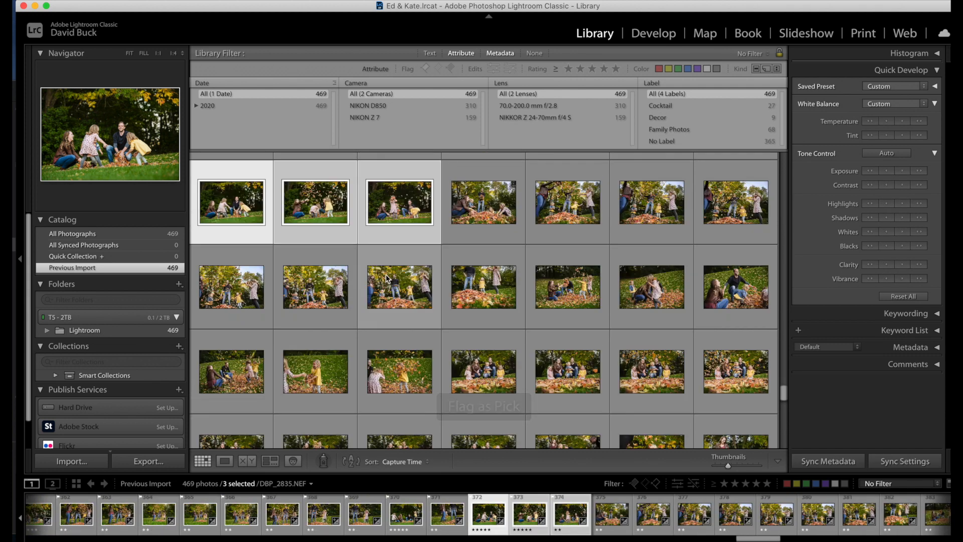
scroll(386, 278, "down", 10)
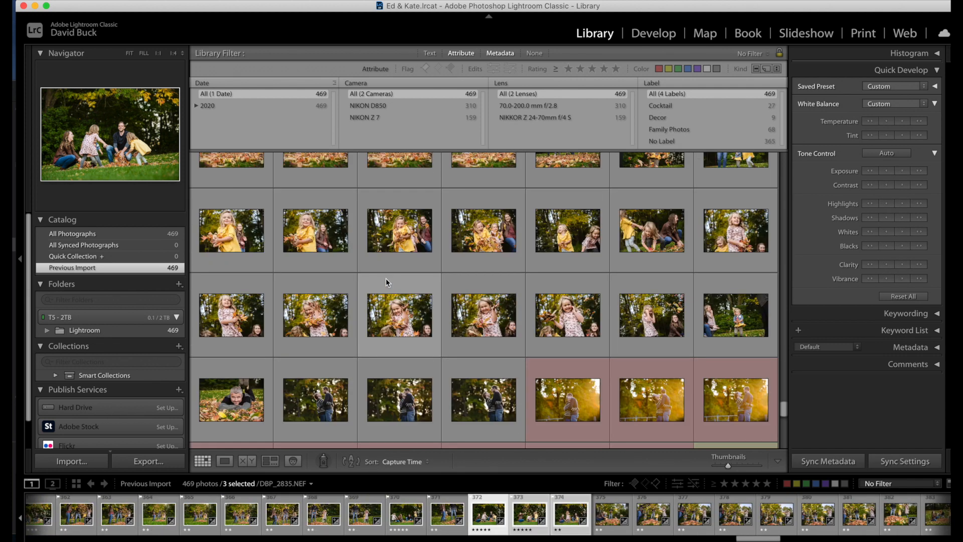
left_click(457, 246)
double_click(457, 246)
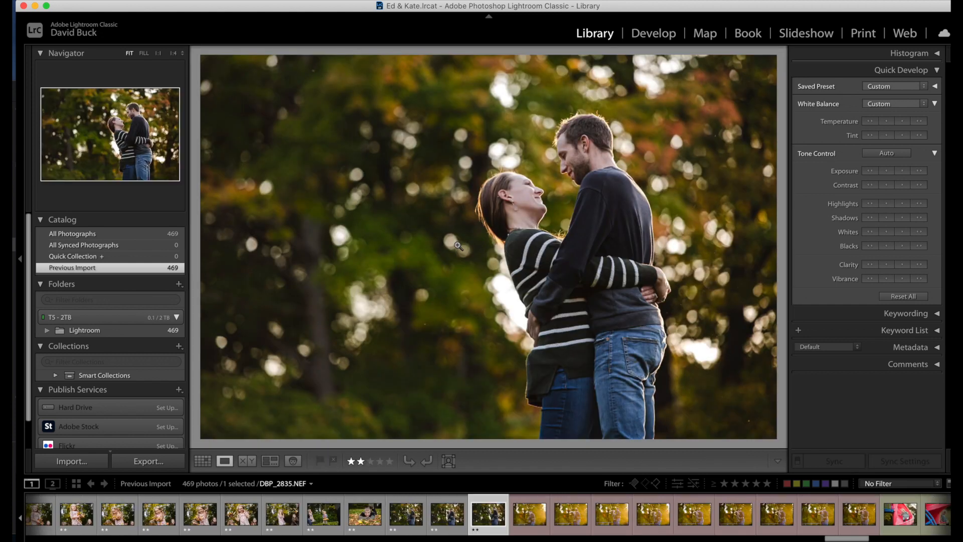
double_click(469, 250)
scroll(471, 251, "down", 6)
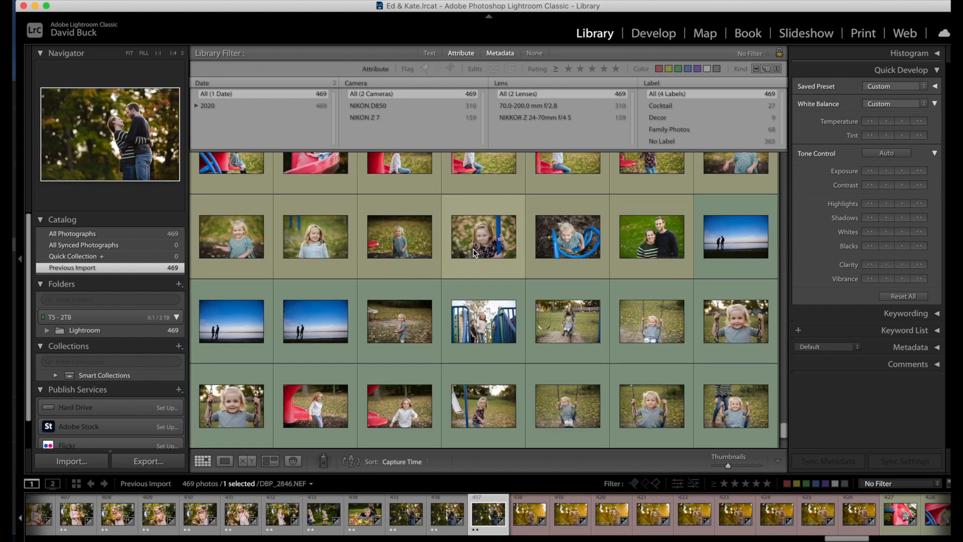
scroll(473, 251, "down", 1)
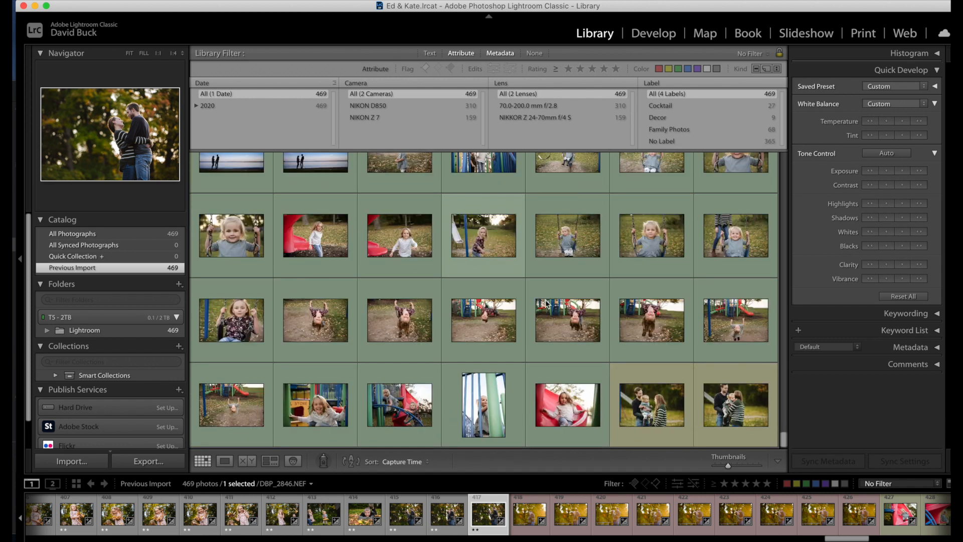
- Filter the library to flagged photos only and open the first vertical family portrait in Develop
left_click(634, 483)
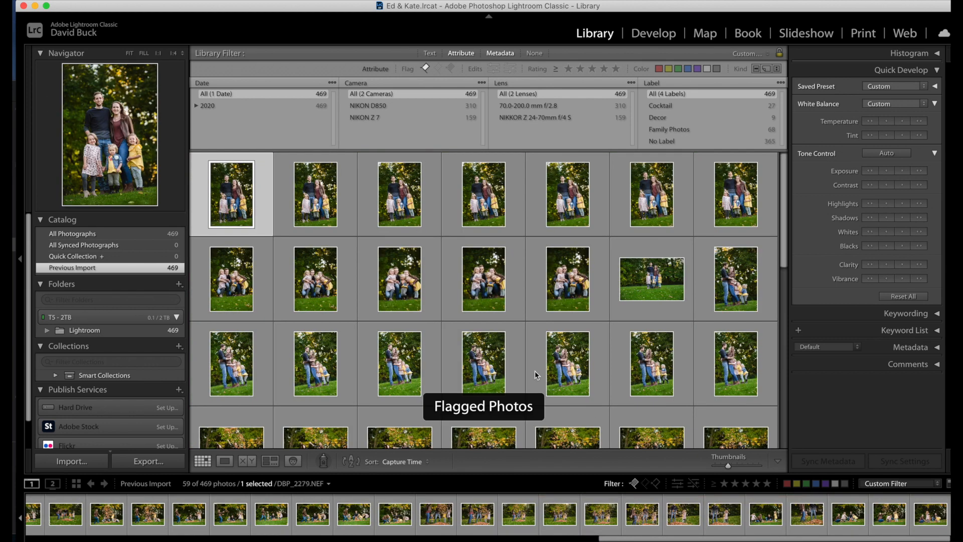
key("e")
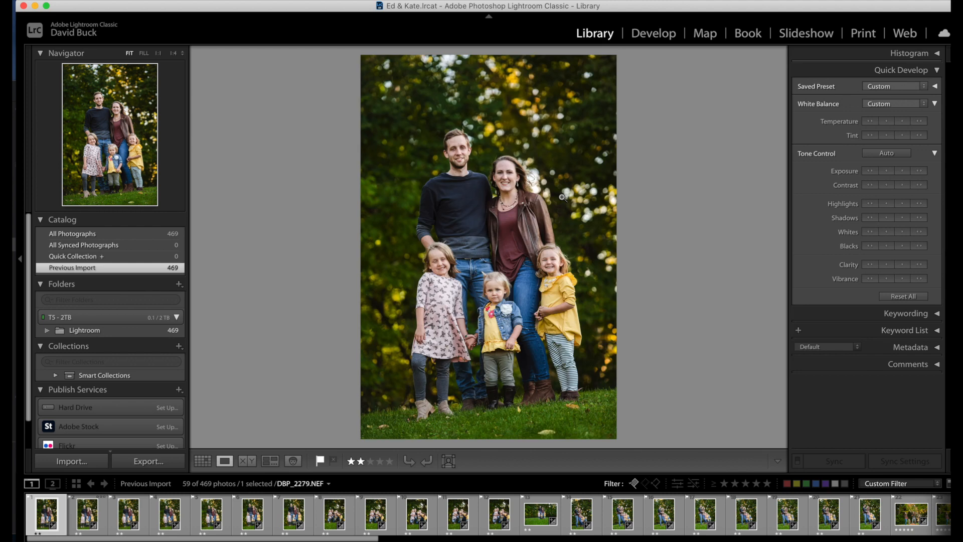
left_click(654, 34)
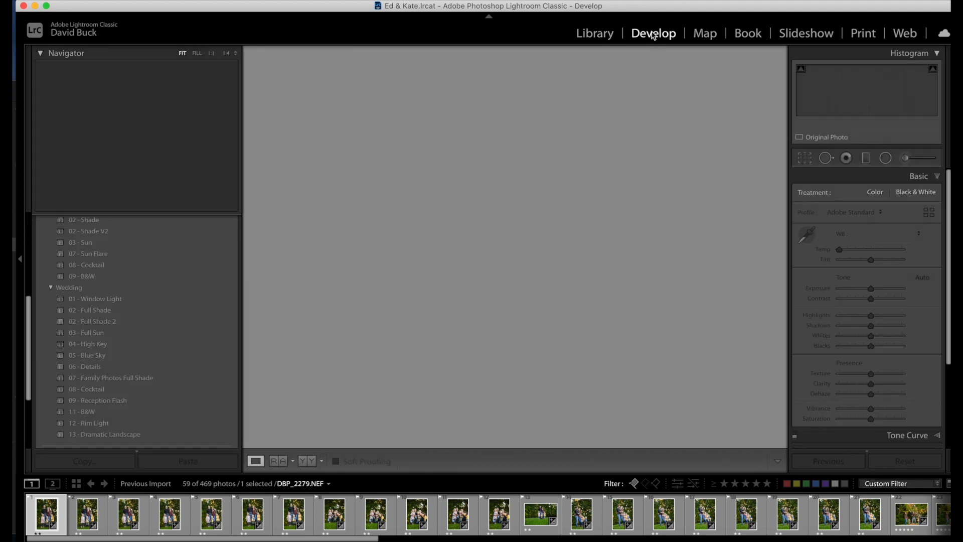
left_click(805, 159)
left_click_drag(656, 67, 673, 80)
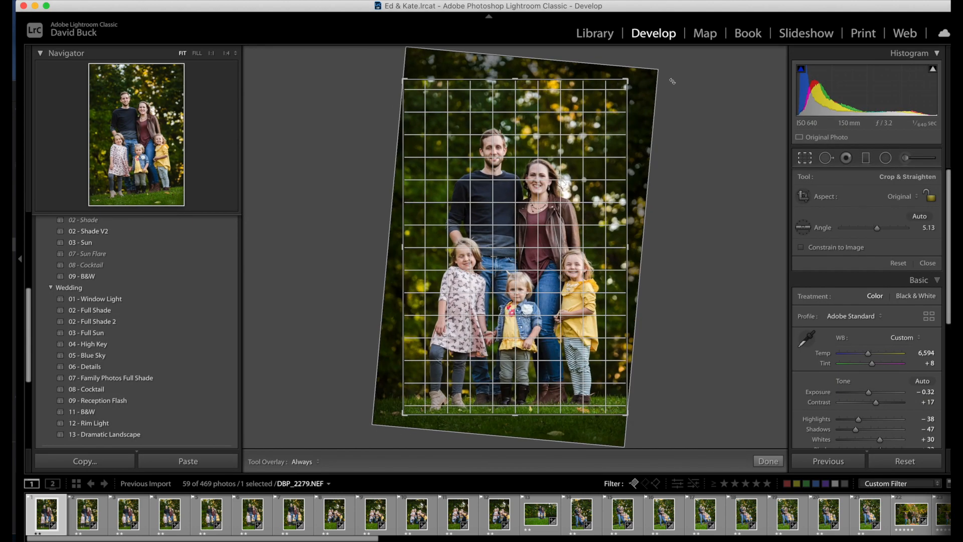
key("Escape")
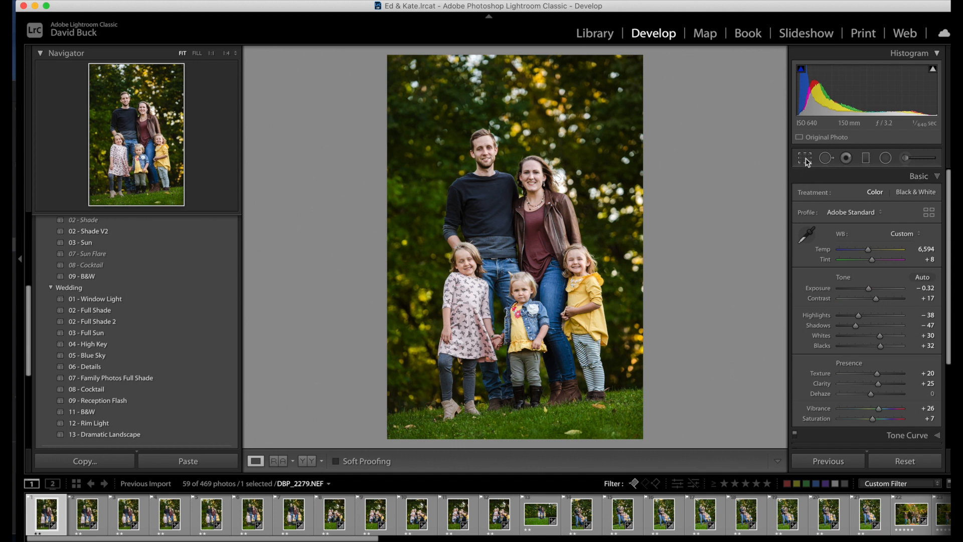
- Straighten the first family portrait by rotating its crop to an angle of about 5.06
left_click(804, 159)
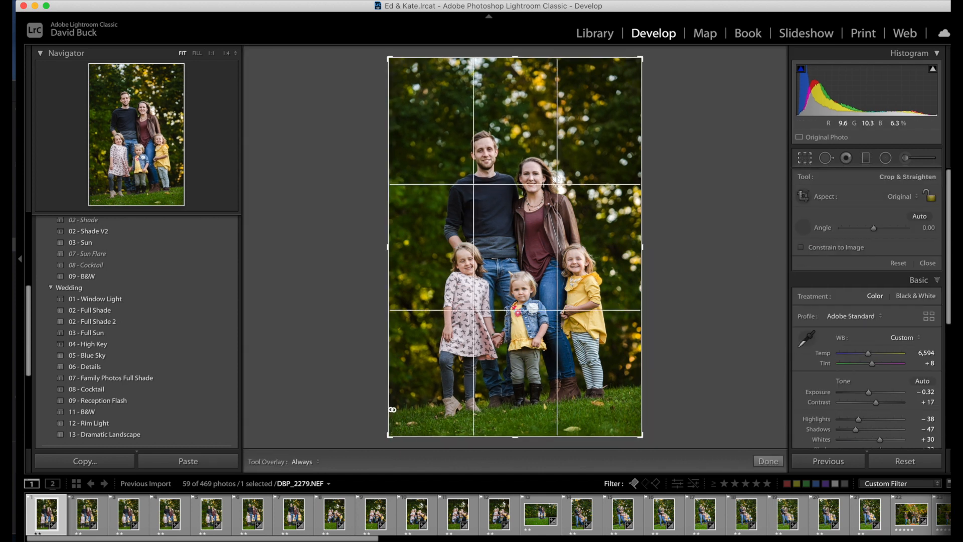
left_click_drag(678, 384, 672, 382)
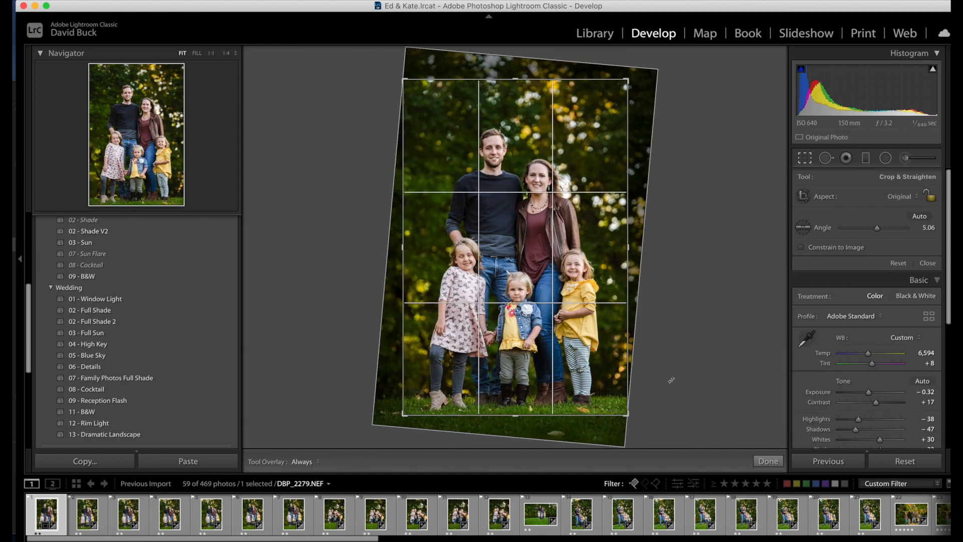
key("Return")
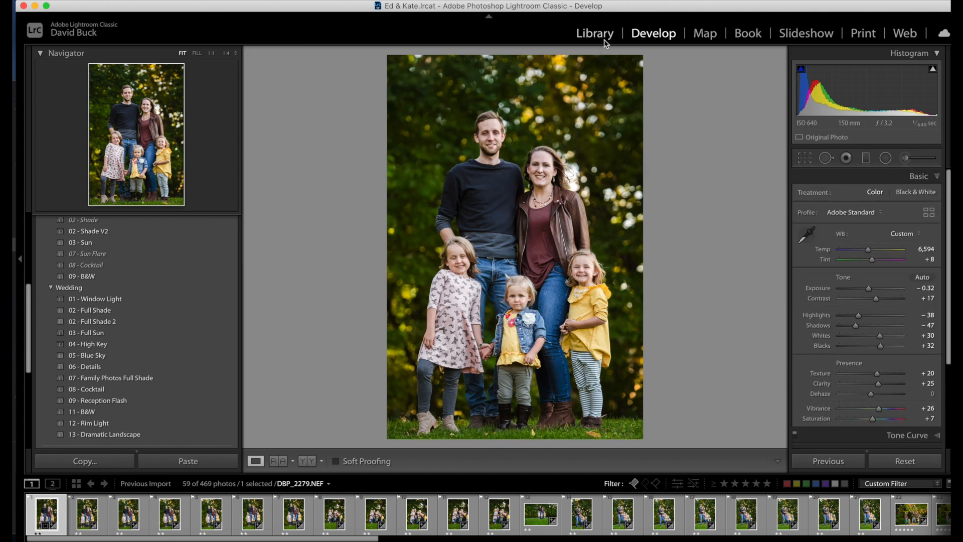
key("e")
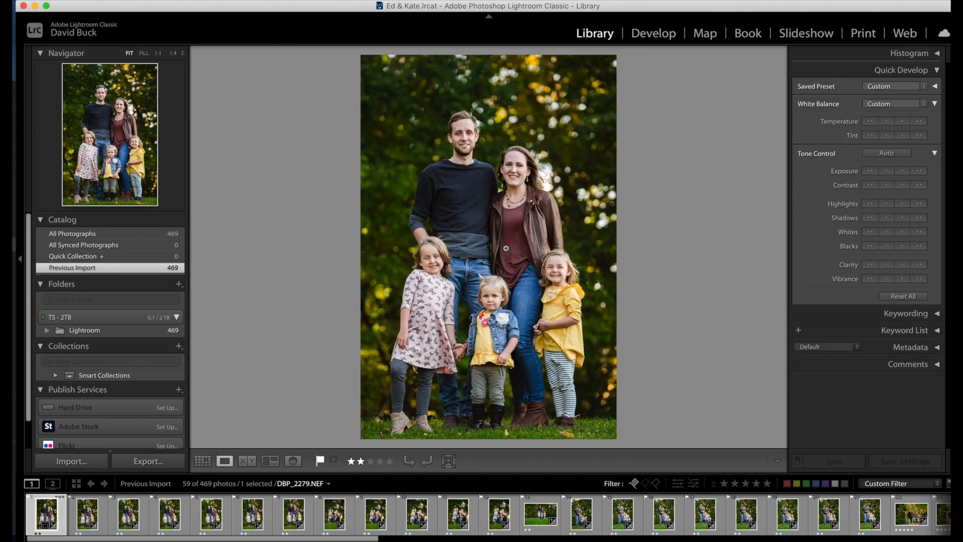
left_click(658, 39)
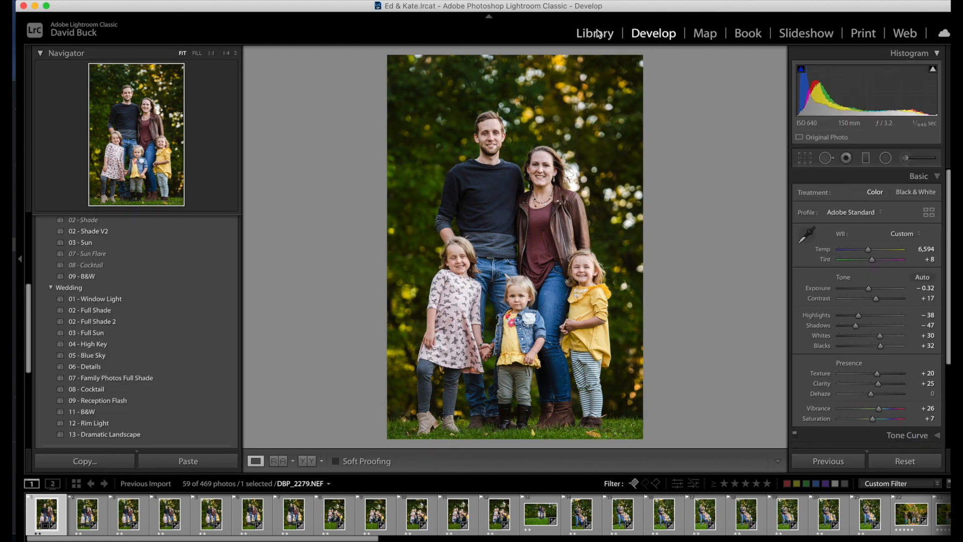
key("e")
- Return to the Library grid with larger thumbnails and synchronize only the straighten angle from photo 1 to photos 2 through 10
key("g")
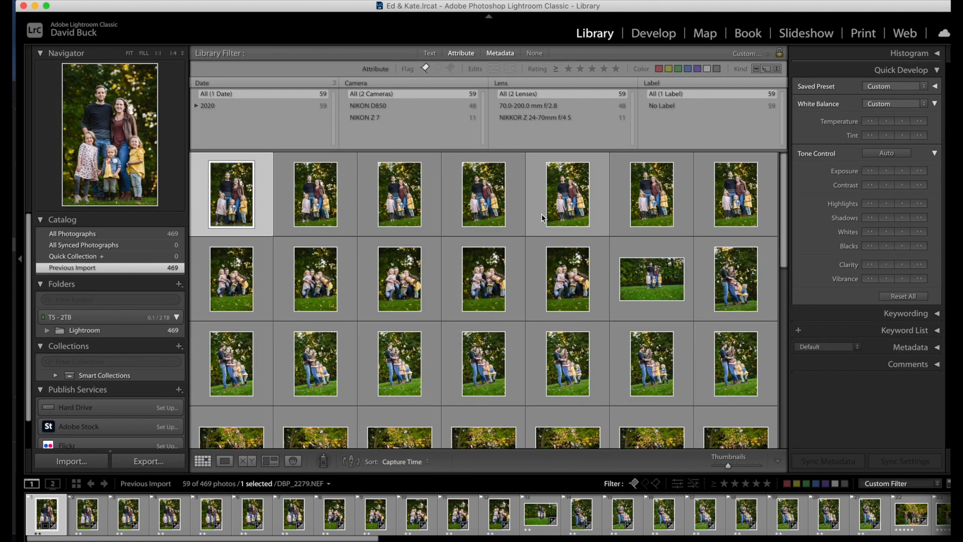
left_click(736, 467)
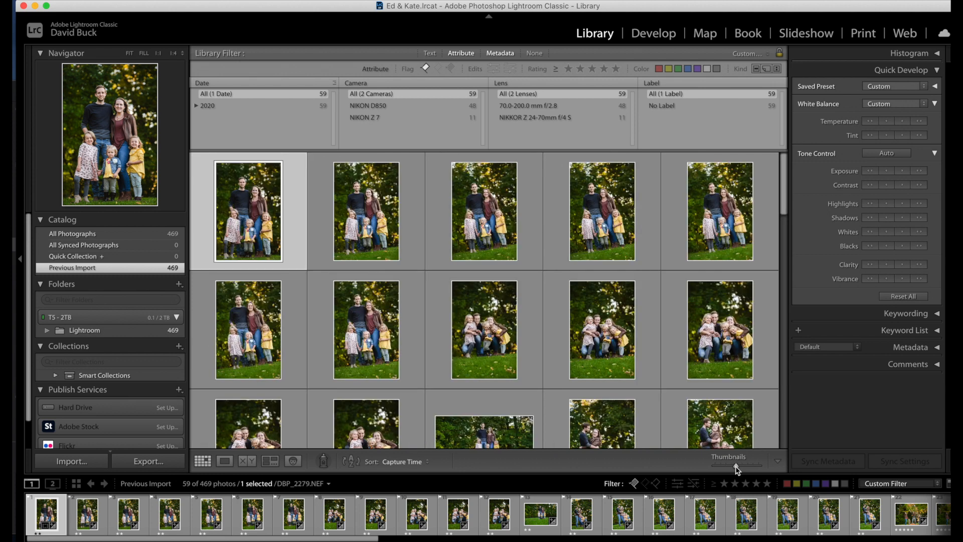
left_click(736, 356, "shift")
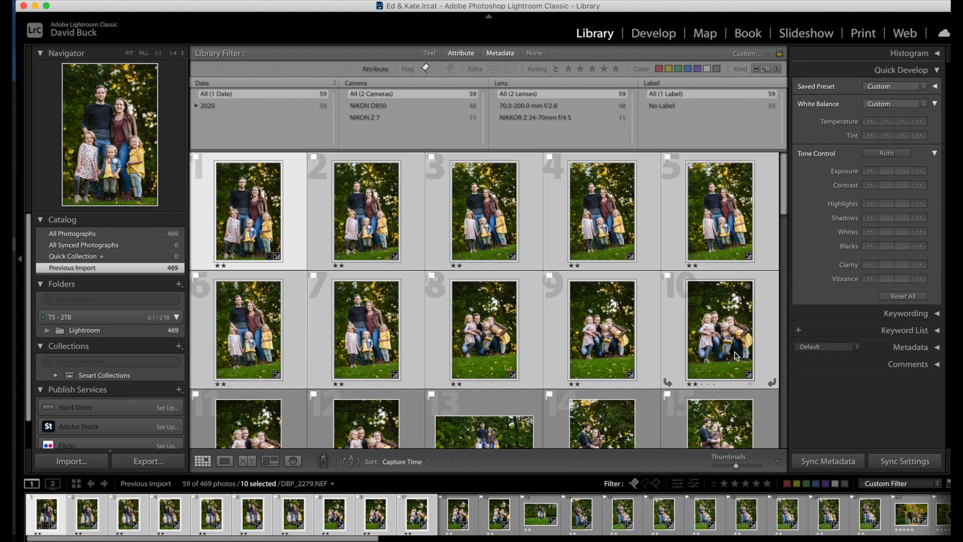
key("super+shift+s")
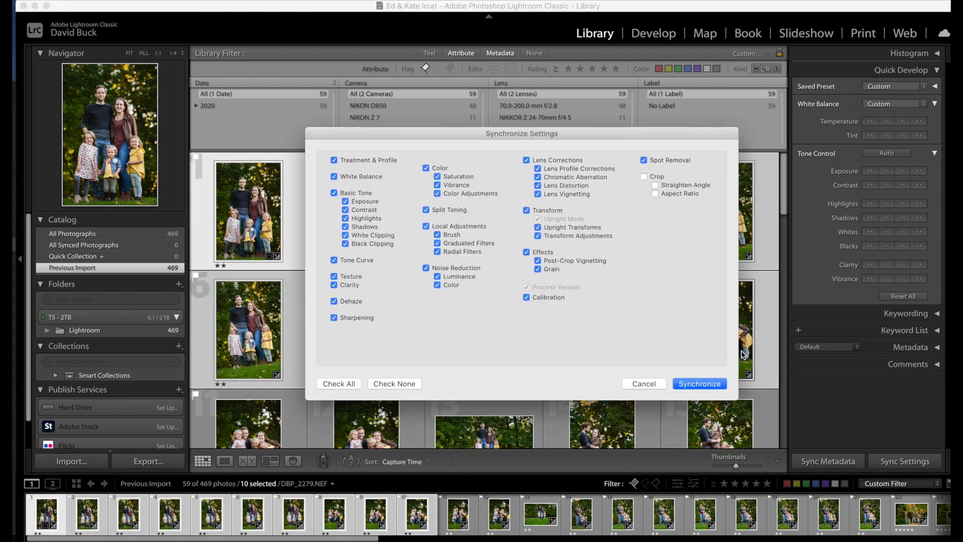
left_click(394, 384)
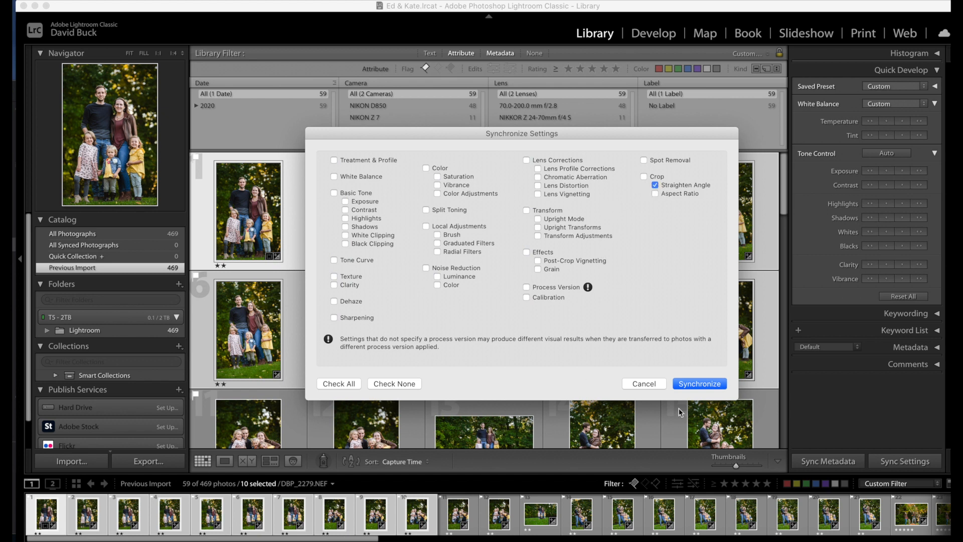
left_click(703, 386)
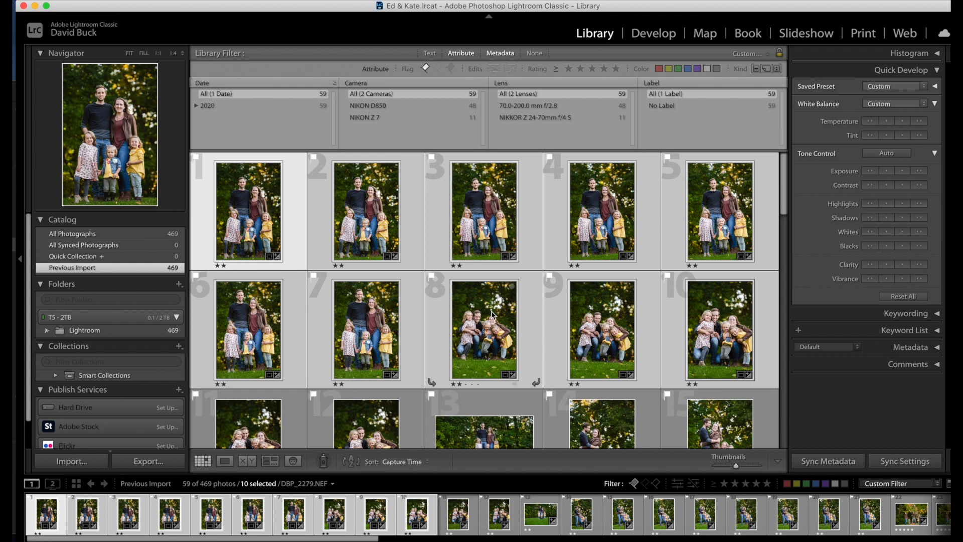
- Synchronize the straighten angle from photo 10 to photos 14 and 15 of the couple embracing beside the children
scroll(548, 265, "down", 5)
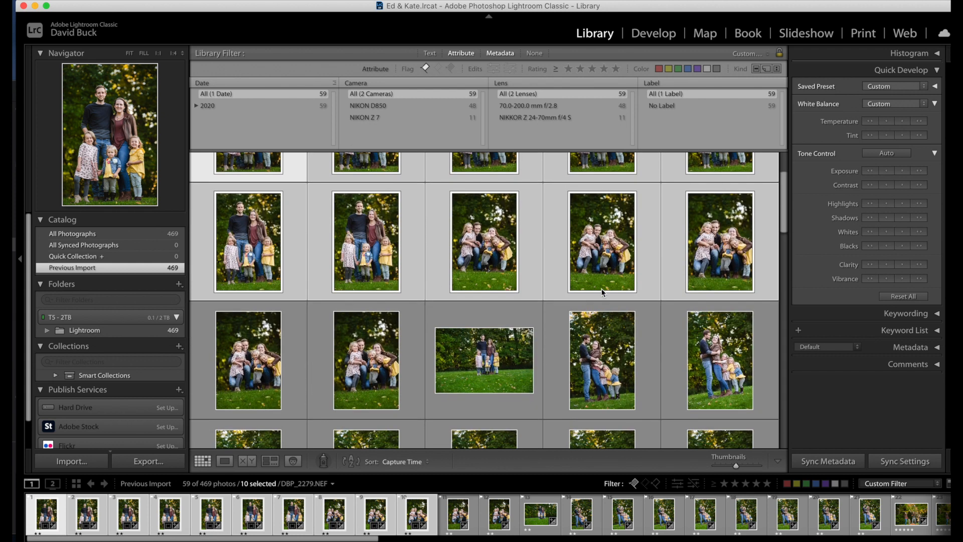
scroll(594, 297, "down", 2)
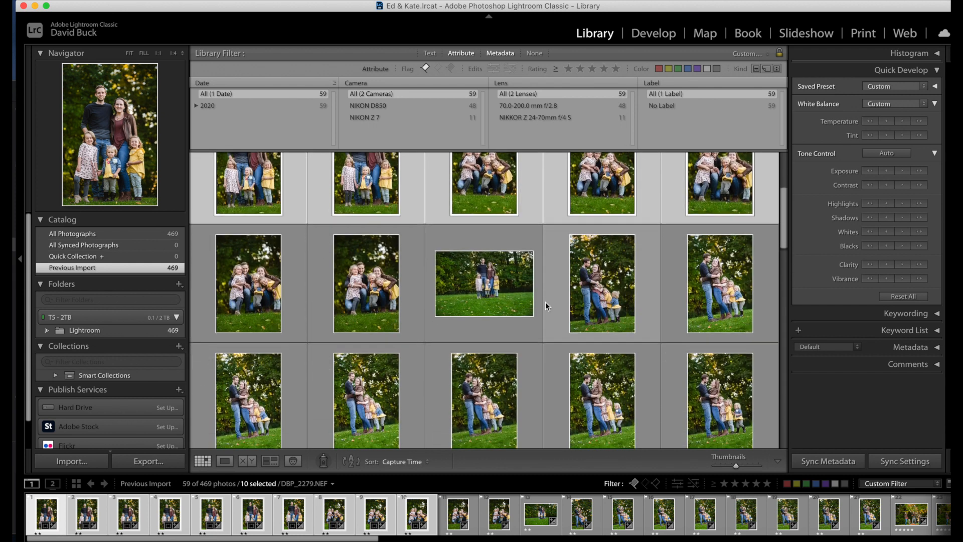
left_click(529, 296)
left_click(706, 197)
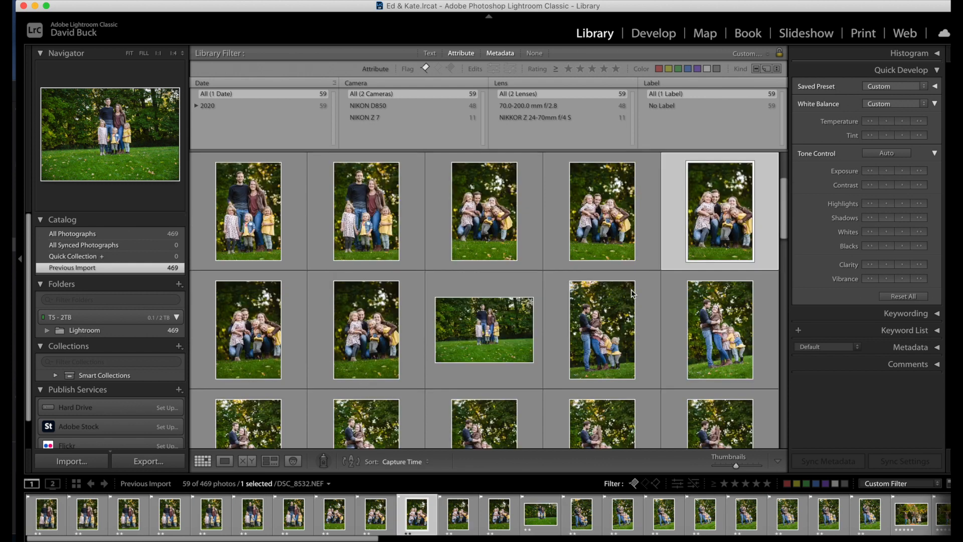
left_click(627, 316, "super")
left_click(727, 323, "super")
key("super+shift+s")
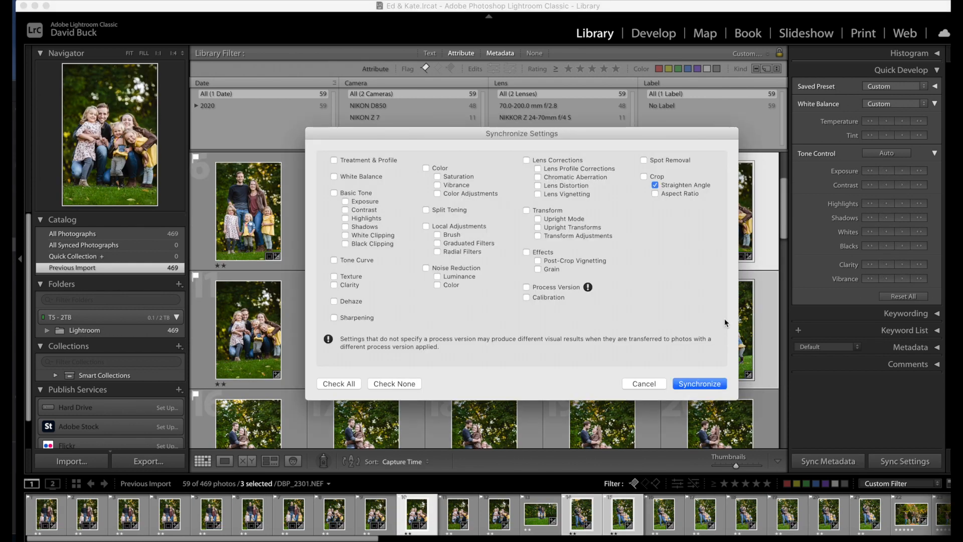
key("Return")
- View photo 15 of the laughing couple with the three children enlarged, returning to the grid
scroll(614, 323, "down", 2)
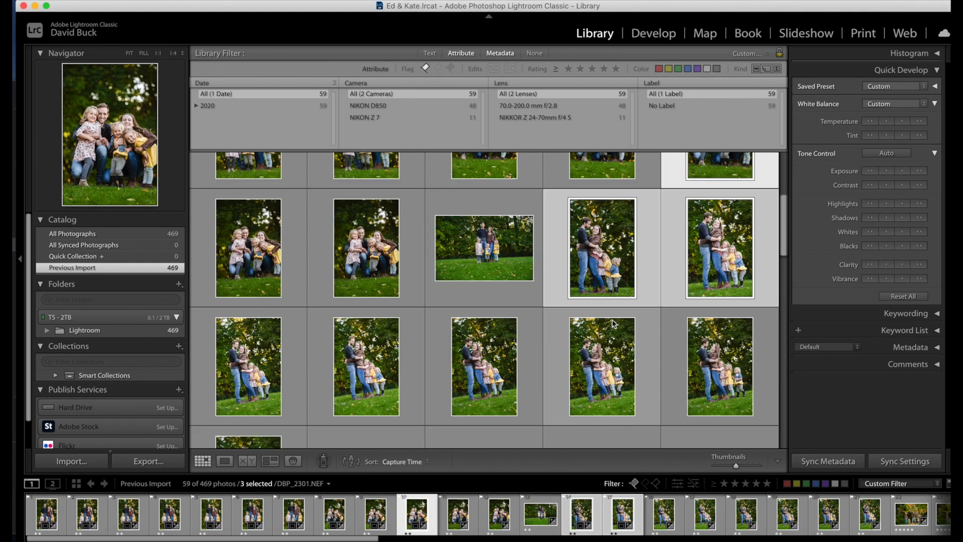
double_click(638, 319)
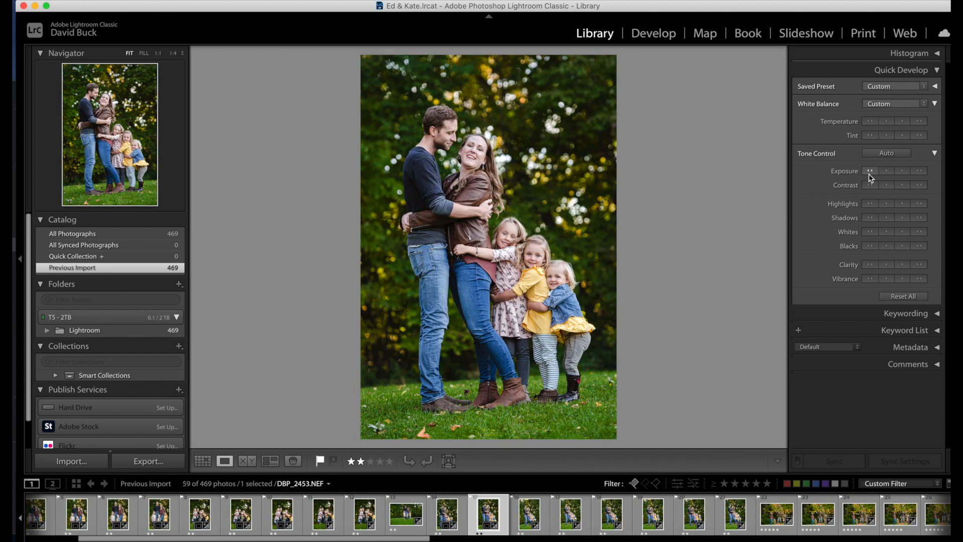
key("g")
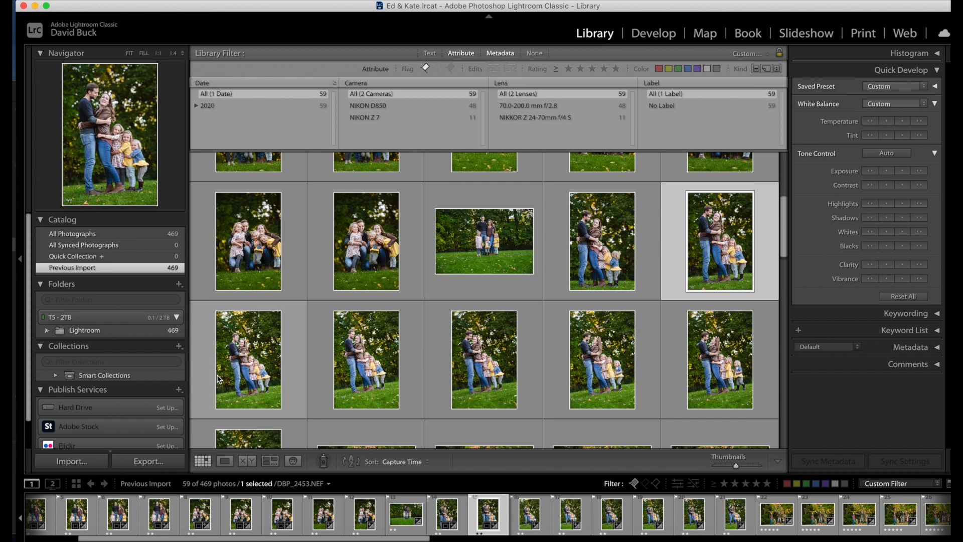
left_click(296, 358)
left_click(722, 346, "shift")
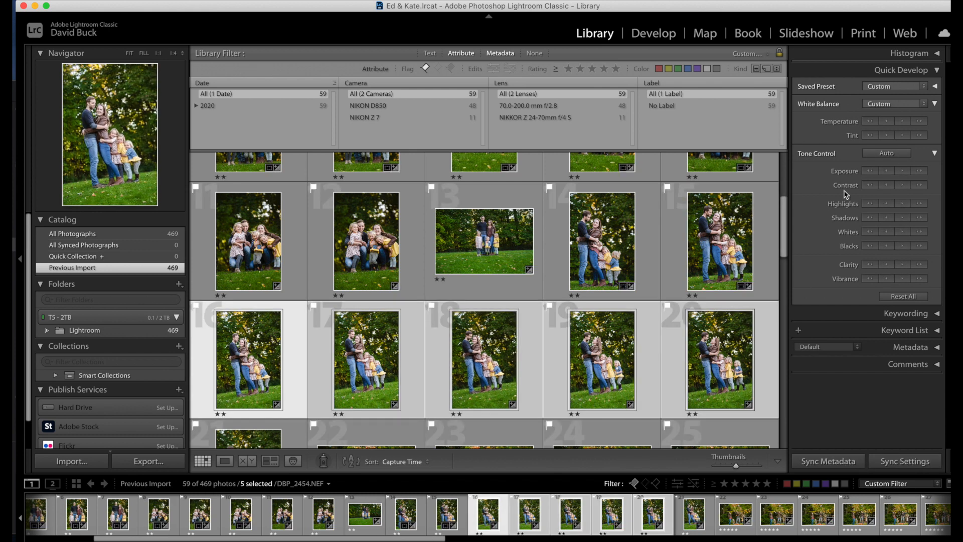
scroll(677, 287, "down", 1)
scroll(677, 290, "down", 1)
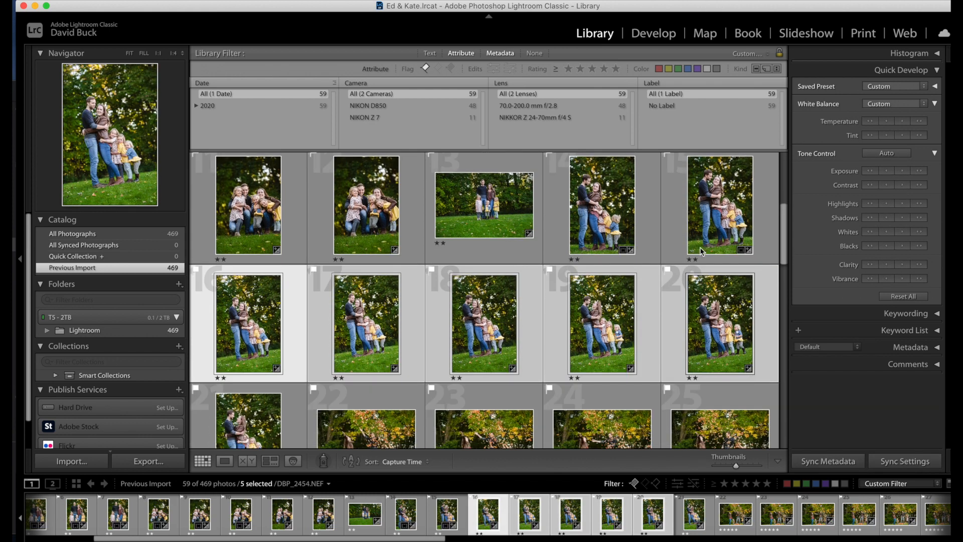
- Open photo 15 in Develop, refine its straightening by rotating the crop slightly, and nudge its white balance temperature
left_click(718, 224)
left_click(652, 33)
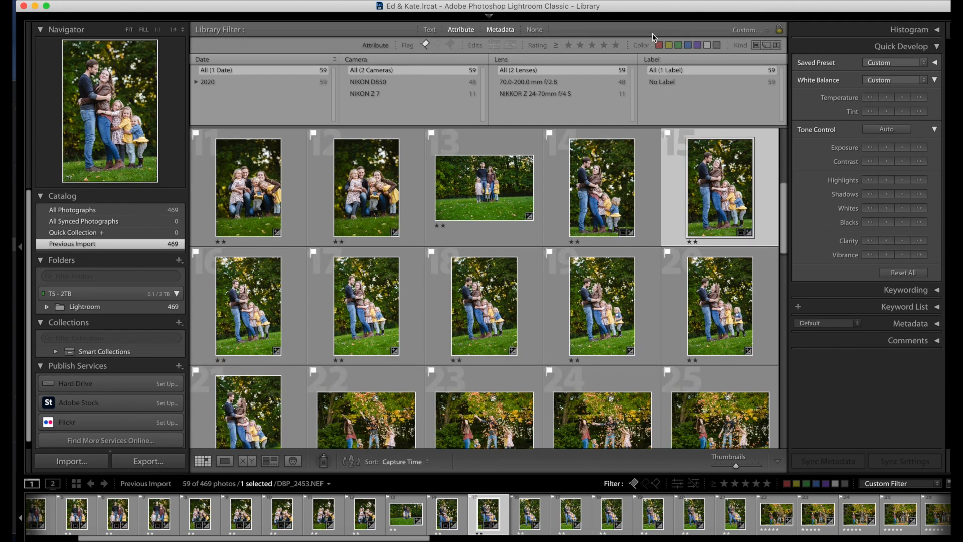
key("F5")
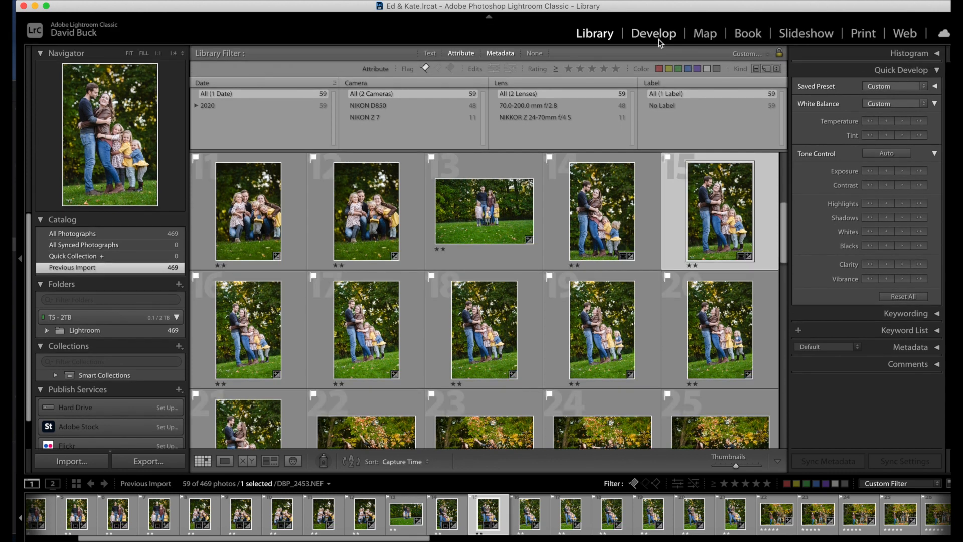
left_click(655, 34)
left_click(805, 159)
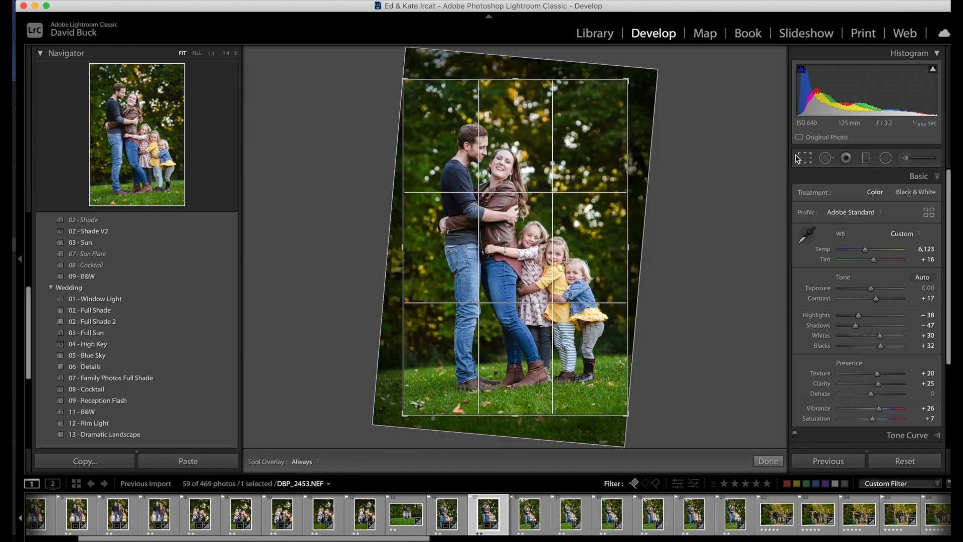
left_click_drag(660, 79, 667, 82)
key("Return")
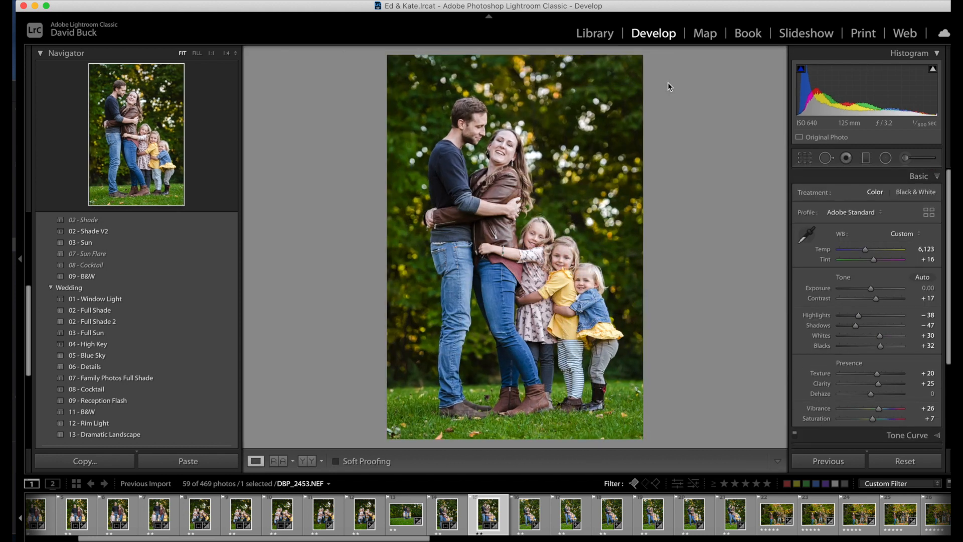
left_click_drag(865, 250, 866, 252)
- Synchronize only the straighten angle from photo 15 to photo 14 and photos 16 through 21
key("g")
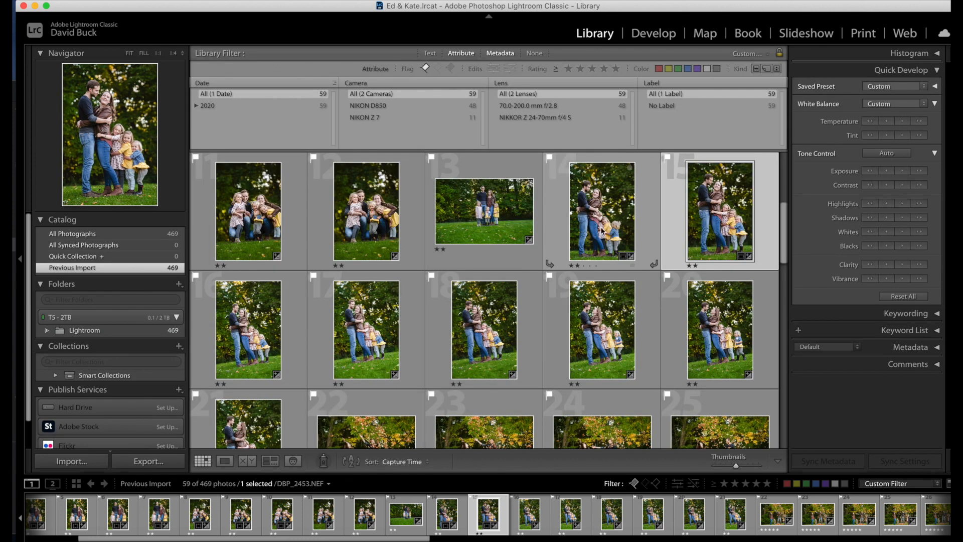
left_click(602, 232, "super")
left_click(722, 334, "super")
left_click(599, 337, "super")
left_click(484, 331, "super")
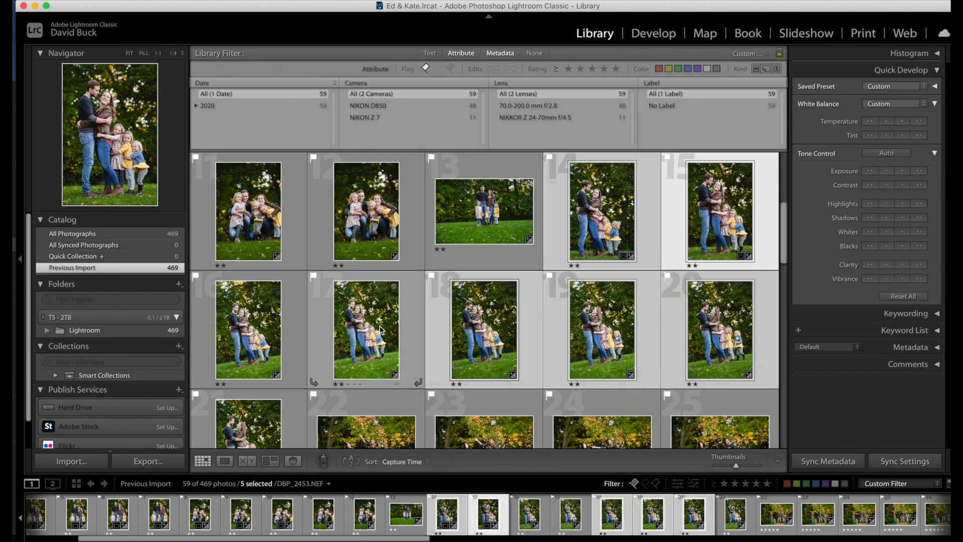
left_click(380, 329, "super")
left_click(248, 329, "super")
left_click(251, 441, "super")
key("super+shift+v")
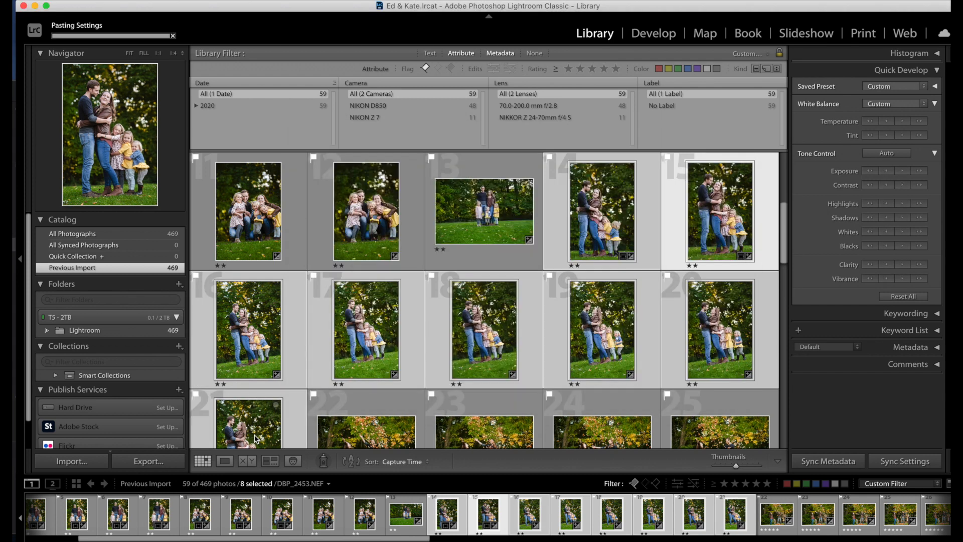
key("super+shift+s")
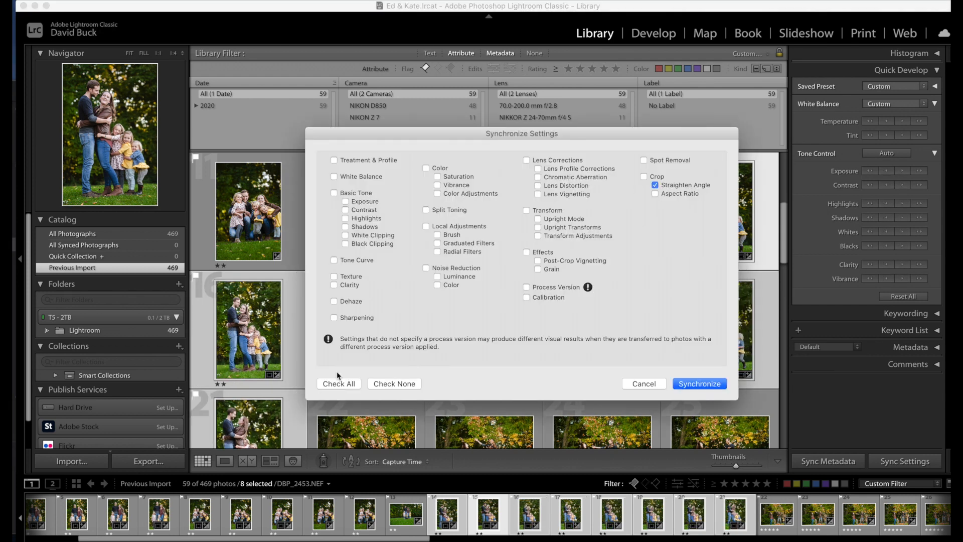
key("Return")
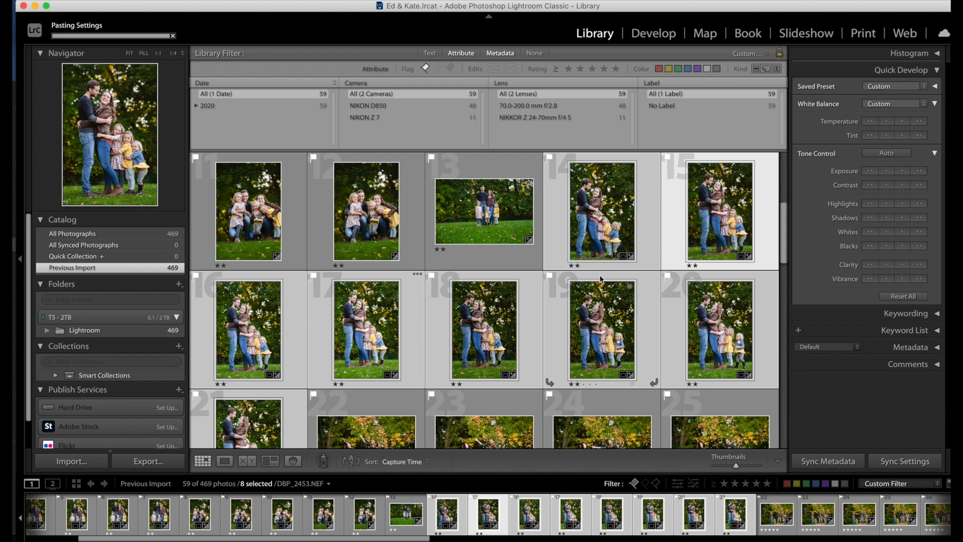
- Open photo 22, the first leaf-throwing picture, in Develop and straighten it by rotating its crop slightly clockwise
scroll(645, 256, "down", 3)
left_click(408, 331)
scroll(408, 331, "down", 3)
key("j")
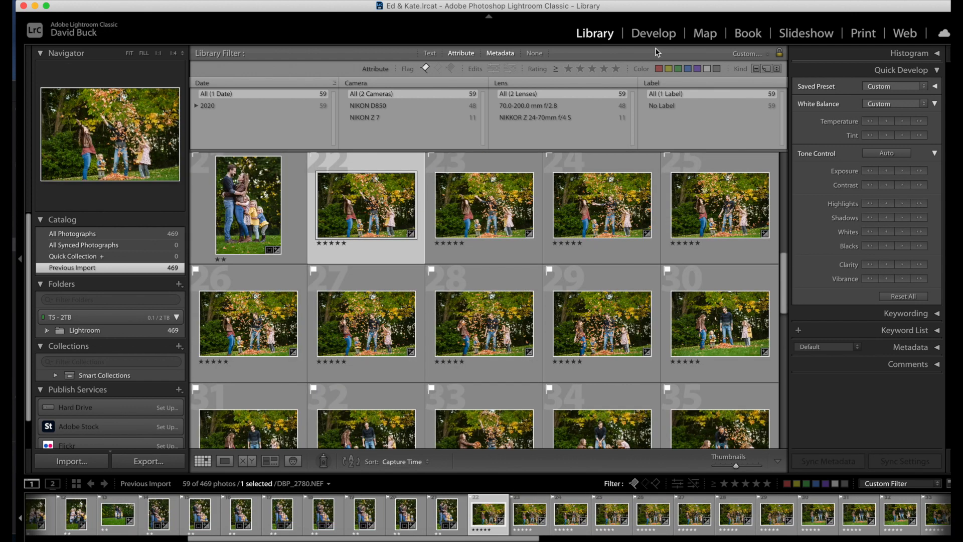
left_click(654, 33)
left_click(804, 157)
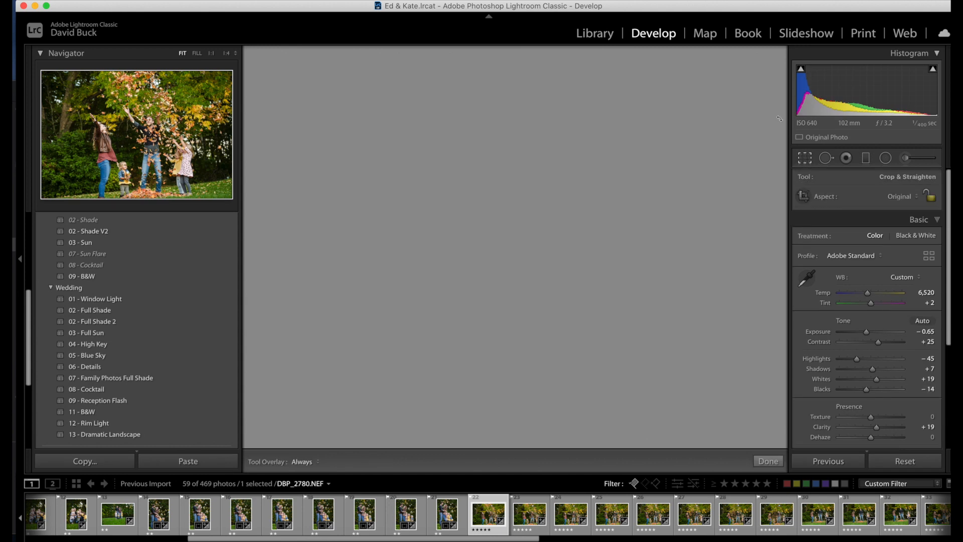
left_click_drag(781, 79, 792, 95)
key("Return")
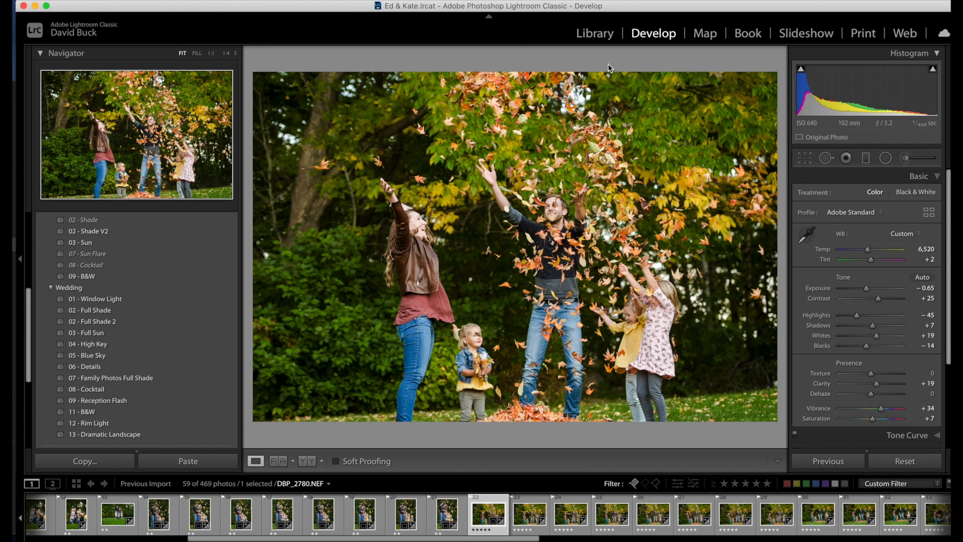
- Synchronize only the straighten angle from photo 22 to photos 23 through 50
key("g")
scroll(595, 284, "down", 5)
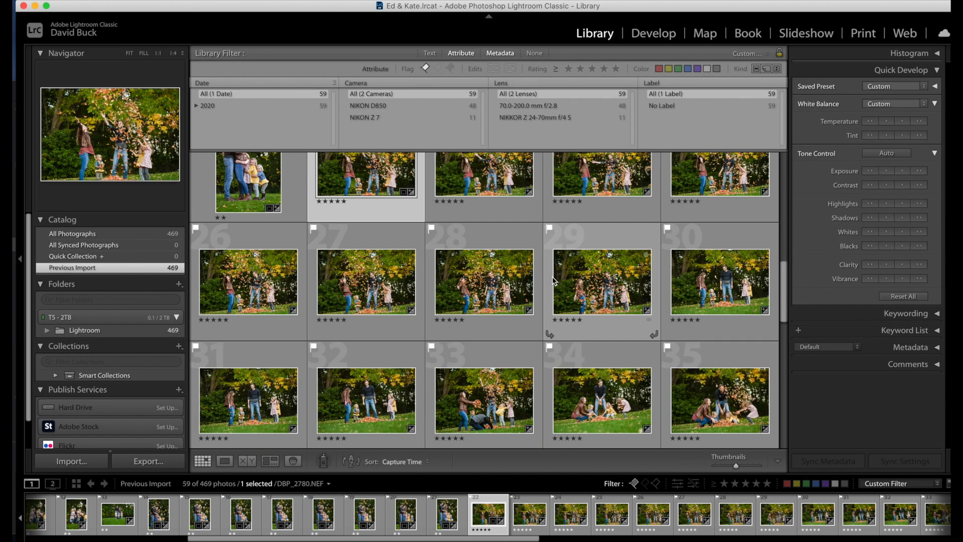
scroll(596, 284, "down", 8)
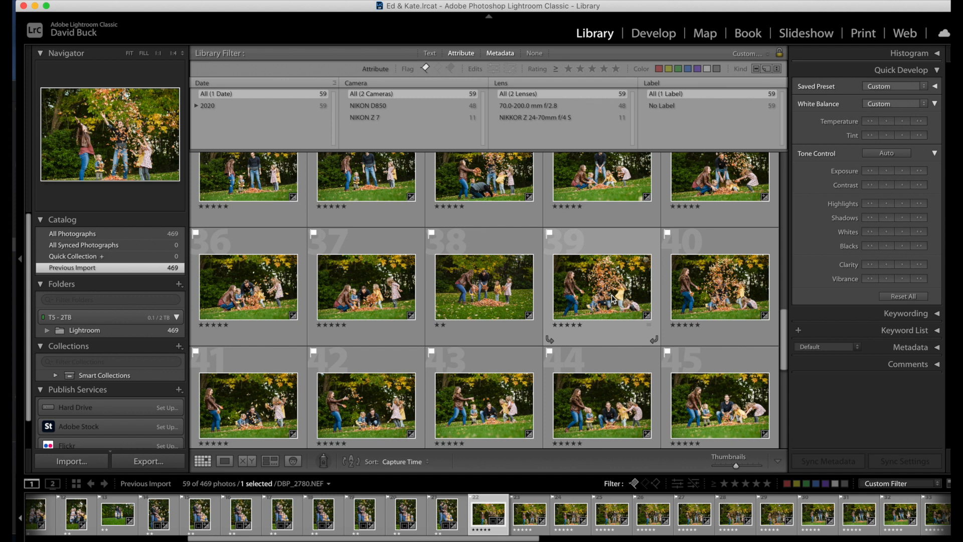
left_click(667, 341, "shift")
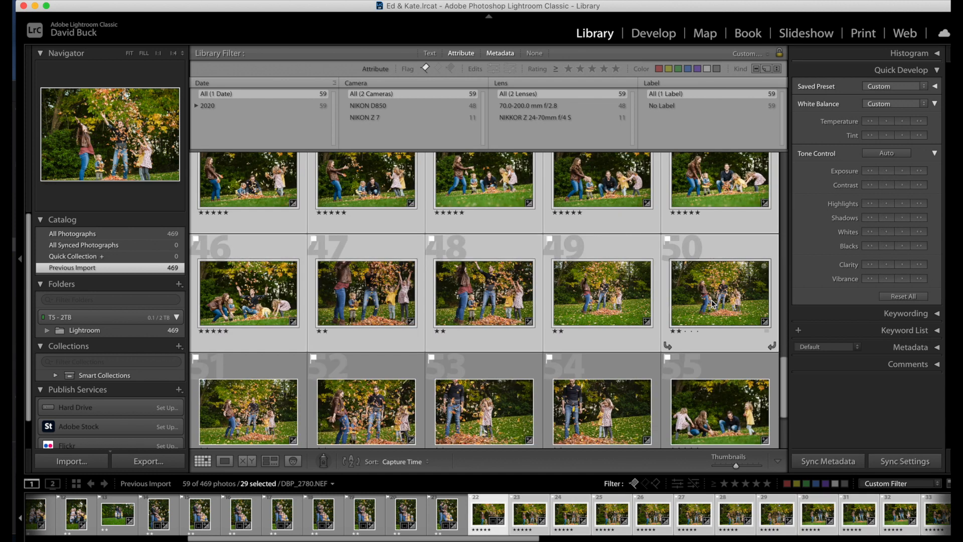
key("super+shift+s")
left_click(392, 383)
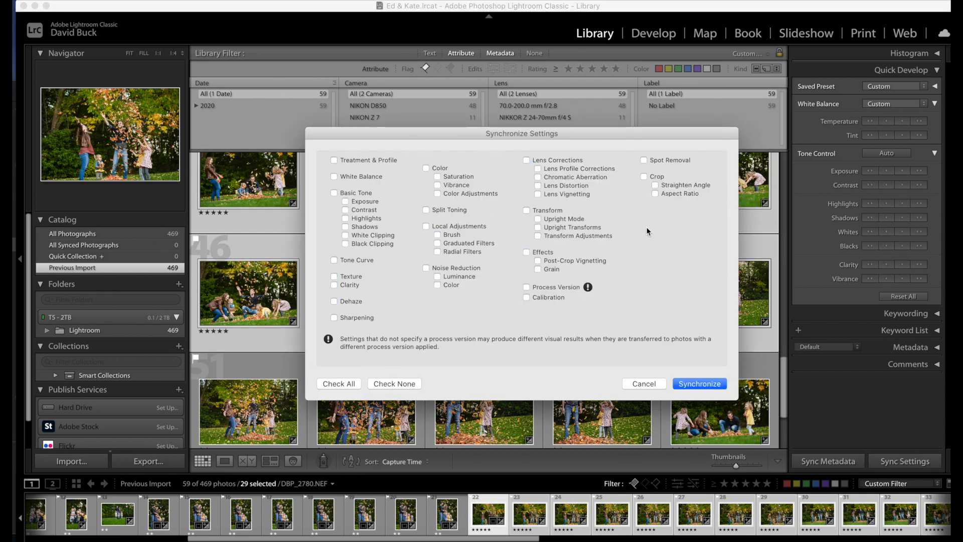
left_click(702, 383)
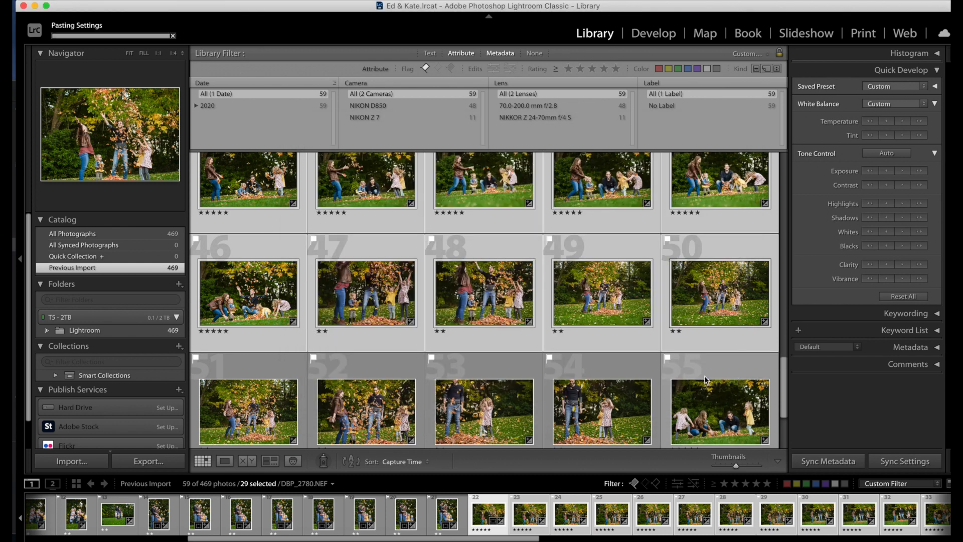
- Synchronize the straighten angle from photo 50 to photos 51 through 55
left_click(711, 337)
left_click(708, 328)
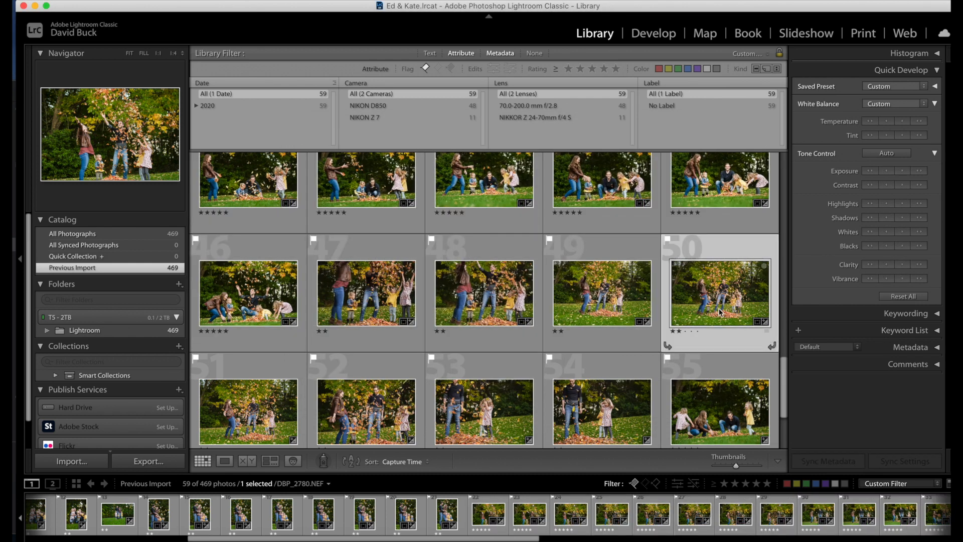
scroll(647, 357, "down", 1)
scroll(646, 357, "down", 3)
scroll(647, 356, "down", 2)
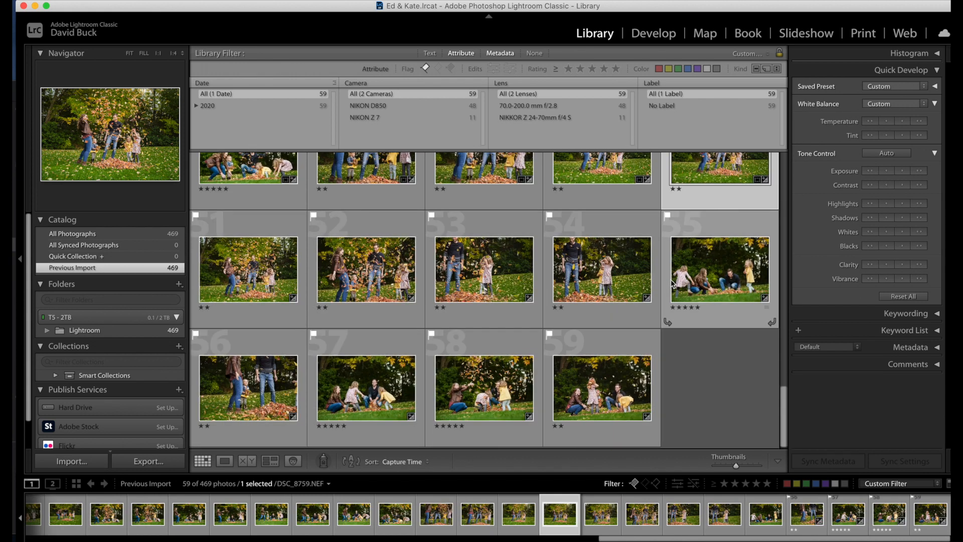
left_click(696, 290, "shift")
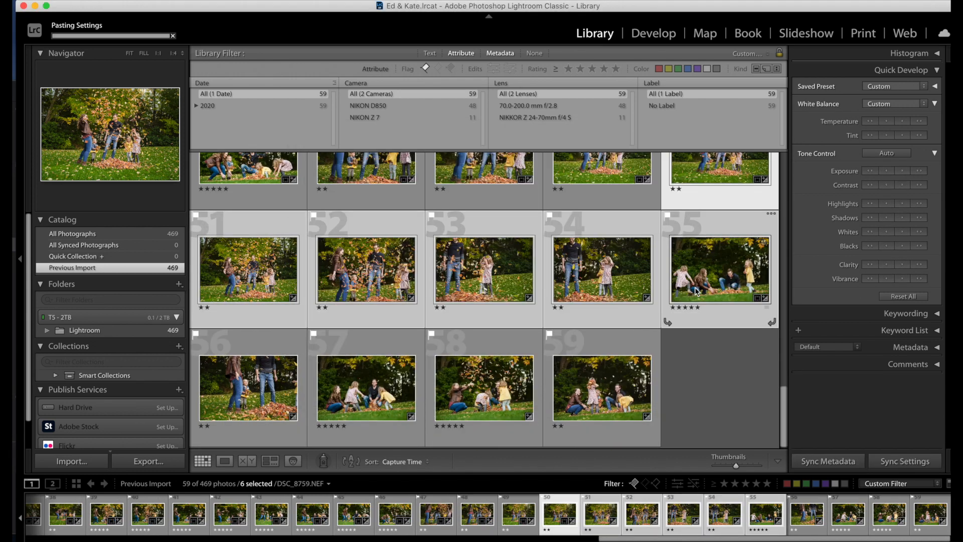
- Remove the pick flag from all the filtered photos and turn off the flag filter to show the full import
key("super+d")
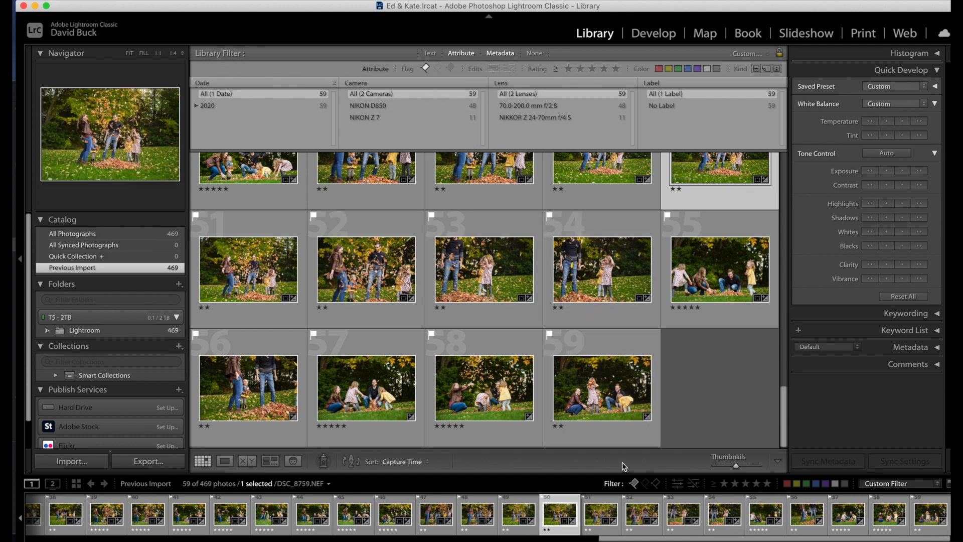
key("super+a")
key("u")
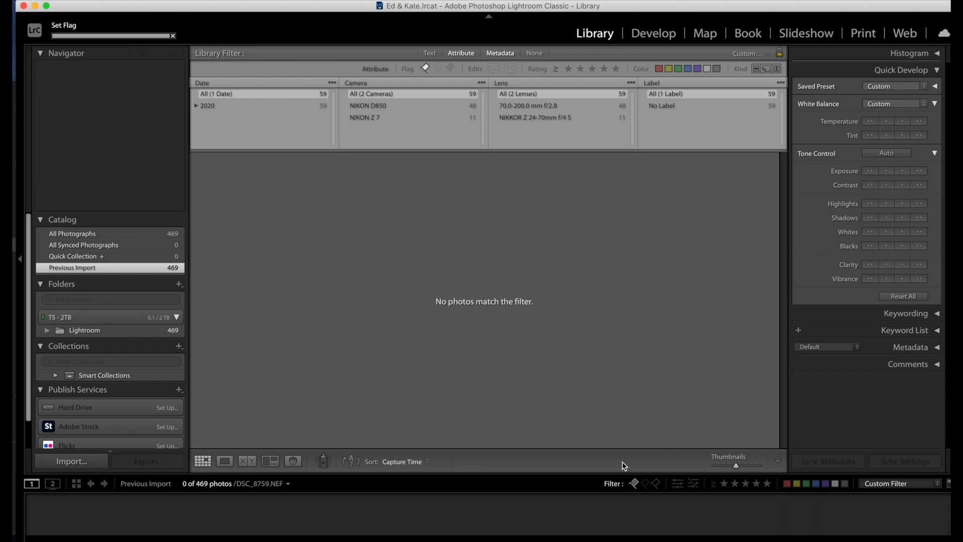
left_click(633, 482)
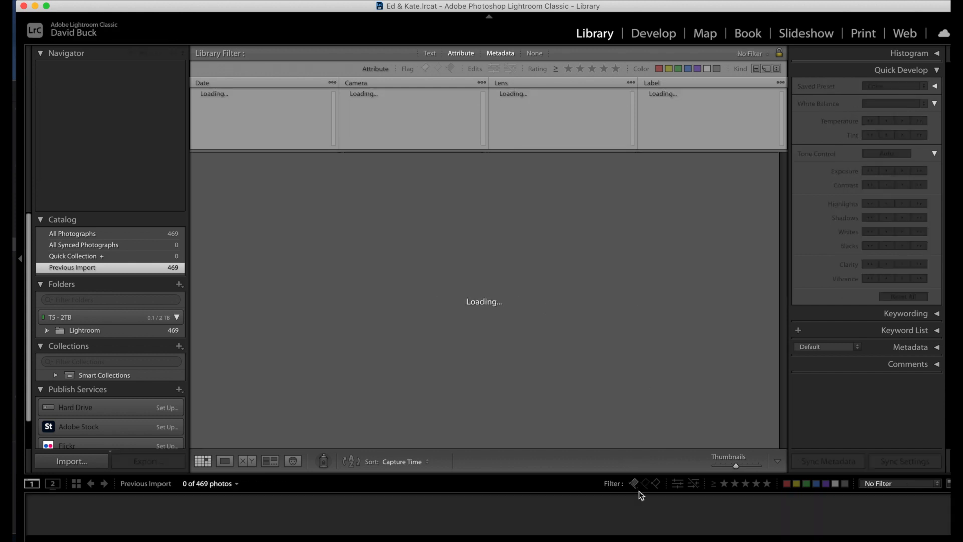
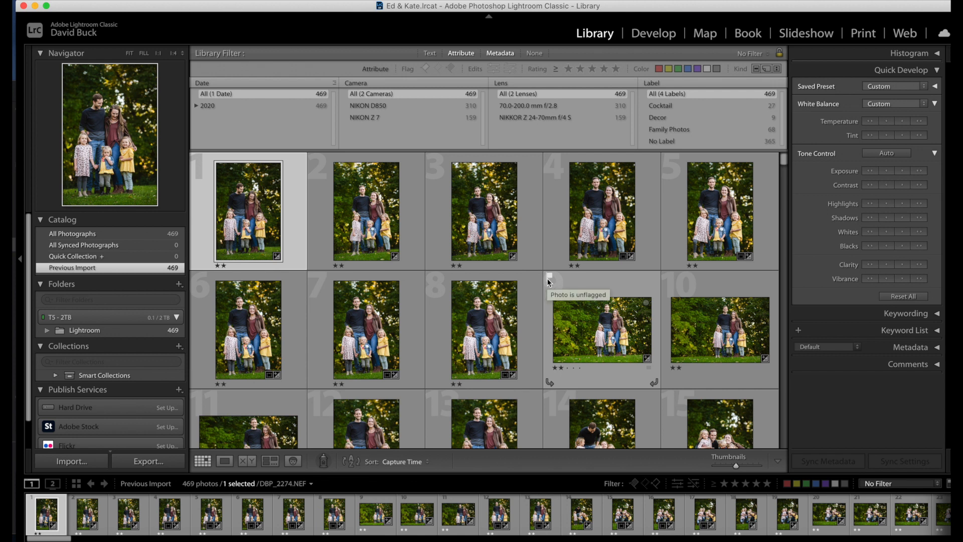
- Flag the horizontal family portraits, photos 9 and 10, as picks
scroll(545, 273, "down", 3)
scroll(544, 272, "down", 2)
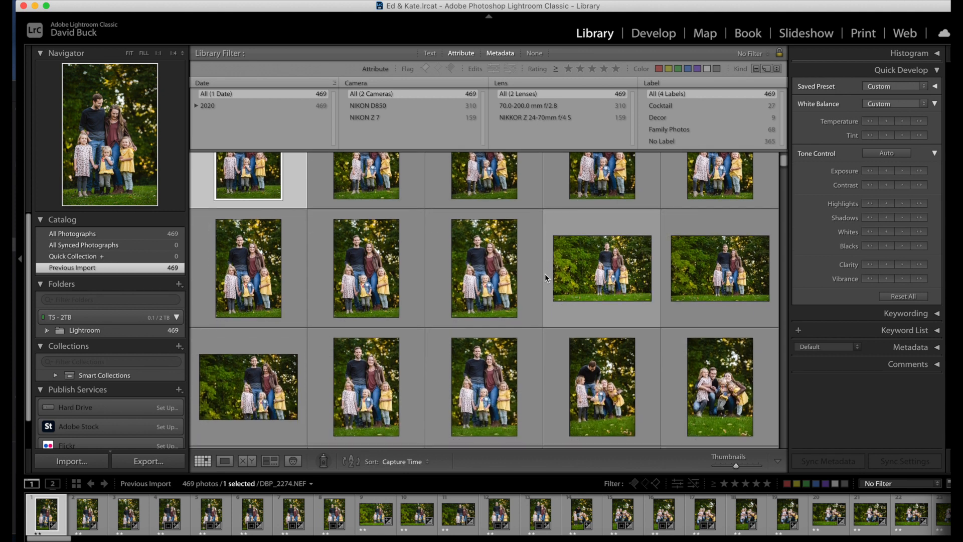
left_click(606, 266)
key("p")
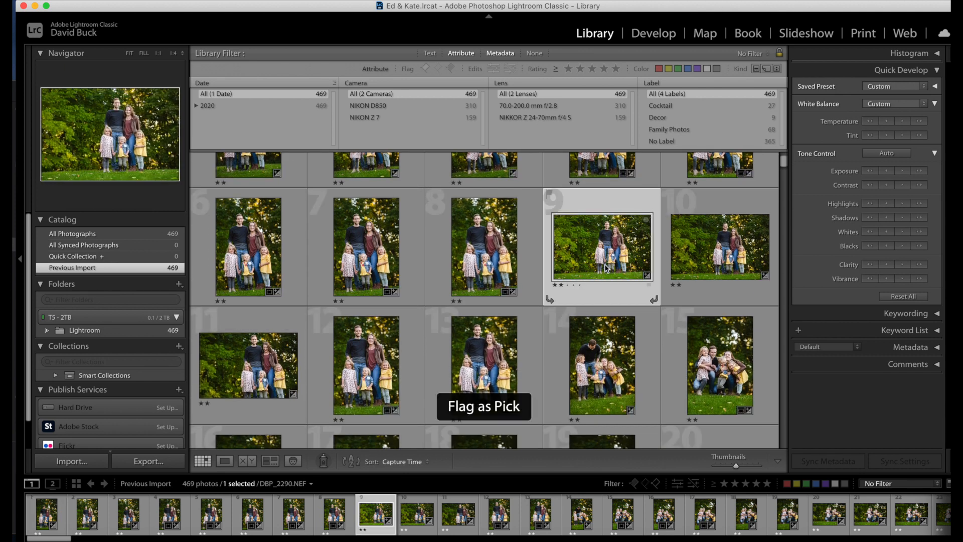
left_click(268, 360)
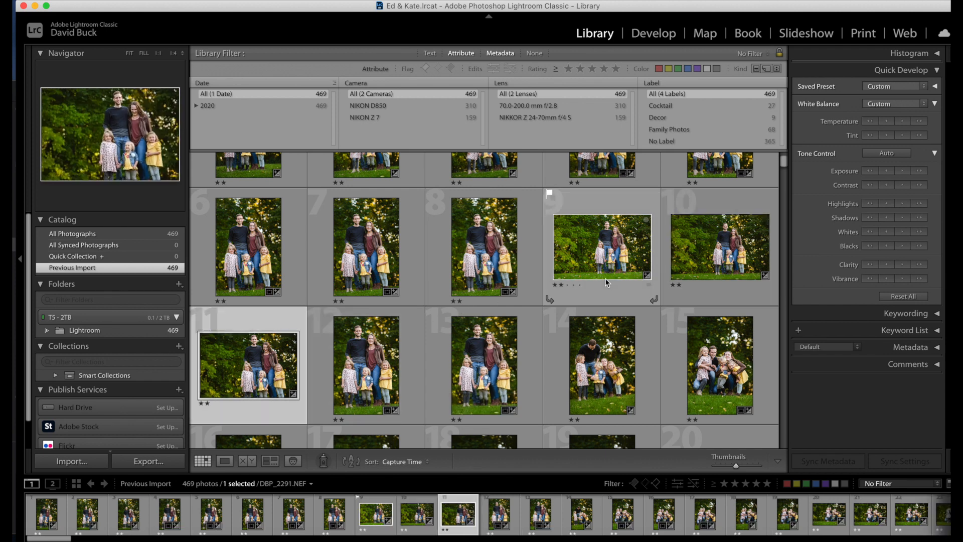
left_click(698, 255)
key("p")
scroll(663, 271, "down", 3)
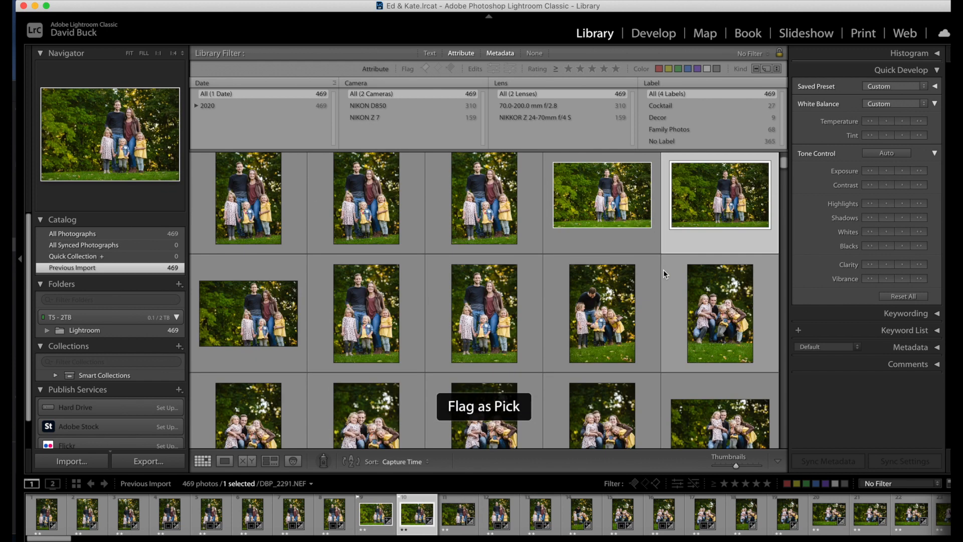
- Flag photo 40, the wide shot of the family standing on the grass, as a pick
scroll(662, 274, "down", 3)
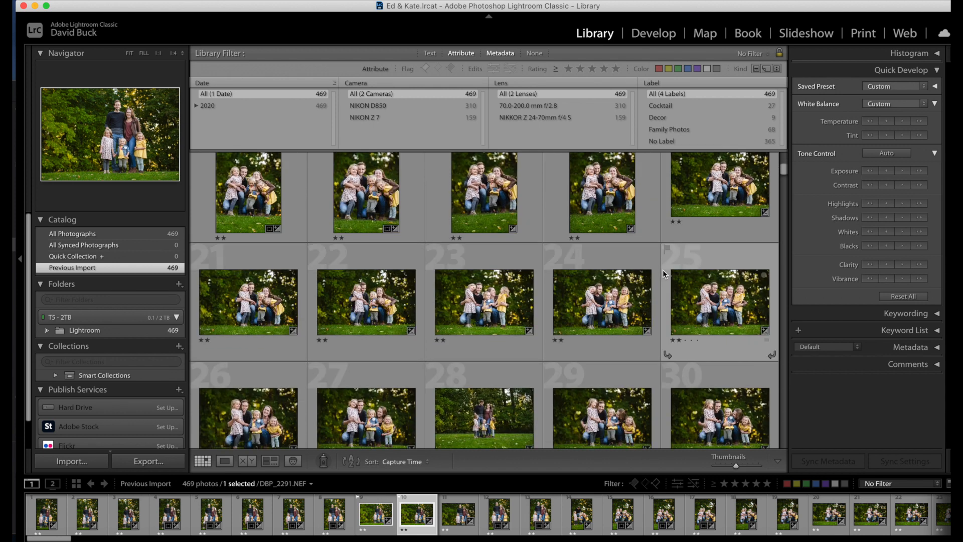
scroll(663, 273, "down", 5)
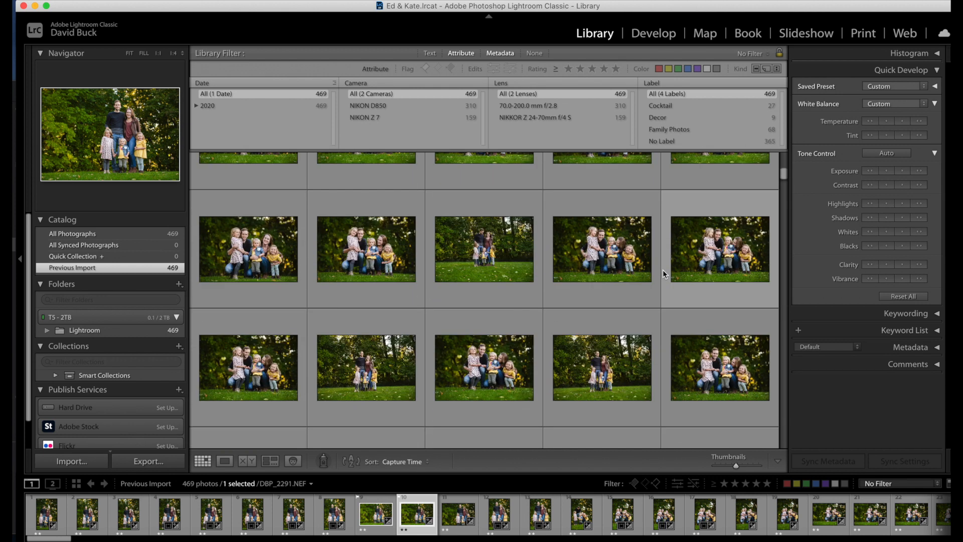
scroll(663, 269, "down", 2)
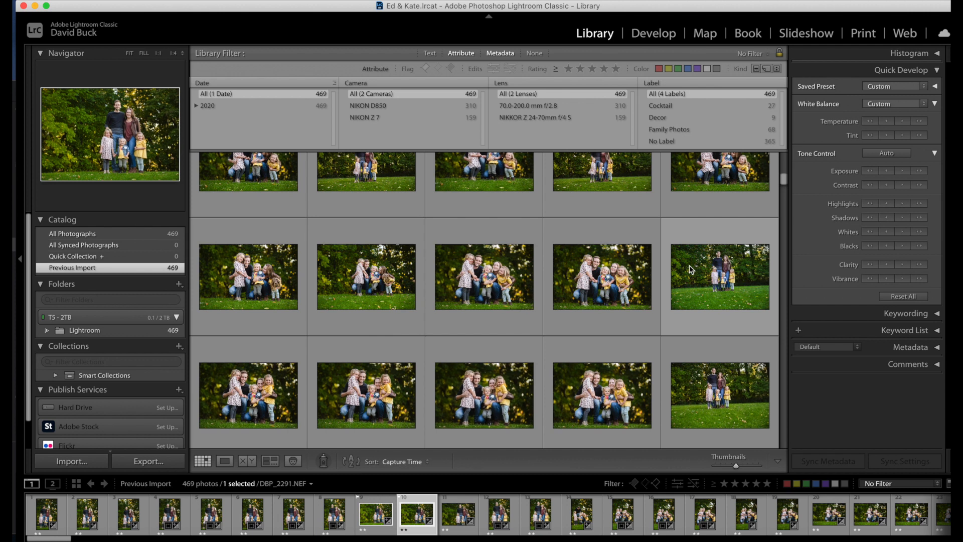
left_click(692, 270)
key("p")
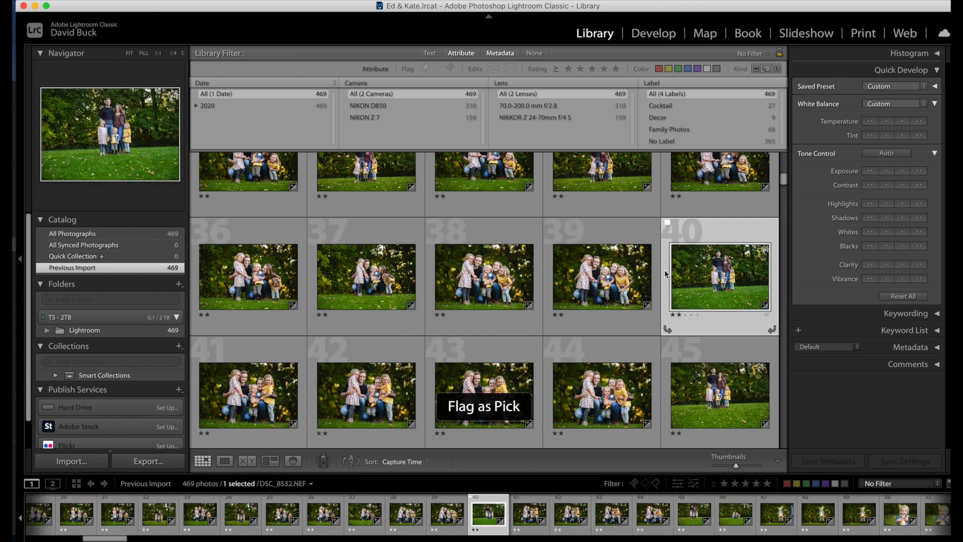
- Check photo 109 of the hugging family enlarged and flag photos 109 through 117 as picks
scroll(636, 273, "down", 5)
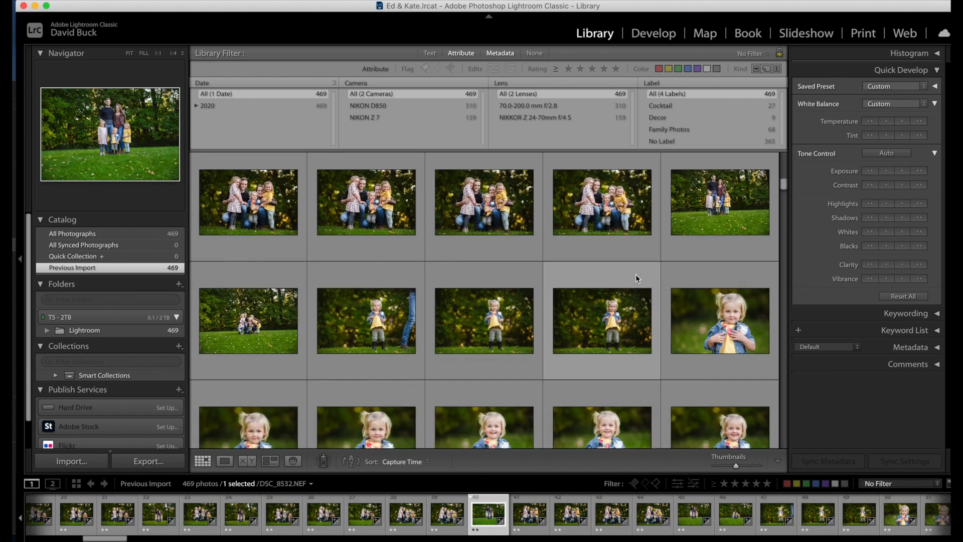
scroll(635, 274, "down", 10)
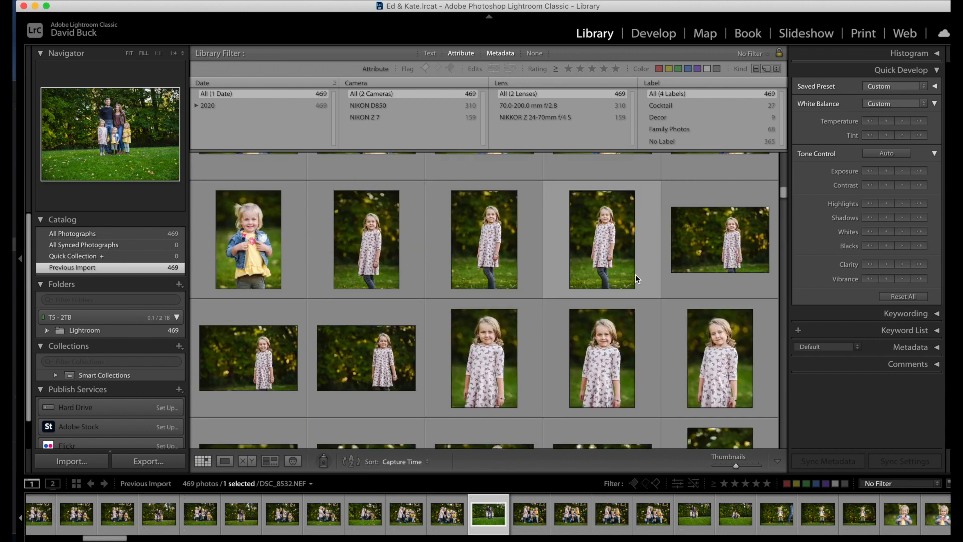
scroll(636, 274, "down", 8)
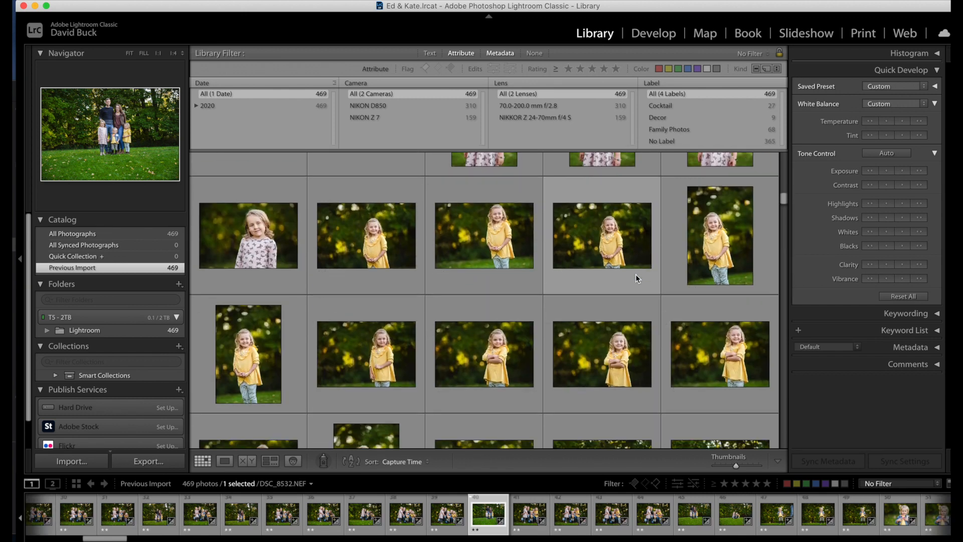
scroll(636, 274, "down", 8)
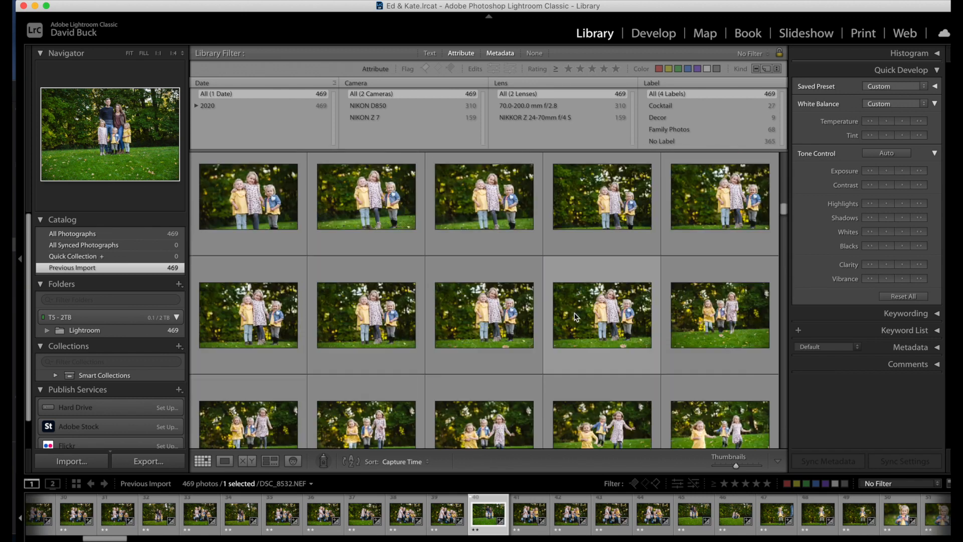
scroll(575, 316, "down", 6)
scroll(575, 316, "down", 4)
scroll(575, 315, "down", 5)
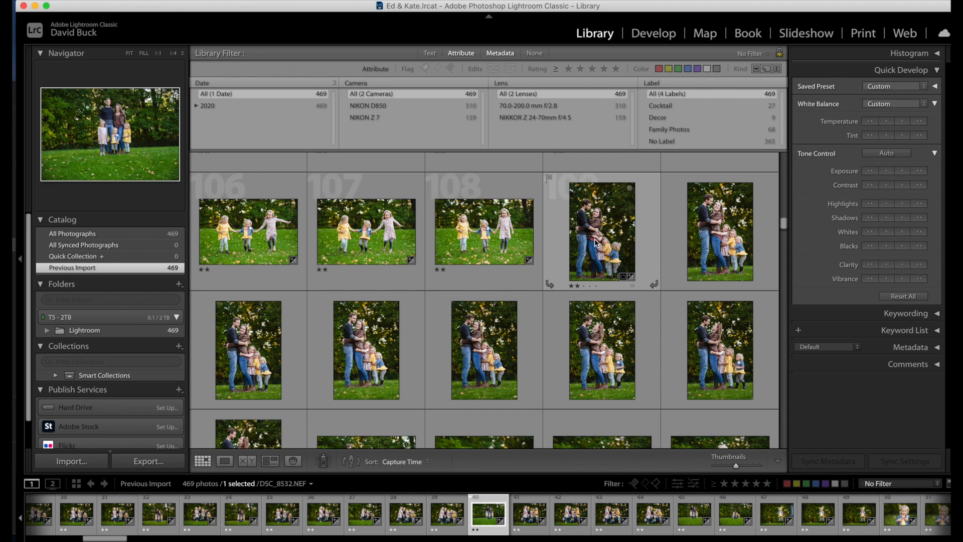
double_click(595, 239)
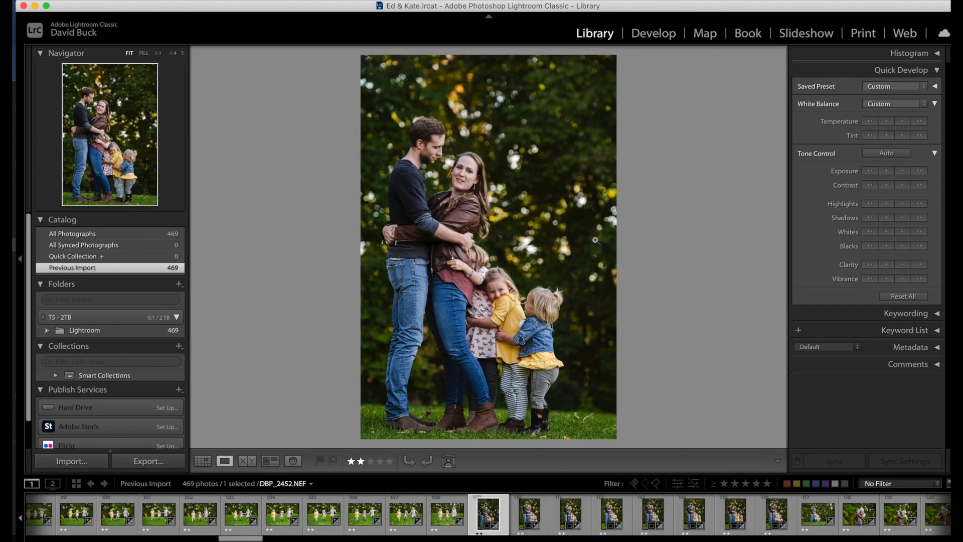
double_click(596, 241)
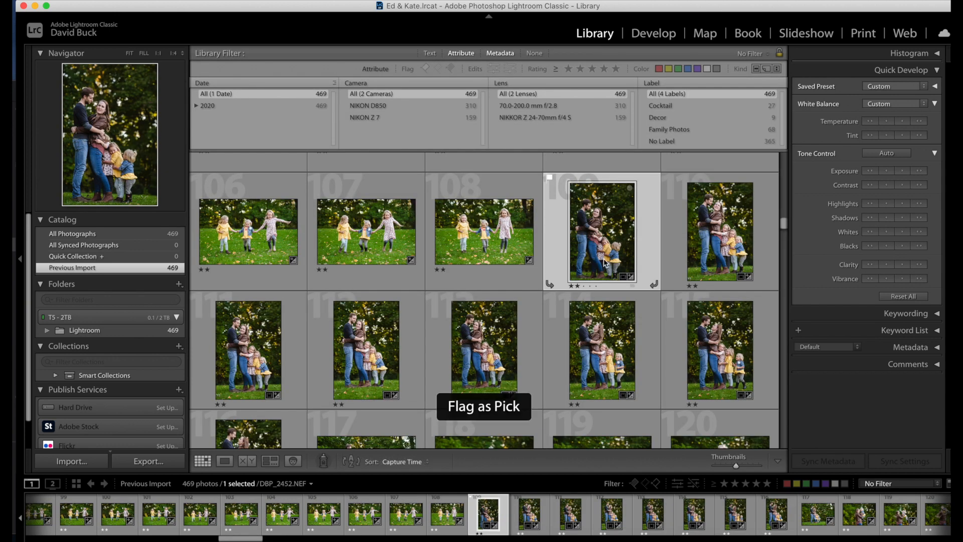
scroll(604, 258, "down", 5)
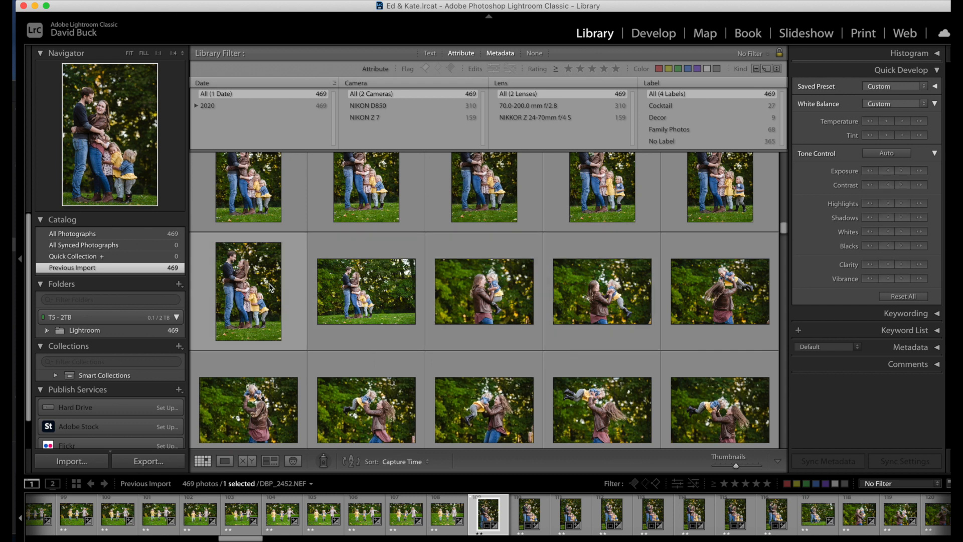
left_click(366, 291, "shift")
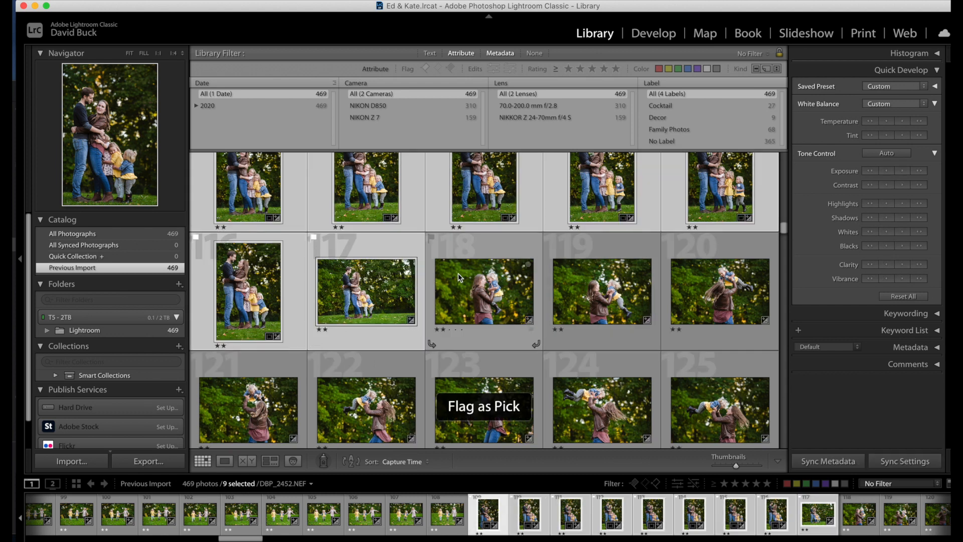
- Check photo 118 of the mother holding the toddler enlarged and flag photos 118 through 138 as picks
scroll(459, 272, "down", 2)
double_click(487, 248)
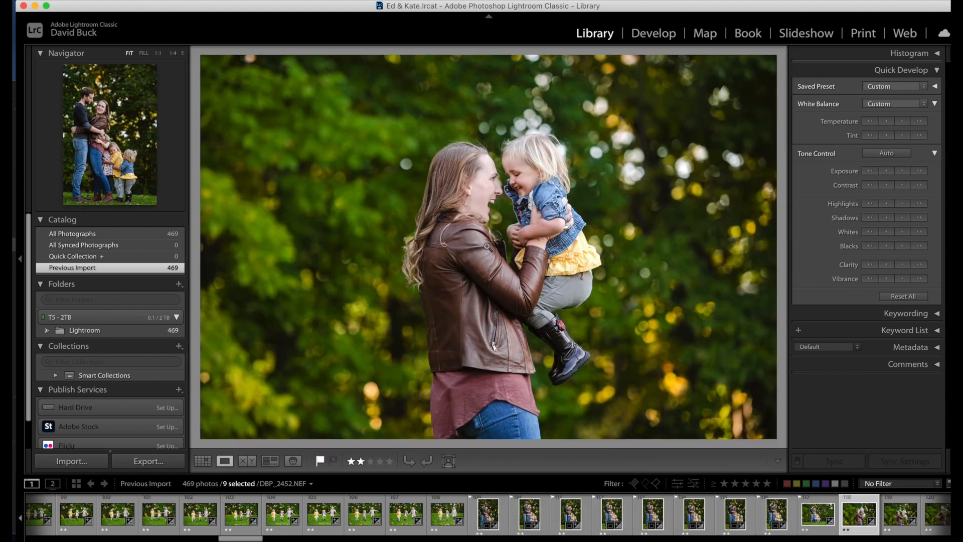
double_click(487, 247)
scroll(486, 249, "down", 5)
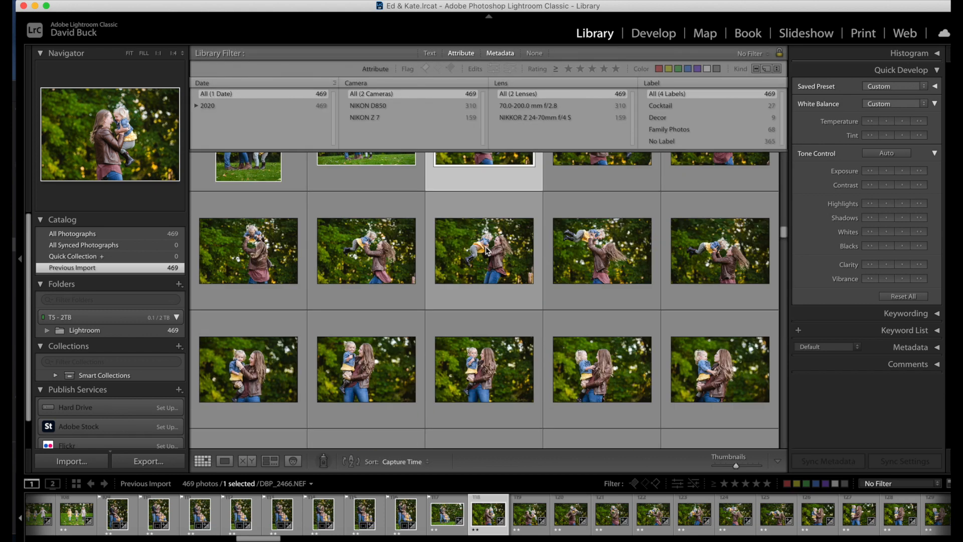
scroll(487, 252, "down", 5)
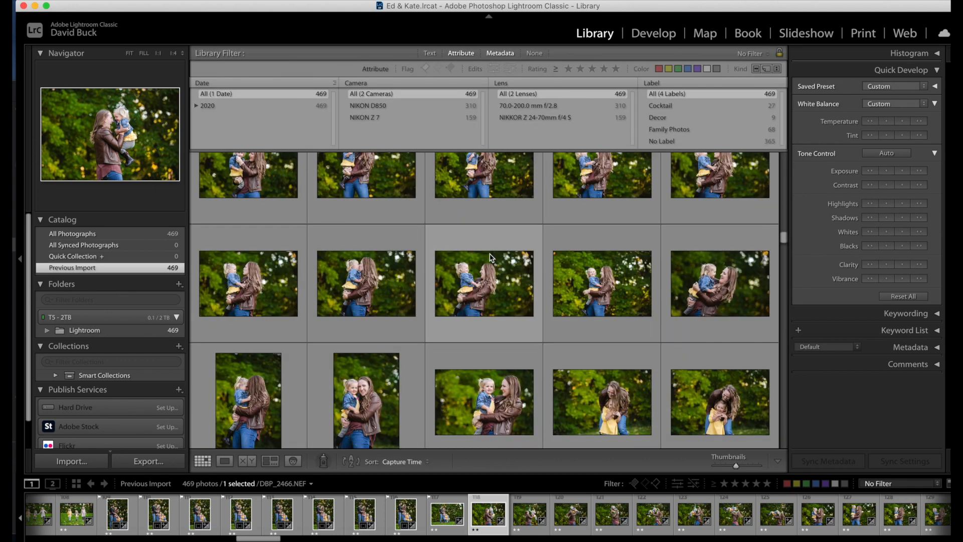
left_click(491, 257, "shift")
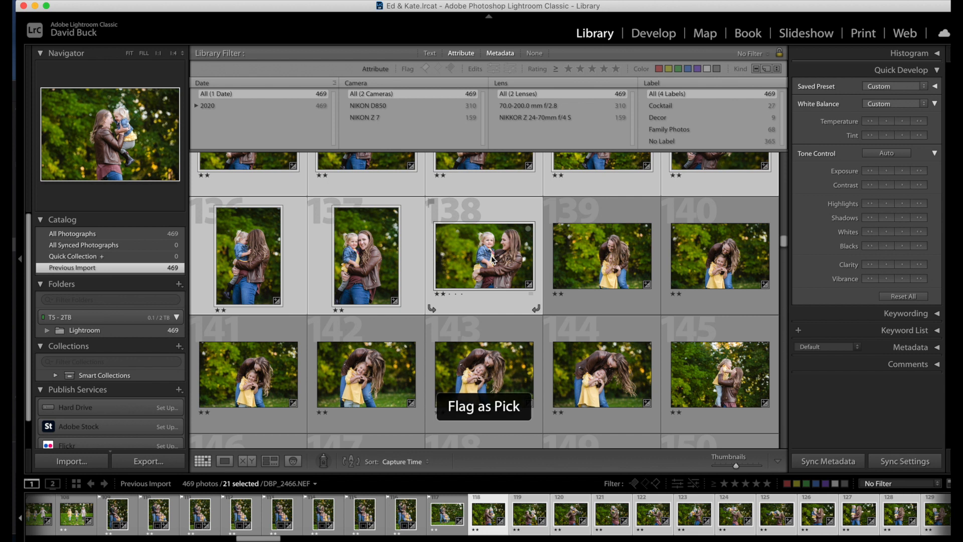
- Flag photo 190, the wide shot of the family on the lawn, as a pick
scroll(493, 260, "down", 2)
scroll(526, 271, "down", 6)
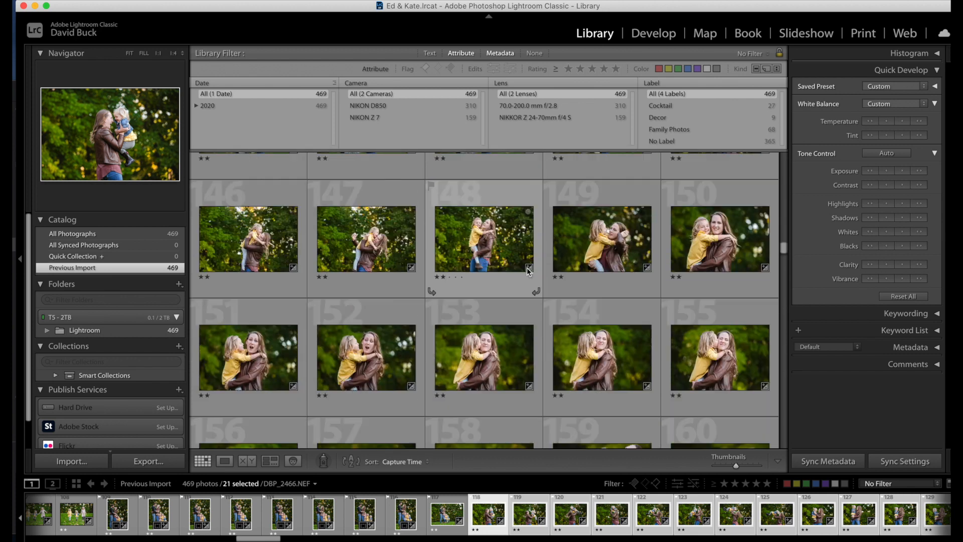
scroll(522, 271, "down", 6)
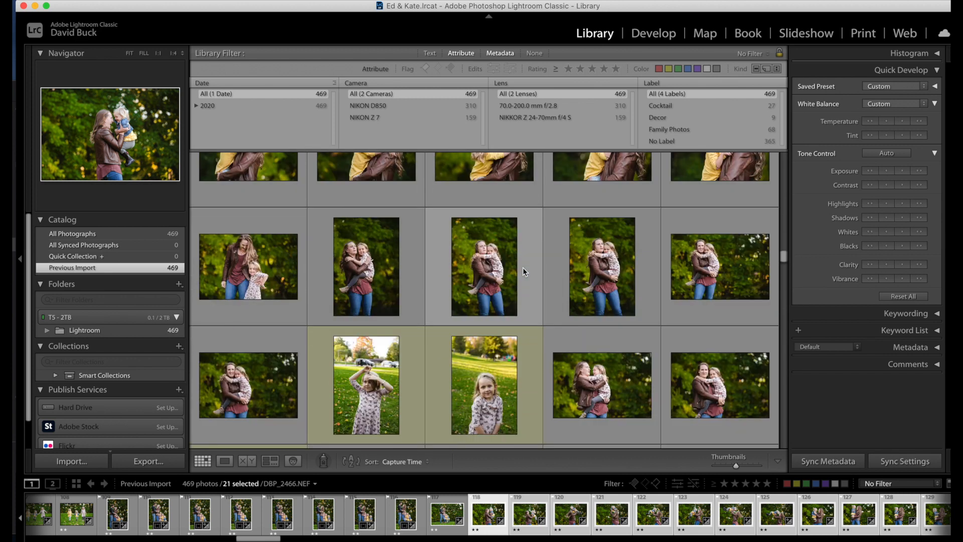
scroll(522, 272, "down", 6)
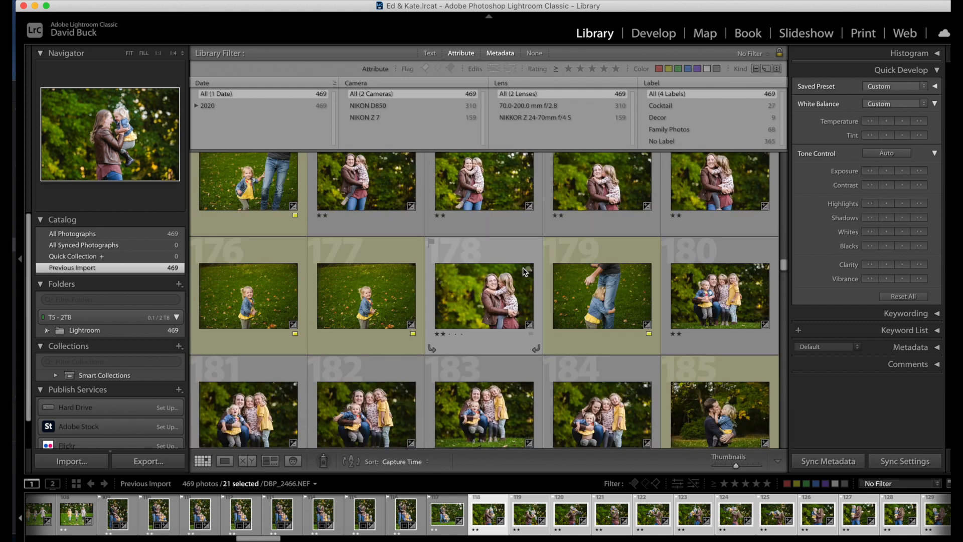
scroll(523, 270, "down", 3)
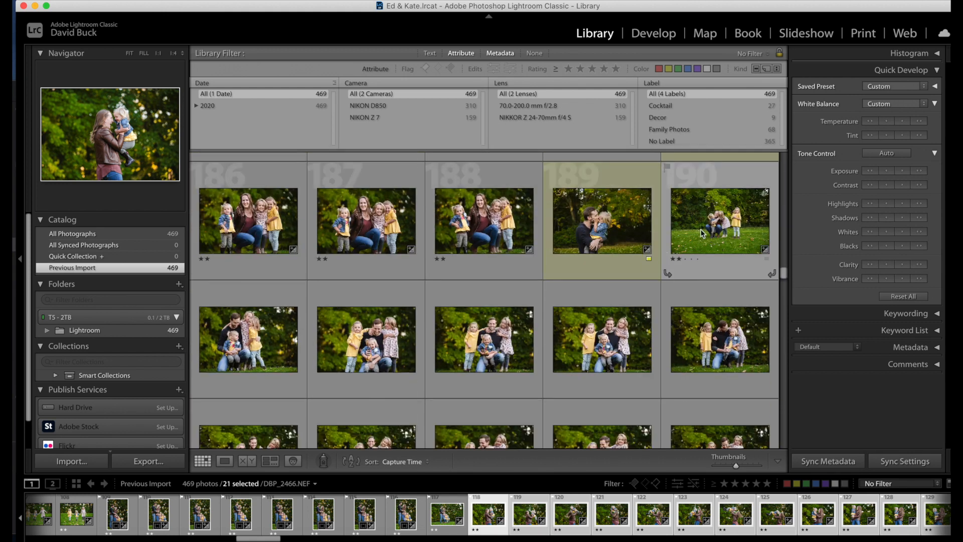
left_click(701, 233)
key("p")
- Check photo 217 of the father holding the toddler and photo 229, the toddler's close-up, enlarged
scroll(422, 311, "down", 5)
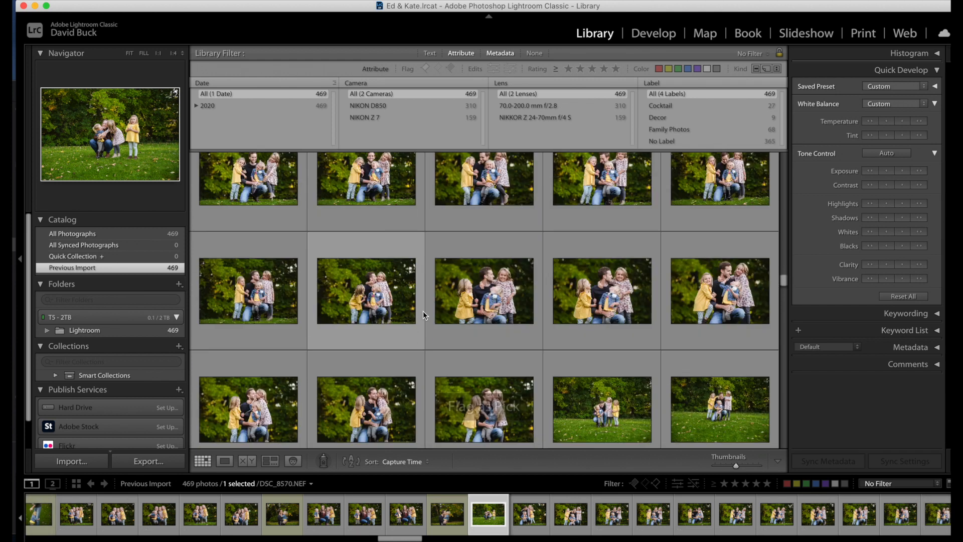
scroll(423, 310, "down", 5)
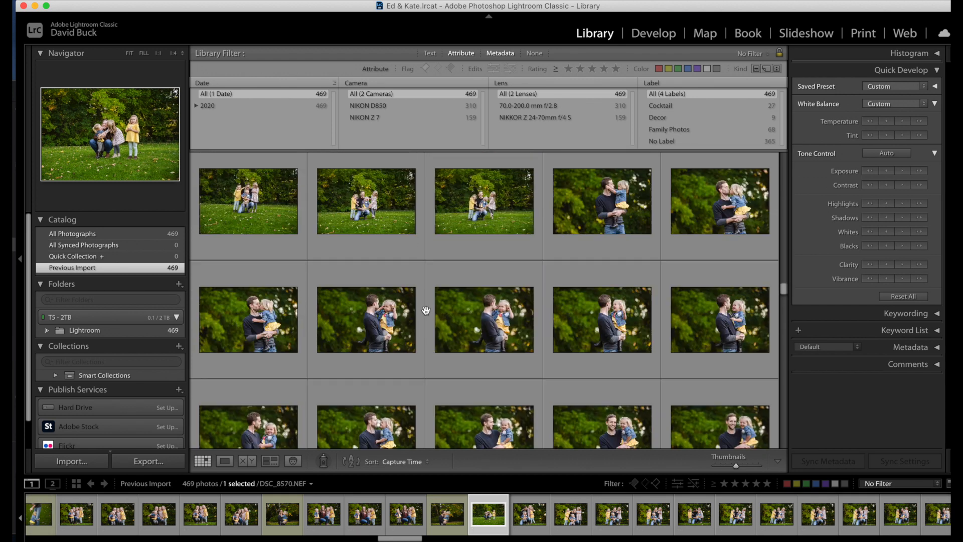
scroll(426, 310, "down", 2)
key("e")
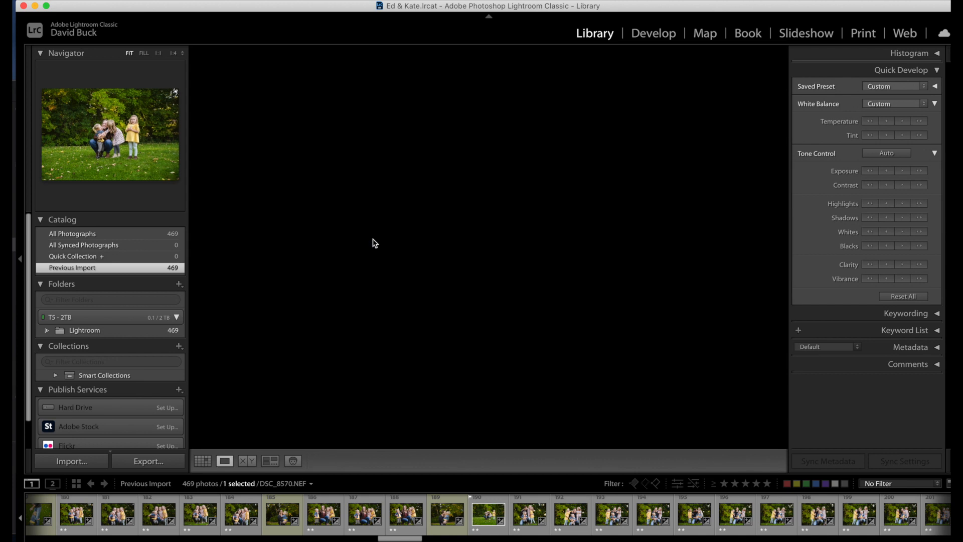
key("g")
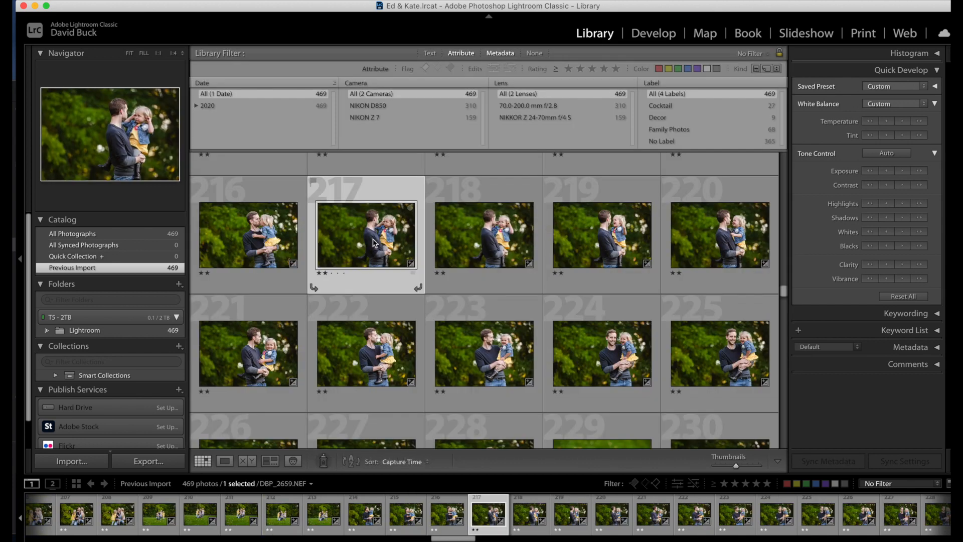
key("e")
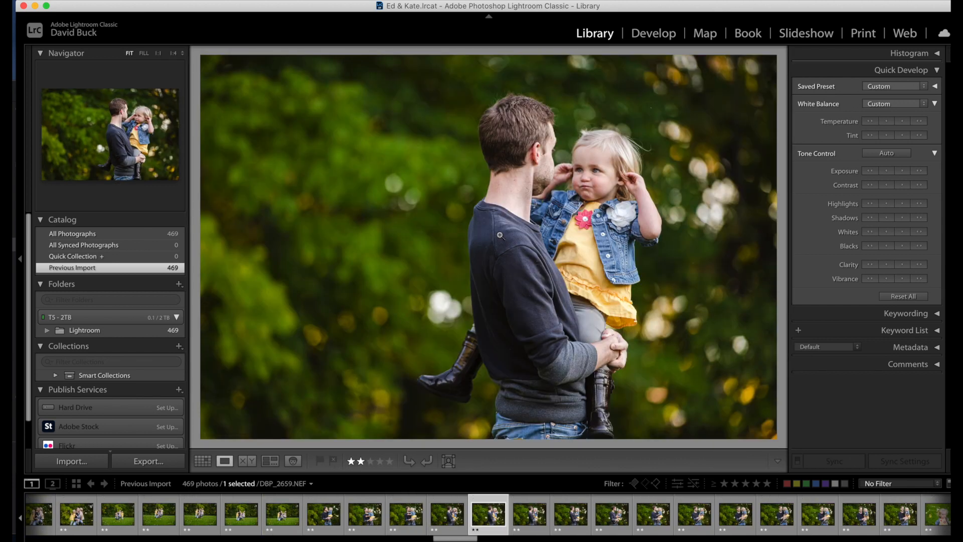
key("g")
scroll(609, 296, "down", 3)
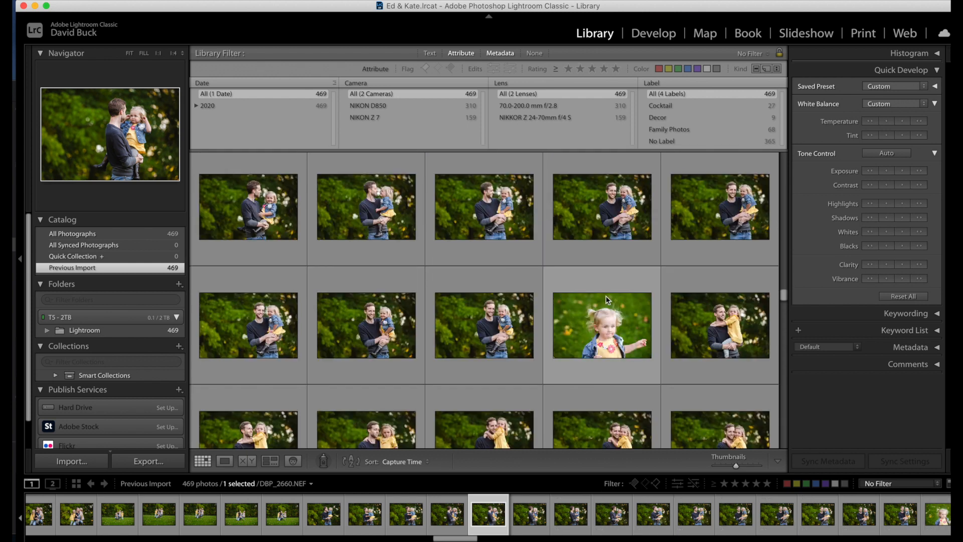
double_click(596, 298)
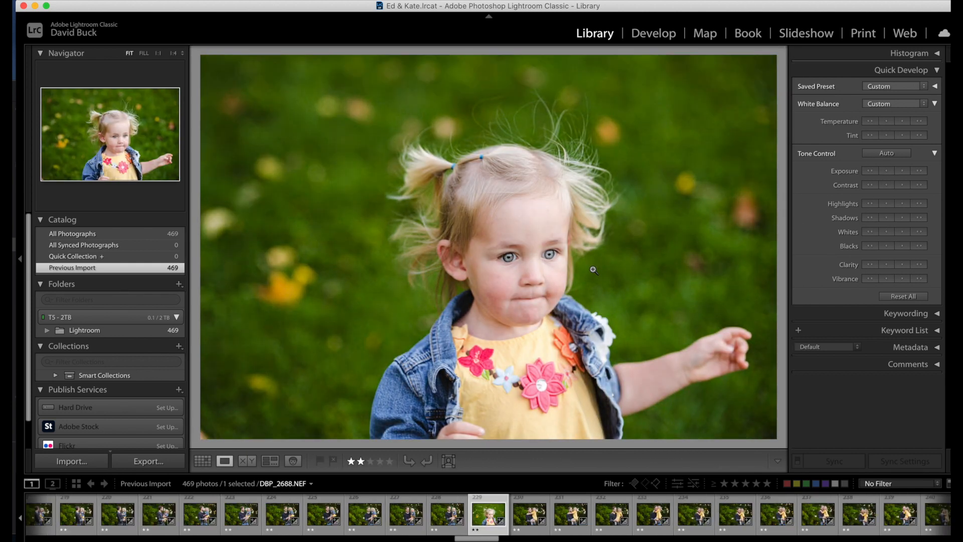
key("g")
- Flag photos 415 through 417 of the couple embracing under the trees as picks
scroll(545, 281, "down", 5)
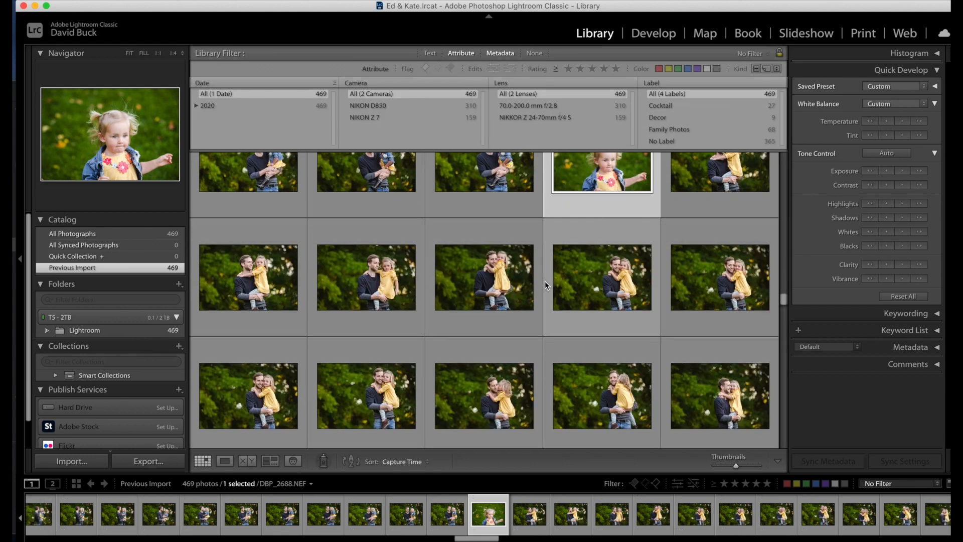
scroll(544, 281, "down", 4)
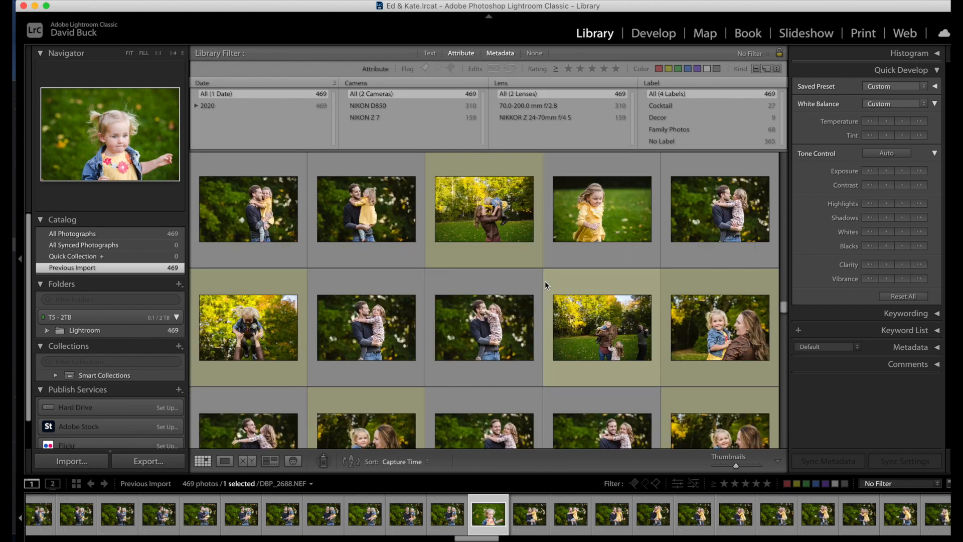
scroll(545, 285, "down", 3)
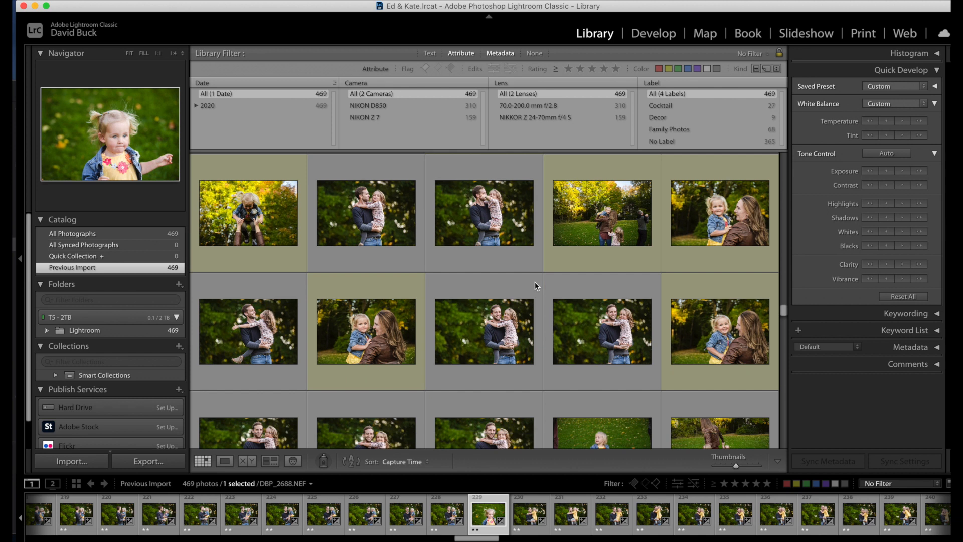
scroll(534, 282, "down", 5)
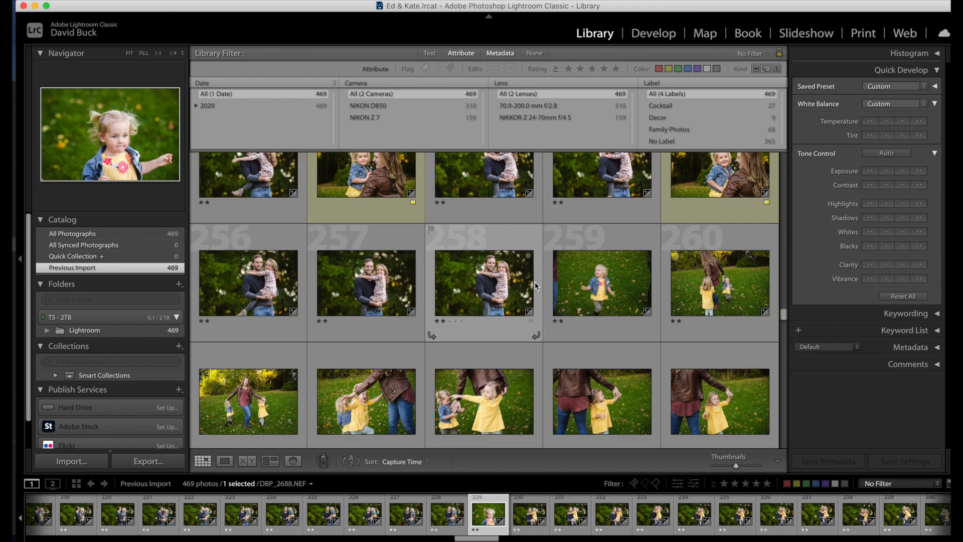
scroll(521, 283, "down", 6)
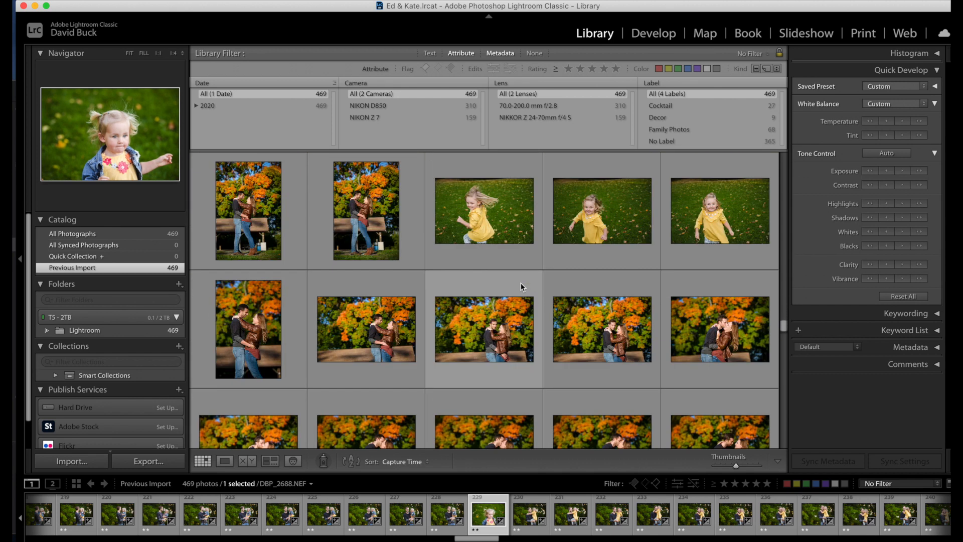
scroll(521, 286, "down", 6)
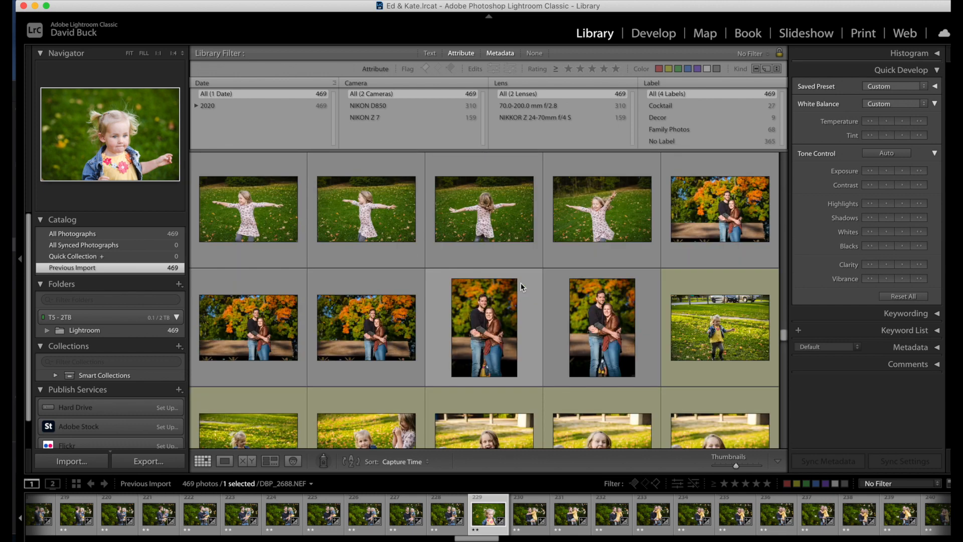
scroll(520, 286, "down", 6)
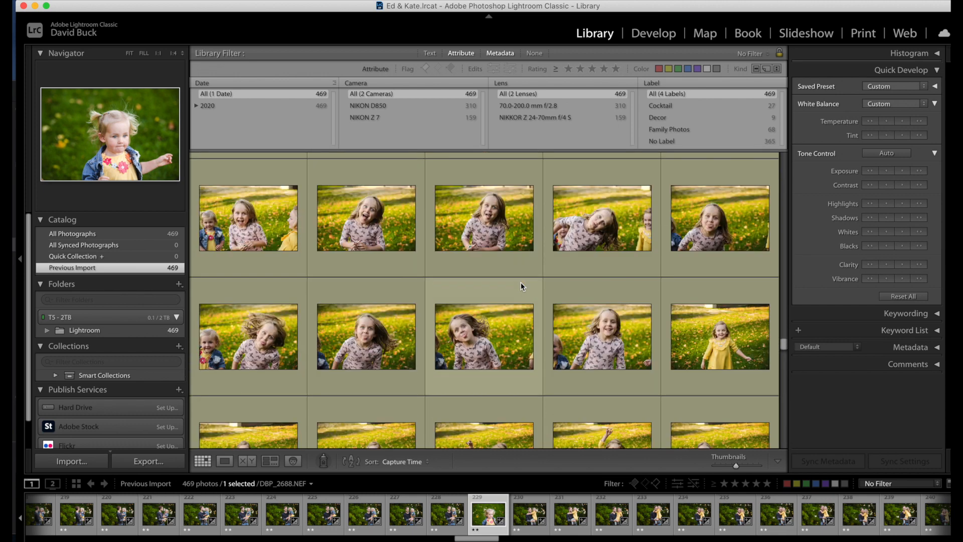
scroll(521, 287, "down", 6)
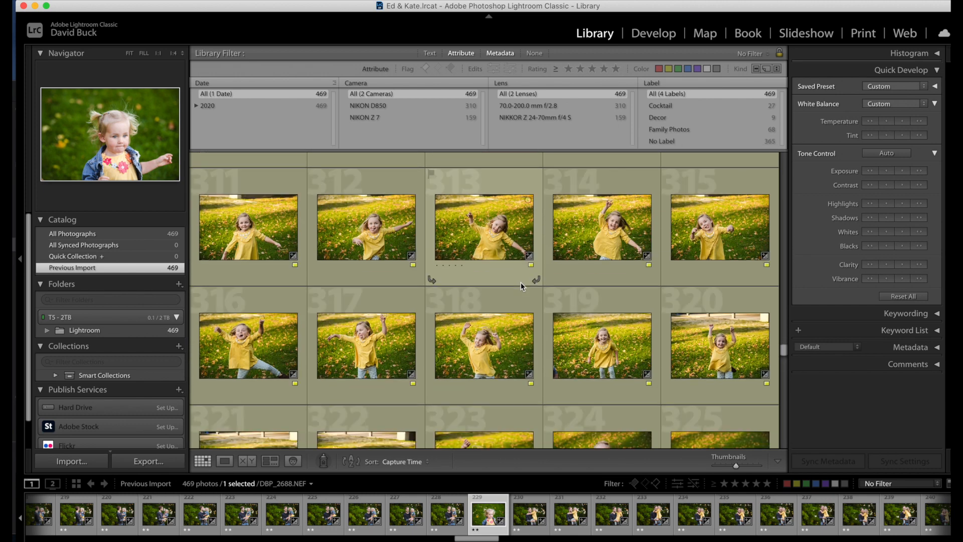
scroll(521, 286, "down", 6)
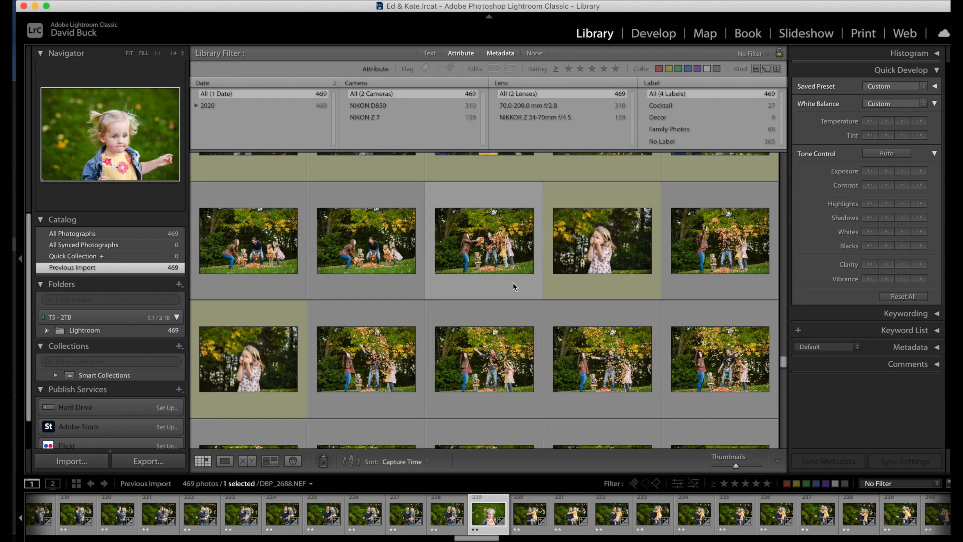
scroll(512, 284, "down", 5)
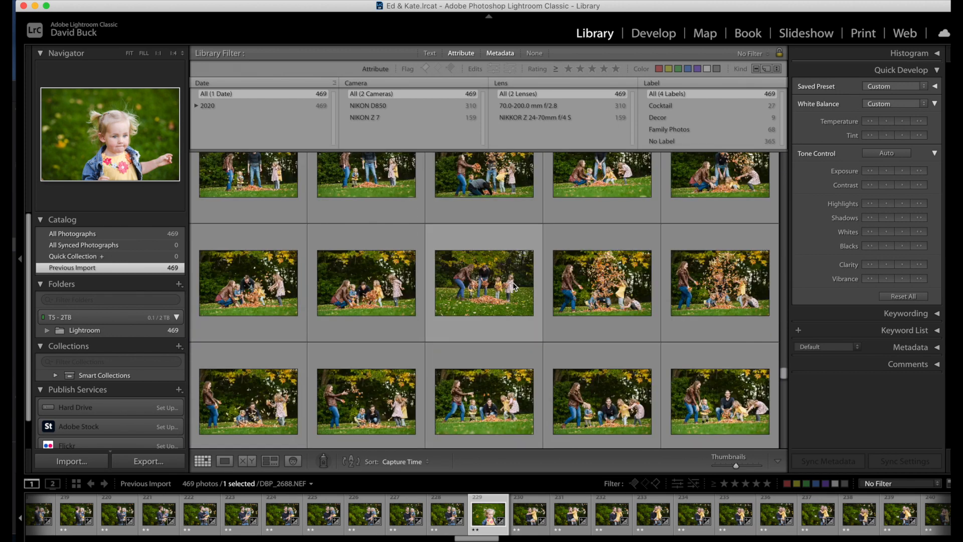
scroll(512, 281, "down", 5)
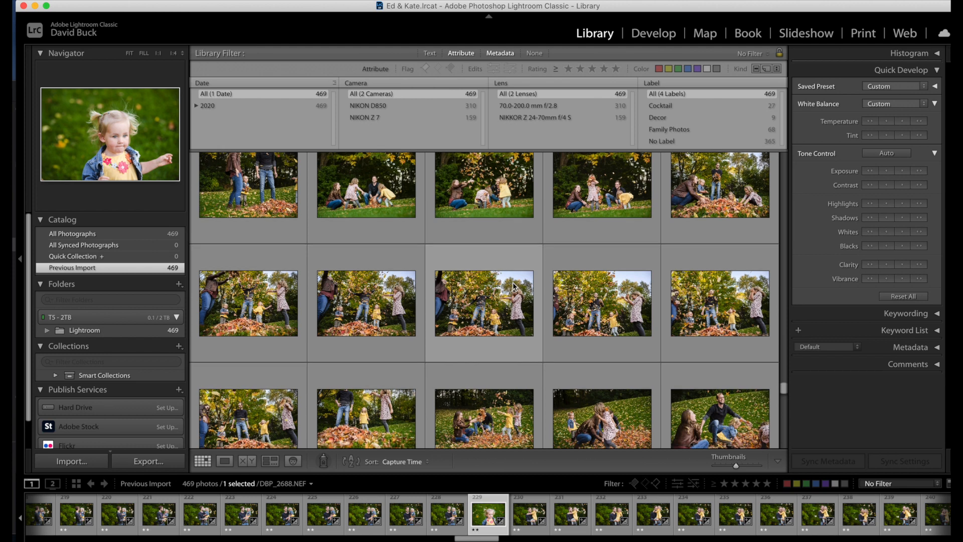
scroll(512, 284, "down", 5)
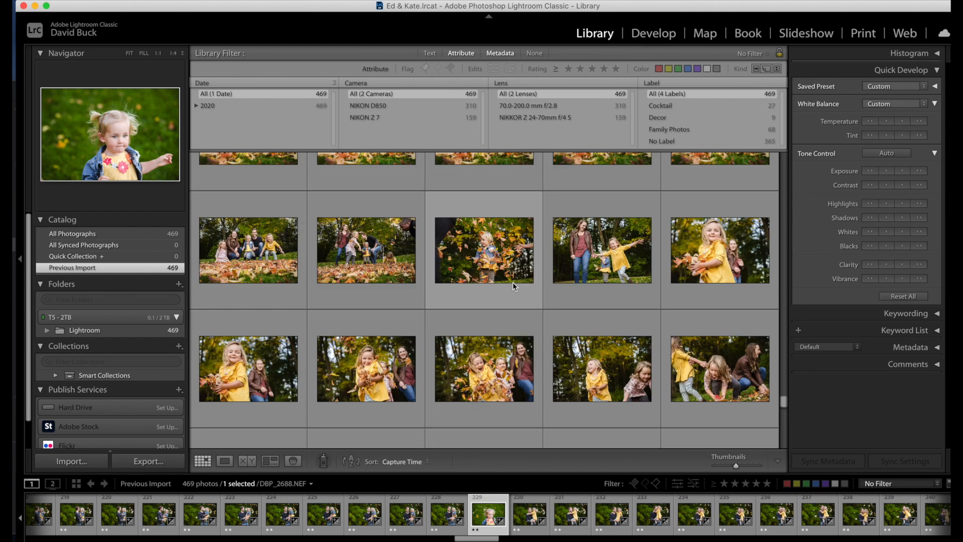
scroll(514, 286, "down", 5)
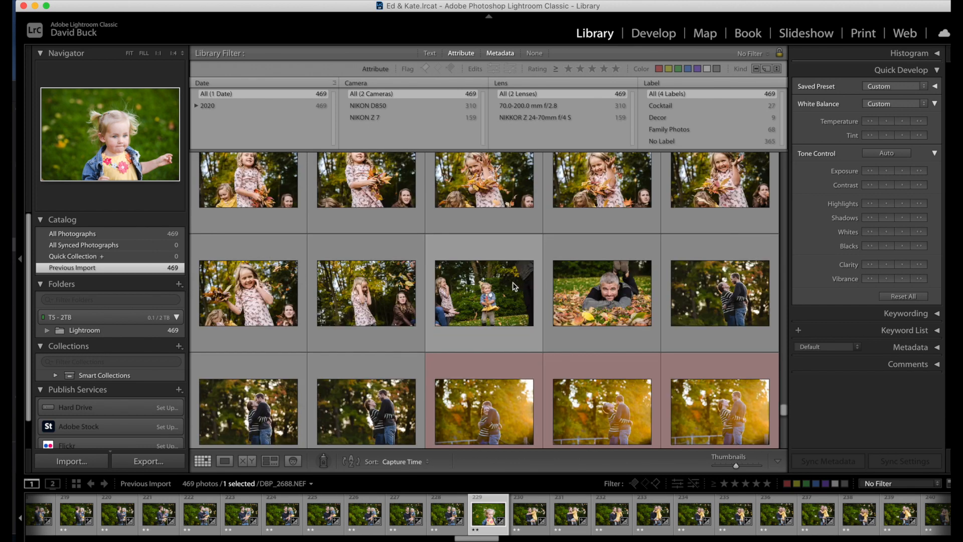
scroll(513, 284, "down", 3)
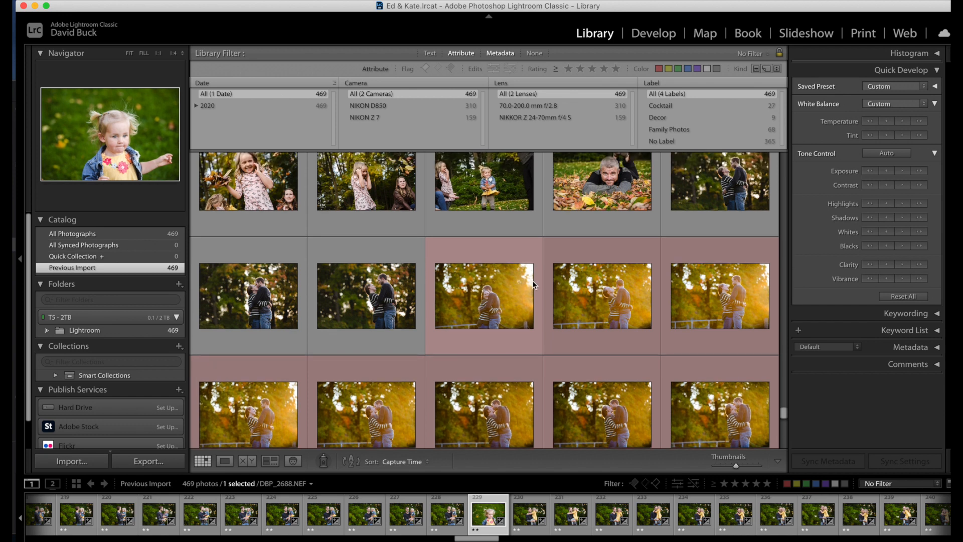
left_click(697, 198)
left_click(405, 322, "shift")
key("p")
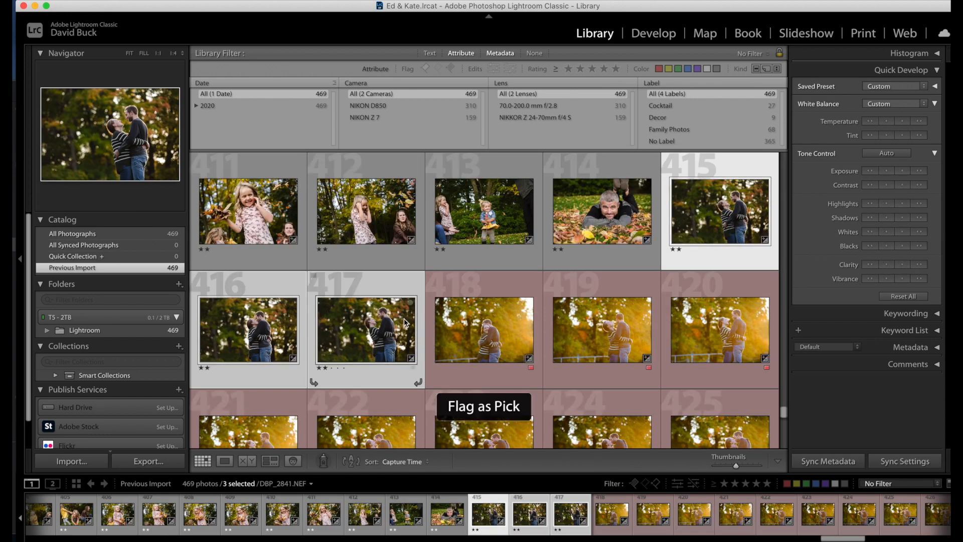
- Look through the remaining photos to the end of the session and filter the library to flagged picks only
scroll(444, 304, "down", 6)
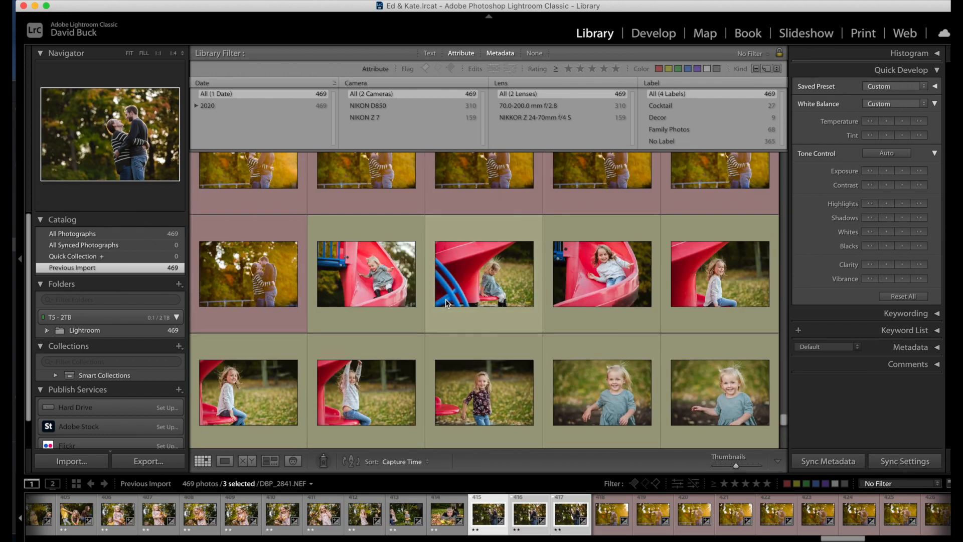
scroll(445, 299, "down", 6)
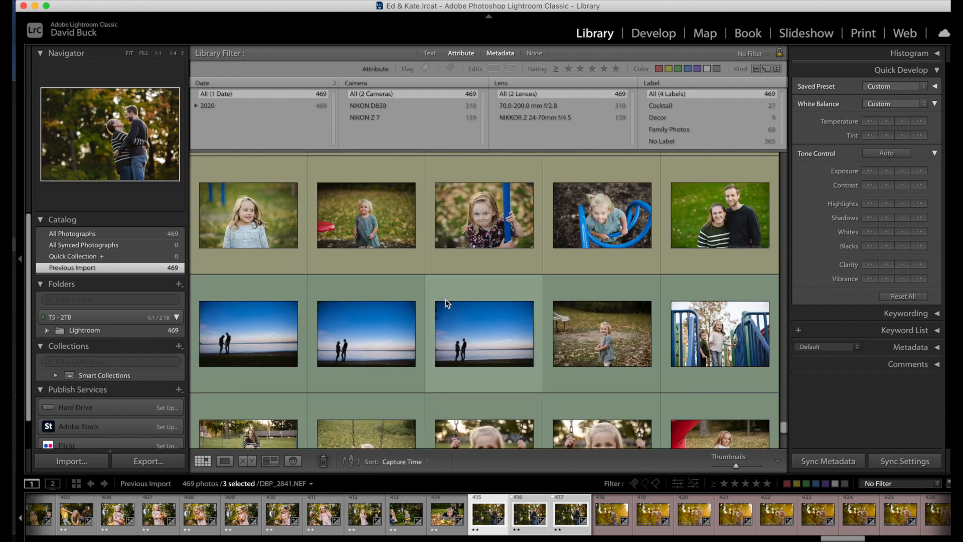
scroll(446, 299, "down", 3)
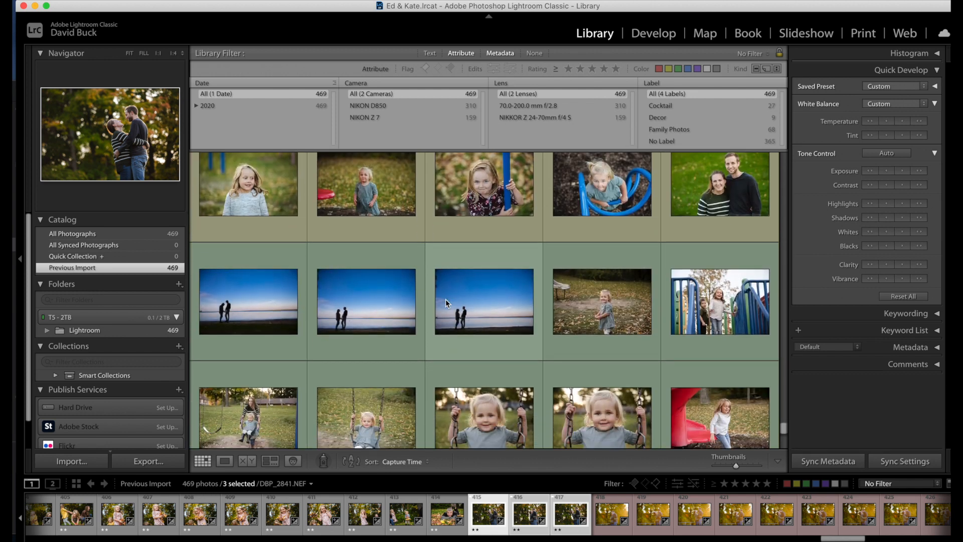
scroll(445, 298, "down", 10)
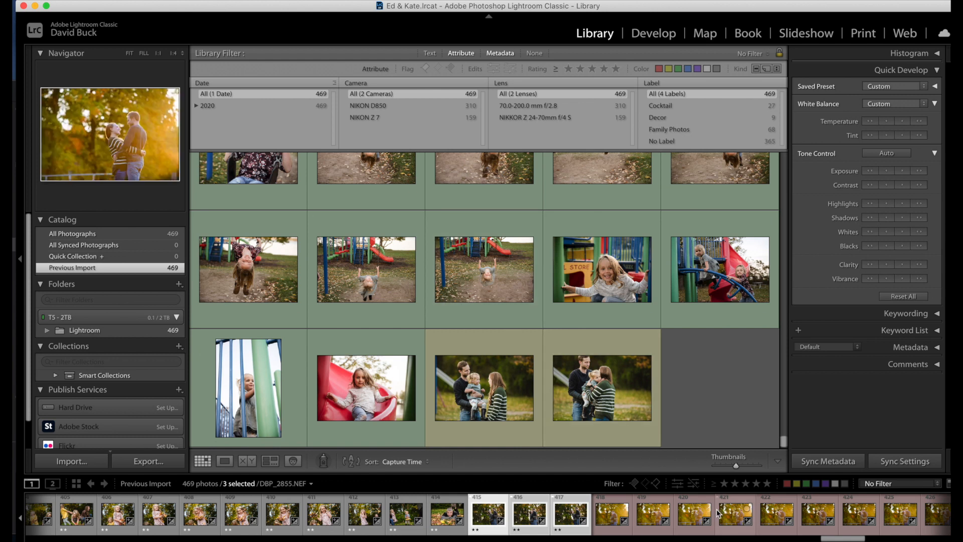
left_click(633, 484)
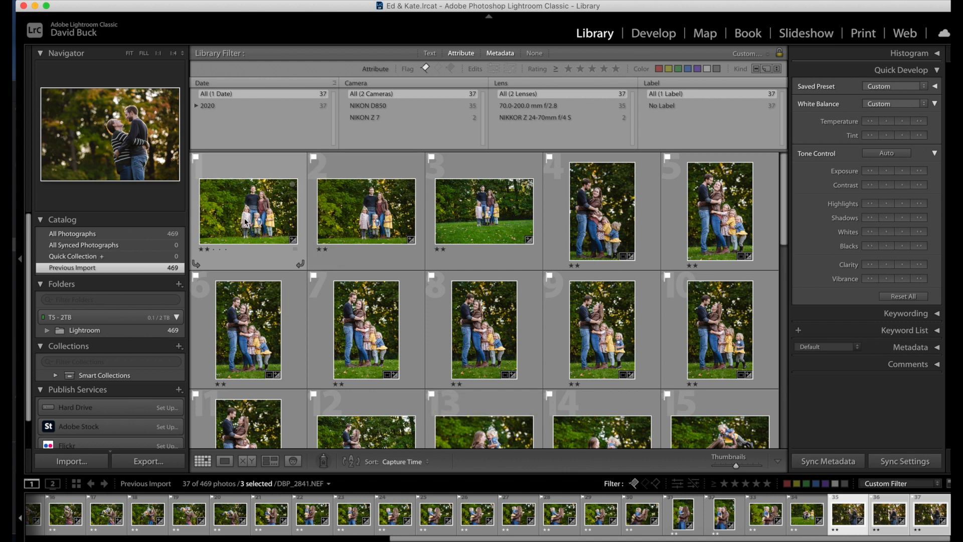
- In Develop, set the exposure of the first flagged family portrait to +0.10 and the shadows of the second to -22
double_click(245, 220)
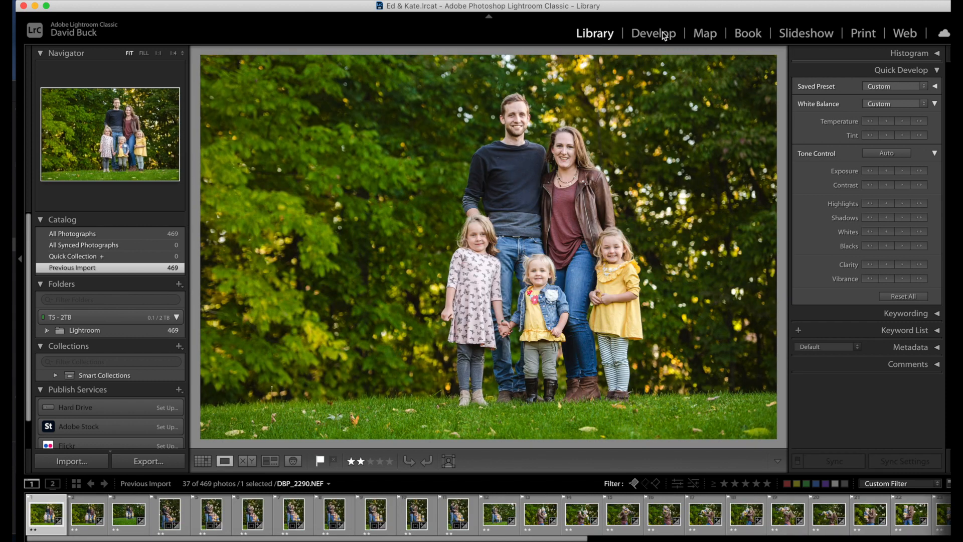
left_click(662, 34)
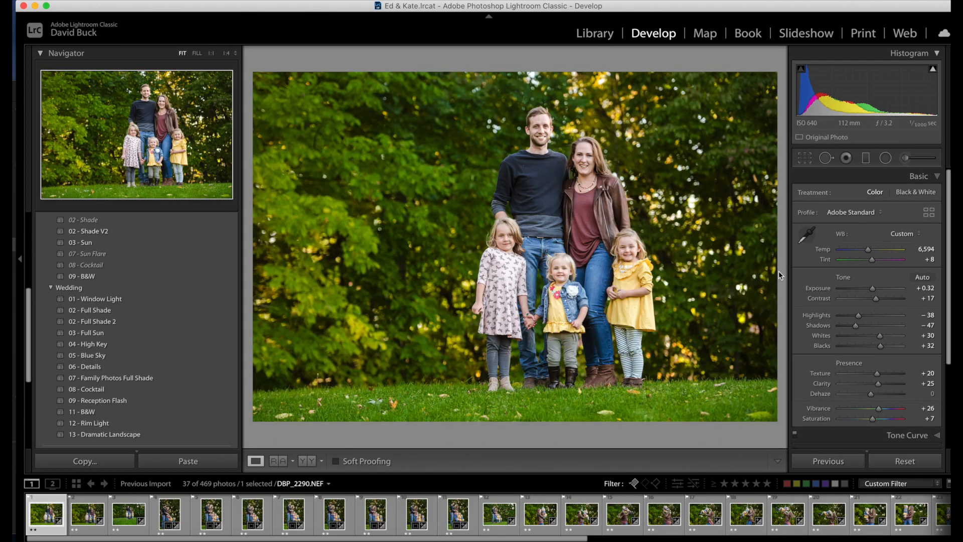
left_click_drag(873, 289, 871, 290)
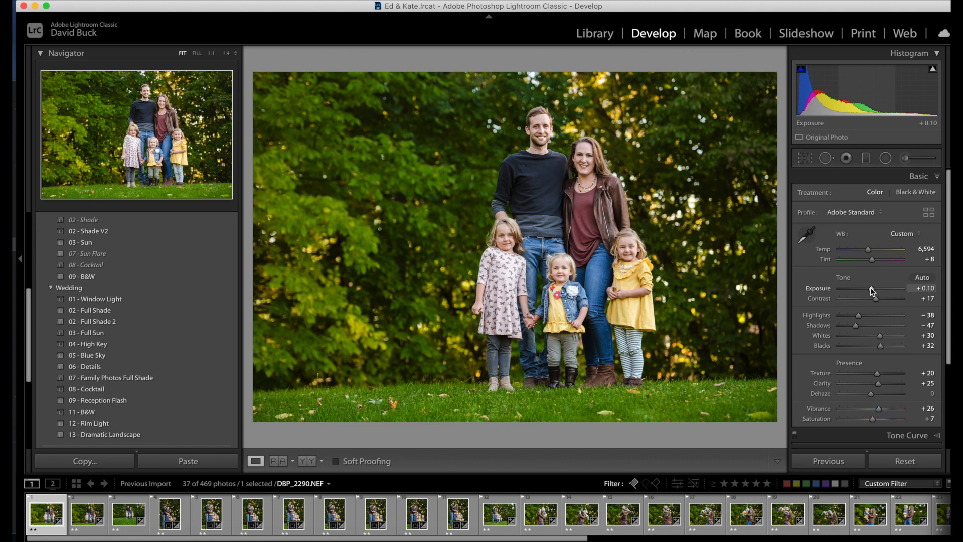
key("Right")
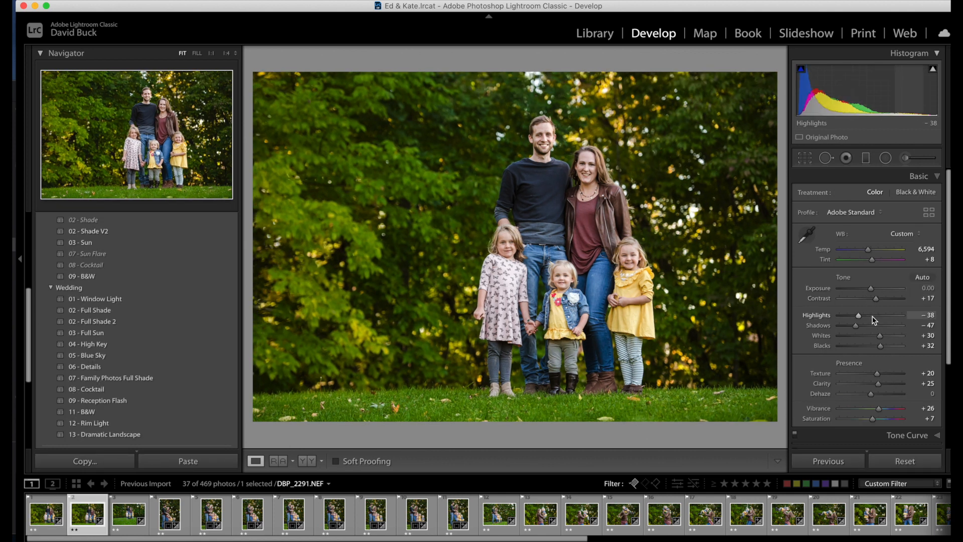
left_click_drag(859, 325, 865, 326)
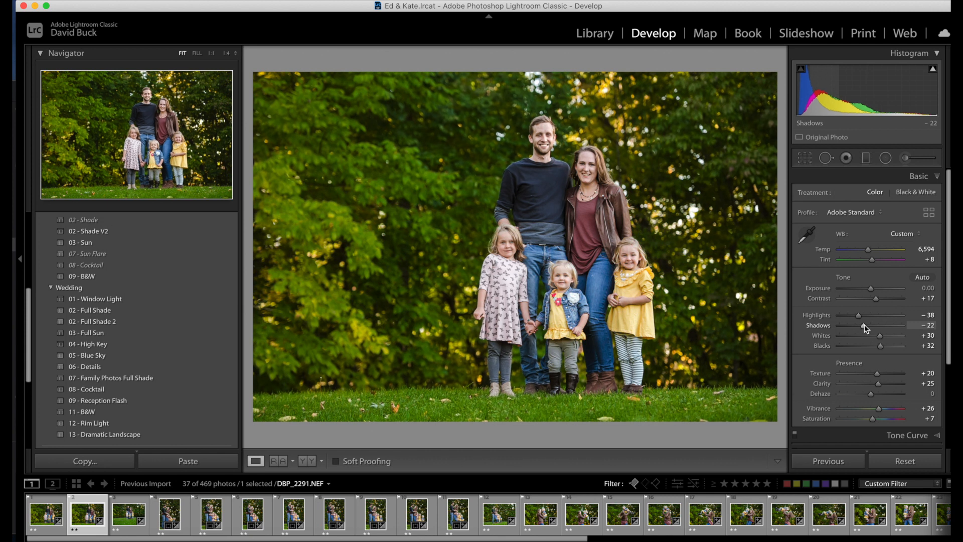
- Remove the third flagged photo, the wide family shot DSC_8532.NEF, from the catalog
key("Right")
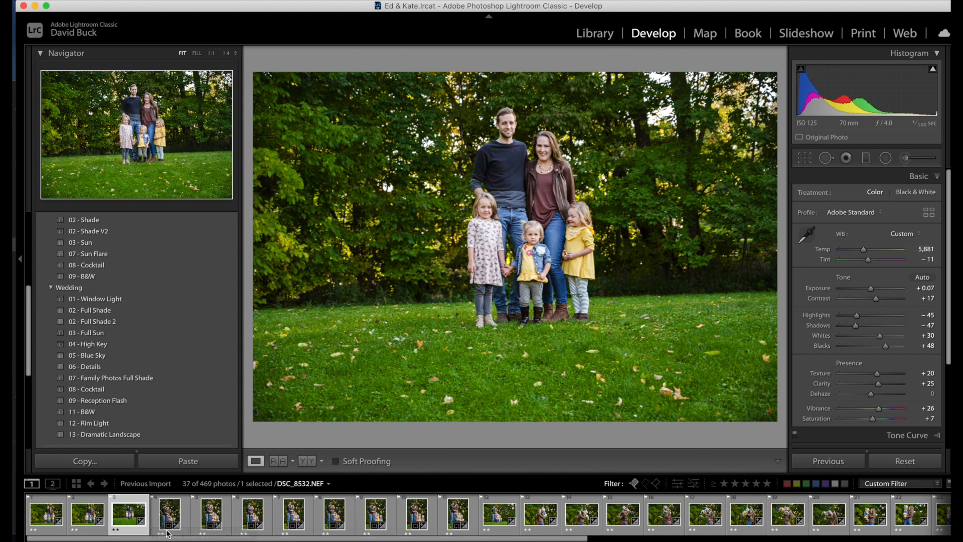
right_click(129, 519)
left_click(158, 524)
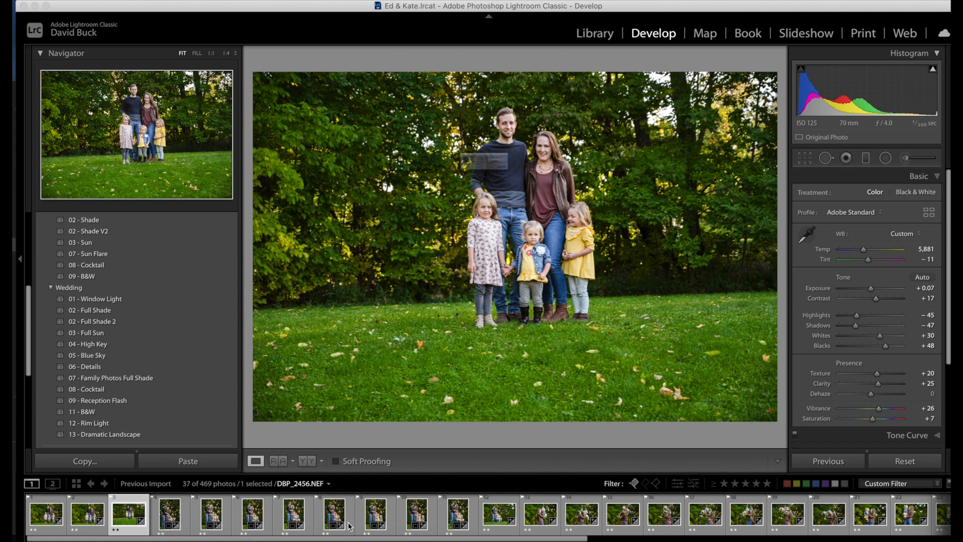
left_click(596, 193)
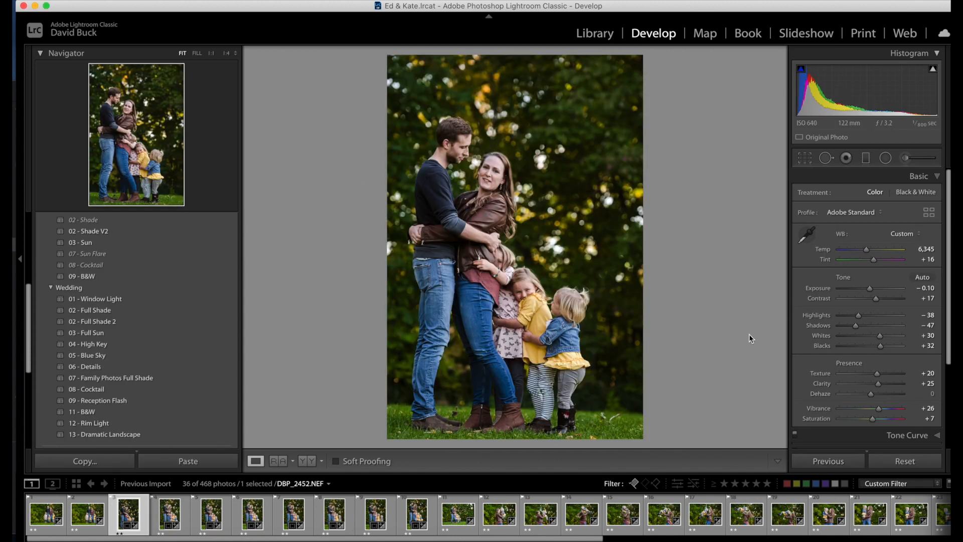
- On the third photo, the vertical family hug, set shadows to +6, contrast to +10 and temperature to 6,610
key("Right")
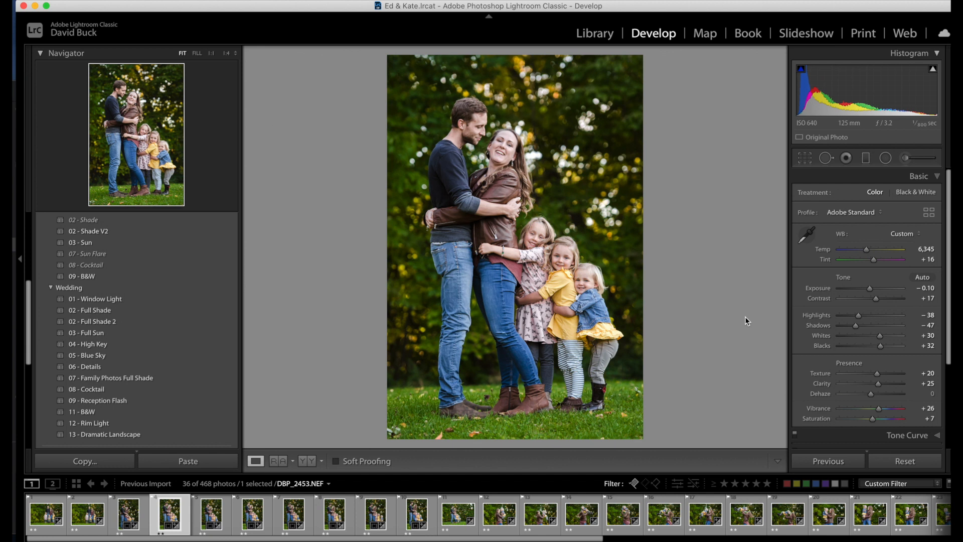
key("Left")
left_click_drag(855, 326, 870, 326)
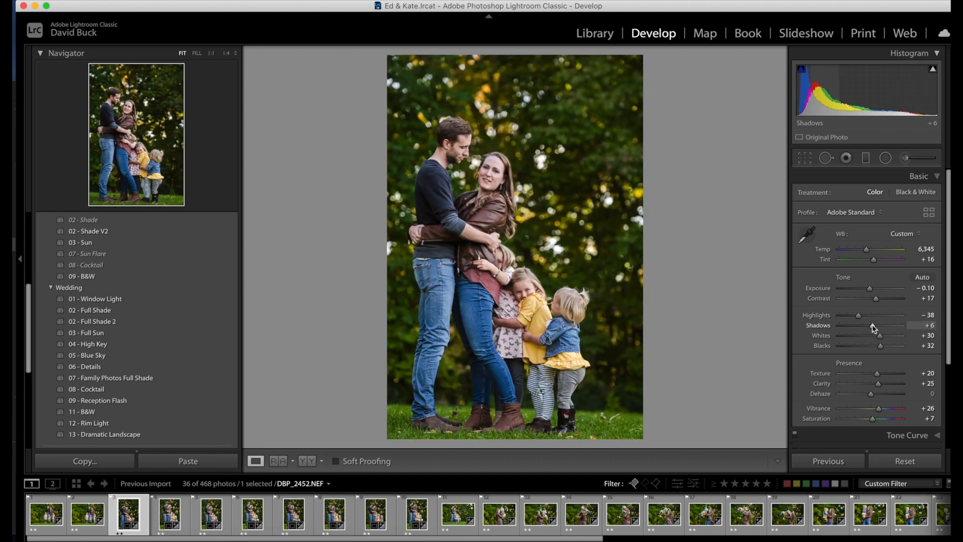
left_click_drag(875, 301, 874, 301)
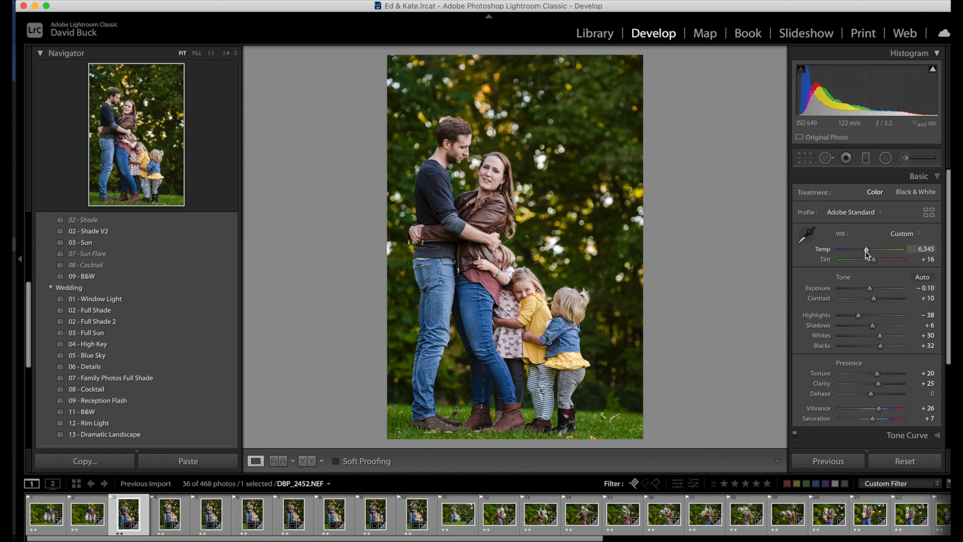
left_click_drag(865, 251, 869, 254)
- Select photos 3 through 10 and synchronize all develop settings from the third photo to them
left_click(420, 514, "shift")
key("super+shift+s")
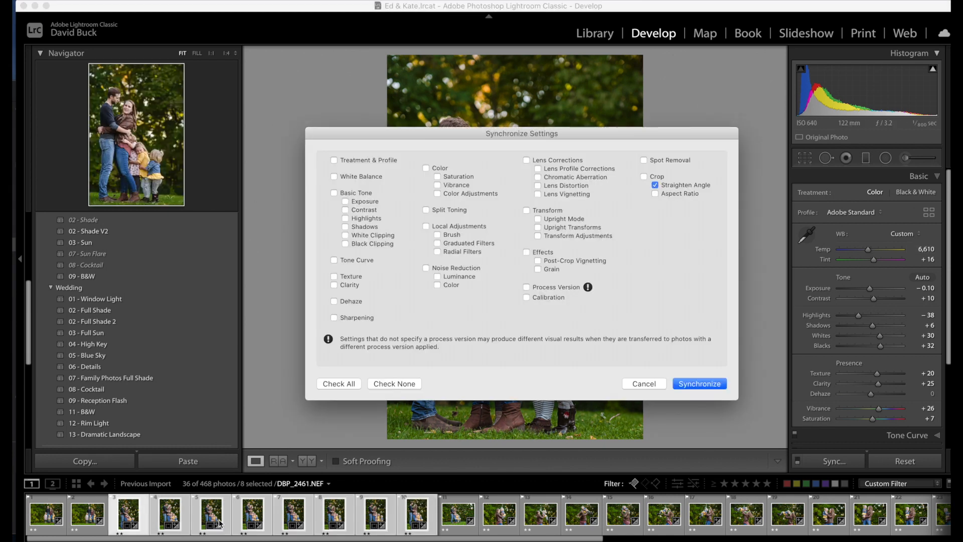
left_click(343, 385)
key("Return")
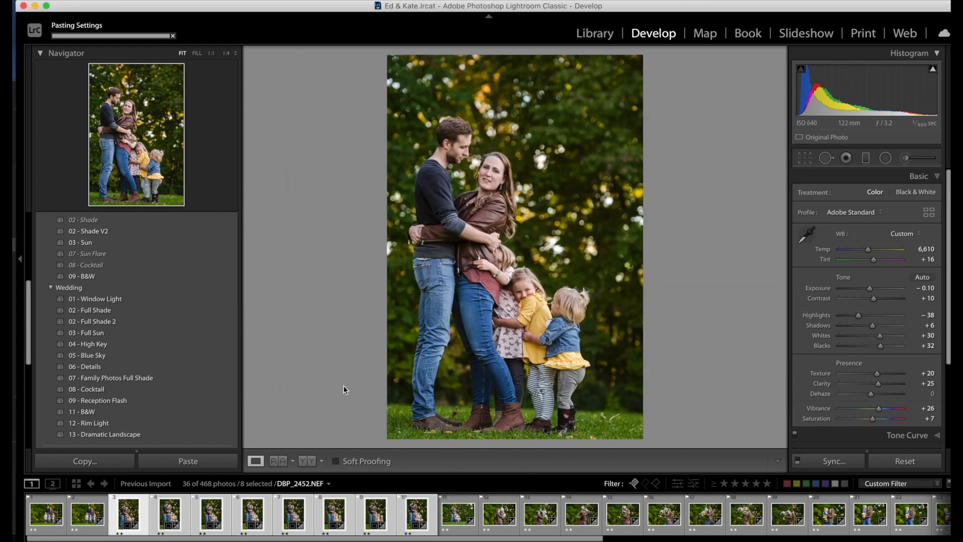
- Synchronize the settings of photo 10 to photo 11, the wide family hug
left_click(437, 509)
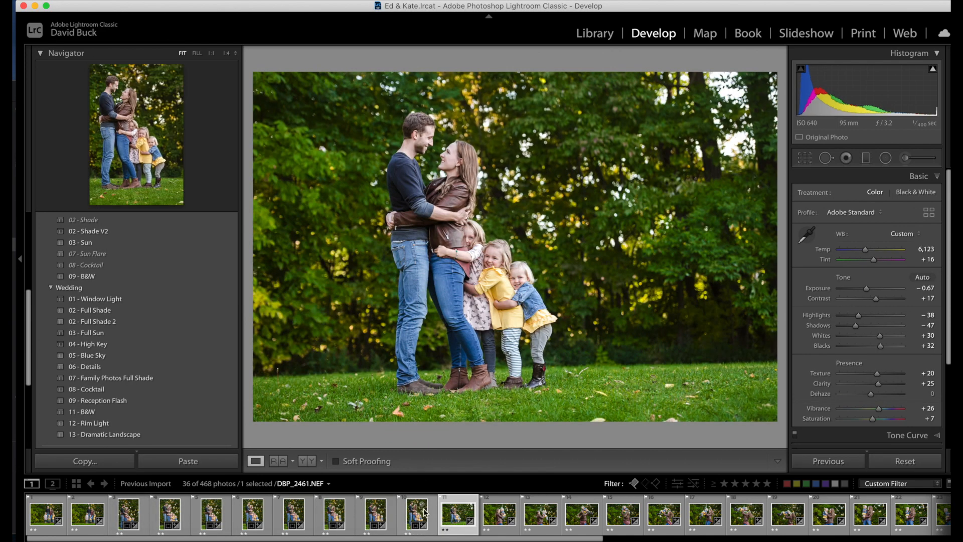
left_click(425, 512)
left_click(451, 518, "super")
key("super+shift+s")
key("Return")
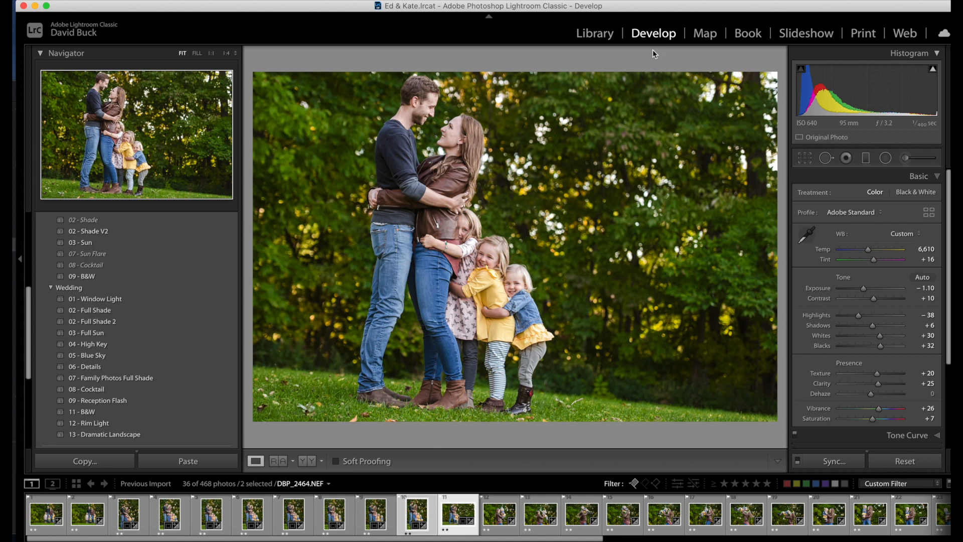
- Loosen the crop of photo 11, the wide family hug, and straighten it to an angle of 1.39
left_click(803, 163)
left_click_drag(760, 114, 755, 87)
left_click_drag(278, 404, 259, 418)
left_click_drag(773, 73, 778, 75)
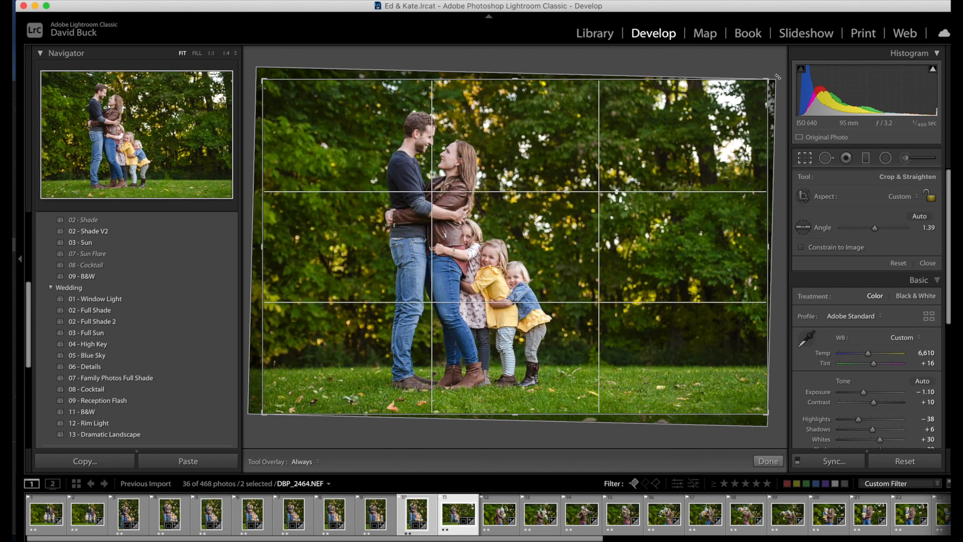
key("Return")
- Fine-tune the exposure of photo 11, set the exposure of photo 10 to -0.25, and compare it with photo 9
left_click_drag(863, 288, 862, 289)
left_click(416, 514)
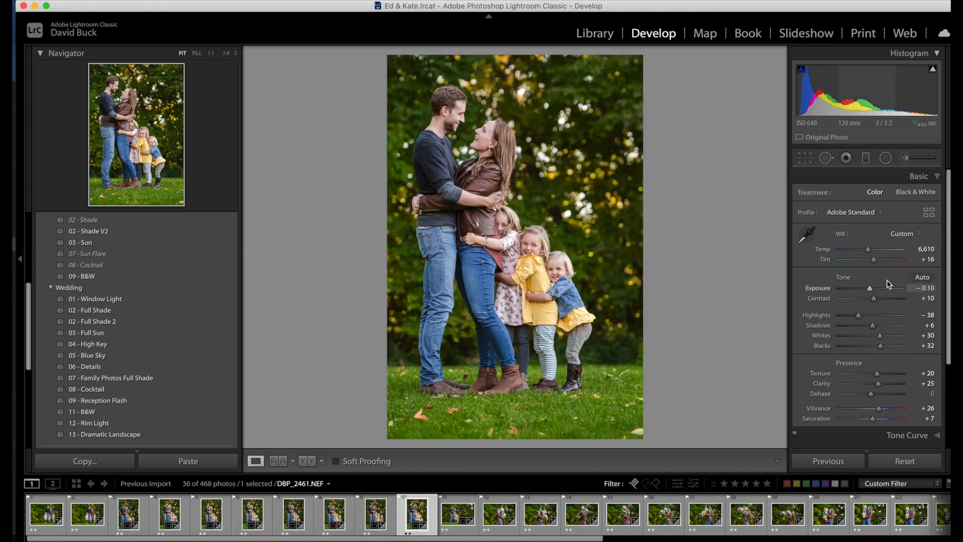
left_click_drag(868, 285, 870, 290)
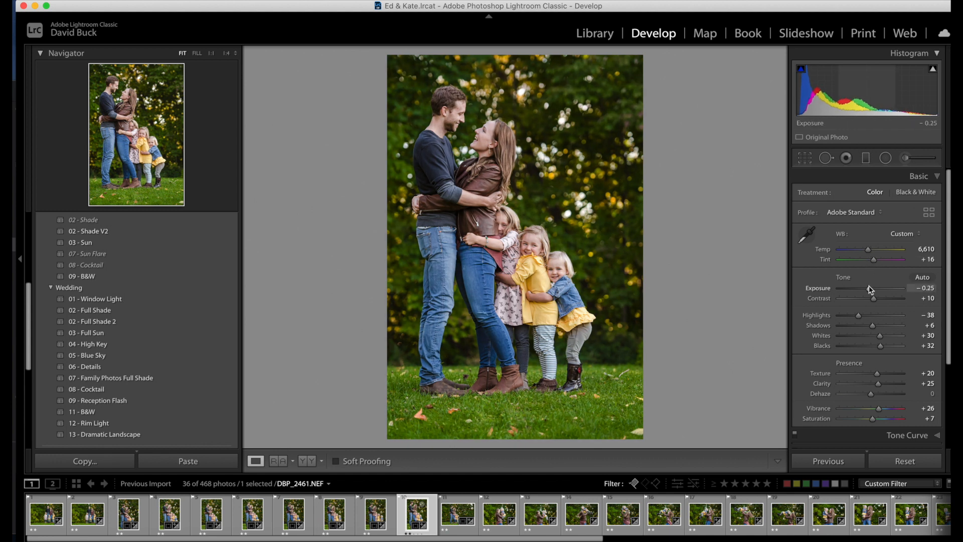
left_click(375, 513)
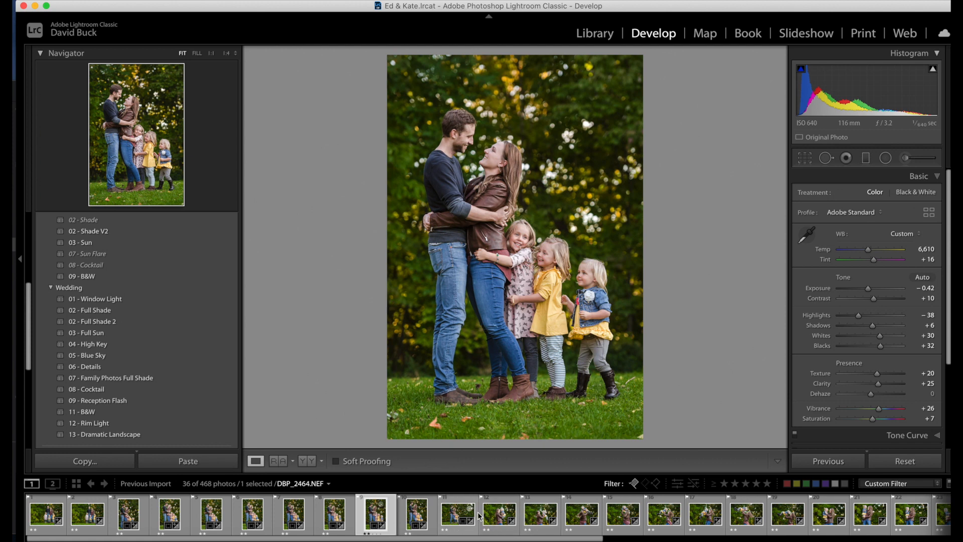
- On photo 12 of the mother lifting the toddler, set the temperature to 6,697 and the exposure to -0.70
left_click(501, 521)
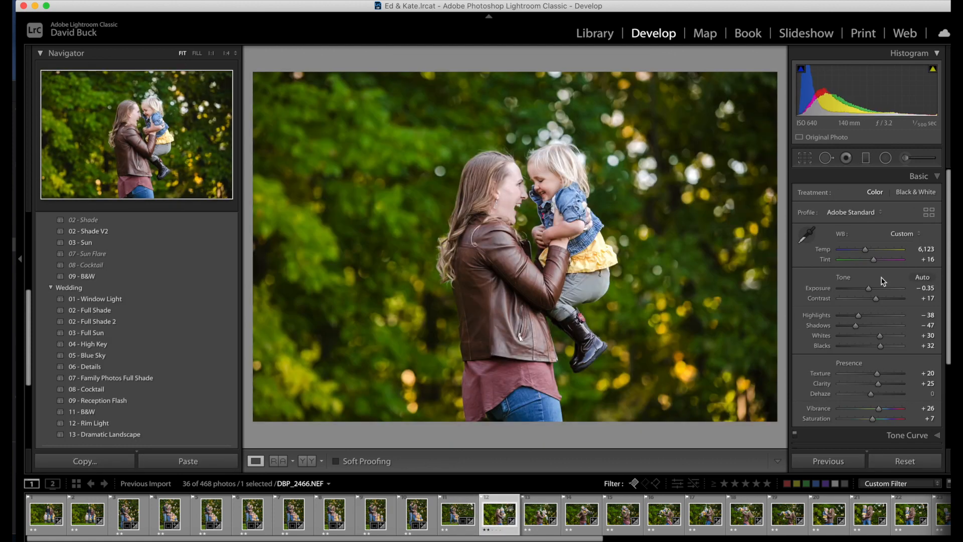
left_click_drag(865, 249, 867, 249)
left_click_drag(868, 291, 867, 289)
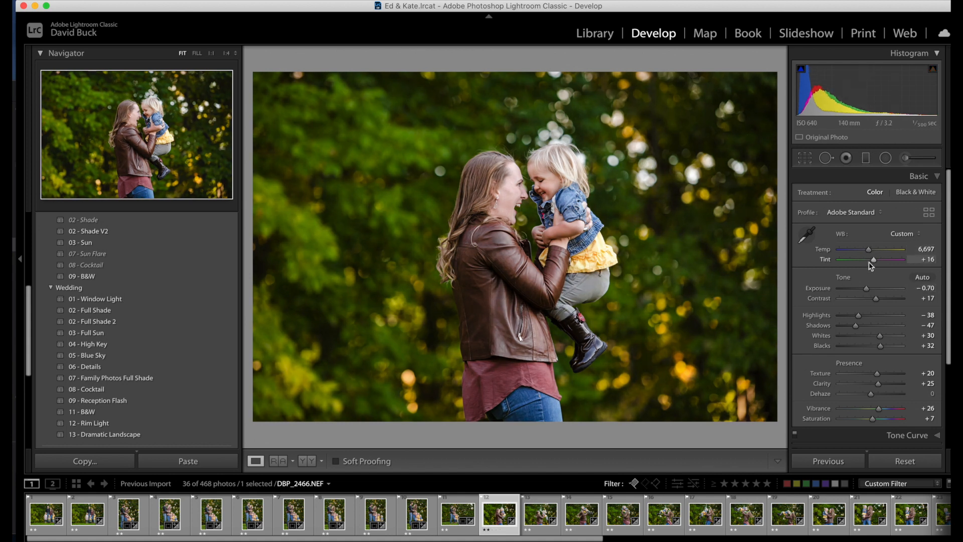
- In the Library grid, select photos 12 through 25 and match their total exposures to photo 12
key("e")
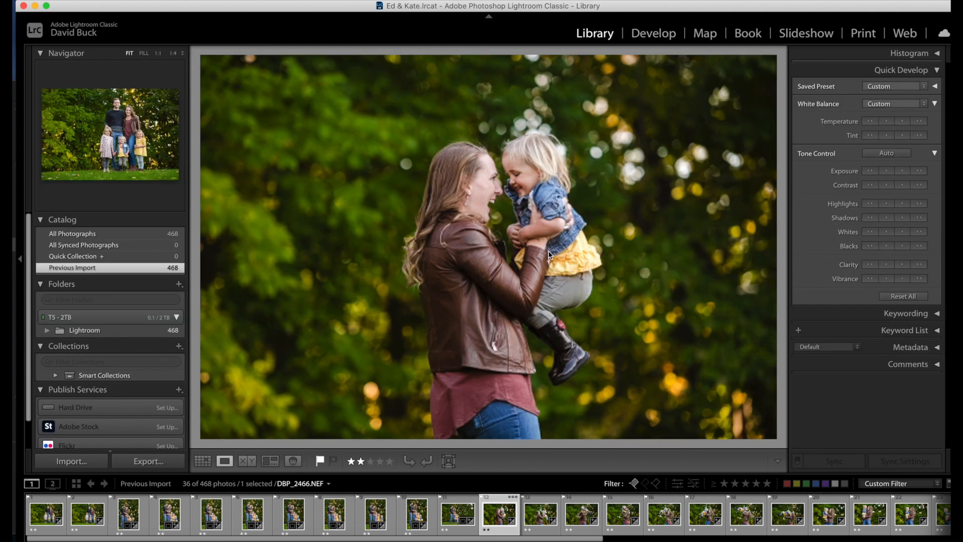
key("g")
scroll(530, 248, "down", 3)
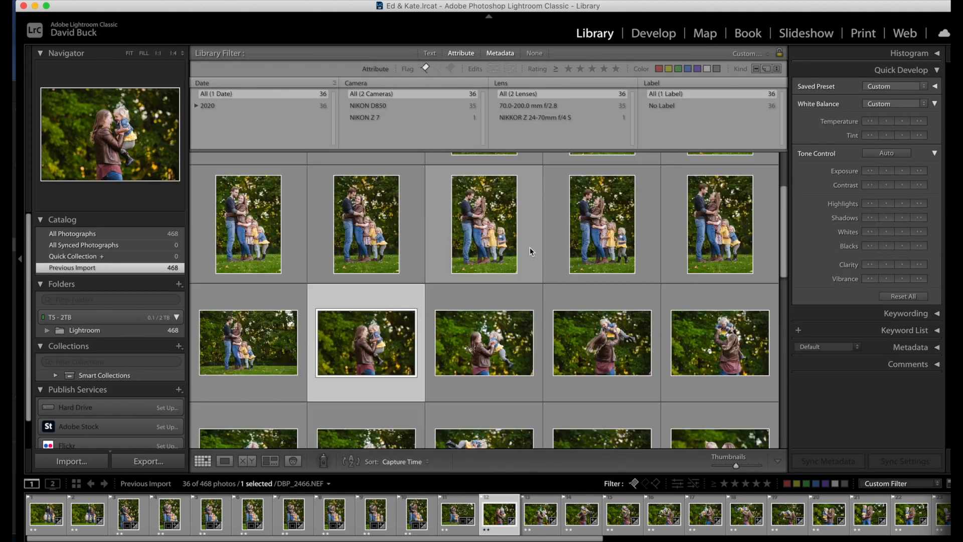
scroll(599, 326, "down", 1)
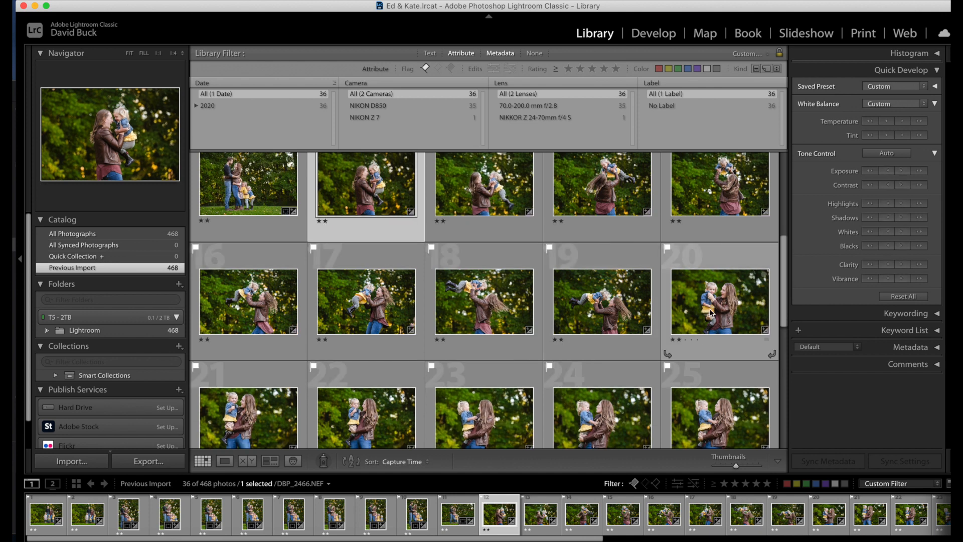
key("super+a")
key("alt+shift+super+m")
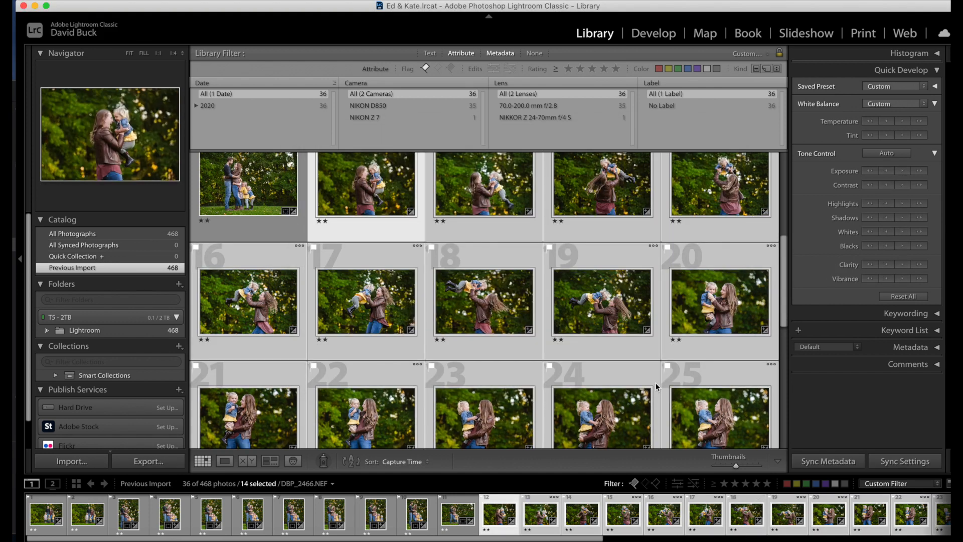
- Synchronize the settings of photo 25 to the remaining mother-and-toddler photos, 26 through 32
scroll(658, 380, "down", 2)
left_click(704, 351)
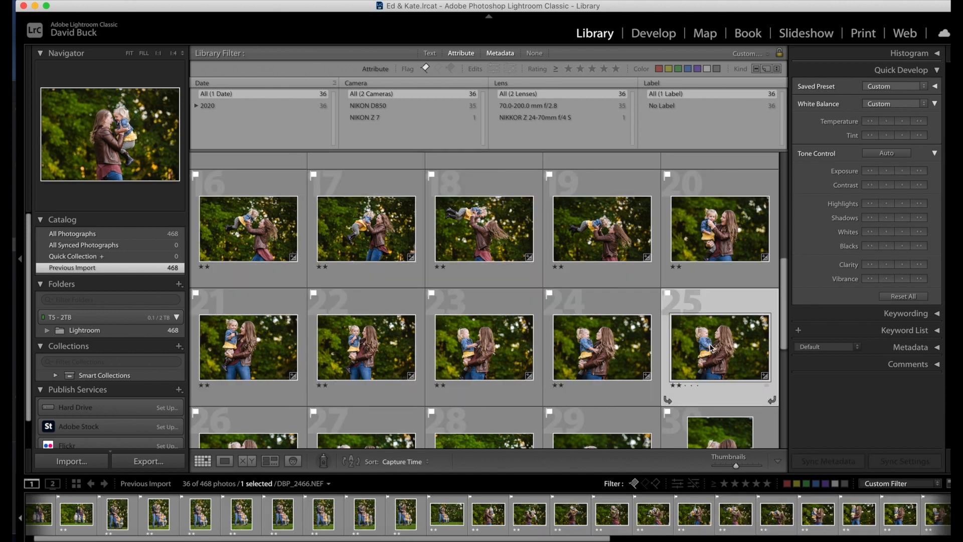
scroll(707, 347, "down", 3)
scroll(707, 347, "down", 3)
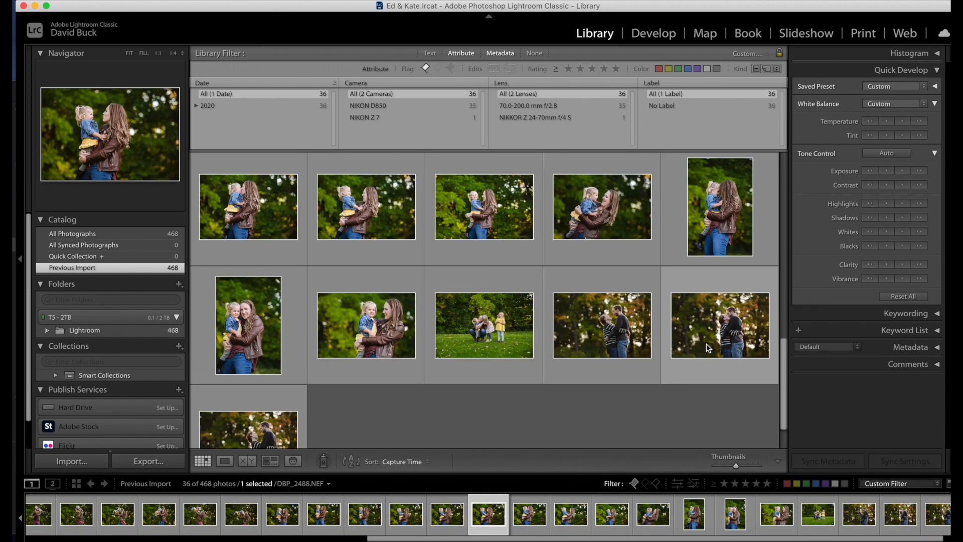
left_click(388, 320, "shift")
key("super+shift+s")
key("Return")
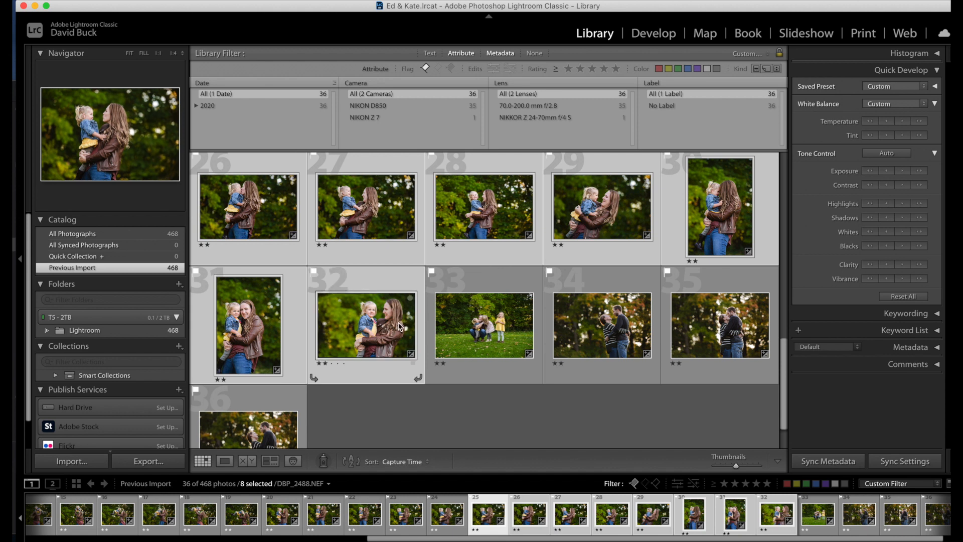
- Synchronize all settings of photo 32 to photo 33, the mother crouching with the girls on the lawn
left_click(469, 327)
left_click(393, 326)
left_click(507, 326, "shift")
key("super+shift+s")
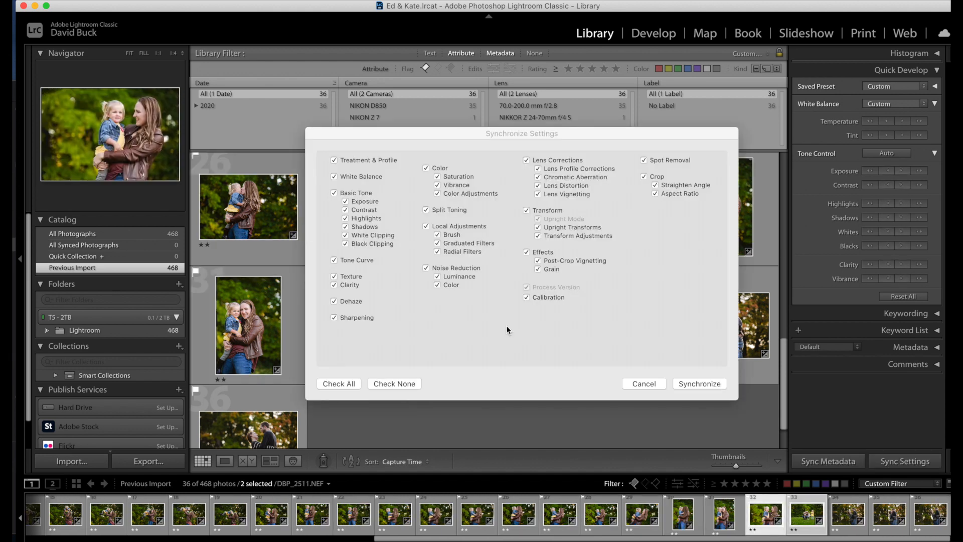
key("Return")
- View photo 33 enlarged in the Library and lower its exposure by one small Quick Develop increment
left_click(495, 326)
double_click(494, 326)
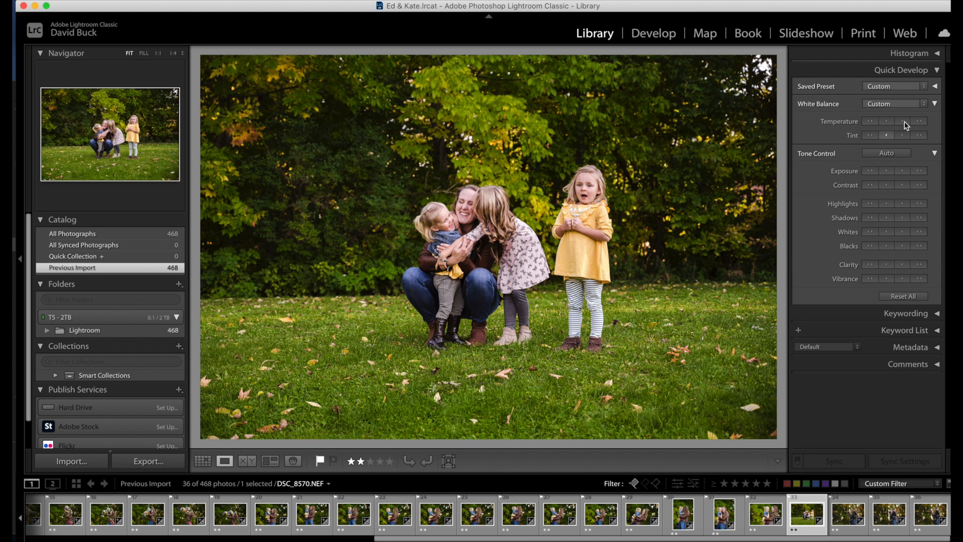
left_click(887, 171)
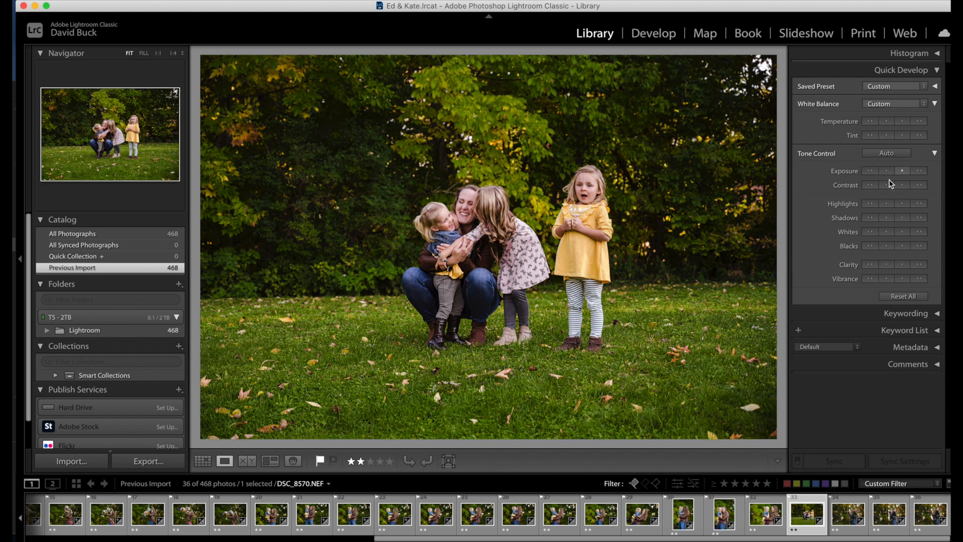
key("g")
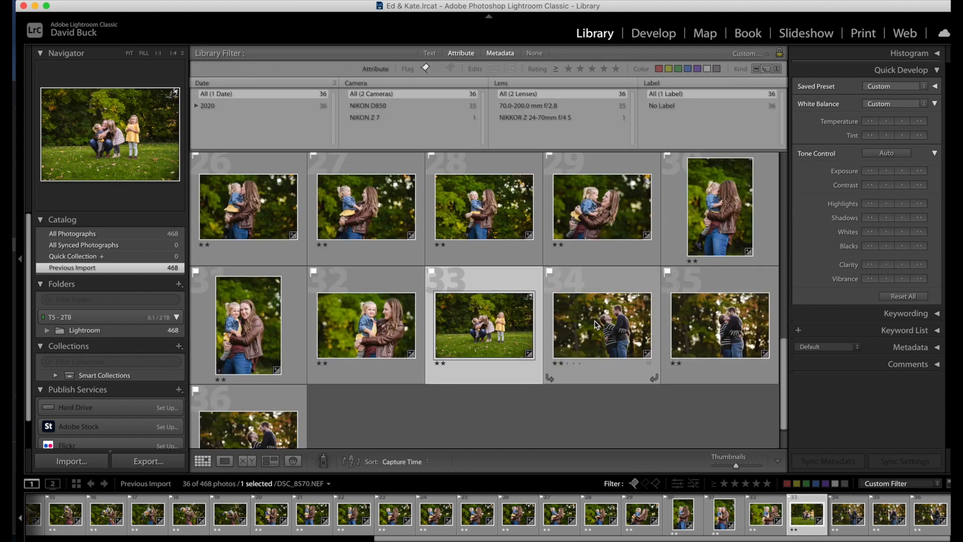
- In Develop, set the temperature of photo 34, the embracing couple, to 7,370 and its exposure to -0.85
left_click(608, 315)
key("d")
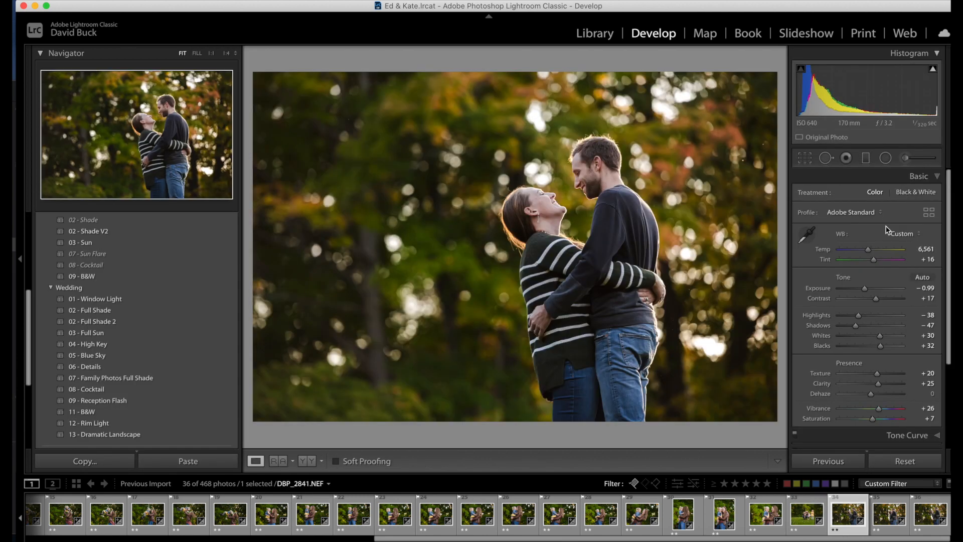
left_click_drag(871, 250, 872, 251)
left_click_drag(865, 287, 863, 288)
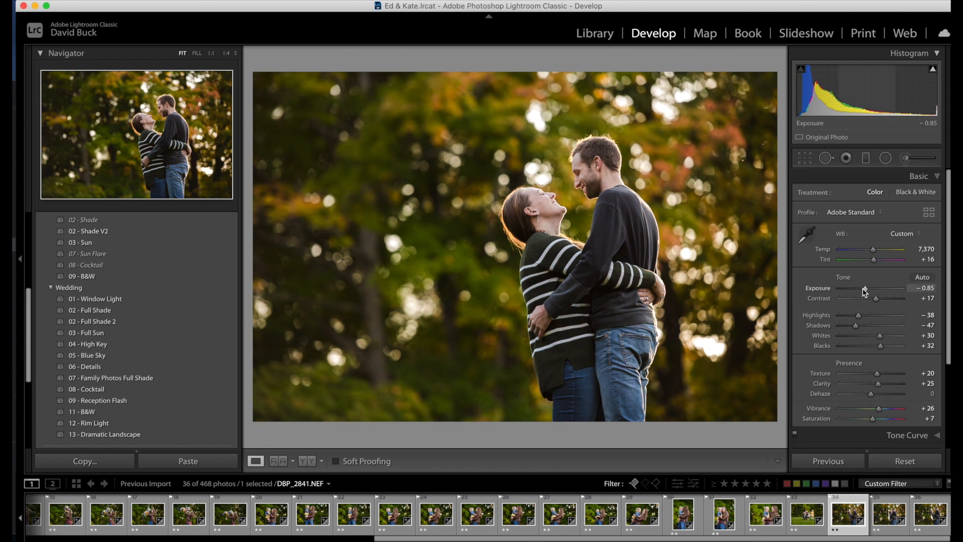
left_click(923, 514, "shift")
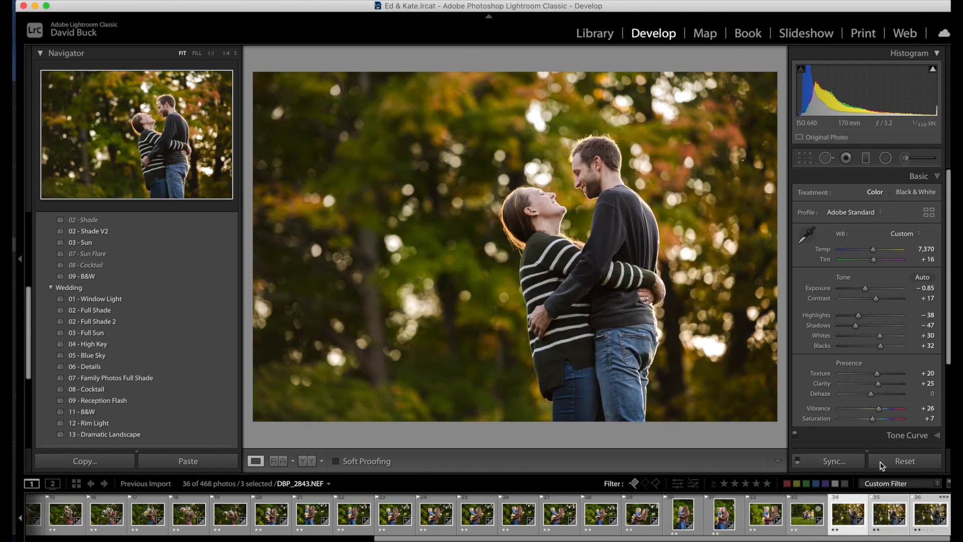
key("super+d")
- Return to the Library grid, enlarge the thumbnails and look over the flagged photos back to the first one
left_click(601, 34)
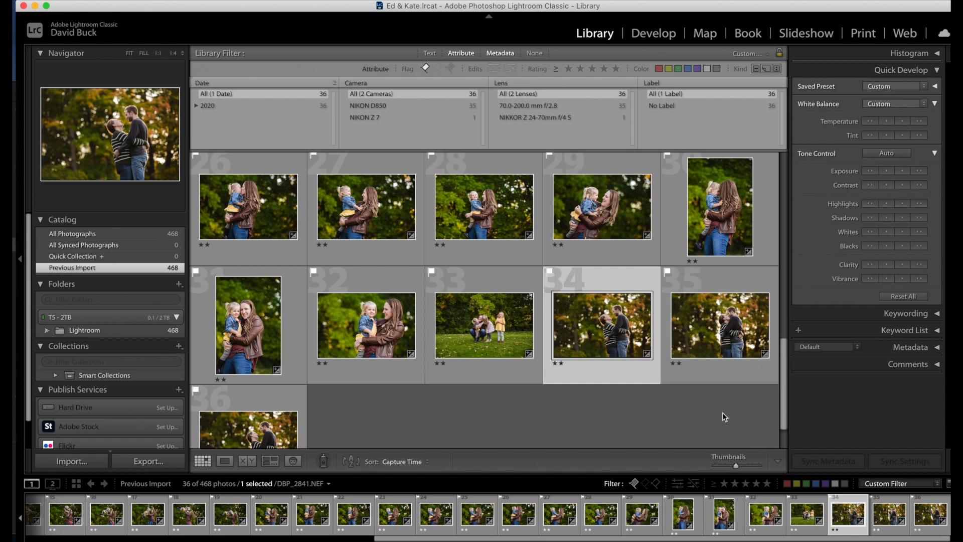
left_click_drag(740, 472, 744, 470)
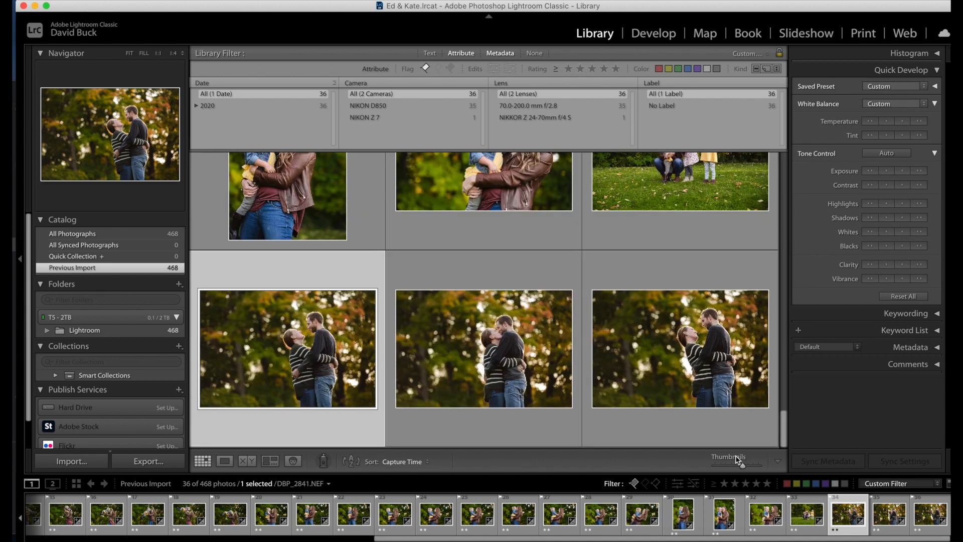
scroll(481, 300, "up", 15)
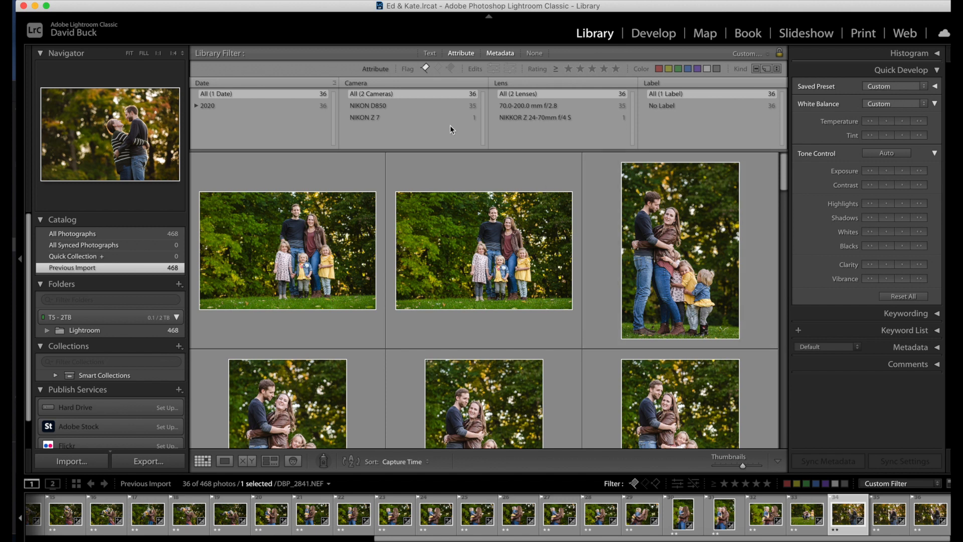
- Remove the pick flags from all the filtered photos and turn off the flag filter
key("super+a")
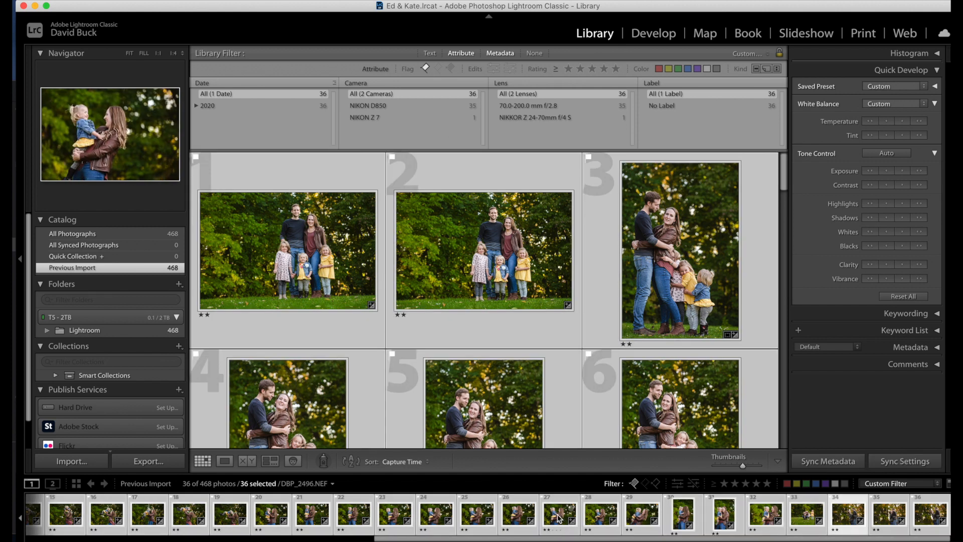
key("u")
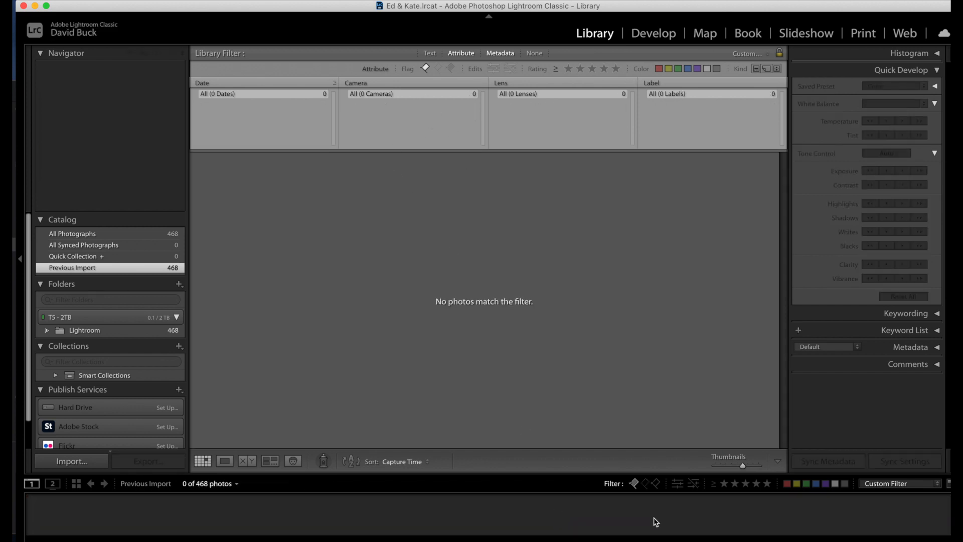
left_click(634, 484)
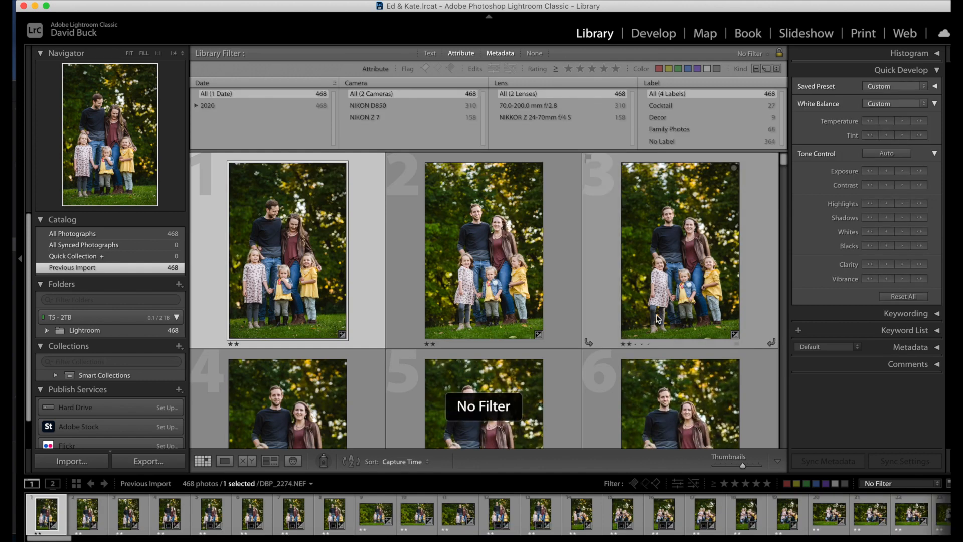
- Open the third photo of the full set, DBP_2277.NEF, in Develop and straighten its crop to an angle of 2.22
left_click(672, 303)
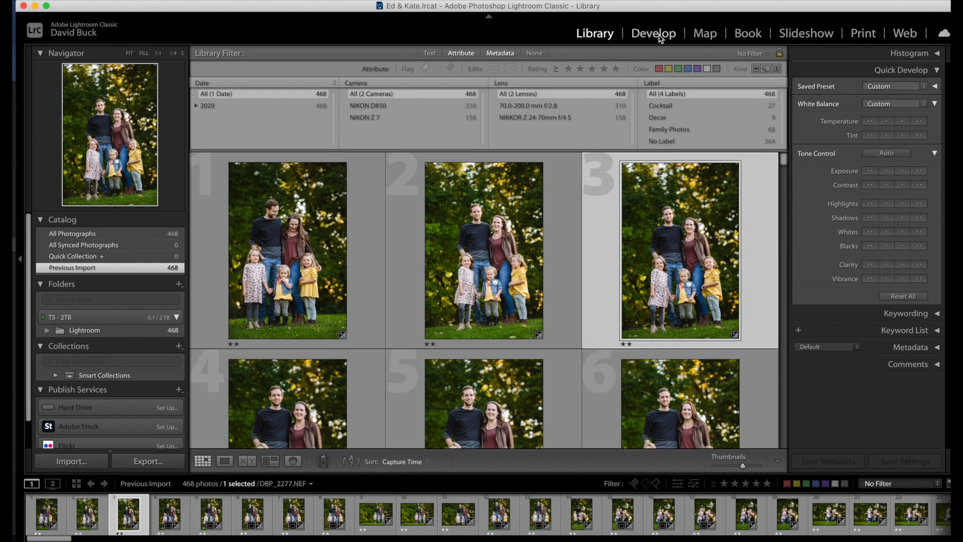
left_click(653, 33)
left_click(804, 158)
left_click_drag(664, 65, 680, 73)
key("Escape")
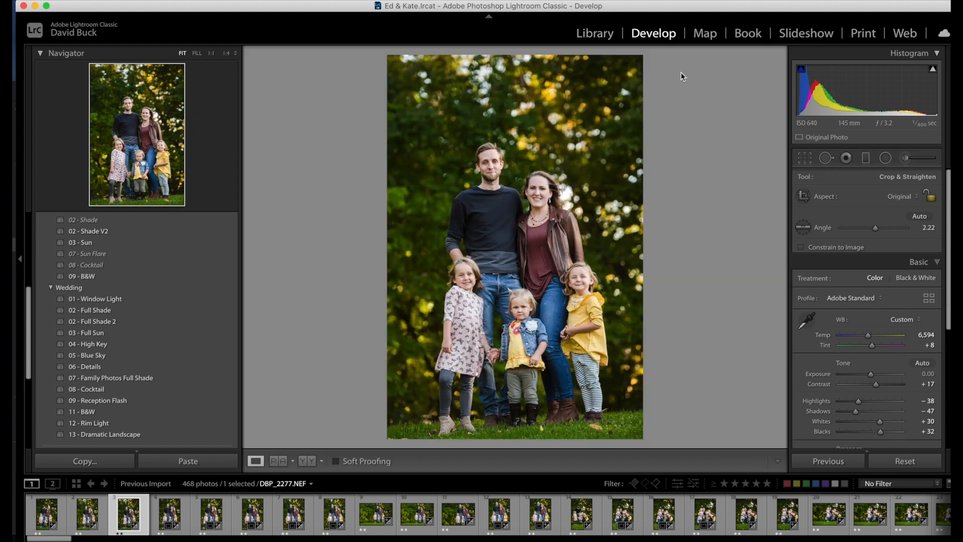
- Go back to the second photo, DBP_2276.NEF, and straighten its crop to an angle of 1.48
key("Left")
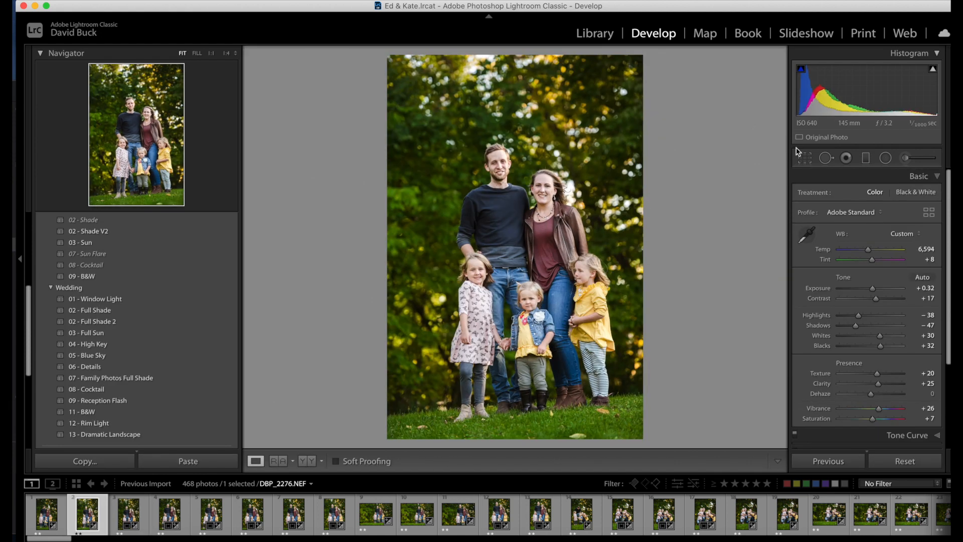
key("r")
left_click_drag(688, 79, 675, 71)
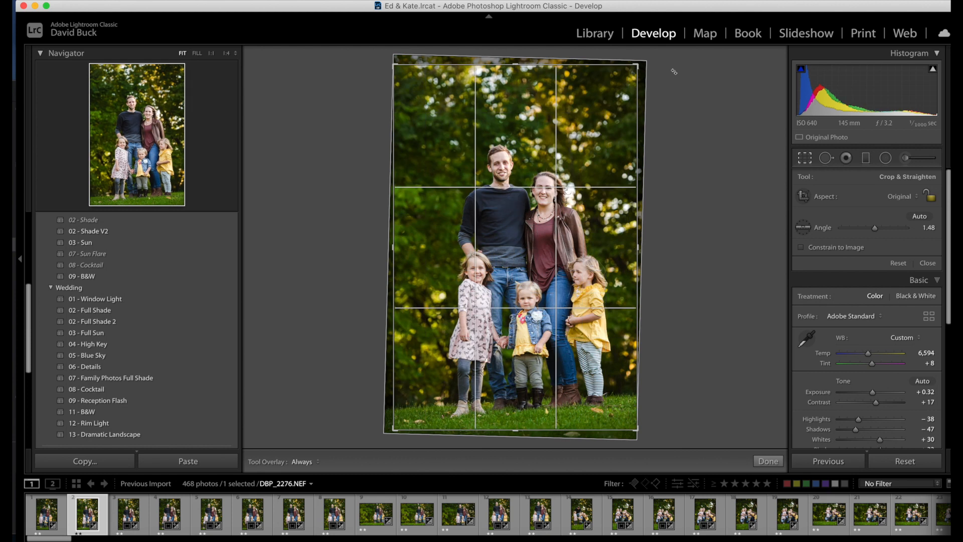
key("Return")
key("Right")
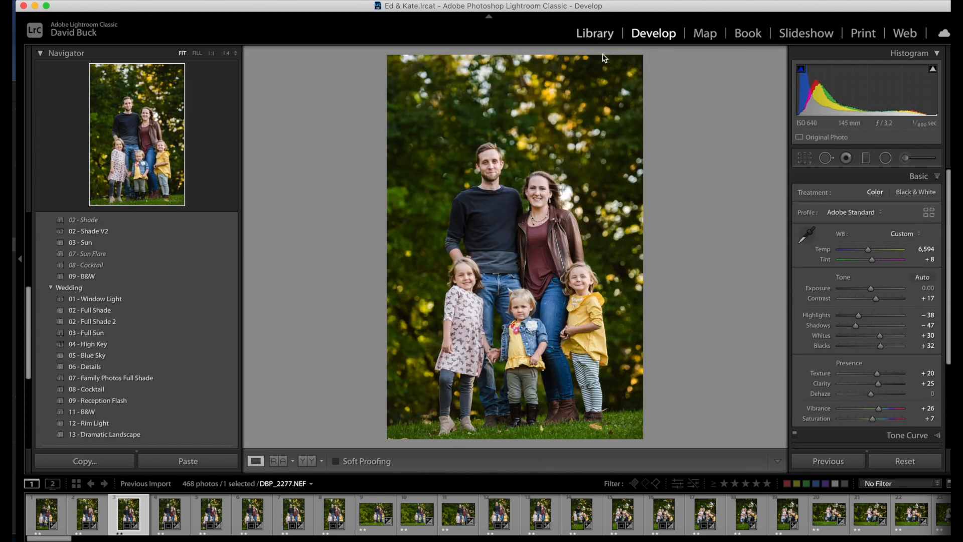
- Pick the eighth photo, DBP_2287.NEF, from the Library grid, open it in Develop and straighten its crop
key("g")
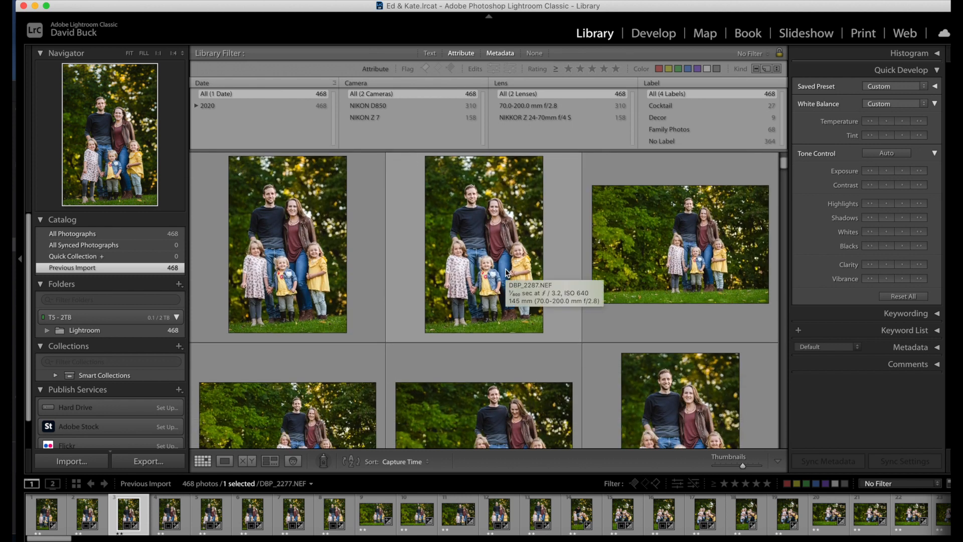
left_click(464, 272)
left_click(653, 33)
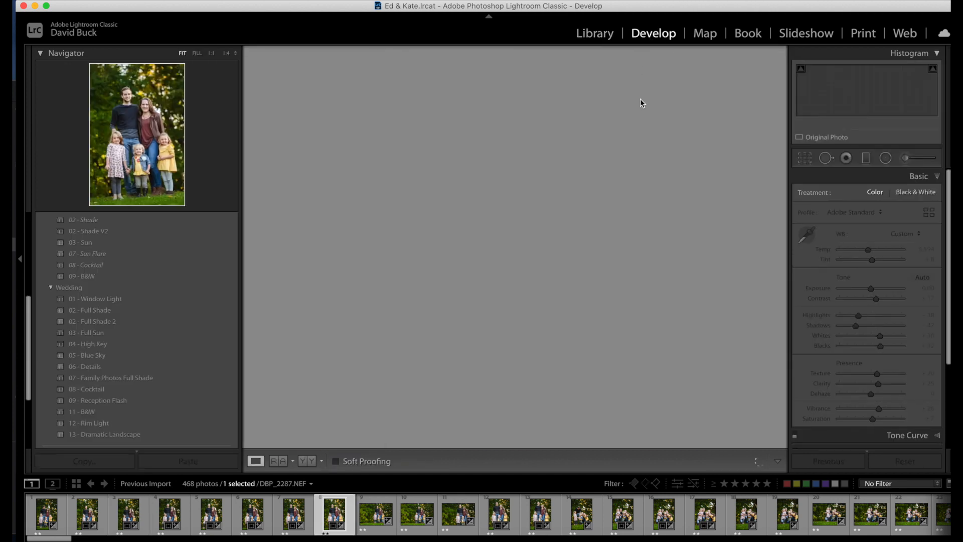
left_click(804, 158)
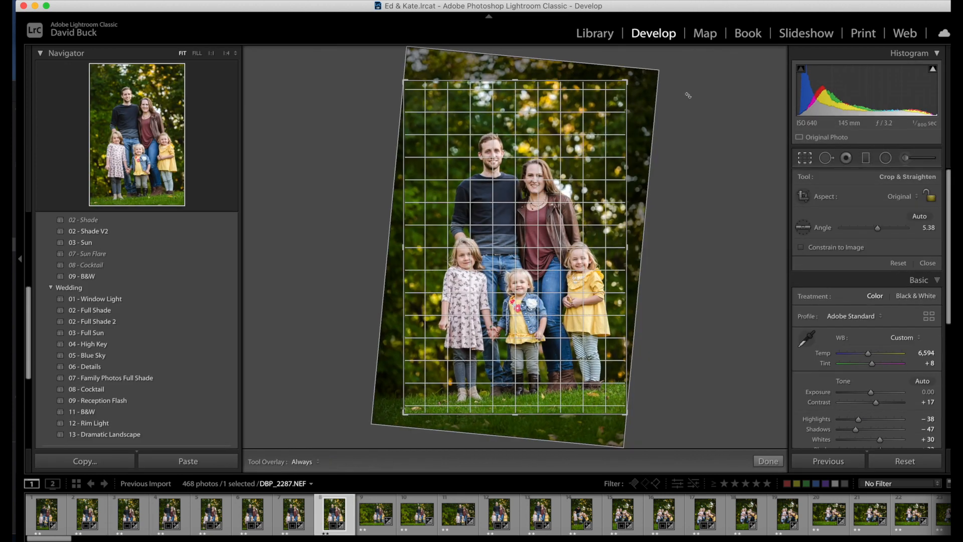
key("Return")
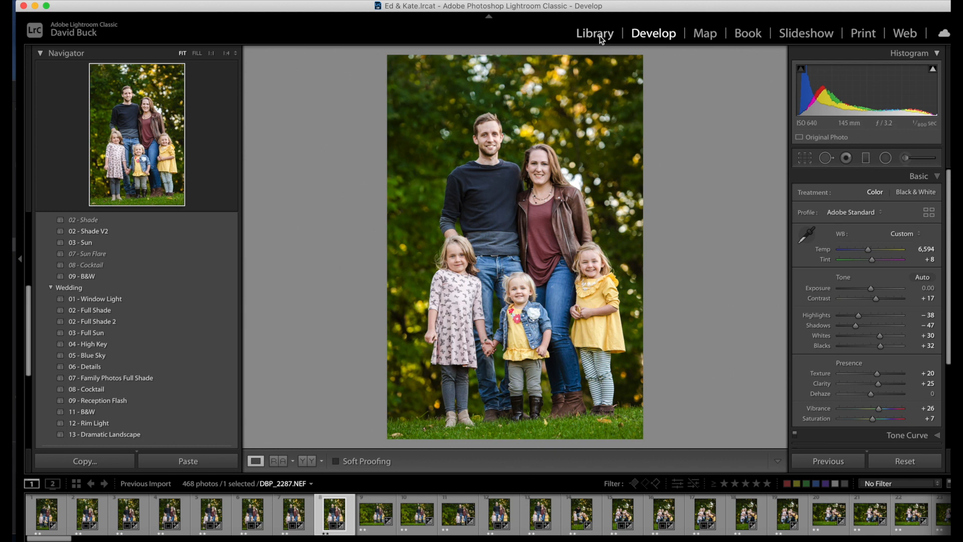
- Return to the Library grid and check the photos after DBP_2287.NEF up to photo 34 for tilted horizons
key("g")
scroll(577, 314, "down", 3)
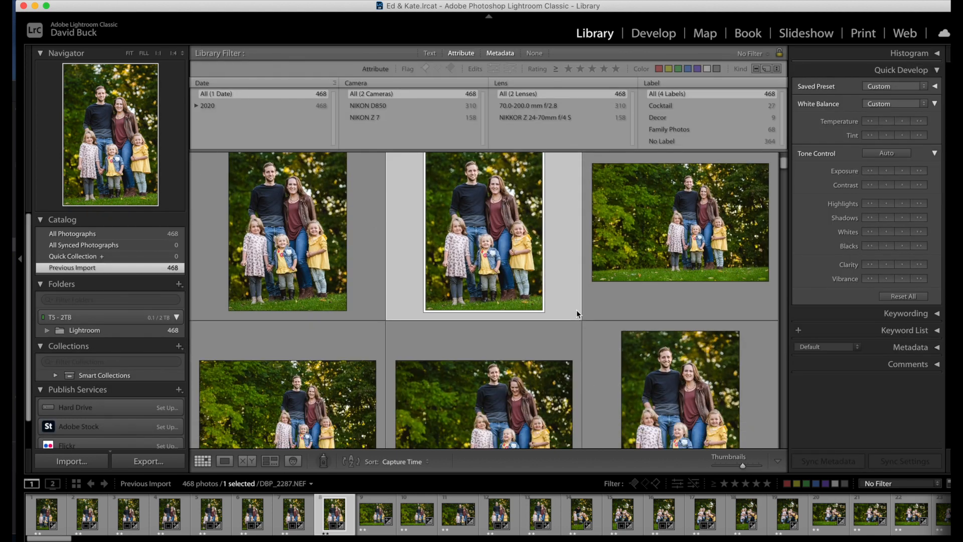
scroll(578, 314, "down", 5)
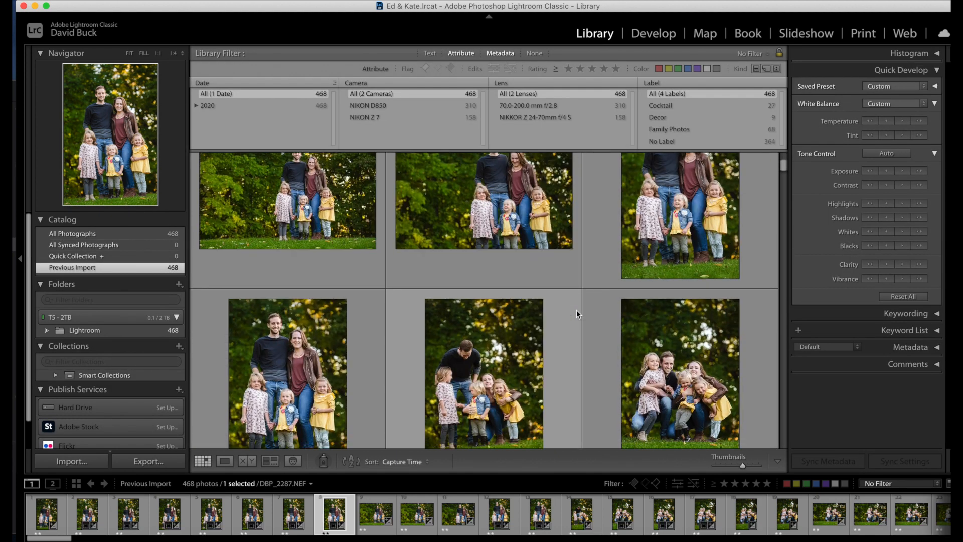
scroll(576, 310, "down", 3)
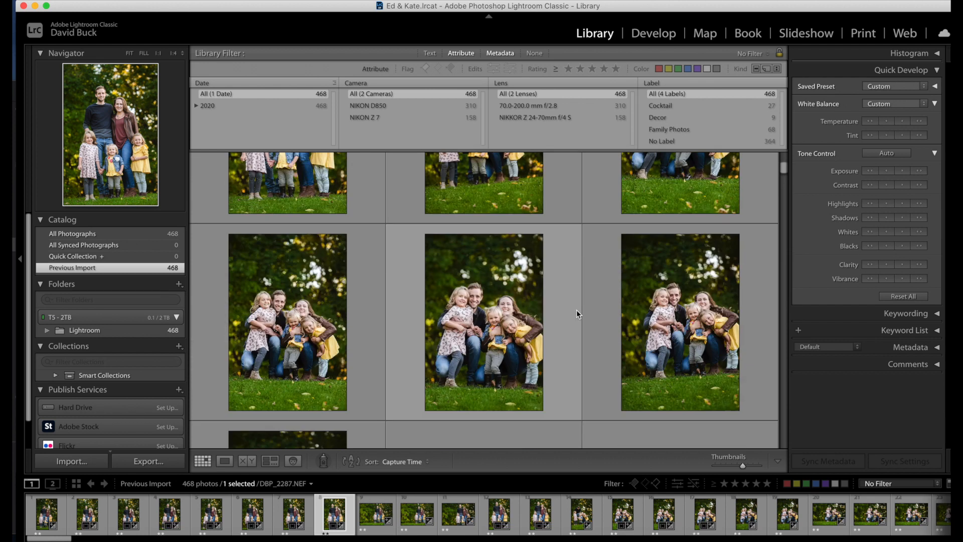
scroll(576, 314, "down", 3)
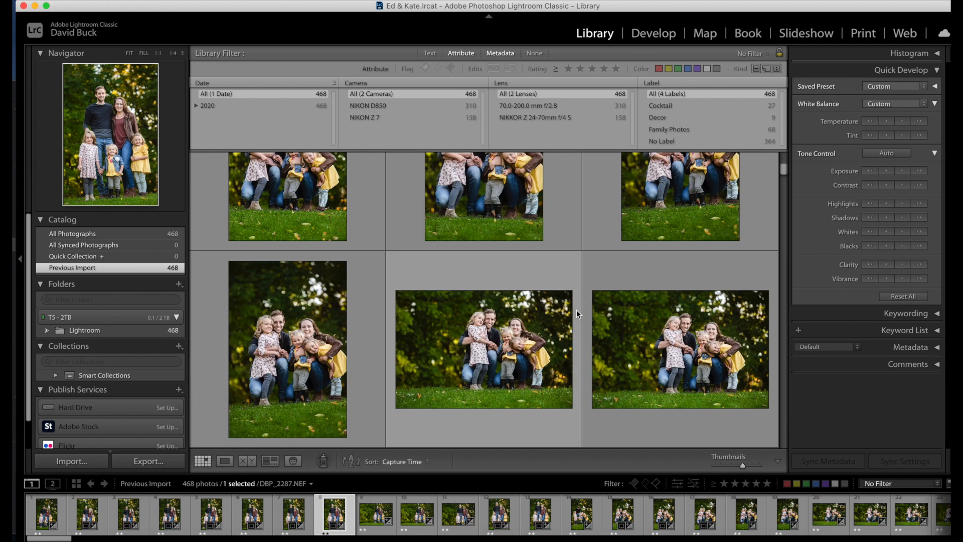
scroll(576, 309, "down", 2)
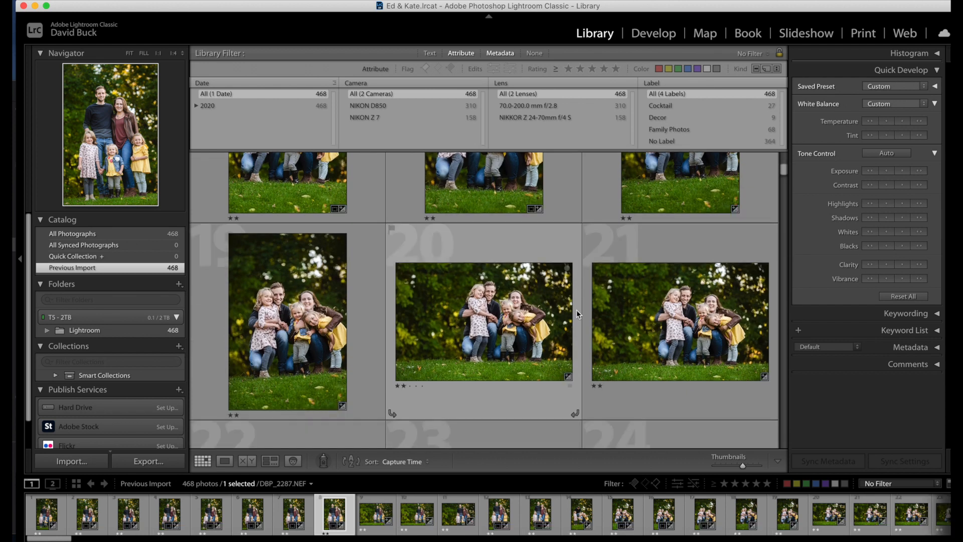
scroll(576, 309, "down", 3)
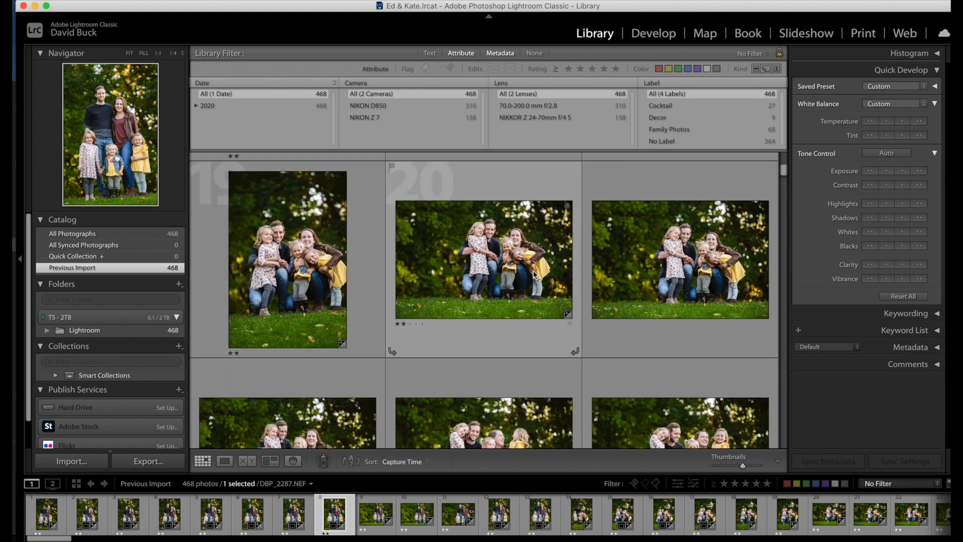
scroll(522, 285, "down", 10)
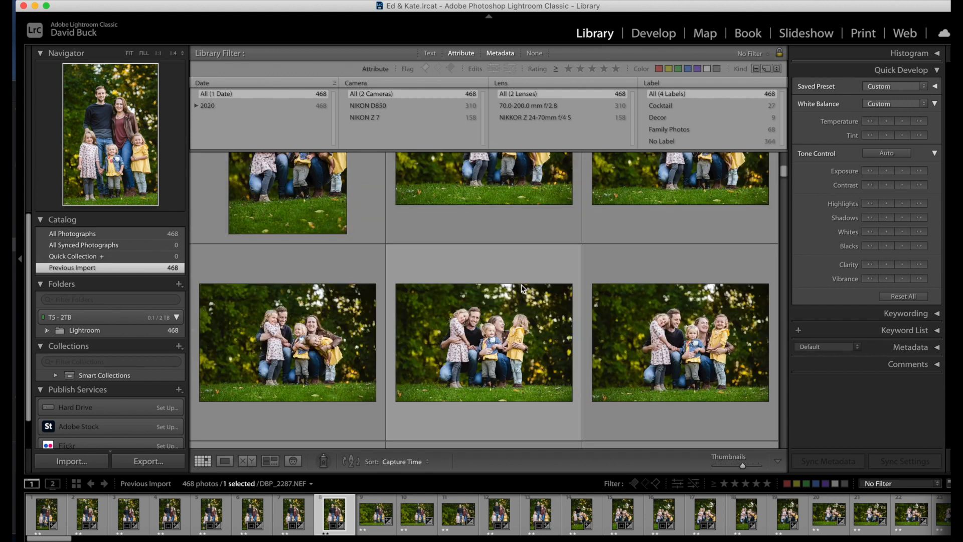
scroll(528, 284, "down", 10)
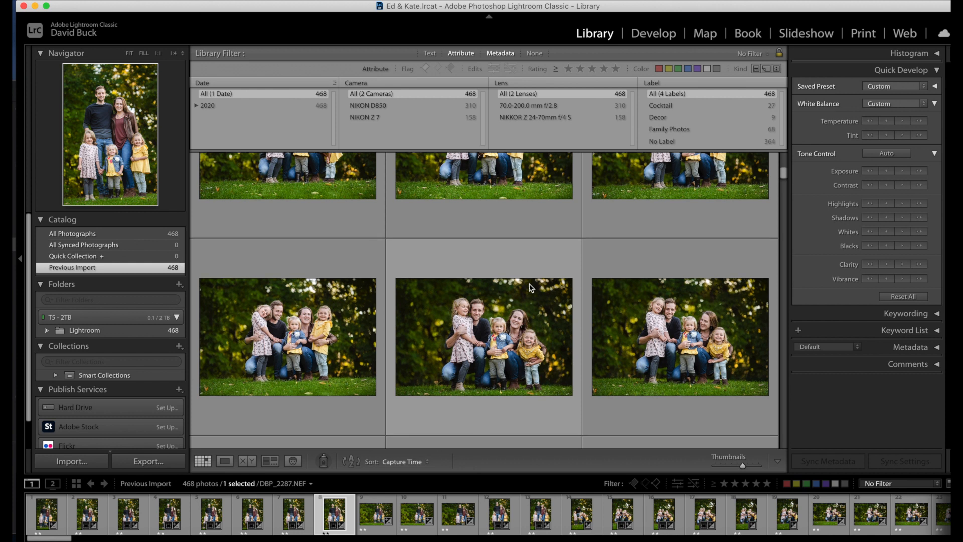
scroll(530, 287, "down", 10)
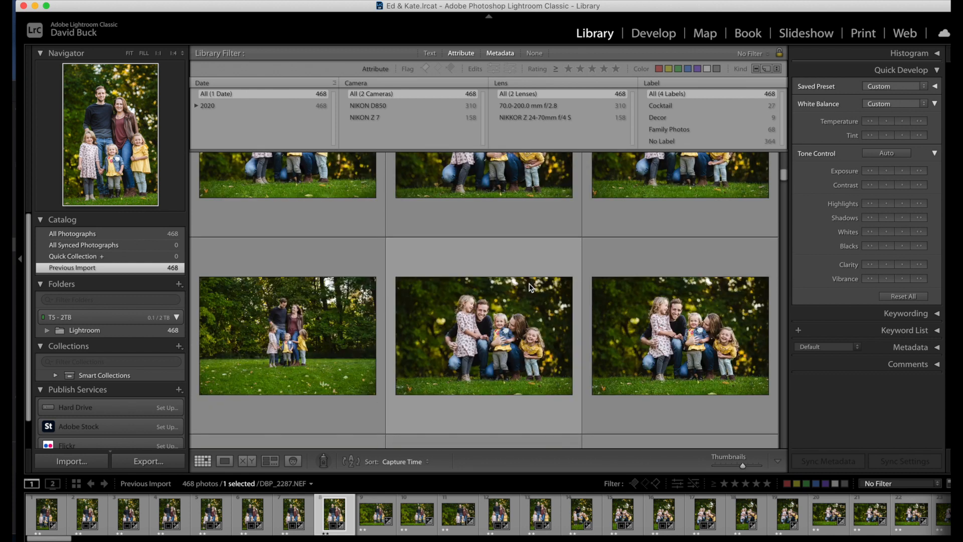
scroll(528, 284, "down", 10)
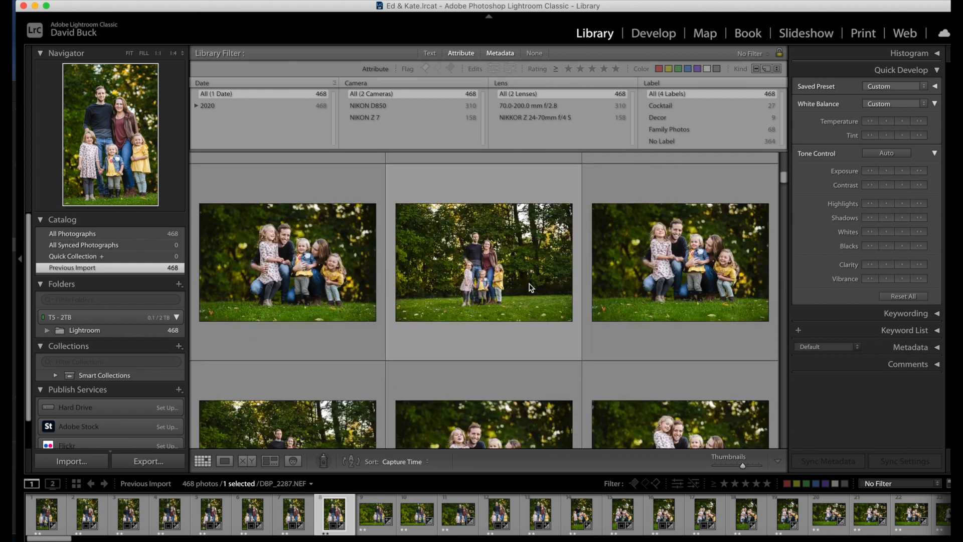
scroll(528, 284, "down", 10)
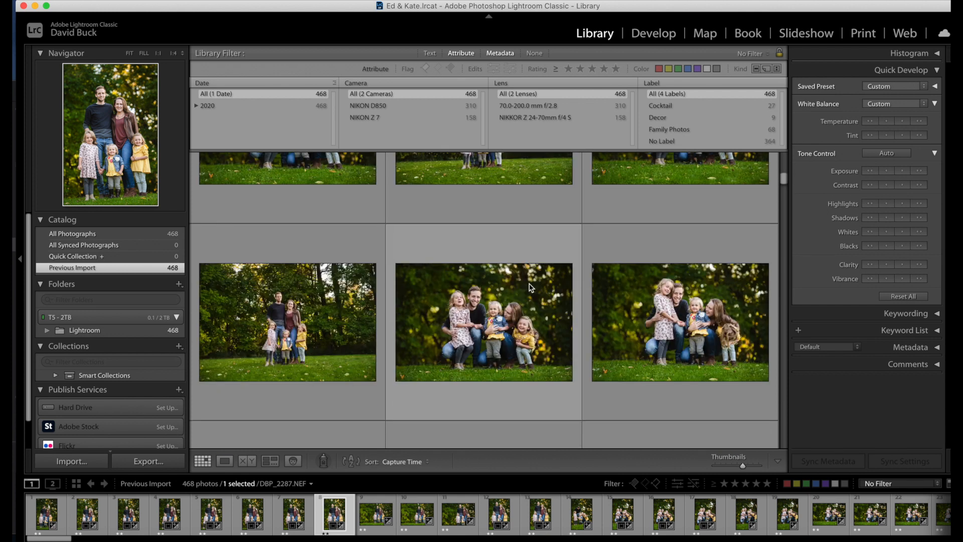
- Open photo 34, the wide family shot DSC_8530.NEF, in Develop and straighten its crop so the lawn is level
left_click(370, 283)
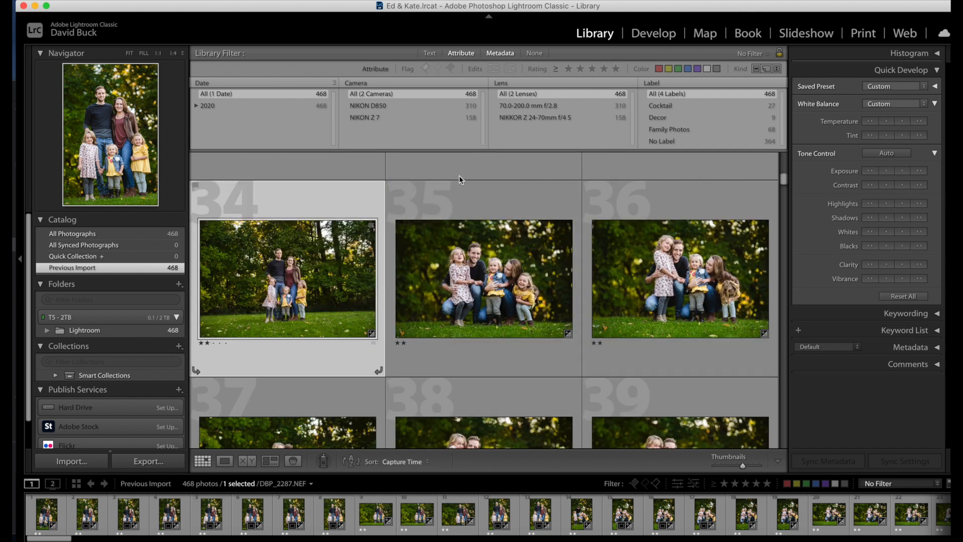
left_click(639, 33)
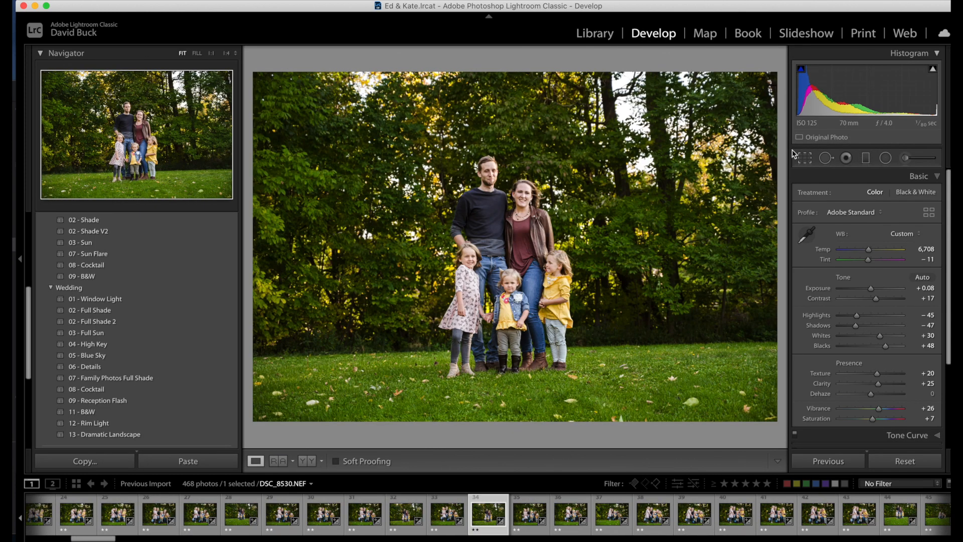
left_click(804, 159)
left_click_drag(783, 62, 790, 75)
key("Return")
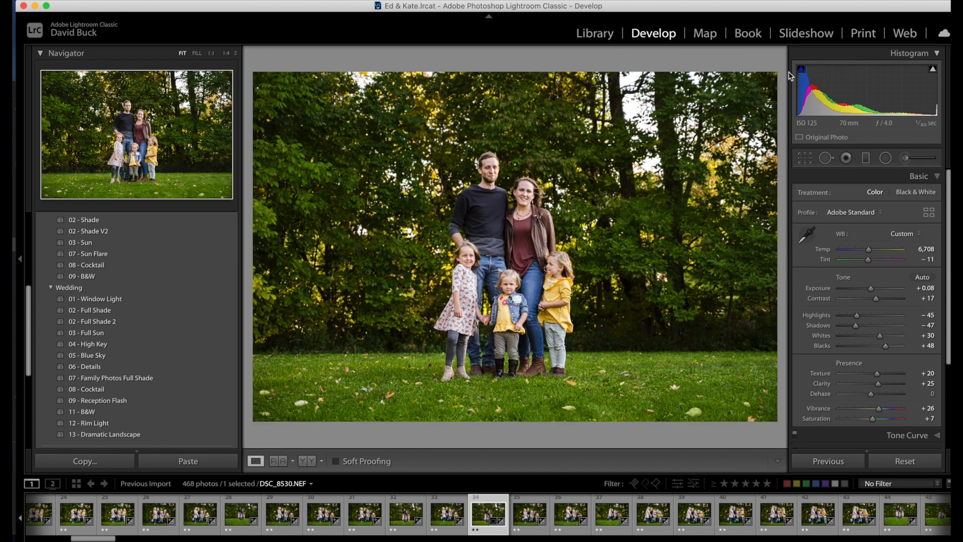
- Select photos 44 and 45 together in the grid, straighten DSC_8535.NEF to 0.70 in Develop and set its exposure to -0.60
key("g")
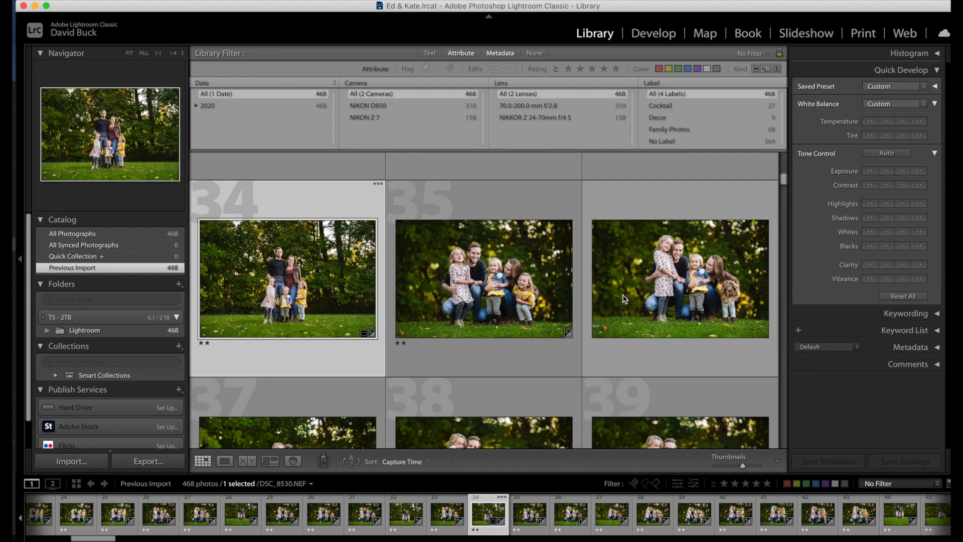
scroll(621, 301, "down", 2)
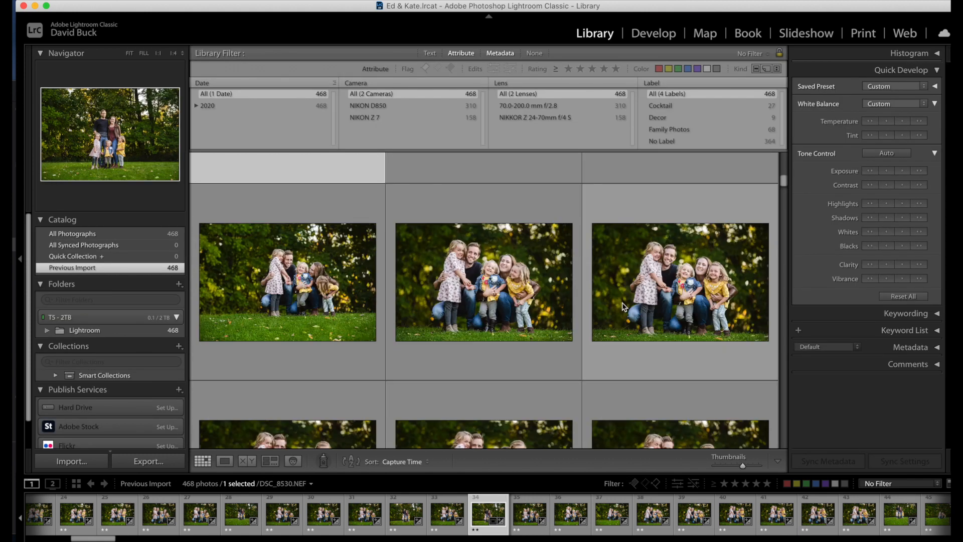
scroll(622, 306, "down", 2)
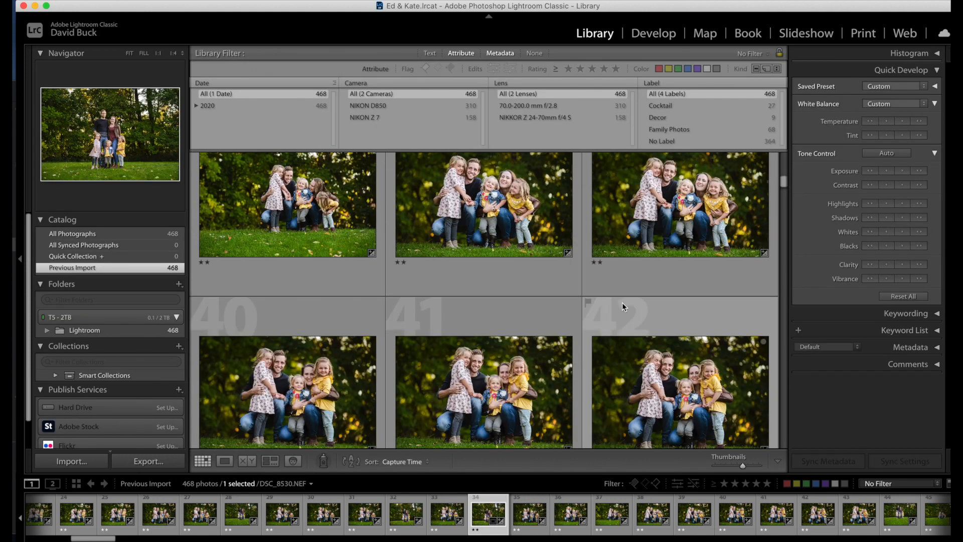
scroll(547, 311, "down", 2)
scroll(548, 313, "down", 3)
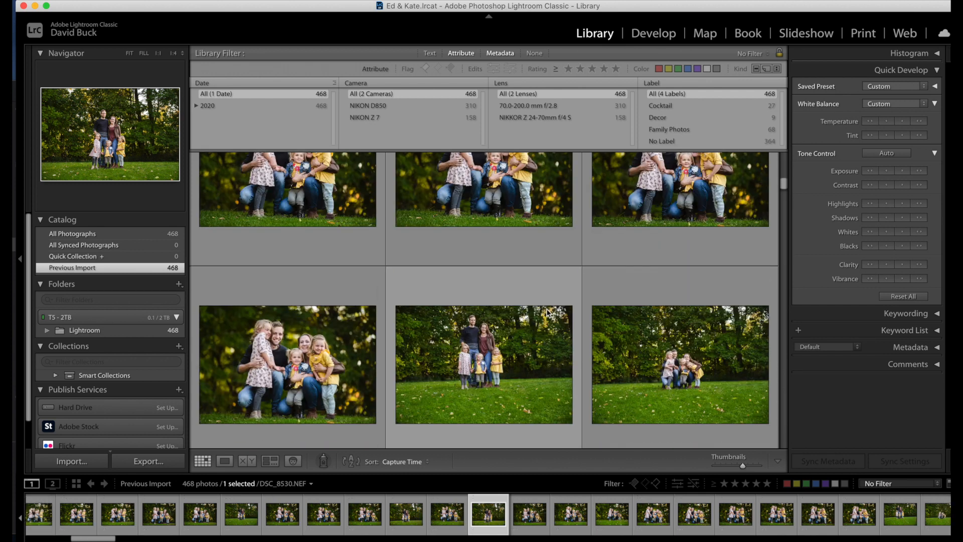
left_click(646, 286)
left_click(523, 275, "super")
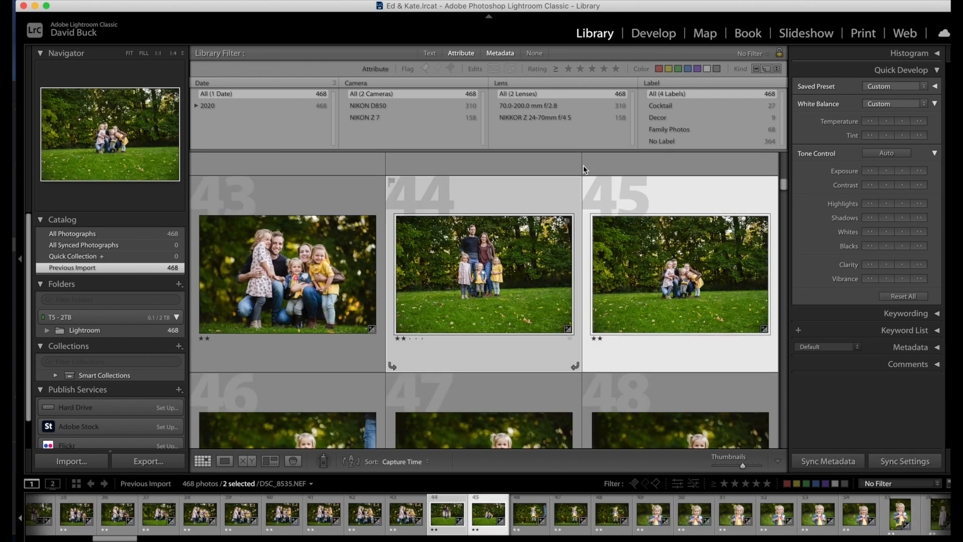
left_click(658, 34)
left_click(803, 158)
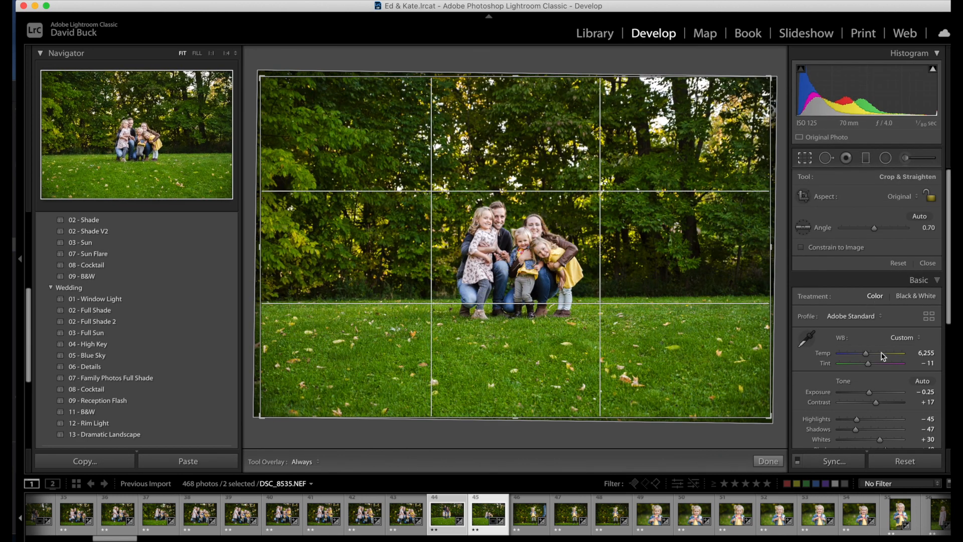
left_click_drag(870, 395, 866, 394)
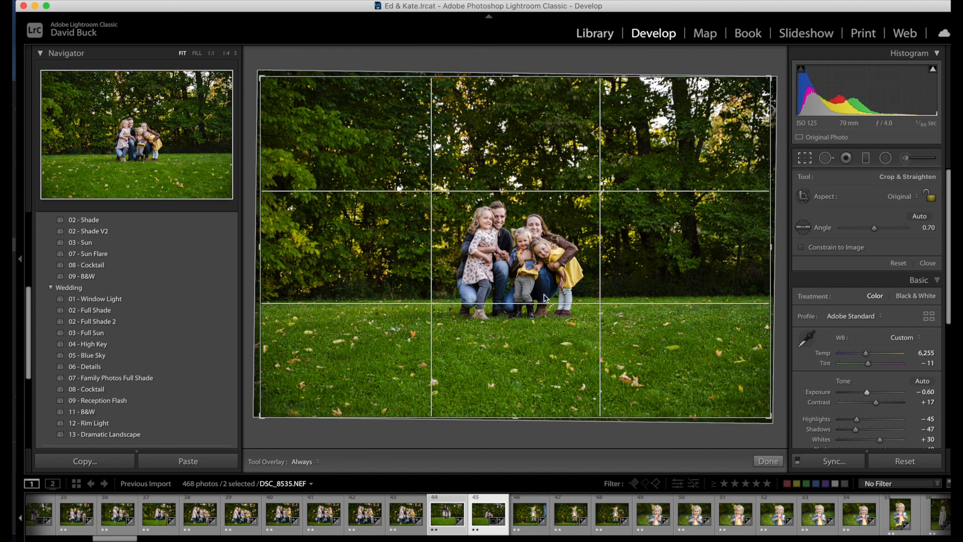
- Return to the Library grid and synchronize the settings of photo 45 to photo 44
key("g")
key("super+shift+s")
key("Return")
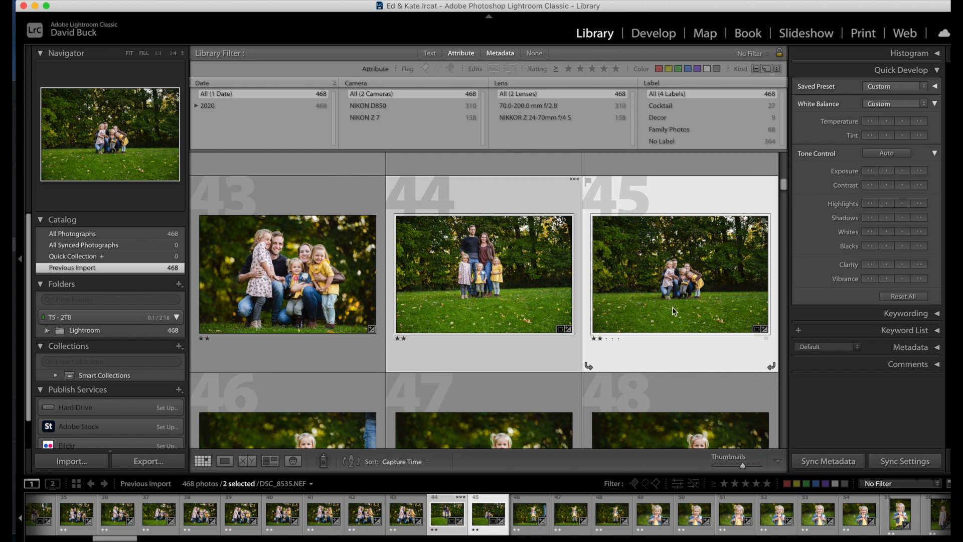
- Look through the grid from photo 46 to photo 77 for photos that need straightening or tone corrections
left_click(652, 299)
scroll(651, 299, "down", 5)
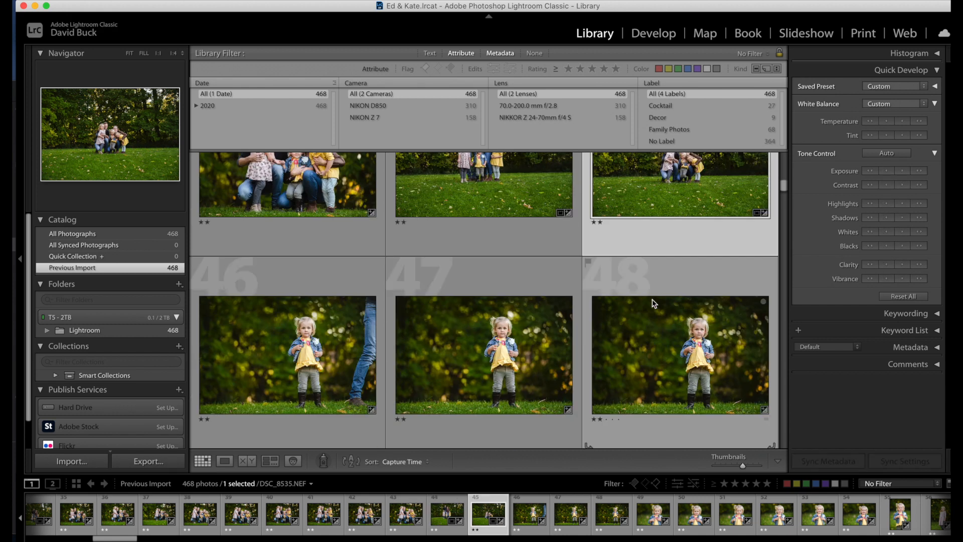
scroll(652, 299, "down", 5)
scroll(652, 299, "down", 5)
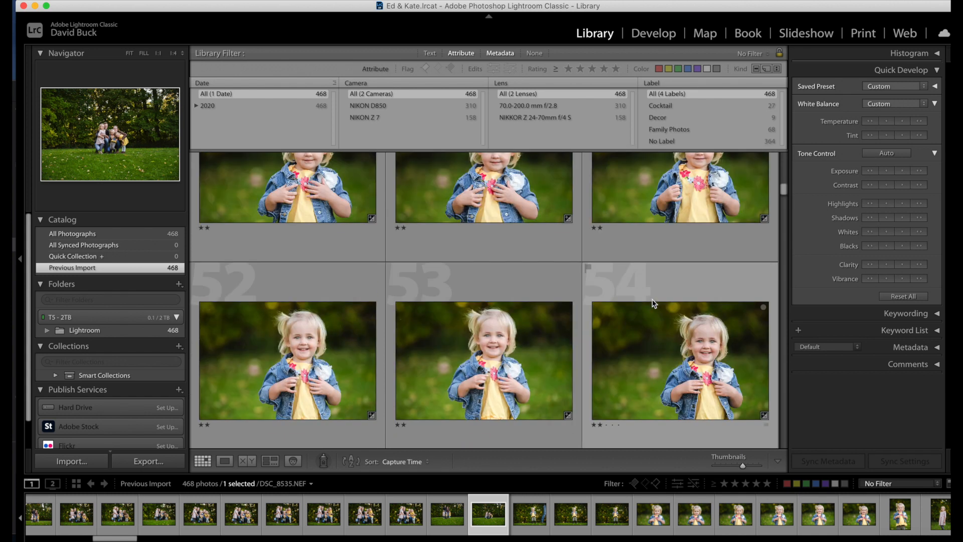
scroll(652, 299, "down", 5)
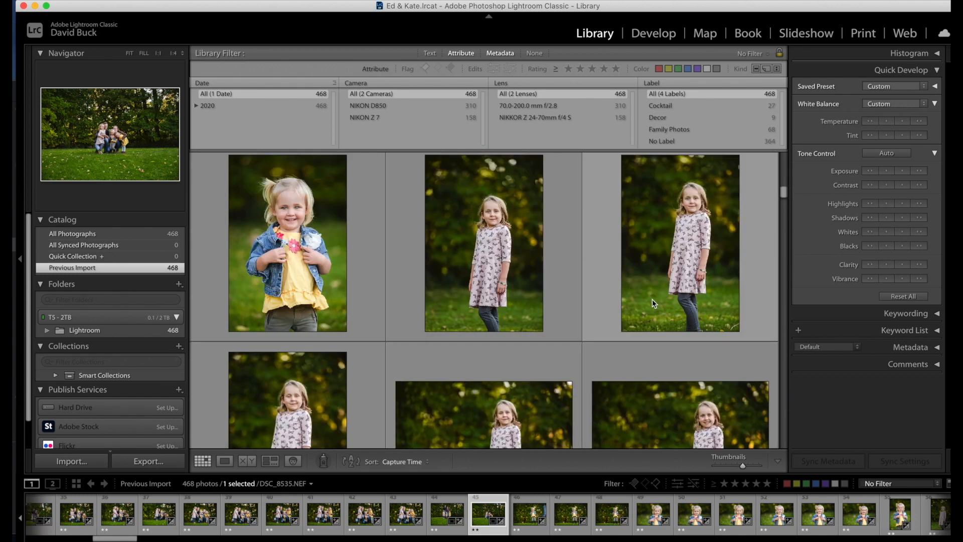
scroll(654, 303, "down", 5)
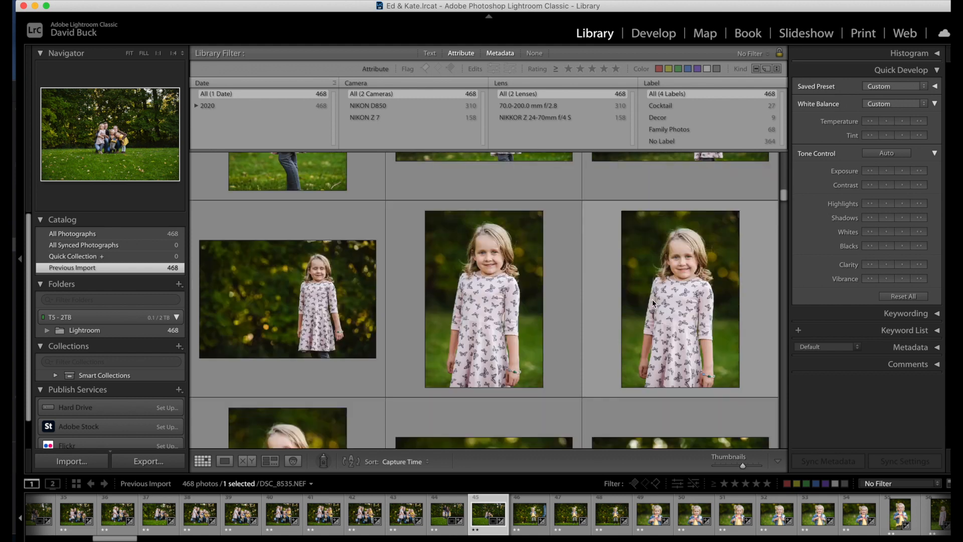
scroll(654, 303, "down", 5)
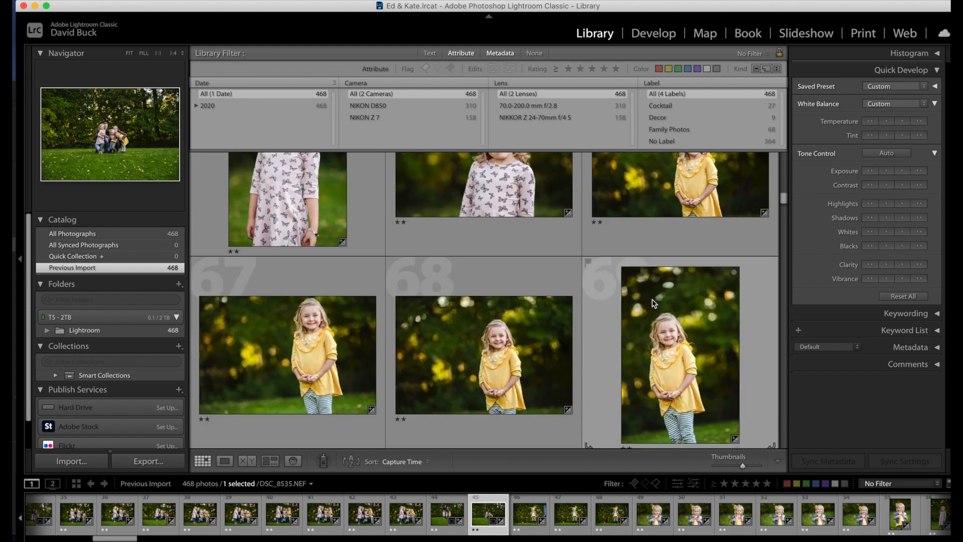
scroll(652, 301, "down", 5)
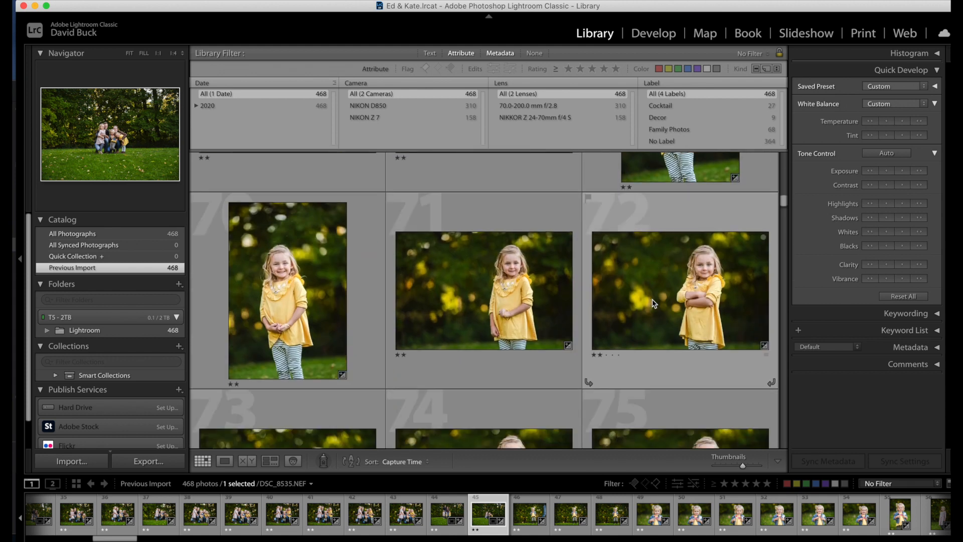
left_click(484, 285)
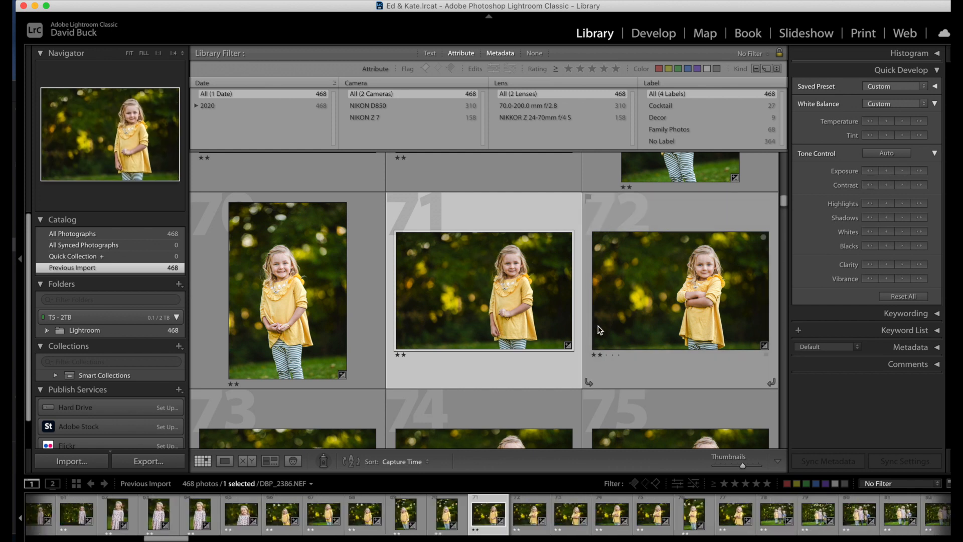
key("j")
scroll(577, 322, "down", 5)
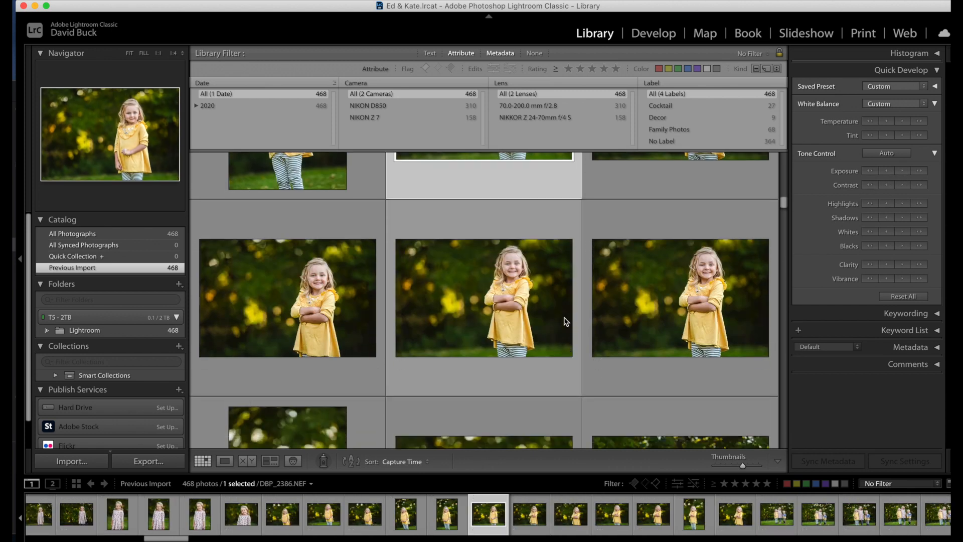
scroll(566, 320, "down", 3)
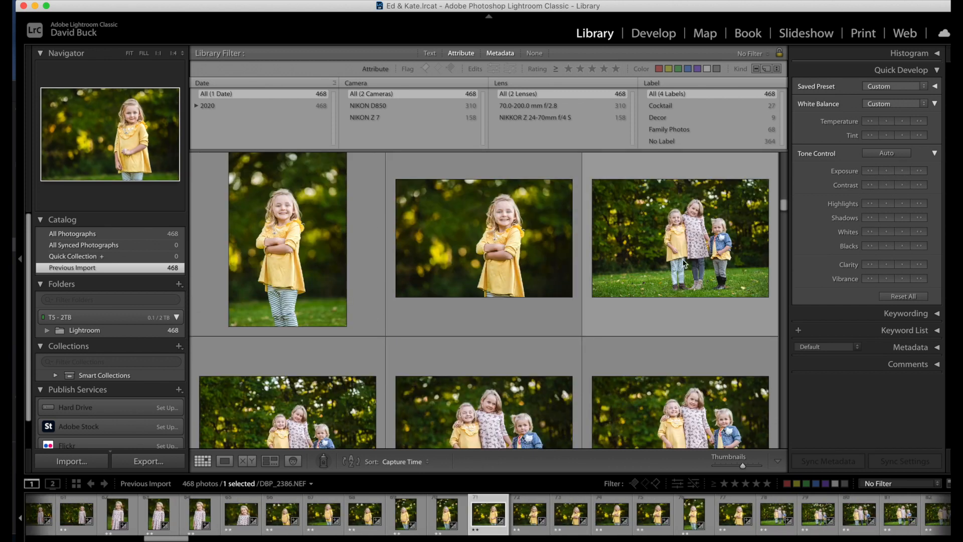
- Select photos 78 to 81 of the three girls and adjust their white balance temperature together with Quick Develop
left_click(683, 264)
scroll(683, 264, "down", 5)
left_click(684, 281, "shift")
key("j")
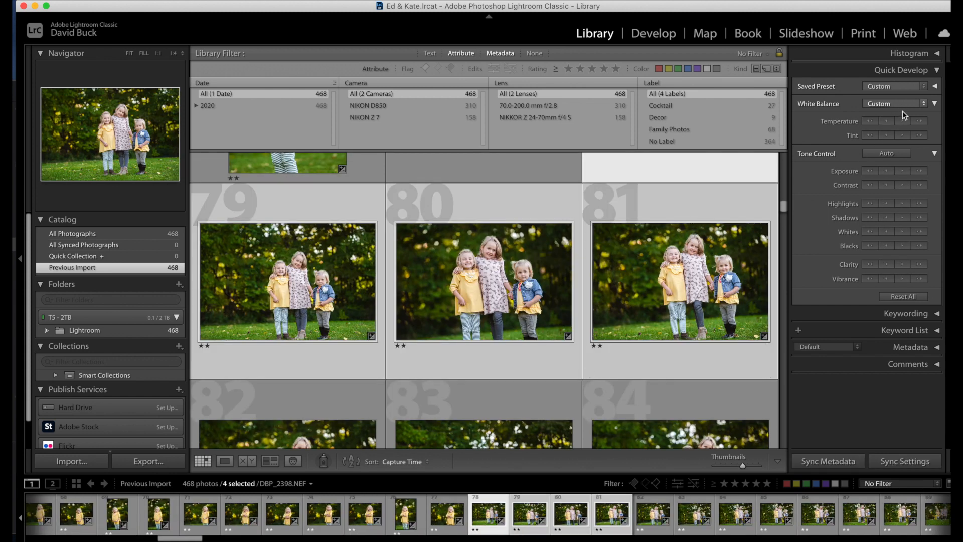
key("e")
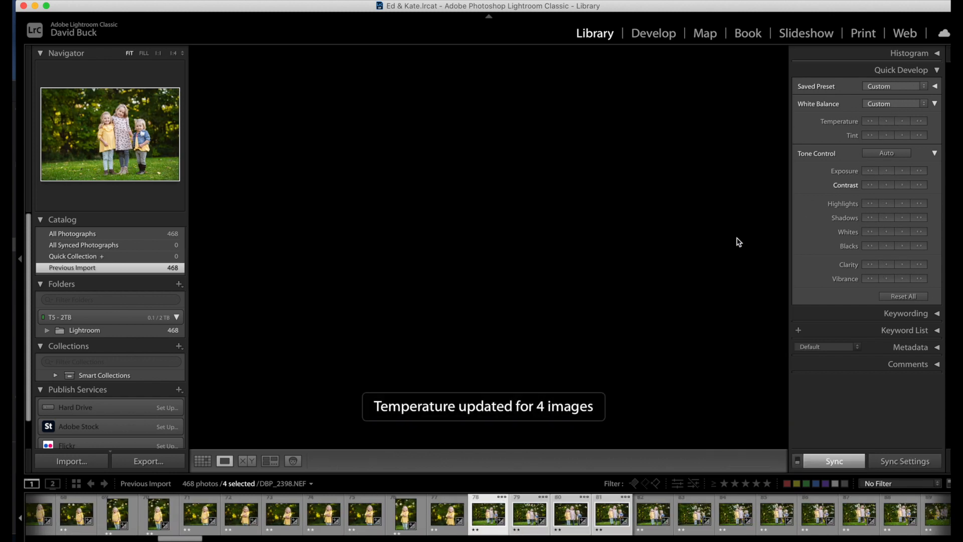
key("g")
scroll(692, 269, "down", 3)
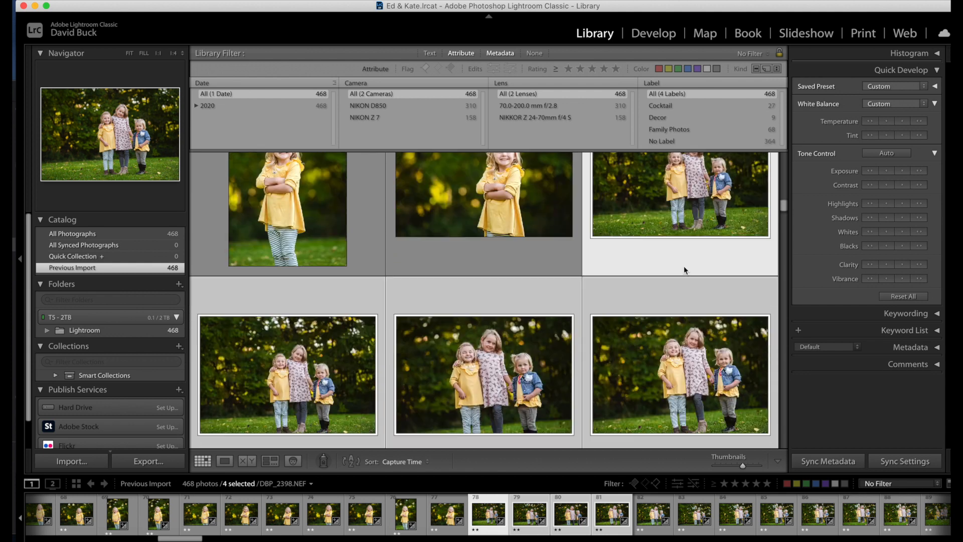
- Select photos 81 to 87 with DBP_2404.NEF as the source and synchronize its settings to the others
left_click(653, 275)
scroll(580, 282, "down", 3)
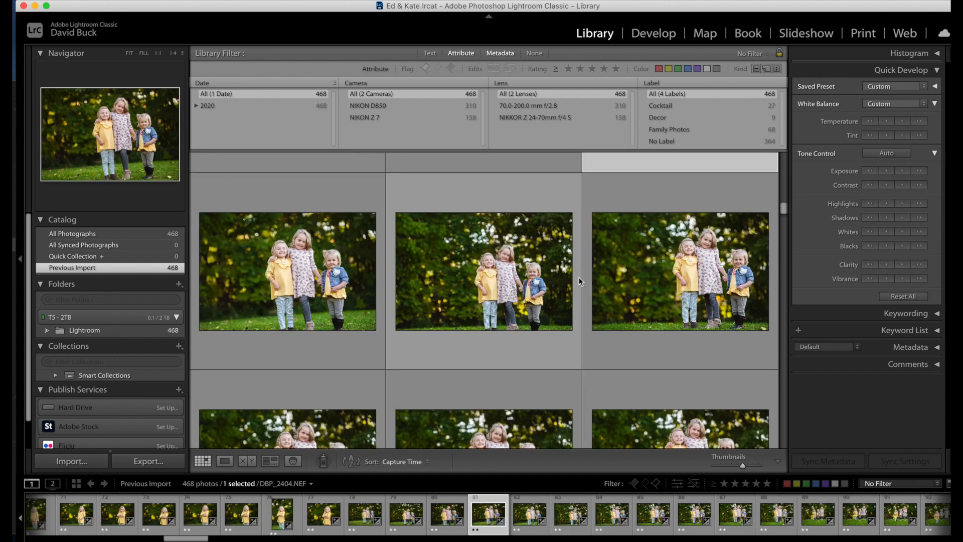
left_click(685, 360, "shift")
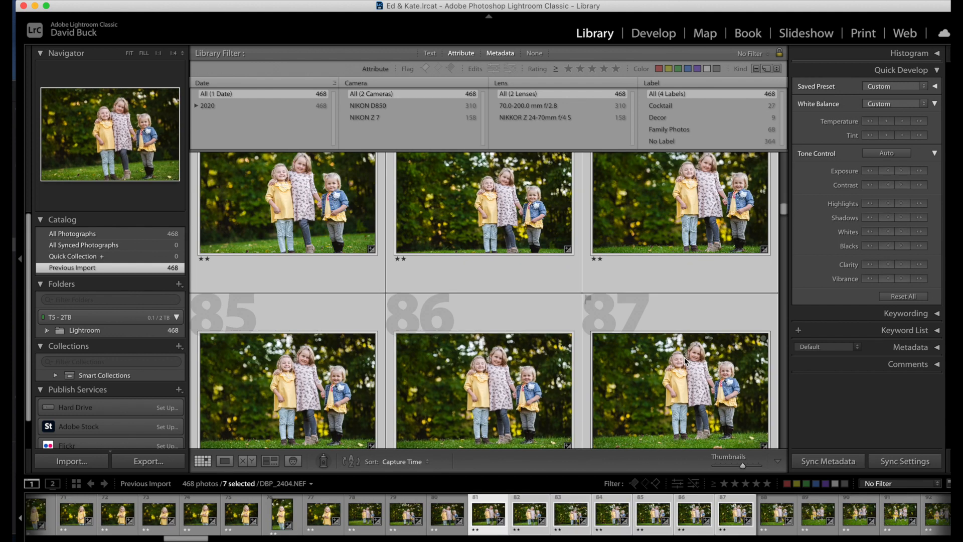
key("super+shift+s")
key("Return")
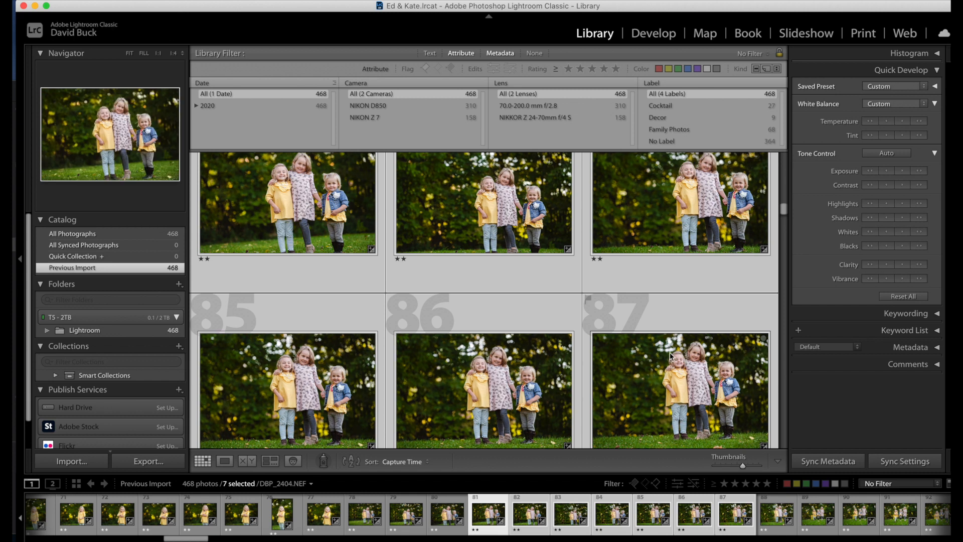
- Select photos 87 to 107 with DBP_2415.NEF as the source and synchronize all its settings, including crop, to the others
left_click(669, 353)
scroll(669, 353, "down", 4)
scroll(670, 357, "down", 8)
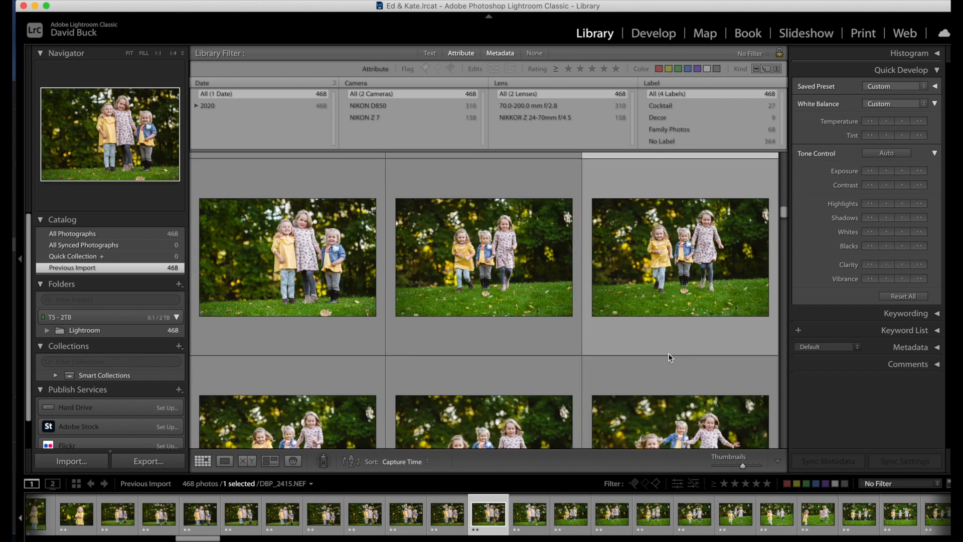
scroll(668, 353, "down", 8)
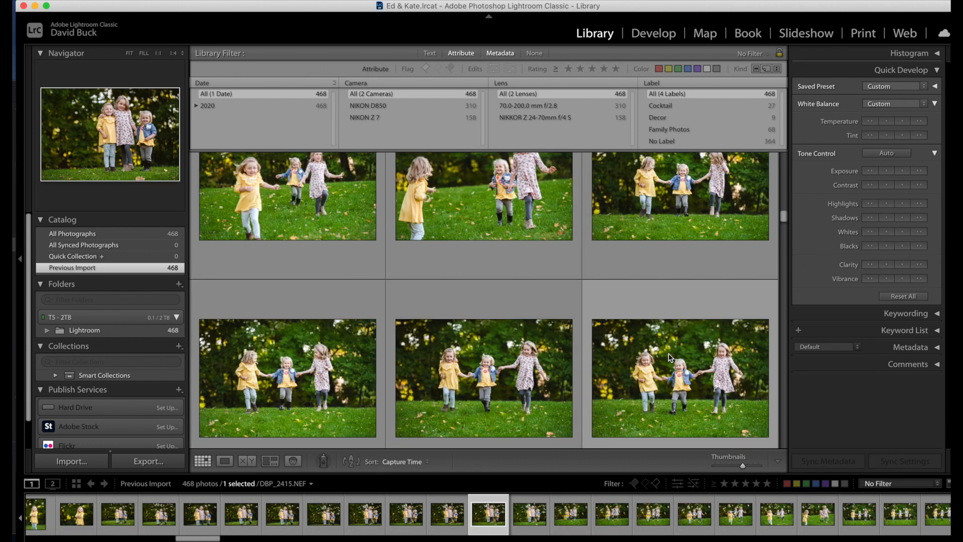
scroll(668, 353, "down", 3)
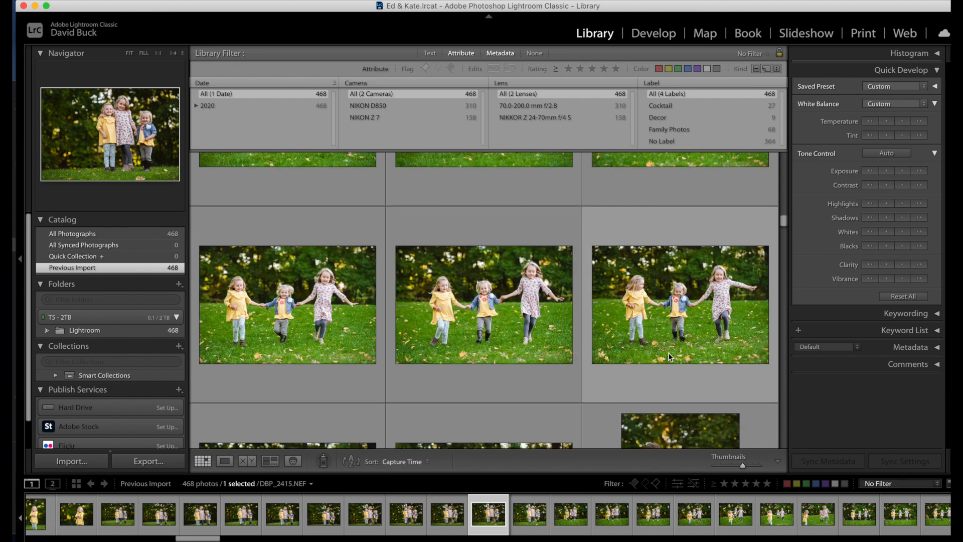
left_click(509, 353, "shift")
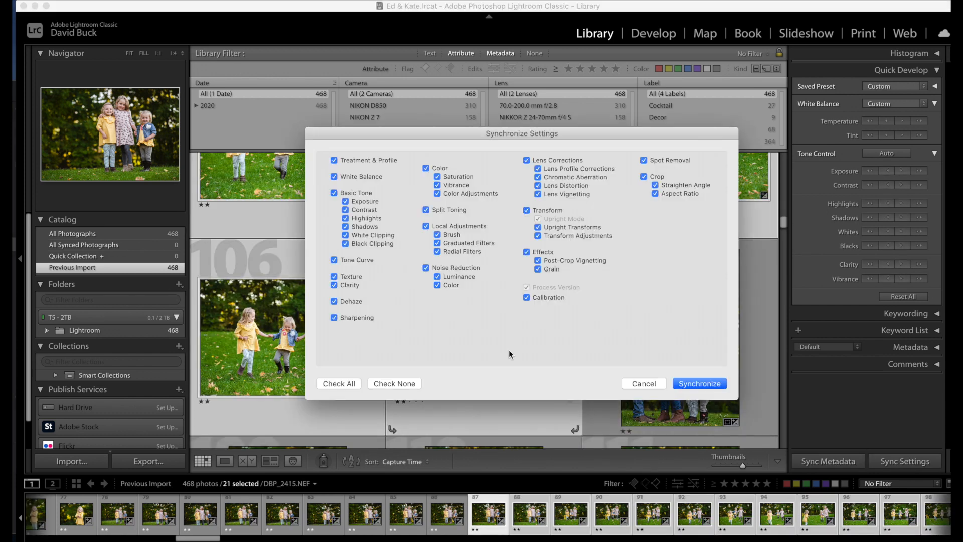
key("super+alt+shift+m")
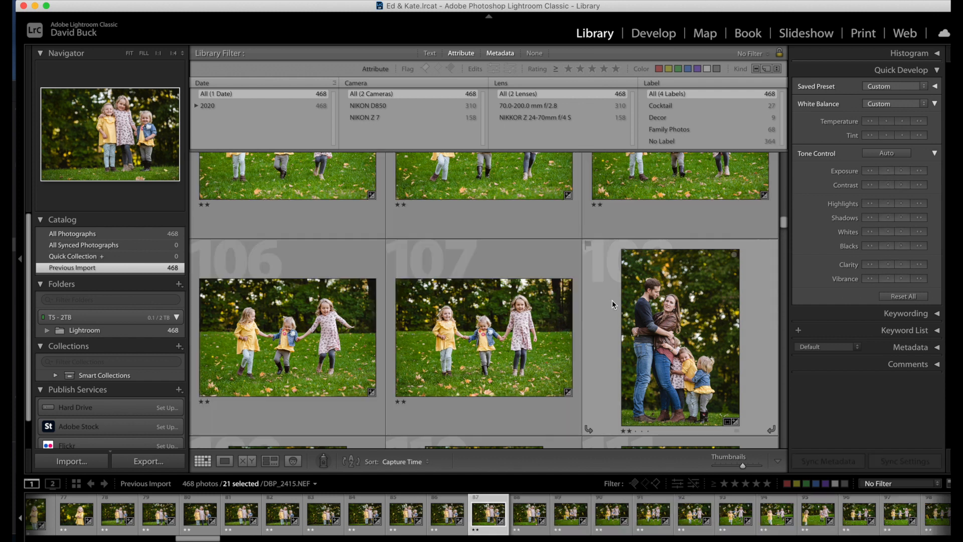
- Check photos 107 to 123 for color and level horizons, viewing DBP_2450.NEF and DBP_2474.NEF enlarged before returning to the grid
scroll(552, 300, "down", 1)
double_click(493, 300)
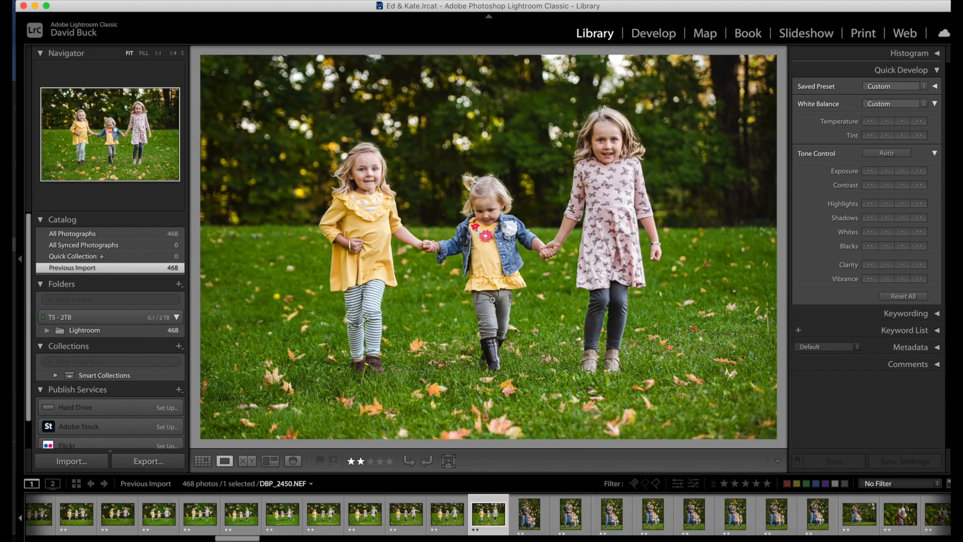
key("g")
scroll(506, 301, "down", 1)
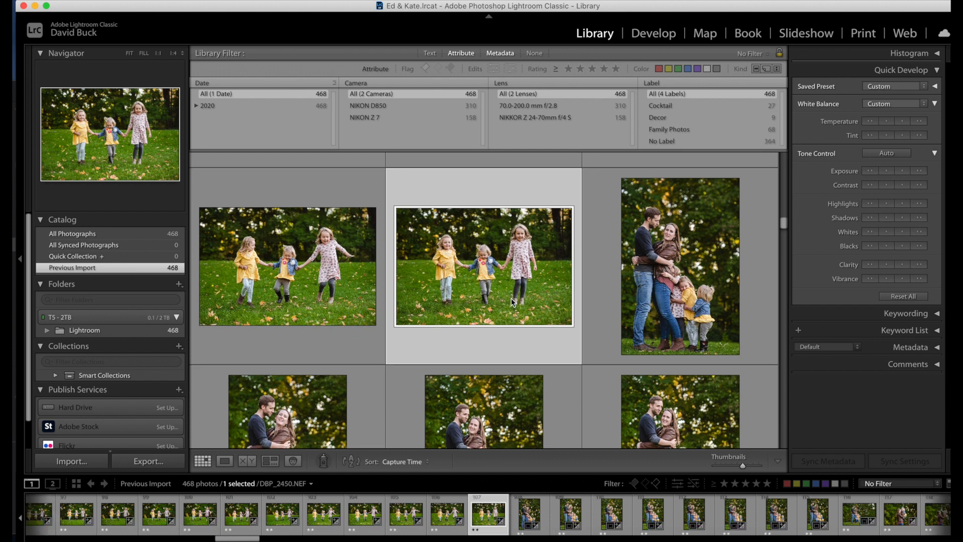
scroll(511, 301, "down", 2)
scroll(512, 301, "down", 4)
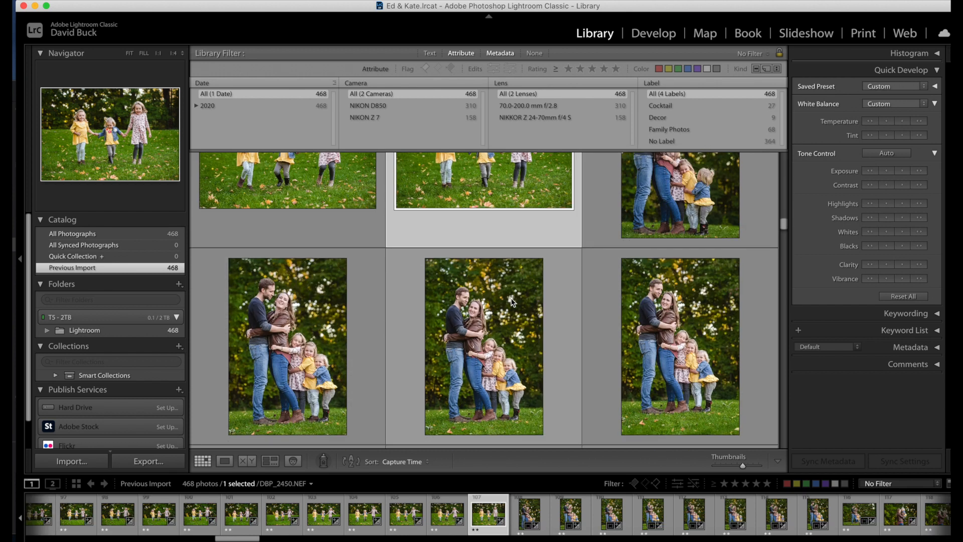
scroll(511, 301, "down", 6)
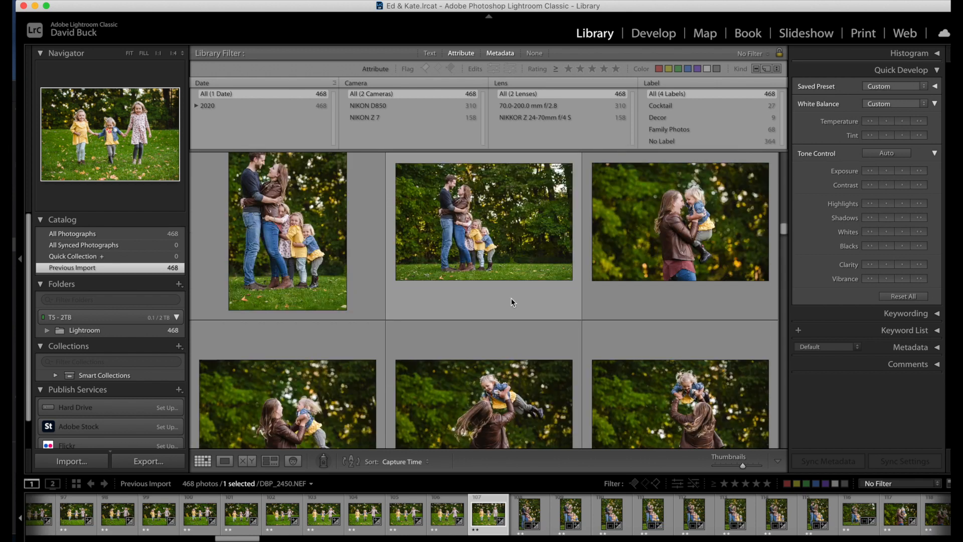
double_click(516, 302)
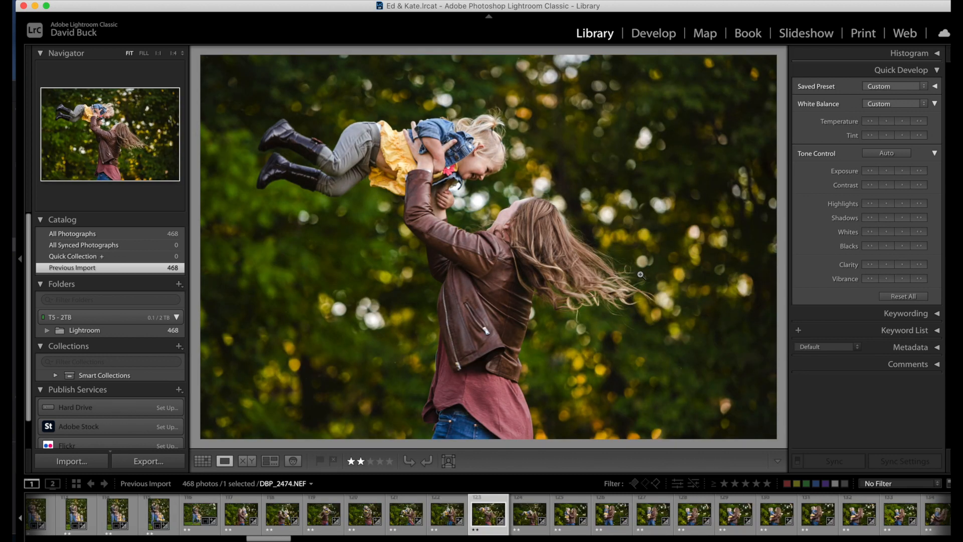
key("g")
- Review the photos of the mother holding each daughter, from photo 124 past photo 162, for consistent color and exposure
scroll(631, 277, "down", 5)
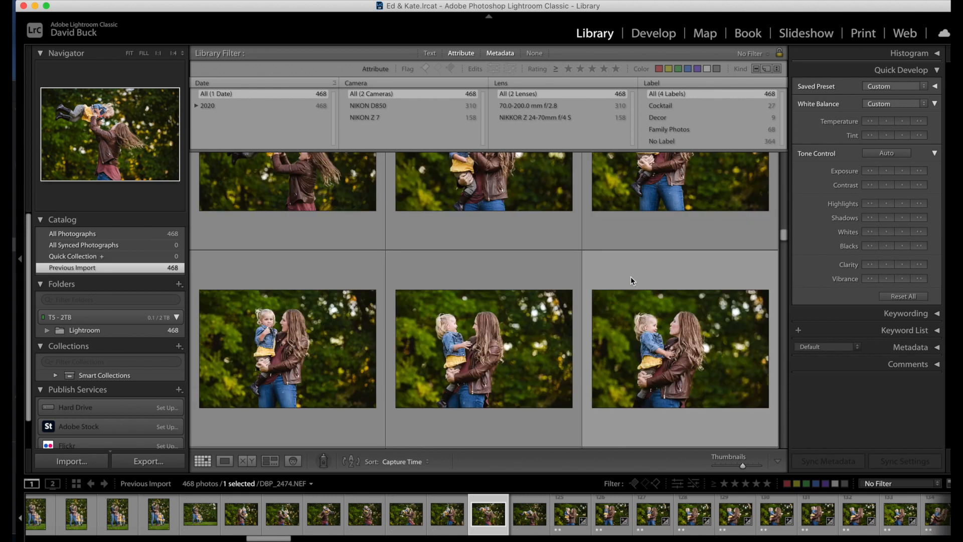
scroll(630, 276, "down", 5)
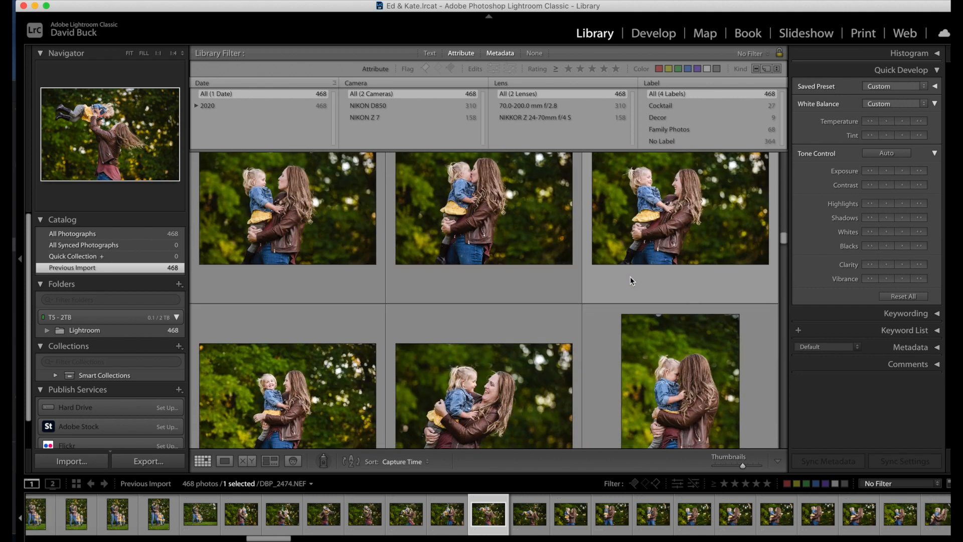
scroll(630, 277, "down", 8)
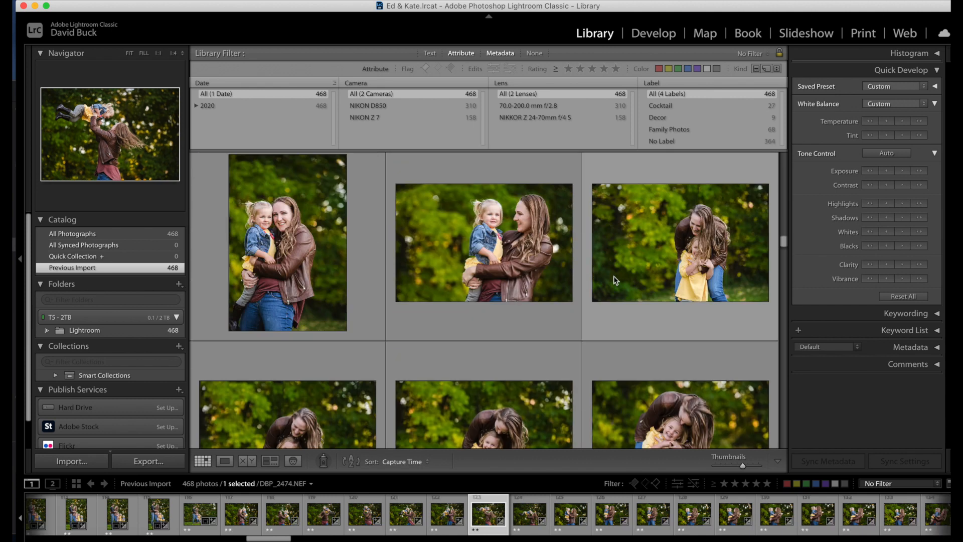
scroll(503, 274, "down", 2)
scroll(503, 275, "down", 1)
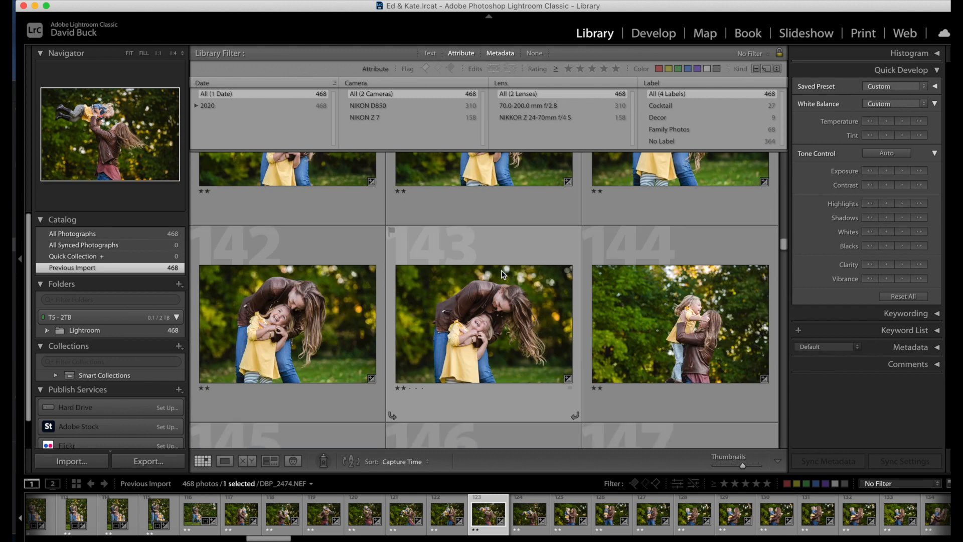
scroll(502, 274, "down", 3)
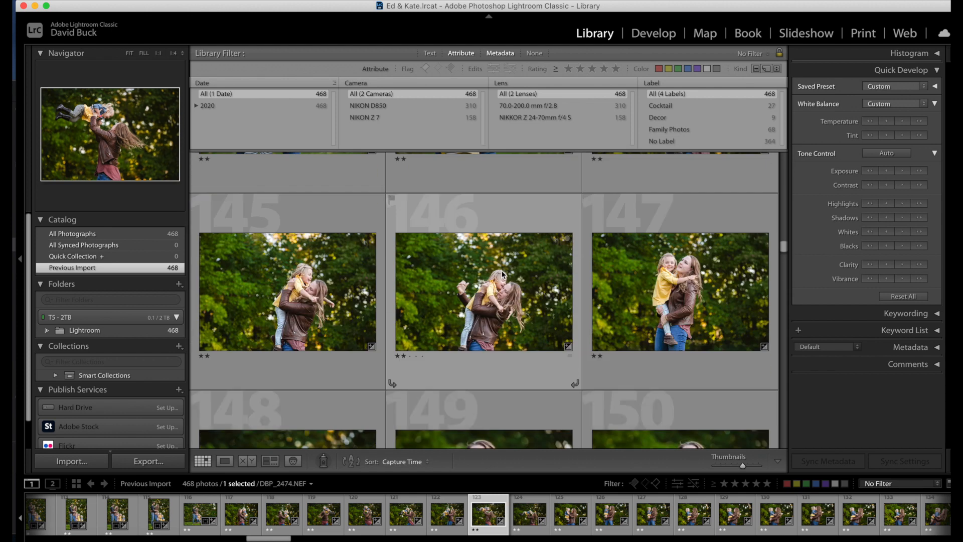
scroll(503, 273, "up", 1)
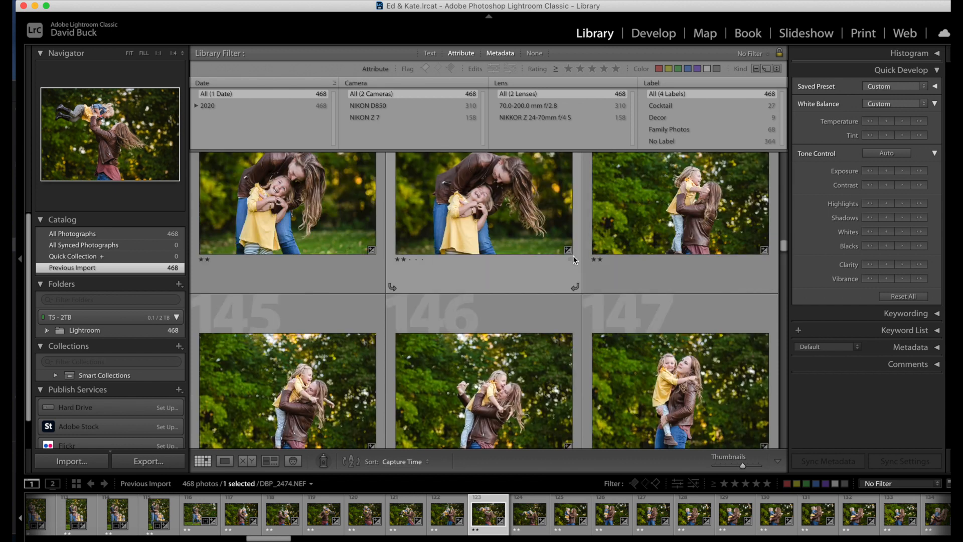
scroll(572, 254, "down", 3)
scroll(568, 261, "down", 4)
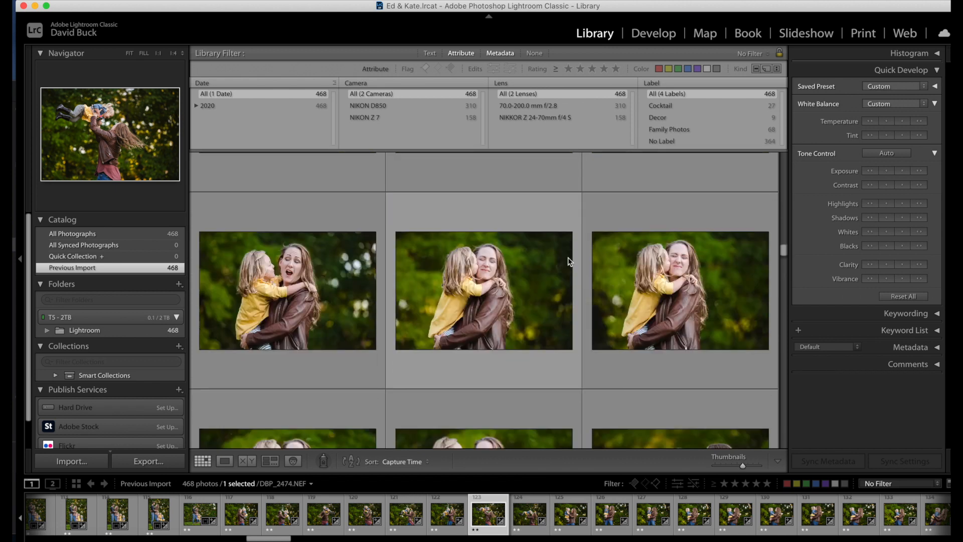
scroll(568, 259, "down", 4)
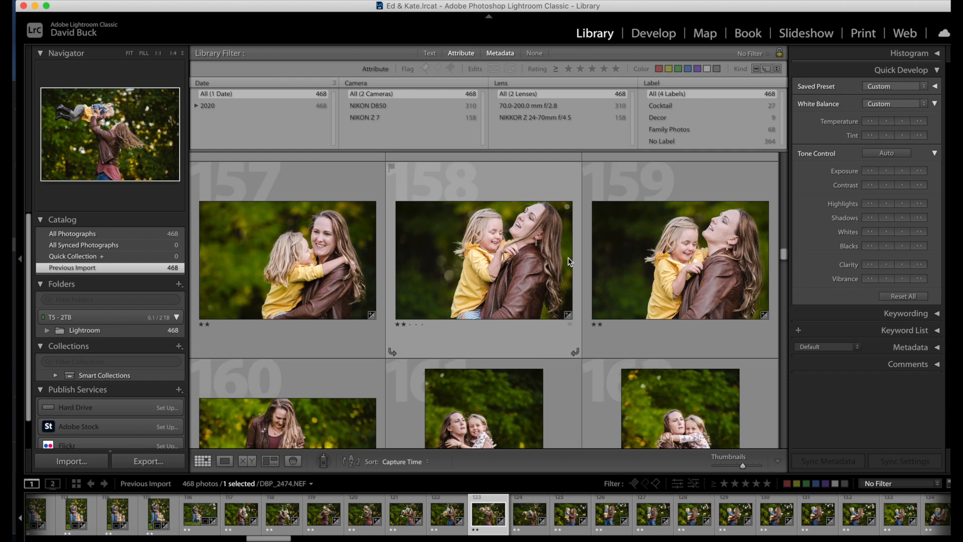
scroll(568, 257, "down", 4)
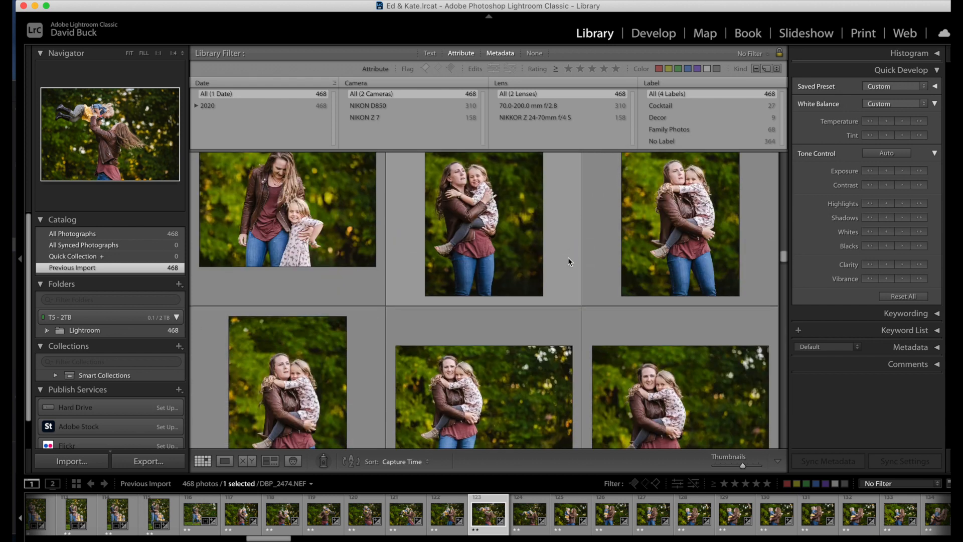
- Check the following group and father-and-daughter photos for consistent color, viewing DBP_2668.NEF enlarged before returning to the grid
scroll(567, 257, "down", 3)
scroll(569, 261, "down", 5)
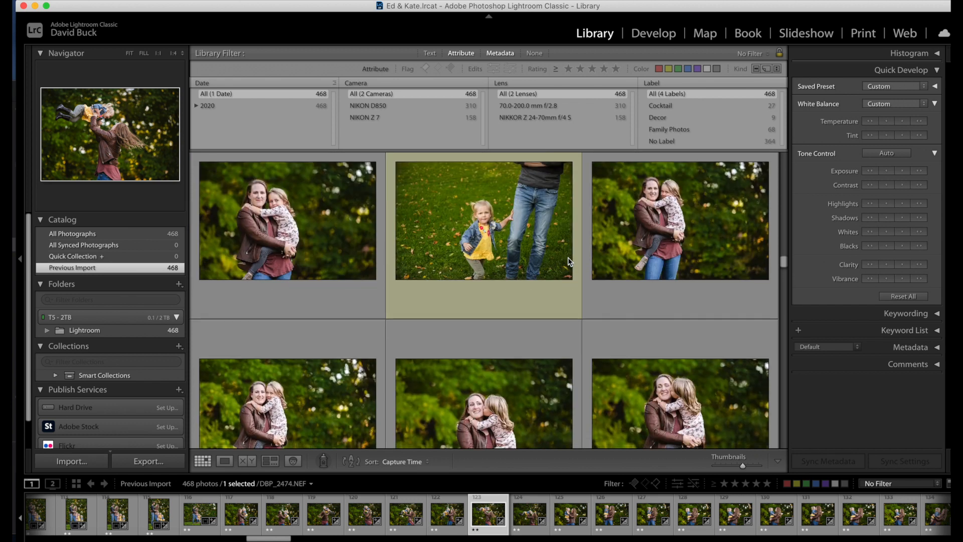
scroll(569, 260, "down", 5)
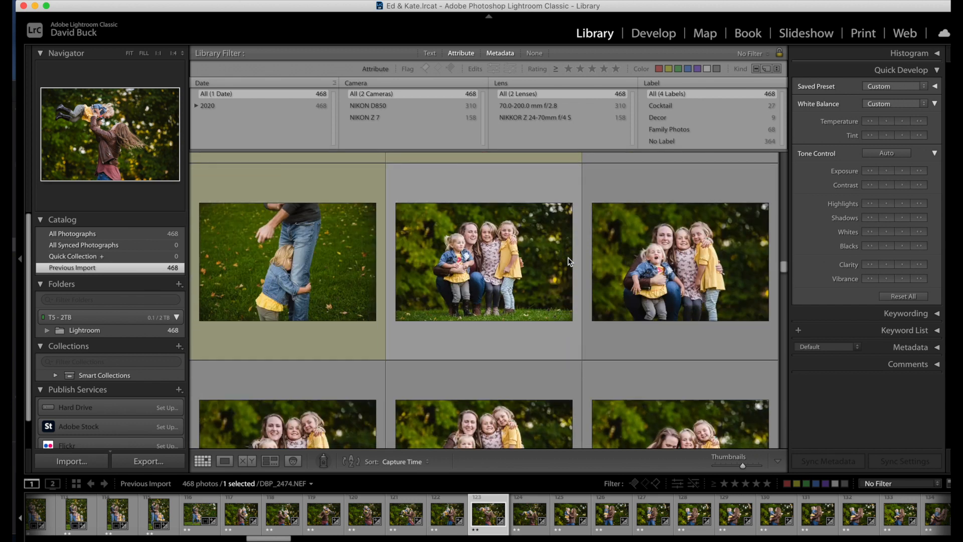
scroll(569, 261, "down", 5)
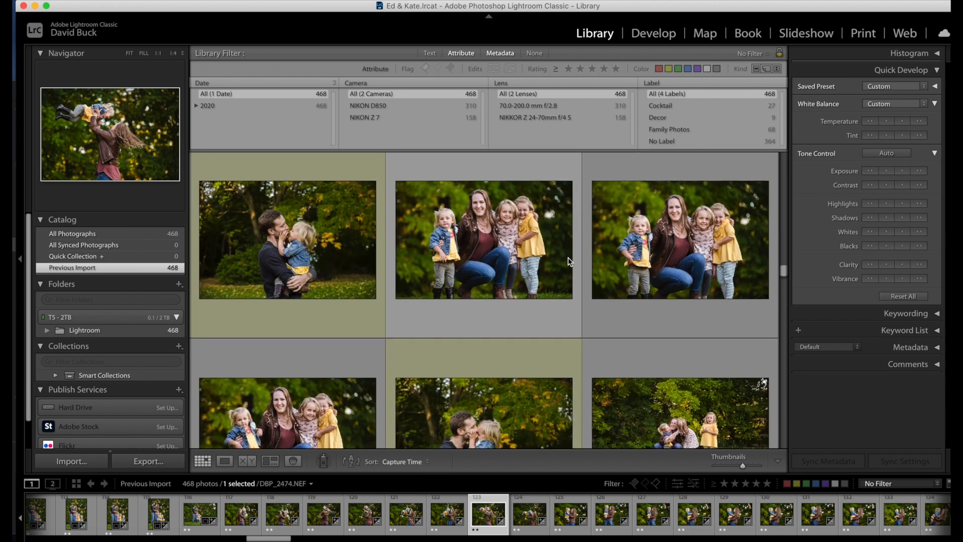
scroll(569, 261, "down", 5)
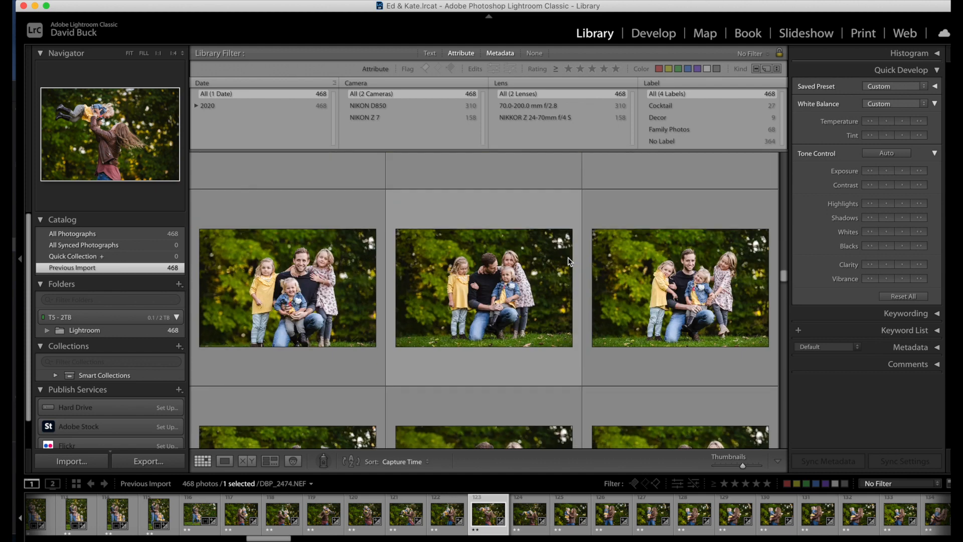
scroll(568, 261, "down", 5)
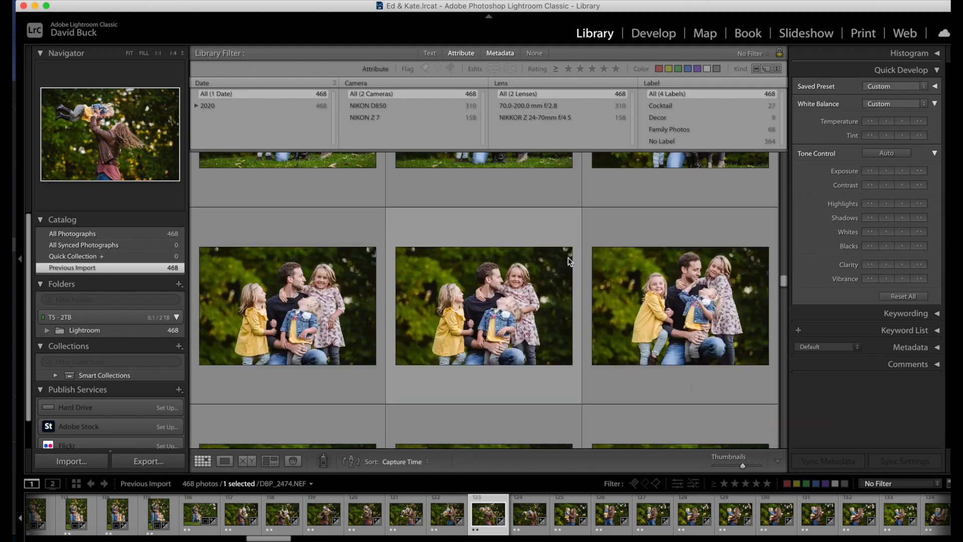
scroll(569, 261, "down", 5)
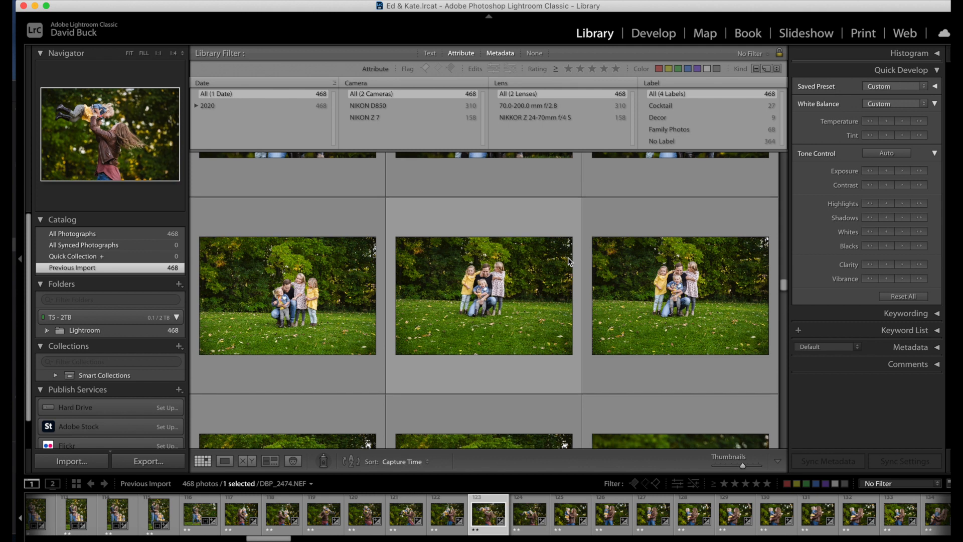
scroll(569, 261, "down", 5)
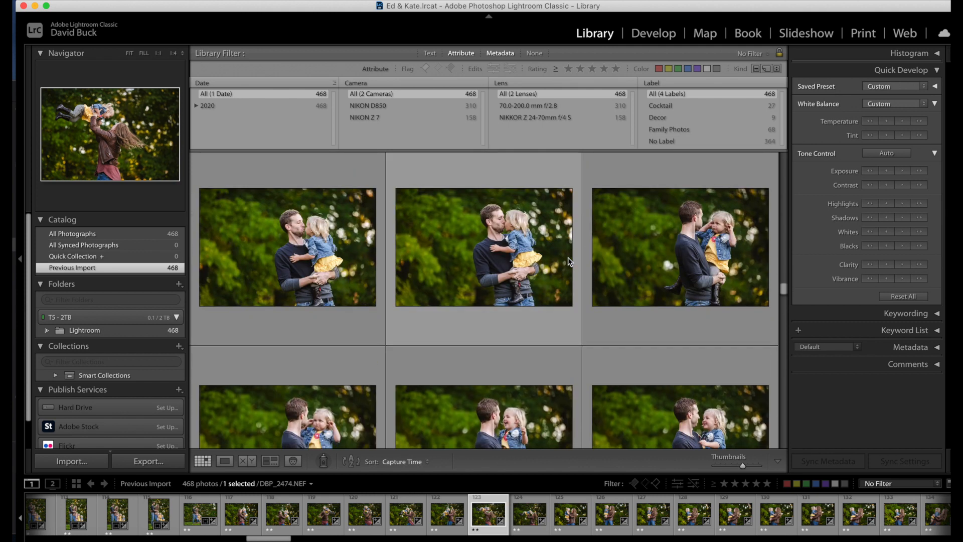
scroll(569, 261, "down", 2)
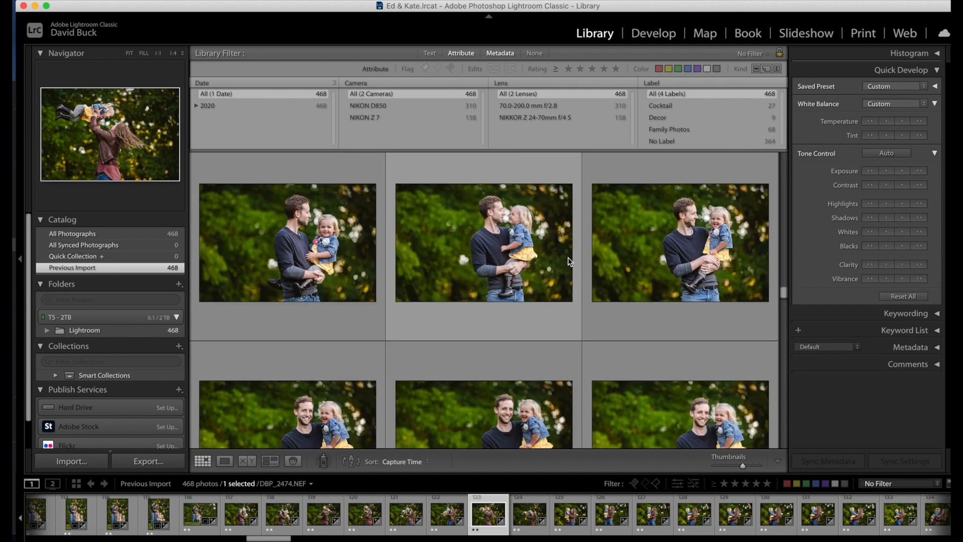
double_click(464, 245)
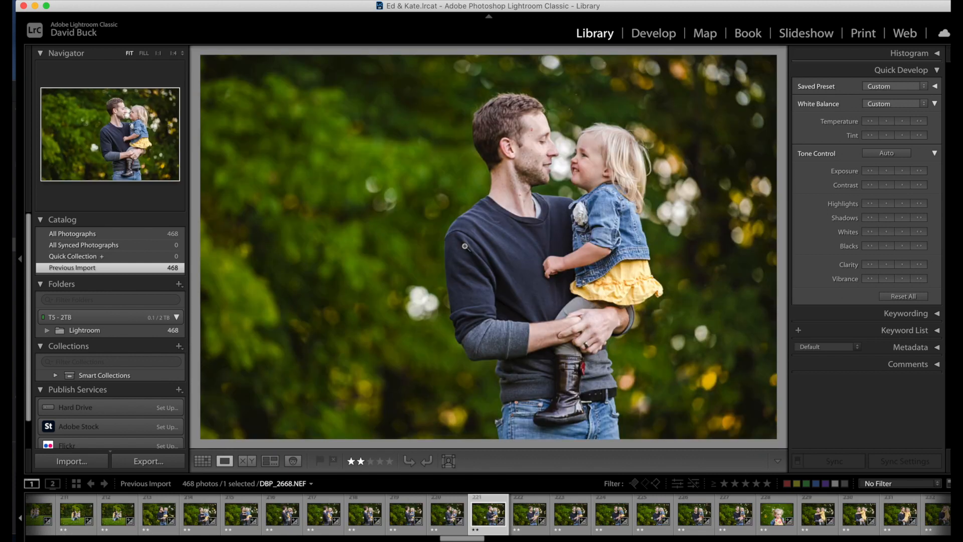
double_click(574, 251)
- Review photos 222 to 271 for consistent color and exposure, through the portraits of the couple under the orange tree
scroll(573, 249, "down", 4)
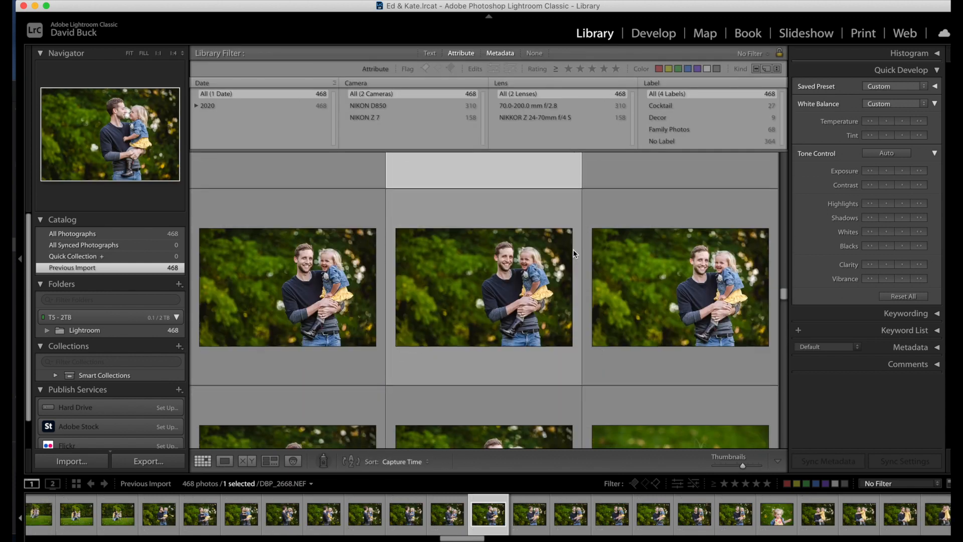
scroll(573, 248, "down", 3)
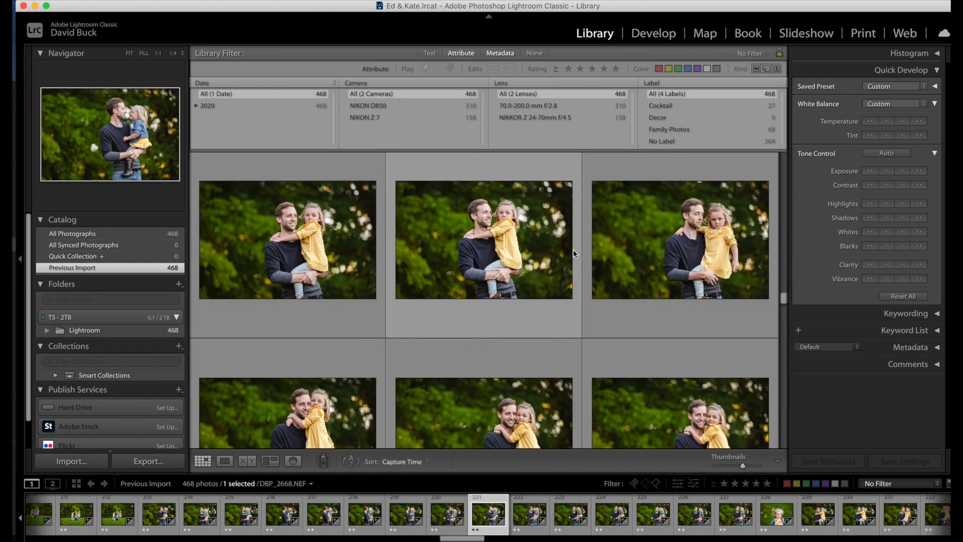
scroll(572, 249, "down", 5)
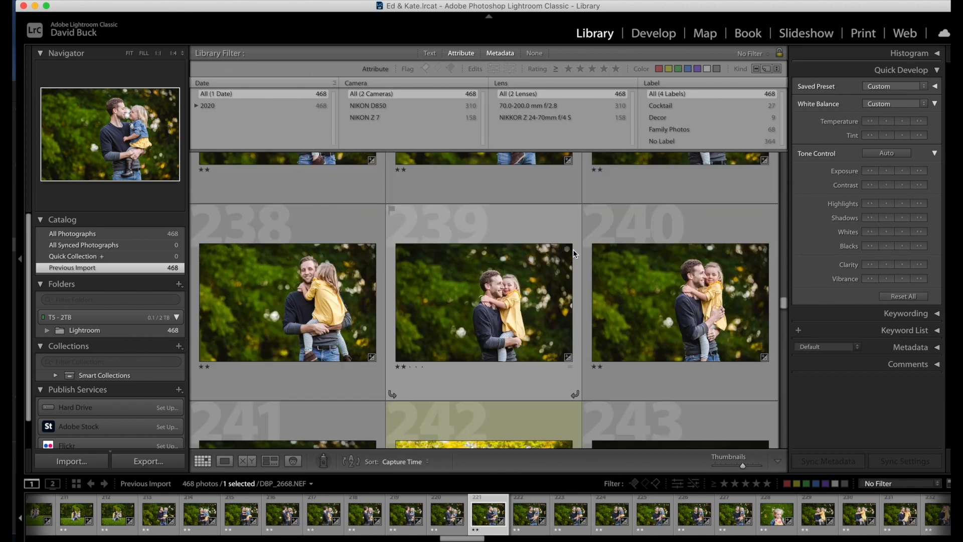
scroll(573, 249, "down", 5)
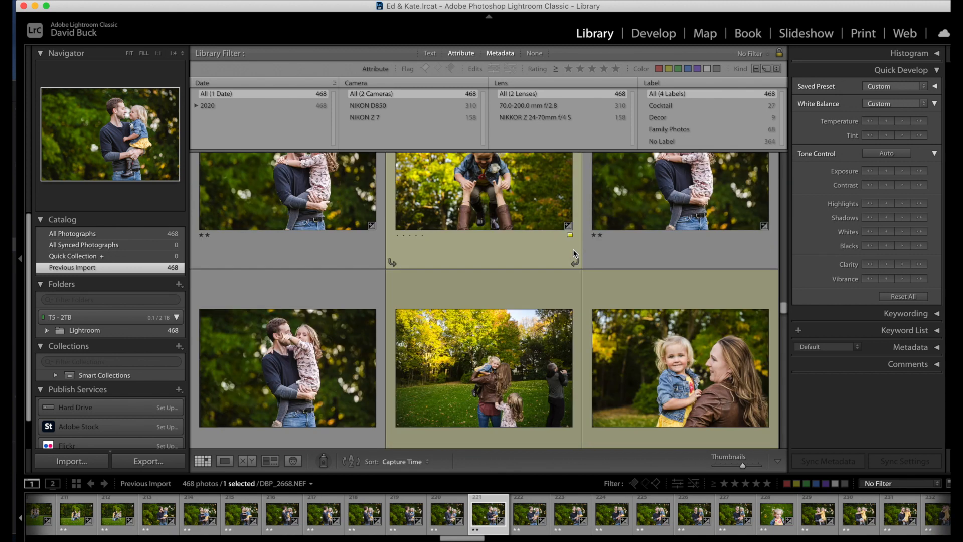
scroll(573, 249, "down", 5)
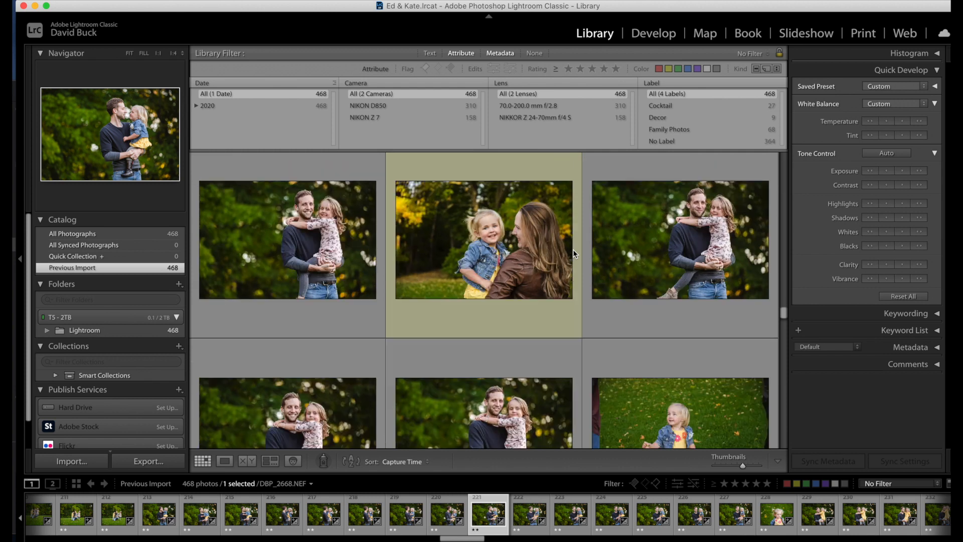
scroll(573, 249, "down", 5)
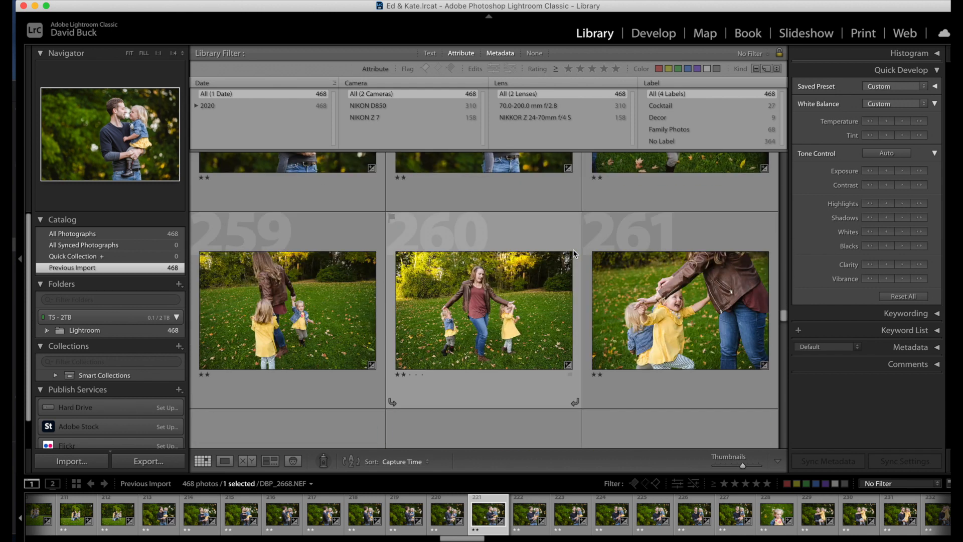
scroll(573, 248, "down", 5)
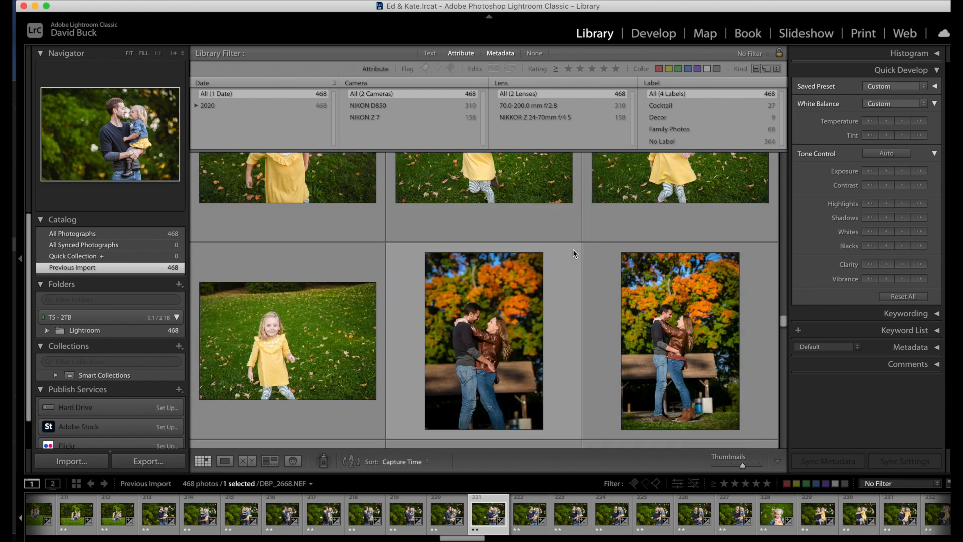
scroll(572, 249, "down", 5)
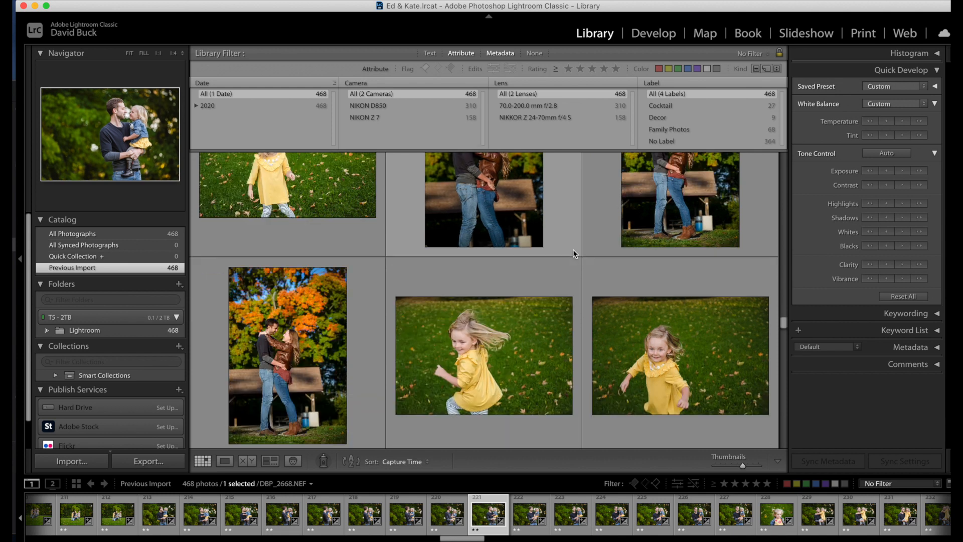
- Select photos 269 to 271 of the couple by the shelter and open them in Photoshop for editing
scroll(572, 248, "up", 2)
left_click(527, 243)
scroll(528, 244, "down", 2)
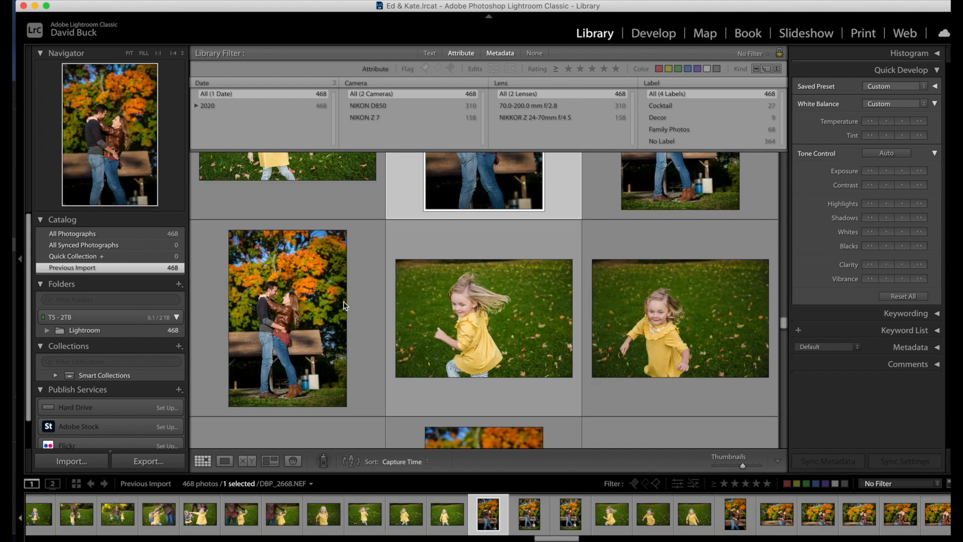
left_click(332, 308, "shift")
scroll(336, 307, "down", 8)
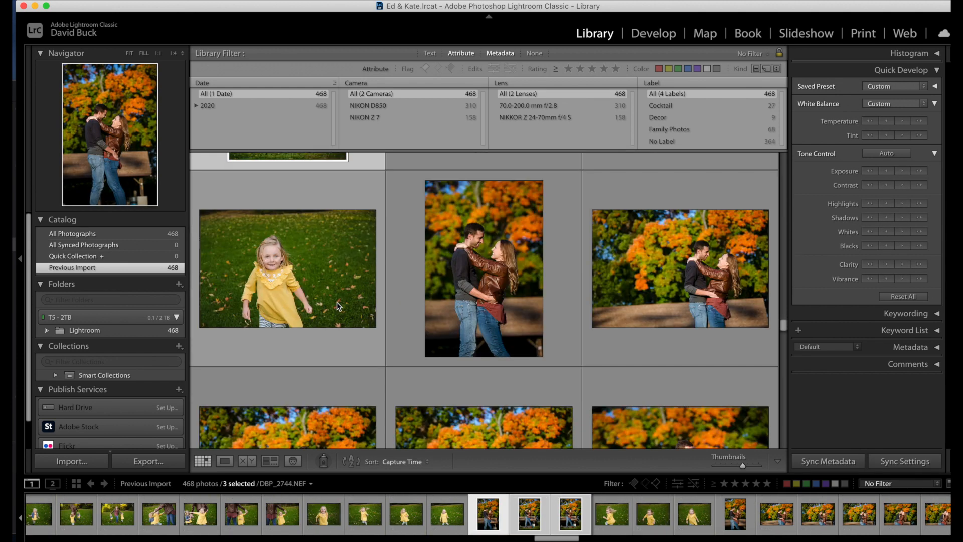
scroll(342, 306, "down", 5)
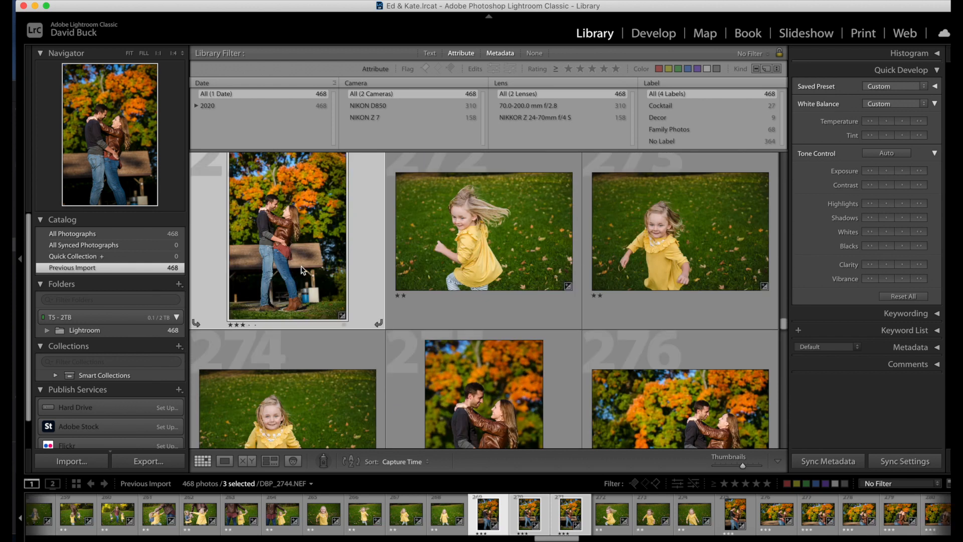
scroll(299, 269, "up", 4)
right_click(471, 242)
mouse_move(509, 285)
left_click(618, 284)
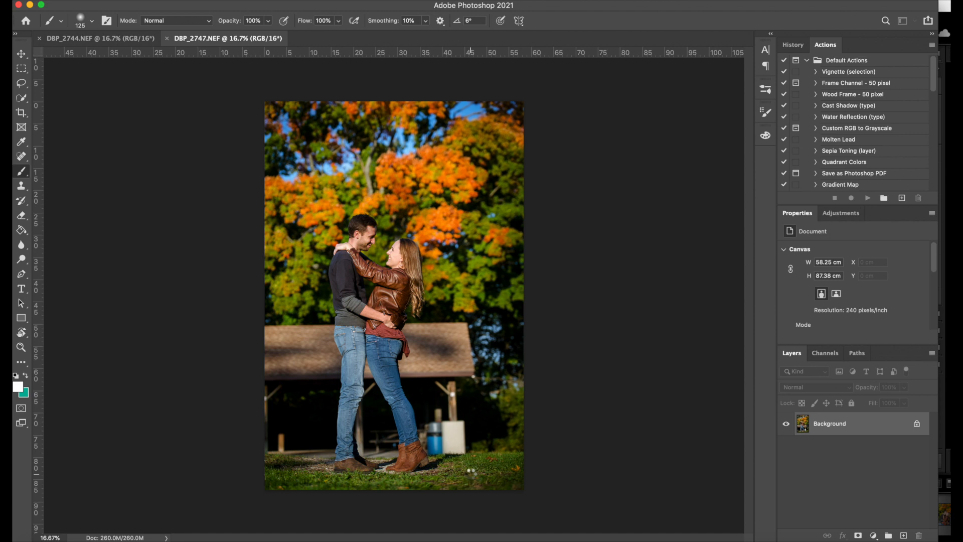
- Lasso the blue bin and white box beside the couple in DBP_2748.NEF and fill the selection from its surroundings to remove them
key("j")
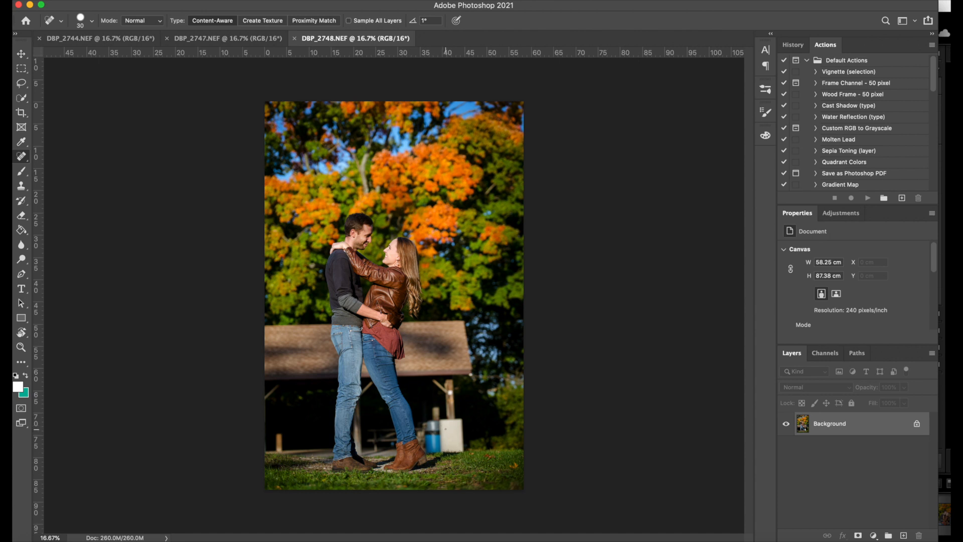
key("l")
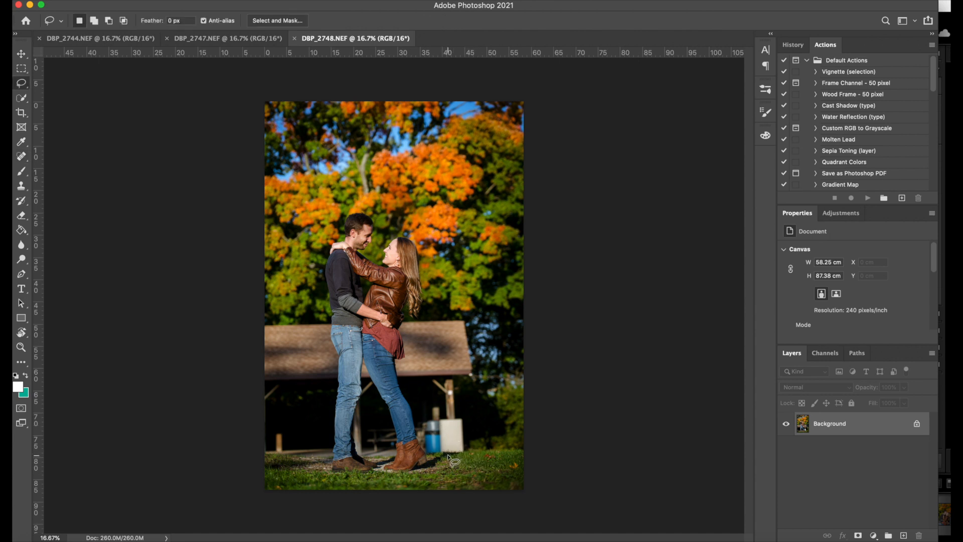
left_click_drag(466, 448, 465, 426)
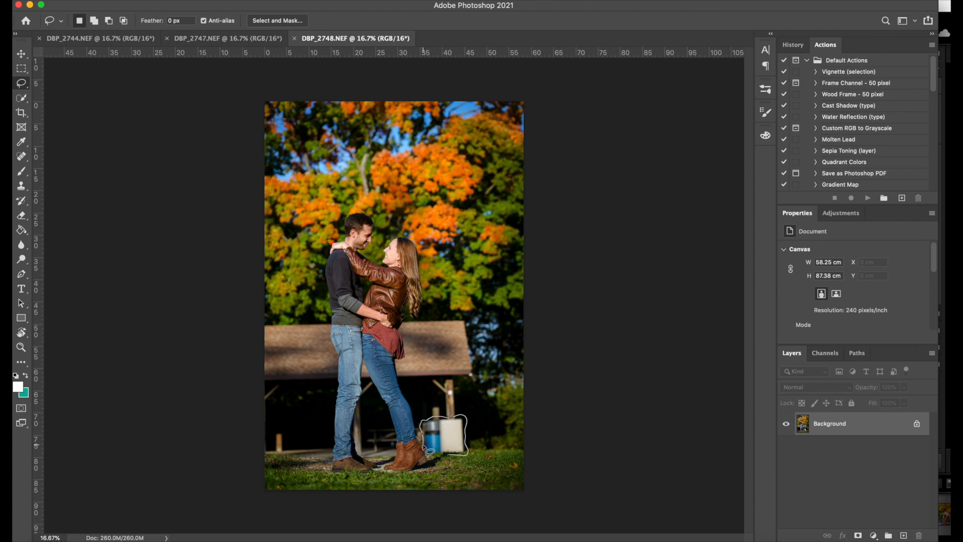
left_click_drag(435, 453, 445, 454)
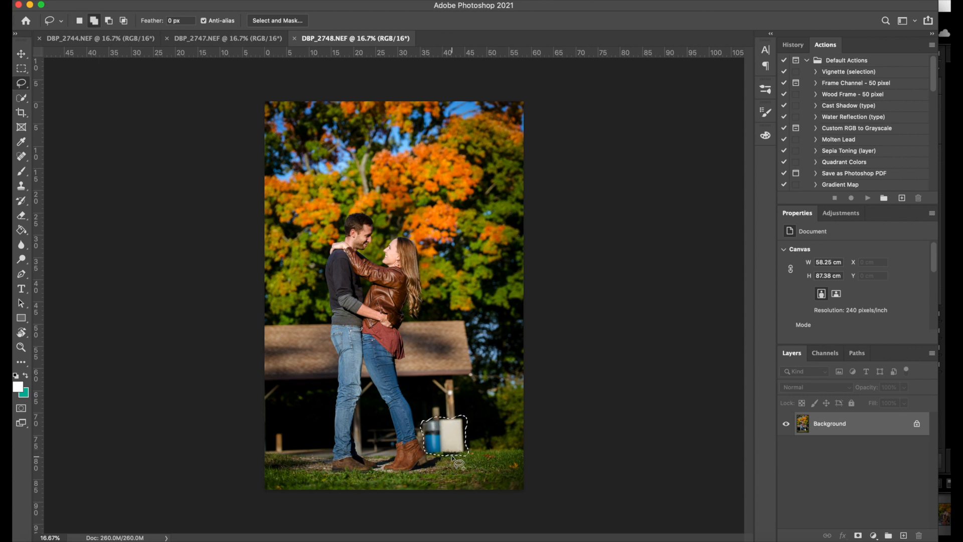
key("shift+F5")
key("Return")
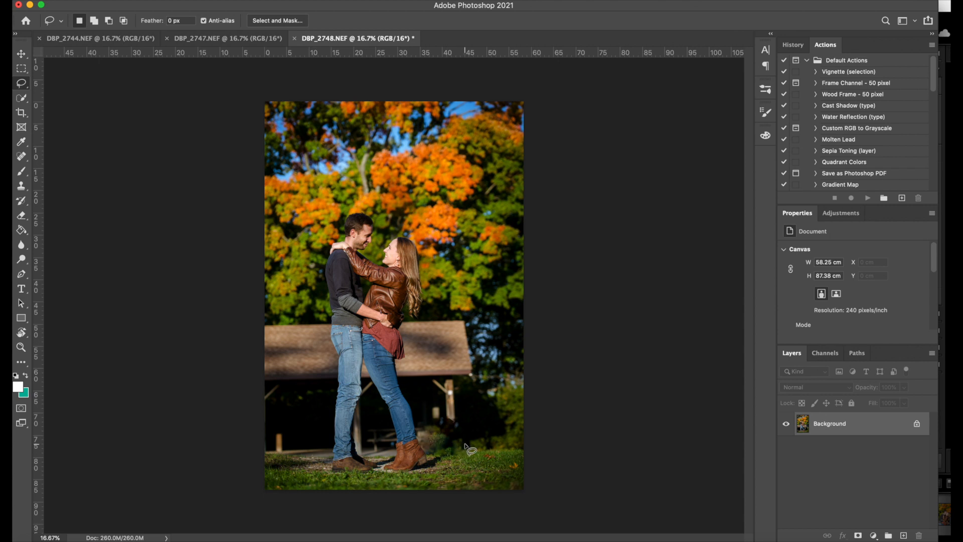
- Heal the dark remnant beside the shelter post in DBP_2748.NEF, and set the Clone Stamp to 100% opacity with a hard-edged brush
key("j")
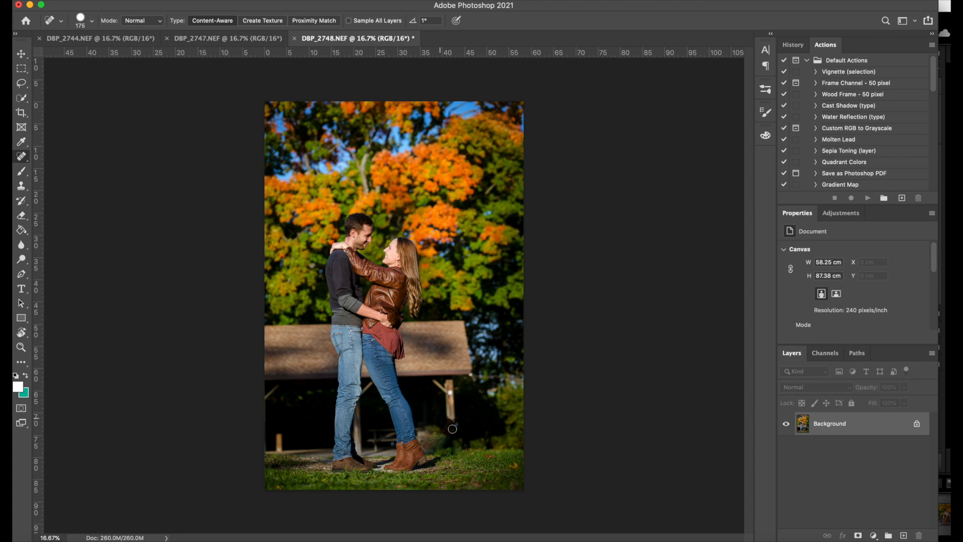
key("s")
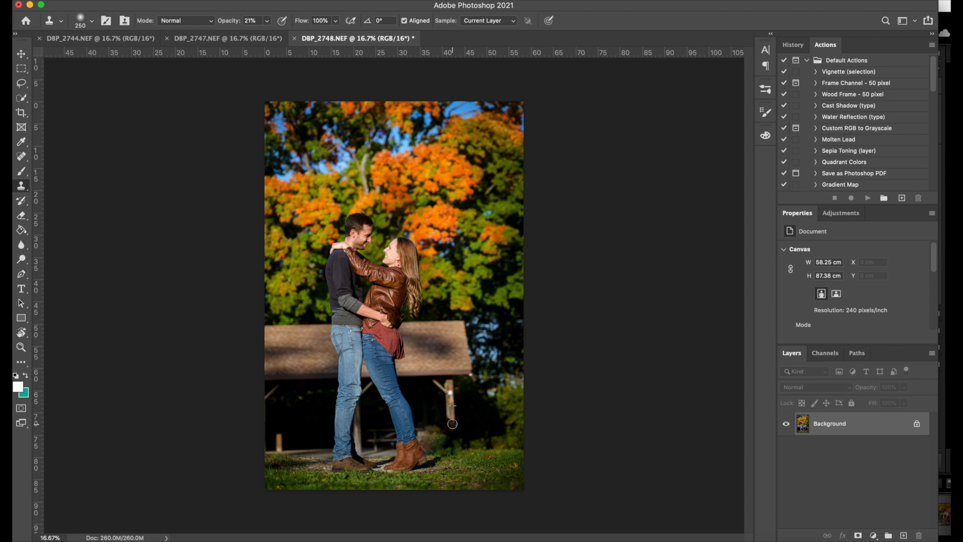
left_click_drag(234, 21, 377, 24)
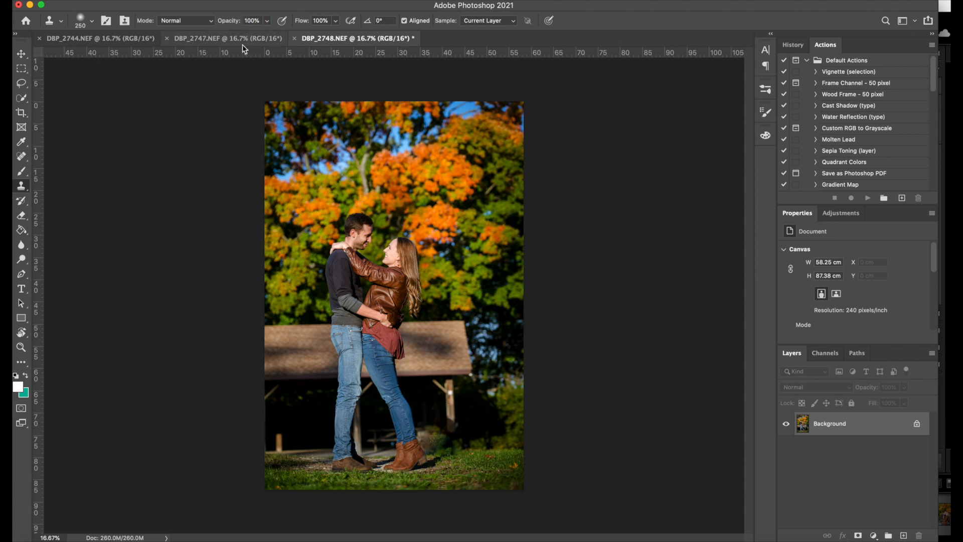
left_click(89, 22)
left_click_drag(103, 83, 147, 83)
left_click(90, 23)
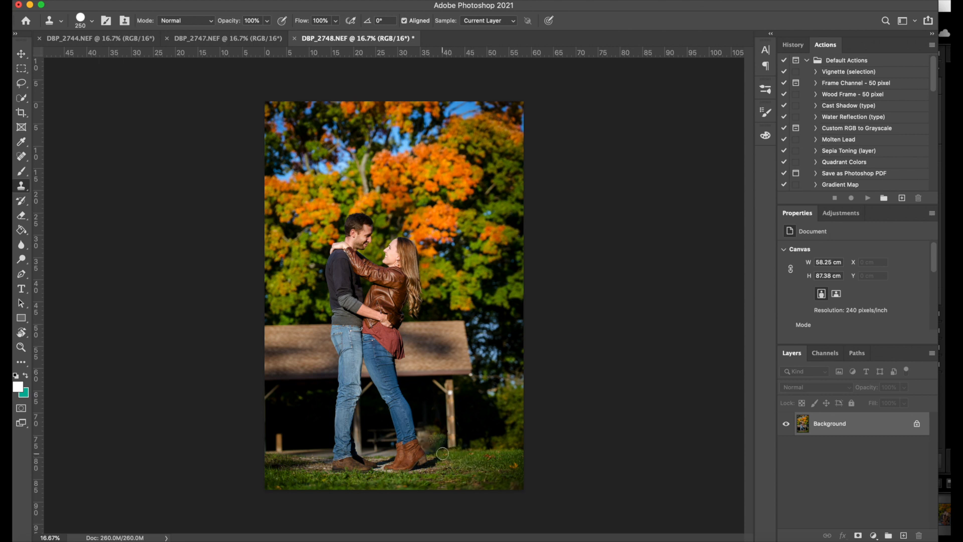
- Clone dark background over the leftover patch beside the woman's boots in DBP_2748.NEF, and save and close the photo
left_click(426, 406, "alt")
mouse_move(428, 426)
left_mouse_down()
mouse_move(439, 439)
mouse_move(423, 431)
left_mouse_up()
left_click_drag(420, 426, 421, 432)
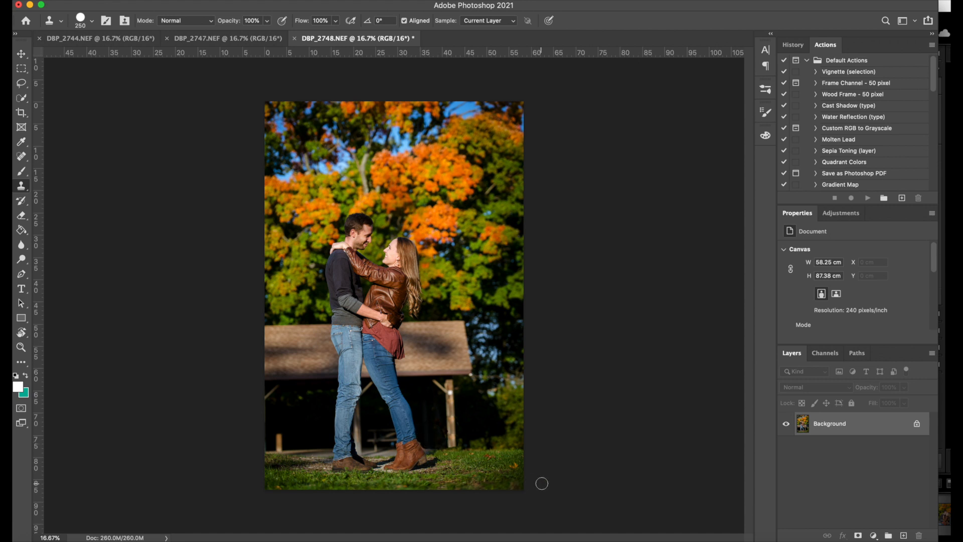
key("super+s")
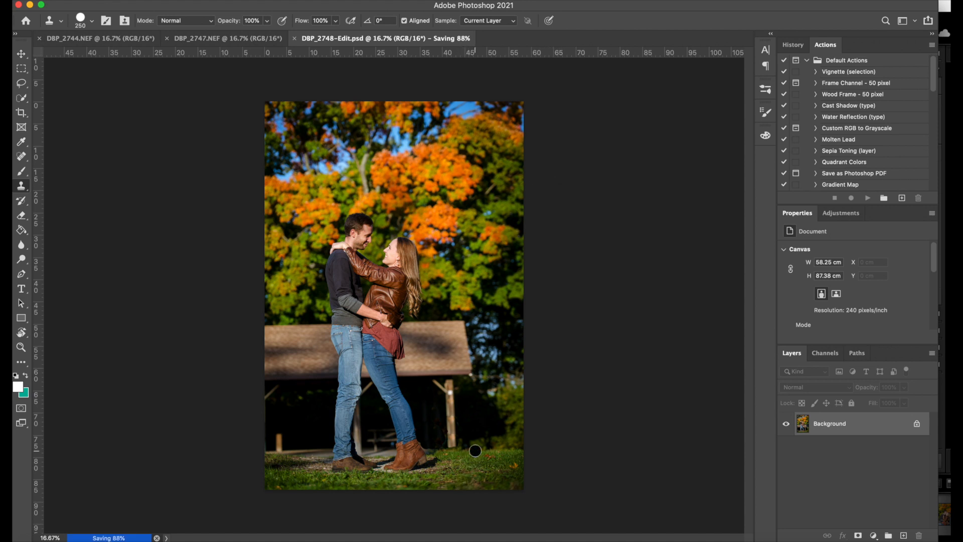
key("super+w")
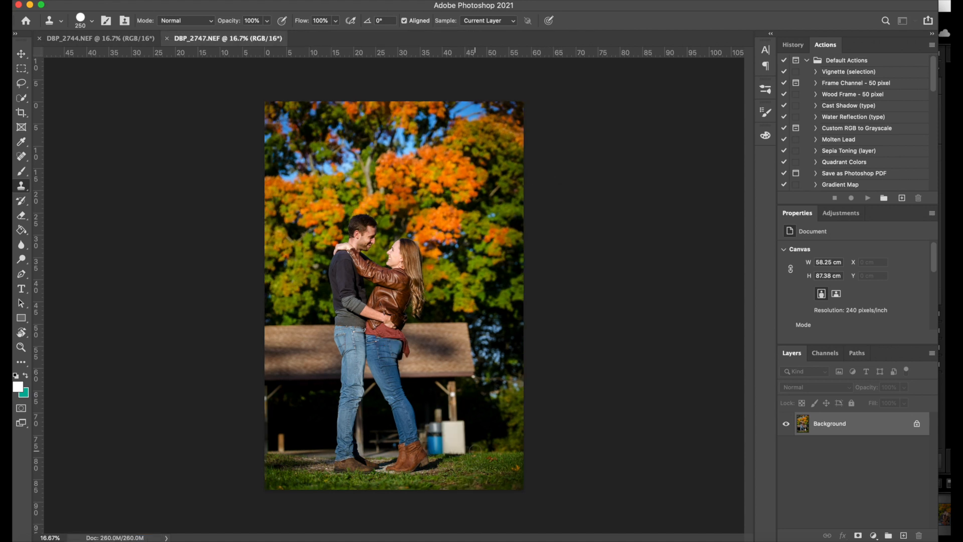
- Lasso the blue bin and white box in DBP_2747.NEF, remove them with a Content-Aware fill, and clear the selection
key("l")
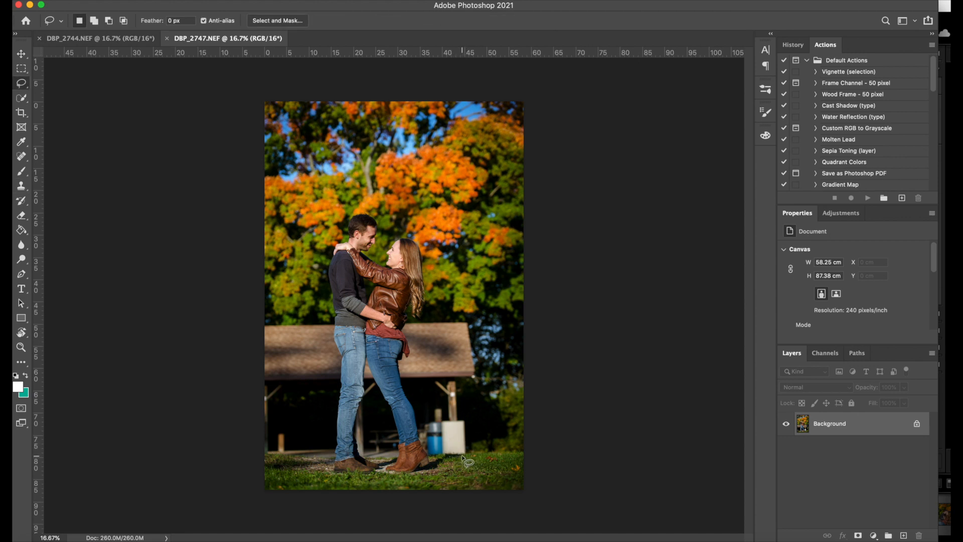
mouse_move(468, 439)
left_mouse_down()
mouse_move(468, 418)
mouse_move(431, 408)
mouse_move(429, 457)
mouse_move(456, 455)
left_mouse_up()
key("shift+BackSpace")
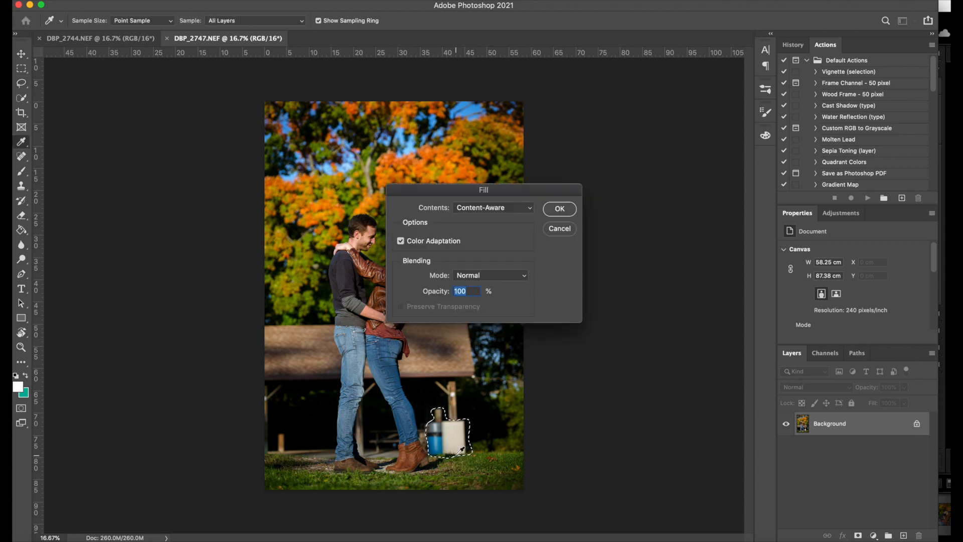
key("Return")
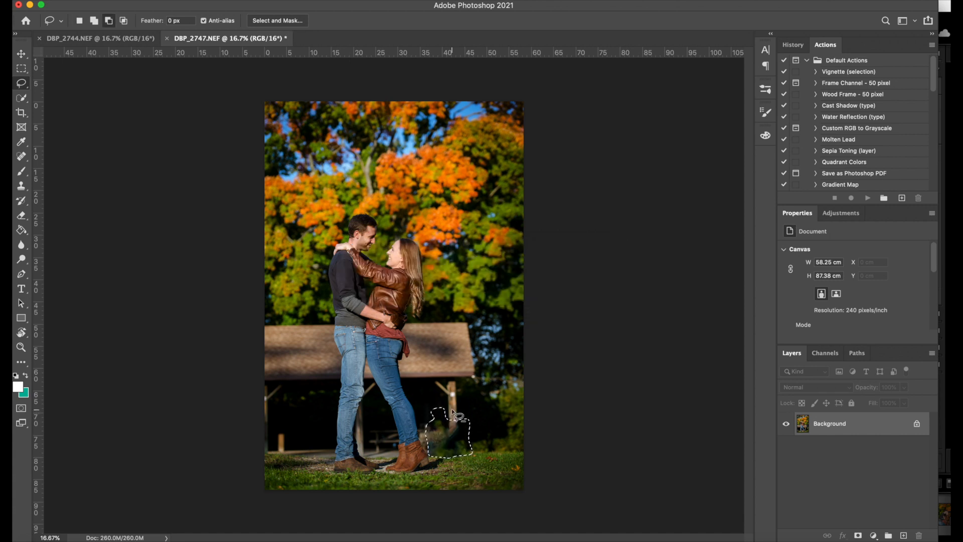
key("super+d")
- Clone the shelter post down to the grass and clean up the fill remnants in DBP_2747.NEF, and save and close it
key("s")
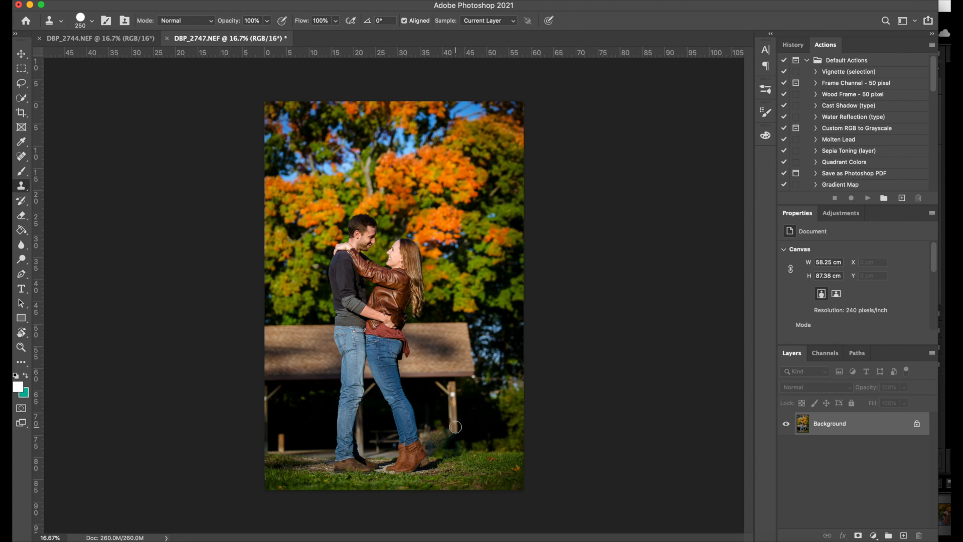
left_click_drag(455, 424, 457, 441)
left_click(454, 430, "alt")
mouse_move(435, 422)
left_mouse_down()
mouse_move(440, 439)
mouse_move(430, 425)
mouse_move(422, 434)
mouse_move(442, 441)
left_mouse_up()
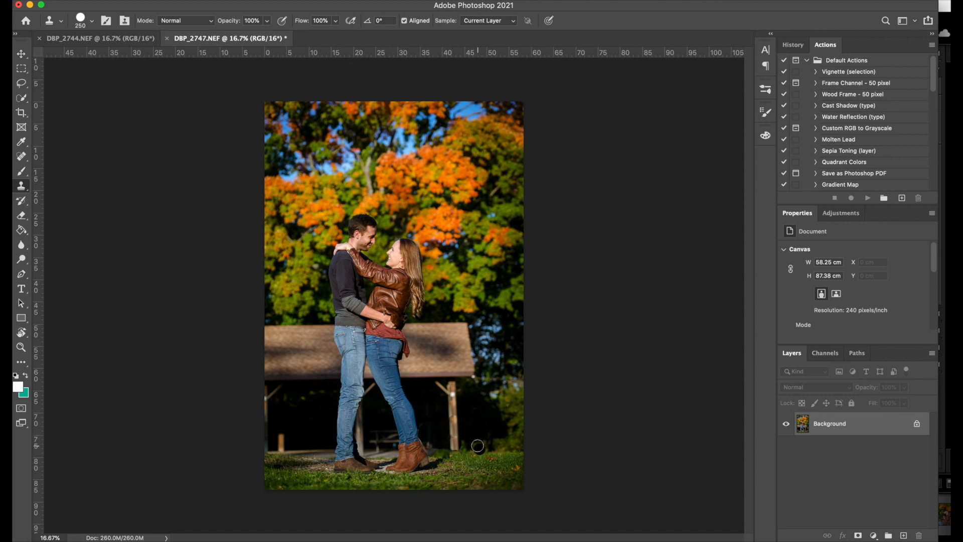
key("super+s")
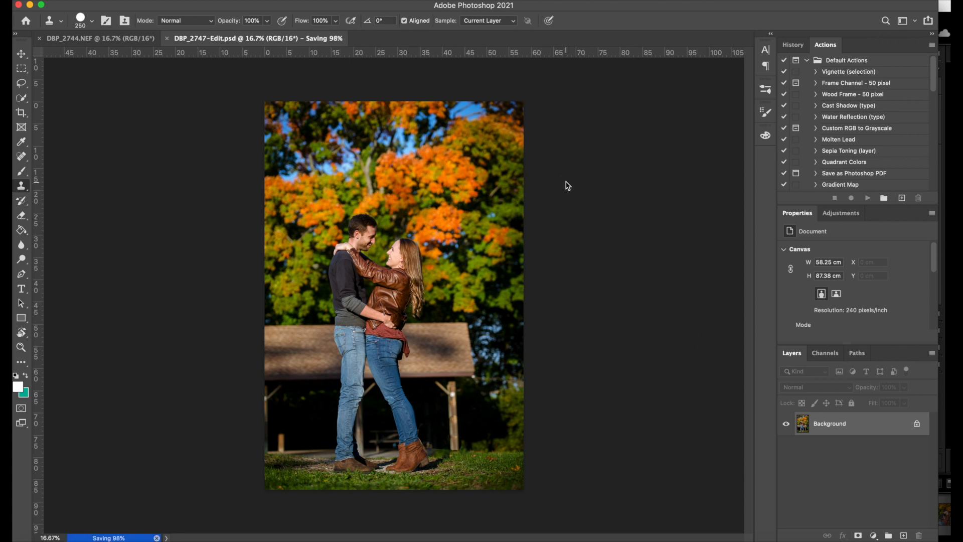
key("super+w")
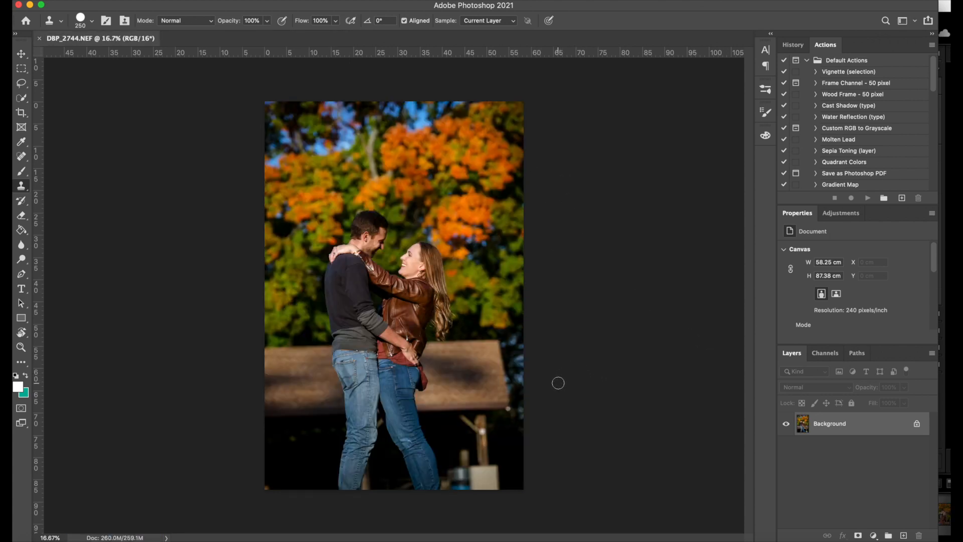
- Heal away the blue bin and white box beside the woman's legs in DBP_2744.NEF
key("j")
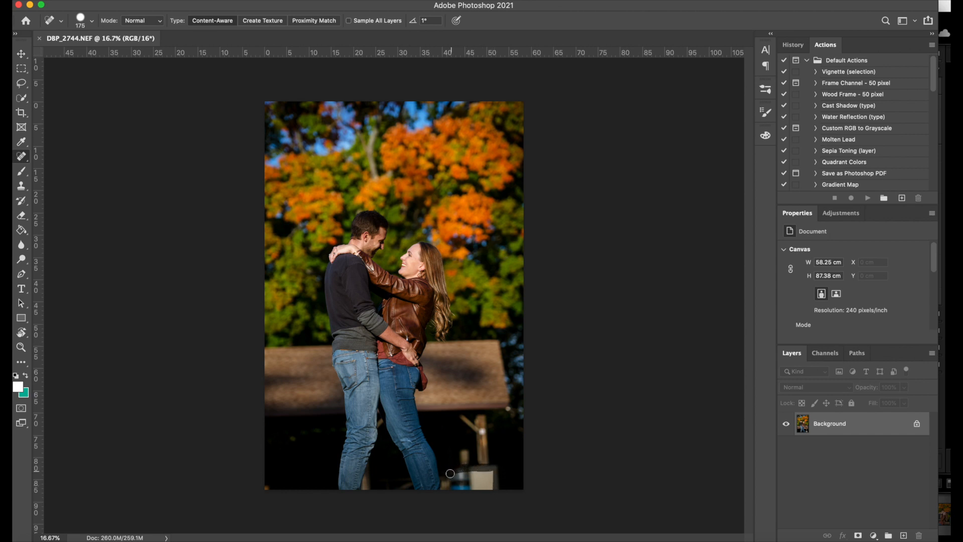
left_click_drag(492, 481, 455, 476)
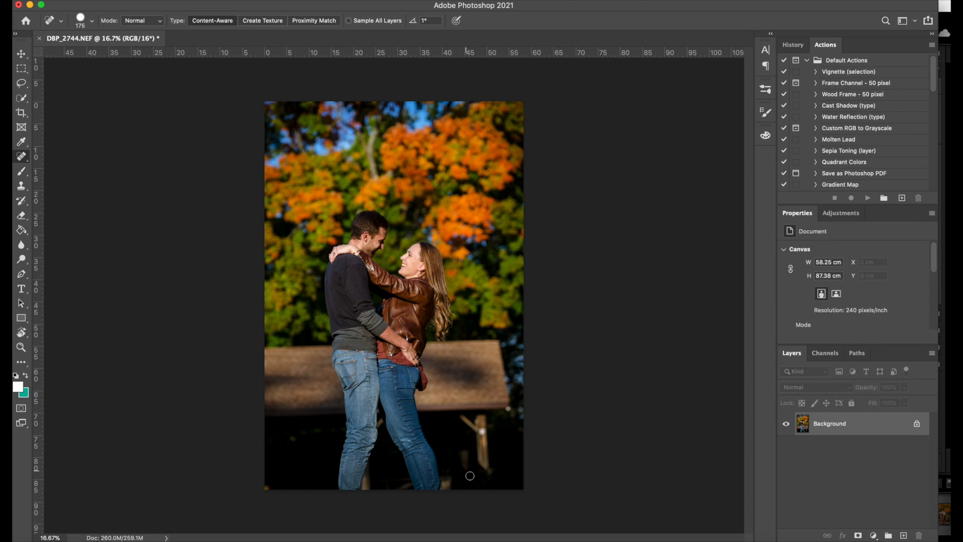
key("a")
- Clone the shelter post down to the photo's lower edge in DBP_2744.NEF, heal its blemish, and save and close the photo
key("s")
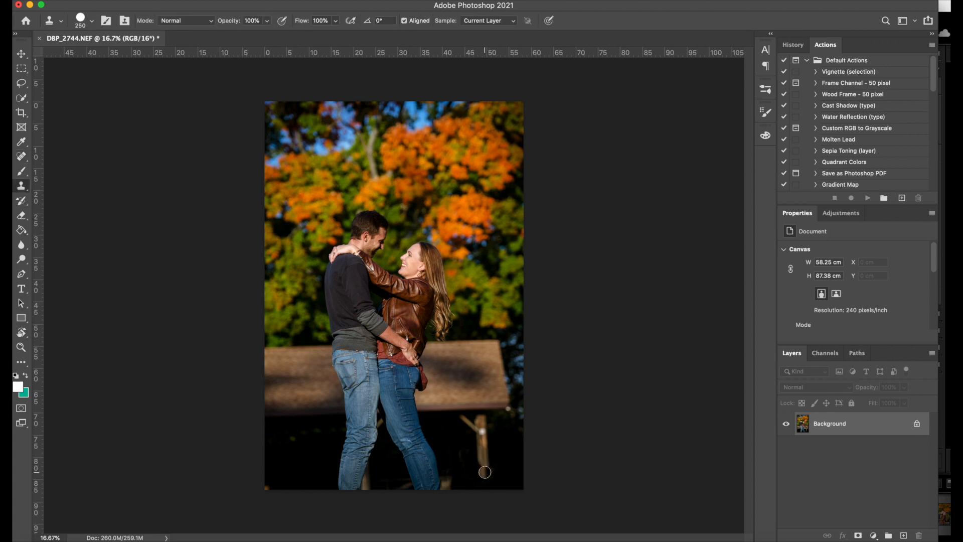
left_click_drag(488, 471, 486, 485)
key("j")
left_click(485, 460)
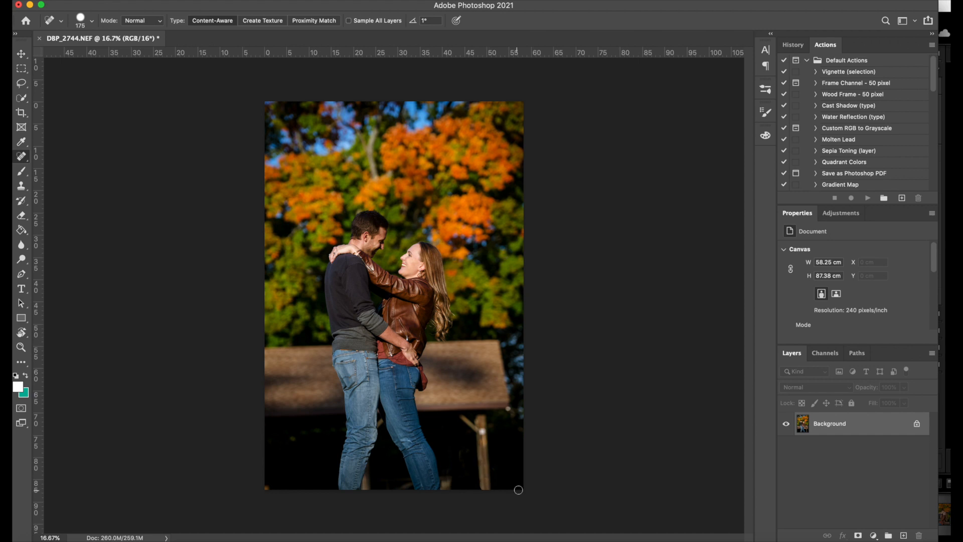
key("super+s")
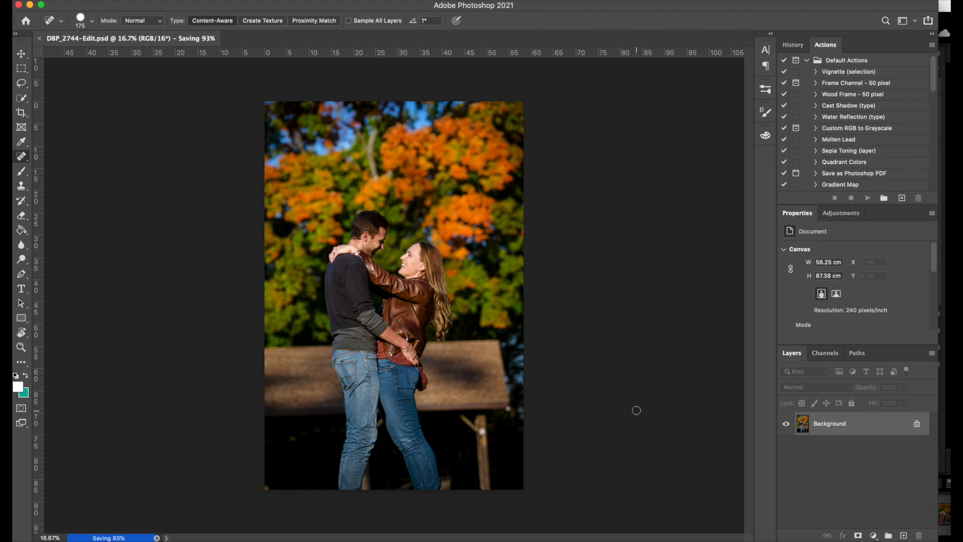
key("super+w")
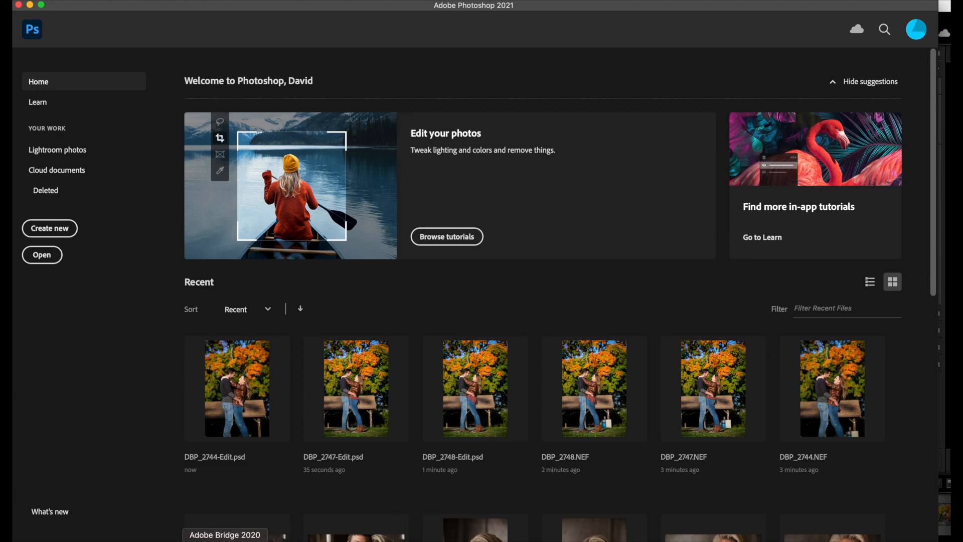
- Switch to Lightroom Classic and remove the three unretouched NEF originals of the couple by the shelter from the catalog
left_click(204, 539)
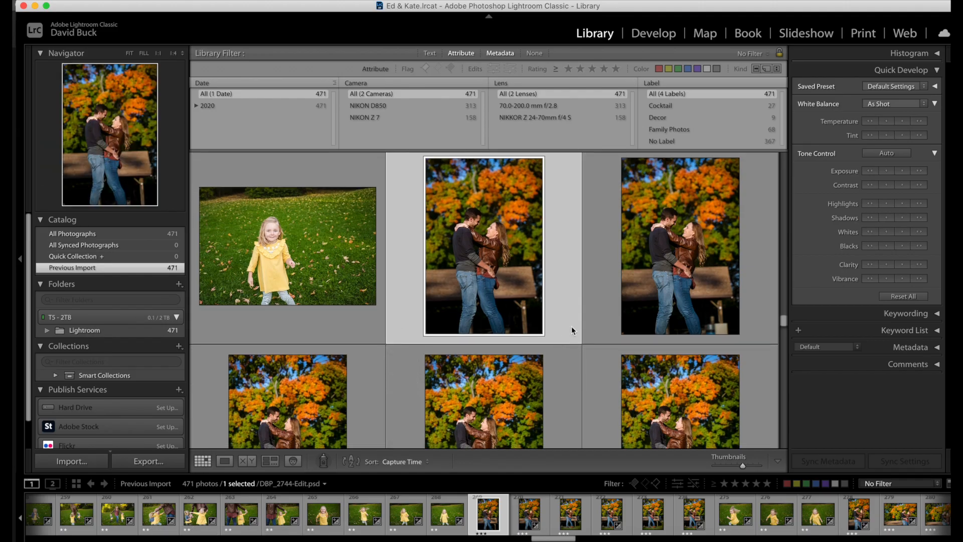
left_click(667, 269)
scroll(667, 269, "down", 4)
left_click(496, 290, "super")
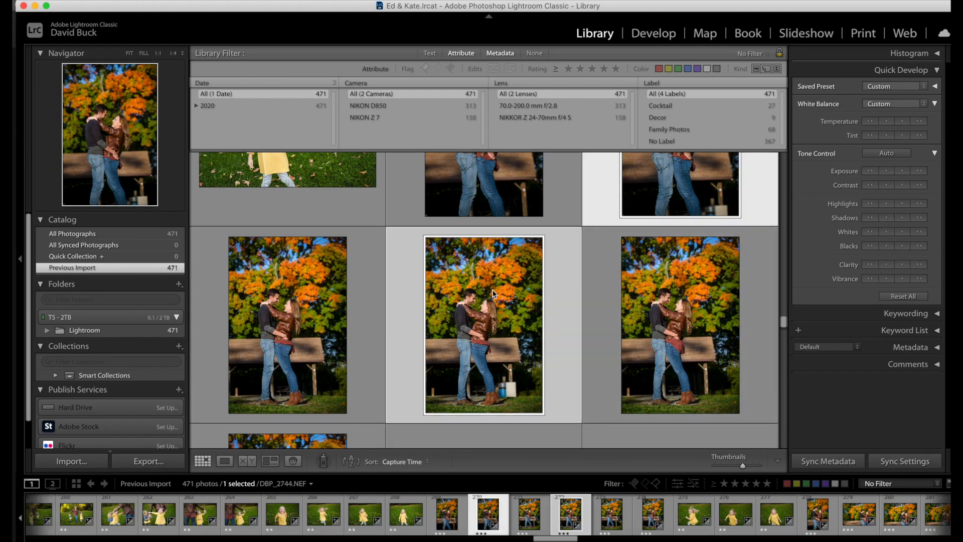
scroll(468, 318, "down", 1)
scroll(468, 318, "down", 3)
left_click(301, 344, "super")
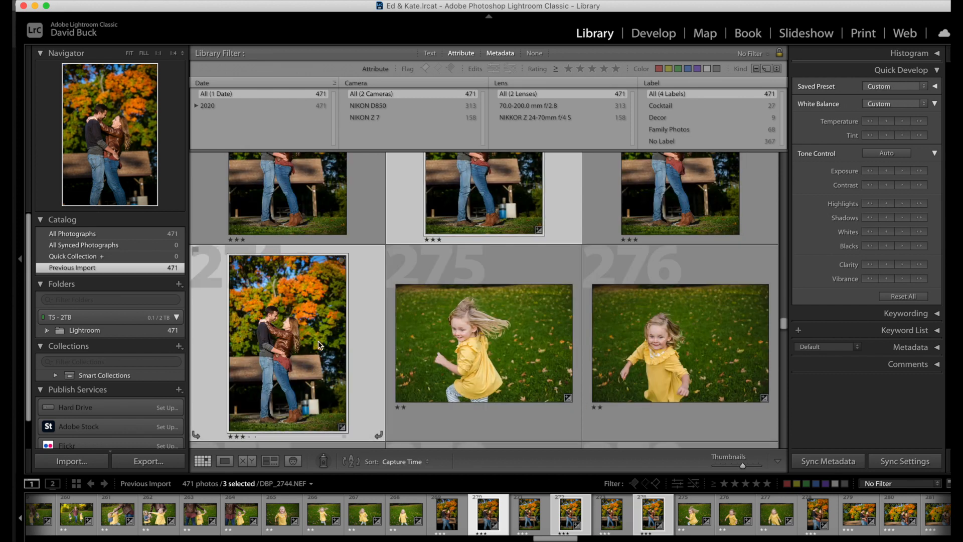
right_click(305, 344)
left_click(357, 523)
left_click(577, 192)
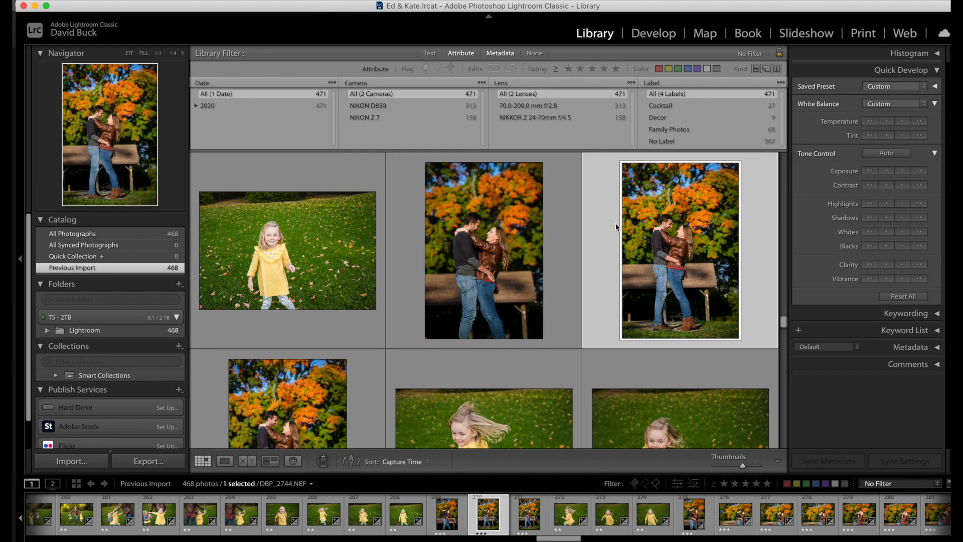
- Review the following couple, children and leaf-throwing photos for consistent color and exposure, through the family portraits behind the leaf pile
scroll(585, 324, "down", 5)
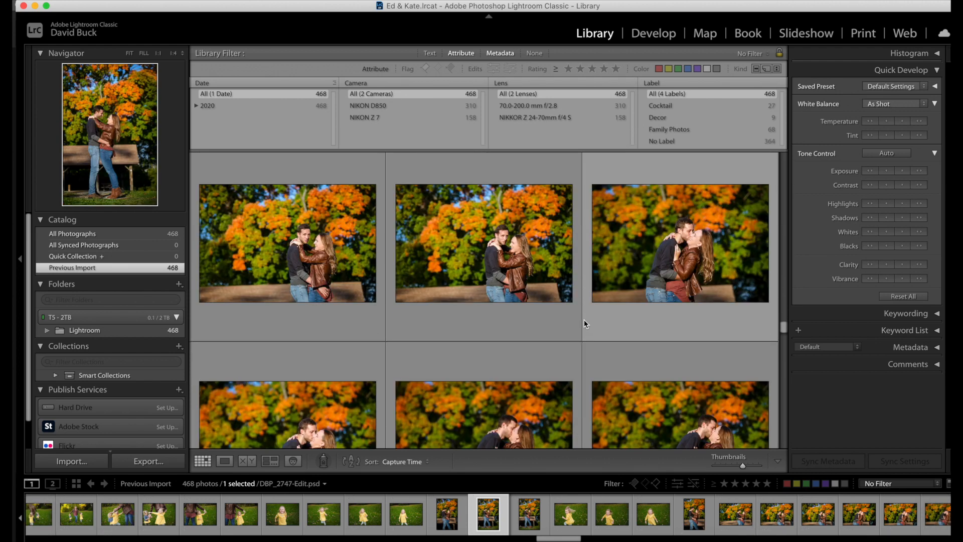
scroll(584, 322, "down", 6)
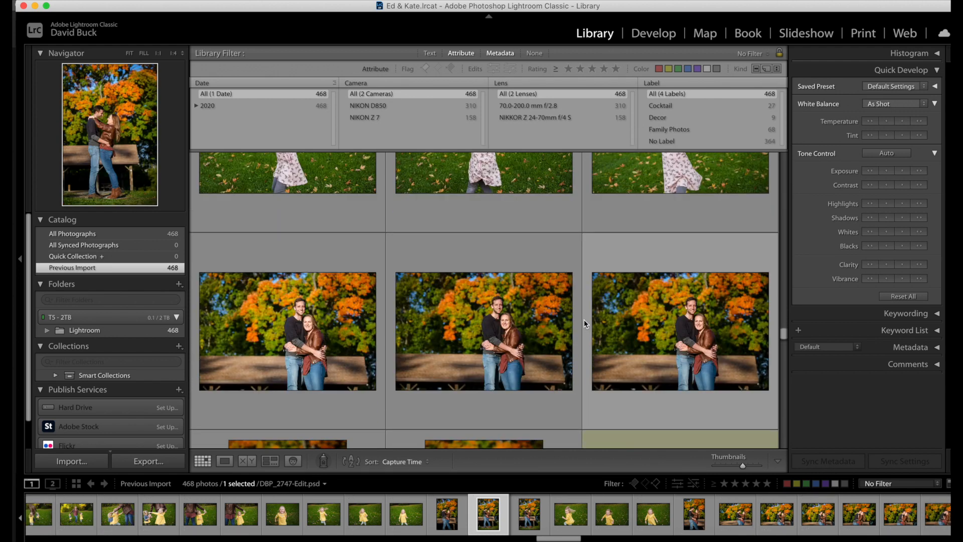
scroll(584, 320, "down", 4)
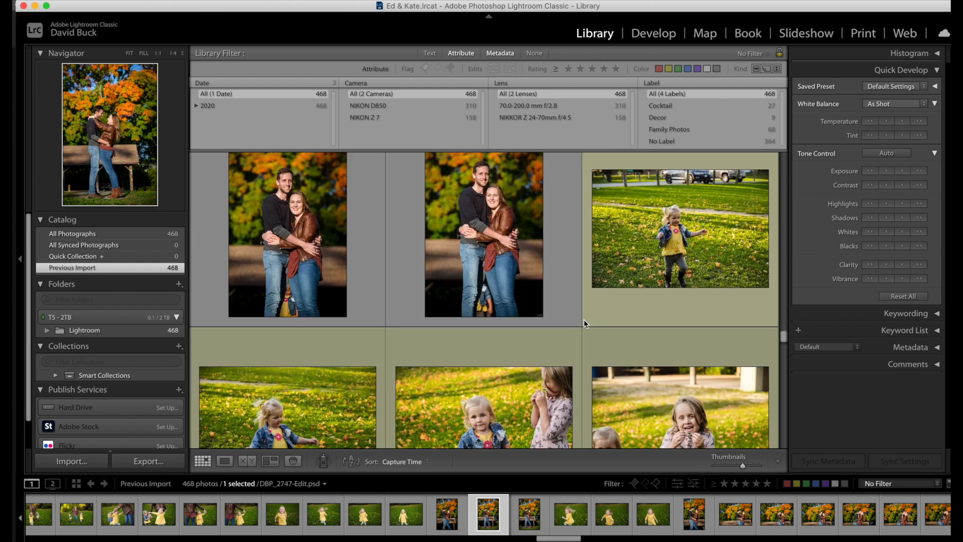
scroll(584, 323, "down", 2)
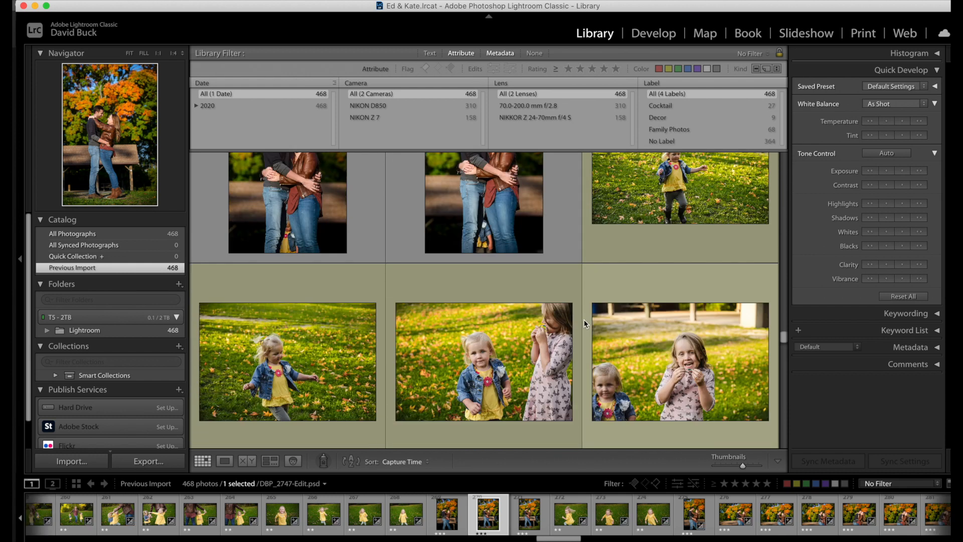
scroll(584, 320, "down", 8)
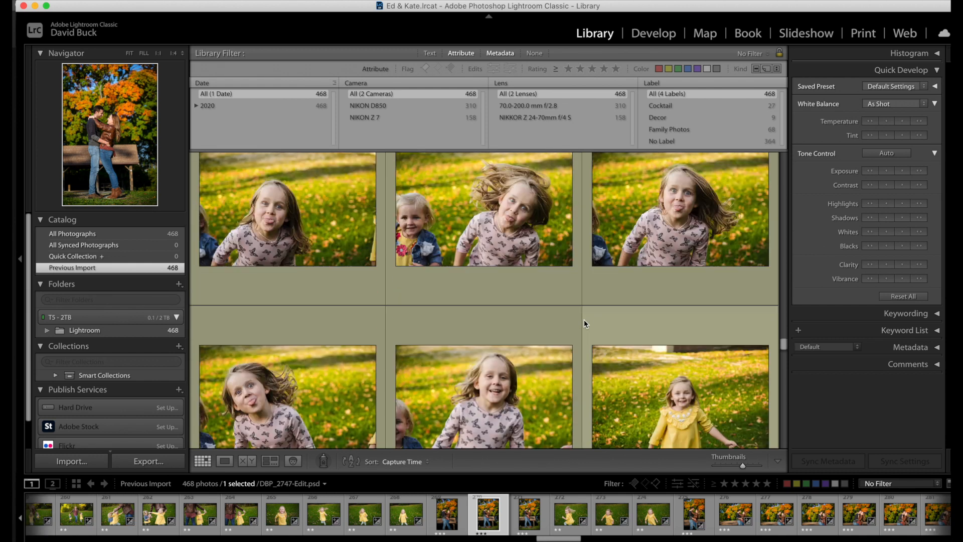
scroll(584, 321, "down", 8)
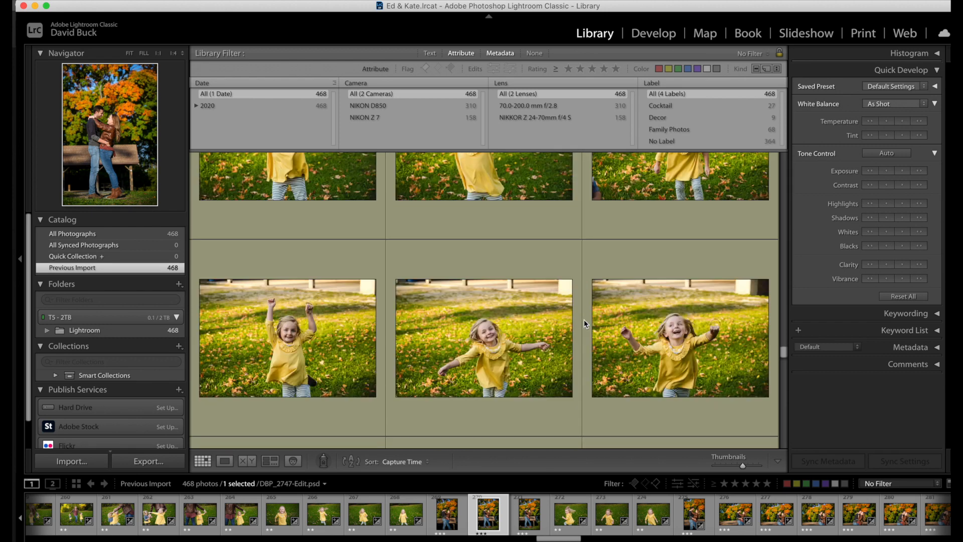
scroll(584, 320, "down", 8)
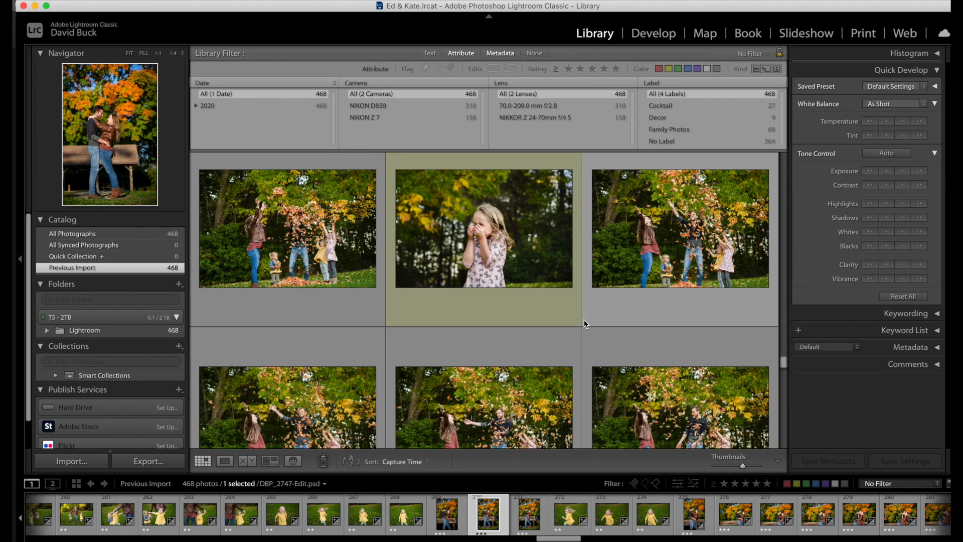
scroll(584, 321, "down", 8)
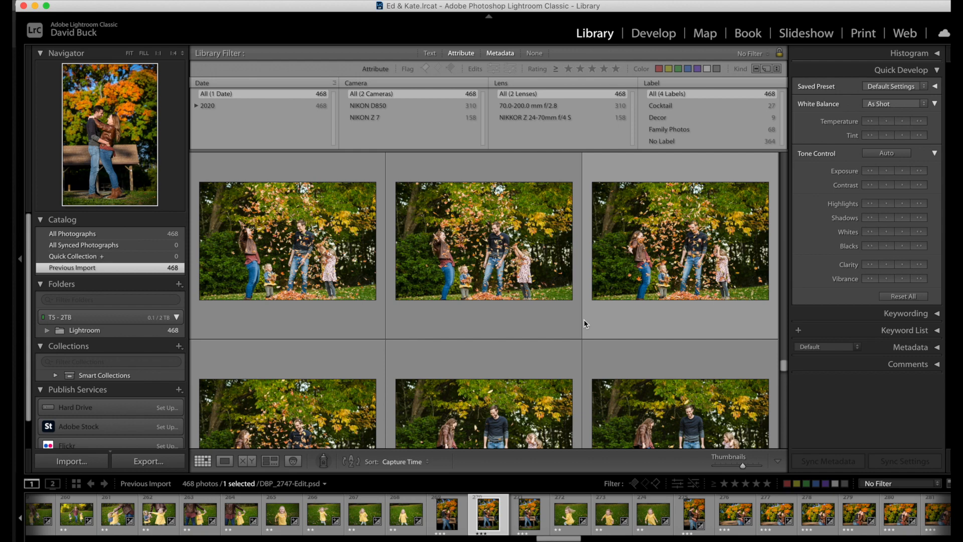
scroll(584, 320, "down", 8)
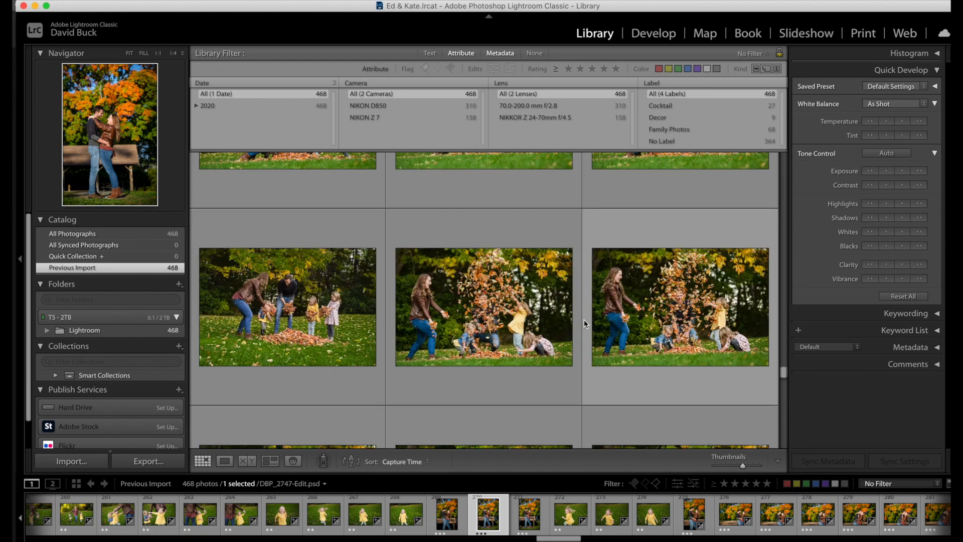
scroll(583, 320, "down", 8)
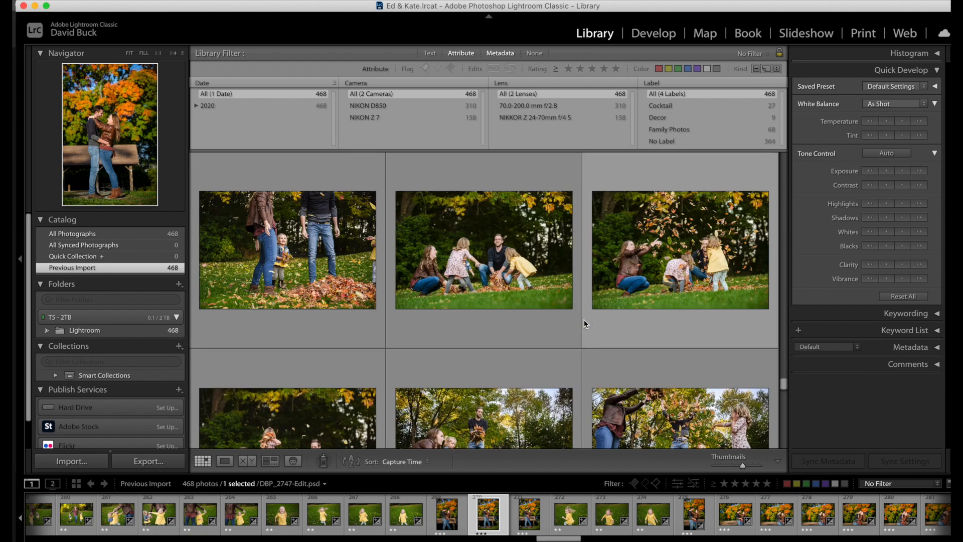
scroll(584, 320, "down", 8)
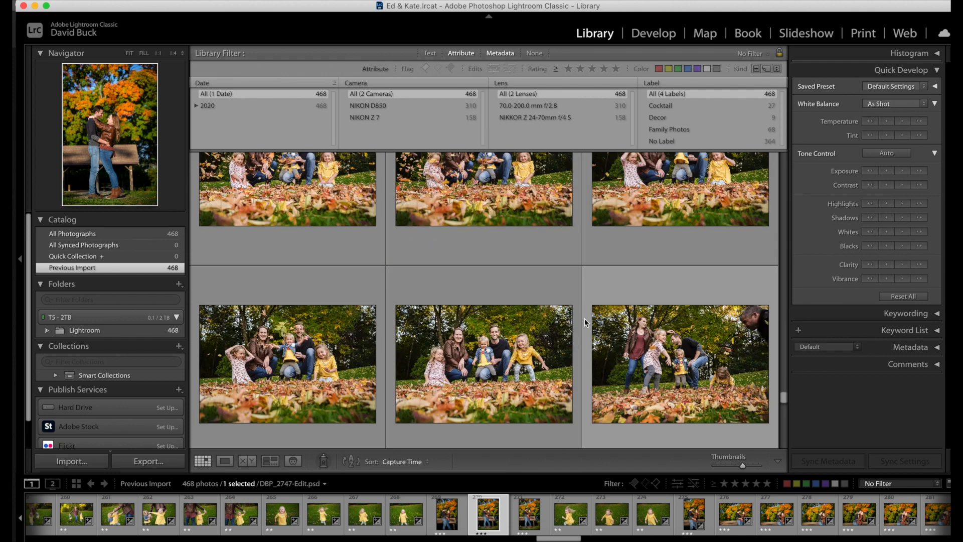
- Review the remaining leaf-throwing, couple, playground and beach silhouette photos for consistent color and exposure, through the last photo in the set
scroll(583, 320, "down", 8)
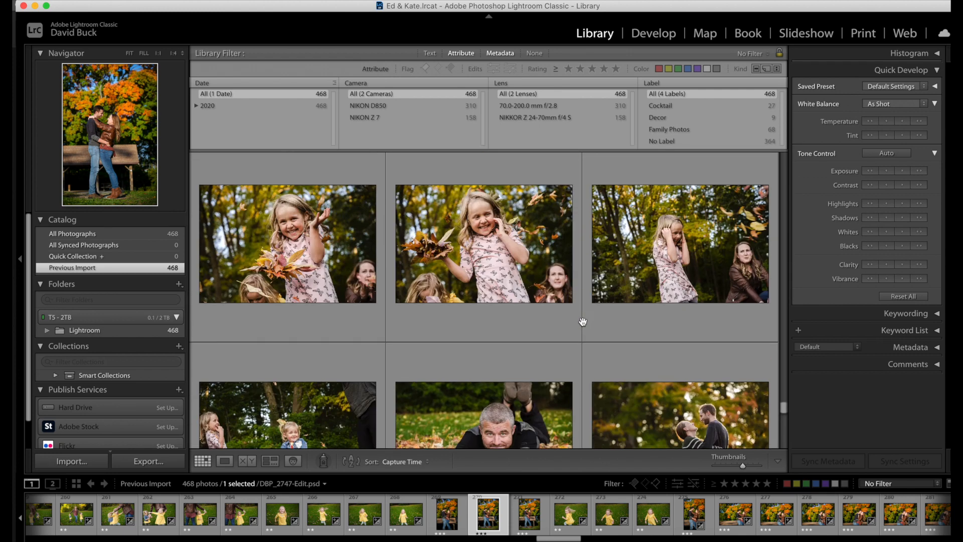
scroll(582, 321, "down", 4)
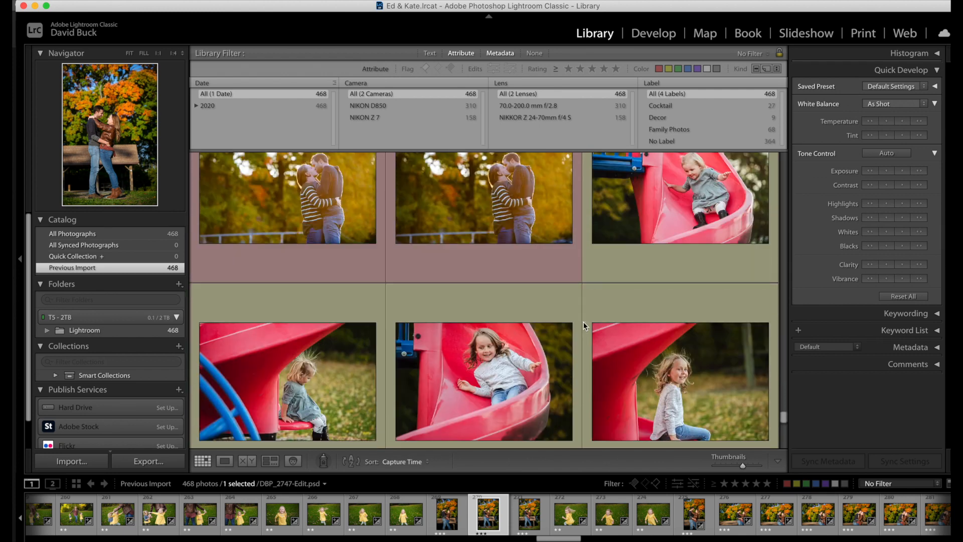
scroll(583, 321, "down", 10)
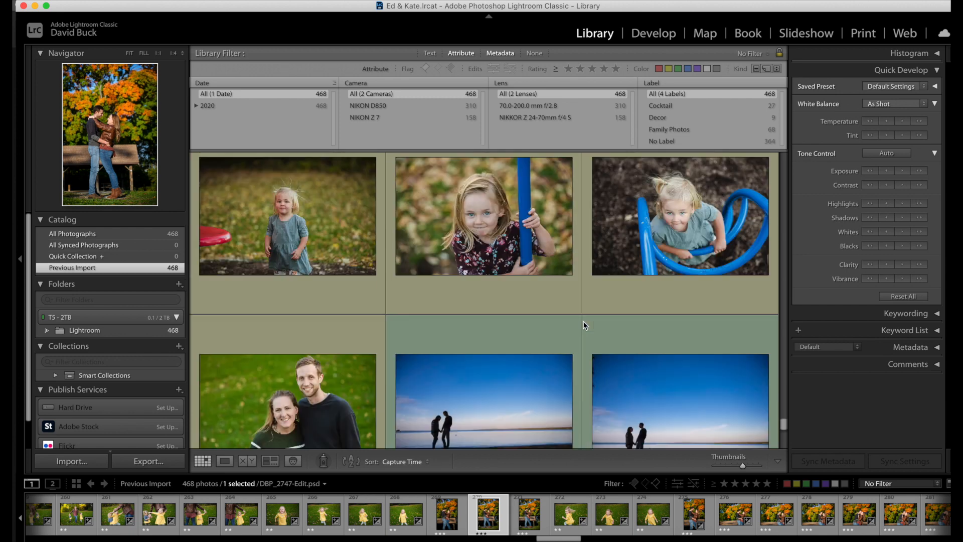
scroll(583, 324, "down", 8)
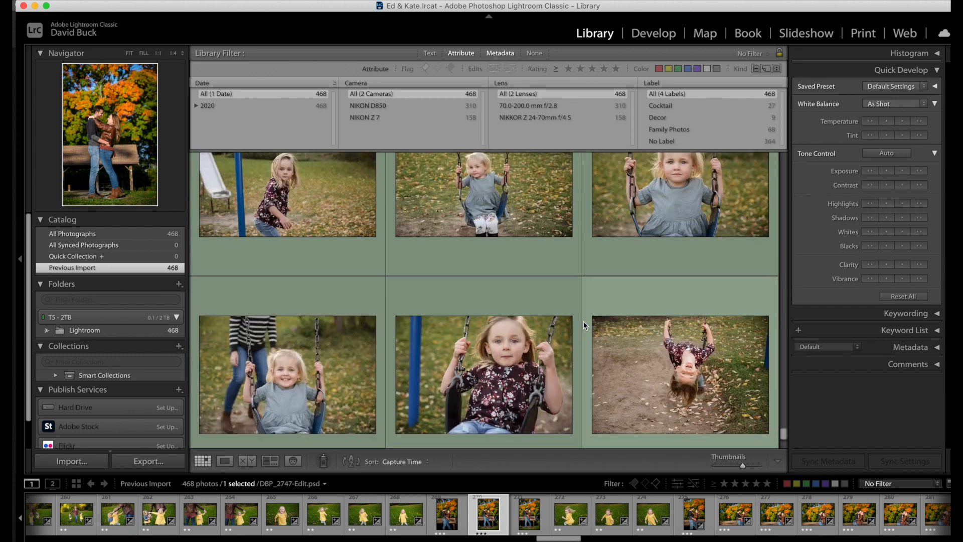
scroll(583, 324, "down", 3)
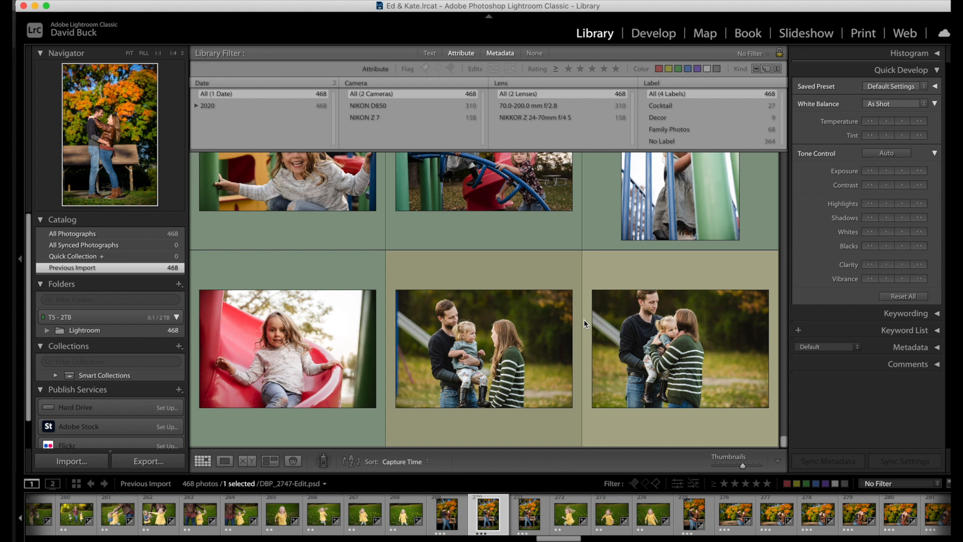
key("super+a")
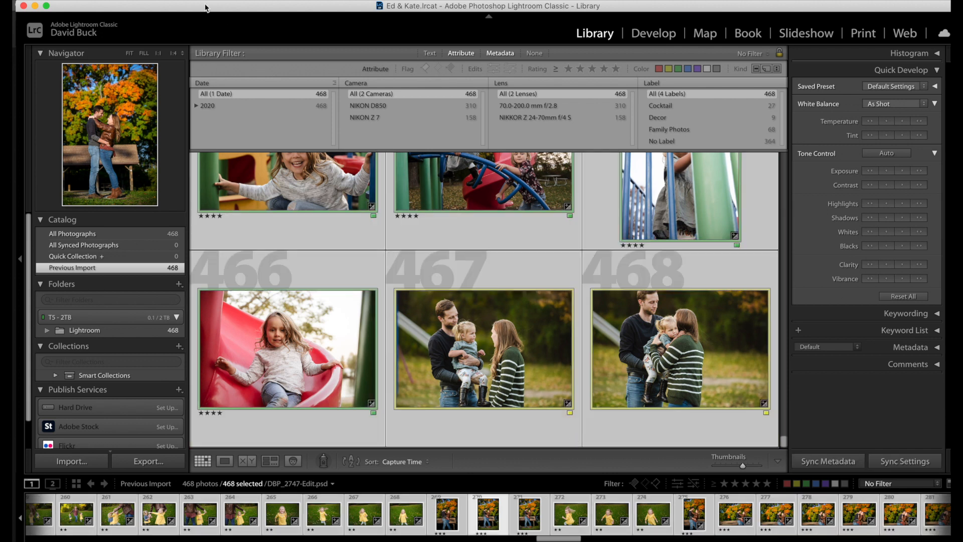
left_click(206, 3)
left_click(215, 200)
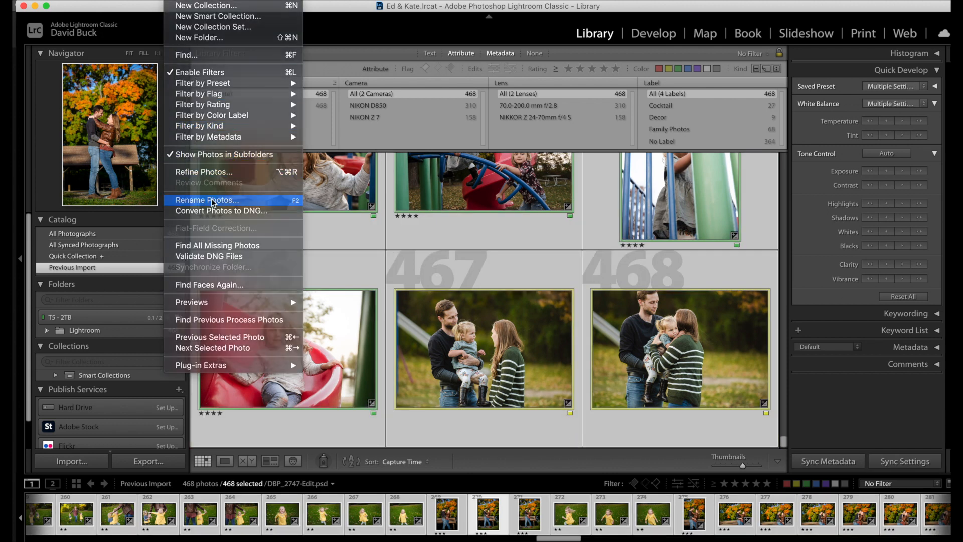
left_click(606, 187)
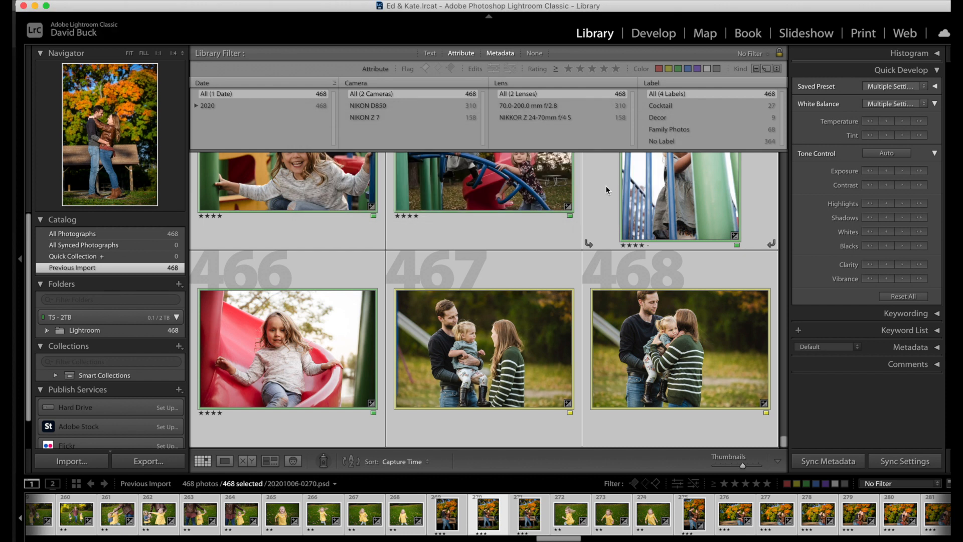
- Shrink the grid thumbnails to nine per row and show index numbers and star ratings on the cells from the first photo
left_click(722, 466)
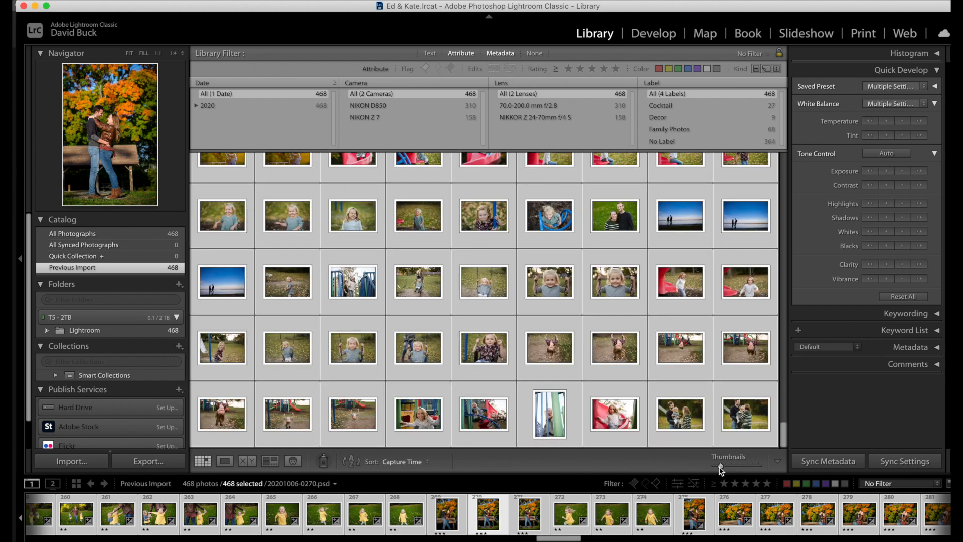
scroll(646, 347, "up", 15)
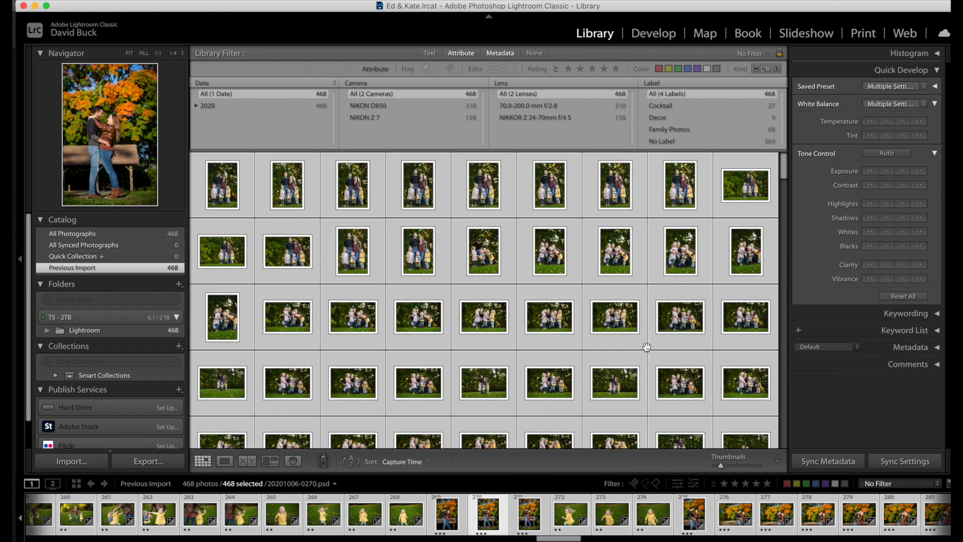
key("j")
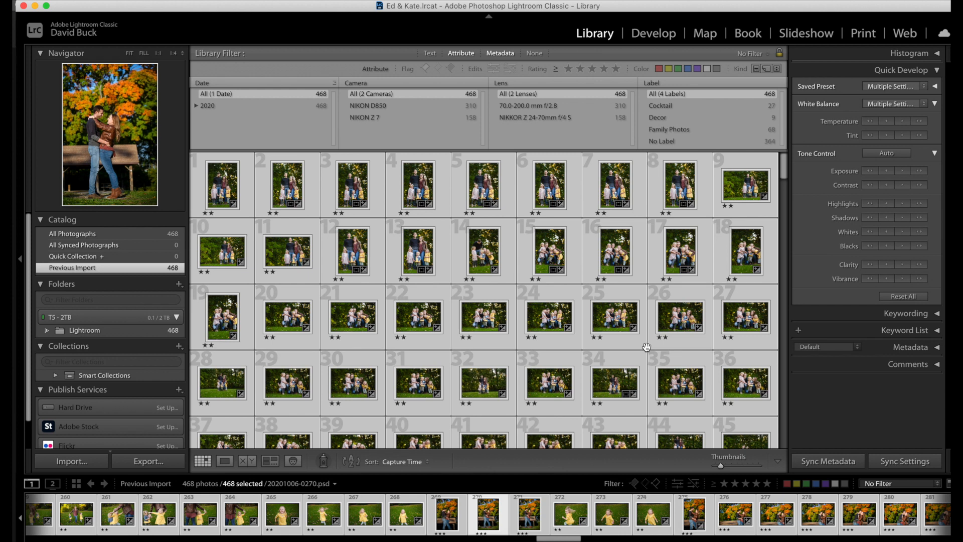